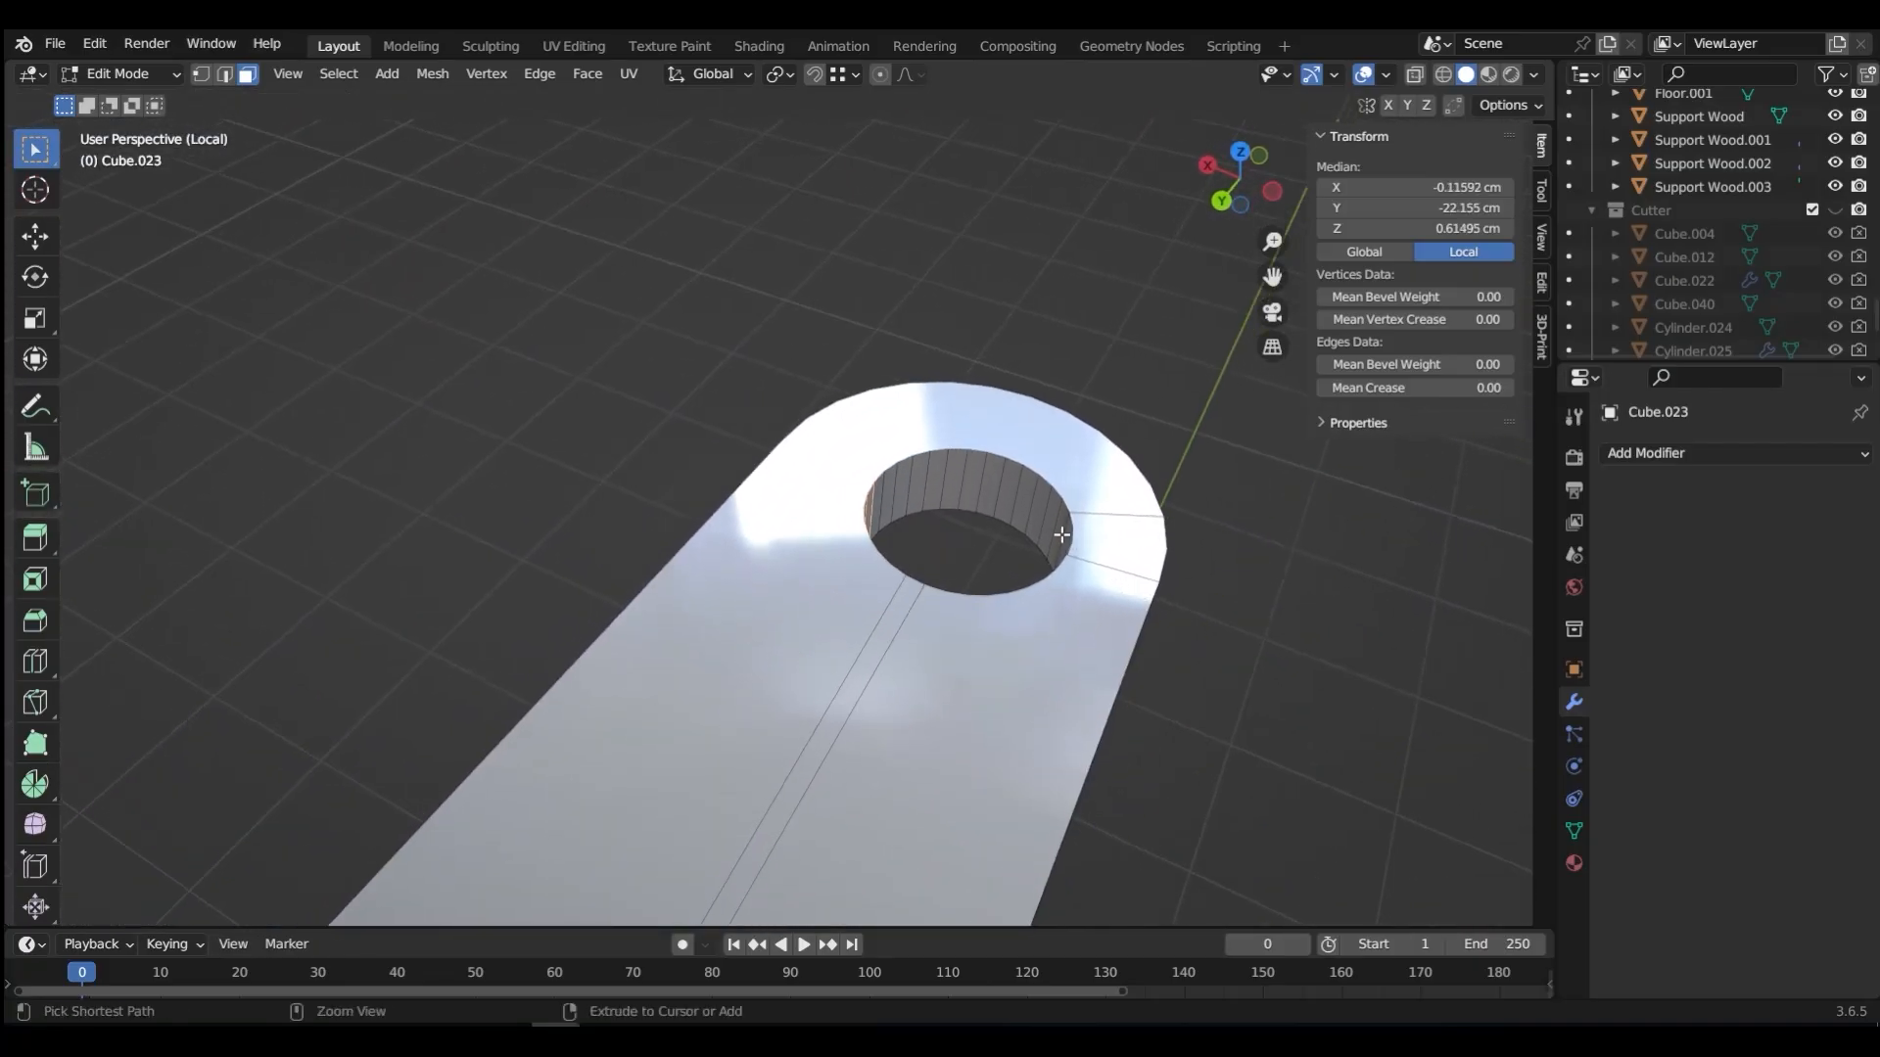
Step: Duplicate the inner wall faces of the rod's end hole in place and separate them into their own object
{"action": "left_click", "coordinate": [1057, 534], "text": "ctrl"}
{"action": "middle_click_drag", "start_coordinate": [1057, 534], "coordinate": [1116, 526]}
{"action": "left_click", "coordinate": [1008, 476], "text": "ctrl"}
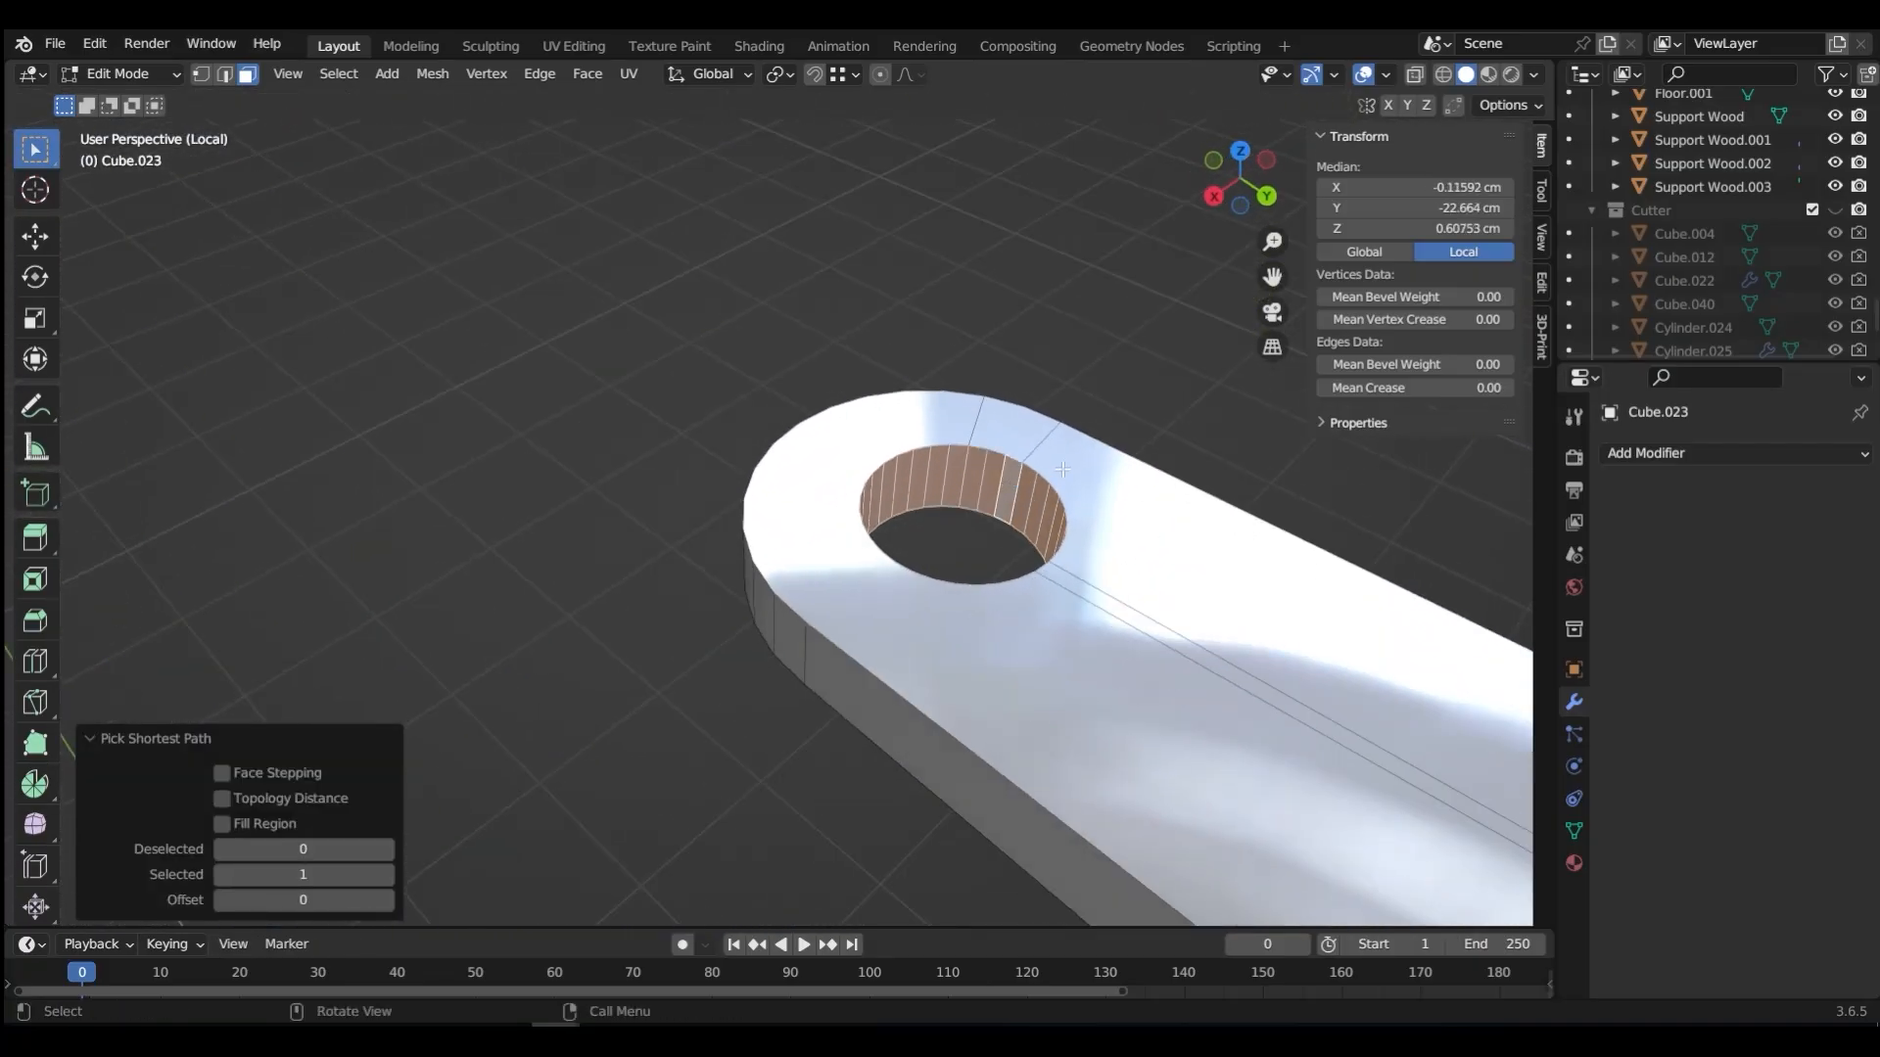
{"action": "key", "text": "shift+d"}
{"action": "right_click", "coordinate": [1095, 338]}
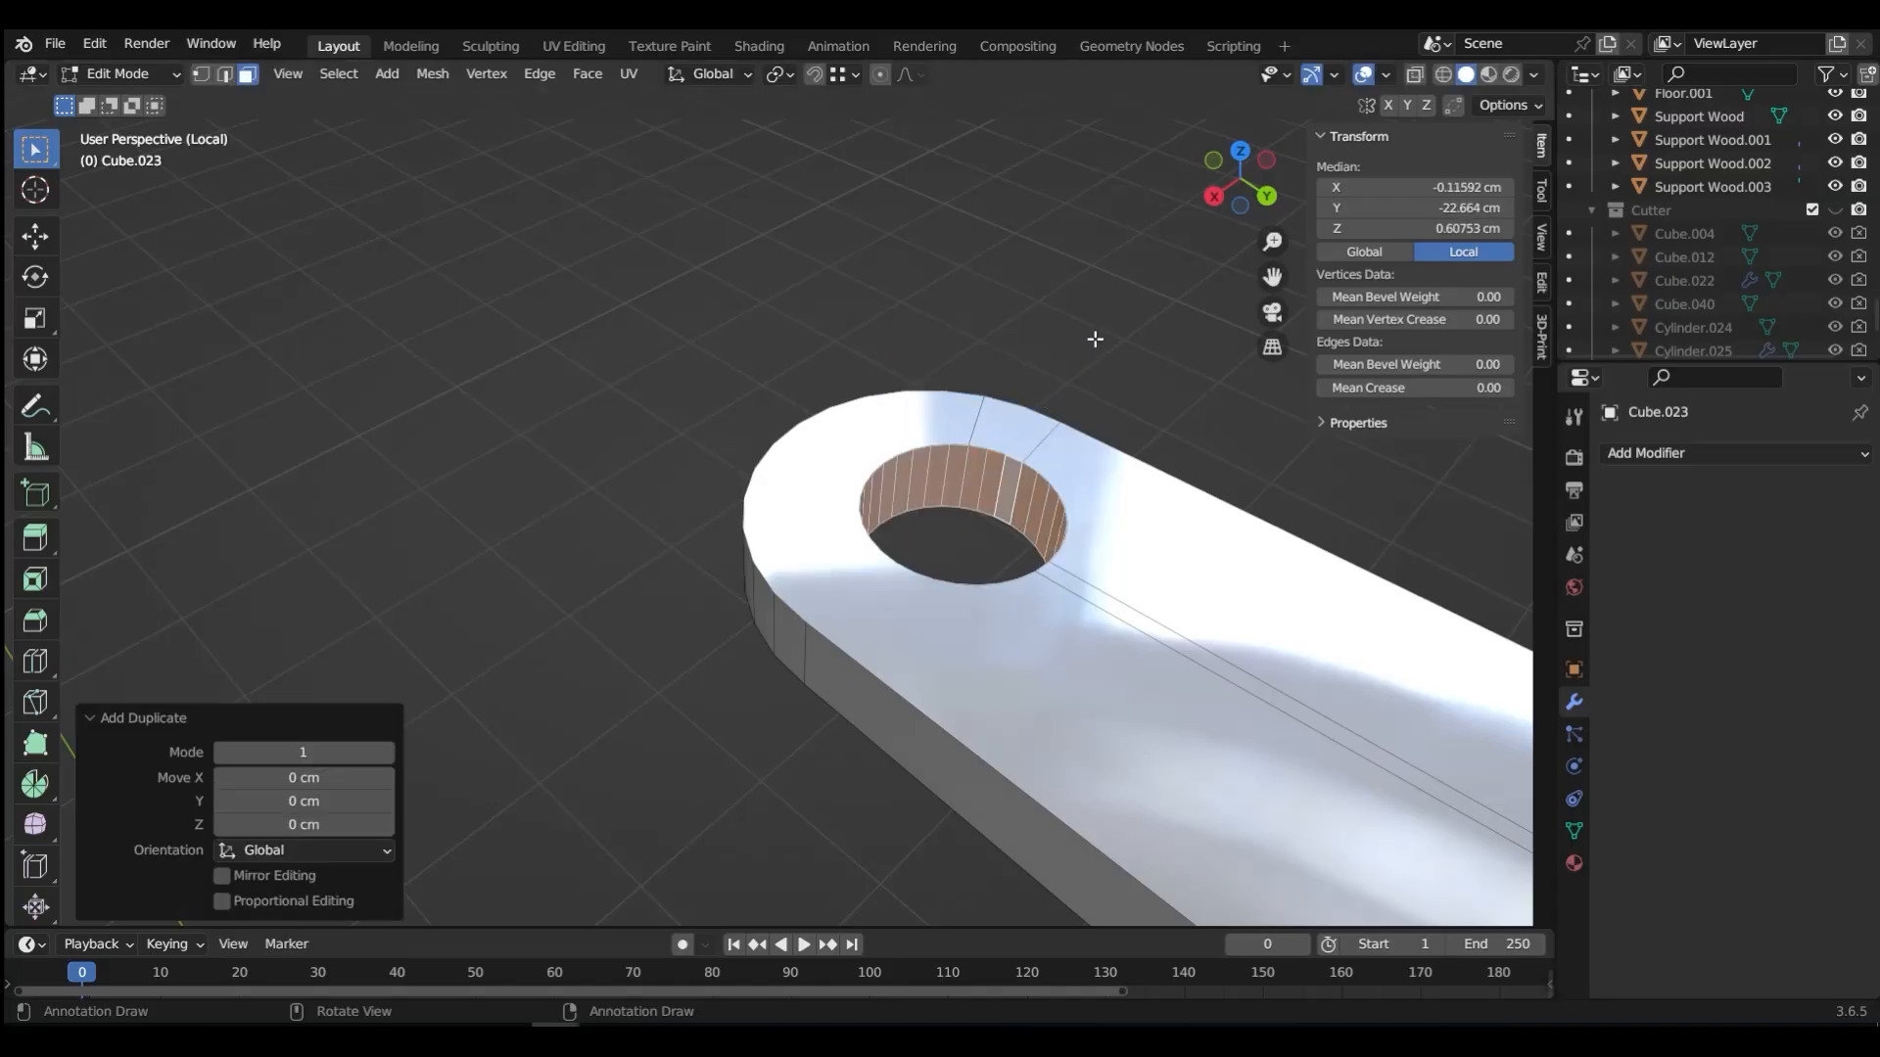
{"action": "key", "text": "p"}
{"action": "left_click", "coordinate": [1097, 341]}
Step: Return to Object Mode and set the separated end-hole object's origin to its geometry
{"action": "key", "text": "ctrl+Tab"}
{"action": "left_click", "coordinate": [1106, 172]}
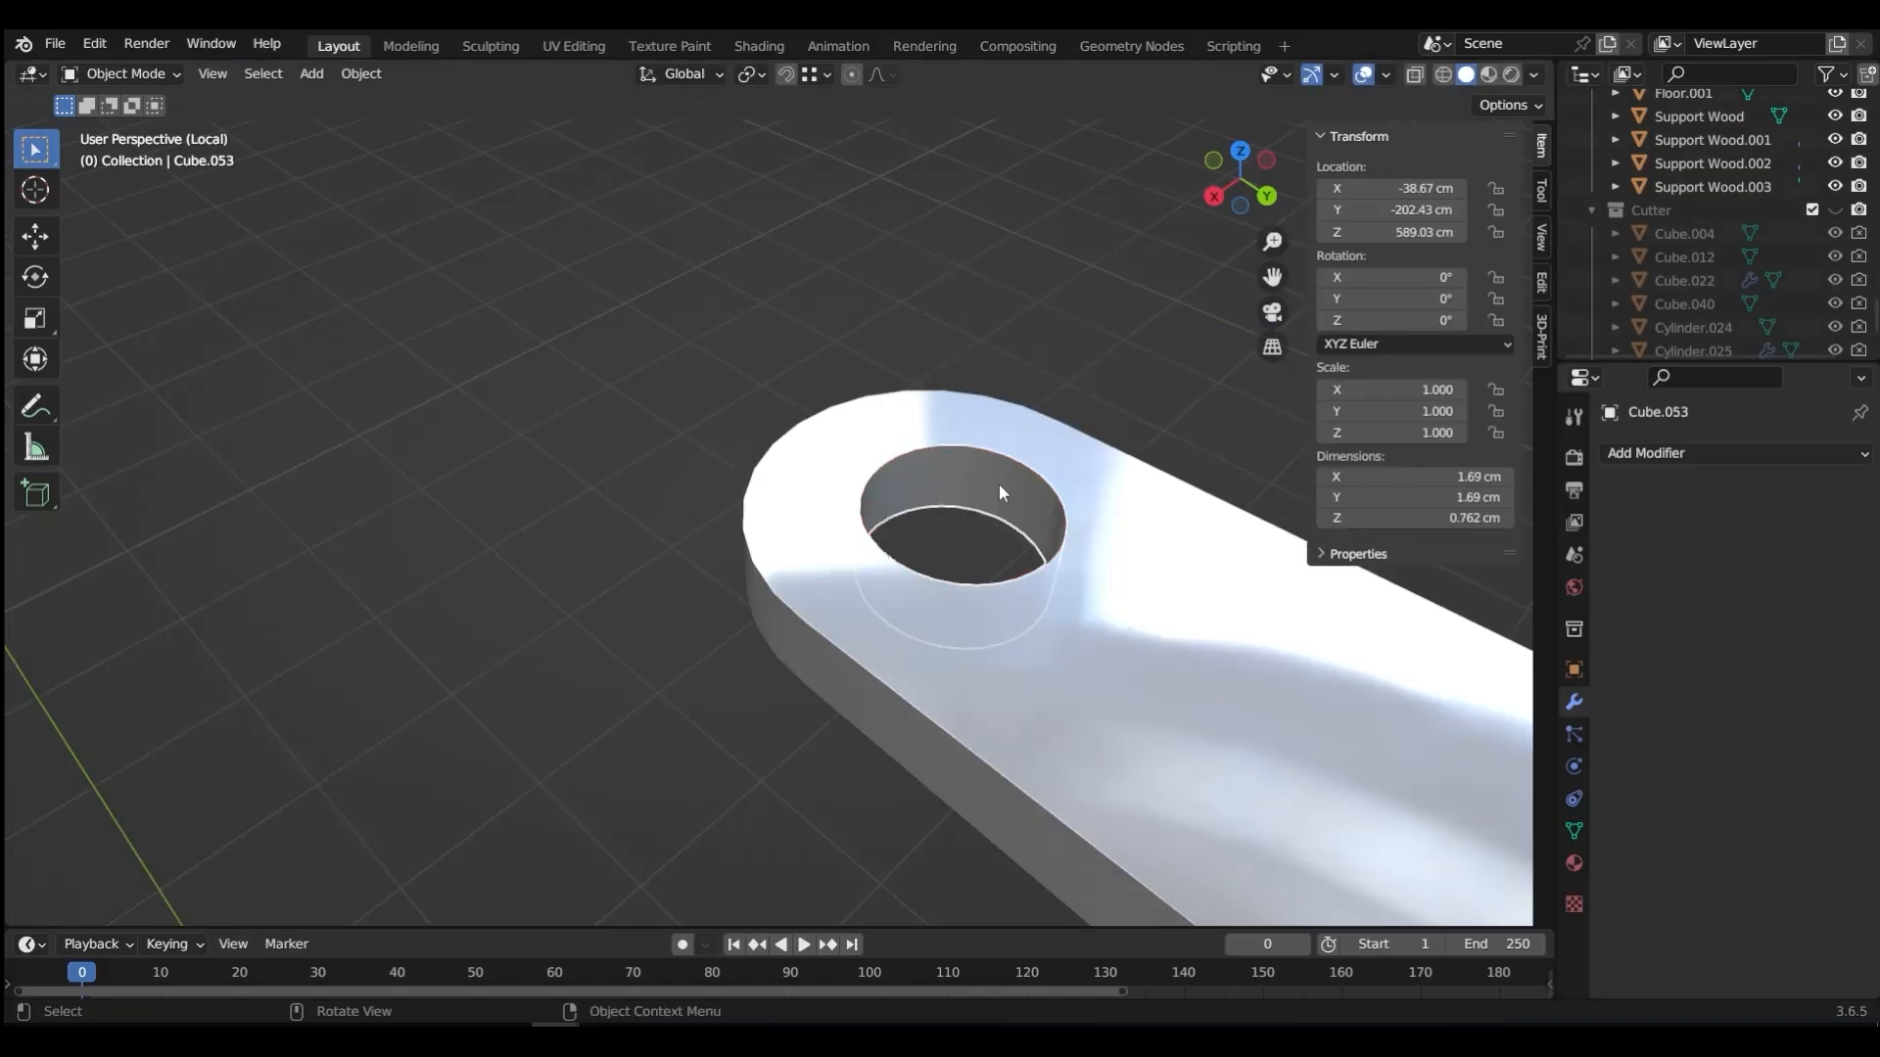
{"action": "key", "text": "ctrl+shift+alt+c"}
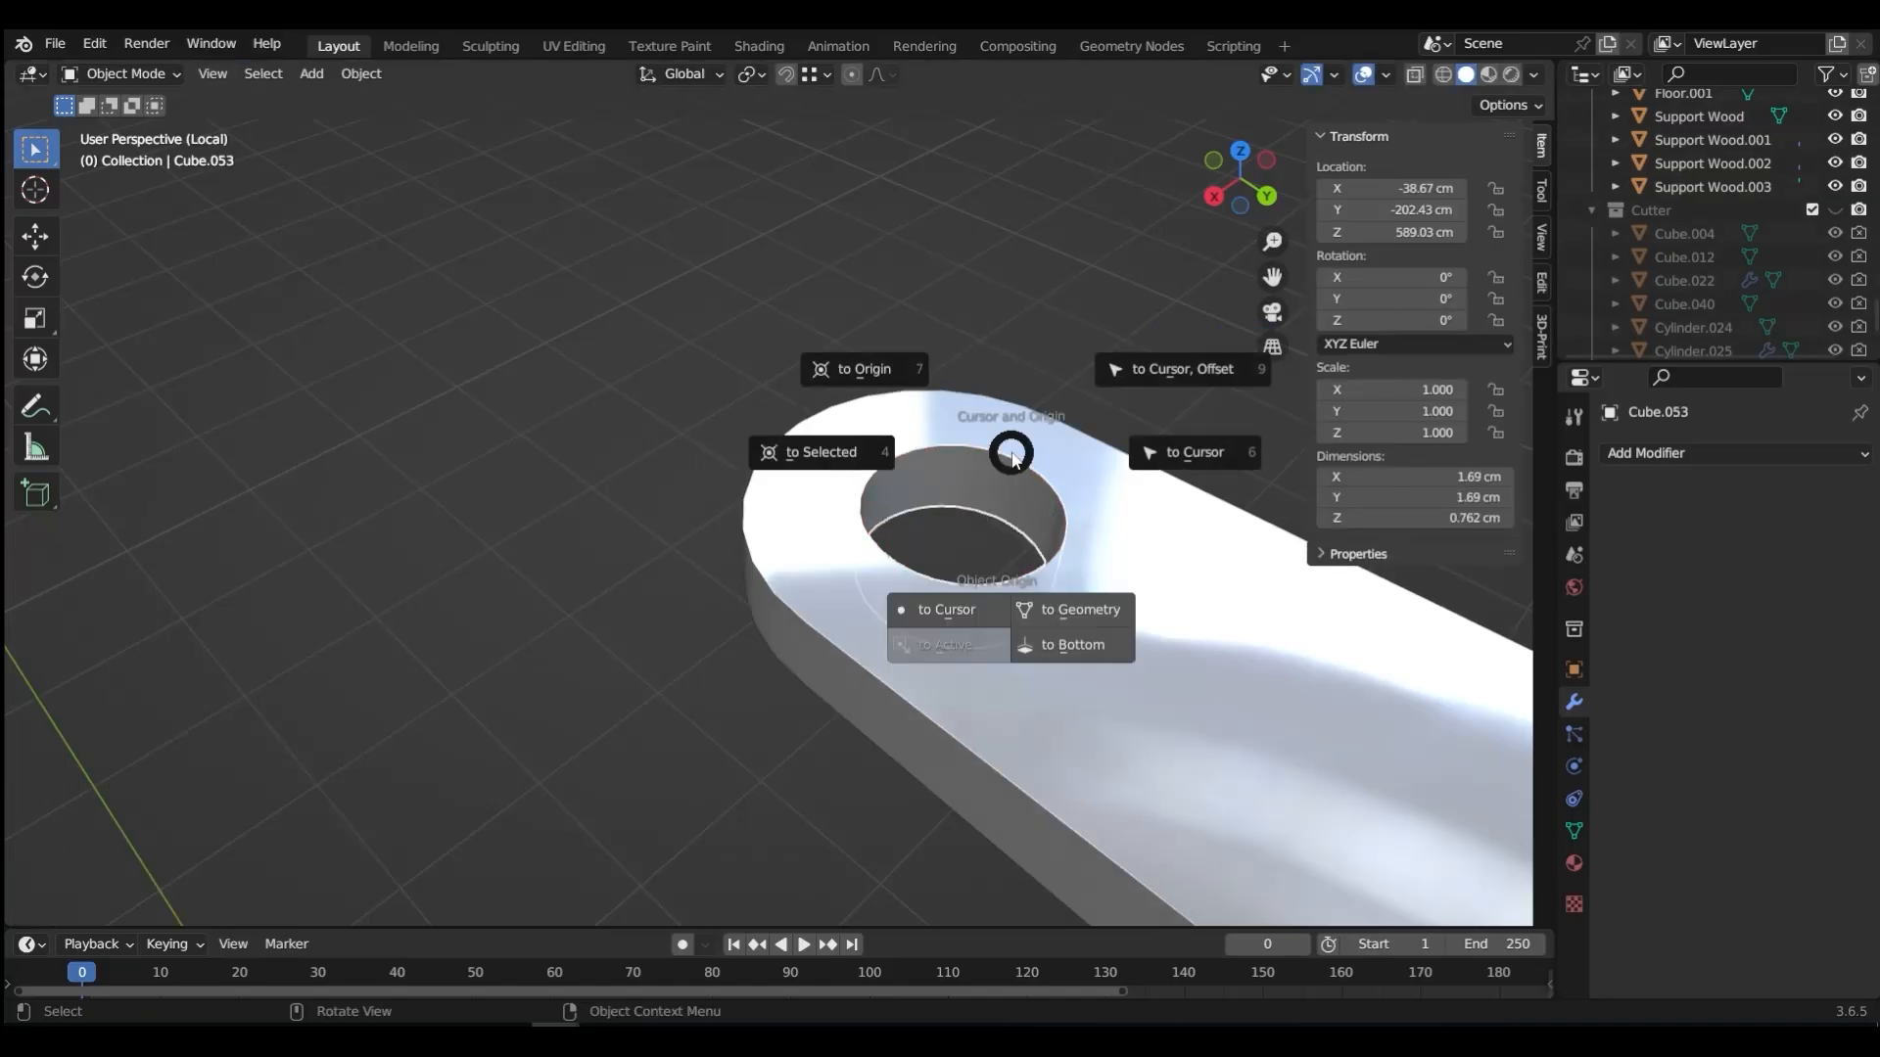
{"action": "left_click", "coordinate": [1075, 614]}
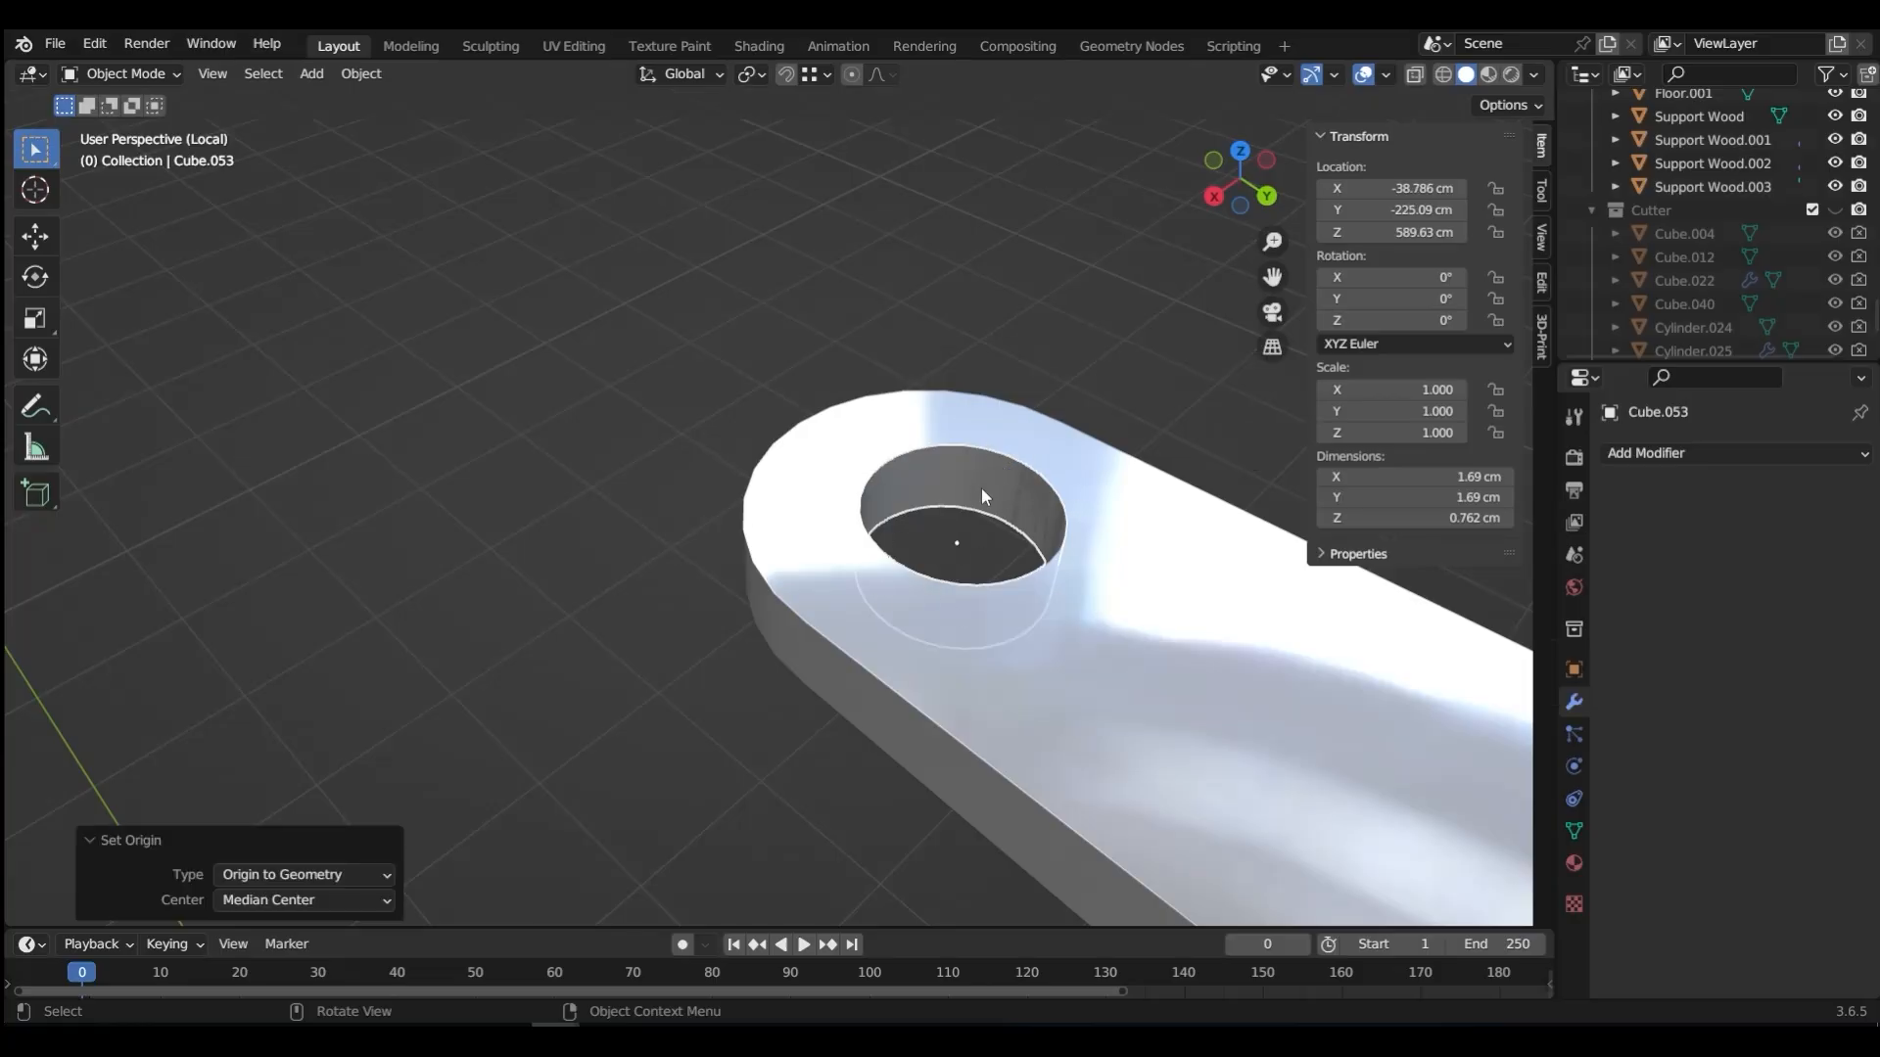
Step: Duplicate the inner wall faces of the rod's middle hole in place and separate them into their own object
{"action": "middle_click_drag", "start_coordinate": [1162, 604], "coordinate": [896, 484], "text": "shift"}
{"action": "left_click", "coordinate": [964, 635]}
{"action": "key", "text": "ctrl+Tab"}
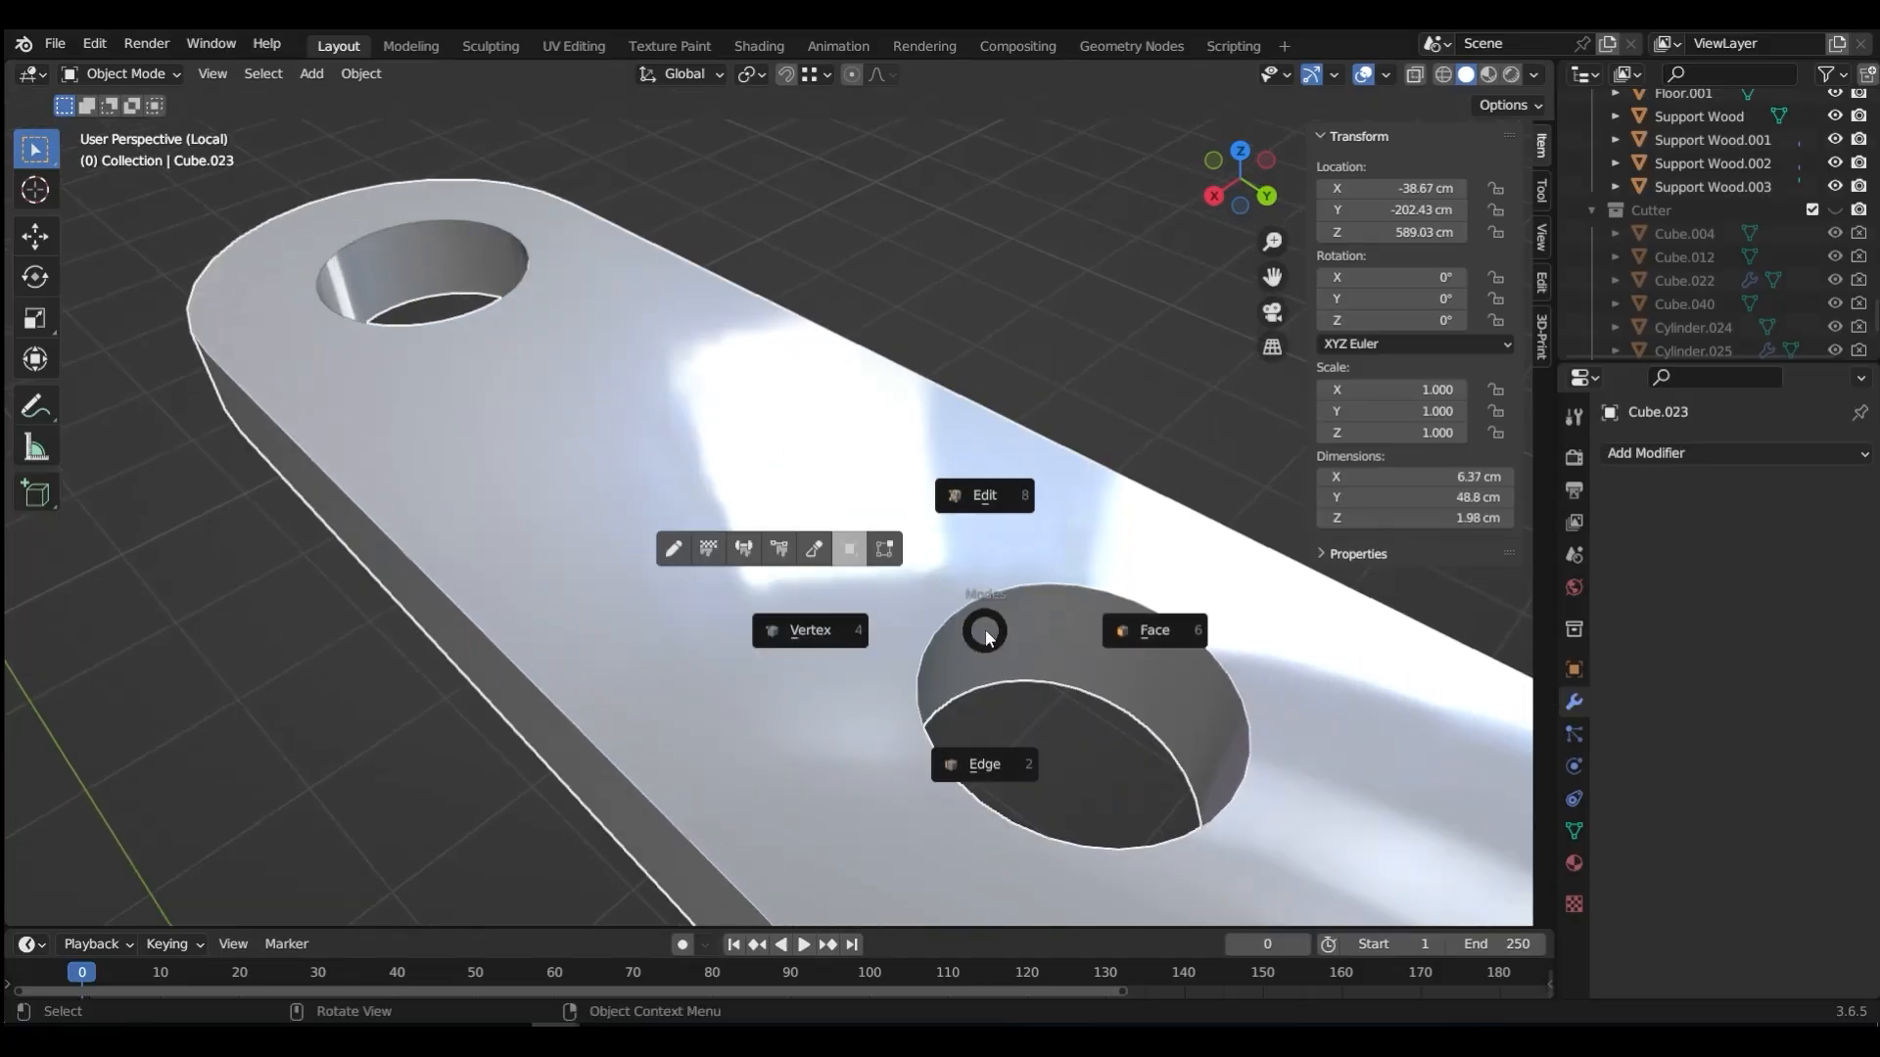
{"action": "left_click", "coordinate": [1106, 628]}
{"action": "left_click", "coordinate": [1050, 648]}
{"action": "left_click", "coordinate": [1049, 645], "text": "alt"}
{"action": "middle_click_drag", "start_coordinate": [1040, 649], "coordinate": [844, 674]}
{"action": "left_click", "coordinate": [1126, 560], "text": "ctrl"}
{"action": "mouse_move", "coordinate": [1126, 560]}
{"action": "middle_mouse_down"}
{"action": "mouse_move", "coordinate": [1067, 563]}
{"action": "mouse_move", "coordinate": [1102, 549]}
{"action": "middle_mouse_up"}
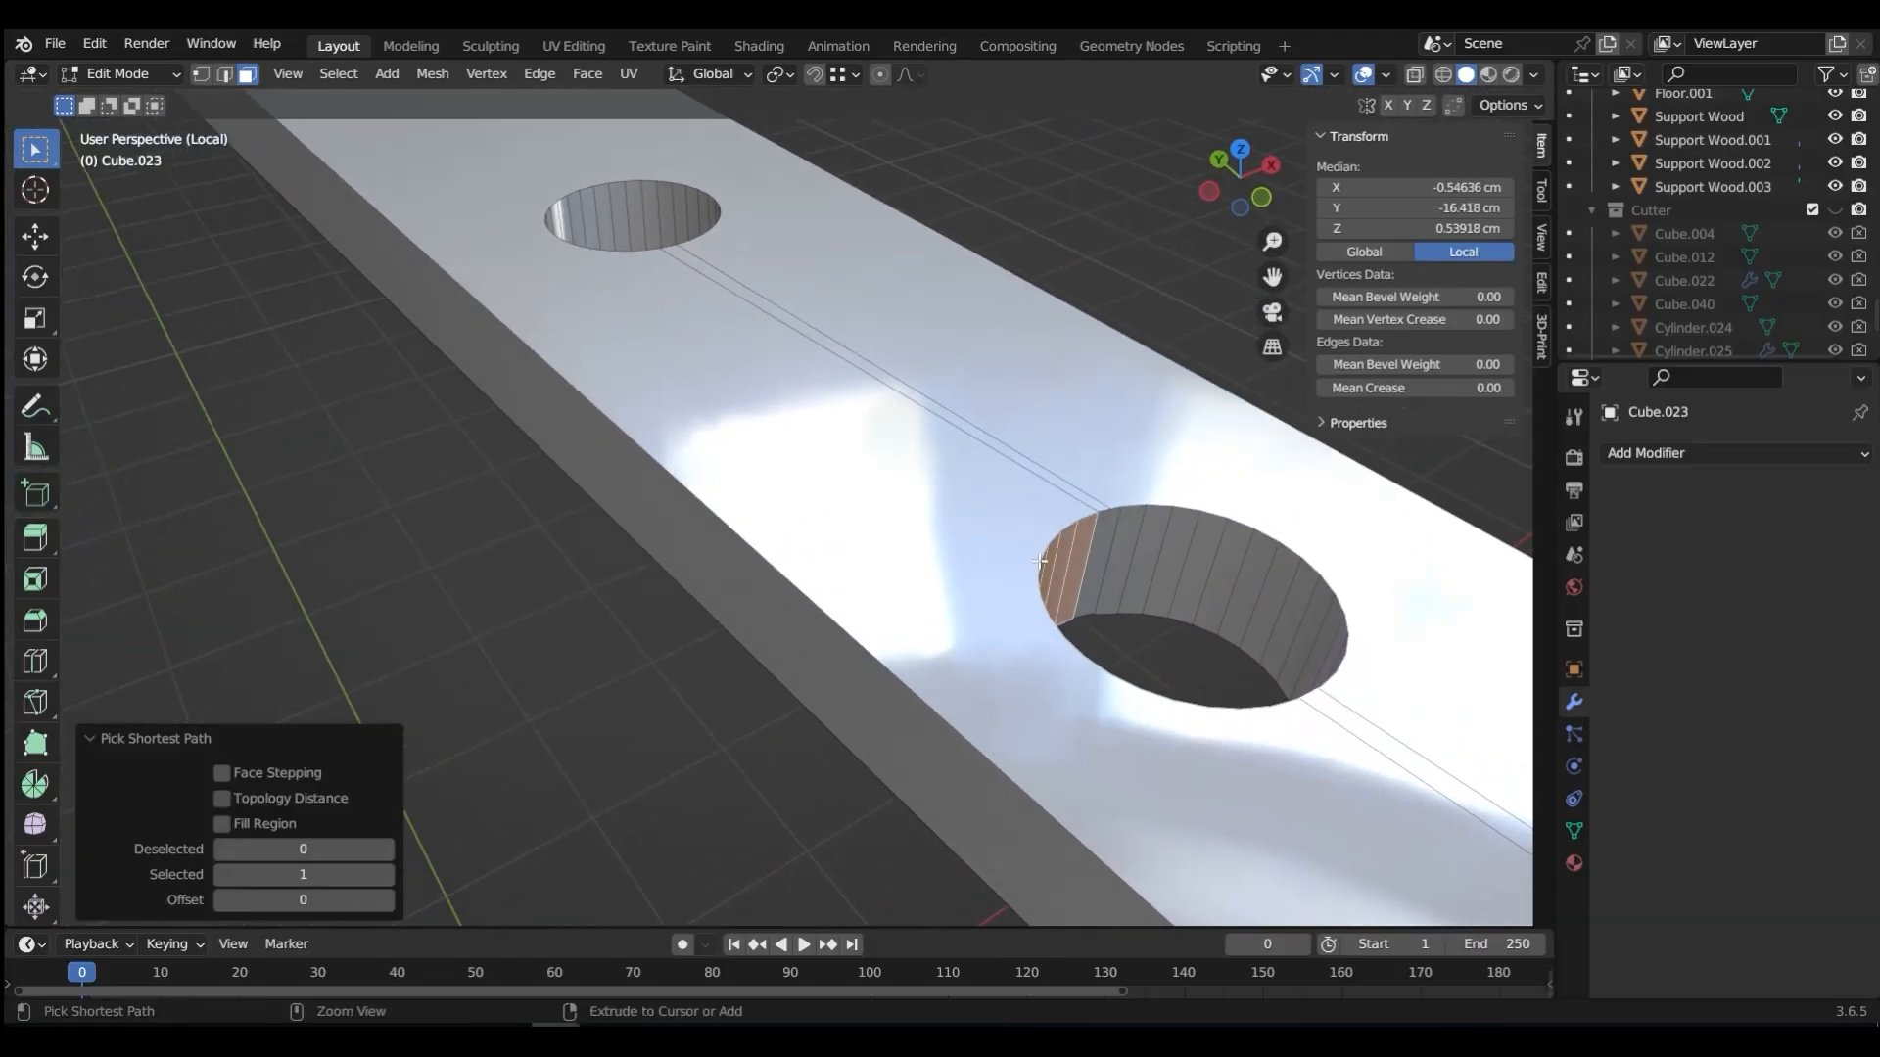
{"action": "left_click", "coordinate": [1103, 549], "text": "ctrl"}
{"action": "key", "text": "shift+d"}
{"action": "right_click", "coordinate": [1144, 472]}
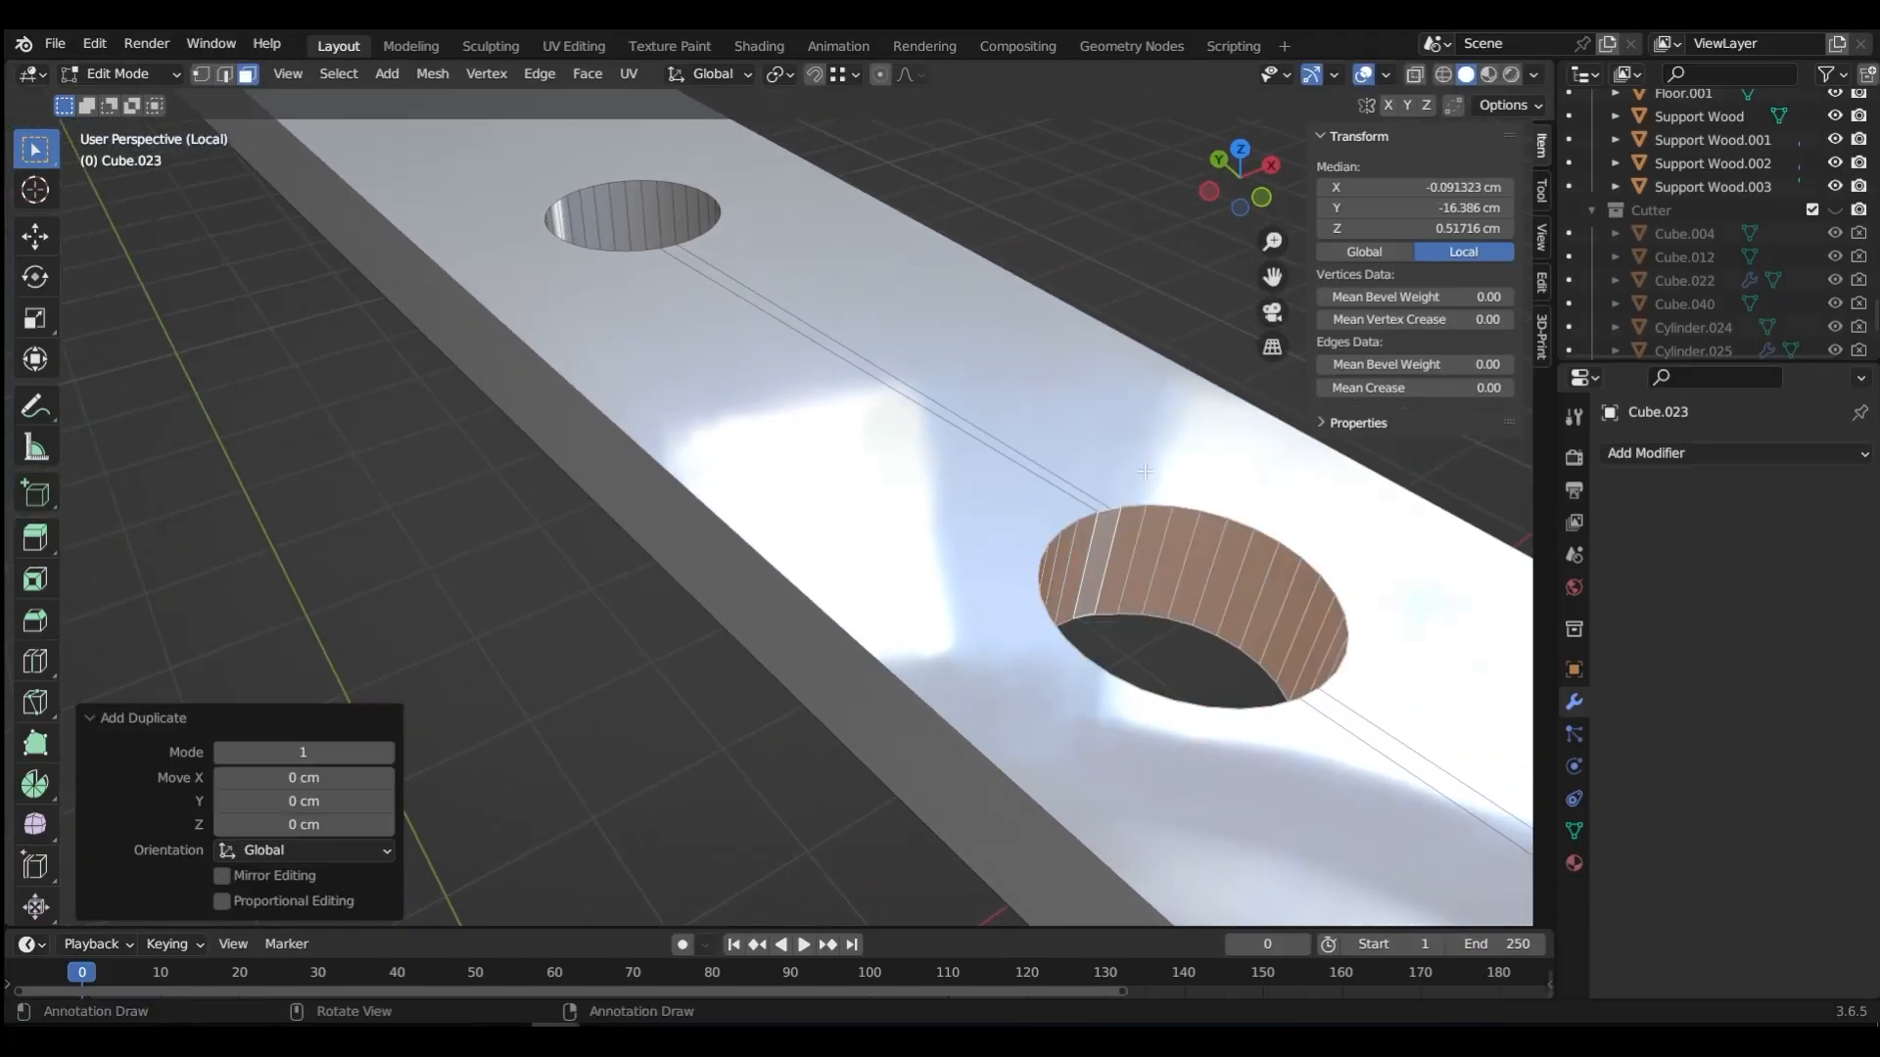
{"action": "key", "text": "p"}
{"action": "left_click", "coordinate": [1143, 472]}
Step: Return to Object Mode and set the separated middle-hole object's origin to its geometry
{"action": "key", "text": "Tab"}
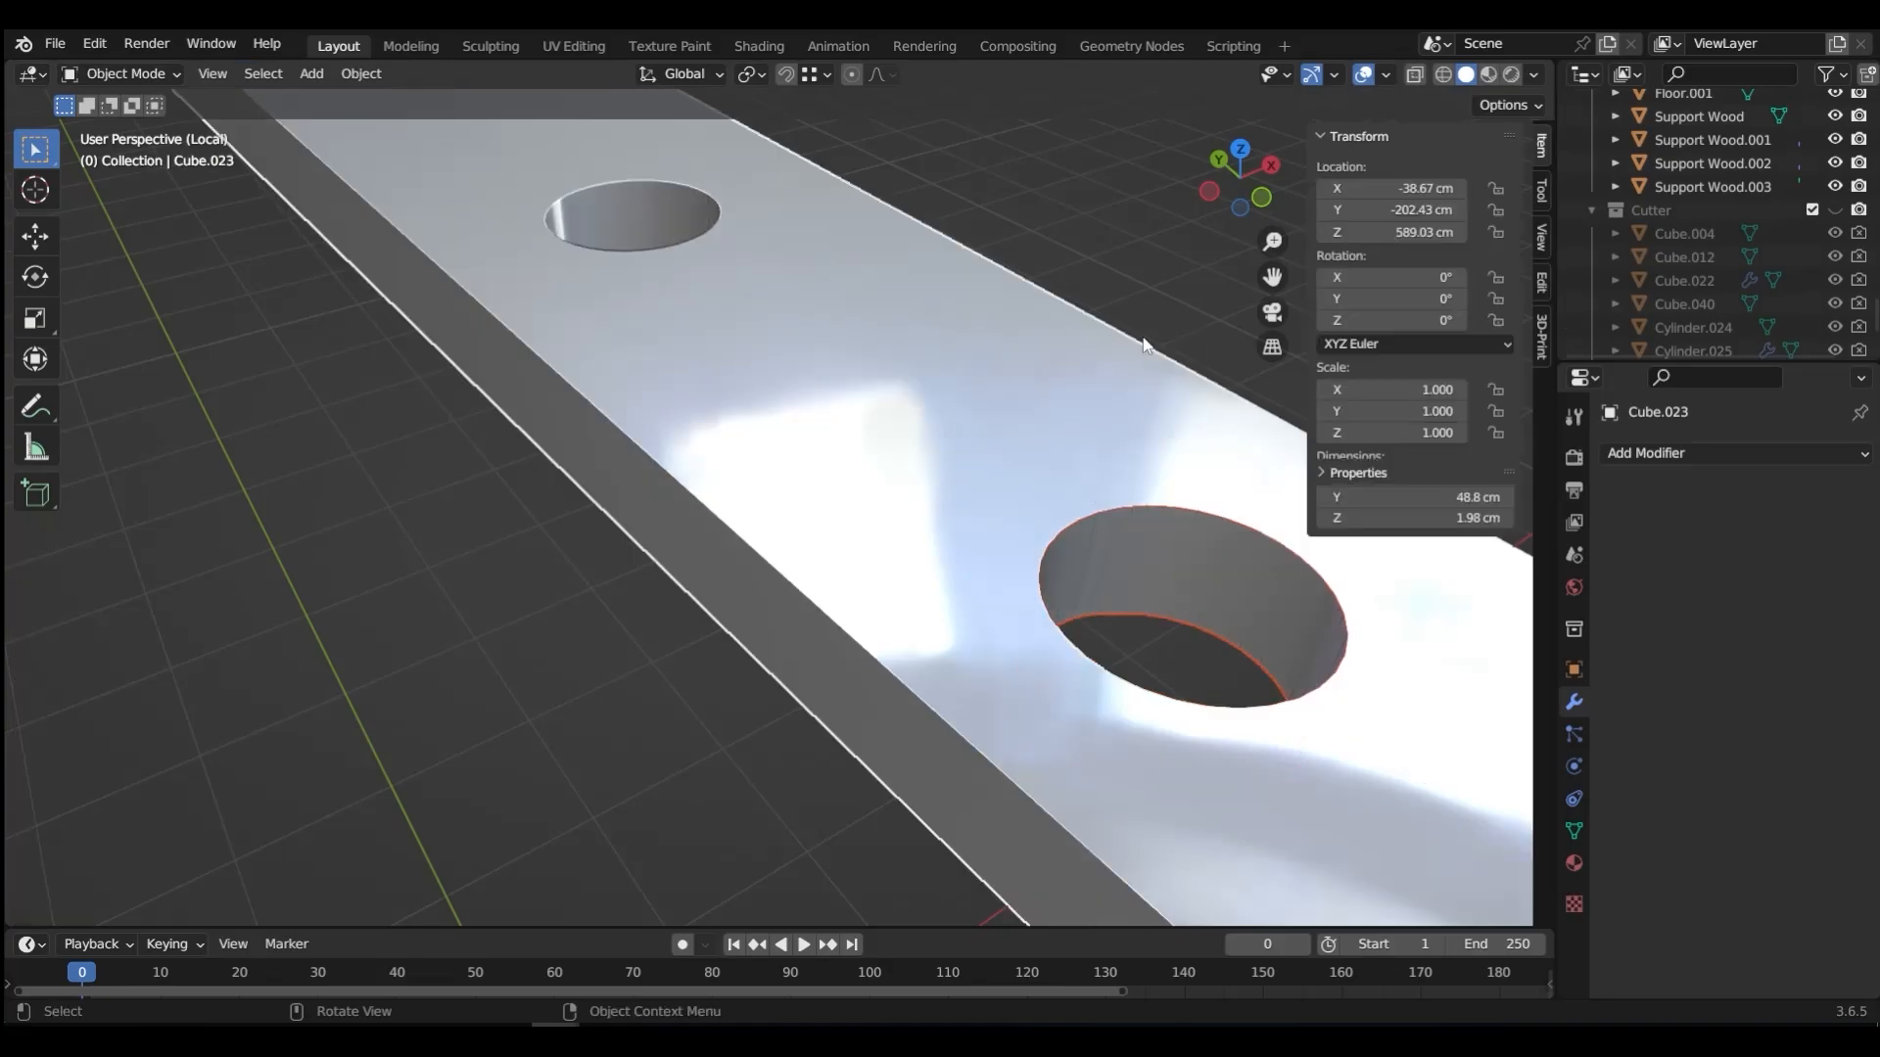
{"action": "left_click", "coordinate": [1200, 564]}
{"action": "key", "text": "shift+s"}
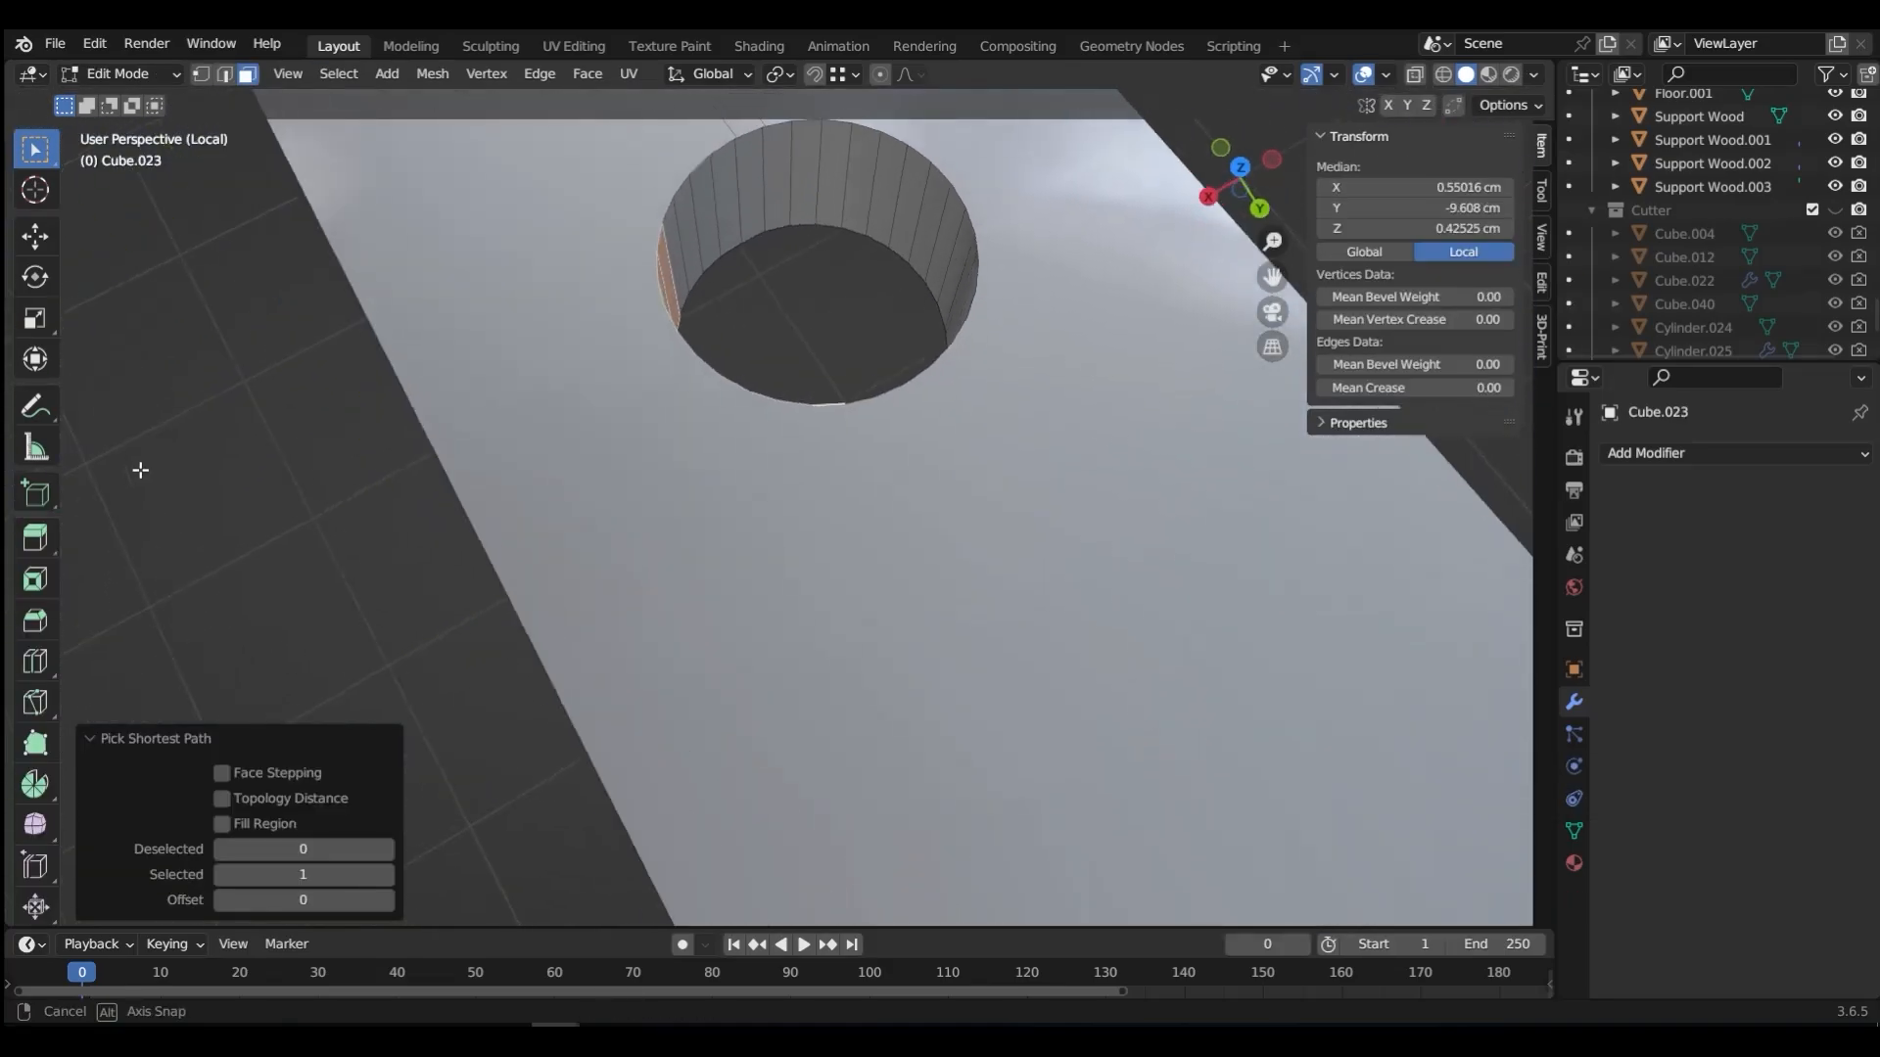
Step: Duplicate the inner wall faces of the hole farthest from the rod's rounded tip and separate them into their own object
{"action": "middle_click_drag", "start_coordinate": [140, 470], "coordinate": [156, 462]}
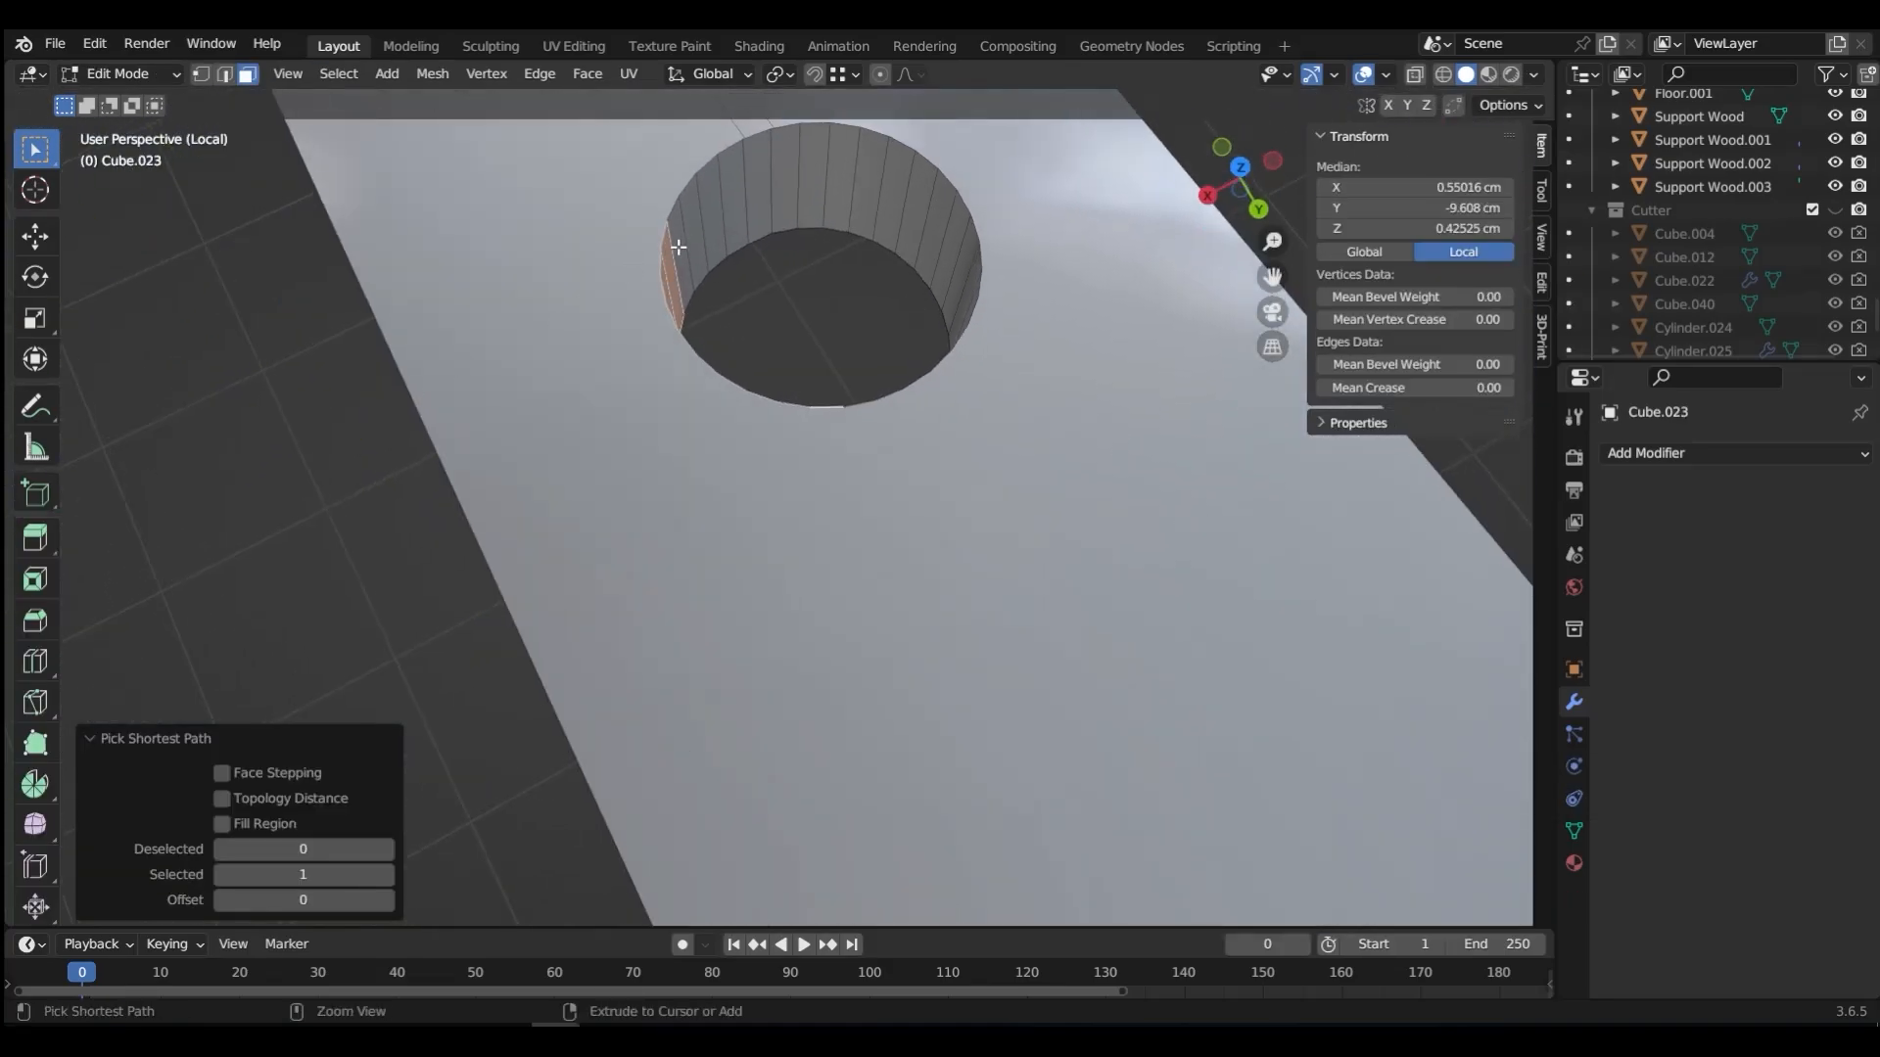
{"action": "left_click", "coordinate": [762, 212], "text": "ctrl"}
{"action": "left_click", "coordinate": [906, 214], "text": "ctrl"}
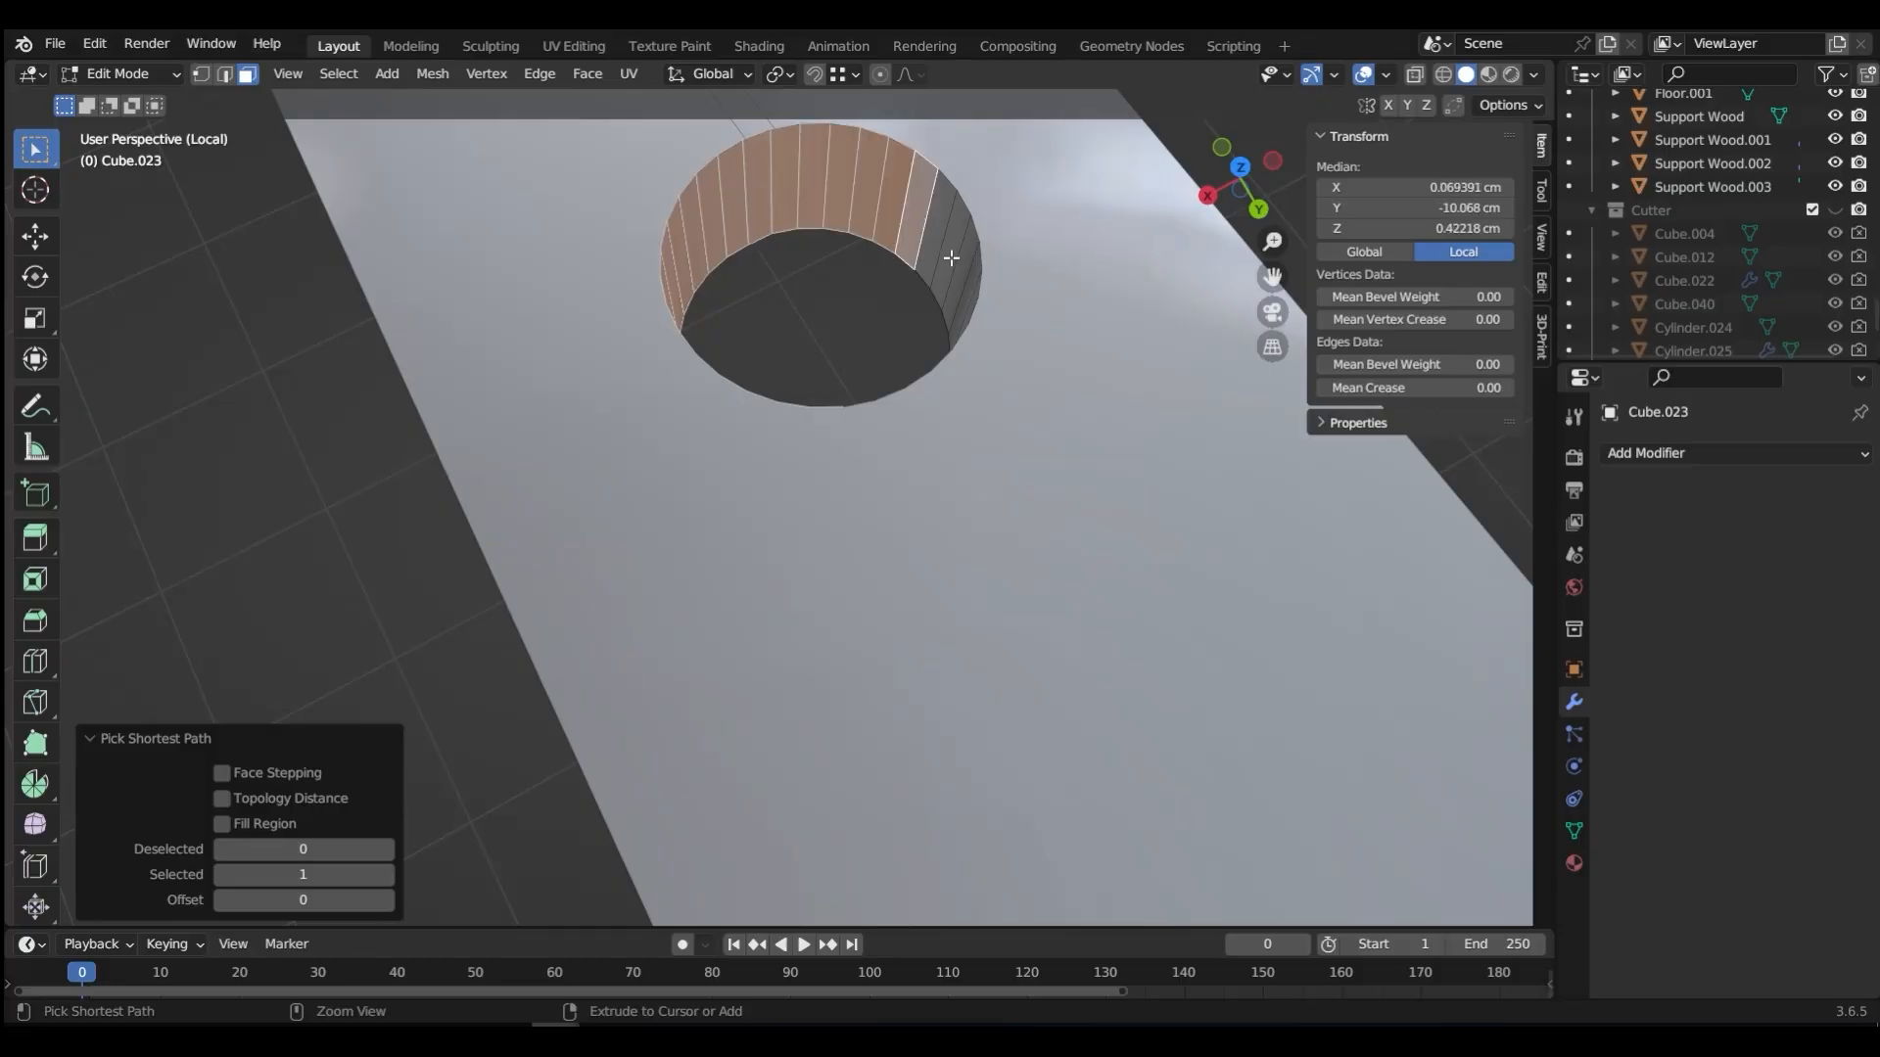
{"action": "middle_click_drag", "start_coordinate": [948, 256], "coordinate": [865, 386]}
{"action": "left_click", "coordinate": [897, 188], "text": "ctrl"}
{"action": "key", "text": "shift+d"}
{"action": "right_click", "coordinate": [925, 324]}
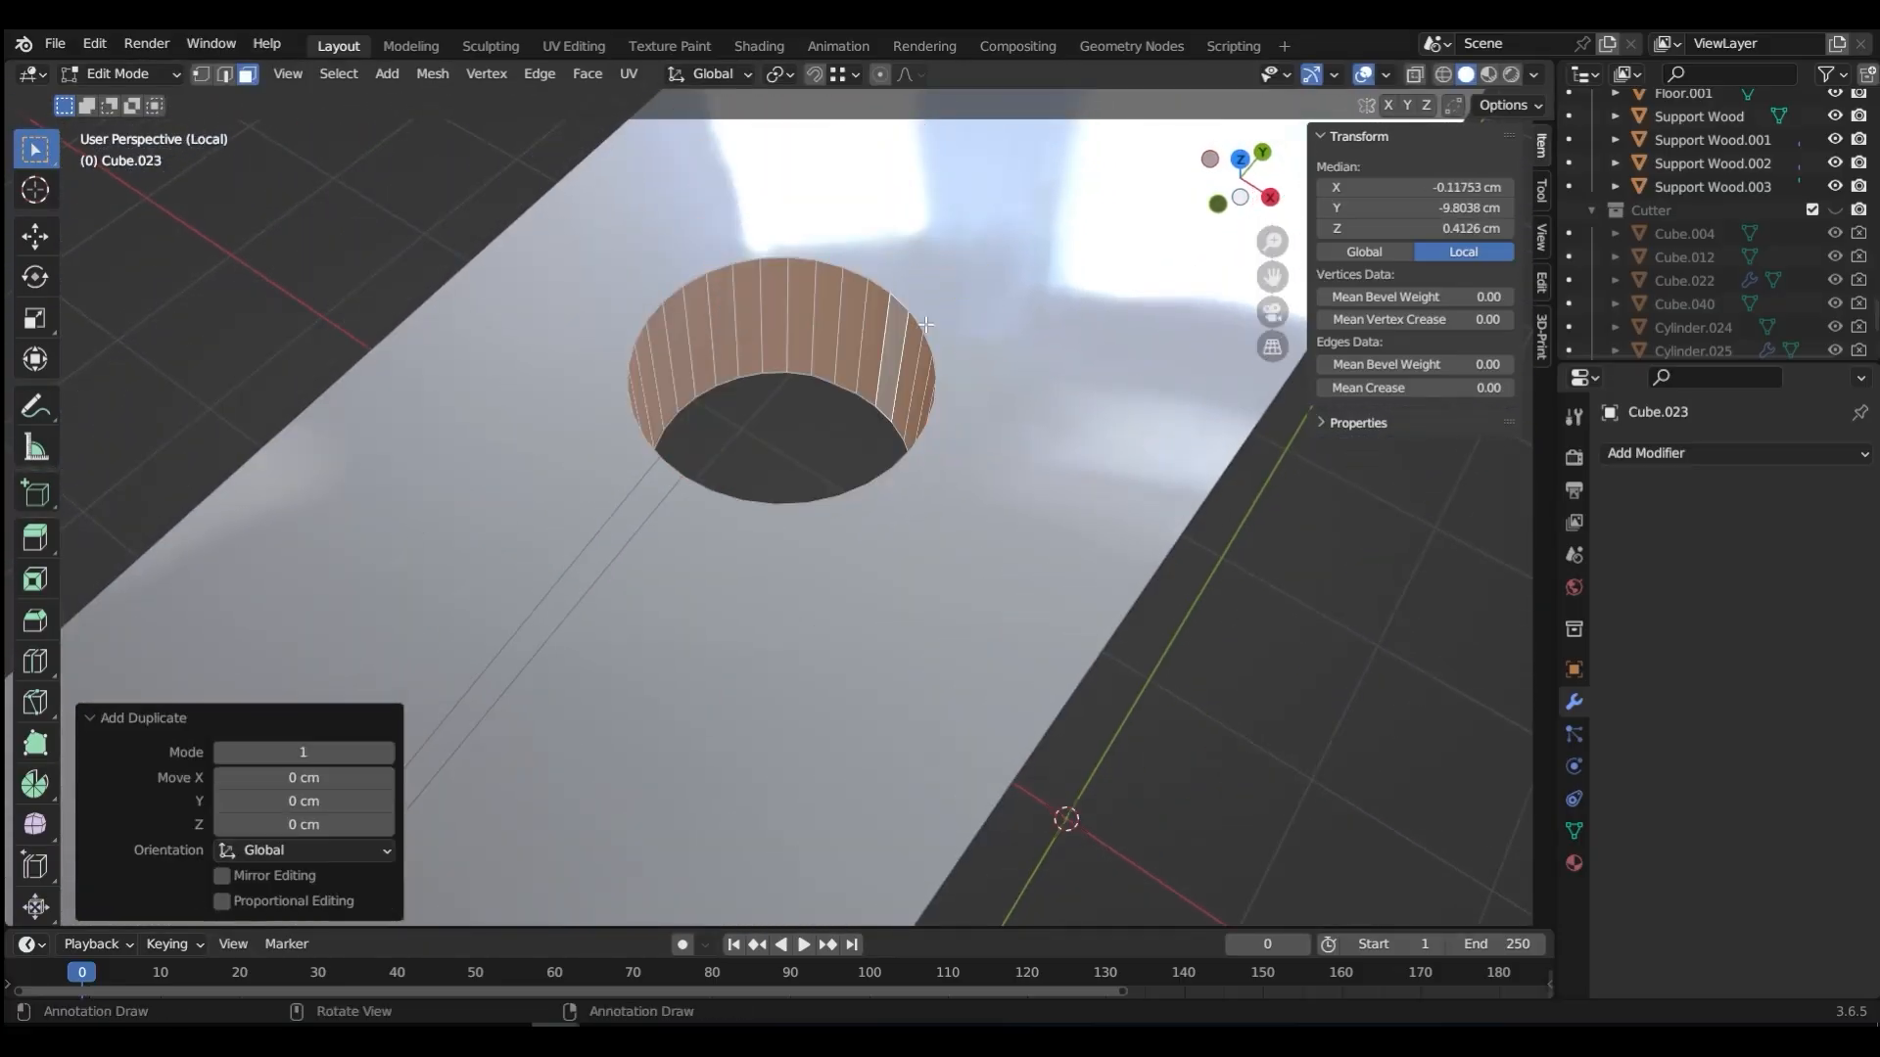
{"action": "key", "text": "p"}
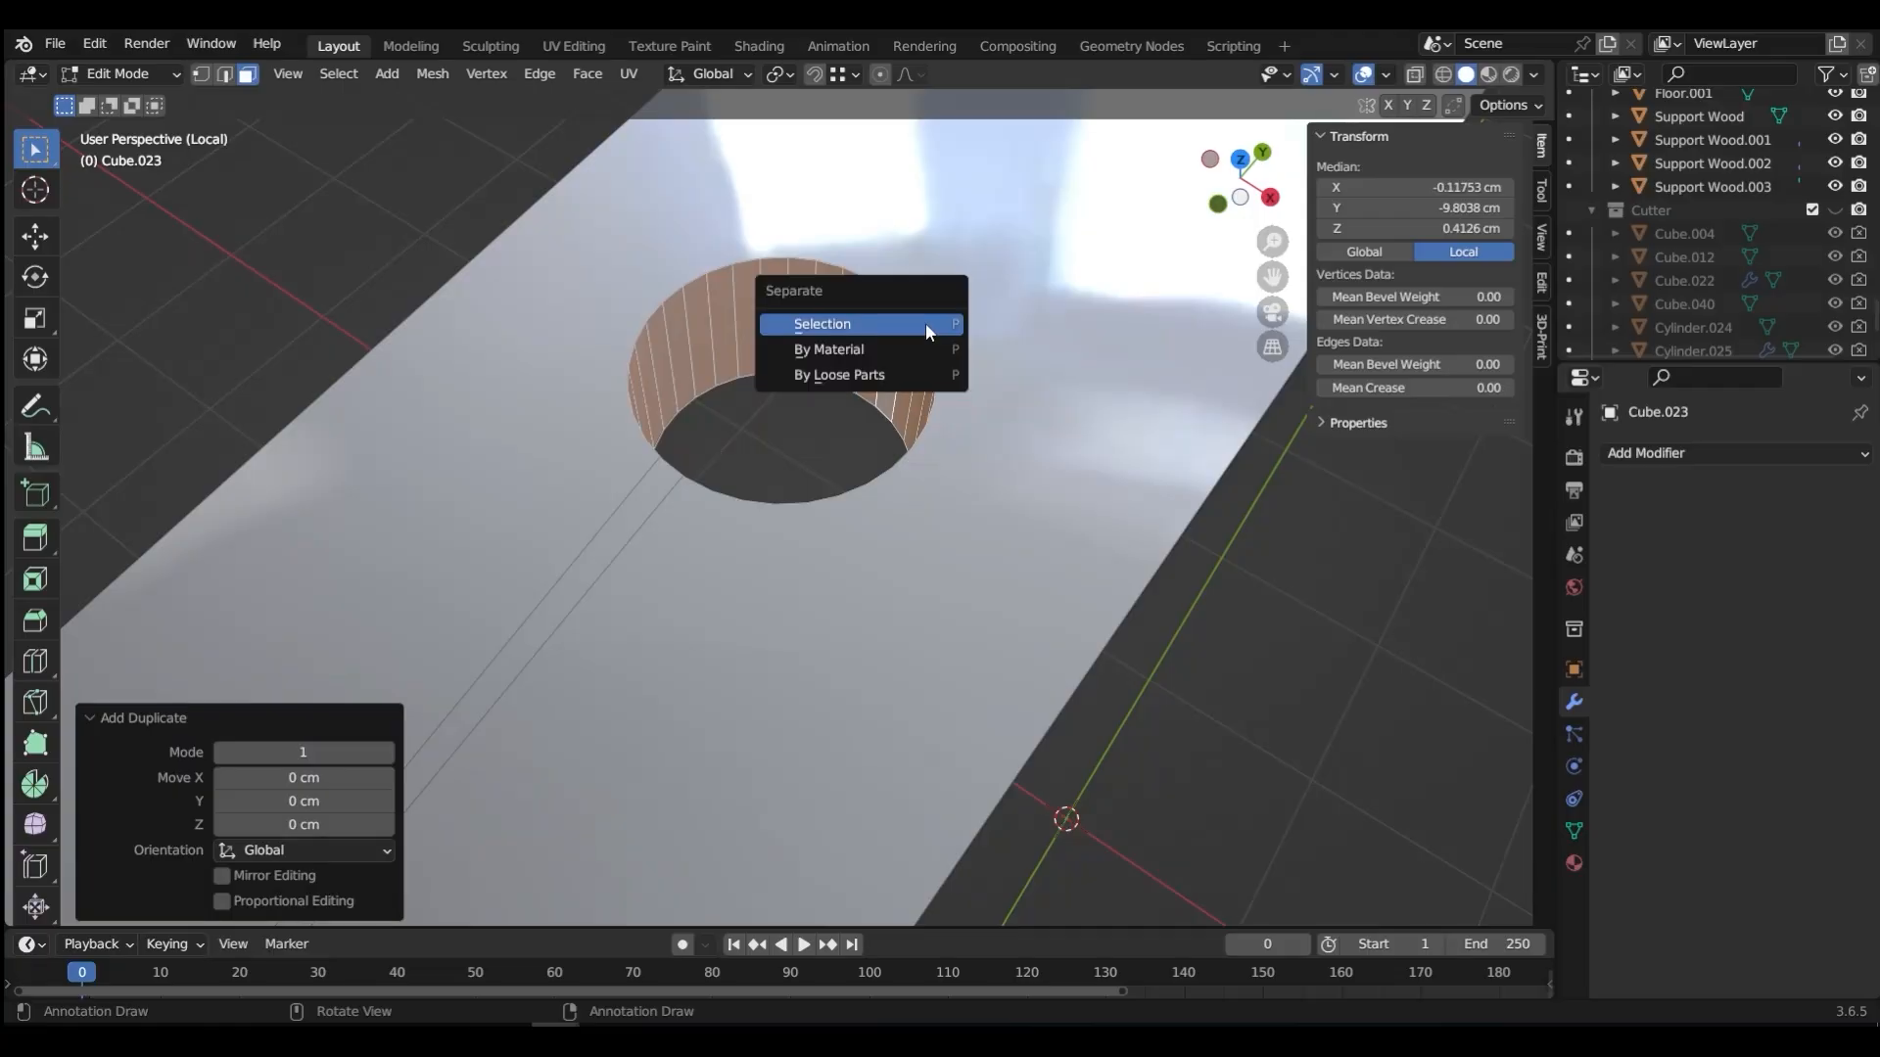
{"action": "left_click", "coordinate": [925, 321]}
Step: Return to Object Mode and set the separated third-hole object's origin to its geometry
{"action": "key", "text": "Tab"}
{"action": "left_click", "coordinate": [931, 191]}
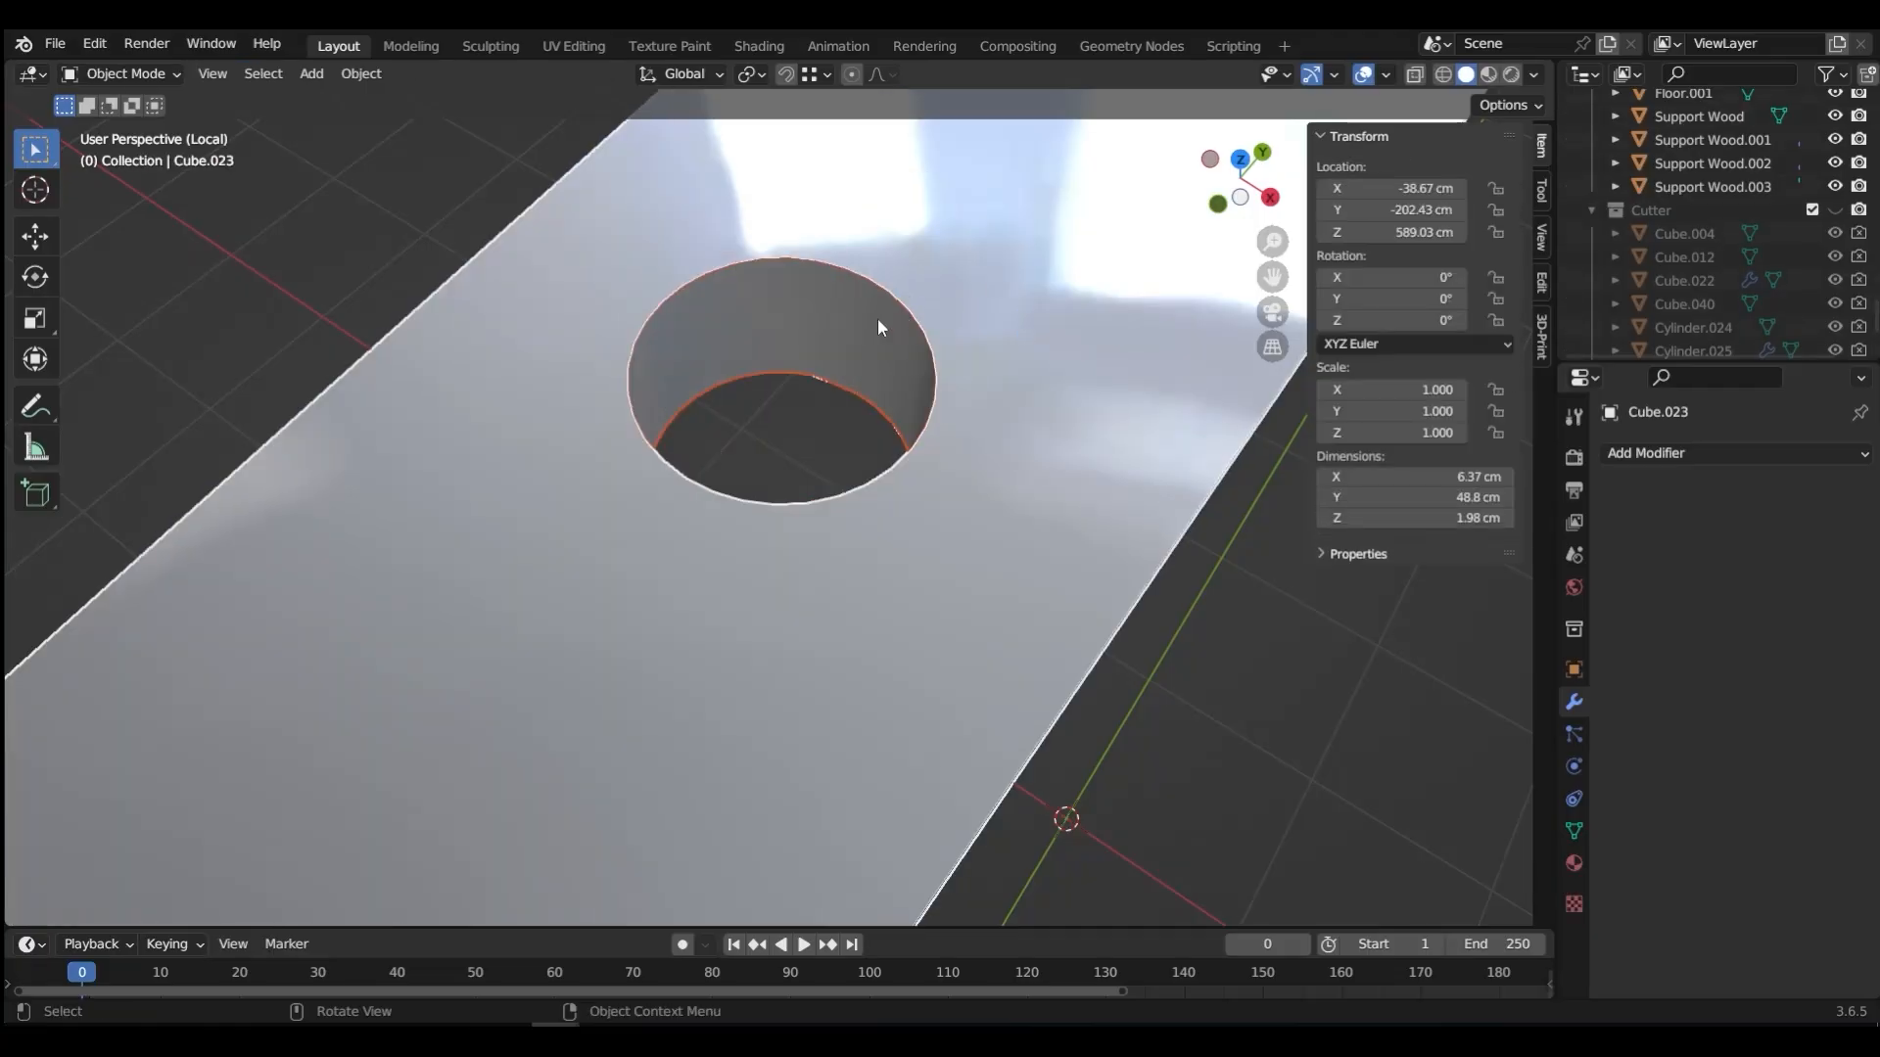
{"action": "left_click", "coordinate": [877, 319]}
{"action": "key", "text": "shift+s"}
{"action": "left_click", "coordinate": [950, 472]}
Step: Duplicate the rod with its three hole objects 151.07 cm along X and delete the old rod at the far end
{"action": "scroll", "coordinate": [947, 468], "scroll_direction": "down", "scroll_amount": 6}
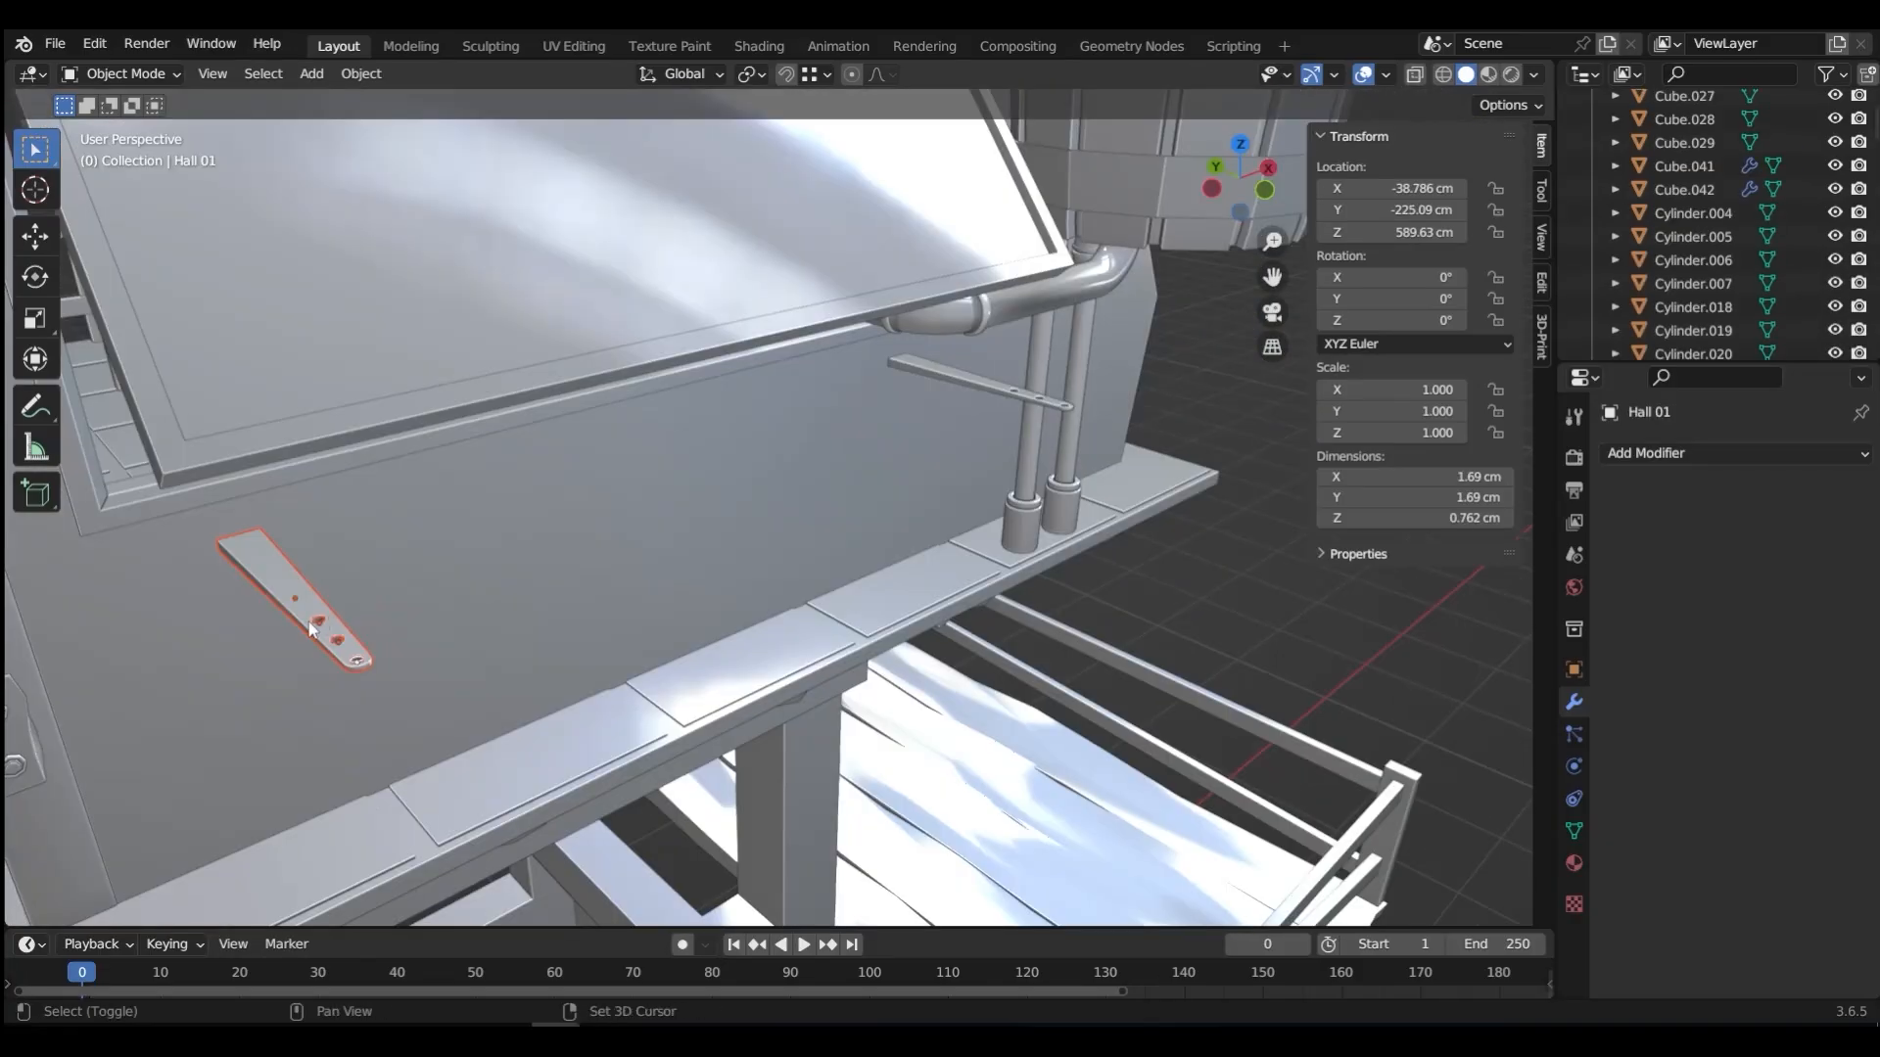
{"action": "key", "text": "shift+d"}
{"action": "key", "text": "z"}
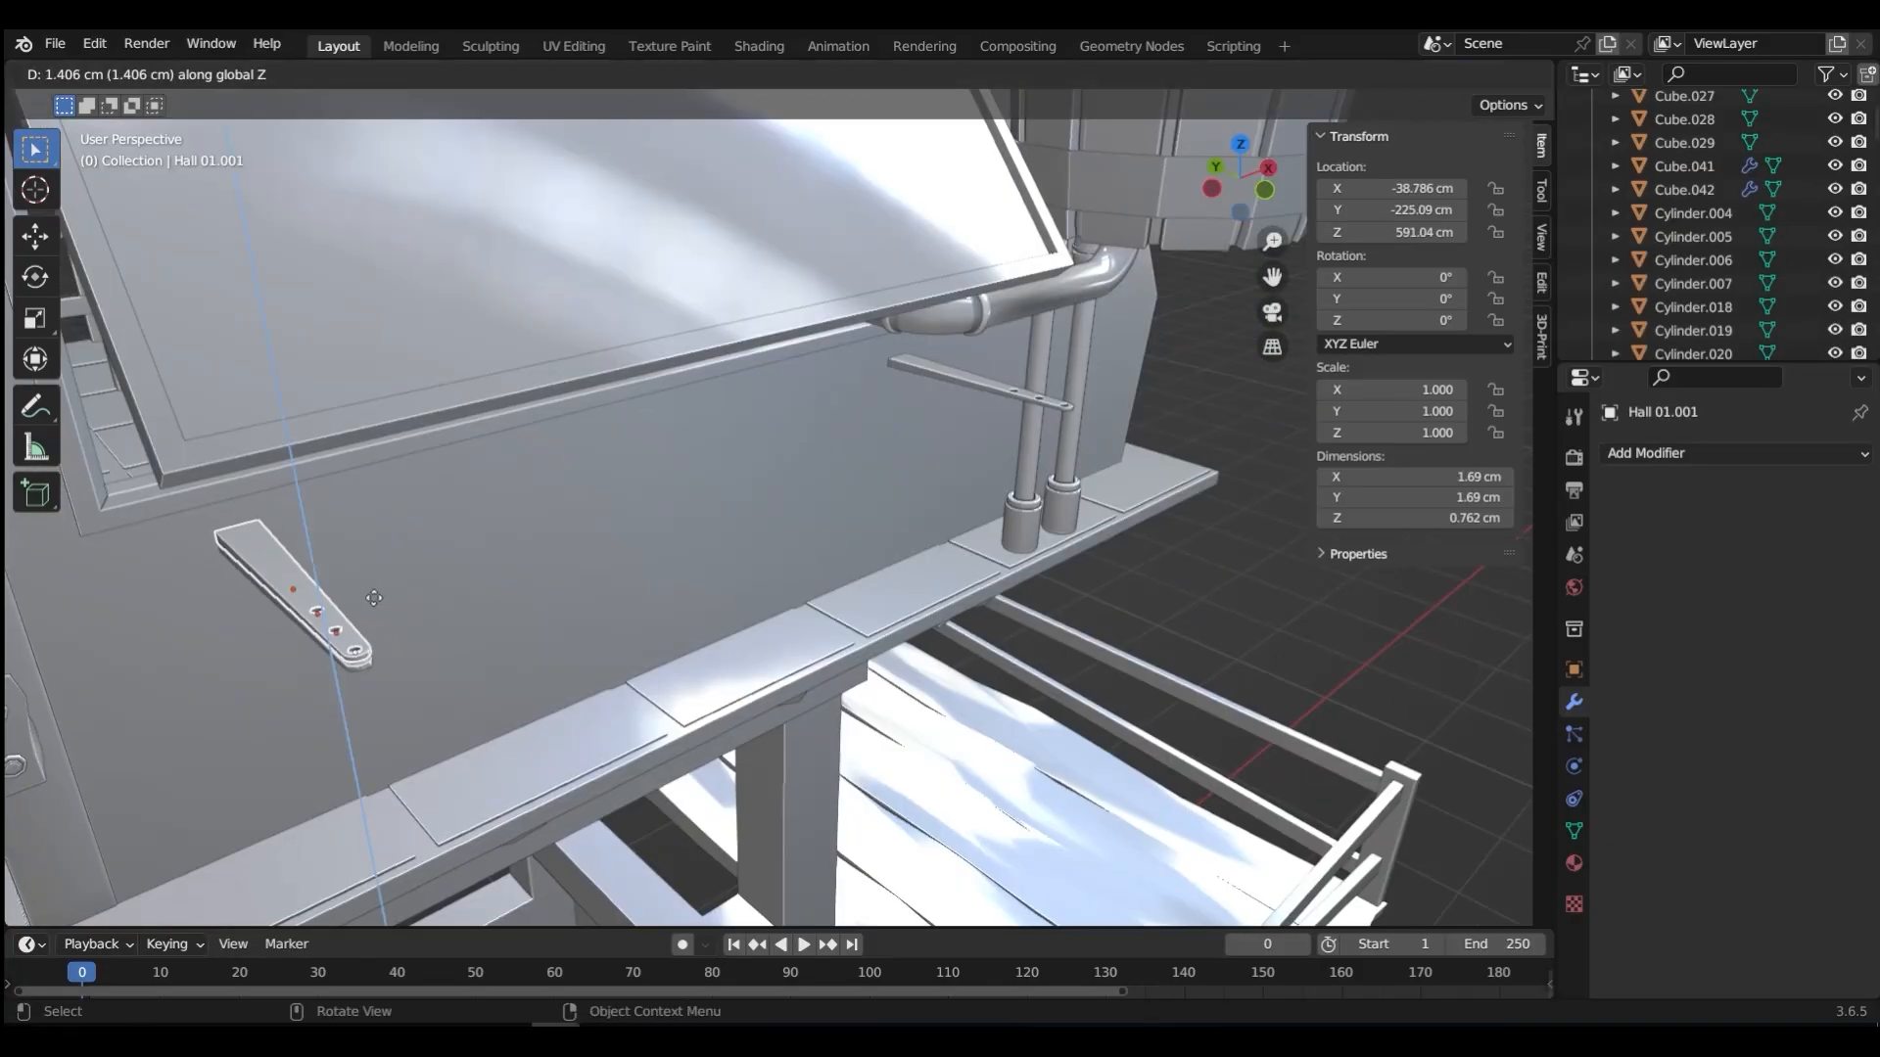
{"action": "key", "text": "x"}
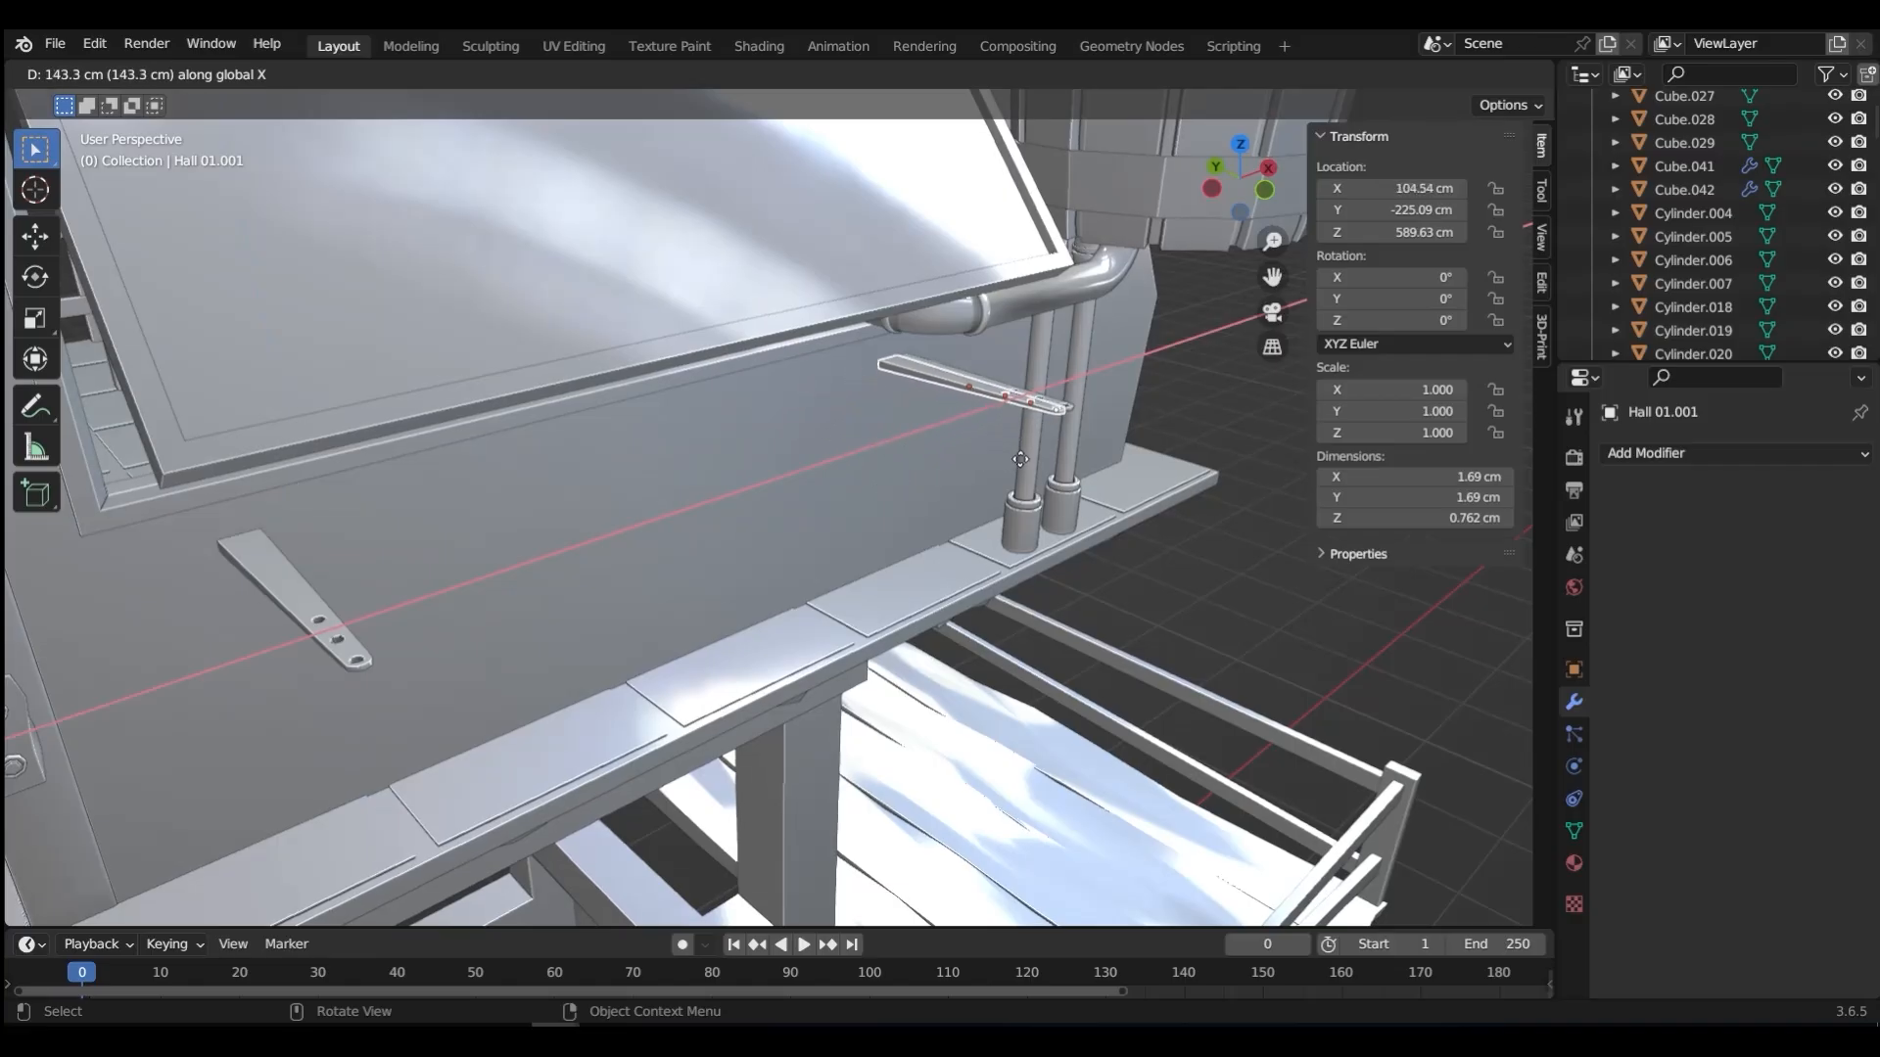
{"action": "left_click", "coordinate": [1041, 452]}
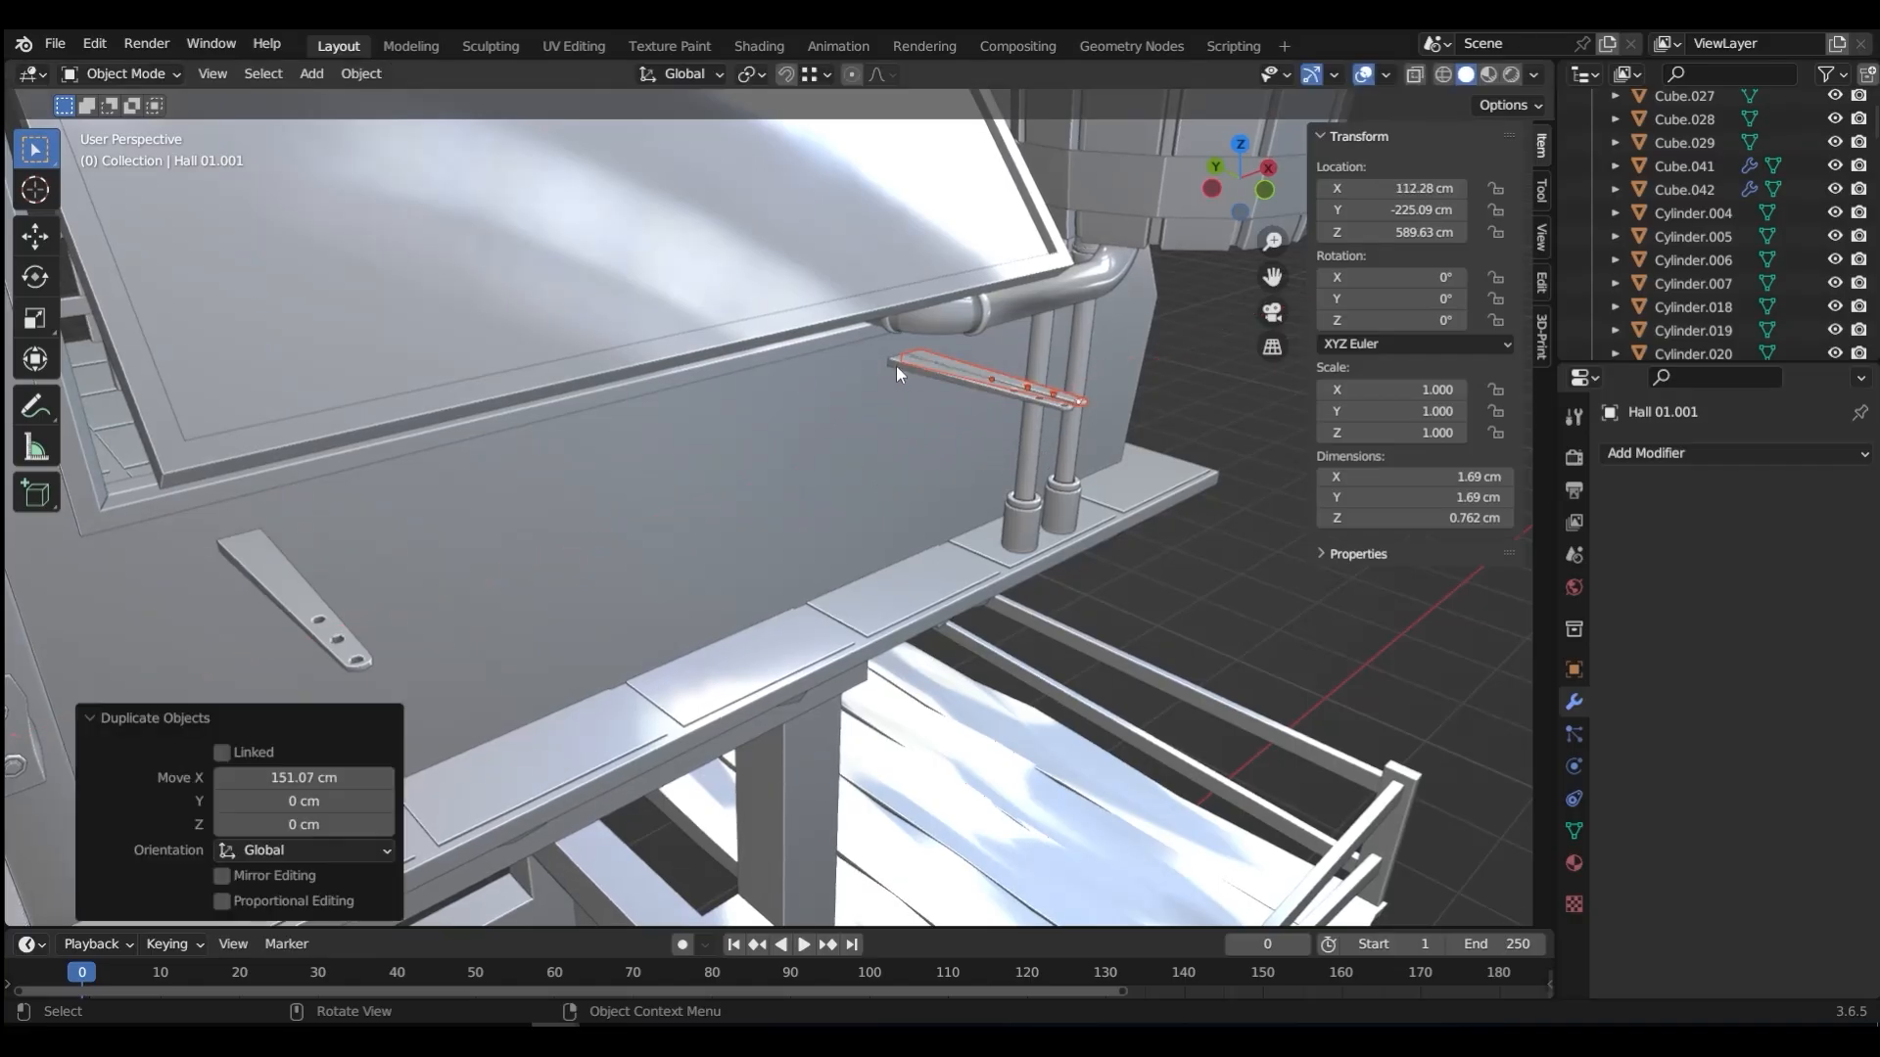
{"action": "key", "text": "Delete"}
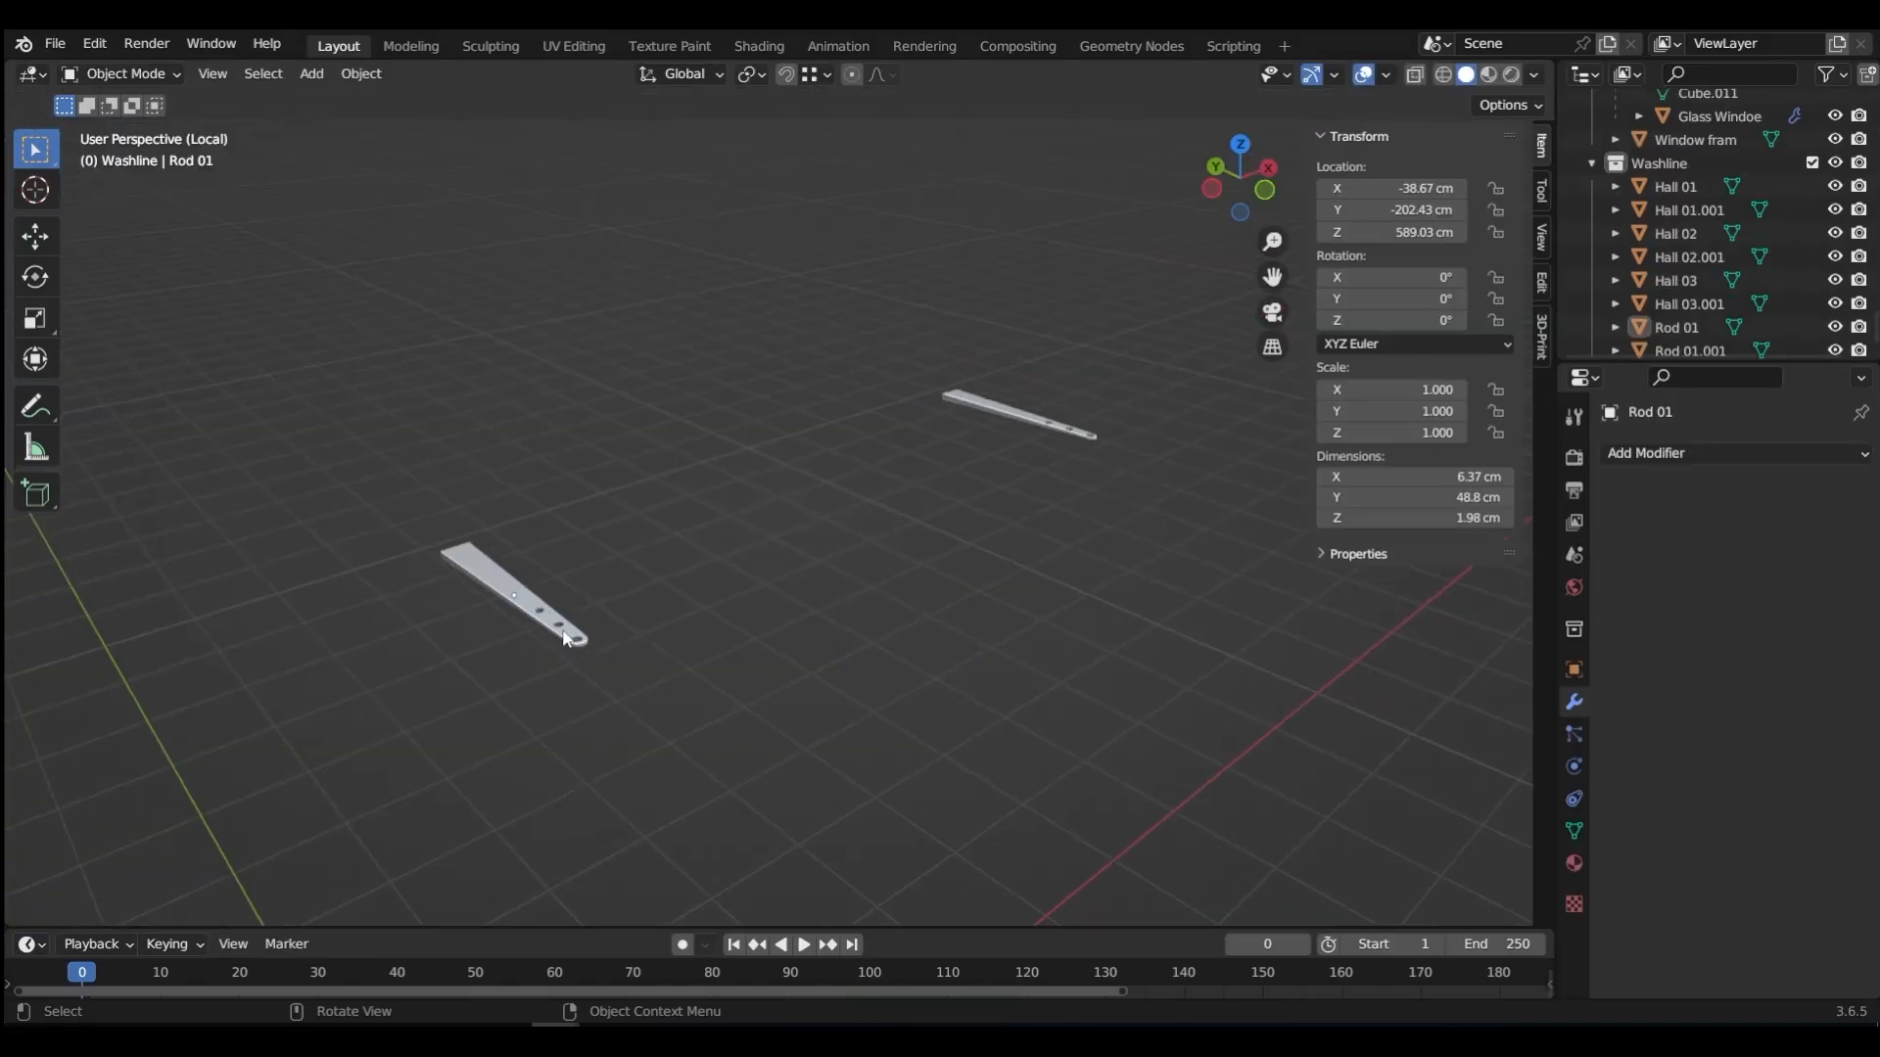
Step: Add a Catenary curve between the end-hole objects Hall 01 and Hall 01.001 of the two rods
{"action": "scroll", "coordinate": [731, 588], "scroll_direction": "up", "scroll_amount": 3}
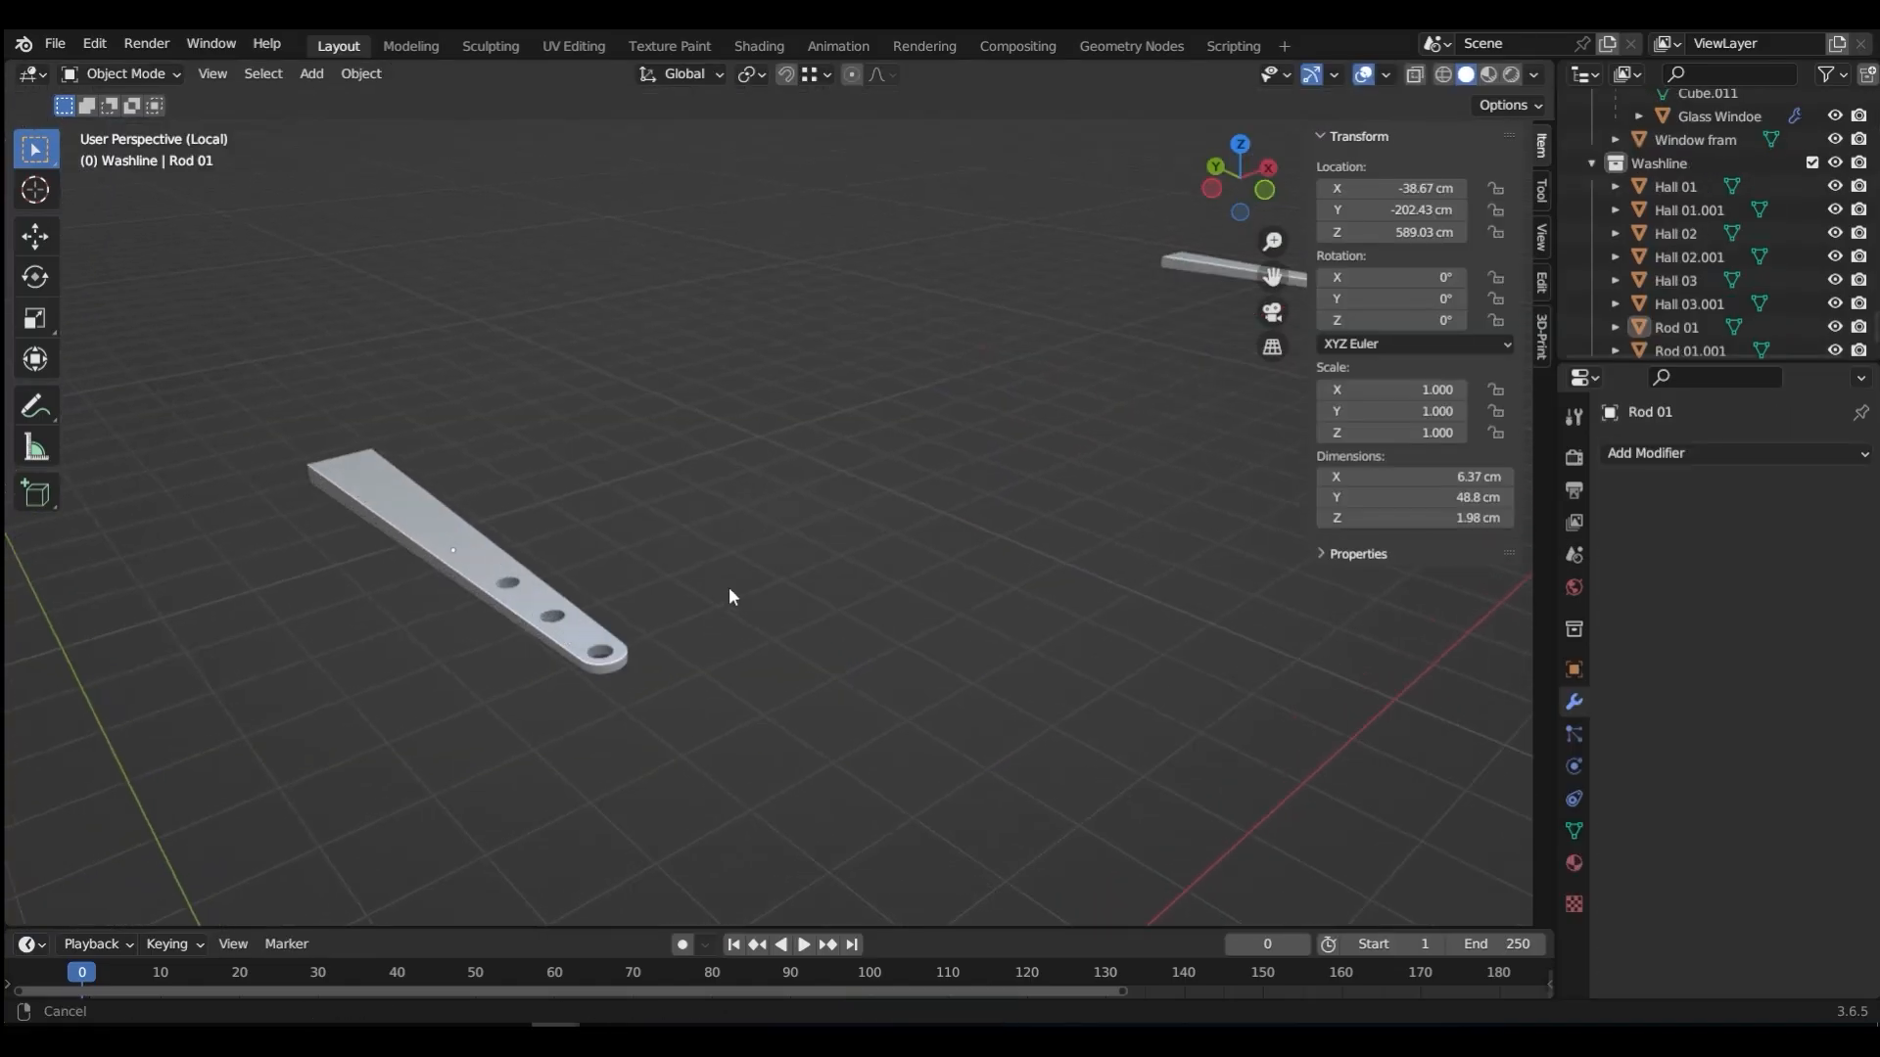
{"action": "middle_click_drag", "start_coordinate": [730, 587], "coordinate": [942, 489]}
{"action": "key", "text": "n"}
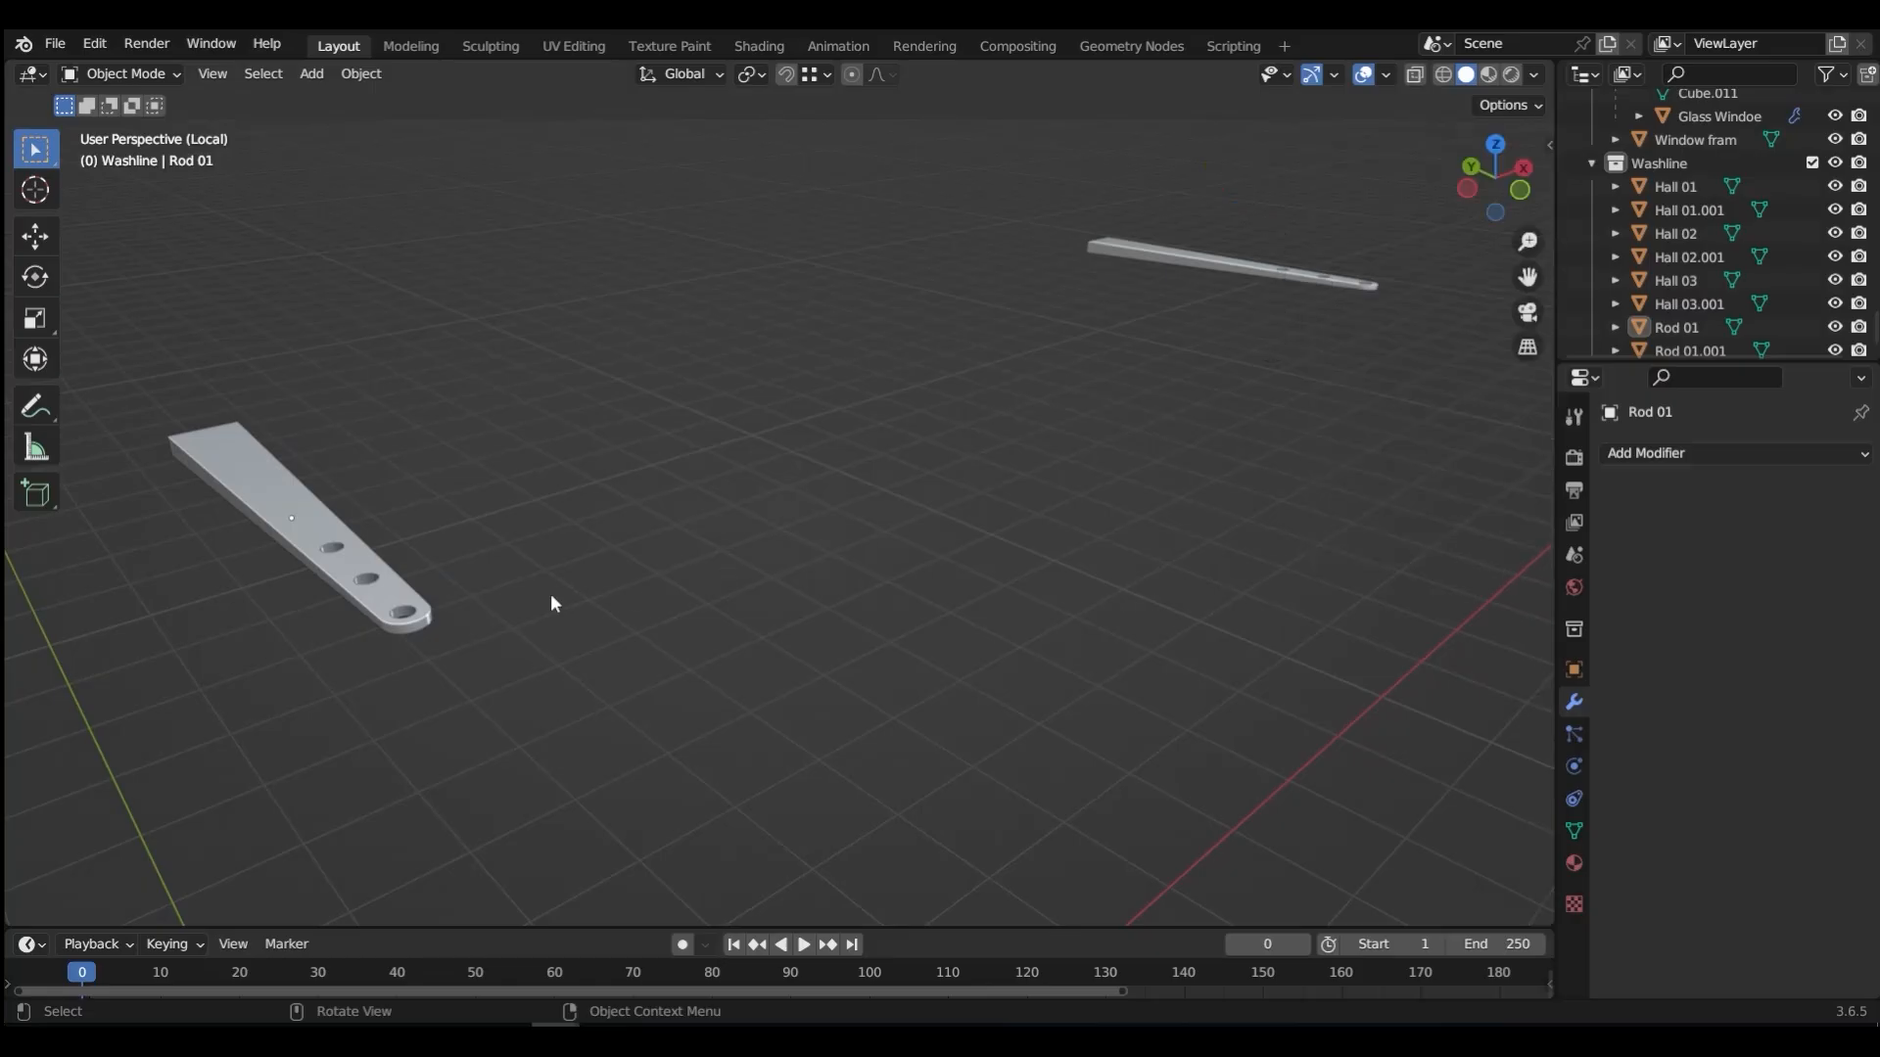
{"action": "left_click", "coordinate": [409, 617]}
{"action": "middle_click_drag", "start_coordinate": [1357, 319], "coordinate": [1394, 333]}
{"action": "left_click", "coordinate": [1405, 338], "text": "shift"}
{"action": "left_click", "coordinate": [1405, 338], "text": "shift"}
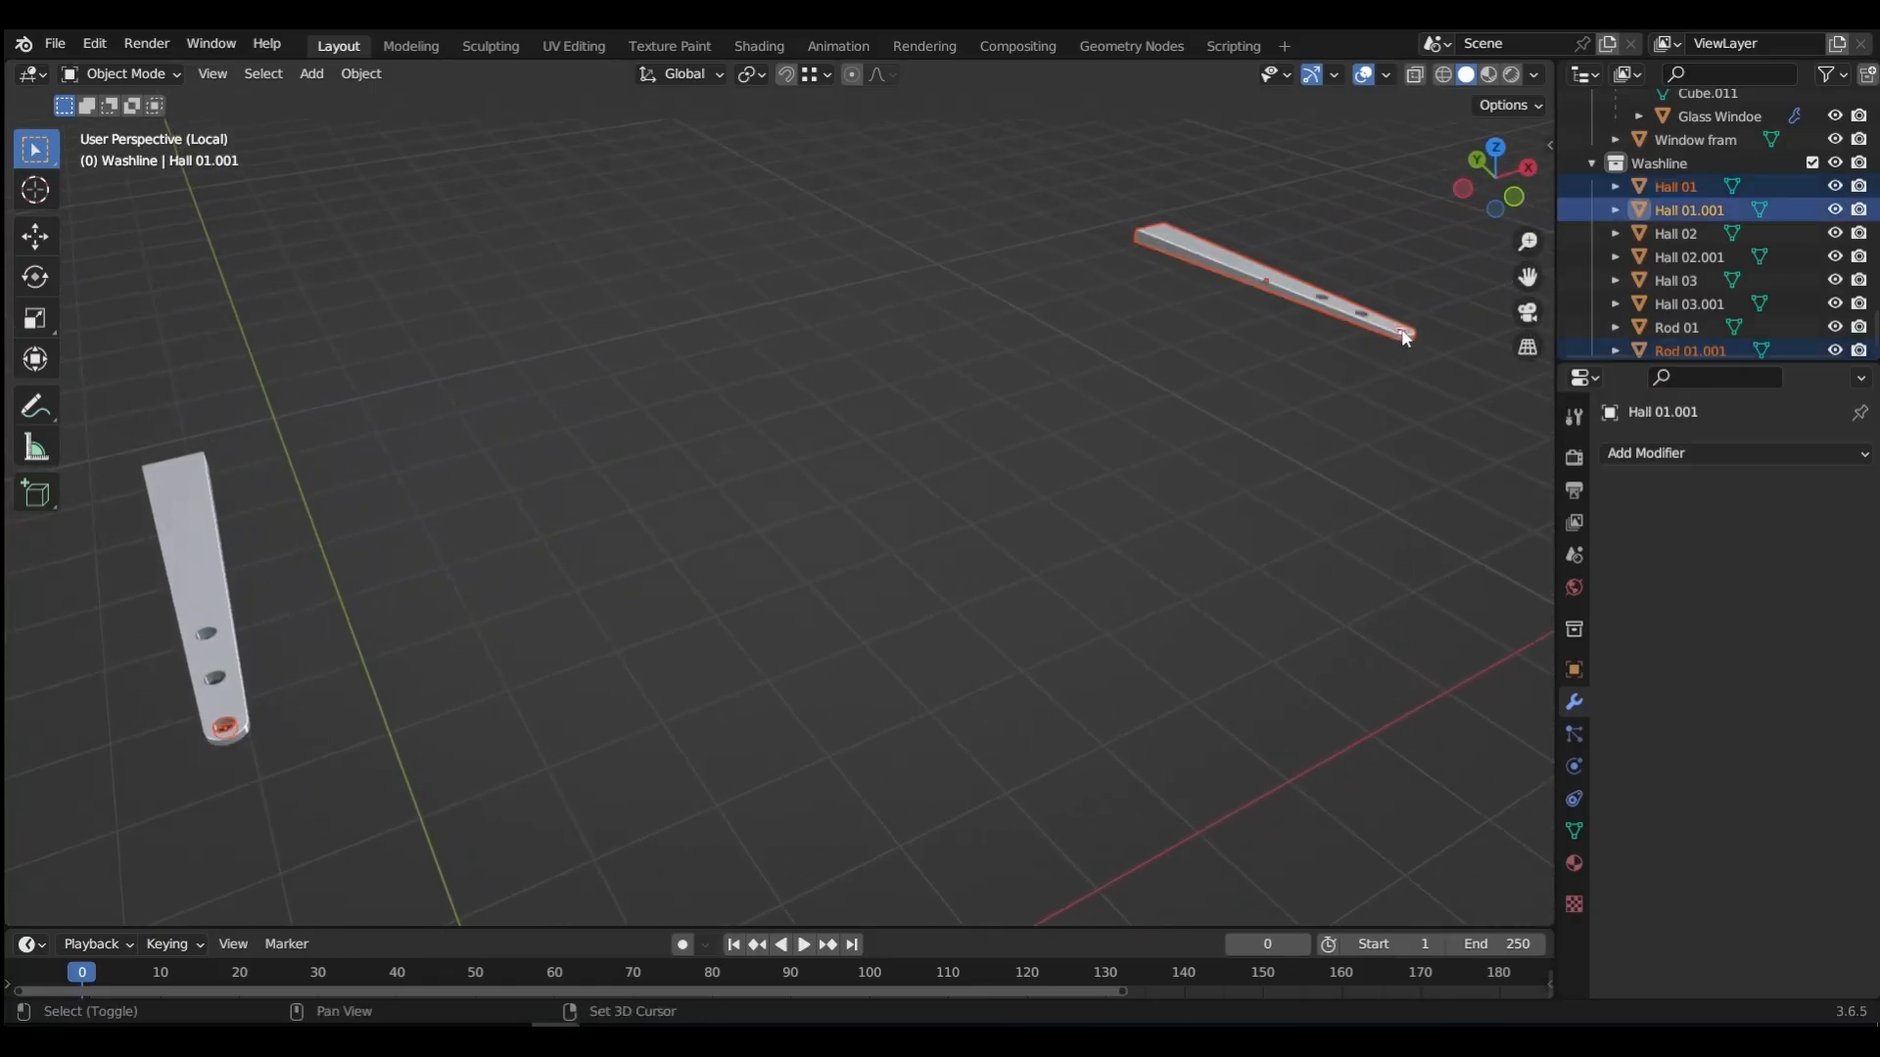
{"action": "left_click", "coordinate": [1383, 336], "text": "shift"}
{"action": "left_click", "coordinate": [1408, 339], "text": "shift"}
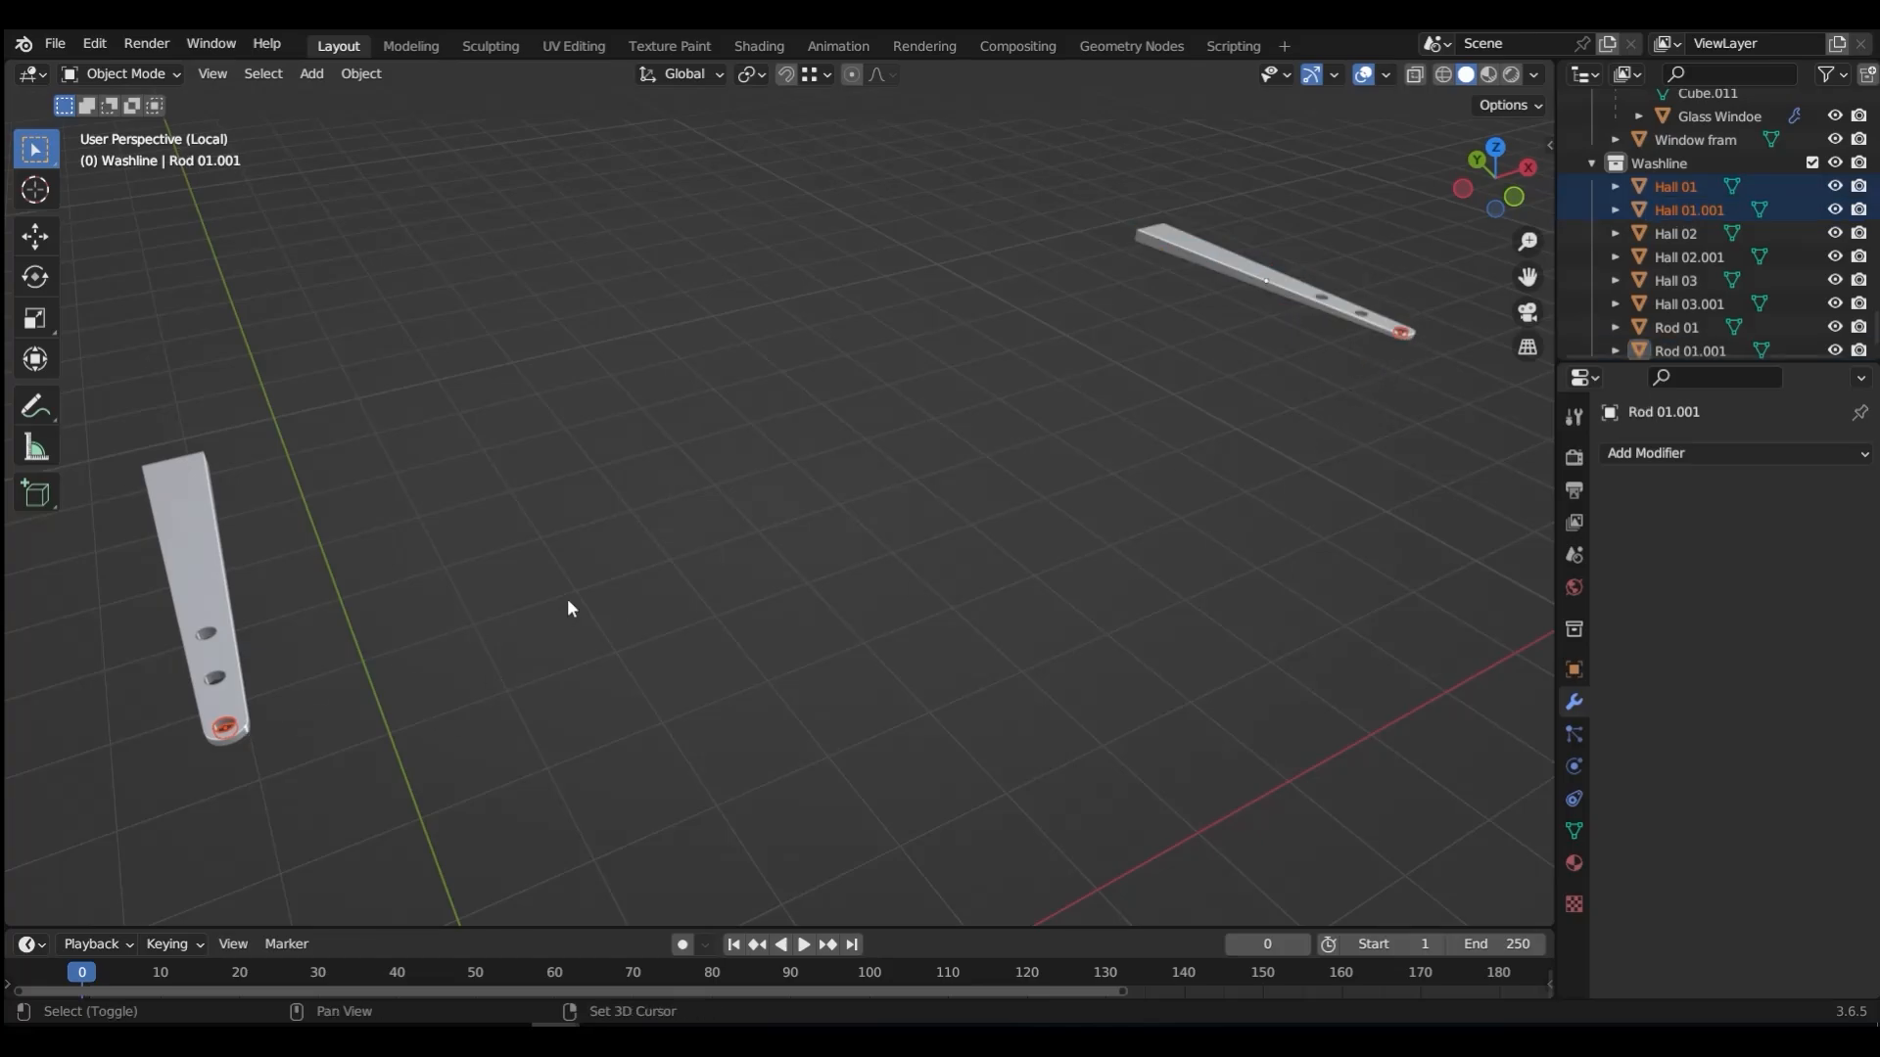
{"action": "key", "text": "shift+a"}
{"action": "mouse_move", "coordinate": [568, 601]}
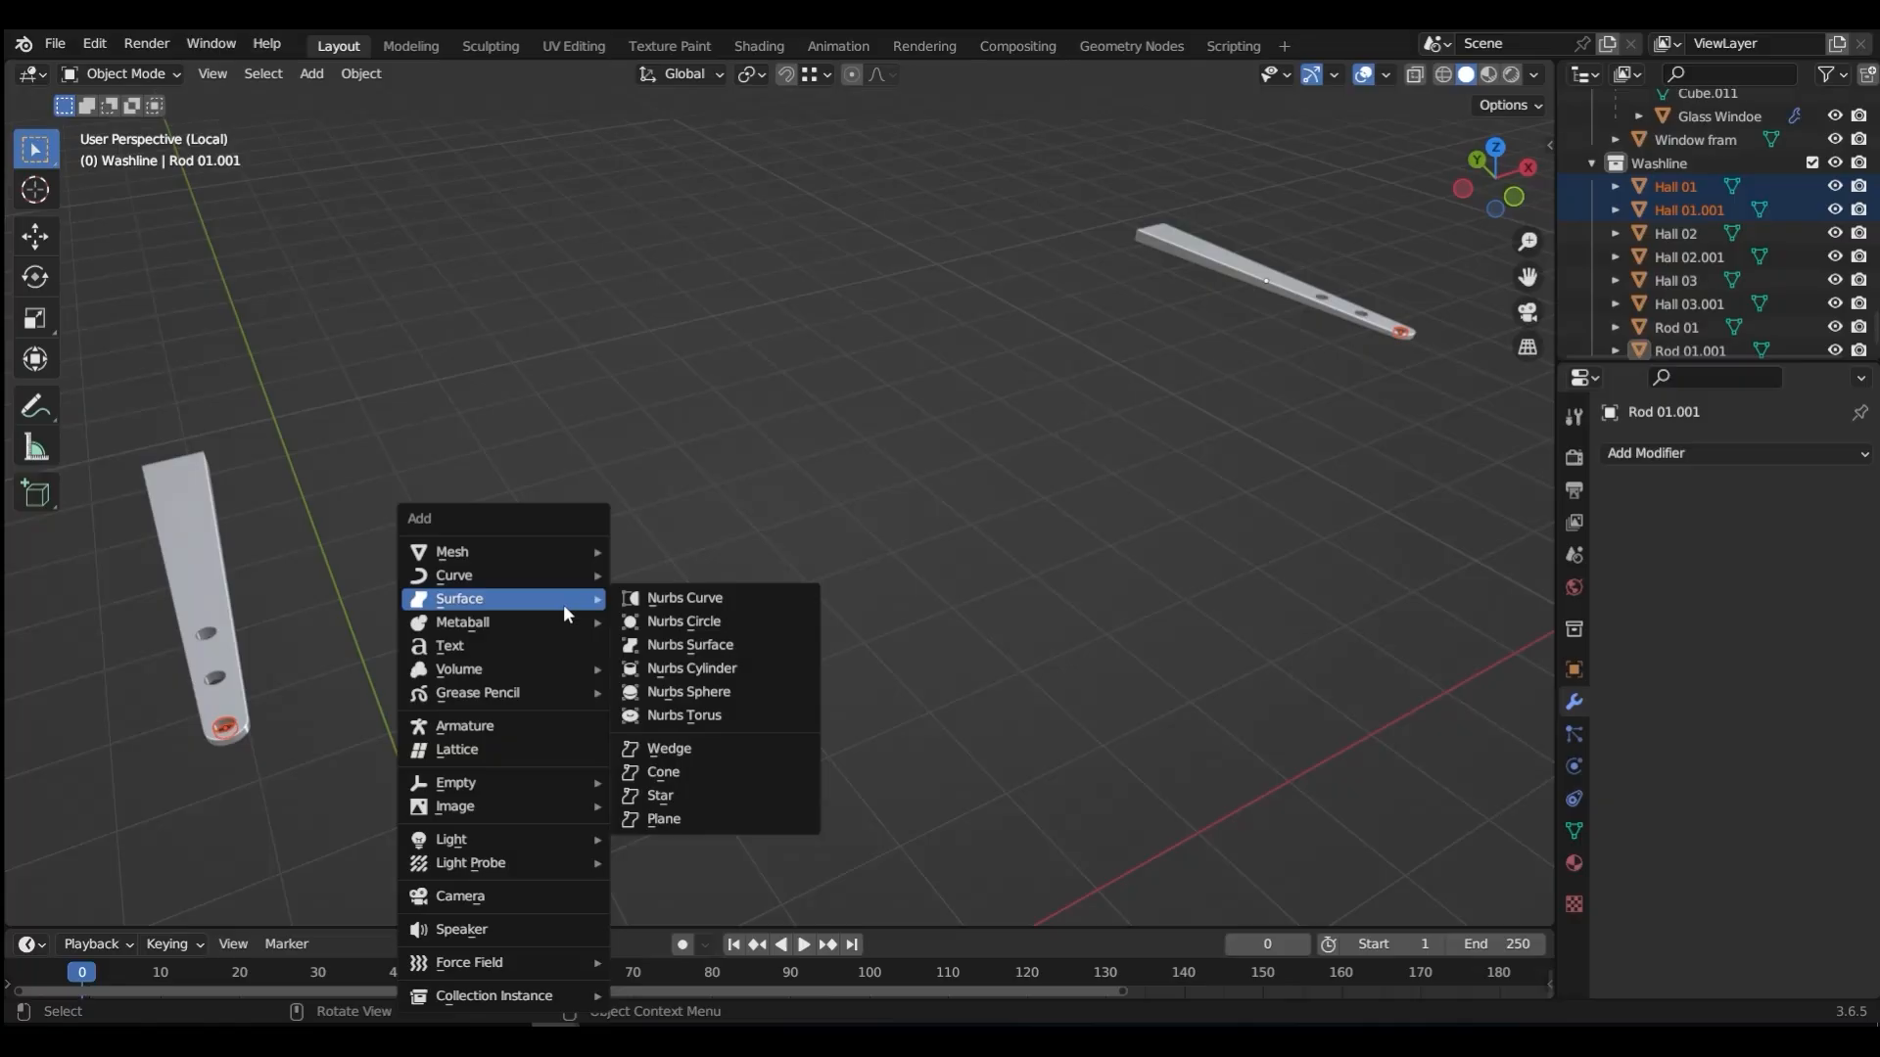
{"action": "mouse_move", "coordinate": [597, 574]}
{"action": "mouse_move", "coordinate": [719, 474]}
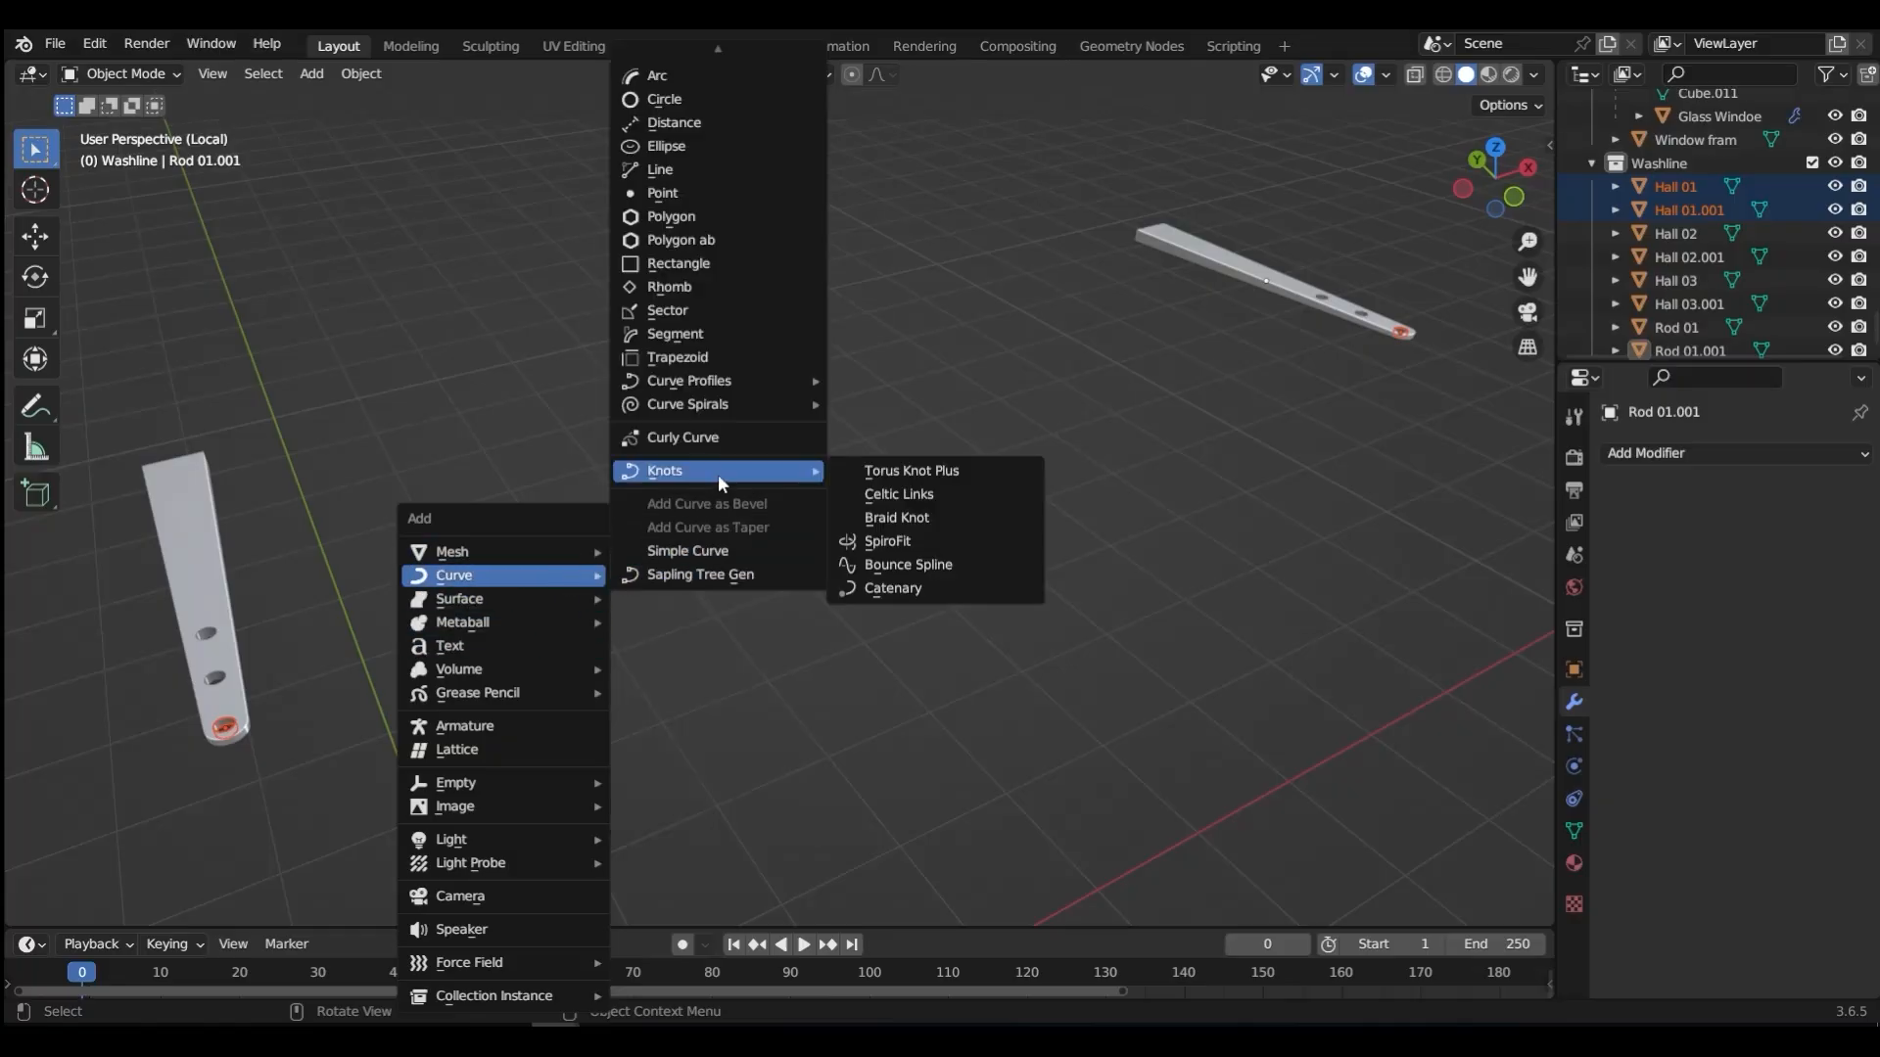
{"action": "left_click", "coordinate": [877, 585]}
Step: Set the catenary's bevel radius to 0.002
{"action": "middle_click_drag", "start_coordinate": [867, 554], "coordinate": [965, 545]}
{"action": "mouse_move", "coordinate": [792, 494]}
{"action": "middle_mouse_down"}
{"action": "mouse_move", "coordinate": [763, 407]}
{"action": "mouse_move", "coordinate": [789, 483]}
{"action": "middle_mouse_up"}
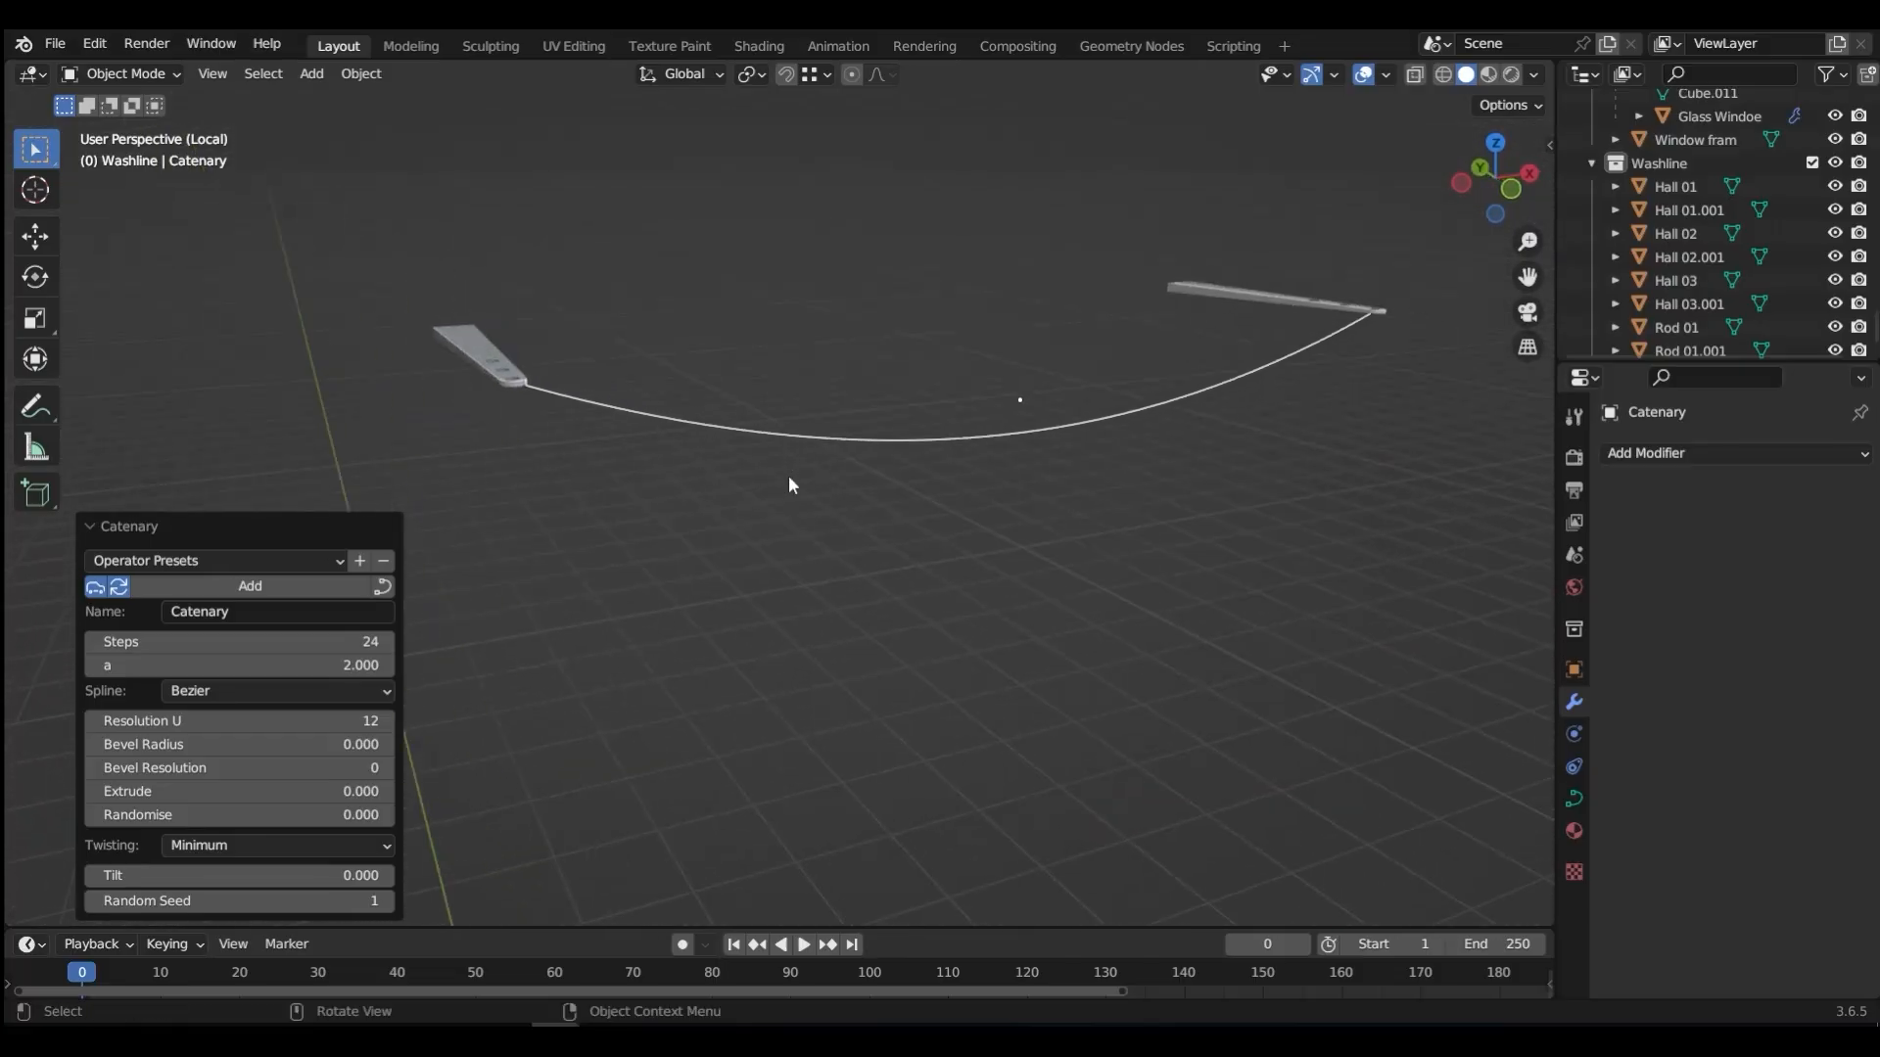
{"action": "left_click", "coordinate": [227, 747]}
{"action": "left_click_drag", "start_coordinate": [228, 747], "coordinate": [262, 747]}
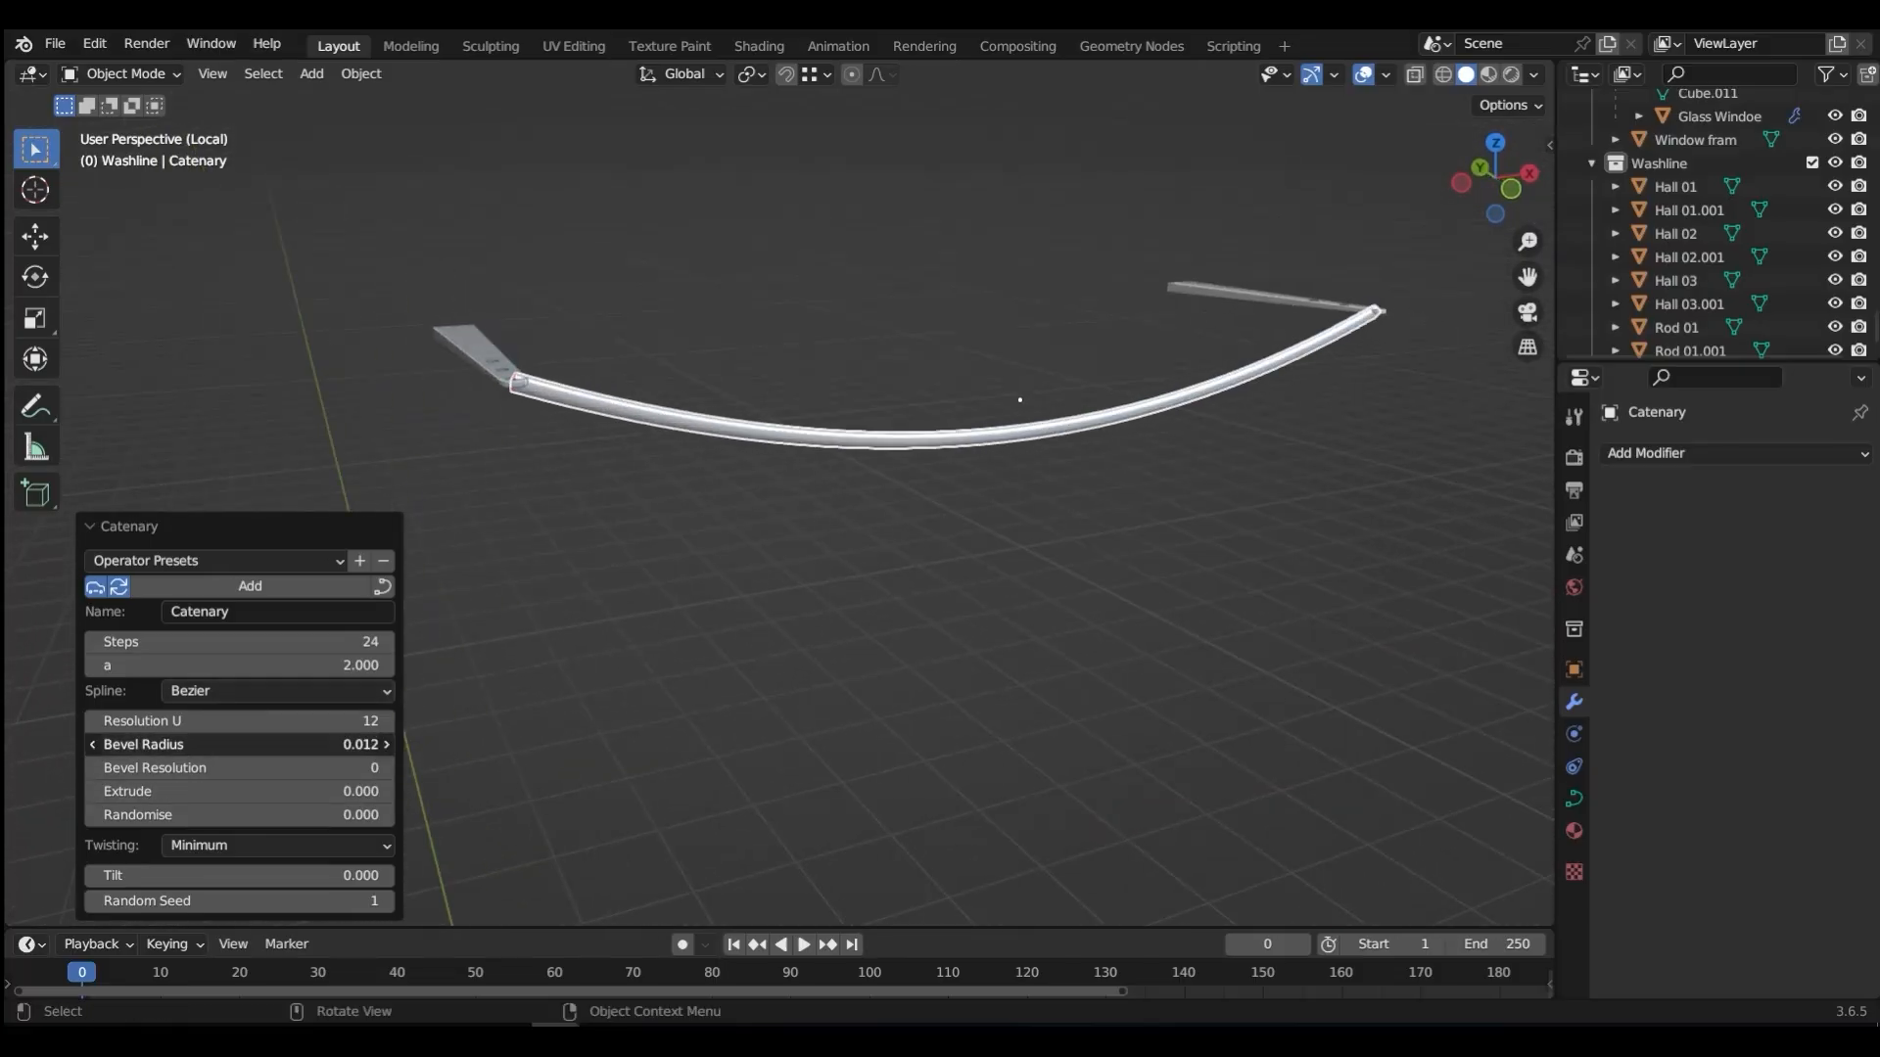
{"action": "left_click", "coordinate": [363, 746]}
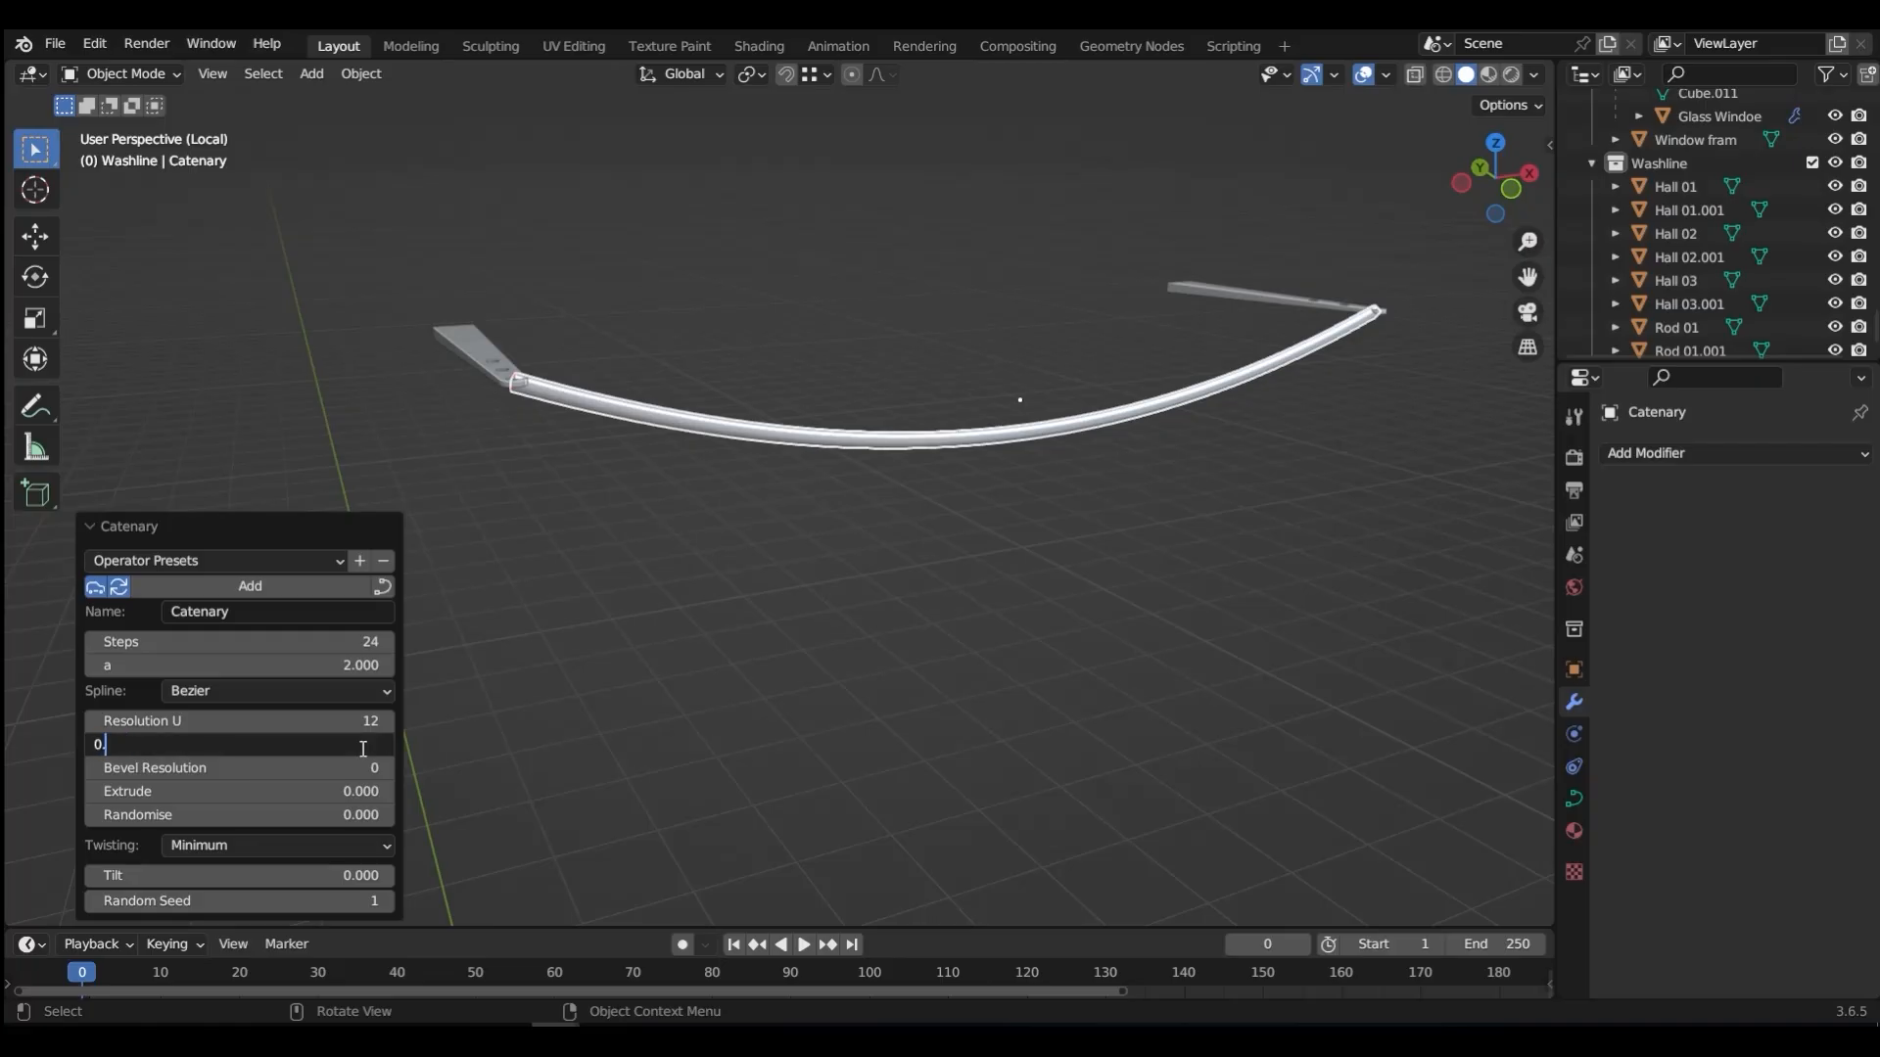
{"action": "type", "text": "0.005"}
{"action": "key", "text": "Return"}
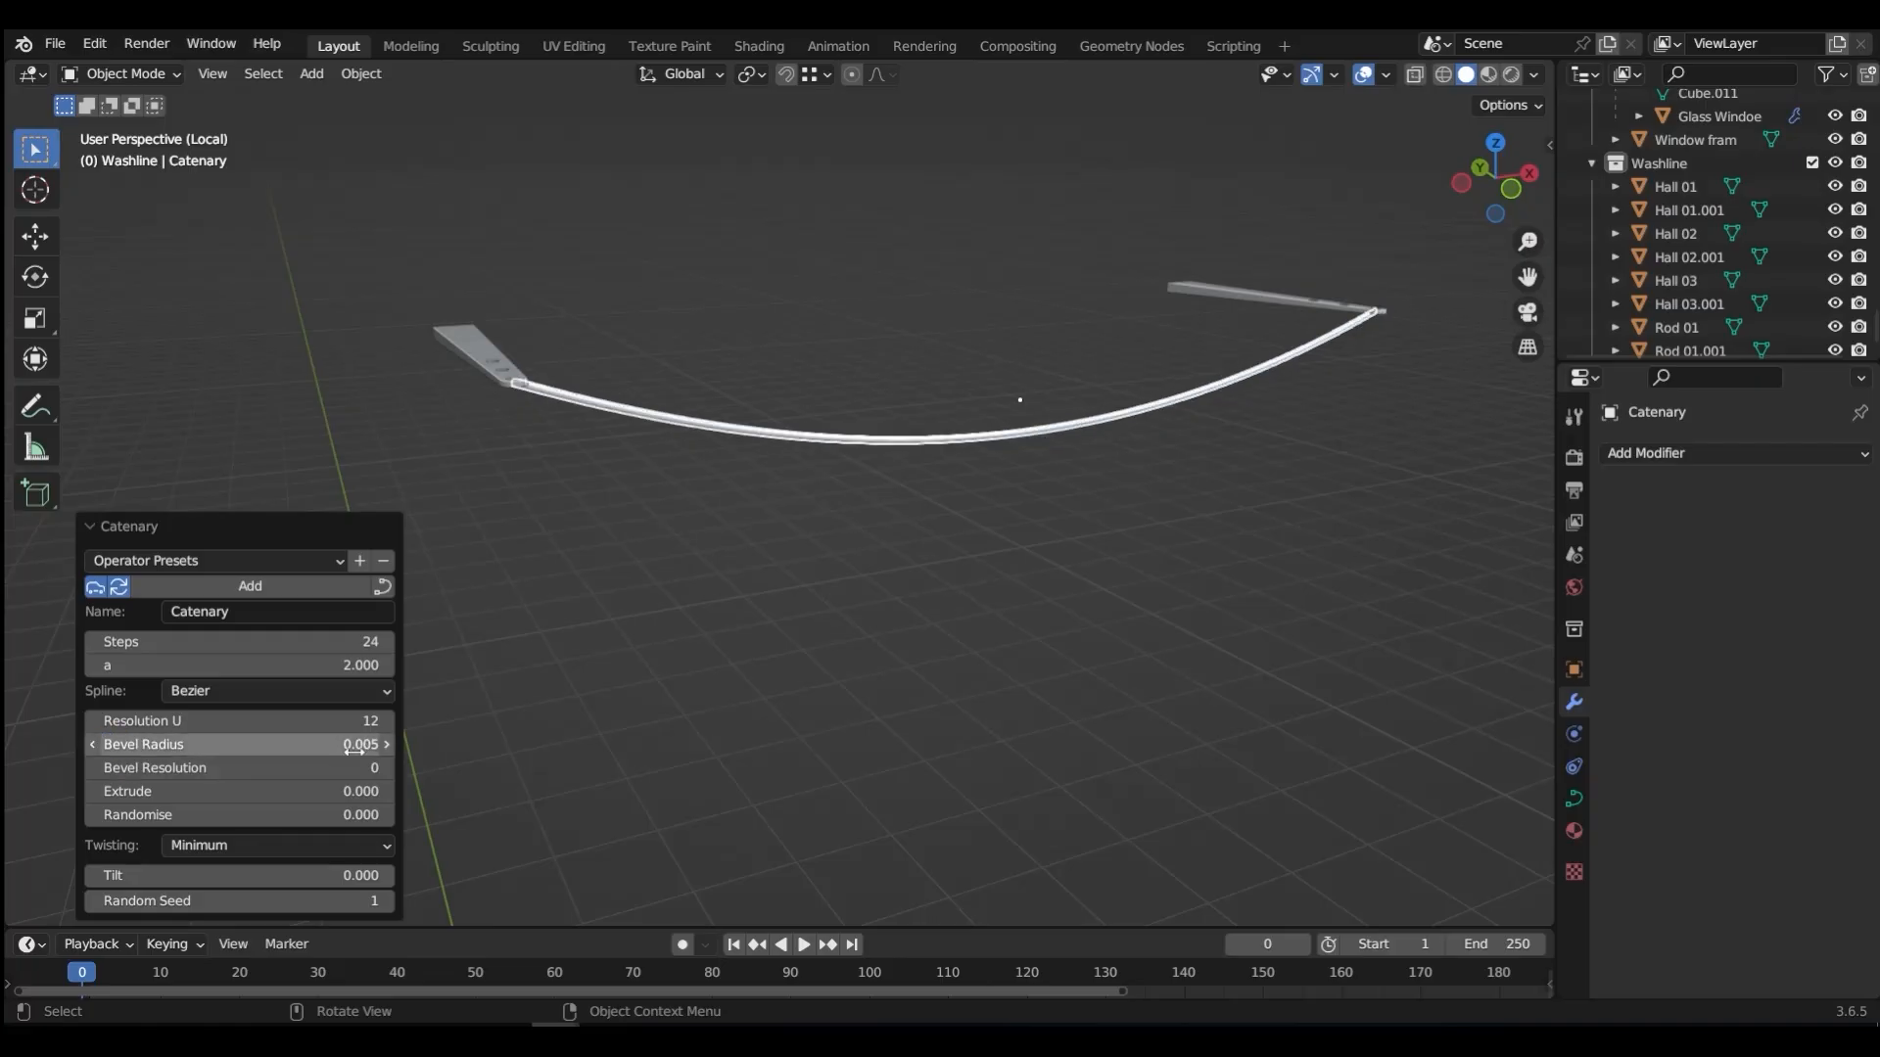
{"action": "left_click", "coordinate": [354, 749]}
{"action": "type", "text": "0.002"}
{"action": "key", "text": "Return"}
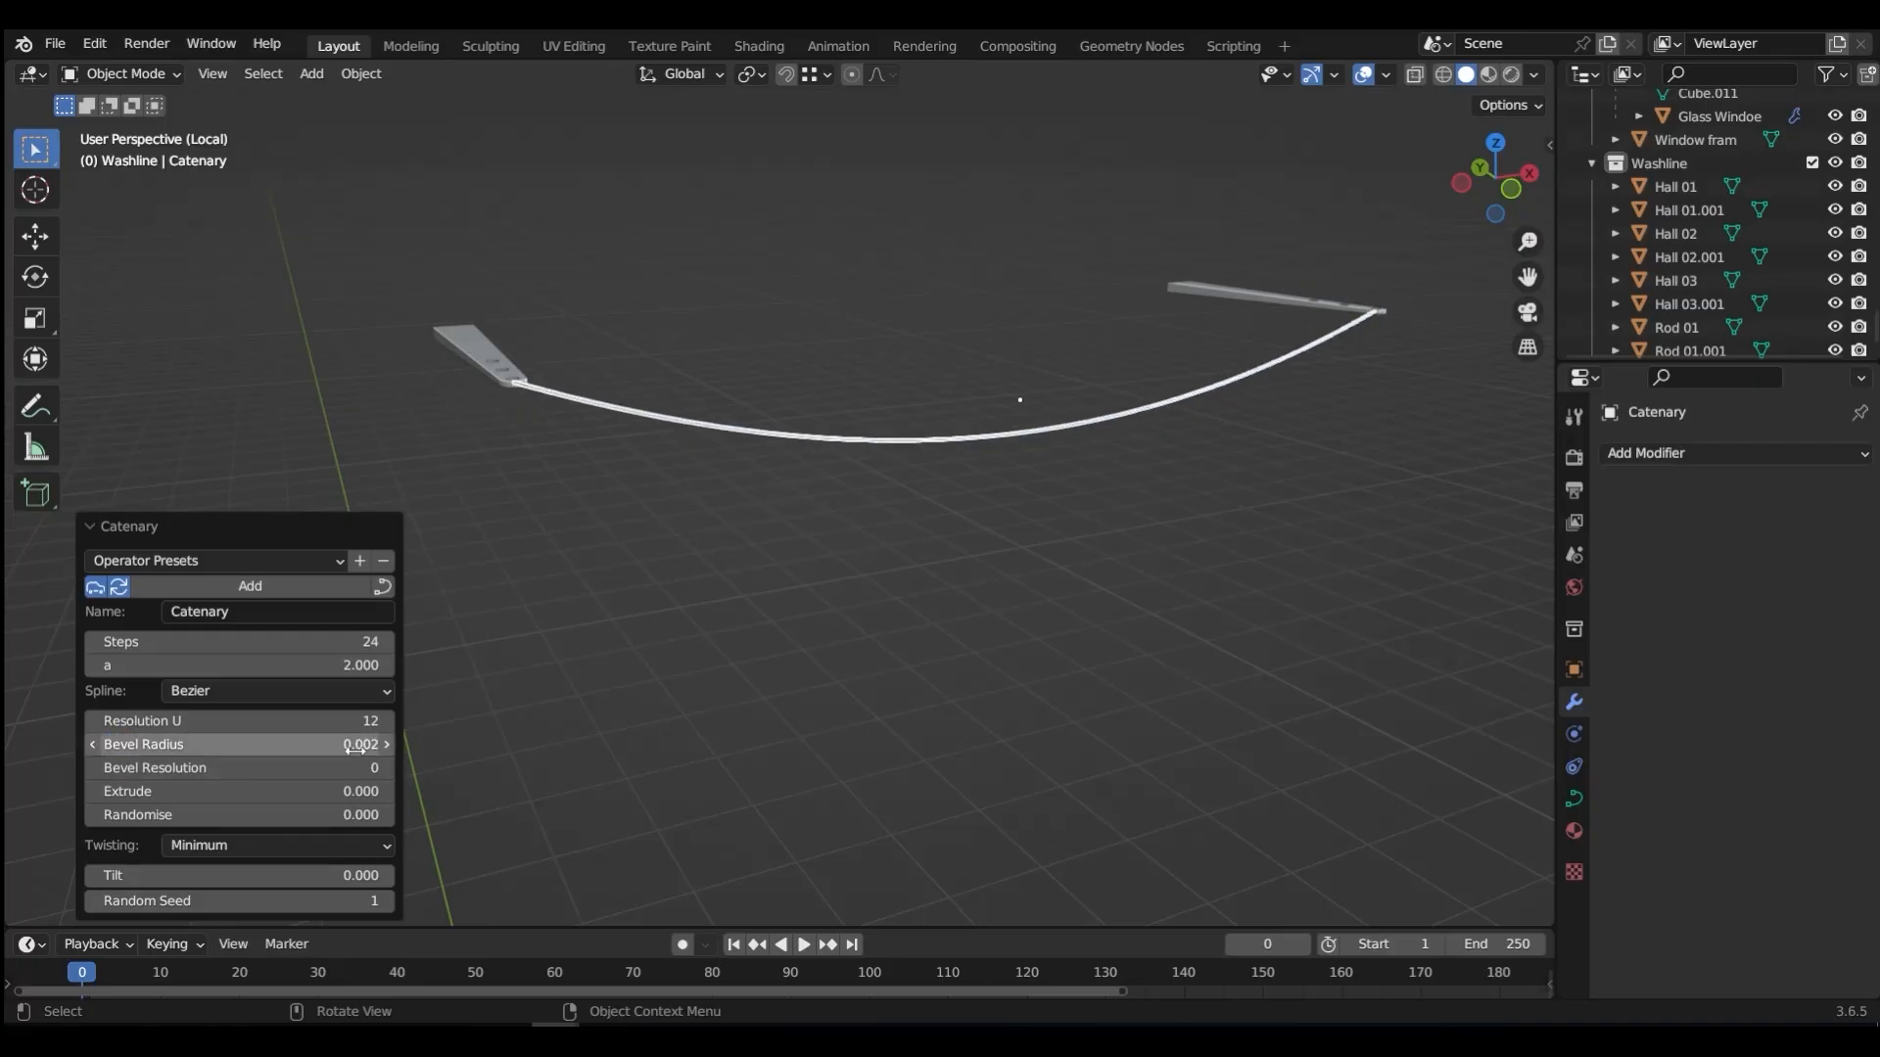
Step: Add a Catenary curve between the middle-hole objects Hall 02 and Hall 02.001 of the two rods, leaving the rods unselected
{"action": "middle_click_drag", "start_coordinate": [423, 644], "coordinate": [760, 587]}
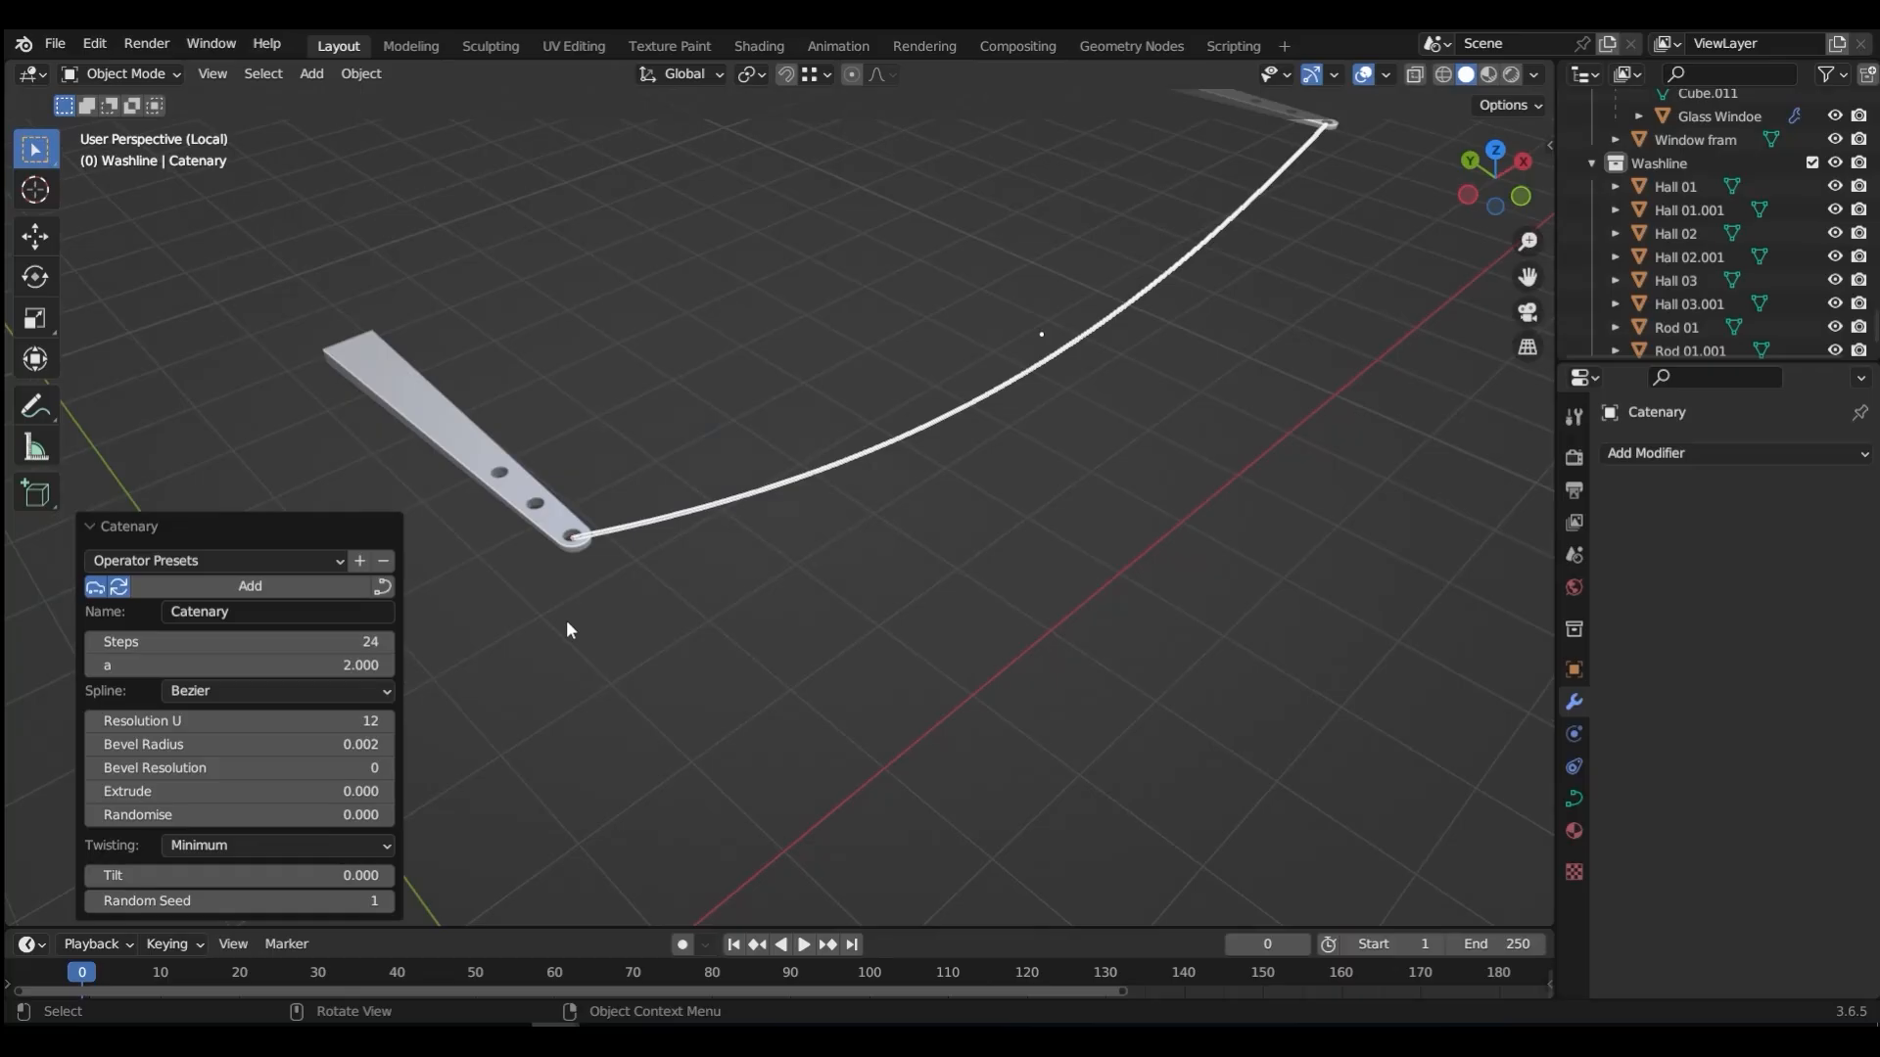
{"action": "left_click", "coordinate": [538, 507]}
{"action": "left_click", "coordinate": [637, 520]}
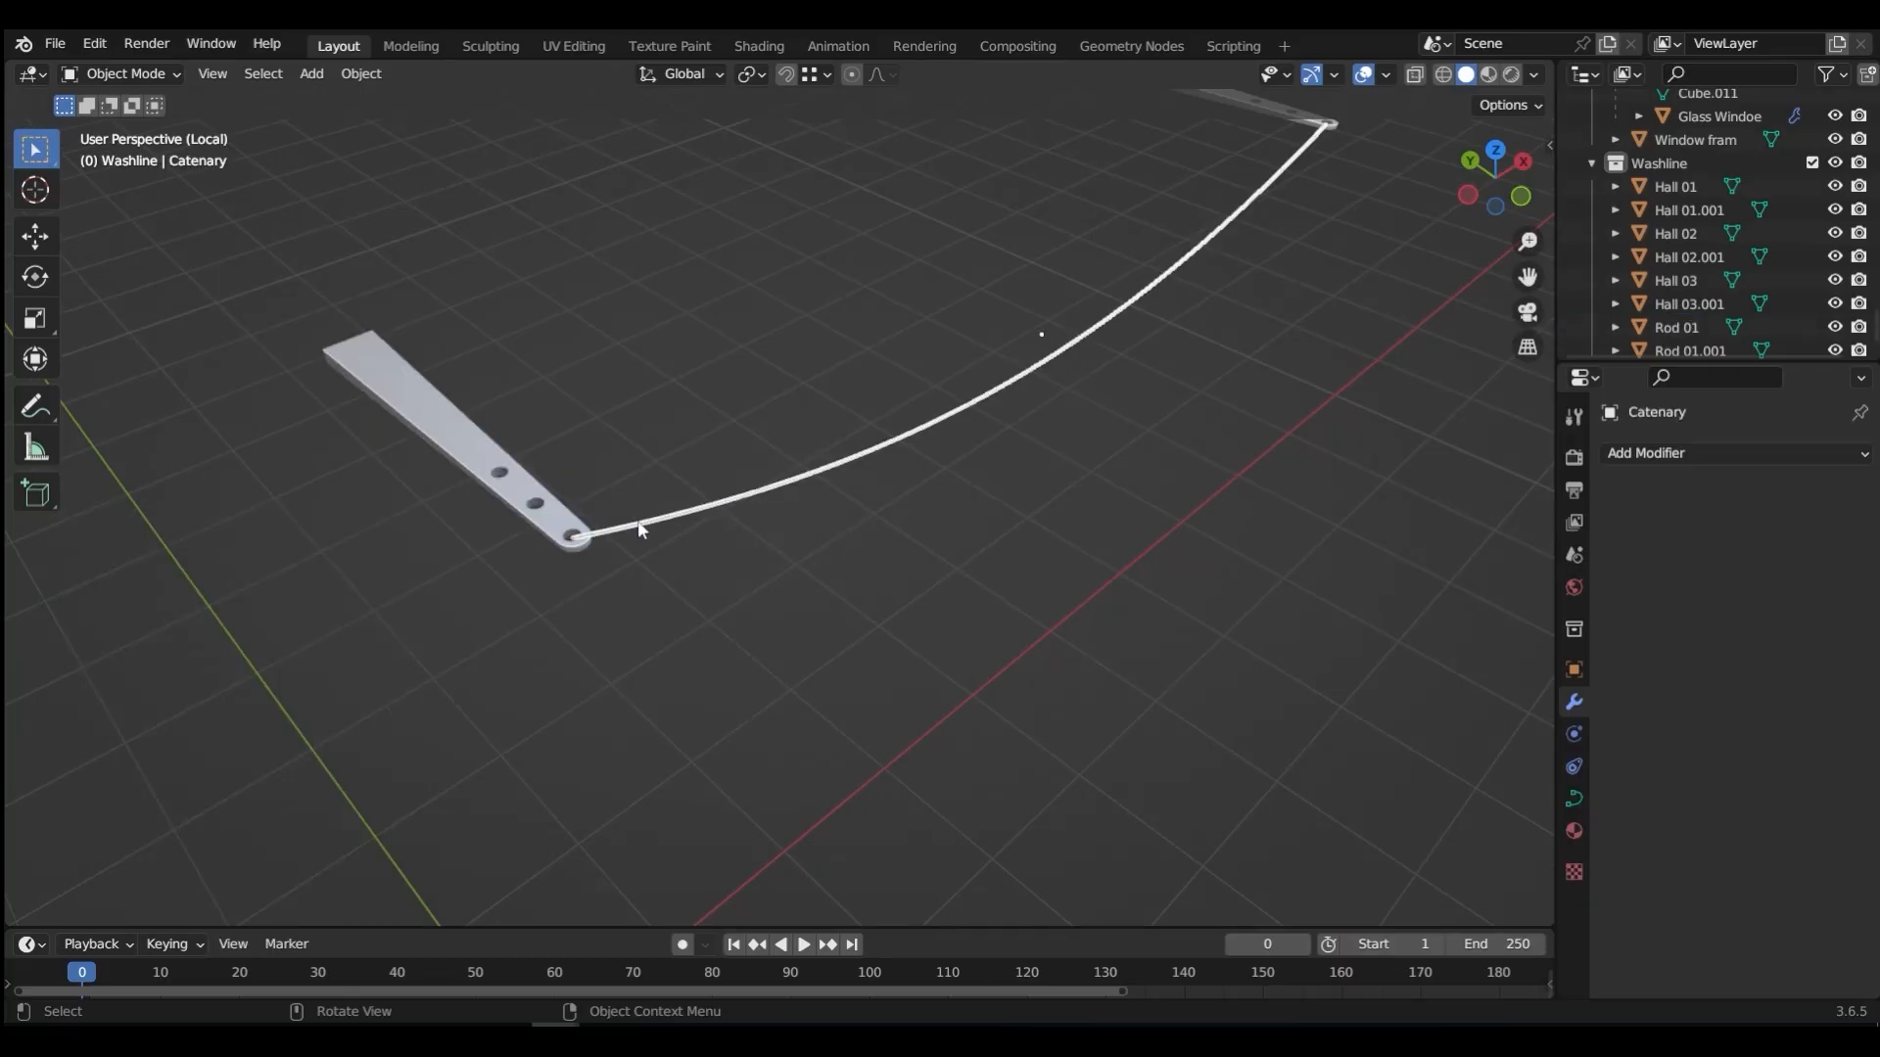
{"action": "left_click", "coordinate": [537, 509]}
{"action": "left_click", "coordinate": [538, 509]}
{"action": "middle_click_drag", "start_coordinate": [957, 385], "coordinate": [847, 516], "text": "shift"}
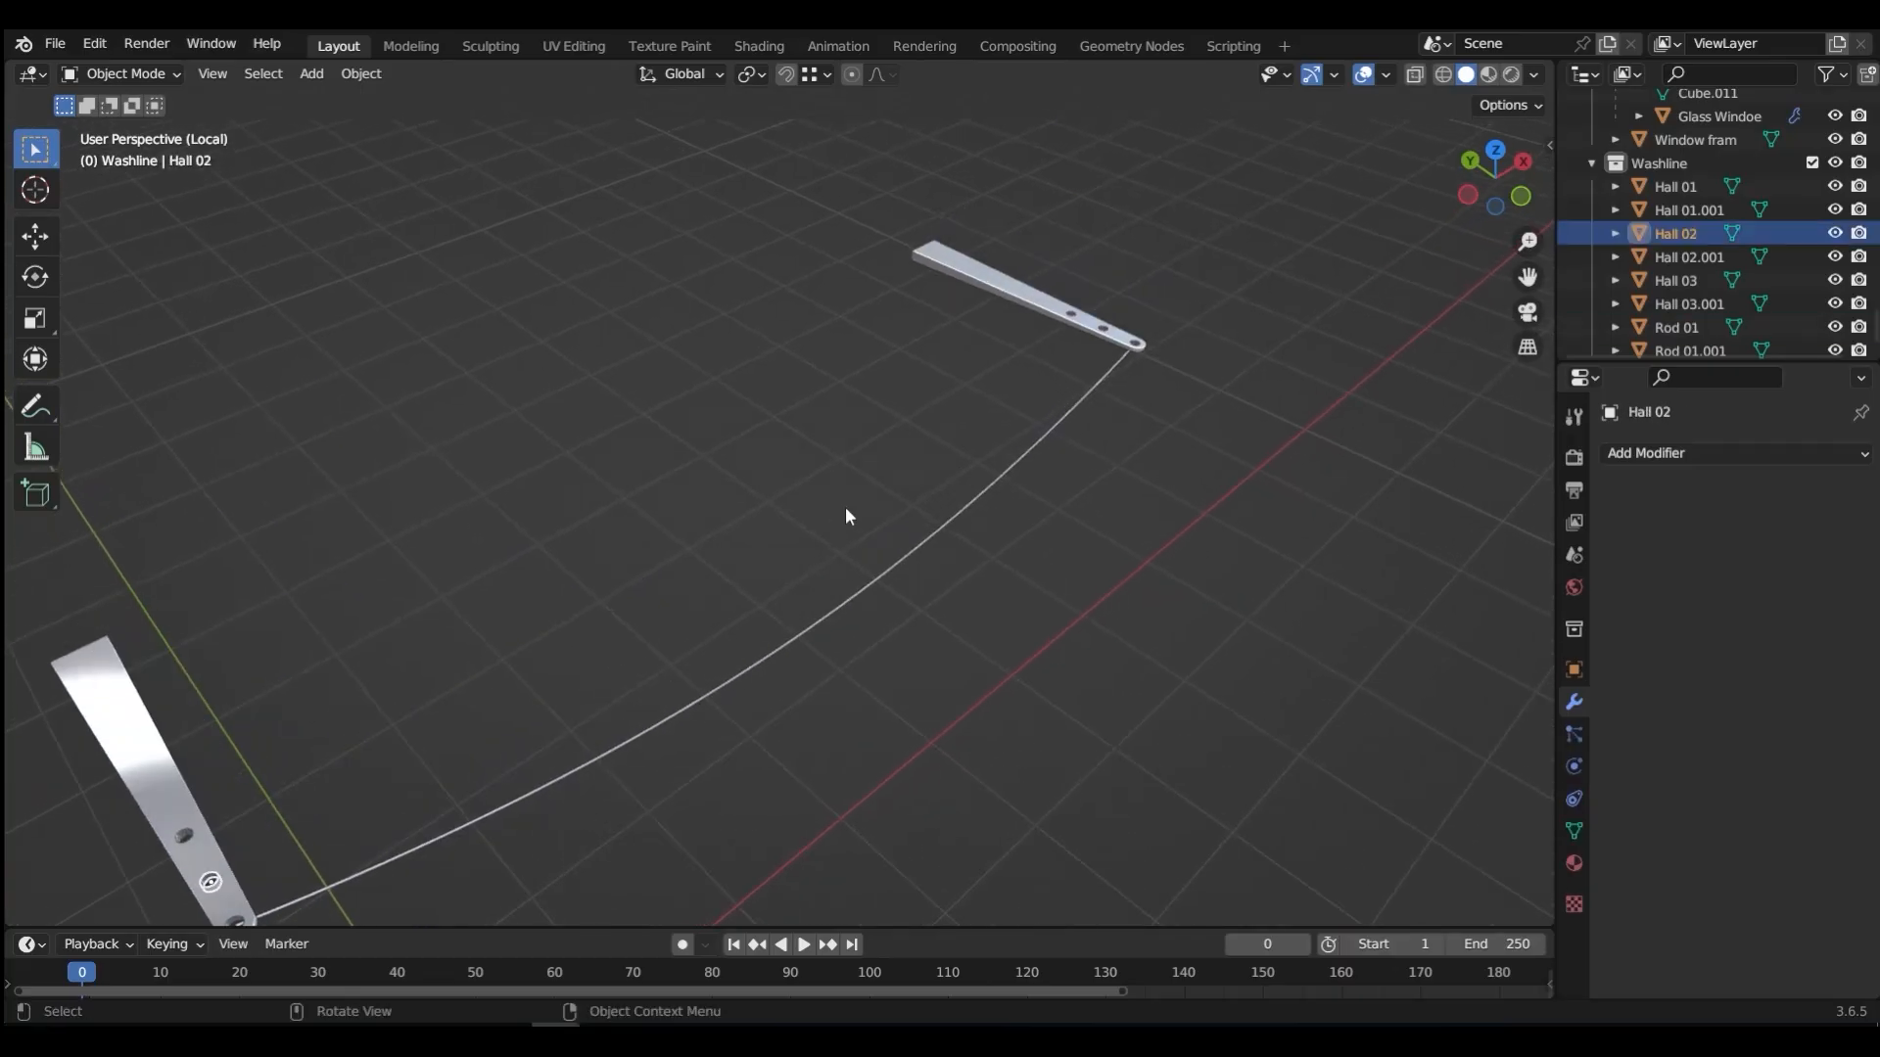
{"action": "left_click", "coordinate": [1101, 334]}
{"action": "left_click", "coordinate": [1101, 334], "text": "shift"}
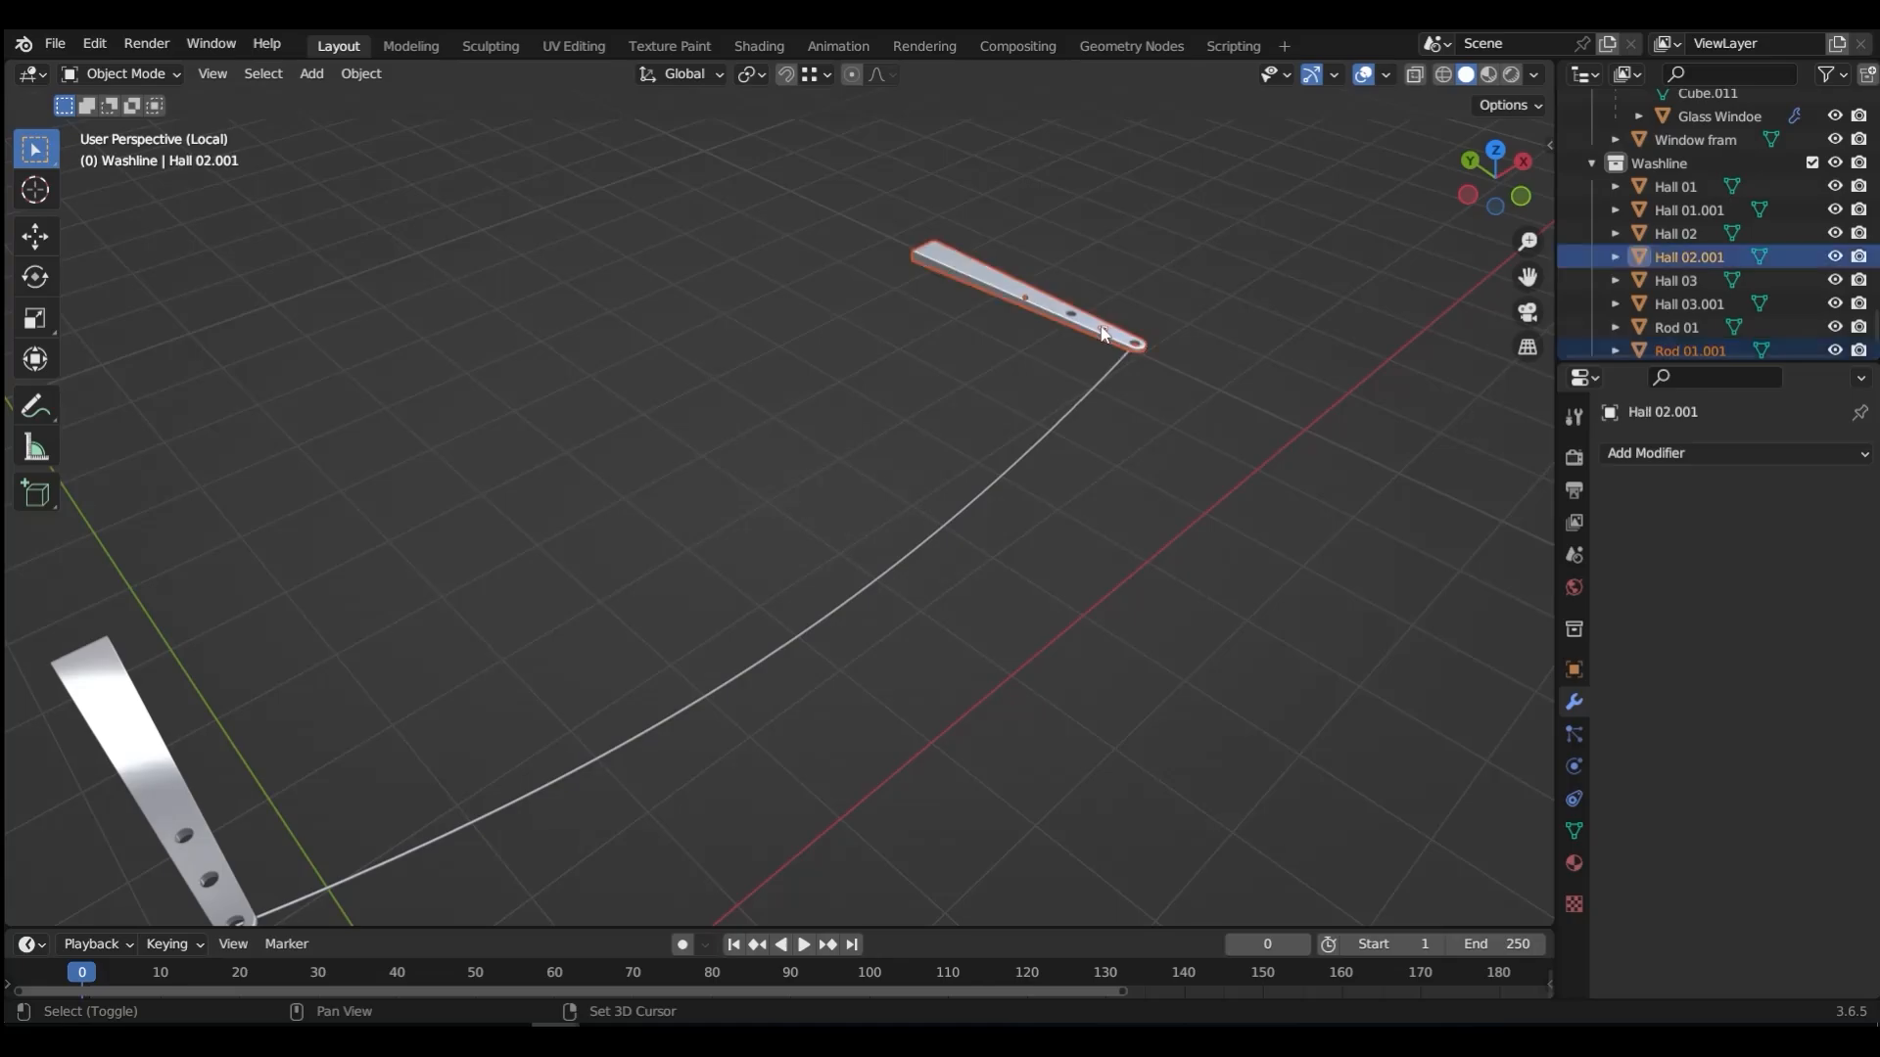
{"action": "left_click", "coordinate": [1101, 334], "text": "shift"}
{"action": "left_click", "coordinate": [1100, 334], "text": "shift"}
{"action": "left_click", "coordinate": [1086, 333], "text": "shift"}
{"action": "left_click", "coordinate": [1075, 325], "text": "shift"}
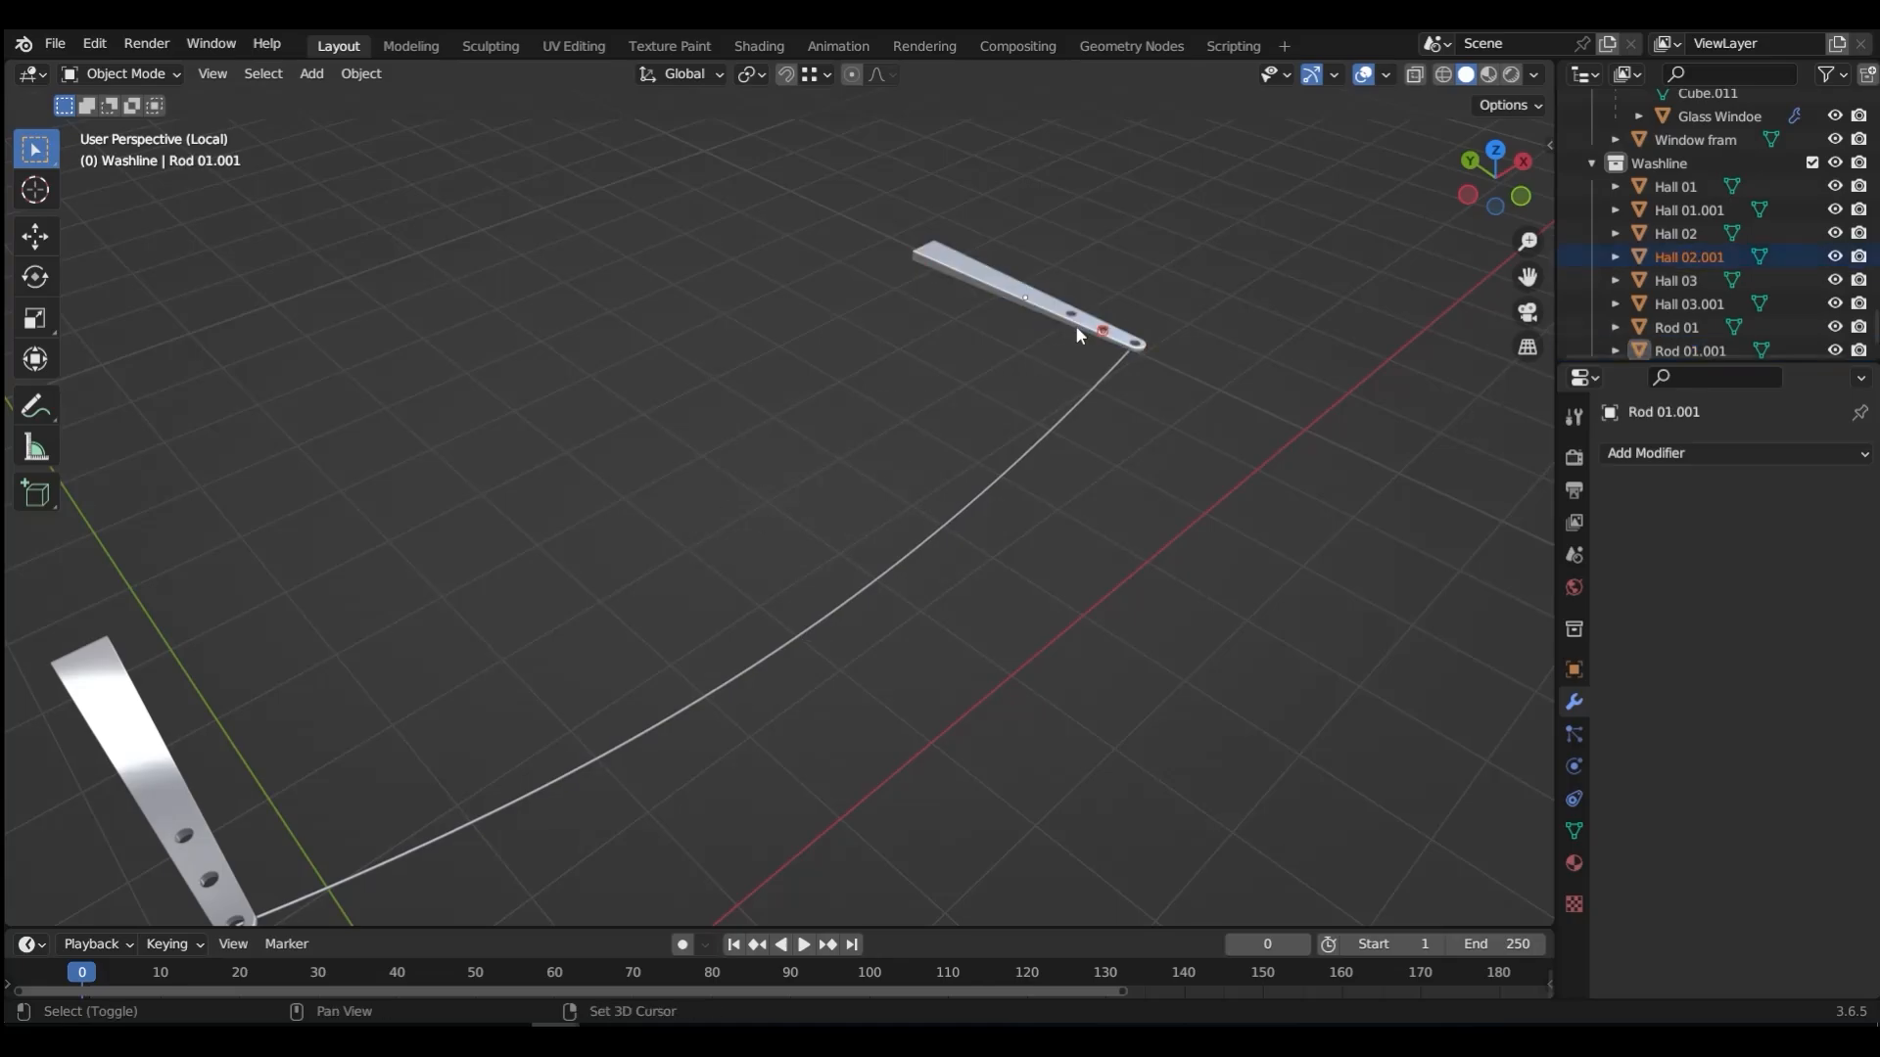
{"action": "scroll", "coordinate": [256, 817], "scroll_direction": "up", "scroll_amount": 4}
{"action": "left_click", "coordinate": [334, 720], "text": "shift"}
{"action": "left_click", "coordinate": [333, 720], "text": "shift"}
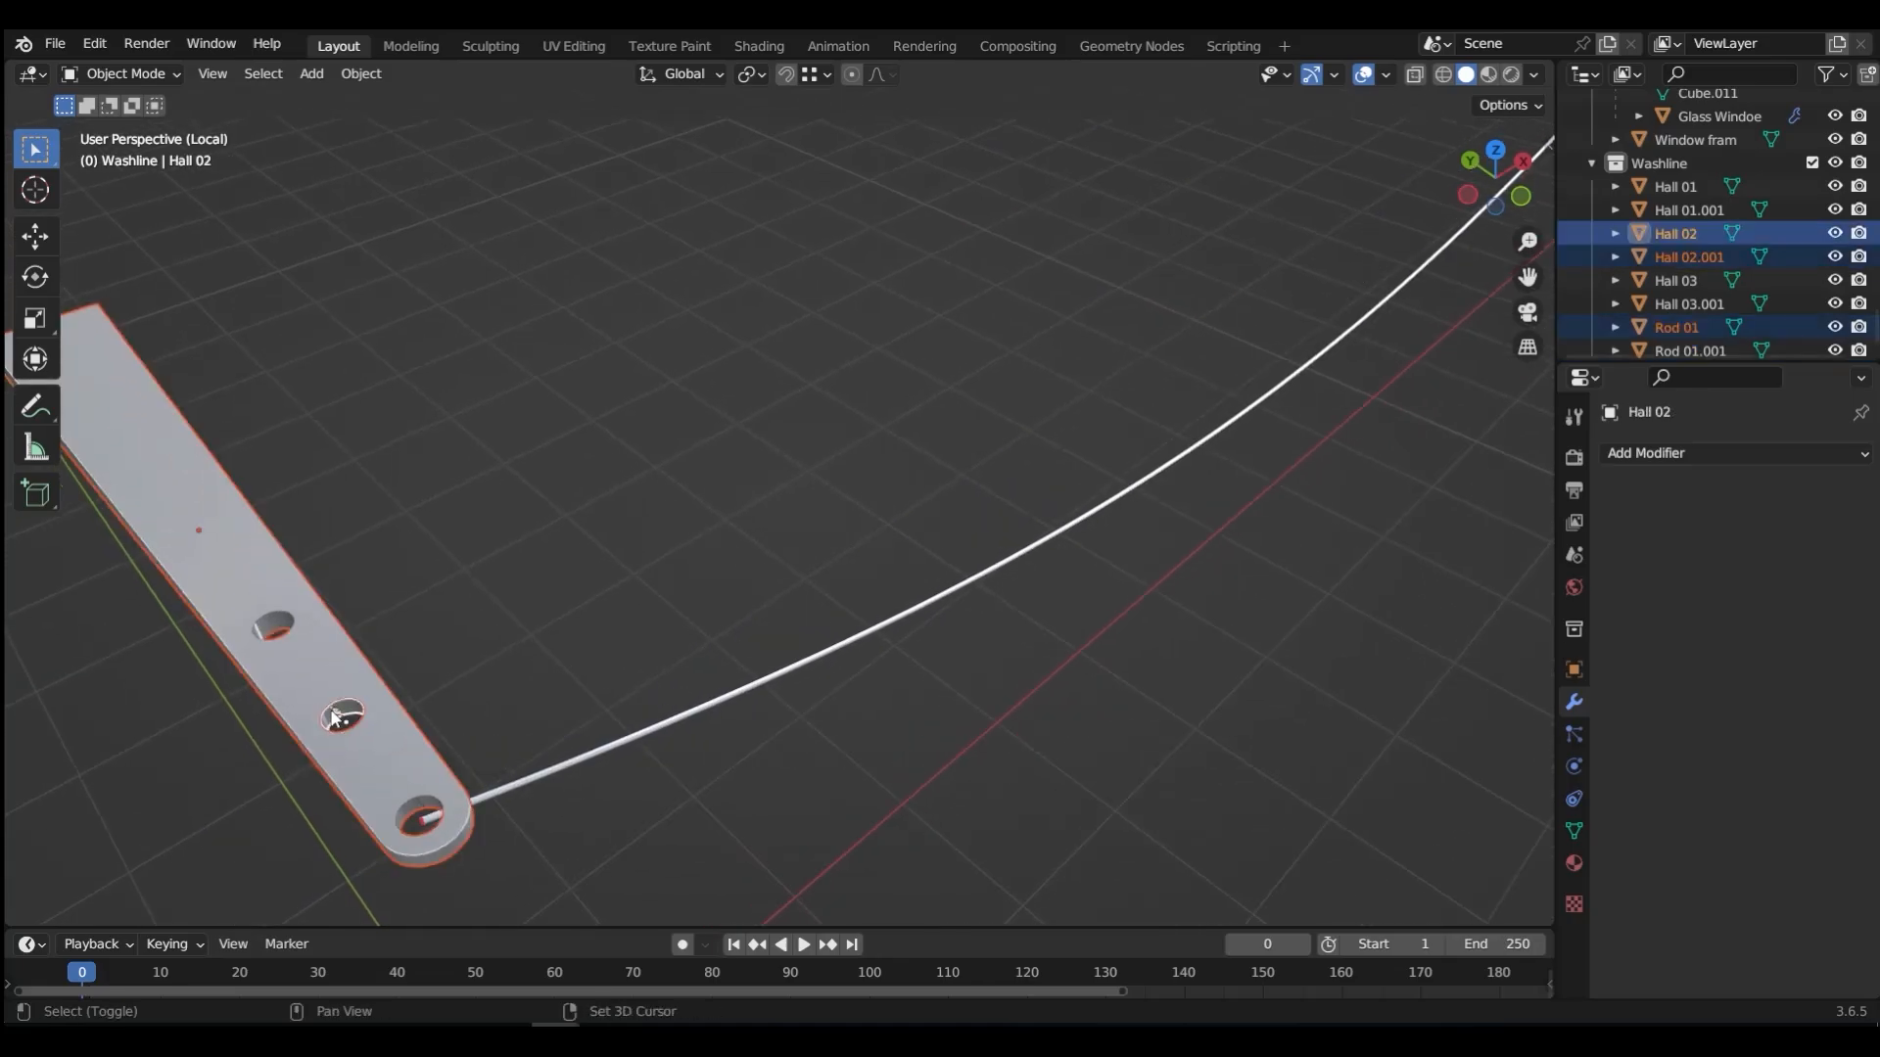
{"action": "left_click", "coordinate": [336, 679], "text": "shift"}
{"action": "scroll", "coordinate": [356, 778], "scroll_direction": "down", "scroll_amount": 5}
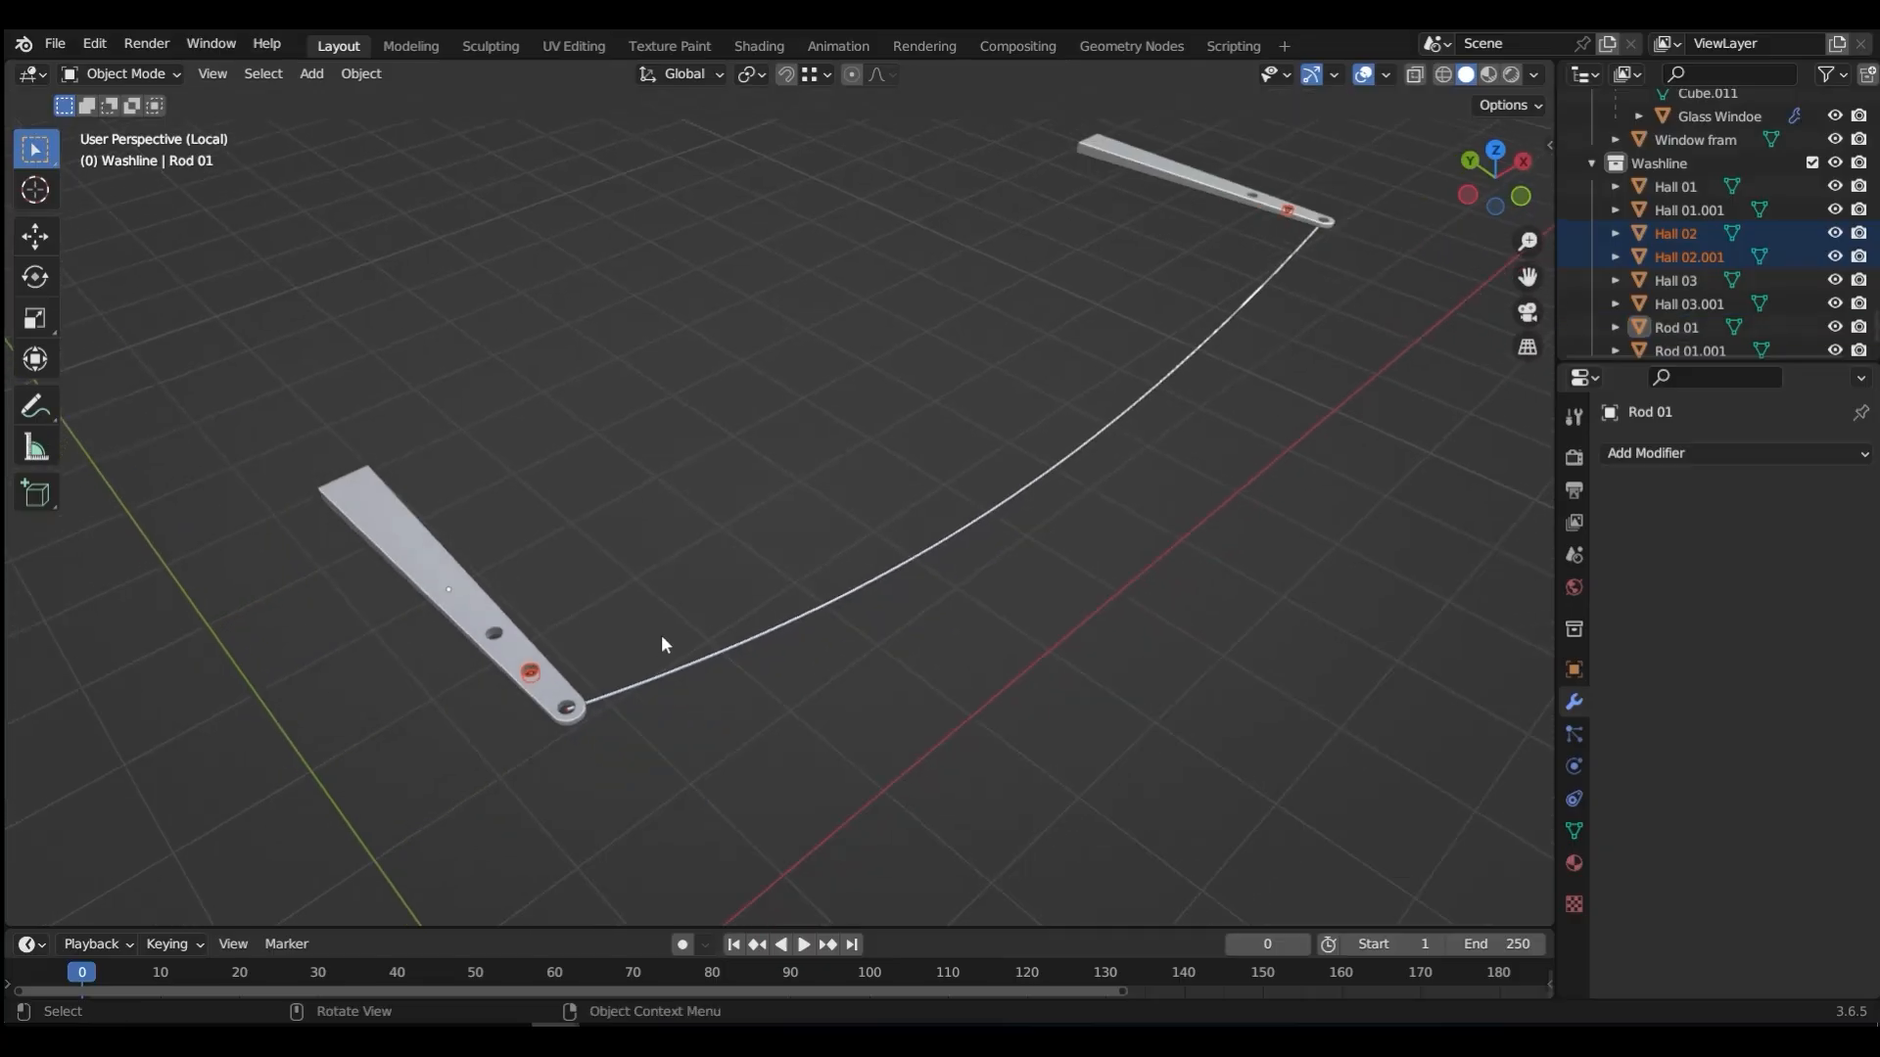
{"action": "key", "text": "shift+a"}
{"action": "mouse_move", "coordinate": [638, 573]}
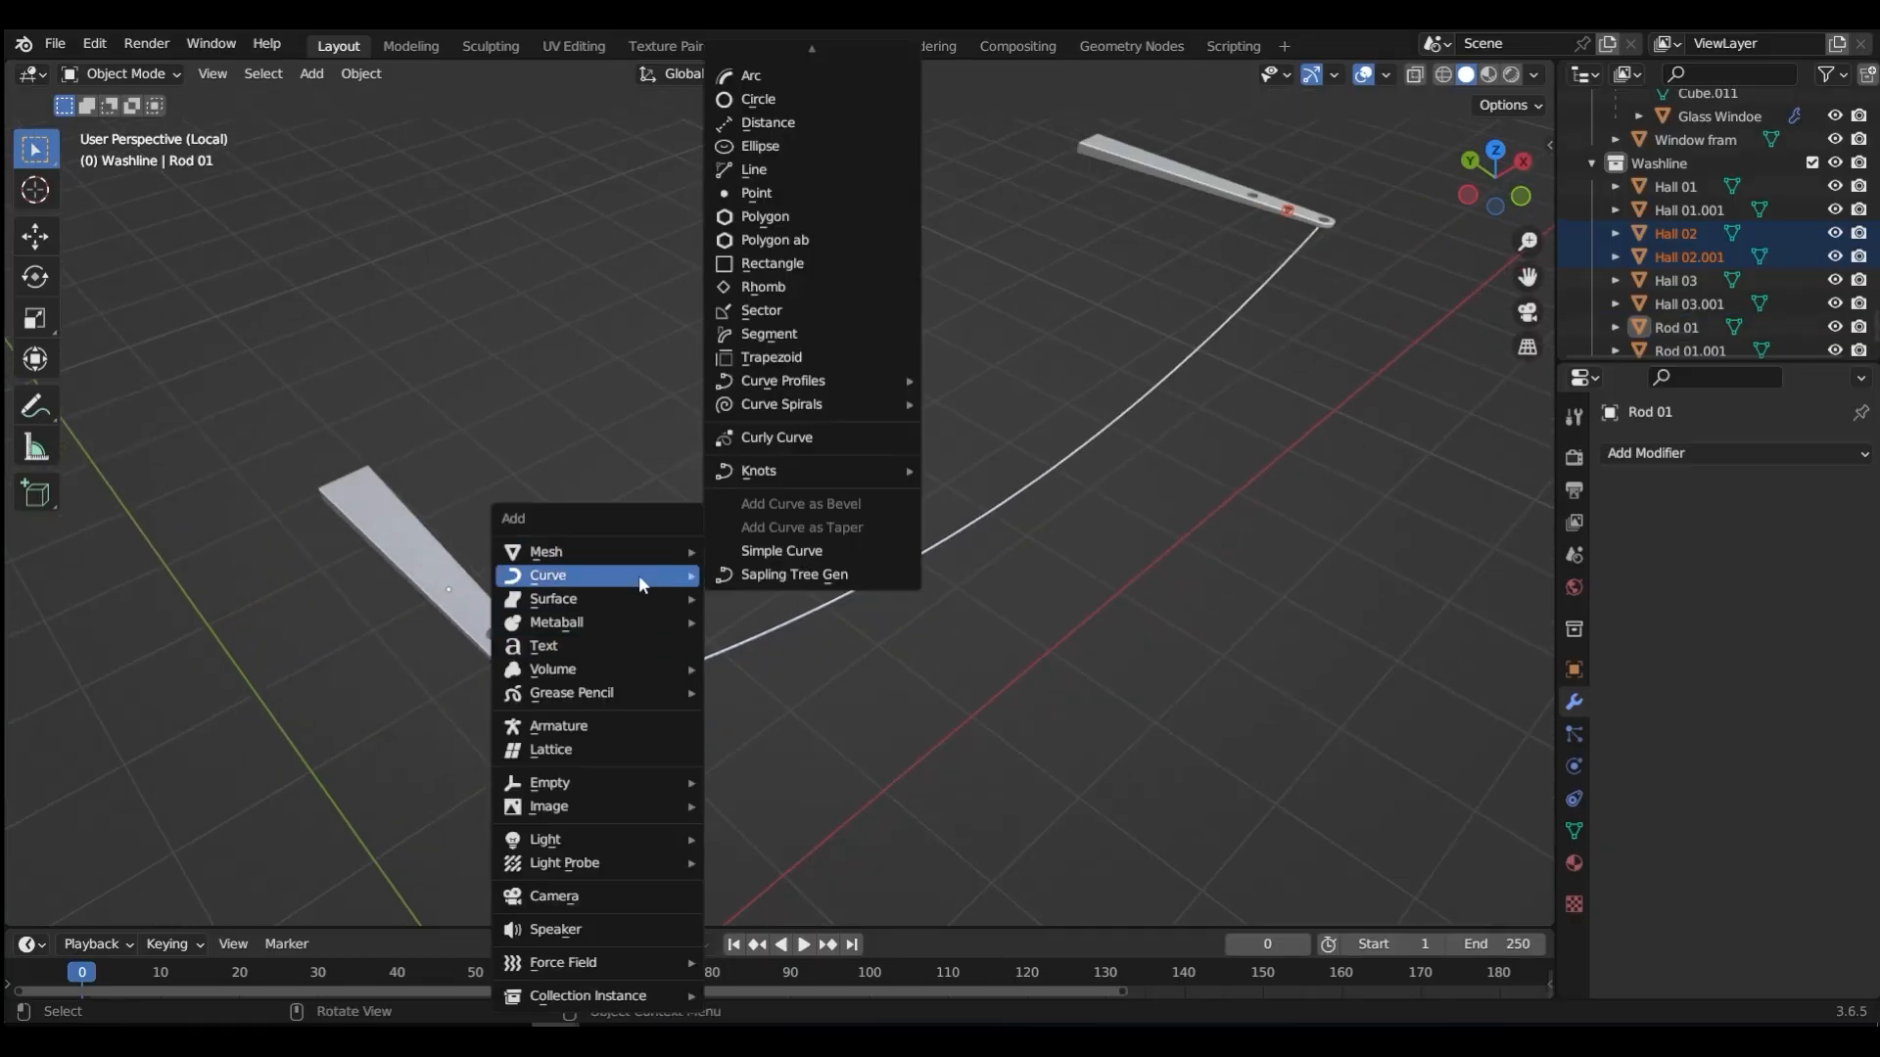
{"action": "mouse_move", "coordinate": [881, 471]}
{"action": "left_click", "coordinate": [983, 588]}
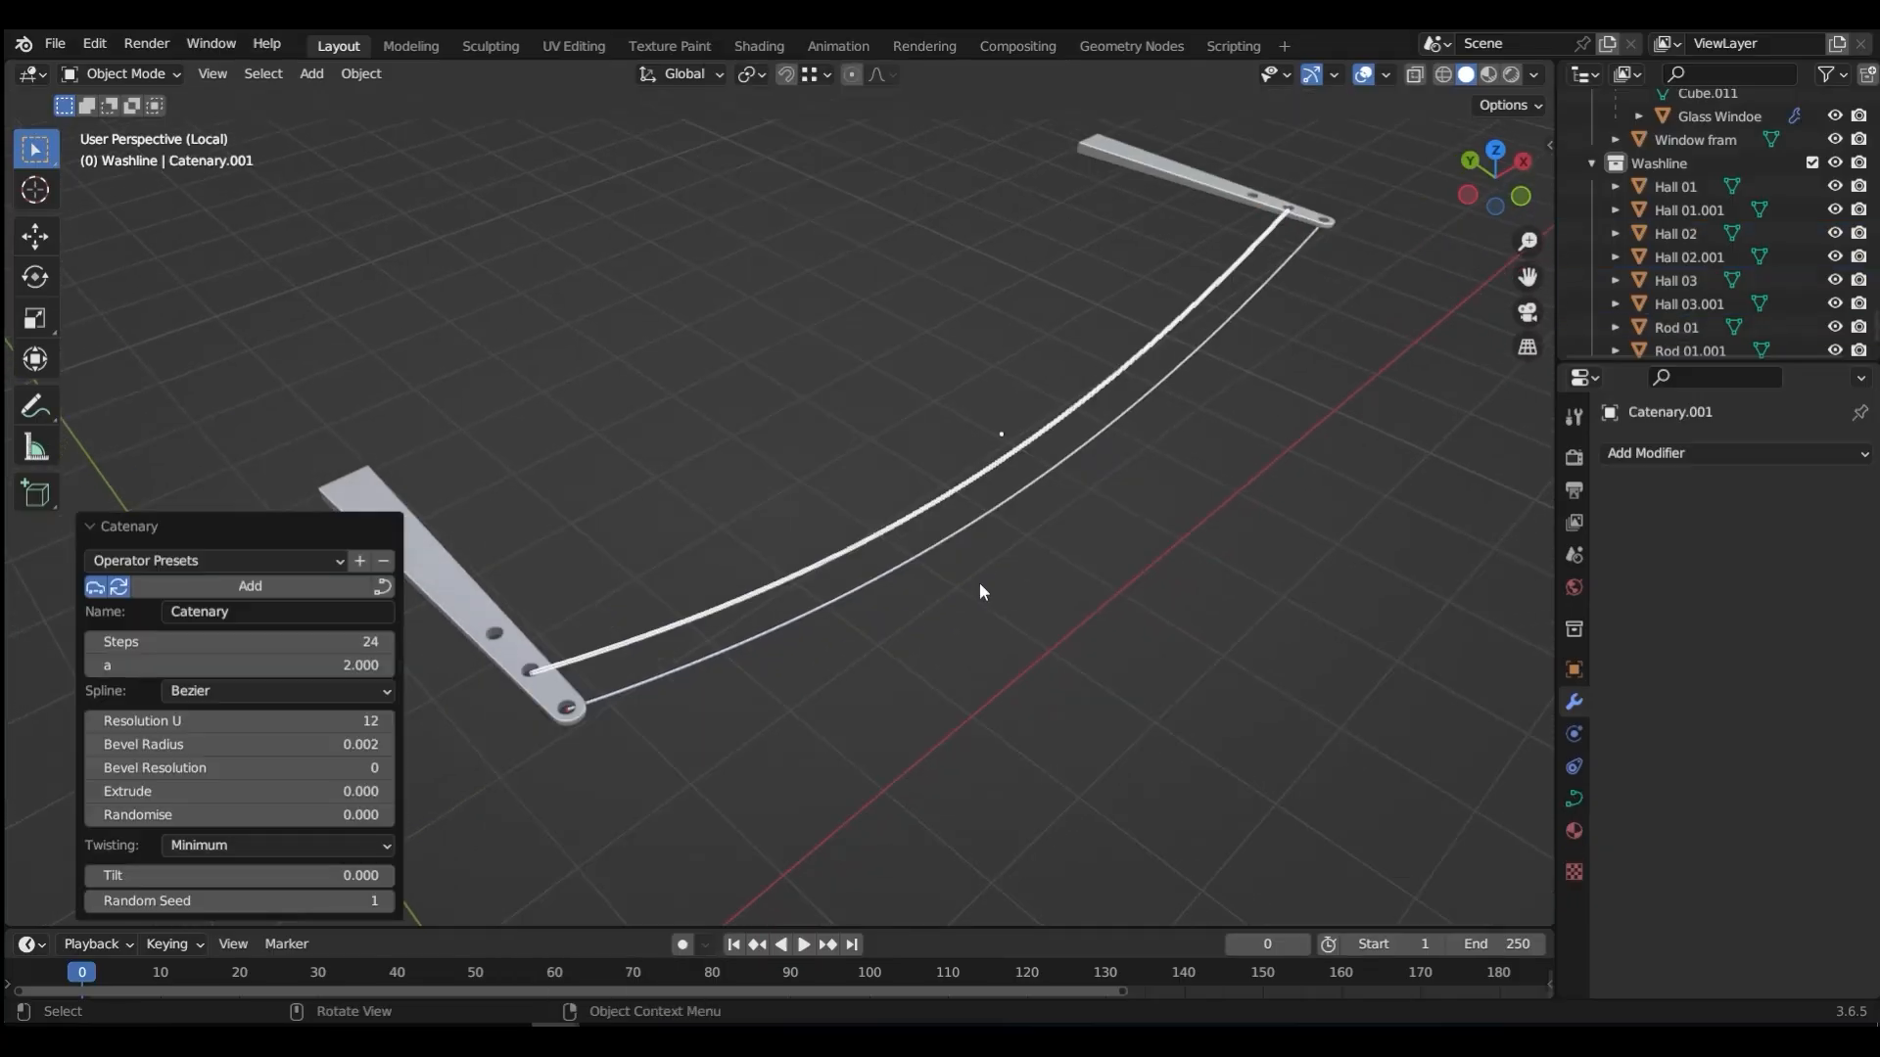
Step: Set the middle catenary's a value to 1.220 so the line sags deeper
{"action": "middle_click_drag", "start_coordinate": [699, 605], "coordinate": [856, 526]}
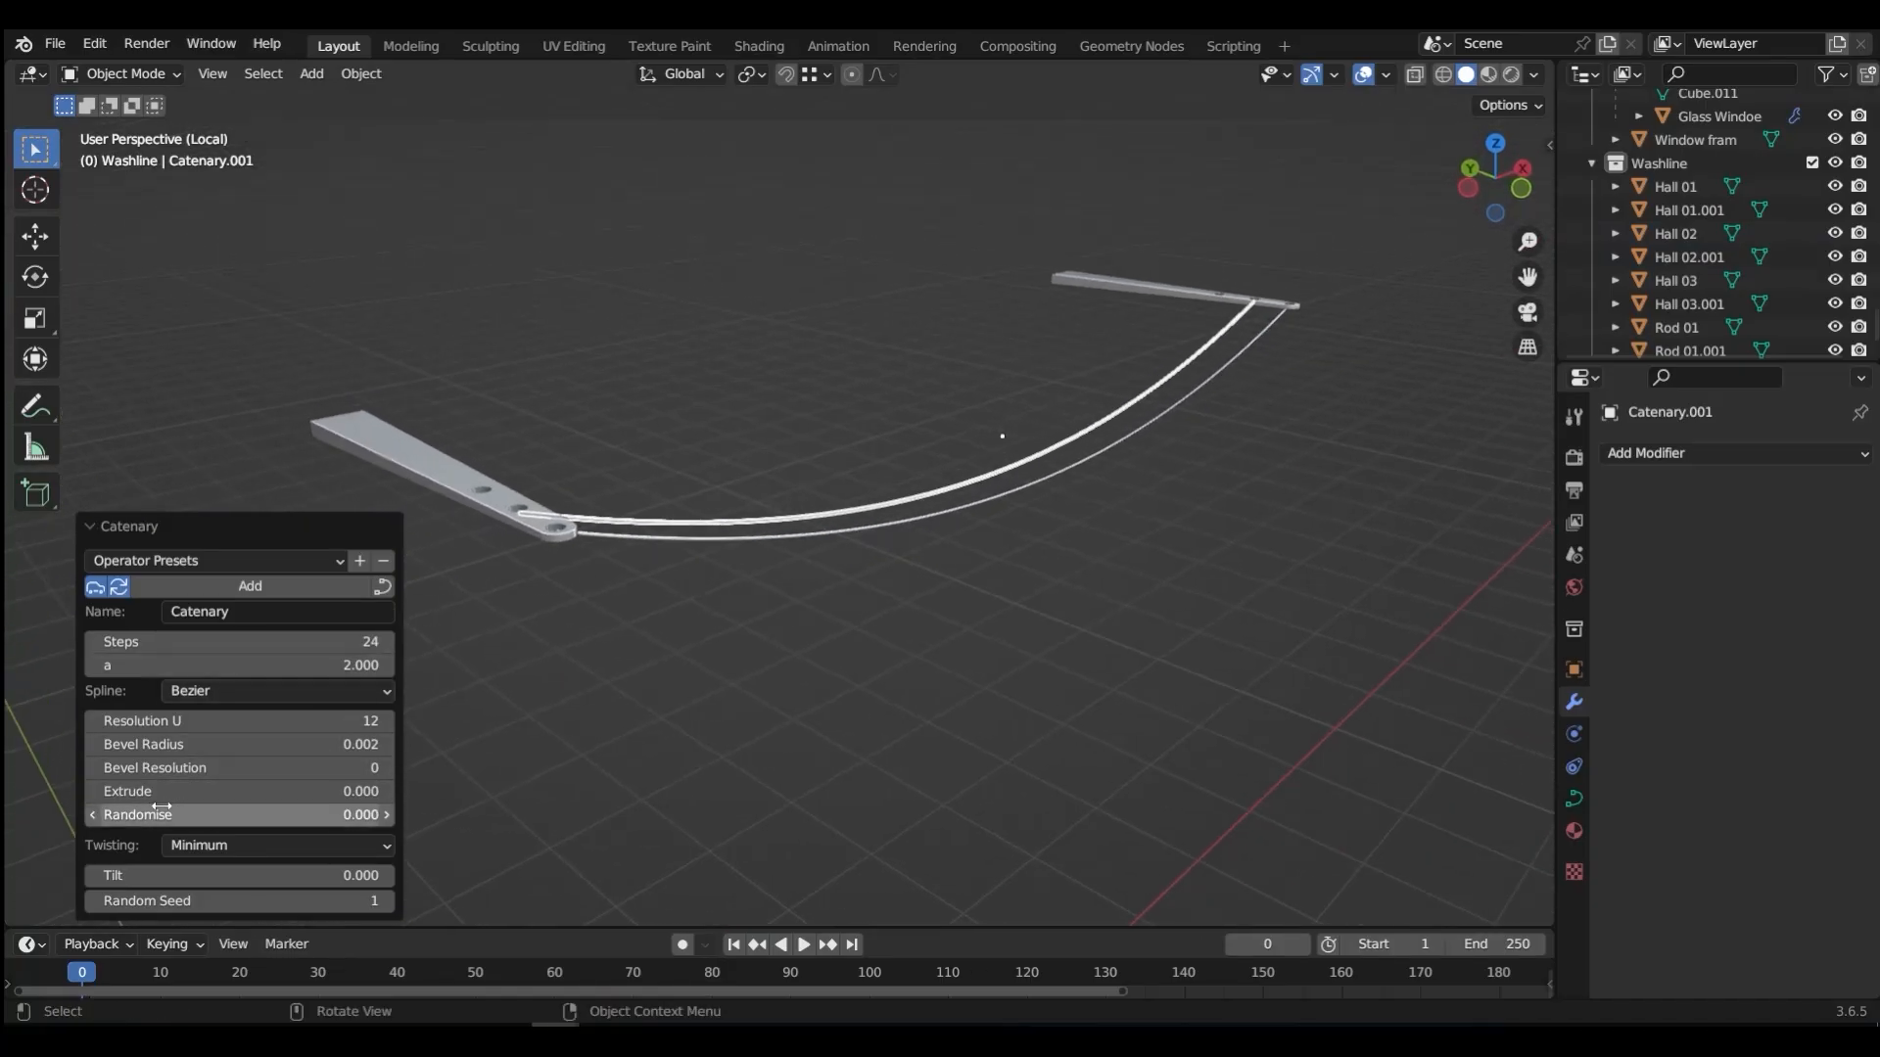
{"action": "left_click_drag", "start_coordinate": [245, 666], "coordinate": [195, 665]}
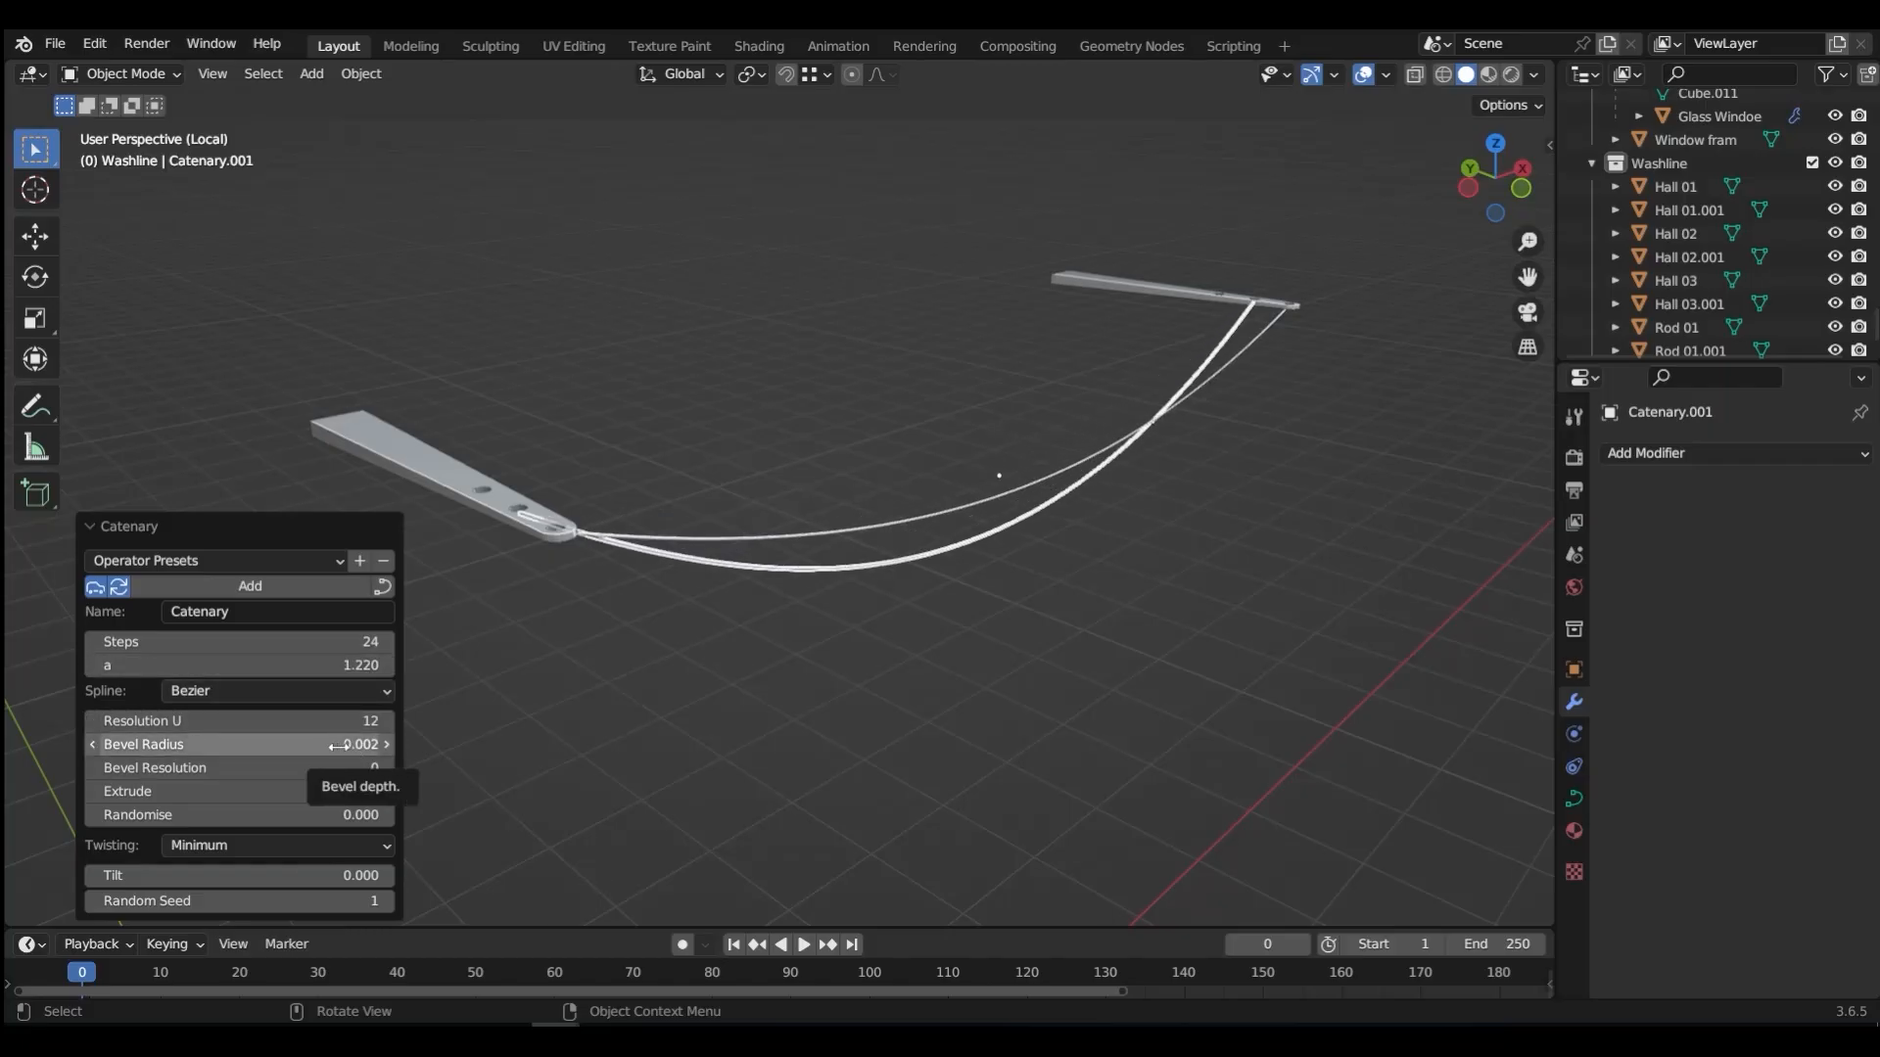
{"action": "left_click", "coordinate": [887, 657]}
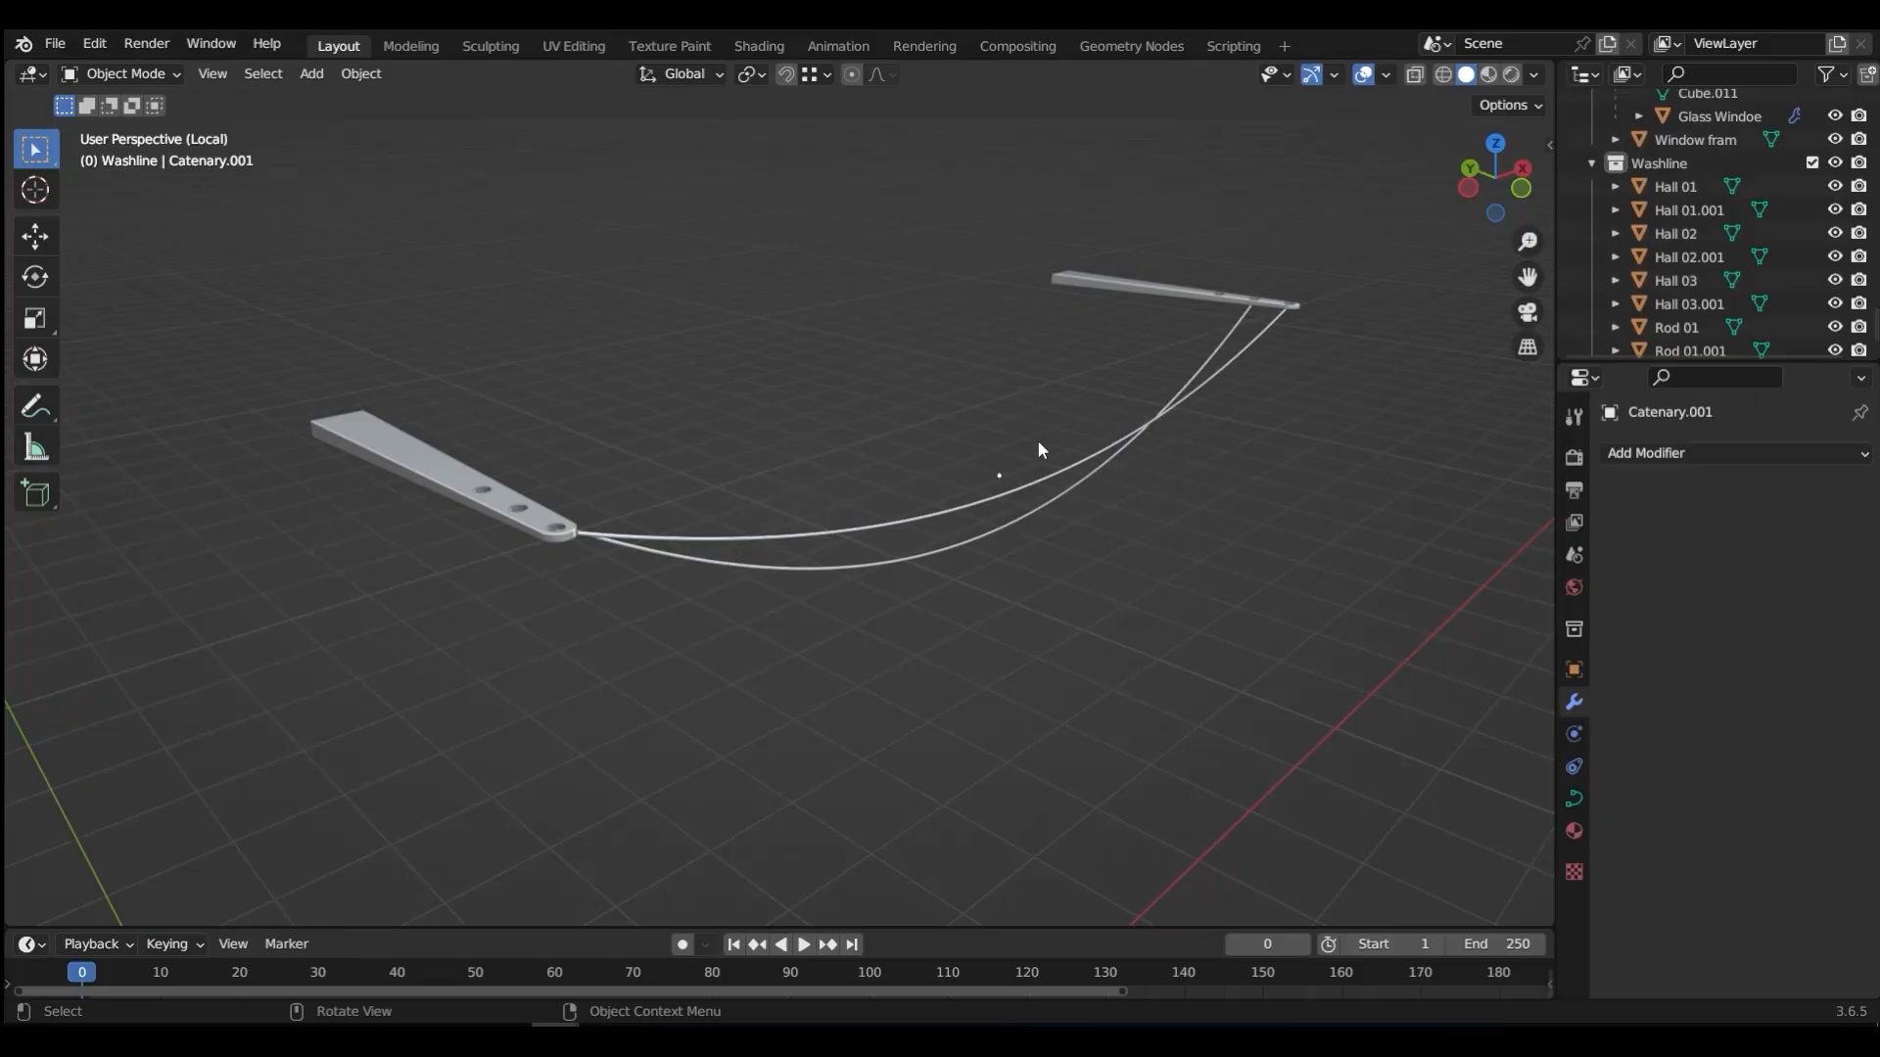
Step: Add a Catenary curve between the third-hole objects Hall 03 and Hall 03.001 of the two rods
{"action": "left_click", "coordinate": [484, 485]}
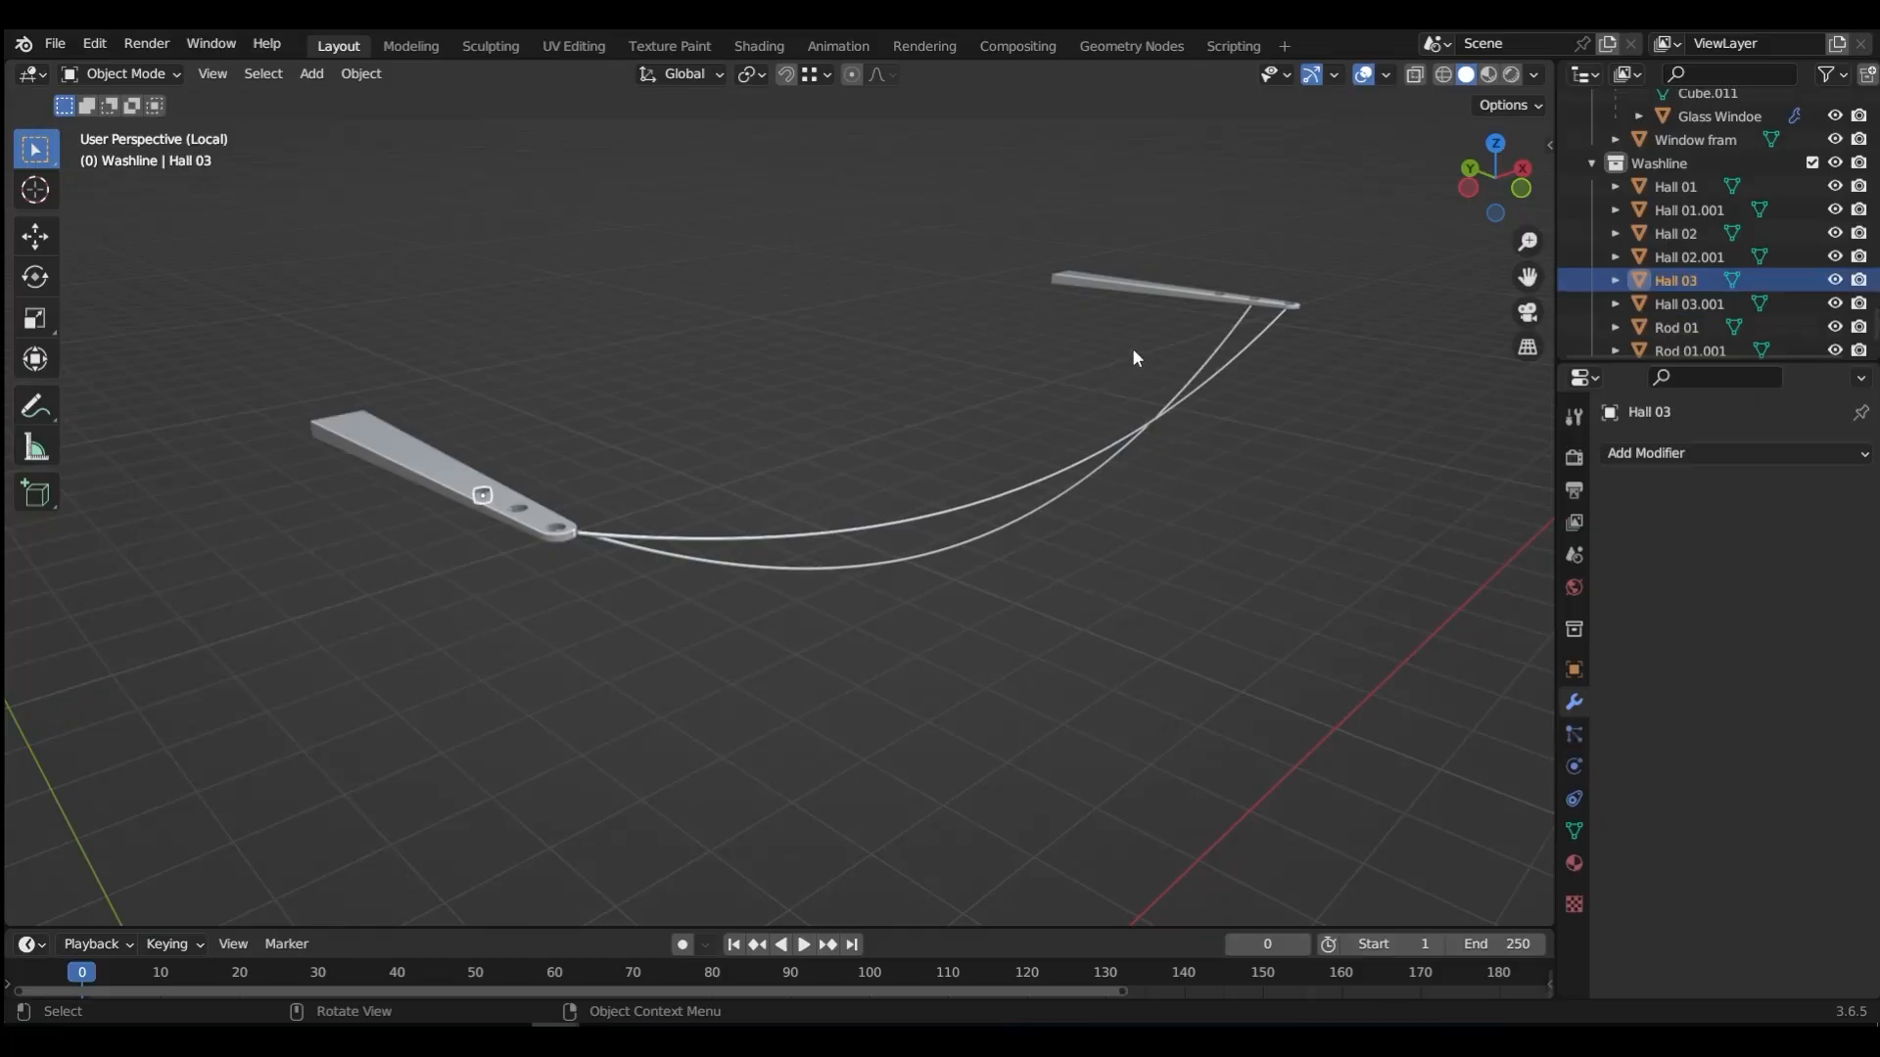
{"action": "scroll", "coordinate": [1236, 296], "scroll_direction": "up", "scroll_amount": 4}
{"action": "scroll", "coordinate": [1236, 297], "scroll_direction": "up", "scroll_amount": 3}
{"action": "left_click", "coordinate": [1154, 245], "text": "shift"}
{"action": "scroll", "coordinate": [1126, 293], "scroll_direction": "down", "scroll_amount": 6}
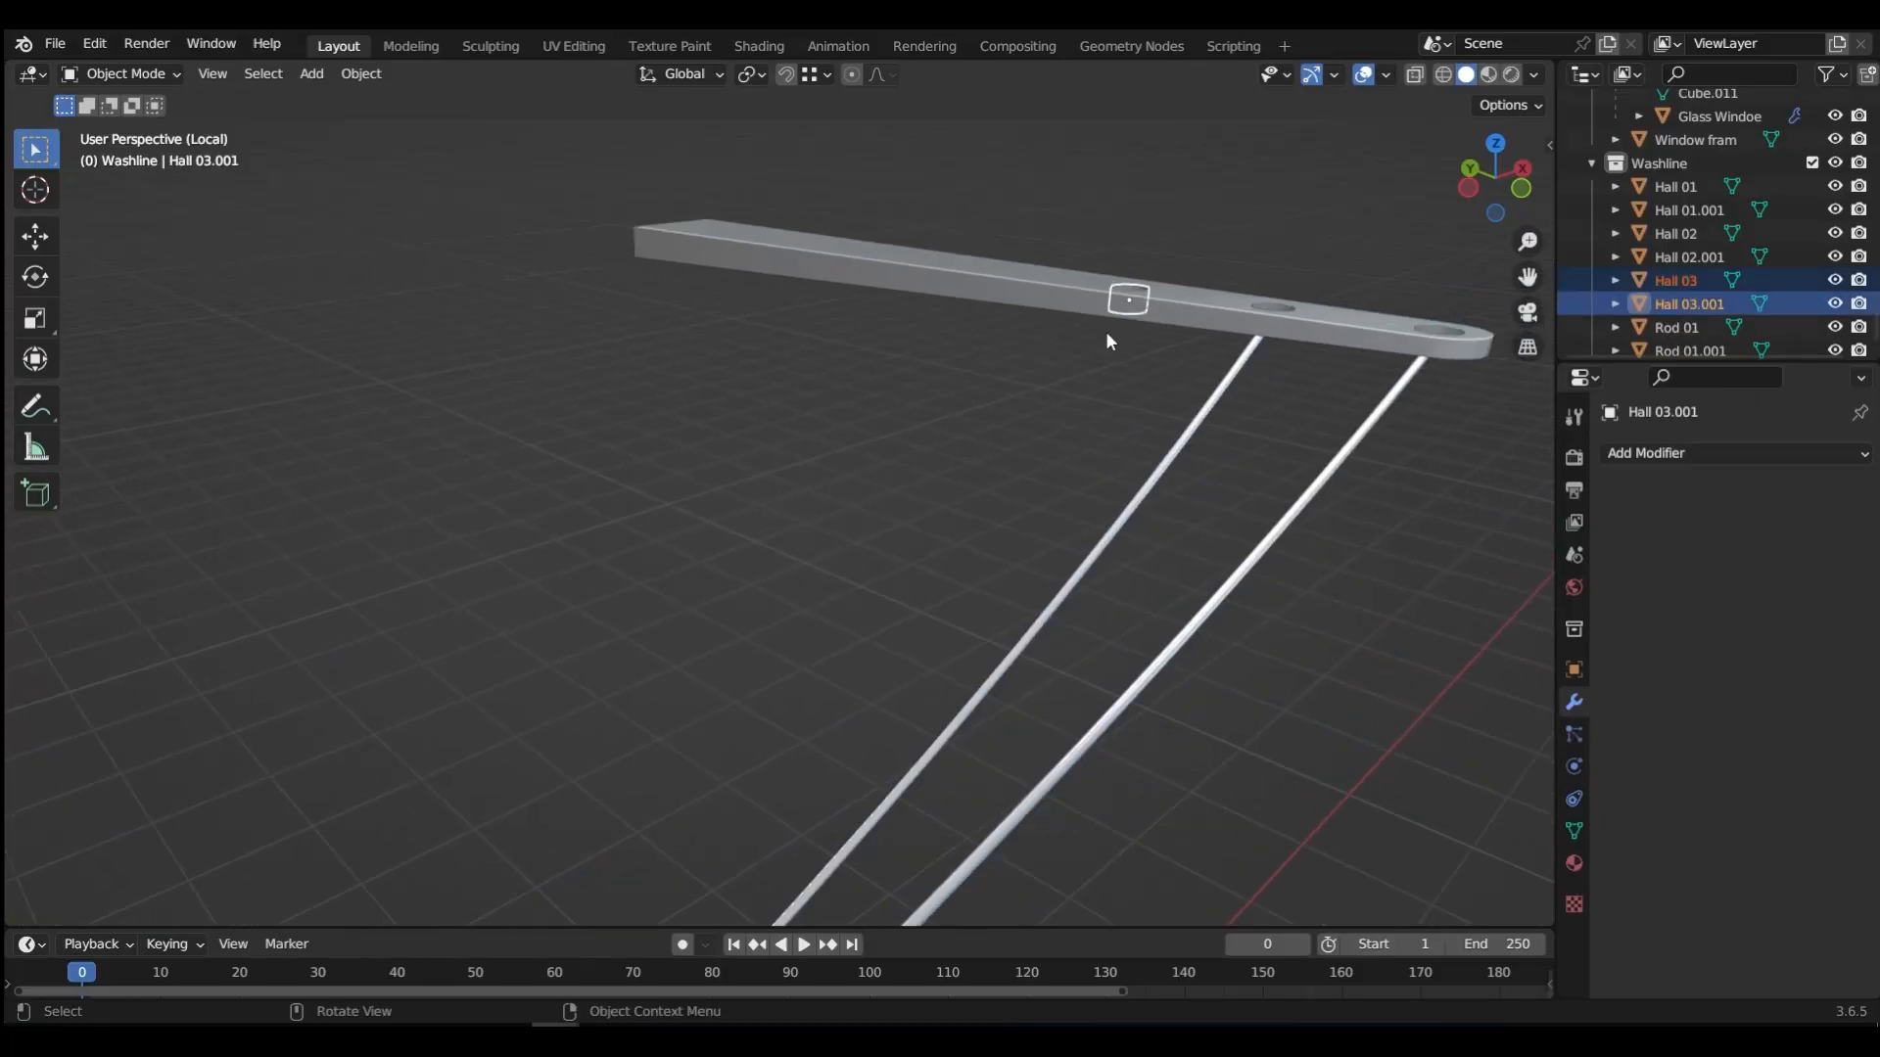
{"action": "key", "text": "shift+a"}
{"action": "mouse_move", "coordinate": [1102, 339]}
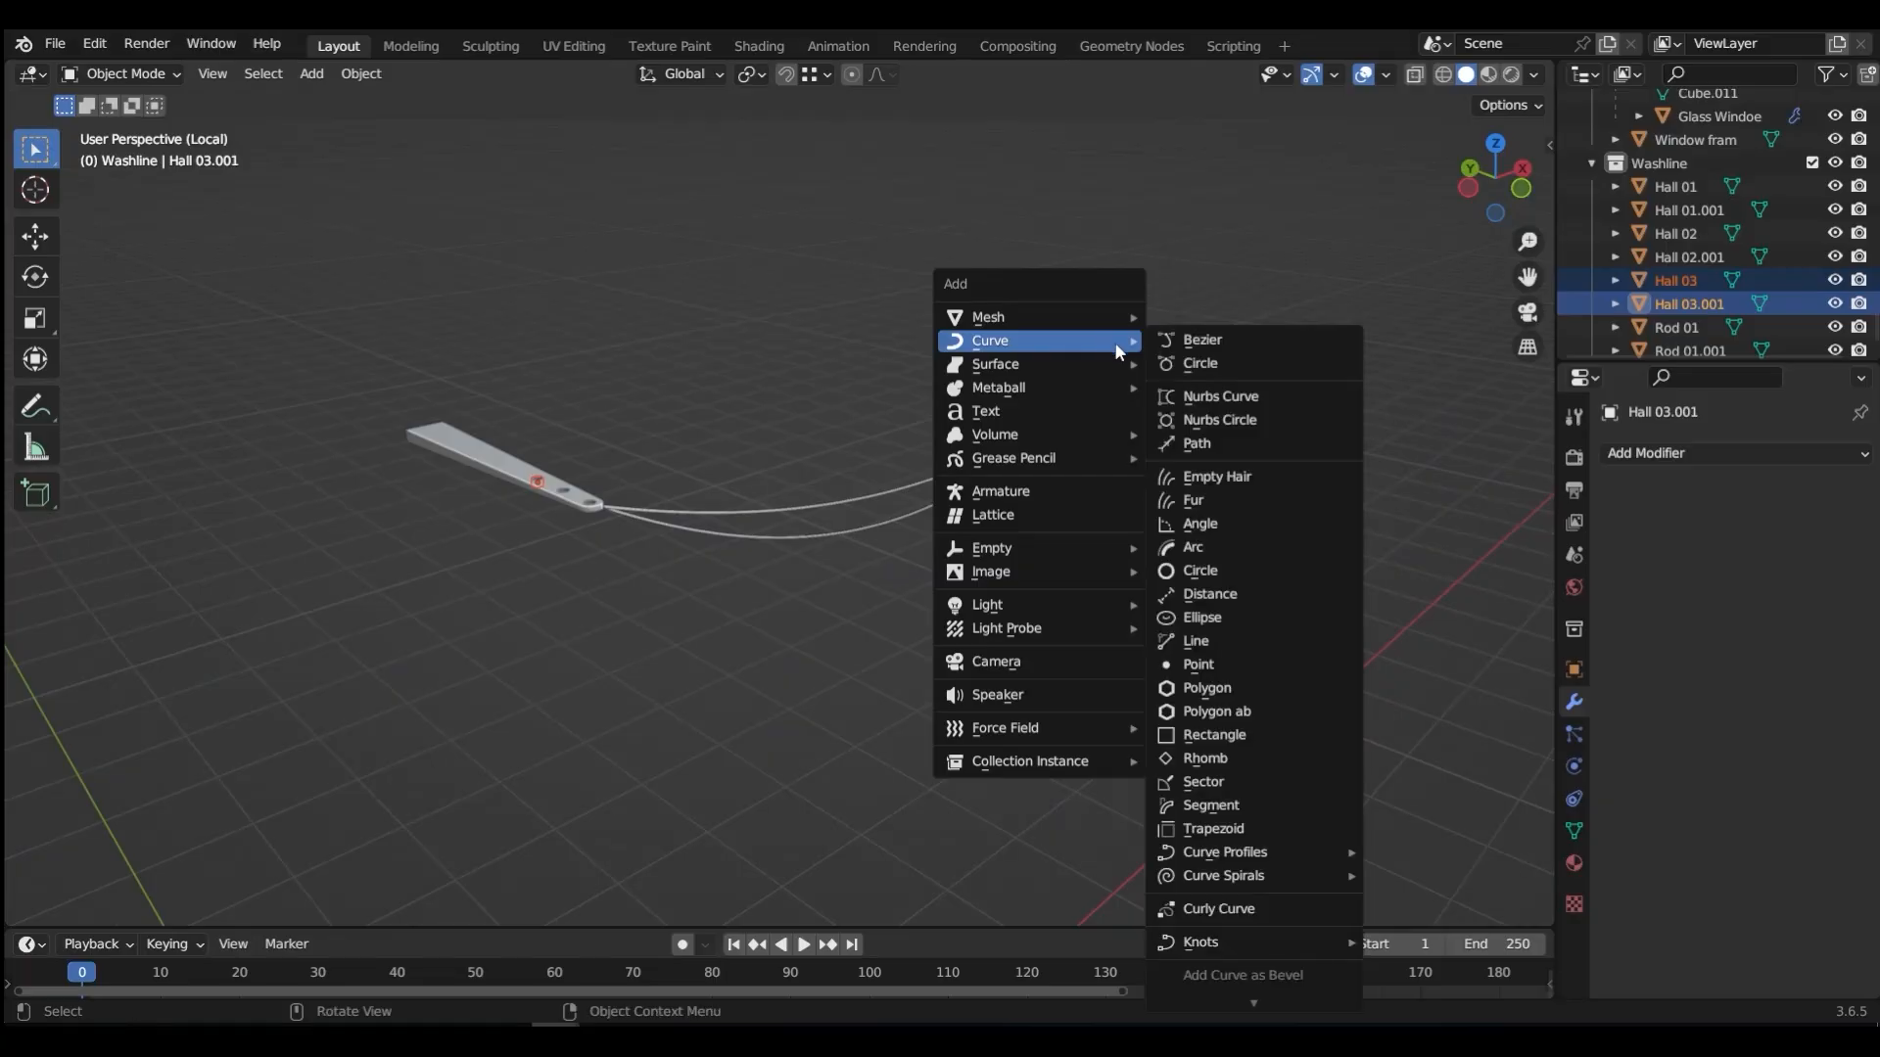
{"action": "mouse_move", "coordinate": [1353, 949]}
{"action": "left_click", "coordinate": [1440, 943]}
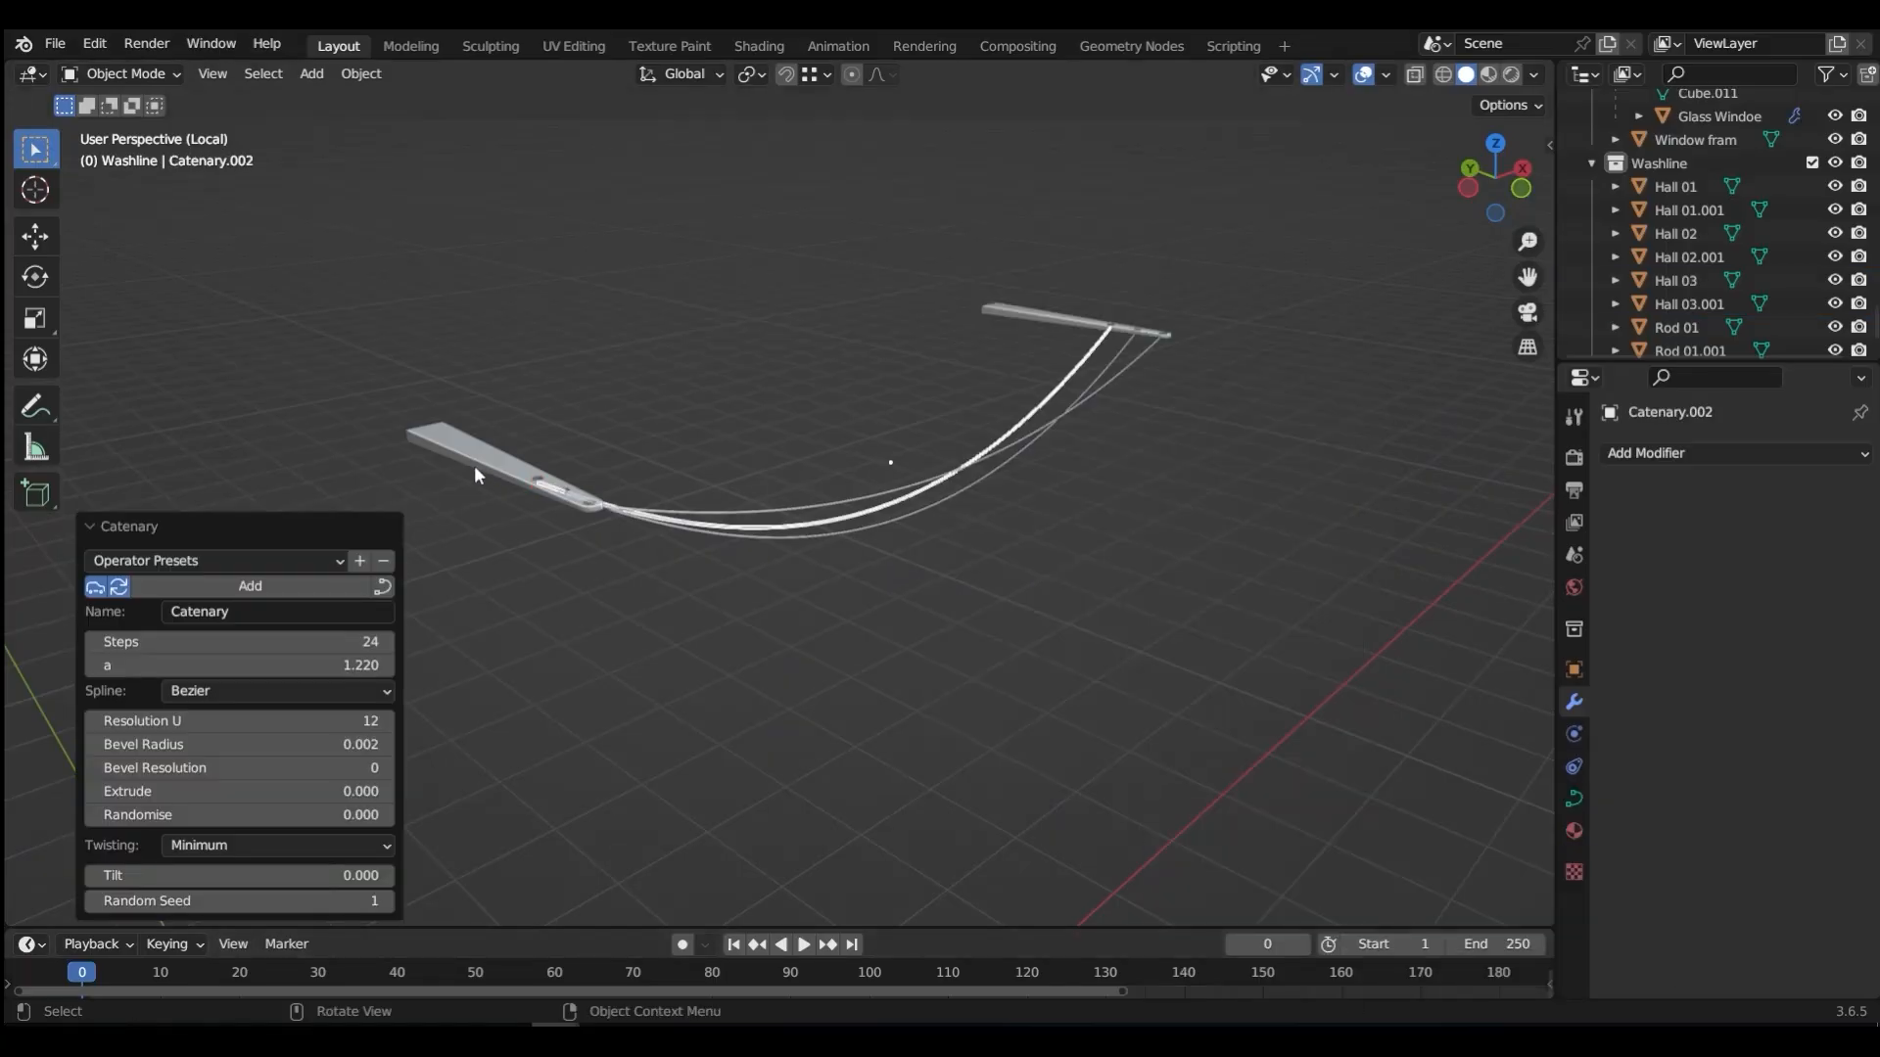
Step: Set the third catenary's a value to 1.520 so its sag lies between the other two lines
{"action": "middle_click_drag", "start_coordinate": [474, 466], "coordinate": [646, 534]}
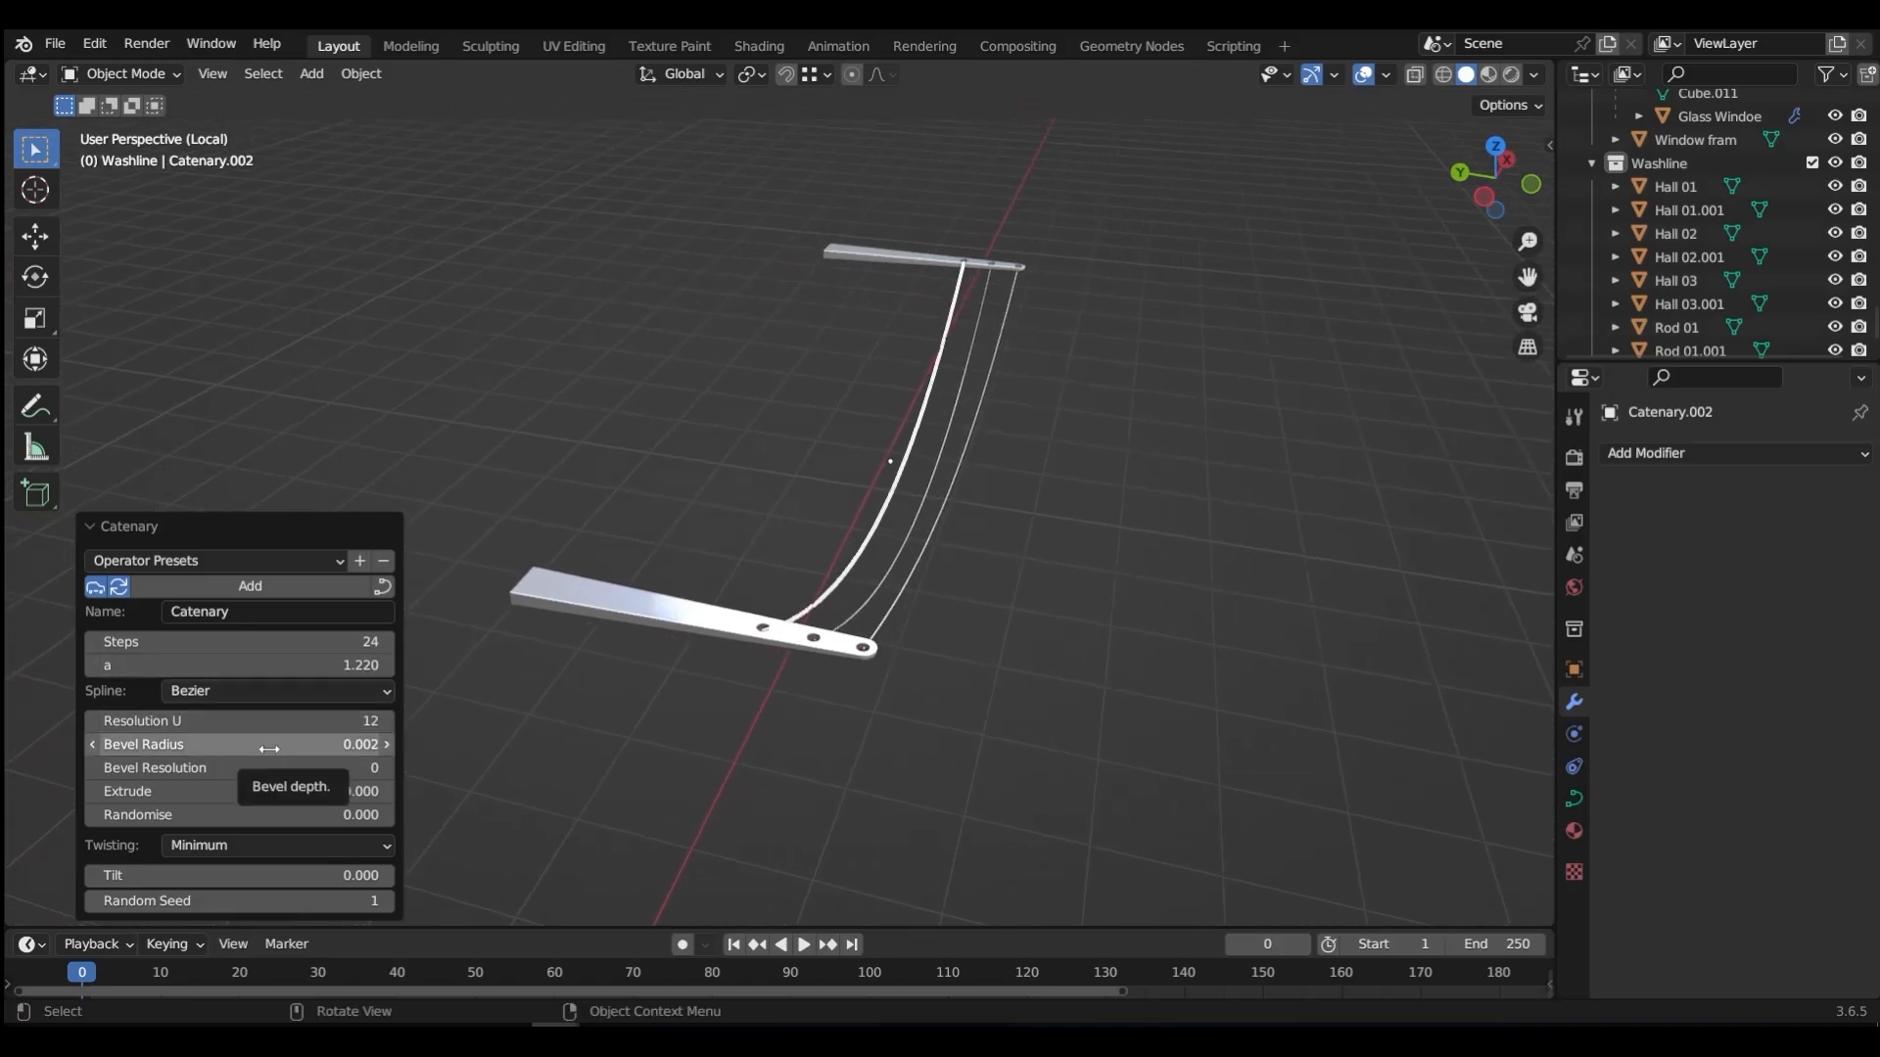
{"action": "middle_click_drag", "start_coordinate": [893, 558], "coordinate": [780, 492]}
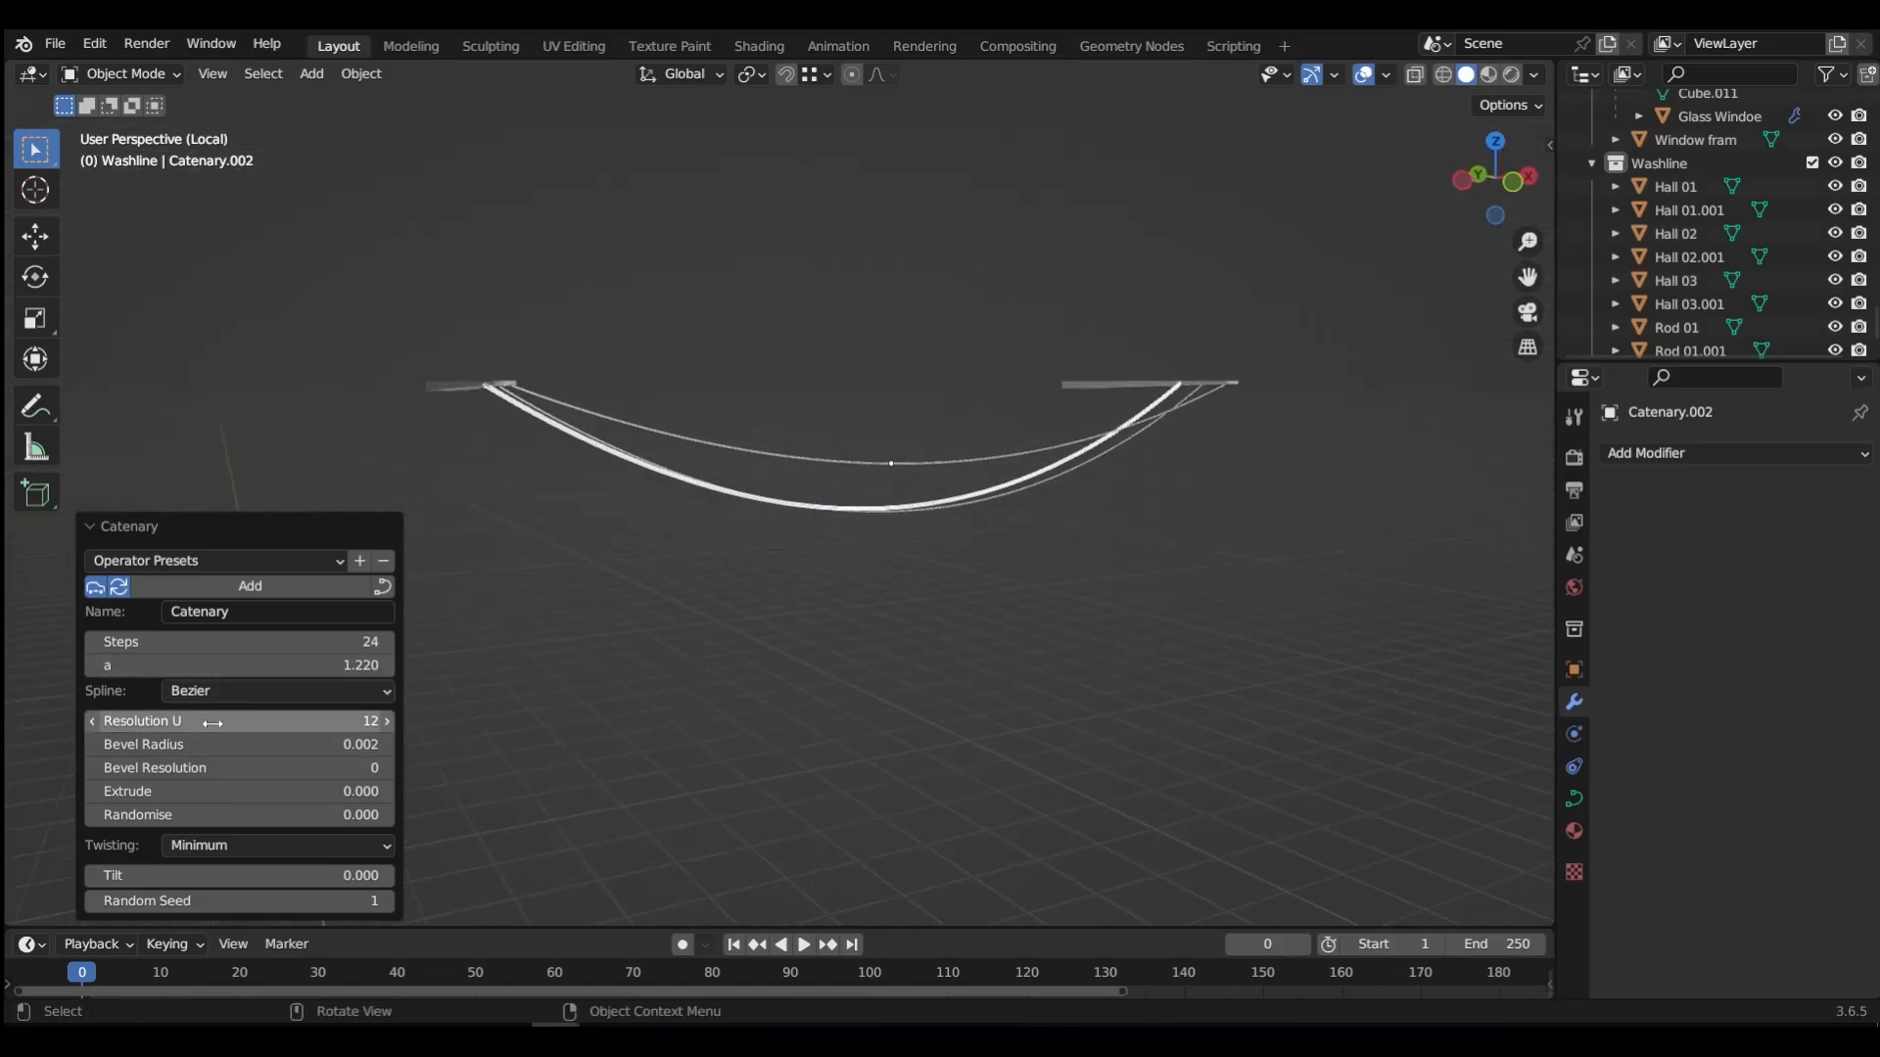
{"action": "left_click_drag", "start_coordinate": [260, 666], "coordinate": [292, 666]}
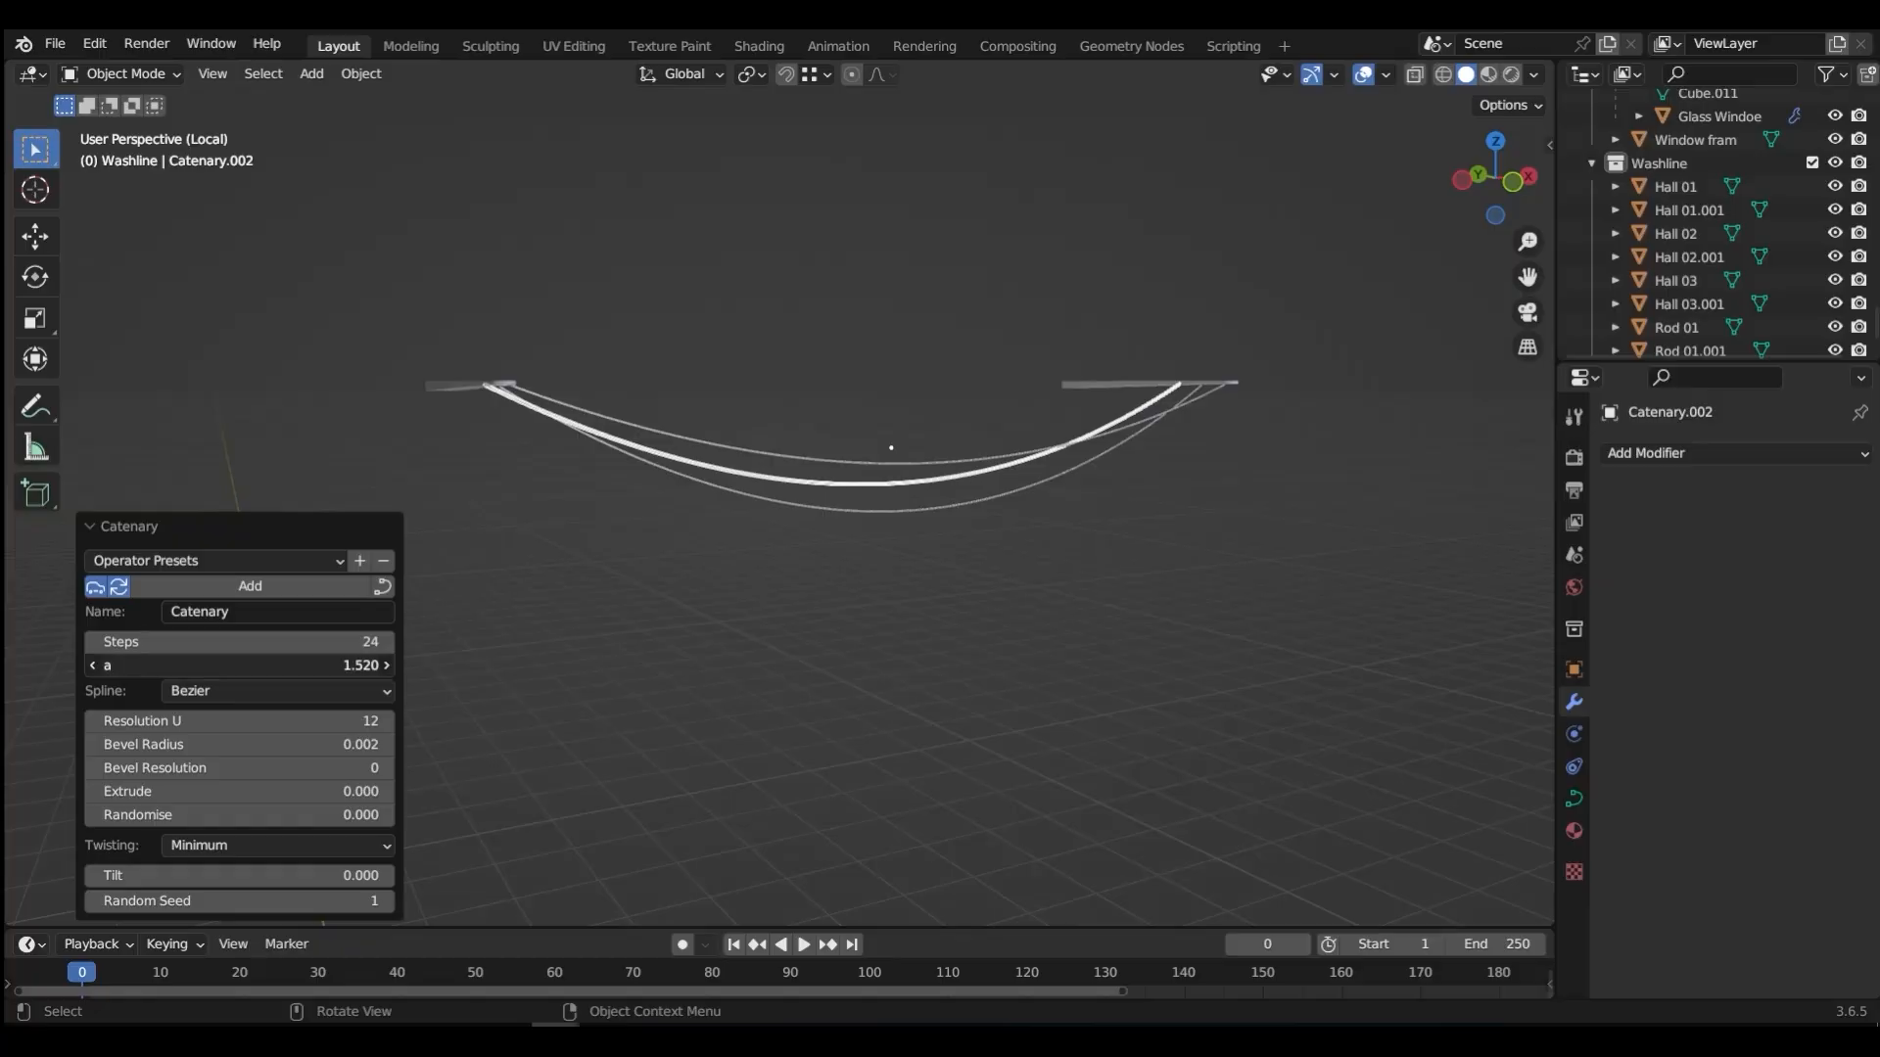
{"action": "middle_click_drag", "start_coordinate": [946, 611], "coordinate": [1113, 609]}
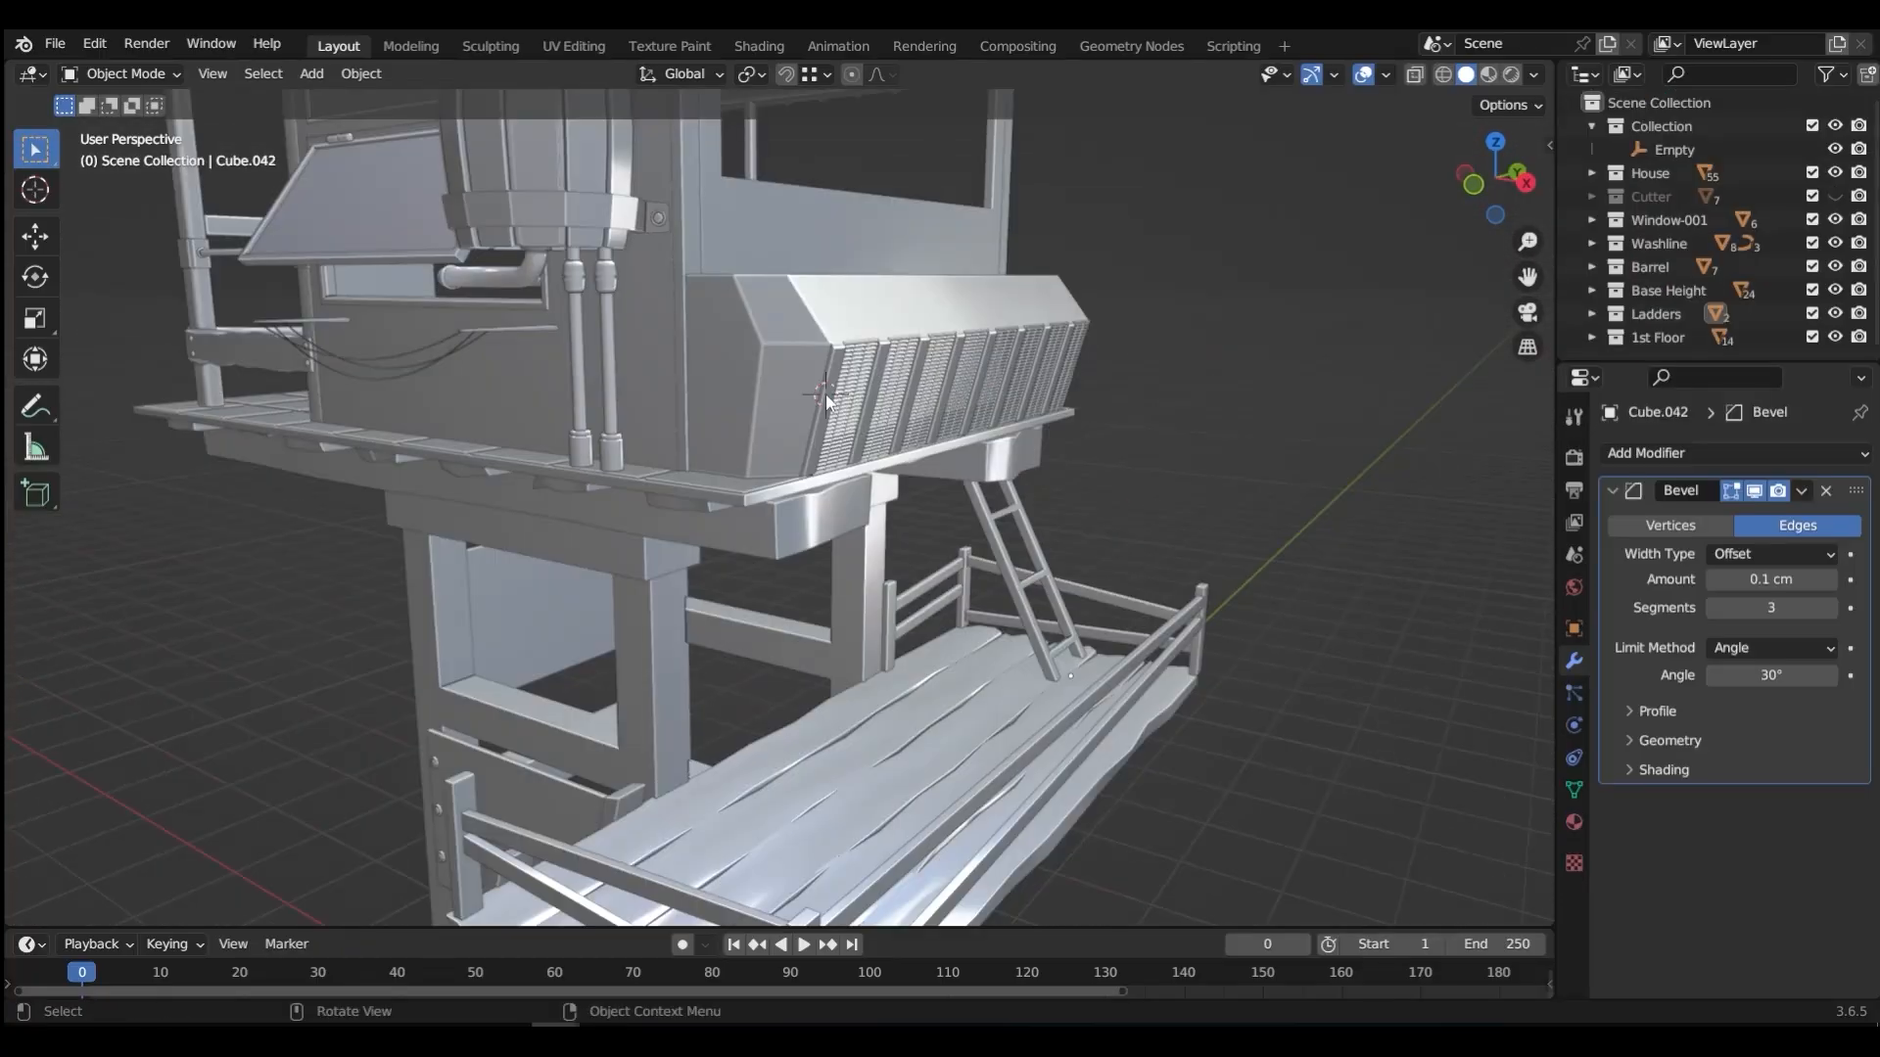
Step: Add a 32-vertex cylinder at the 3D cursor on the louvred box and scale it to 0.035
{"action": "key", "text": "shift+a"}
{"action": "mouse_move", "coordinate": [842, 391]}
{"action": "left_click", "coordinate": [913, 531]}
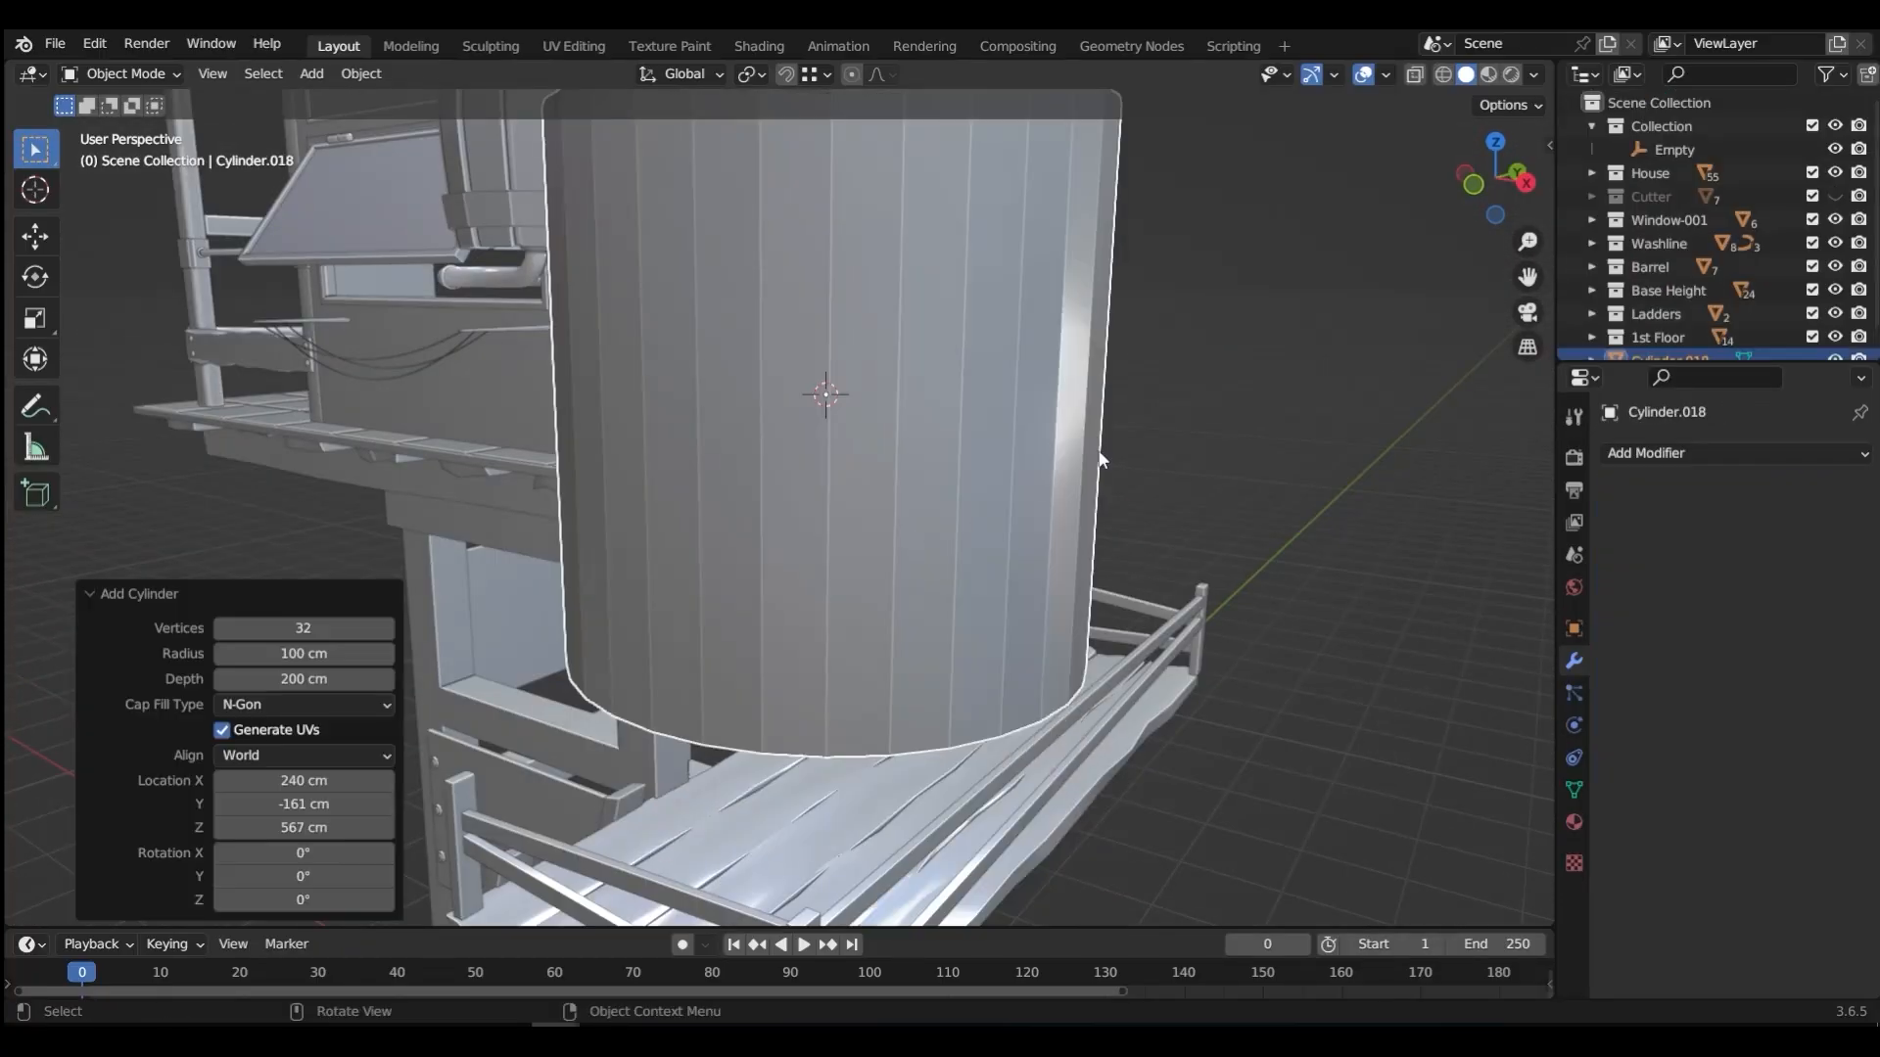
{"action": "key", "text": "s"}
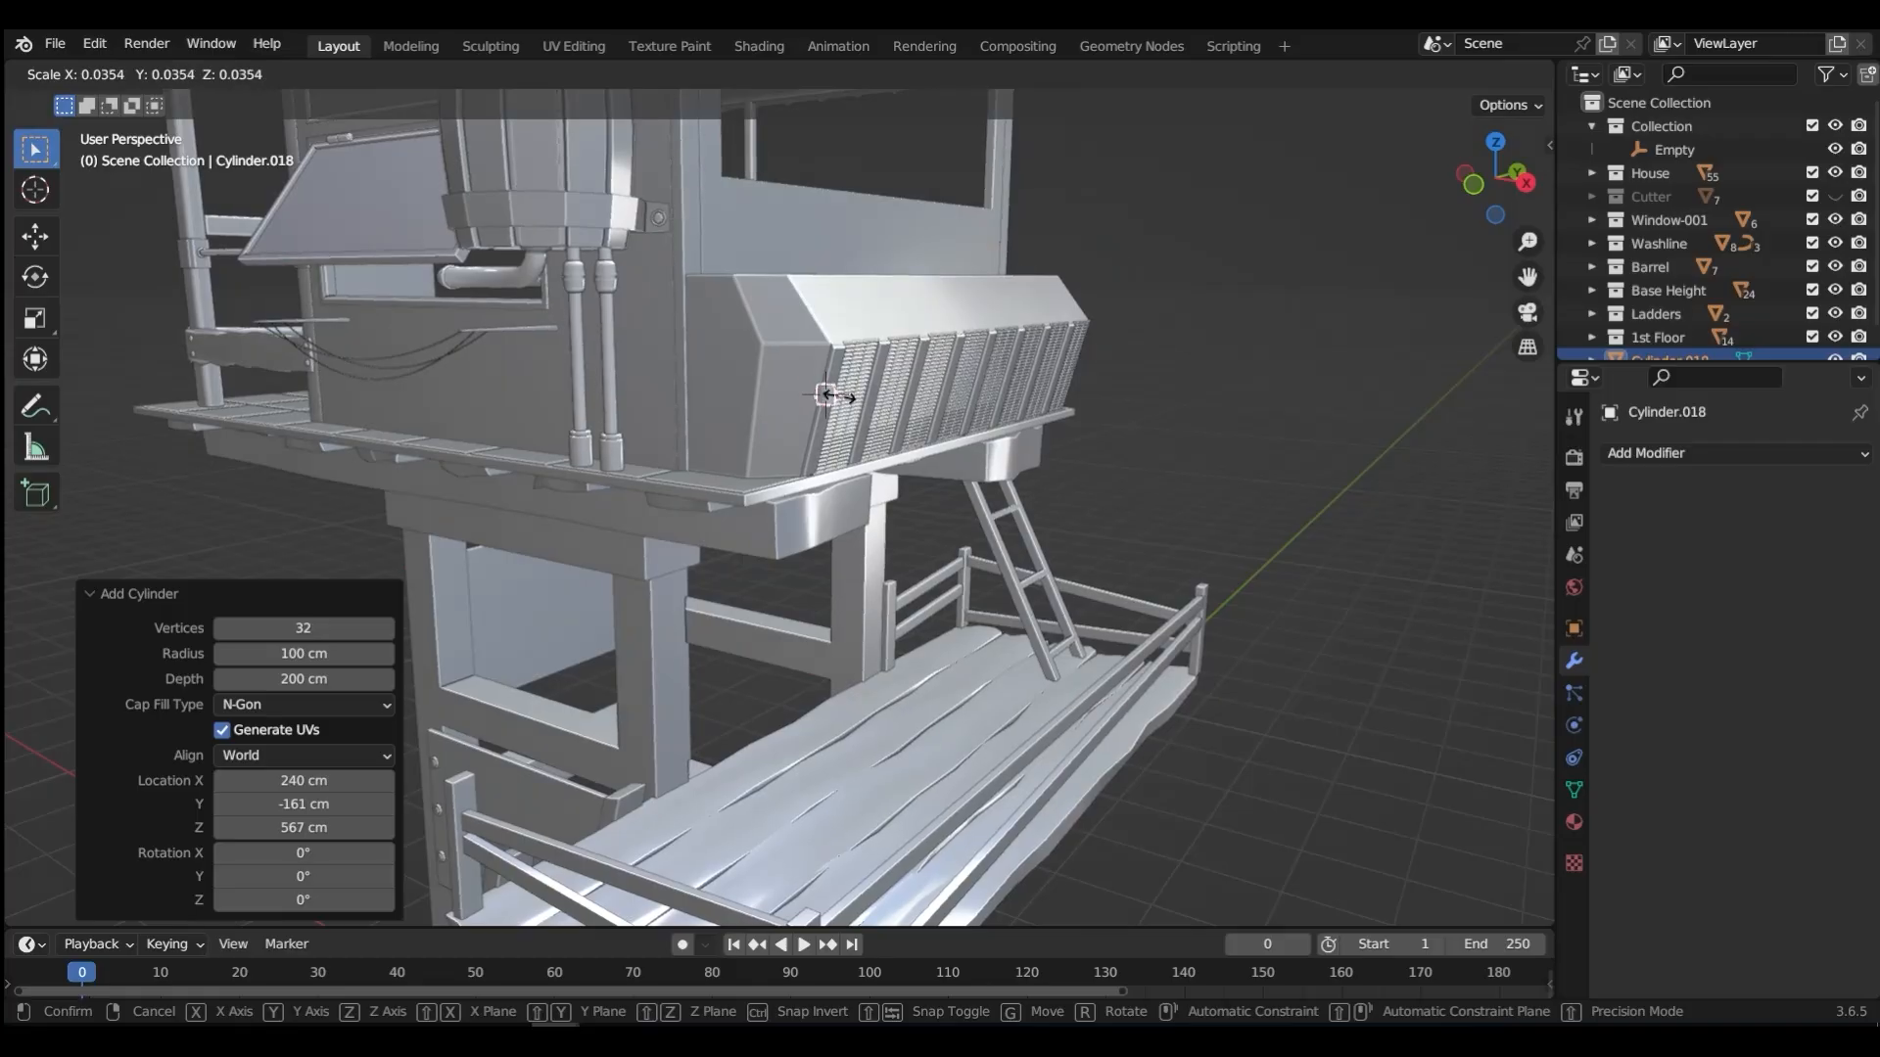
{"action": "left_click", "coordinate": [821, 407]}
{"action": "scroll", "coordinate": [821, 403], "scroll_direction": "up", "scroll_amount": 8}
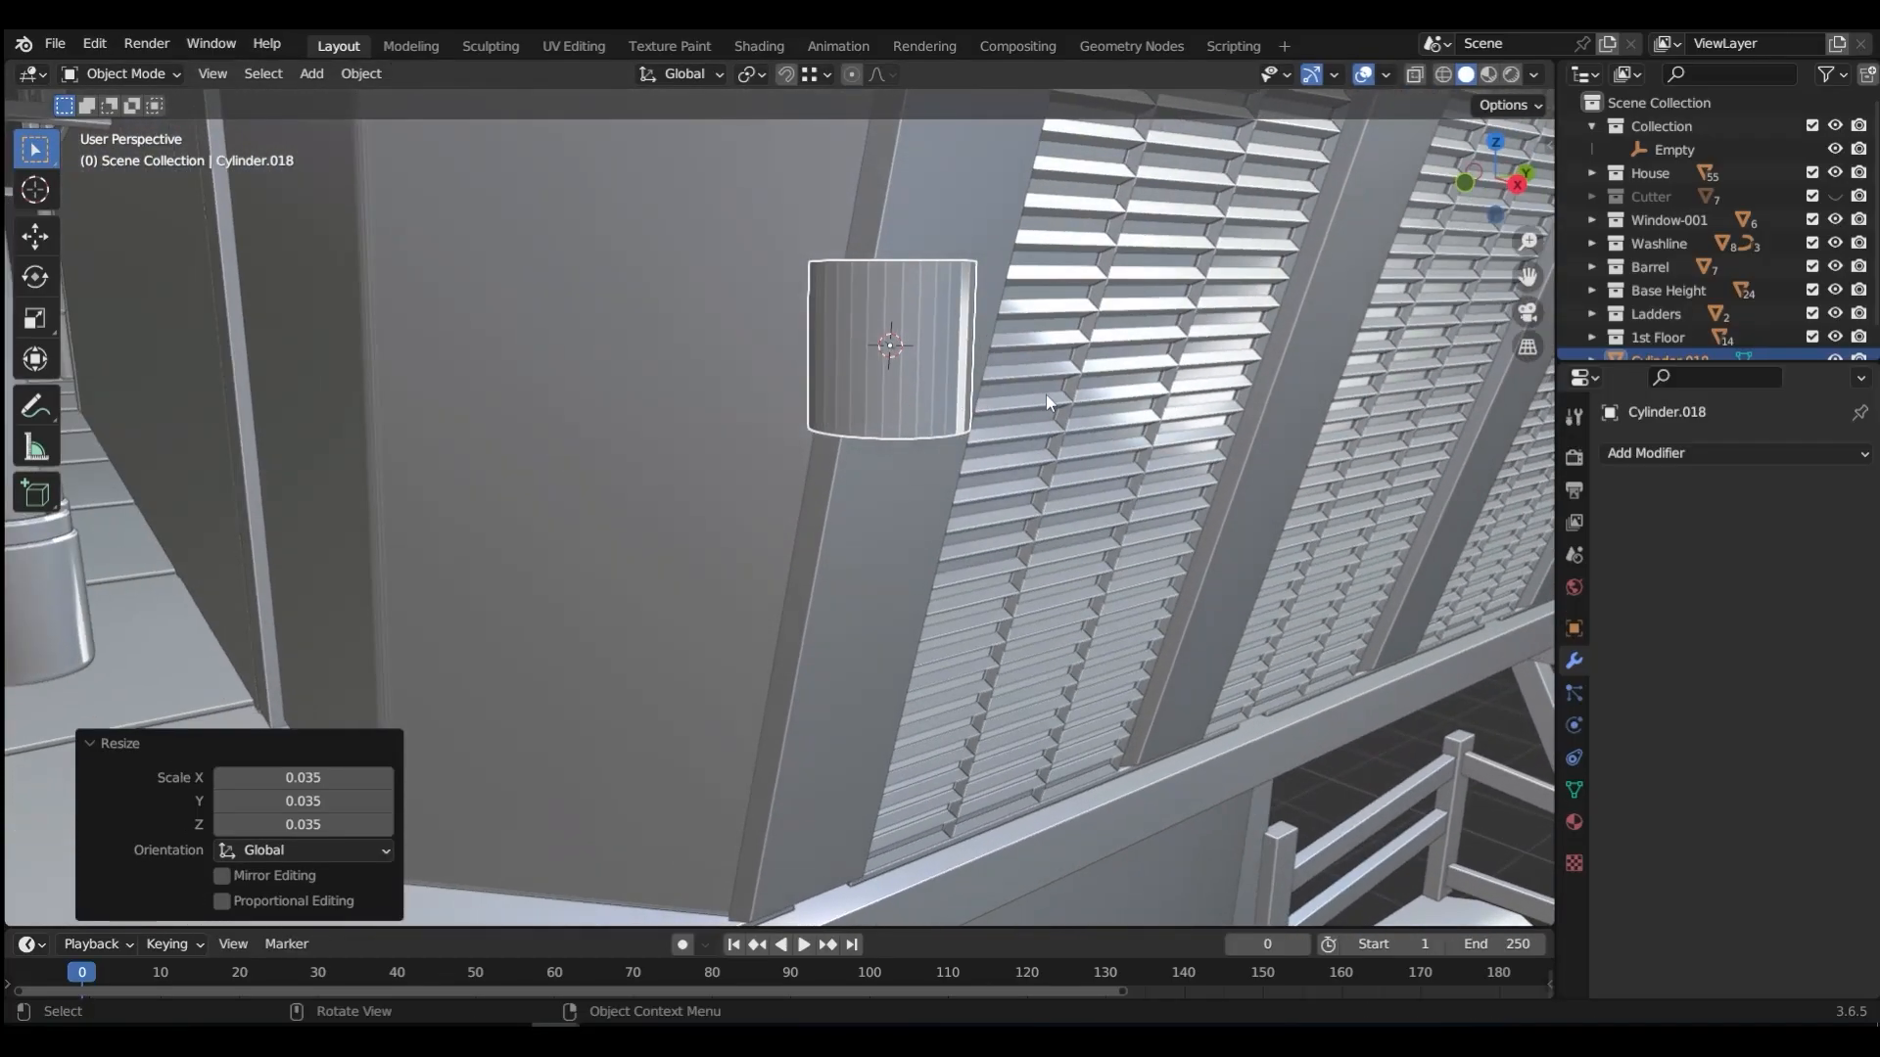
Step: Scale the cylinder by 0.343 uniformly and widen it by 1.934 in X and Y with Z locked
{"action": "key", "text": "s"}
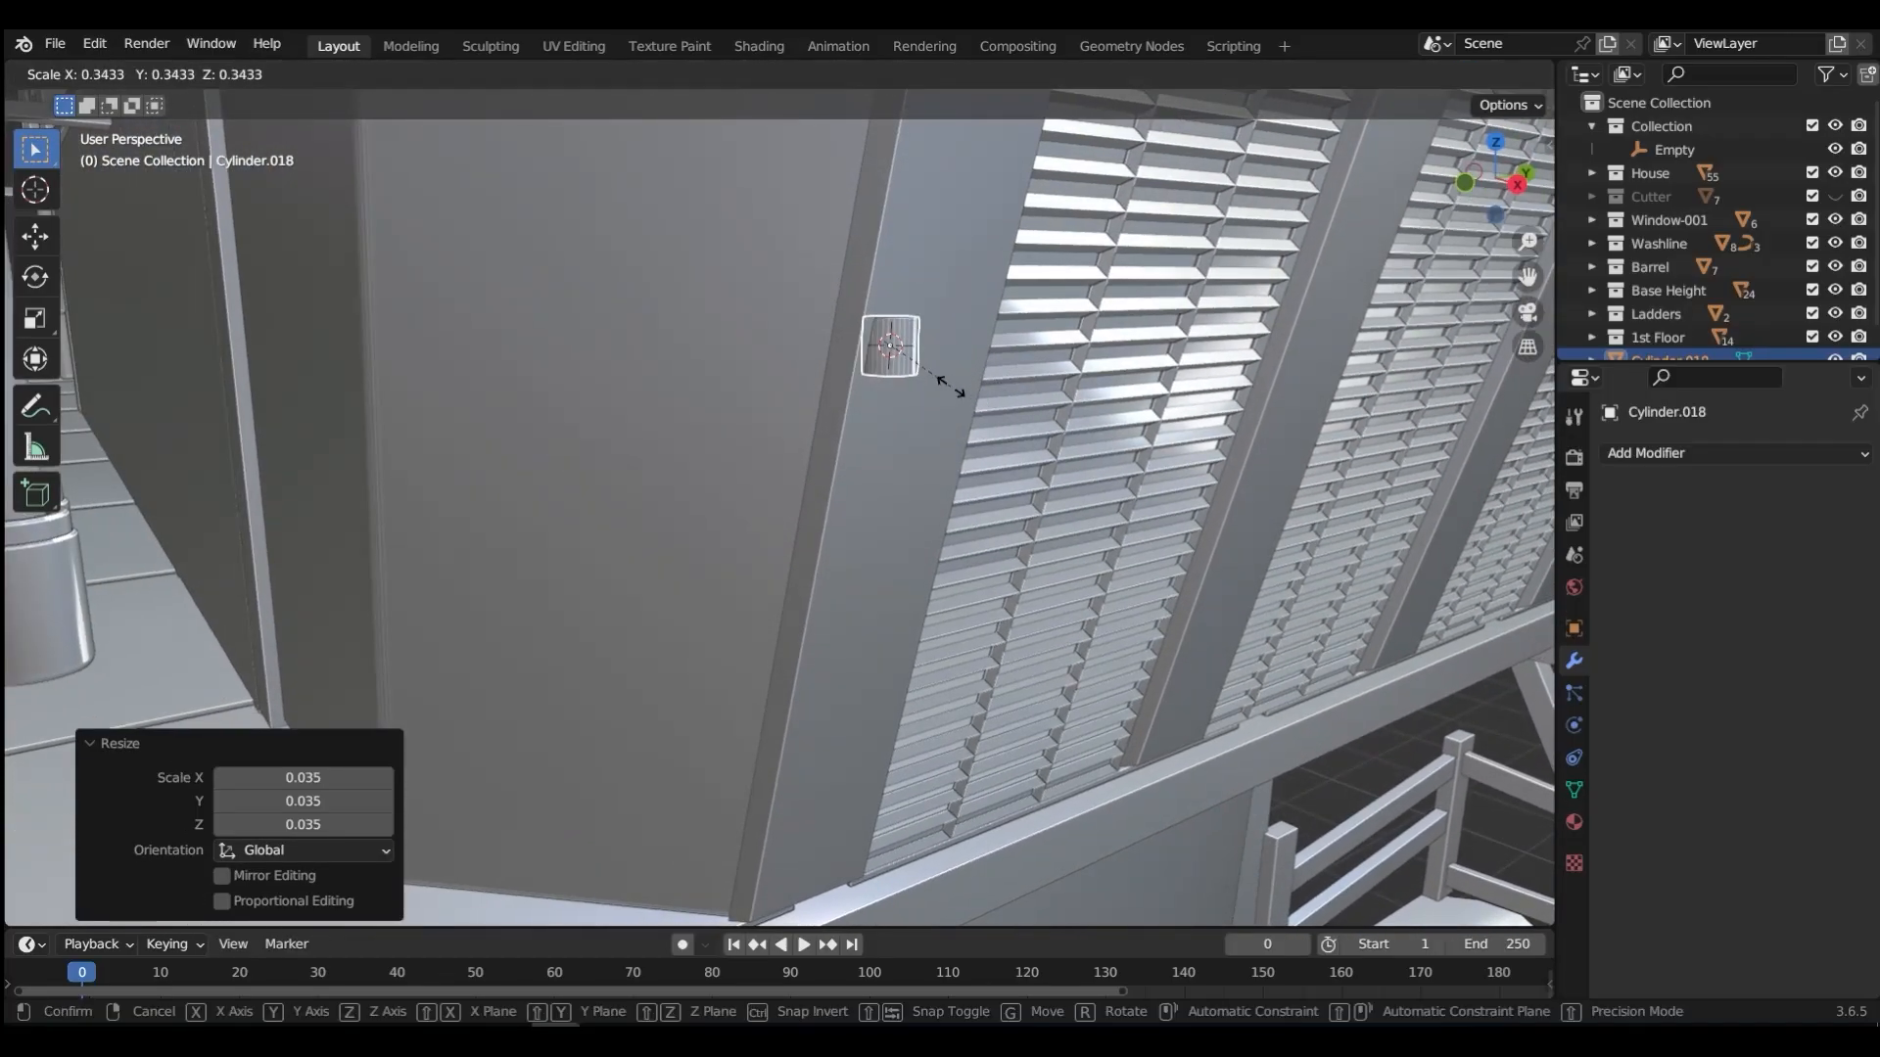
{"action": "left_click", "coordinate": [950, 386]}
{"action": "key", "text": "s"}
{"action": "key", "text": "shift+z"}
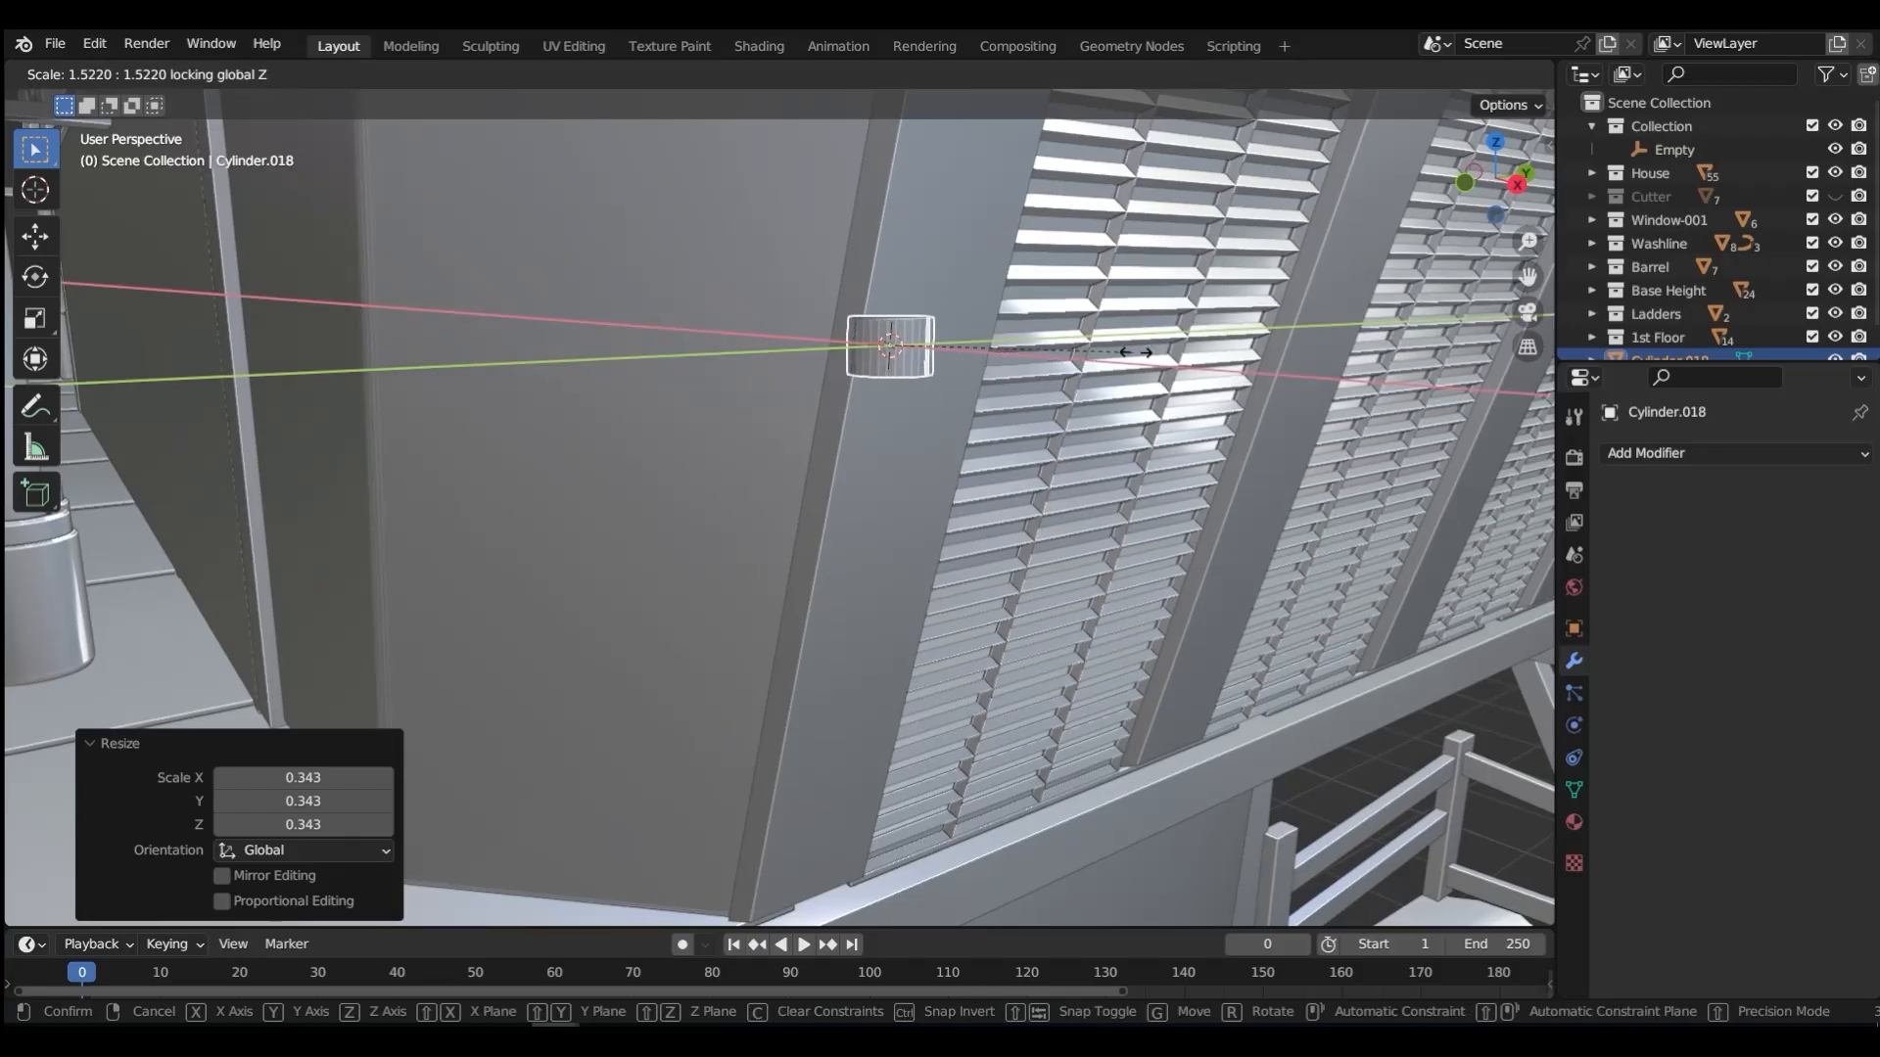
{"action": "left_click", "coordinate": [1202, 343]}
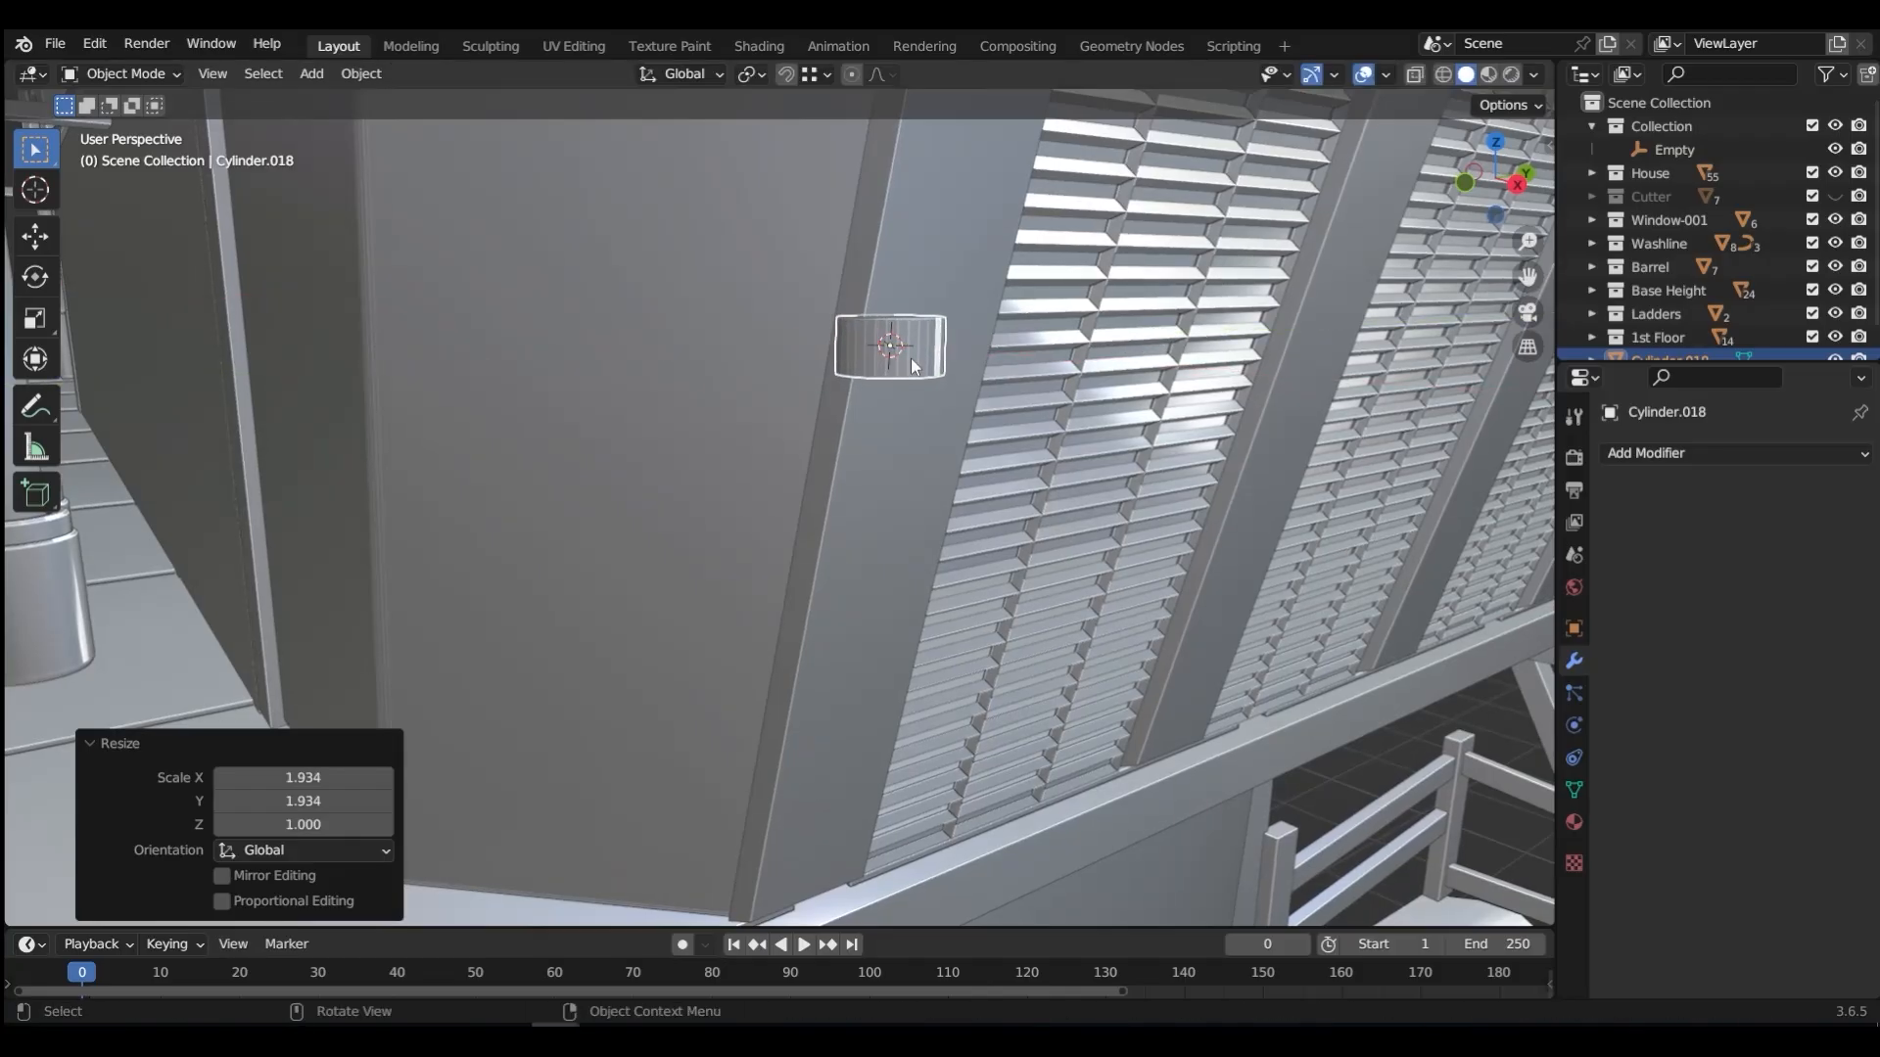
Step: Apply the cylinder's rotation and scale and shade it smooth with Auto Smooth at 30°
{"action": "key", "text": "ctrl+a"}
{"action": "left_click", "coordinate": [917, 360]}
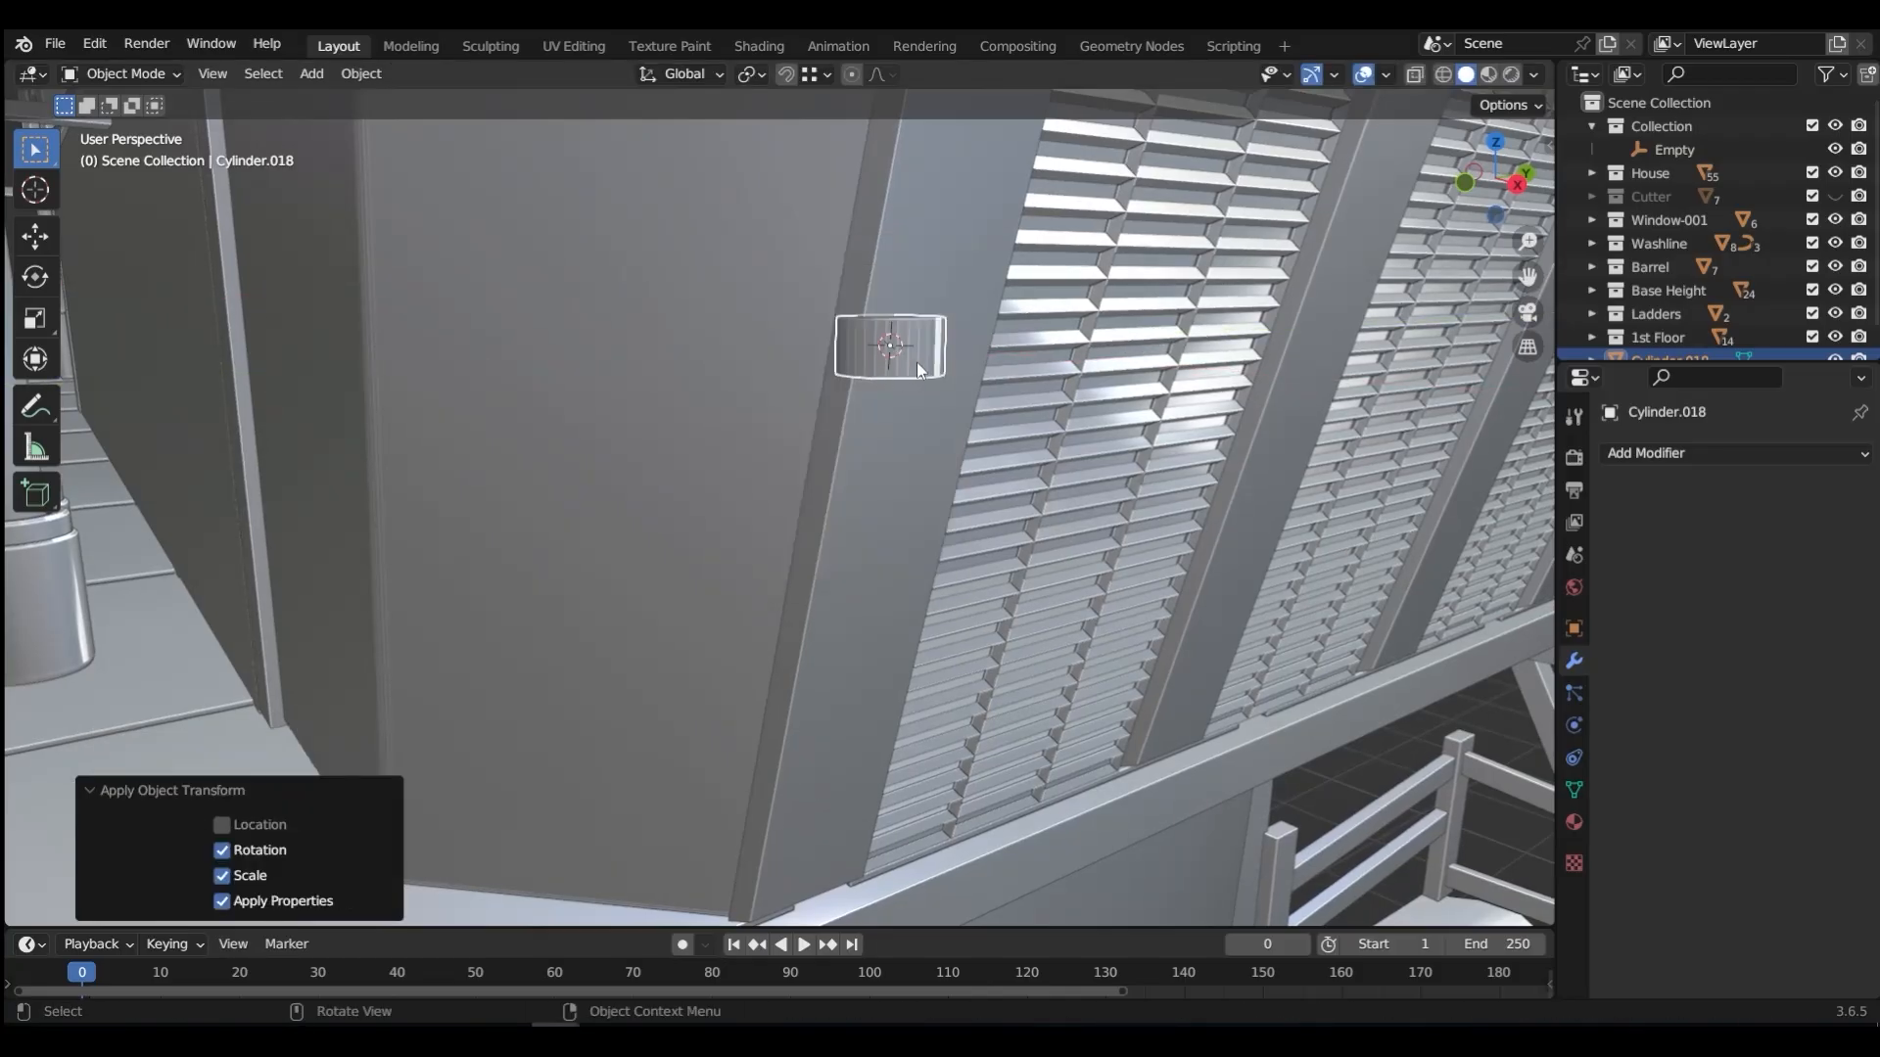
{"action": "right_click", "coordinate": [917, 362]}
{"action": "left_click", "coordinate": [917, 362]}
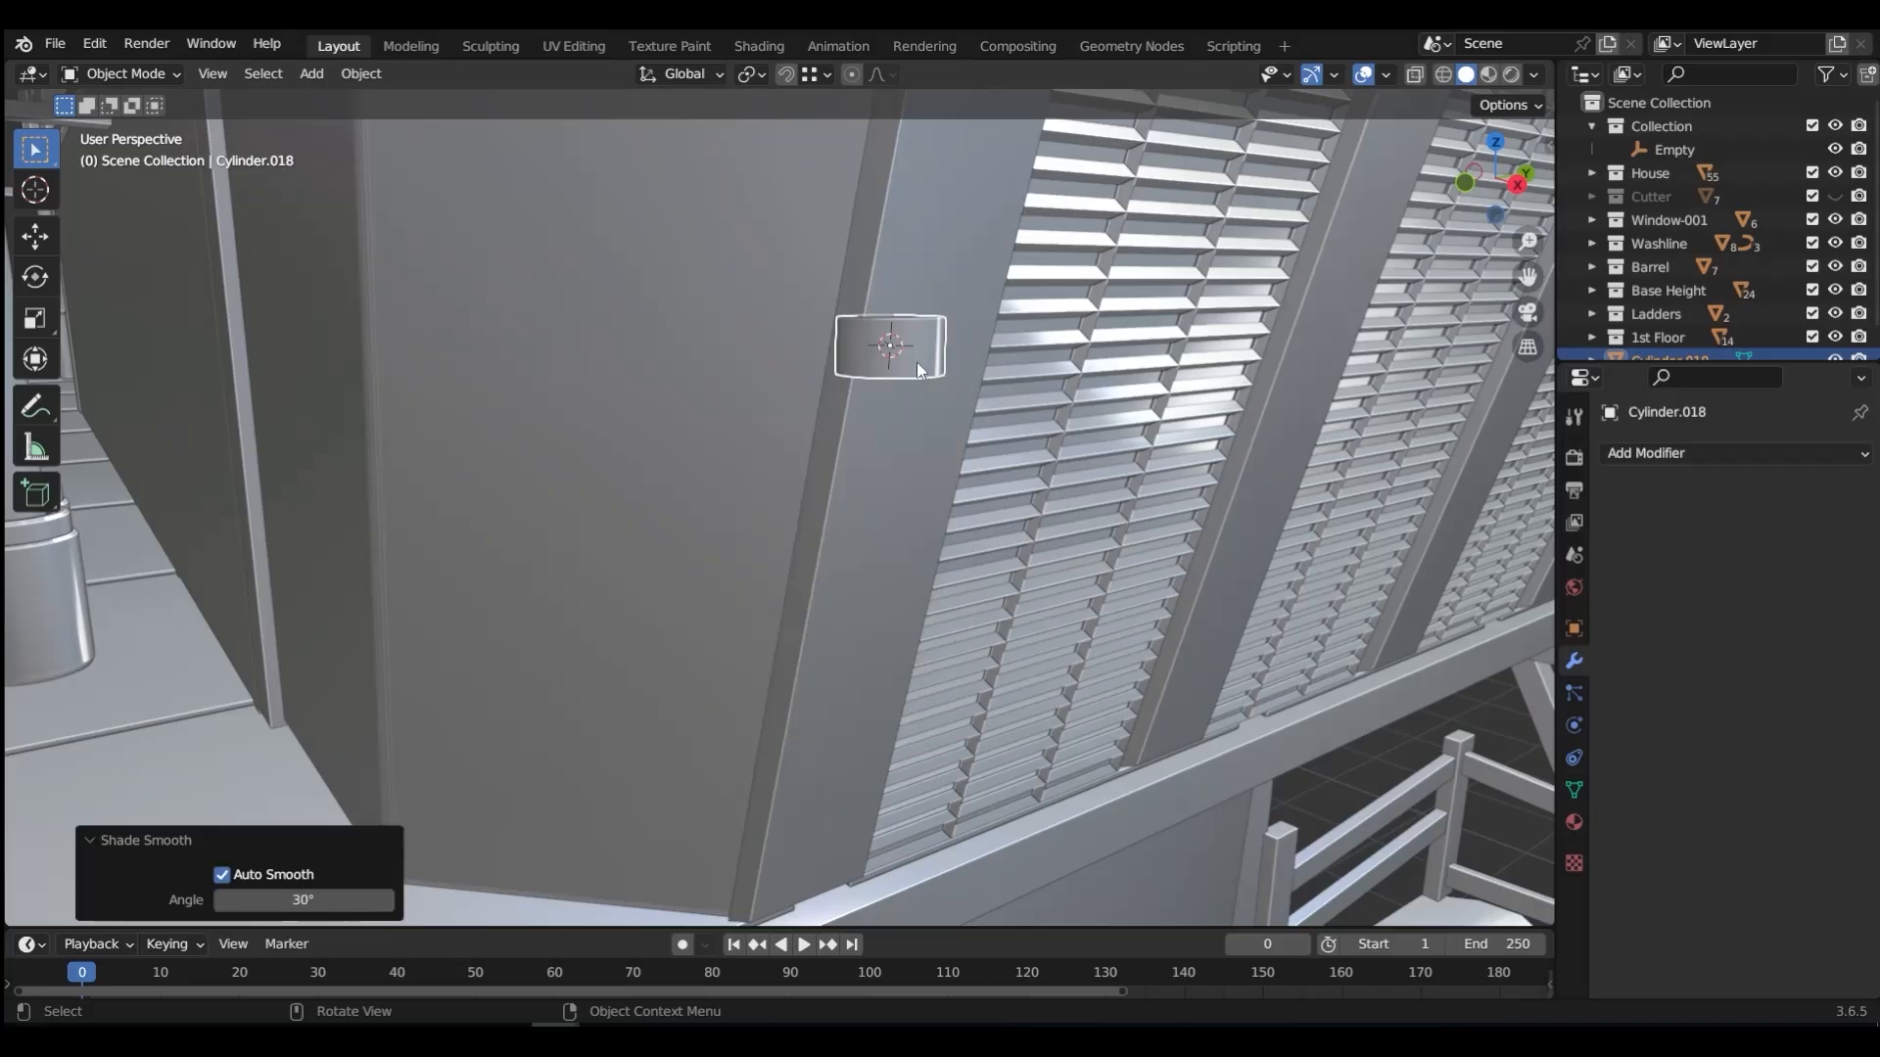
Step: Set snapping to Face Project with Align Rotation to Target
{"action": "left_click", "coordinate": [808, 72]}
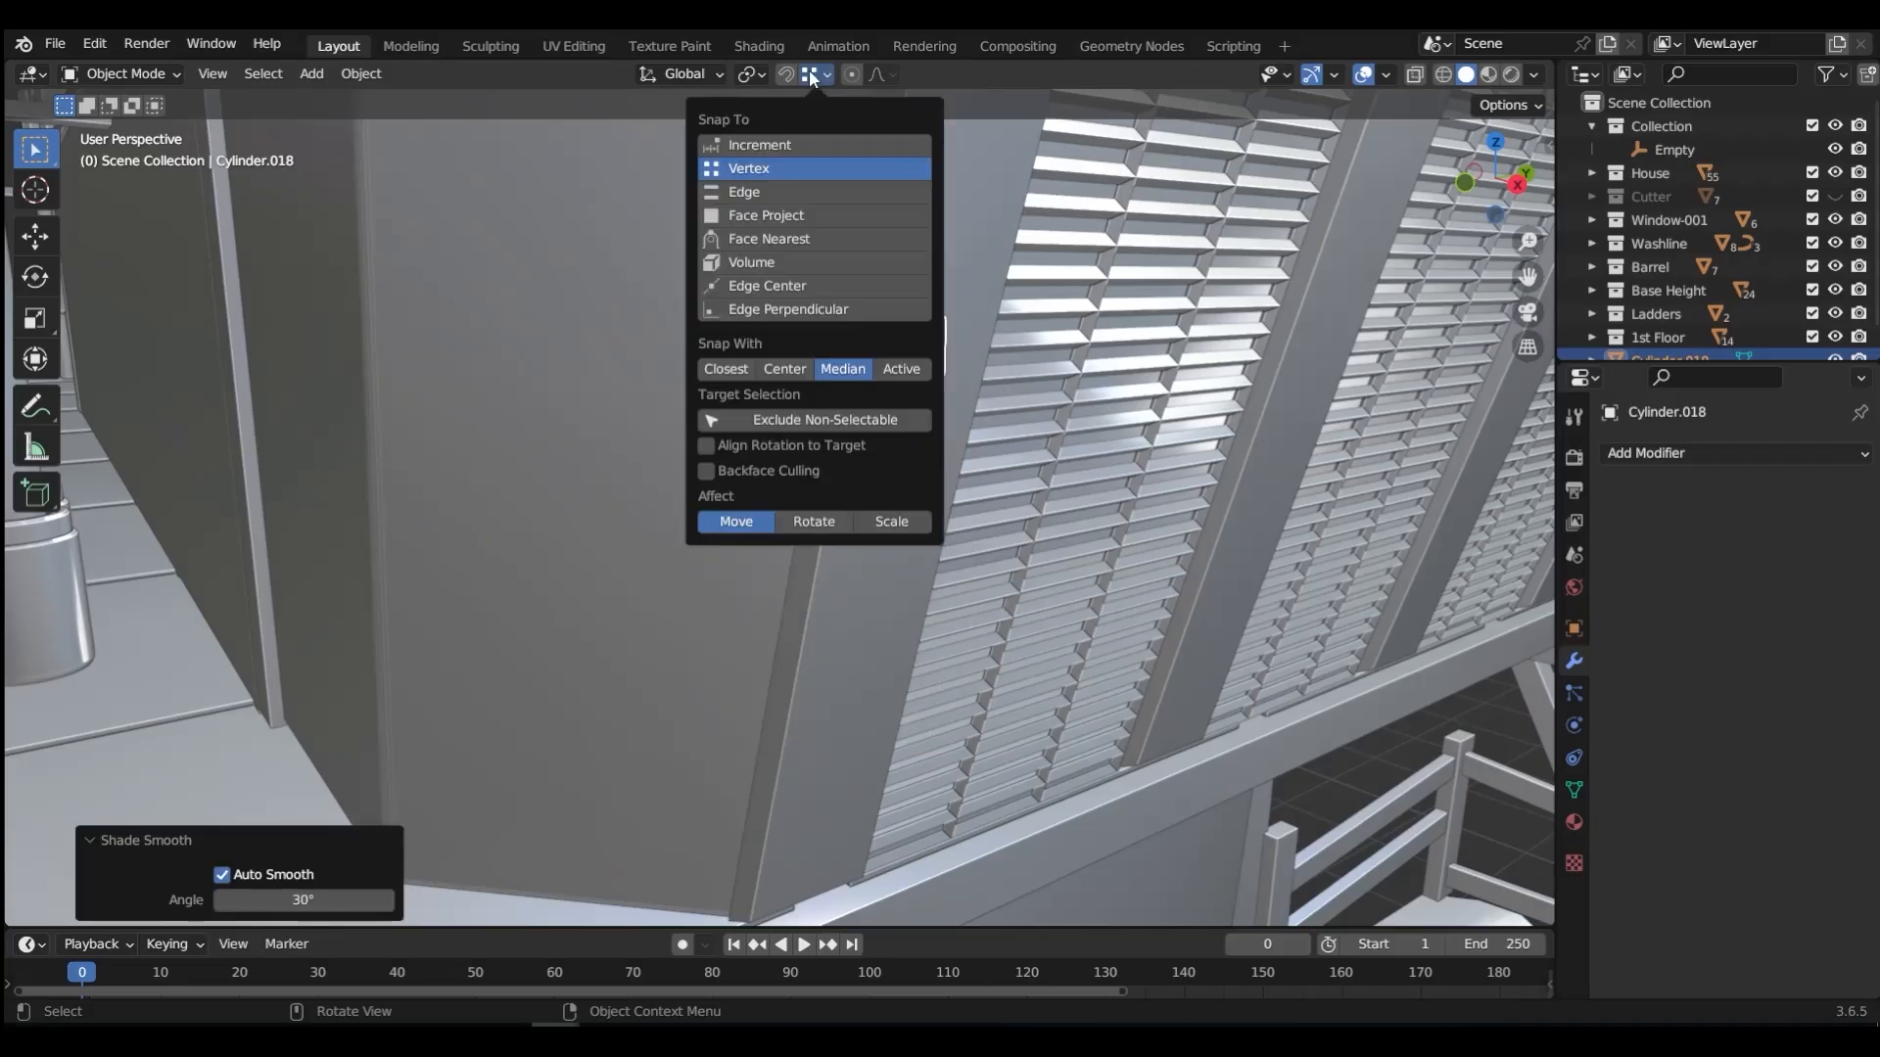
{"action": "left_click", "coordinate": [759, 211]}
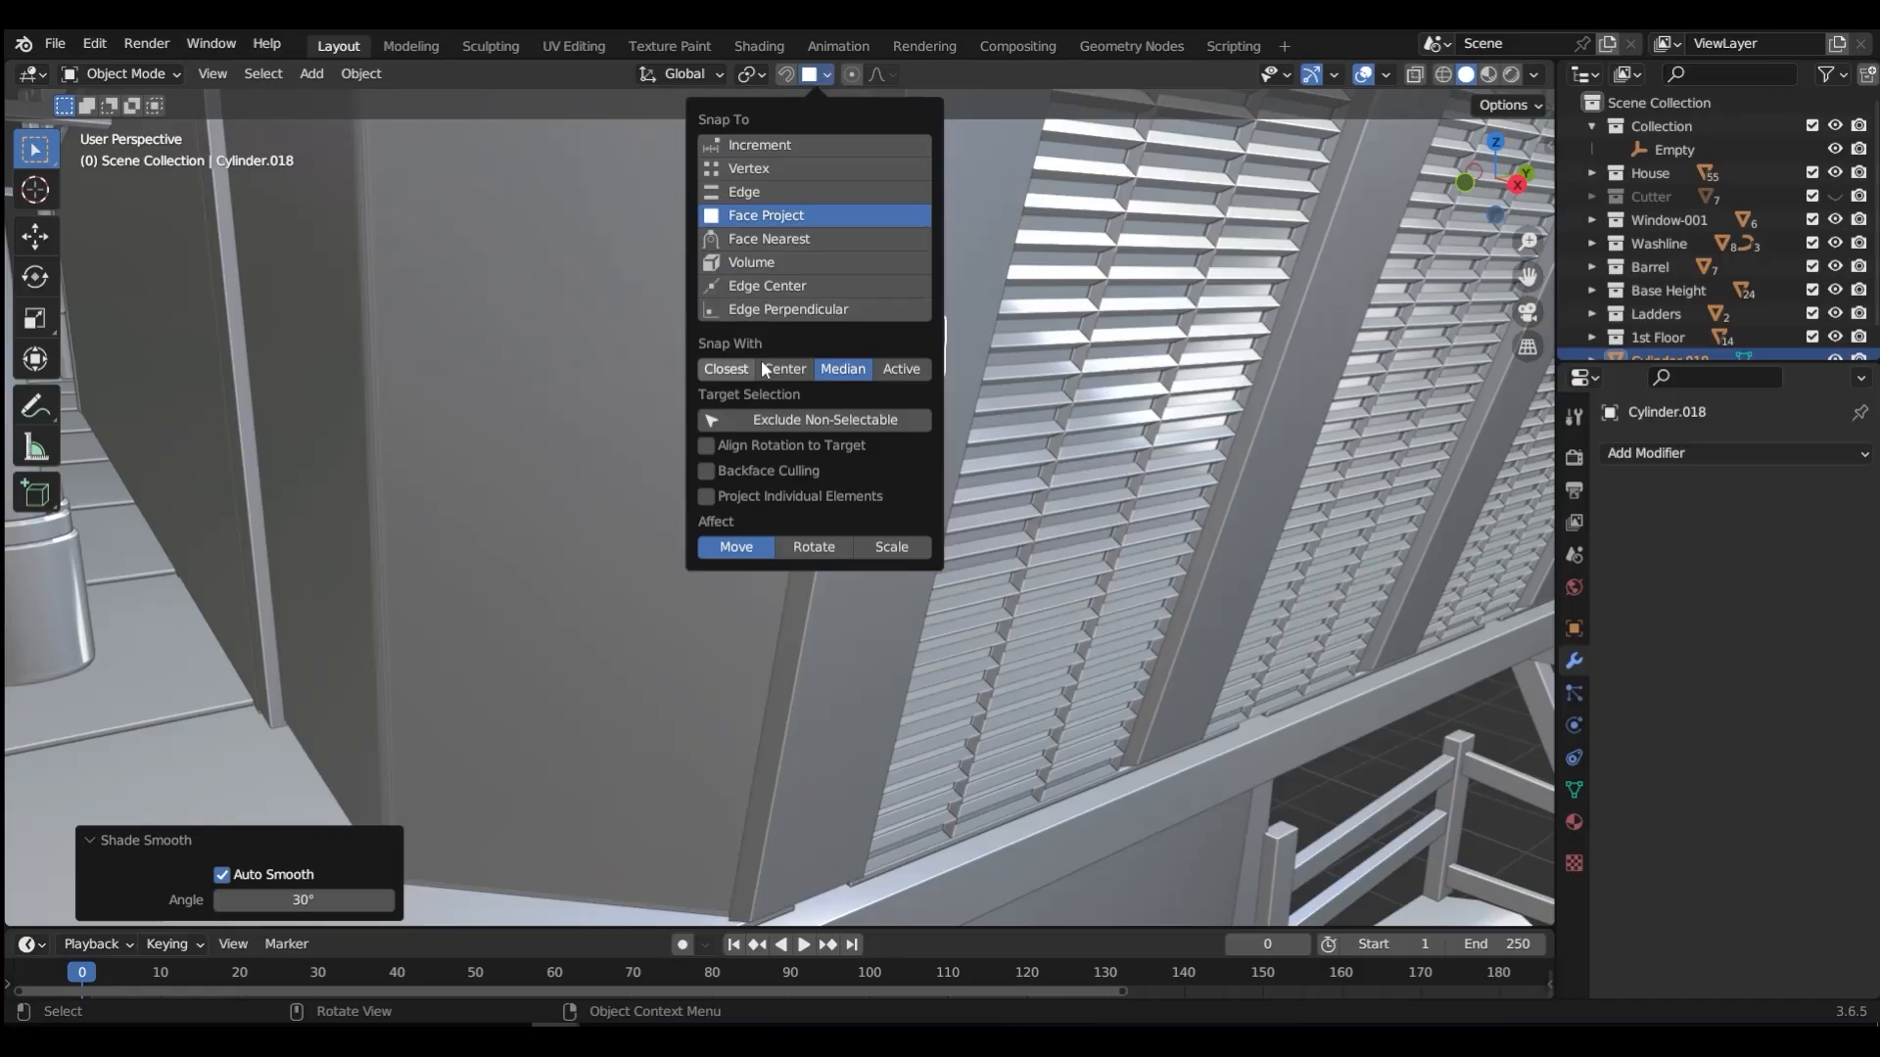
{"action": "left_click", "coordinate": [782, 443]}
Step: In the right view, snap the cylinder flat onto the slanted frame strip beside the first louvre panel
{"action": "key", "text": "grave"}
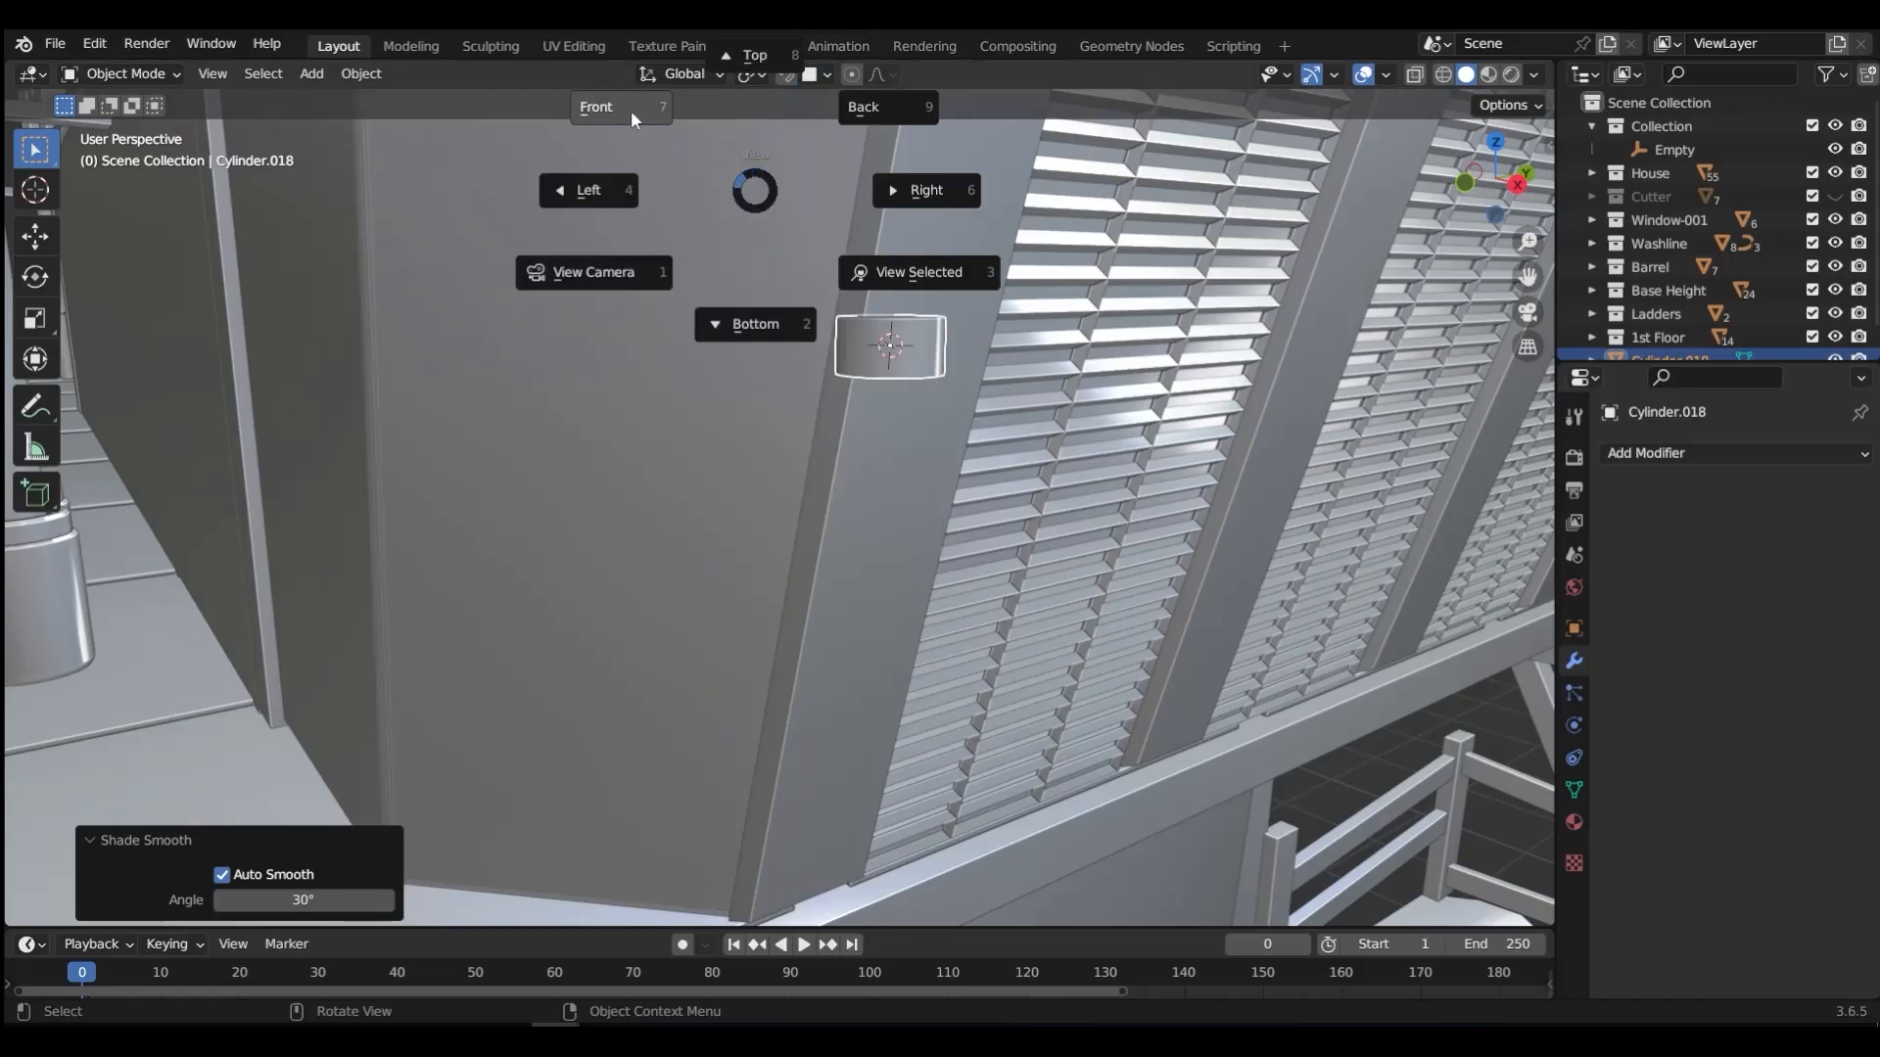
{"action": "left_click", "coordinate": [936, 202]}
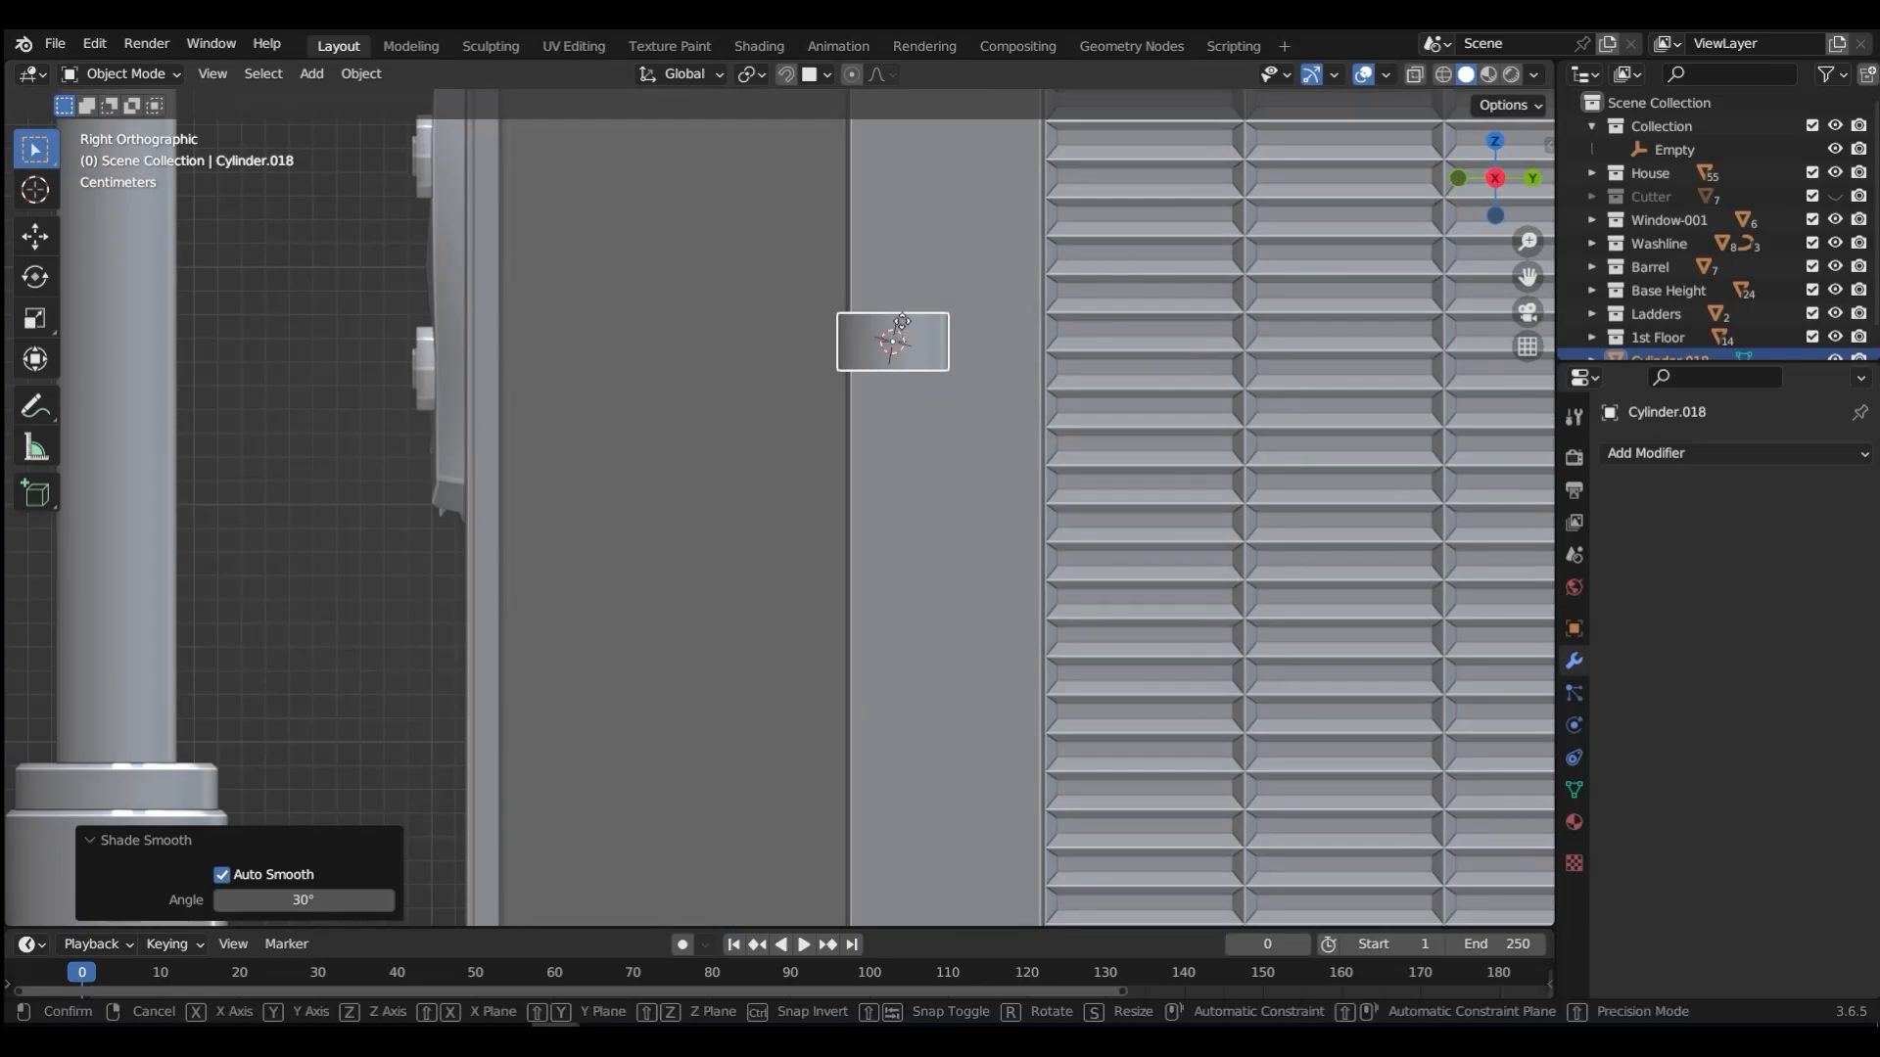
{"action": "key", "text": "g"}
{"action": "left_click", "coordinate": [936, 308]}
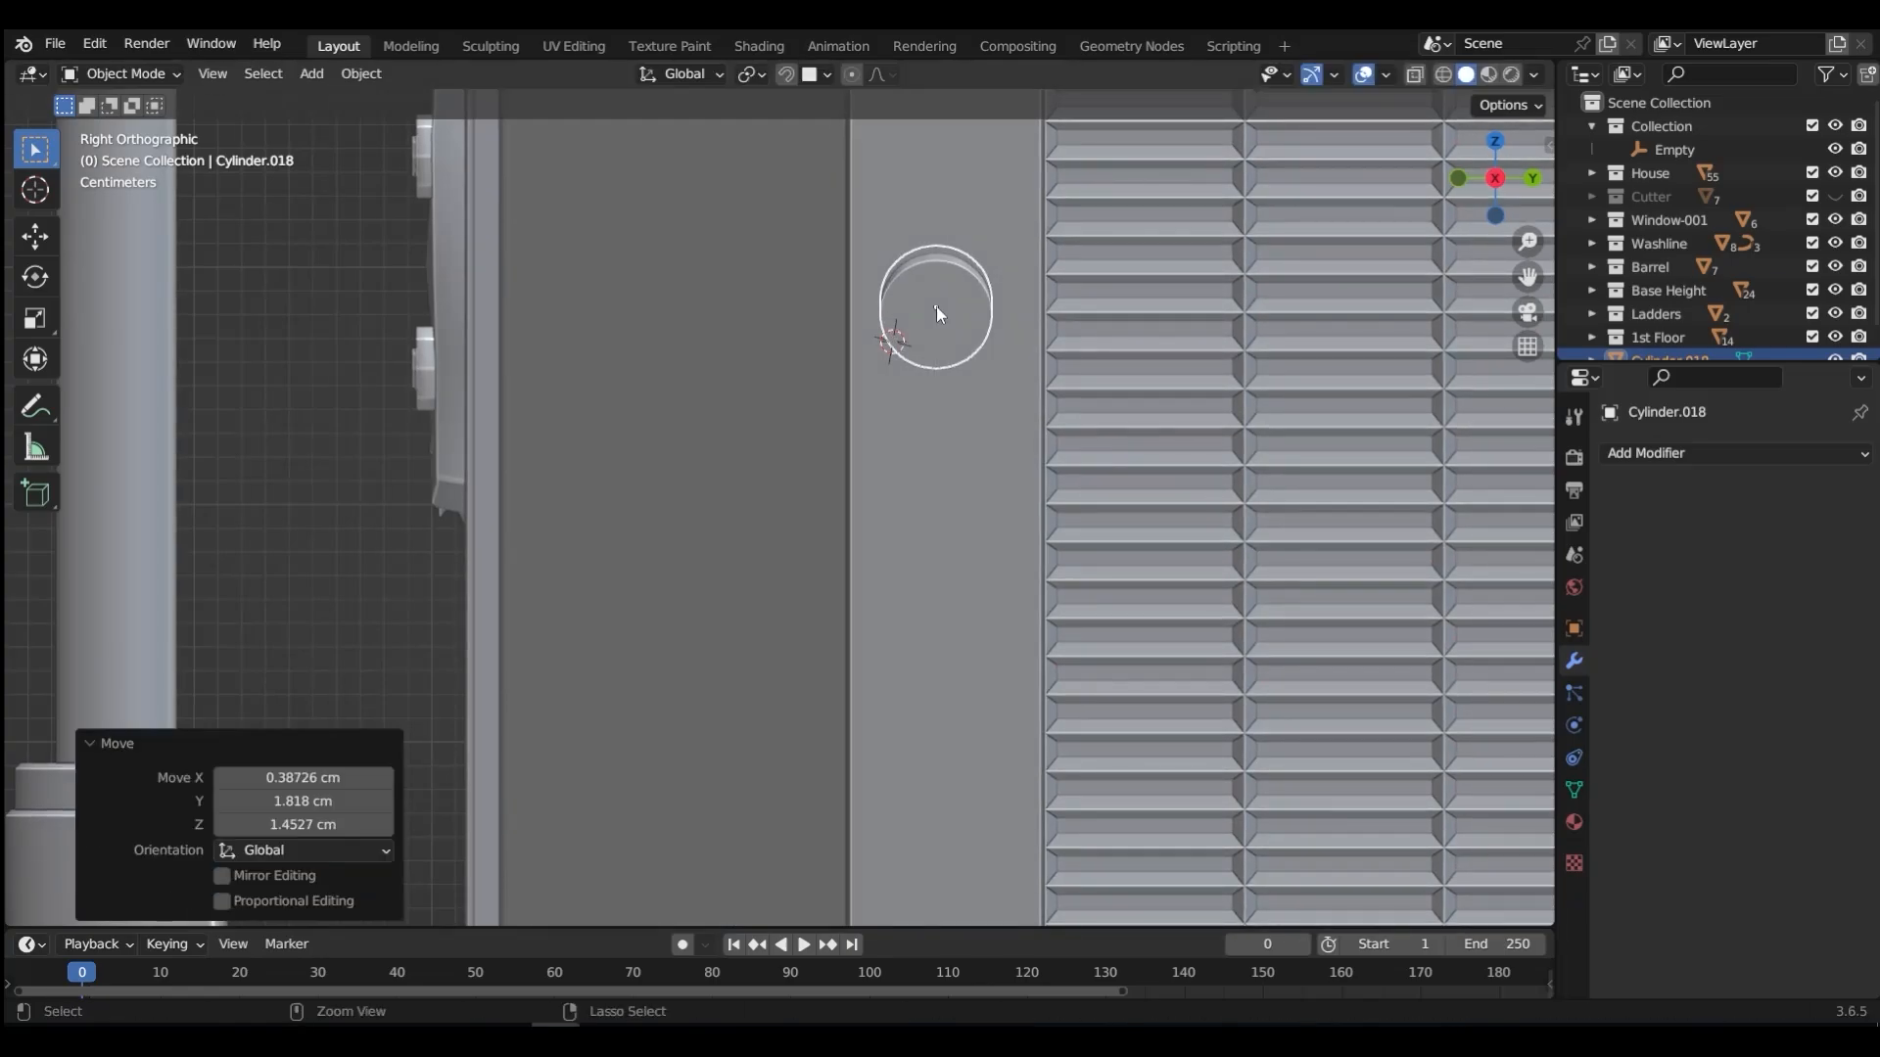
Step: Move the cylinder about 23.45 cm along its local X, down the slanted frame strip
{"action": "scroll", "coordinate": [936, 308], "scroll_direction": "down", "scroll_amount": 4}
{"action": "middle_click_drag", "start_coordinate": [1254, 341], "coordinate": [967, 439], "text": "shift"}
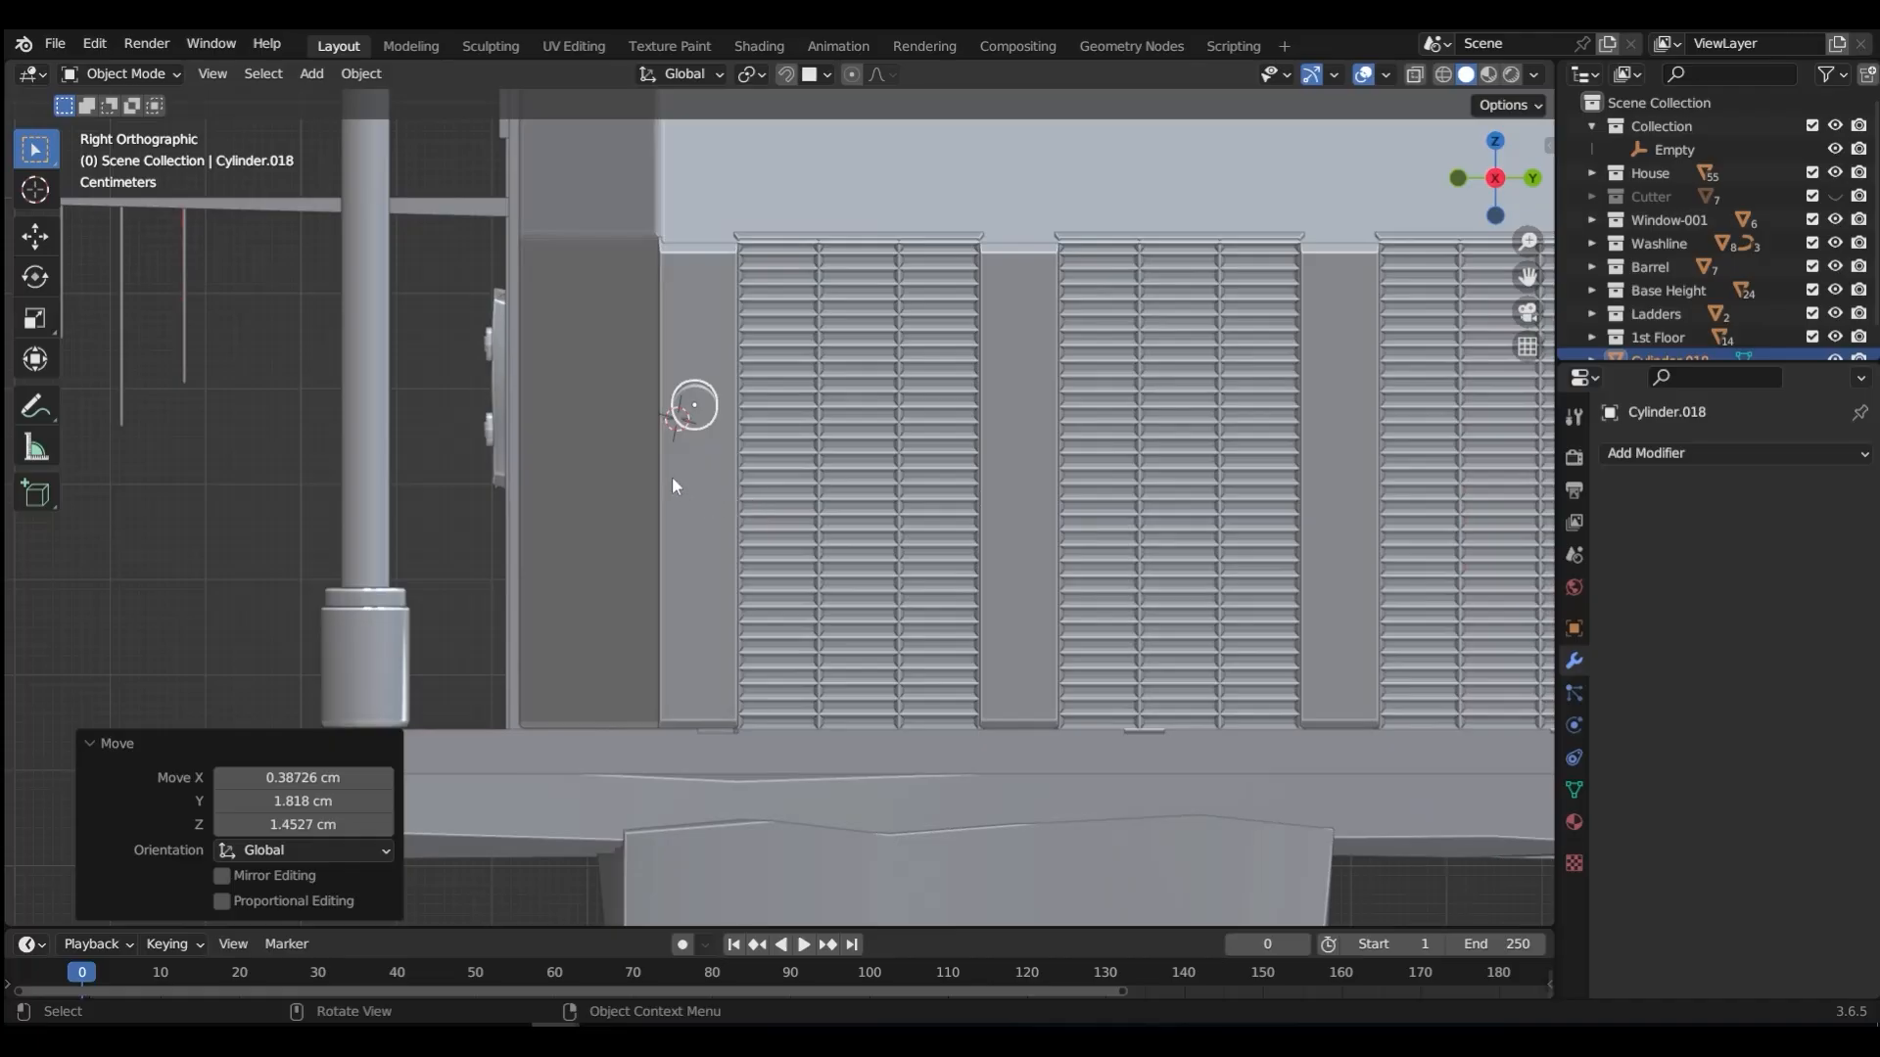
{"action": "key", "text": "g"}
{"action": "middle_click_drag", "start_coordinate": [672, 480], "coordinate": [606, 596]}
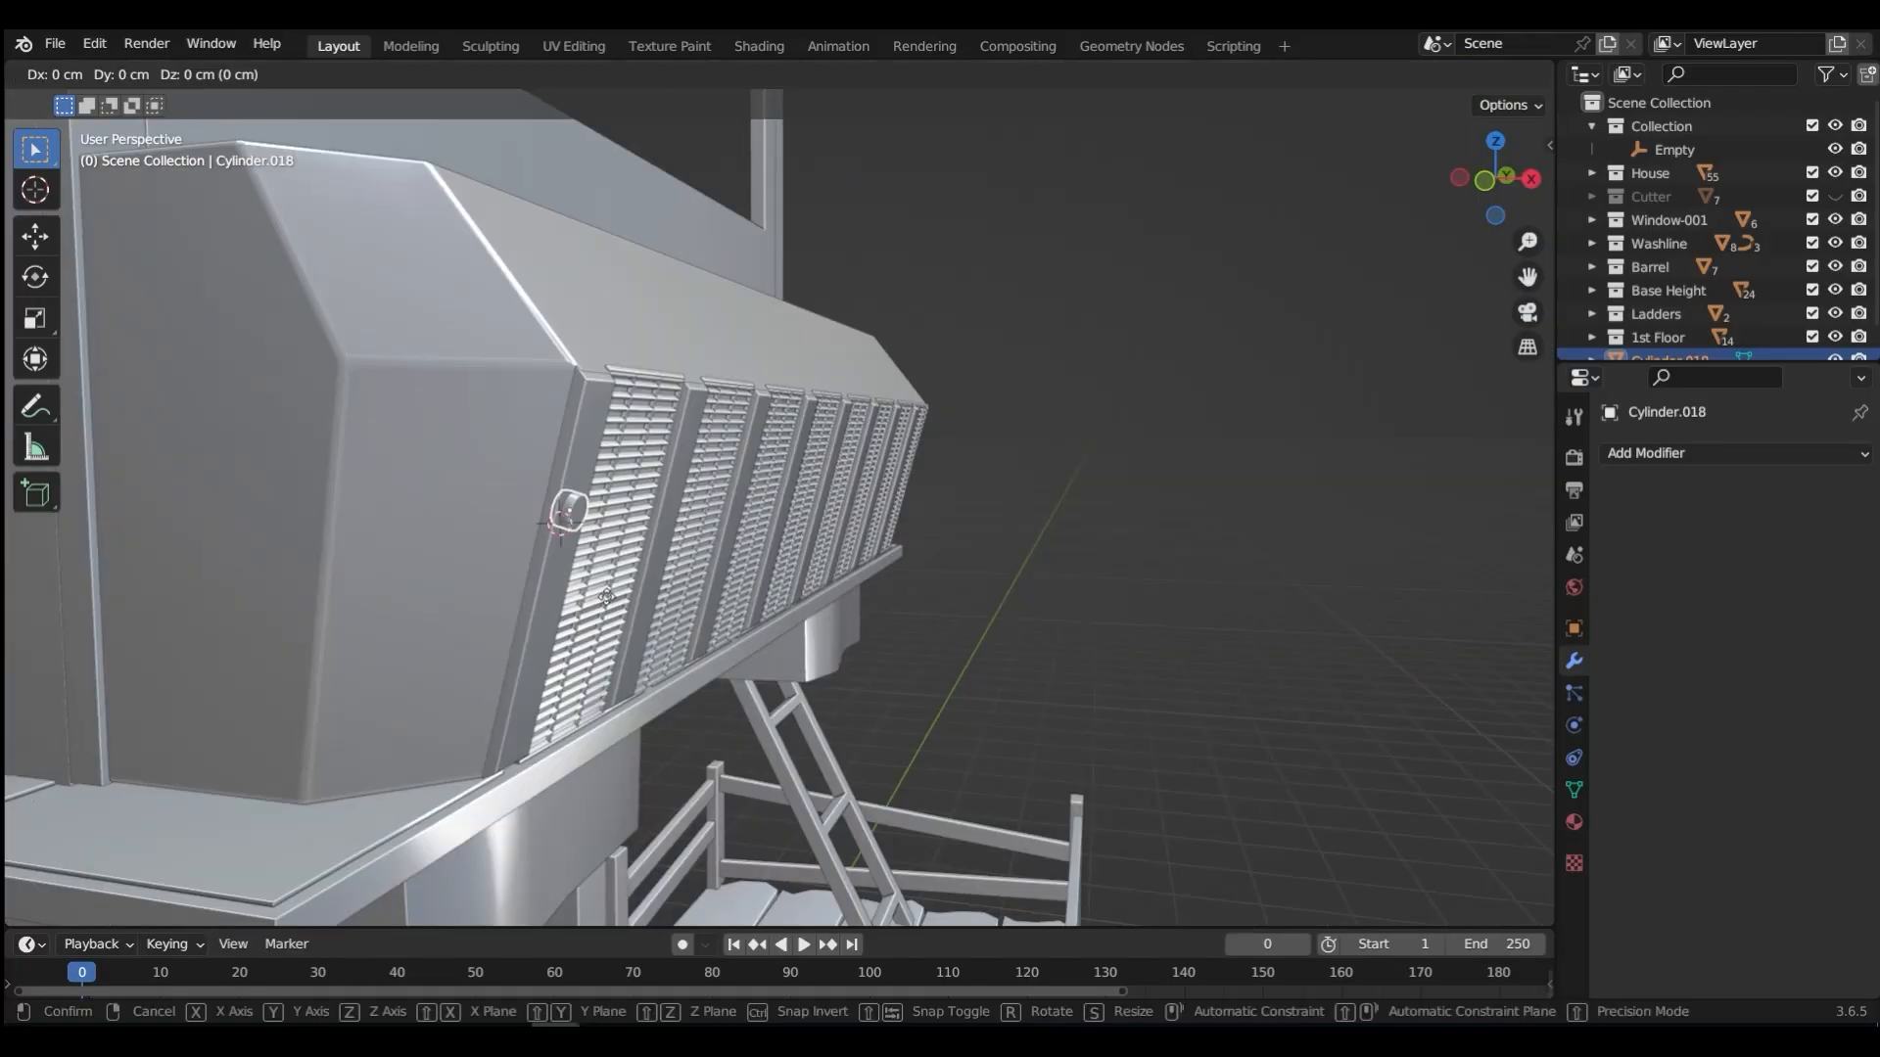
{"action": "key", "text": "x"}
{"action": "key", "text": "x"}
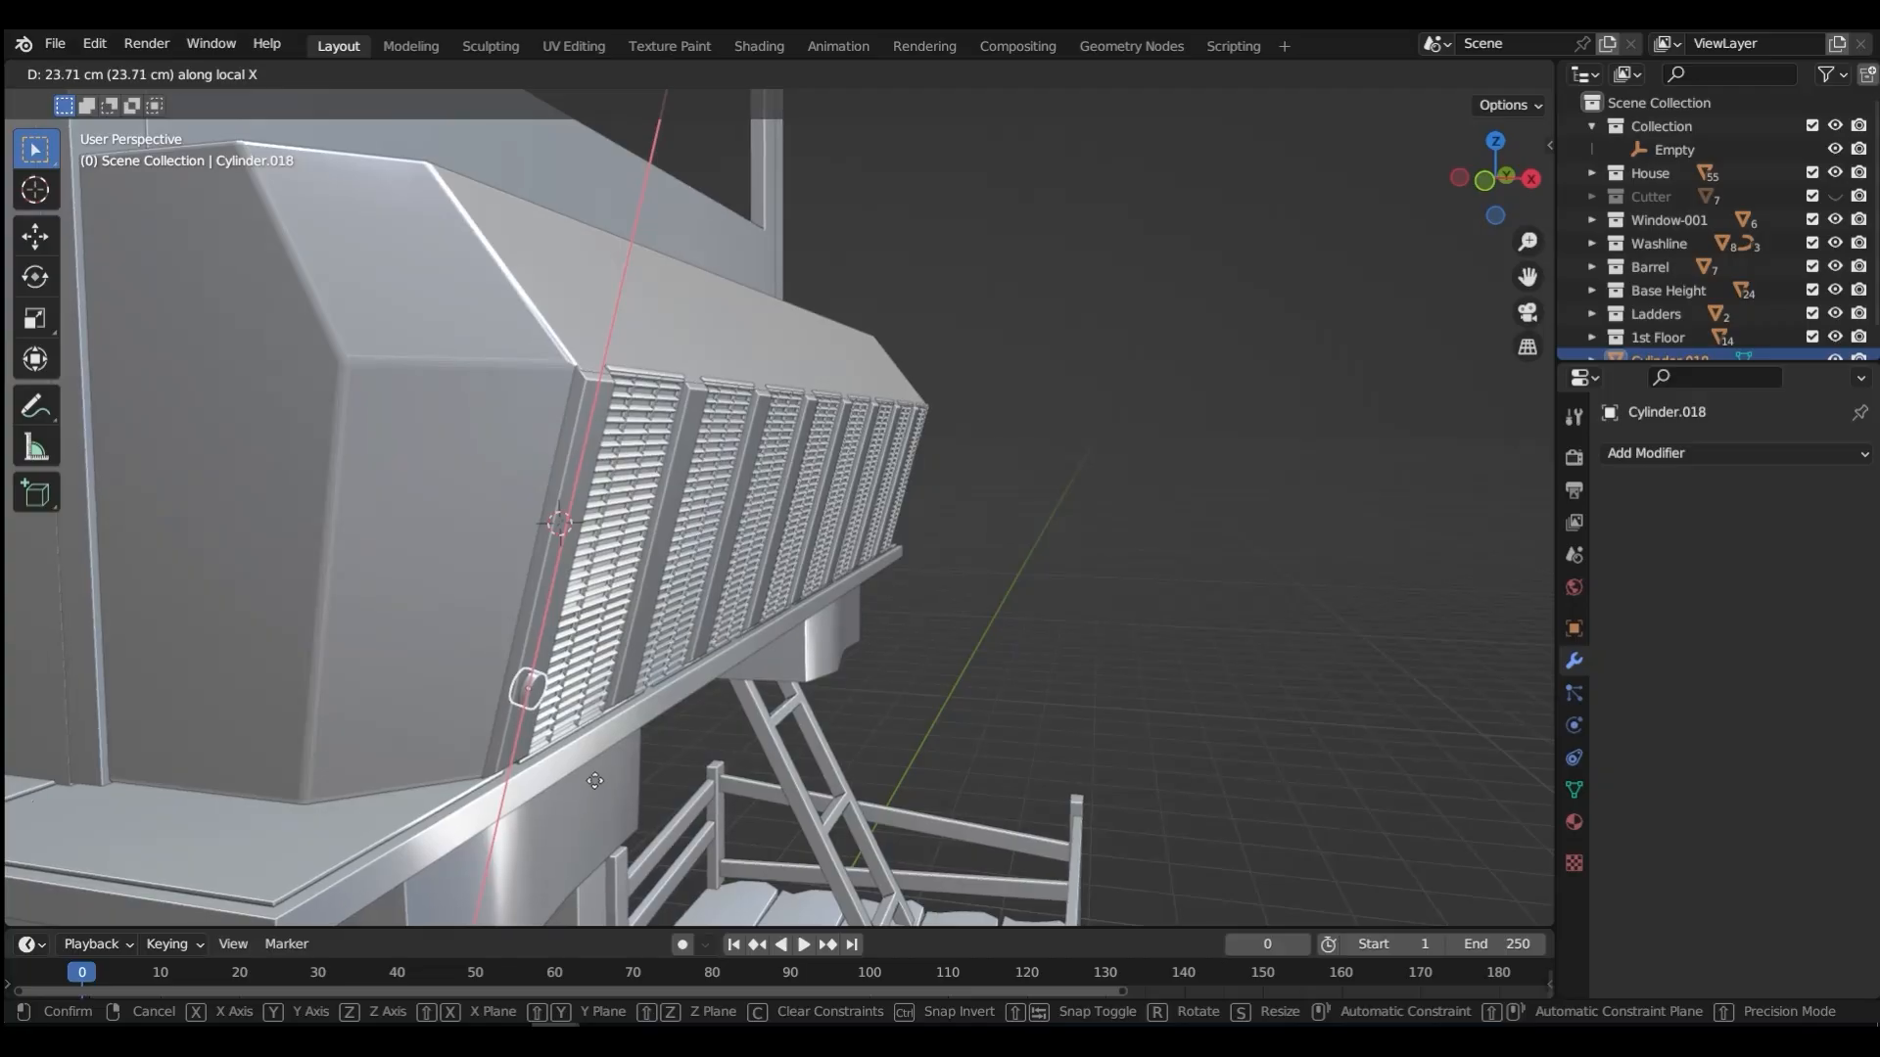
{"action": "left_click", "coordinate": [595, 780]}
Step: Move the cylinder about 0.92 cm outward along its local Z
{"action": "scroll", "coordinate": [464, 678], "scroll_direction": "up", "scroll_amount": 6}
{"action": "middle_click_drag", "start_coordinate": [556, 697], "coordinate": [814, 391], "text": "shift"}
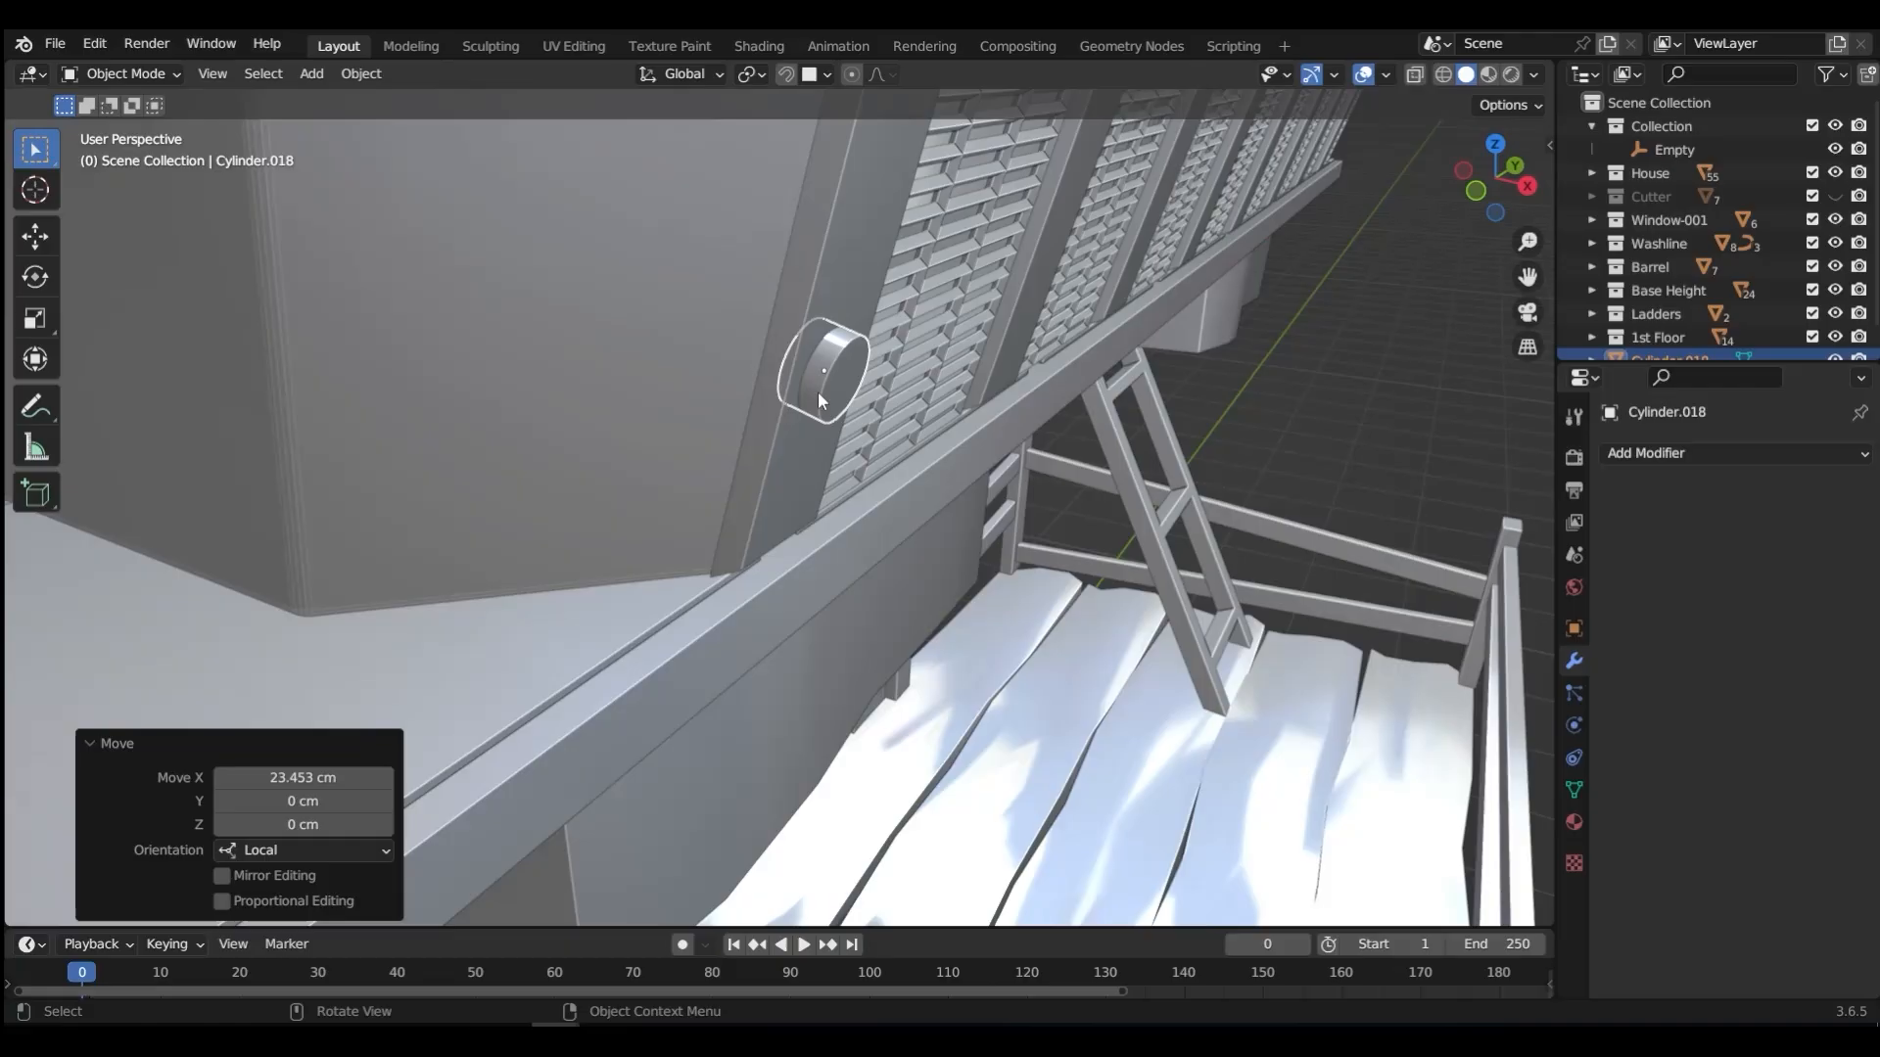
{"action": "key", "text": "g"}
{"action": "key", "text": "z"}
{"action": "key", "text": "z"}
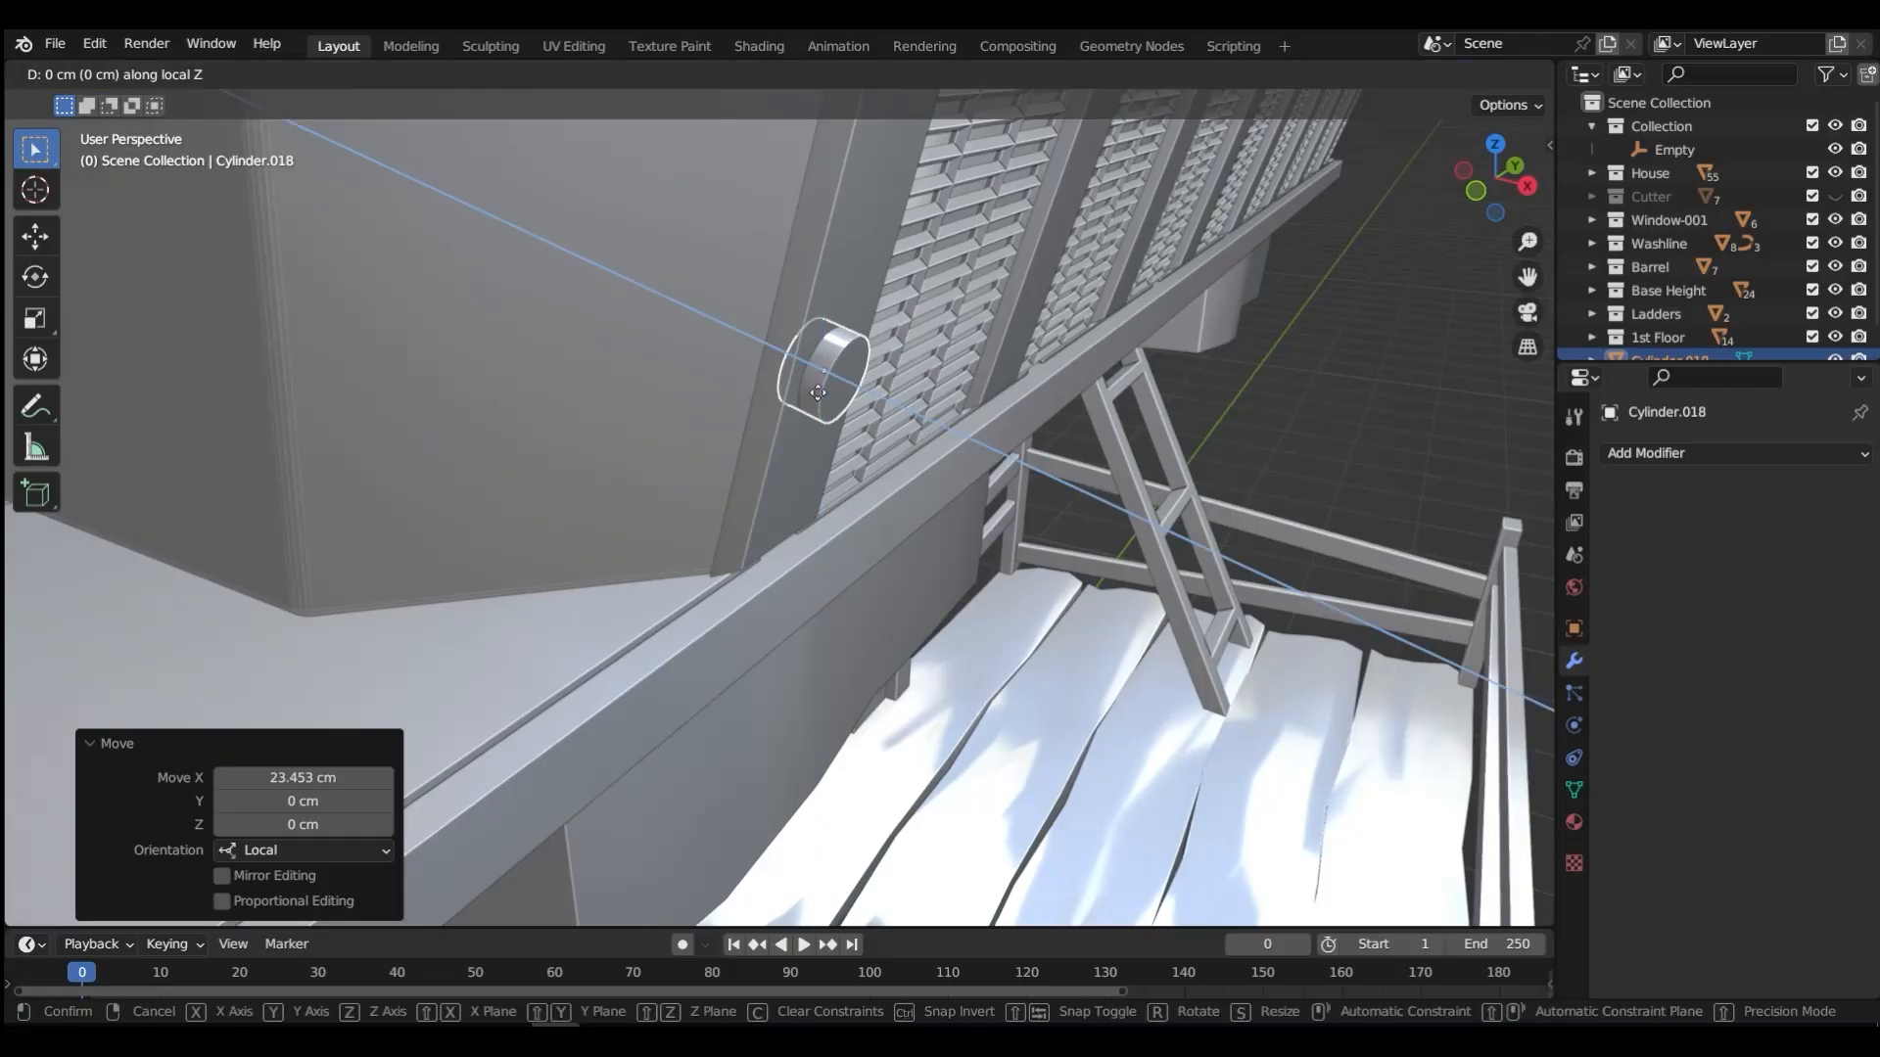
{"action": "left_click", "coordinate": [834, 397]}
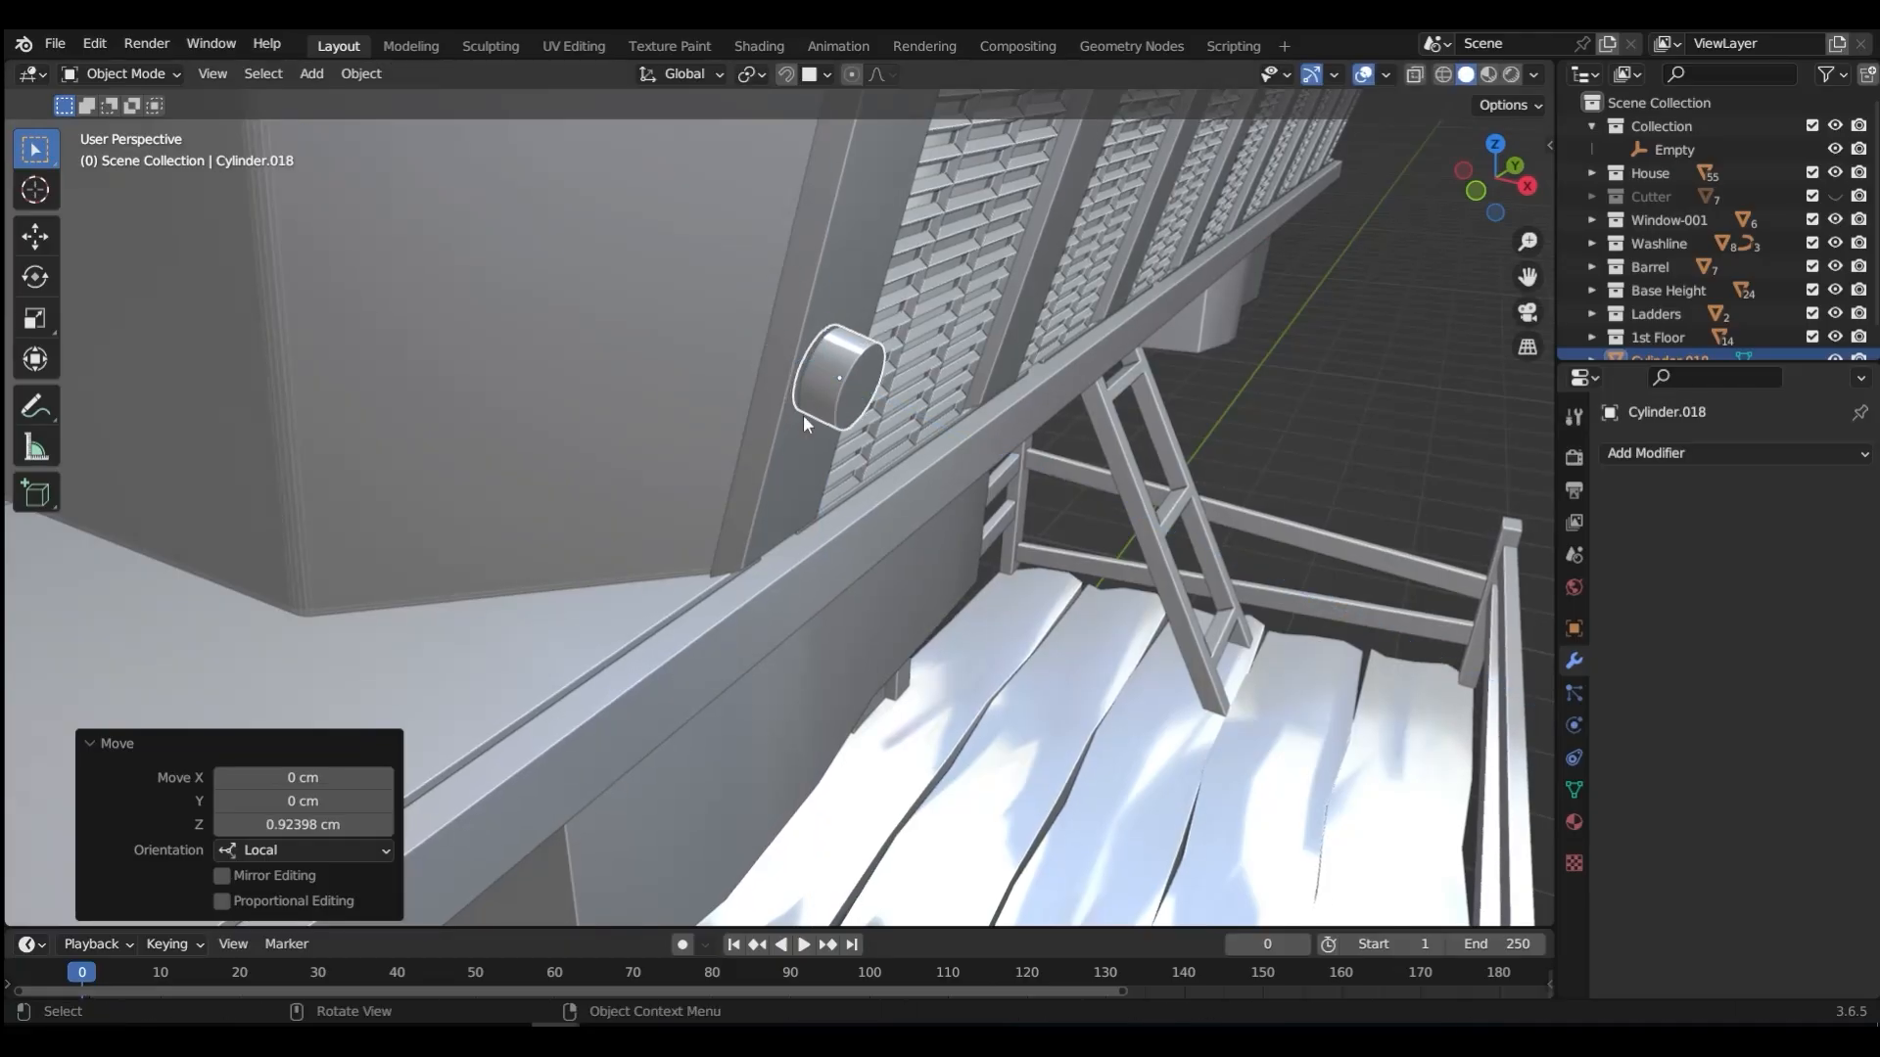
Step: Thin the cylinder by moving its outer end face about -1.52 cm along local Z
{"action": "key", "text": "Tab"}
{"action": "left_click", "coordinate": [847, 390]}
{"action": "left_click", "coordinate": [847, 388]}
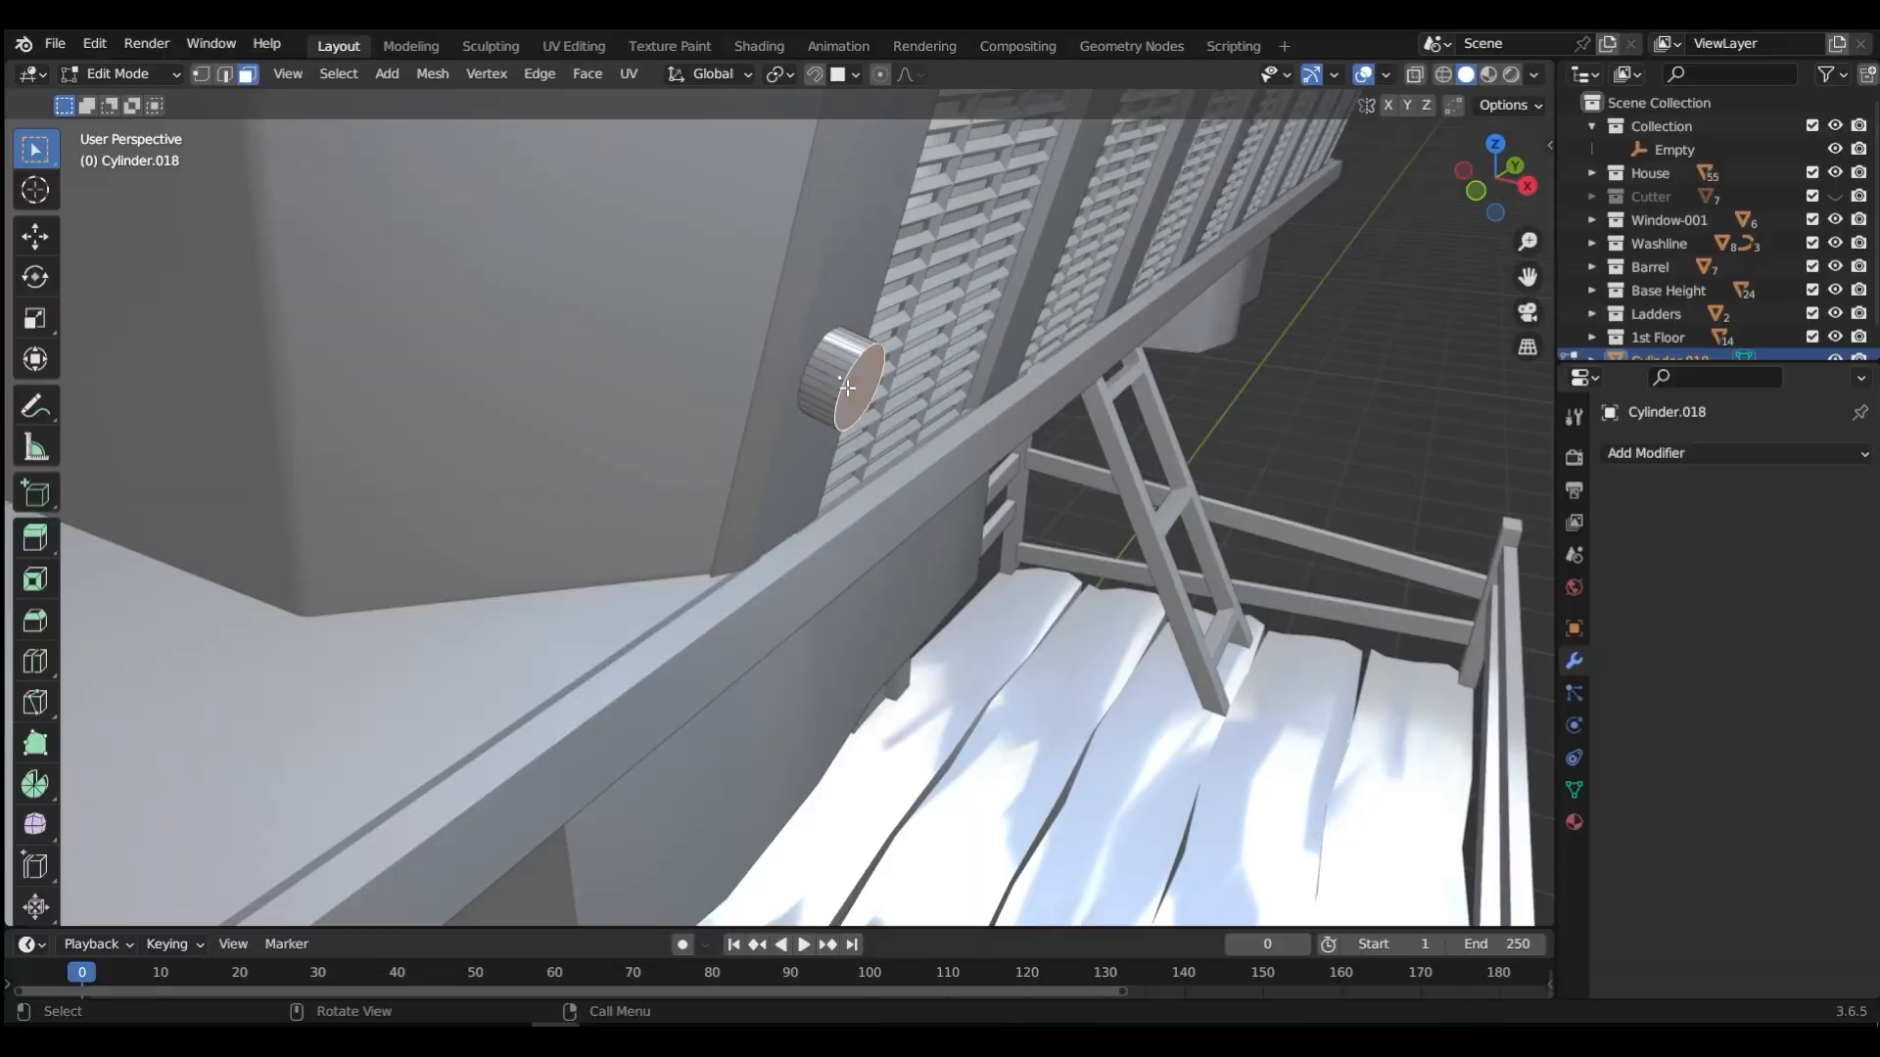
{"action": "key", "text": "g"}
{"action": "key", "text": "z"}
{"action": "key", "text": "z"}
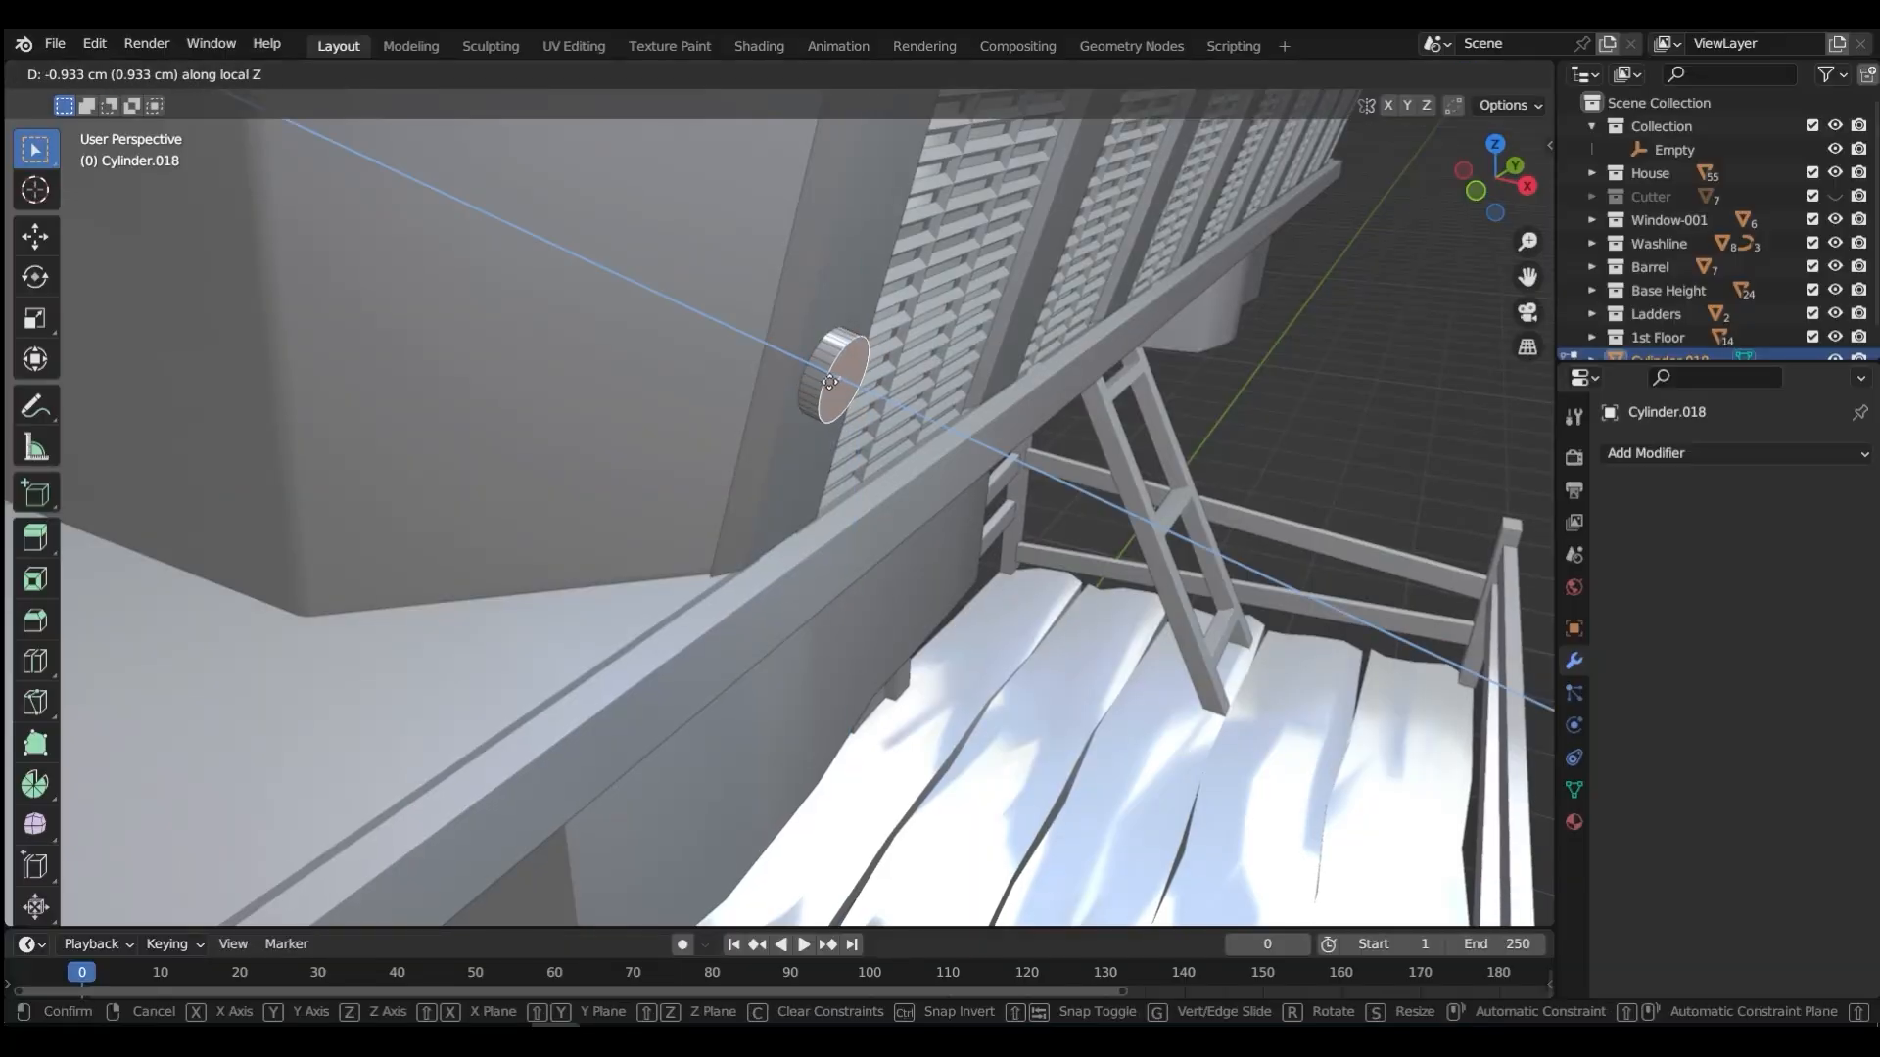
{"action": "left_click", "coordinate": [820, 379]}
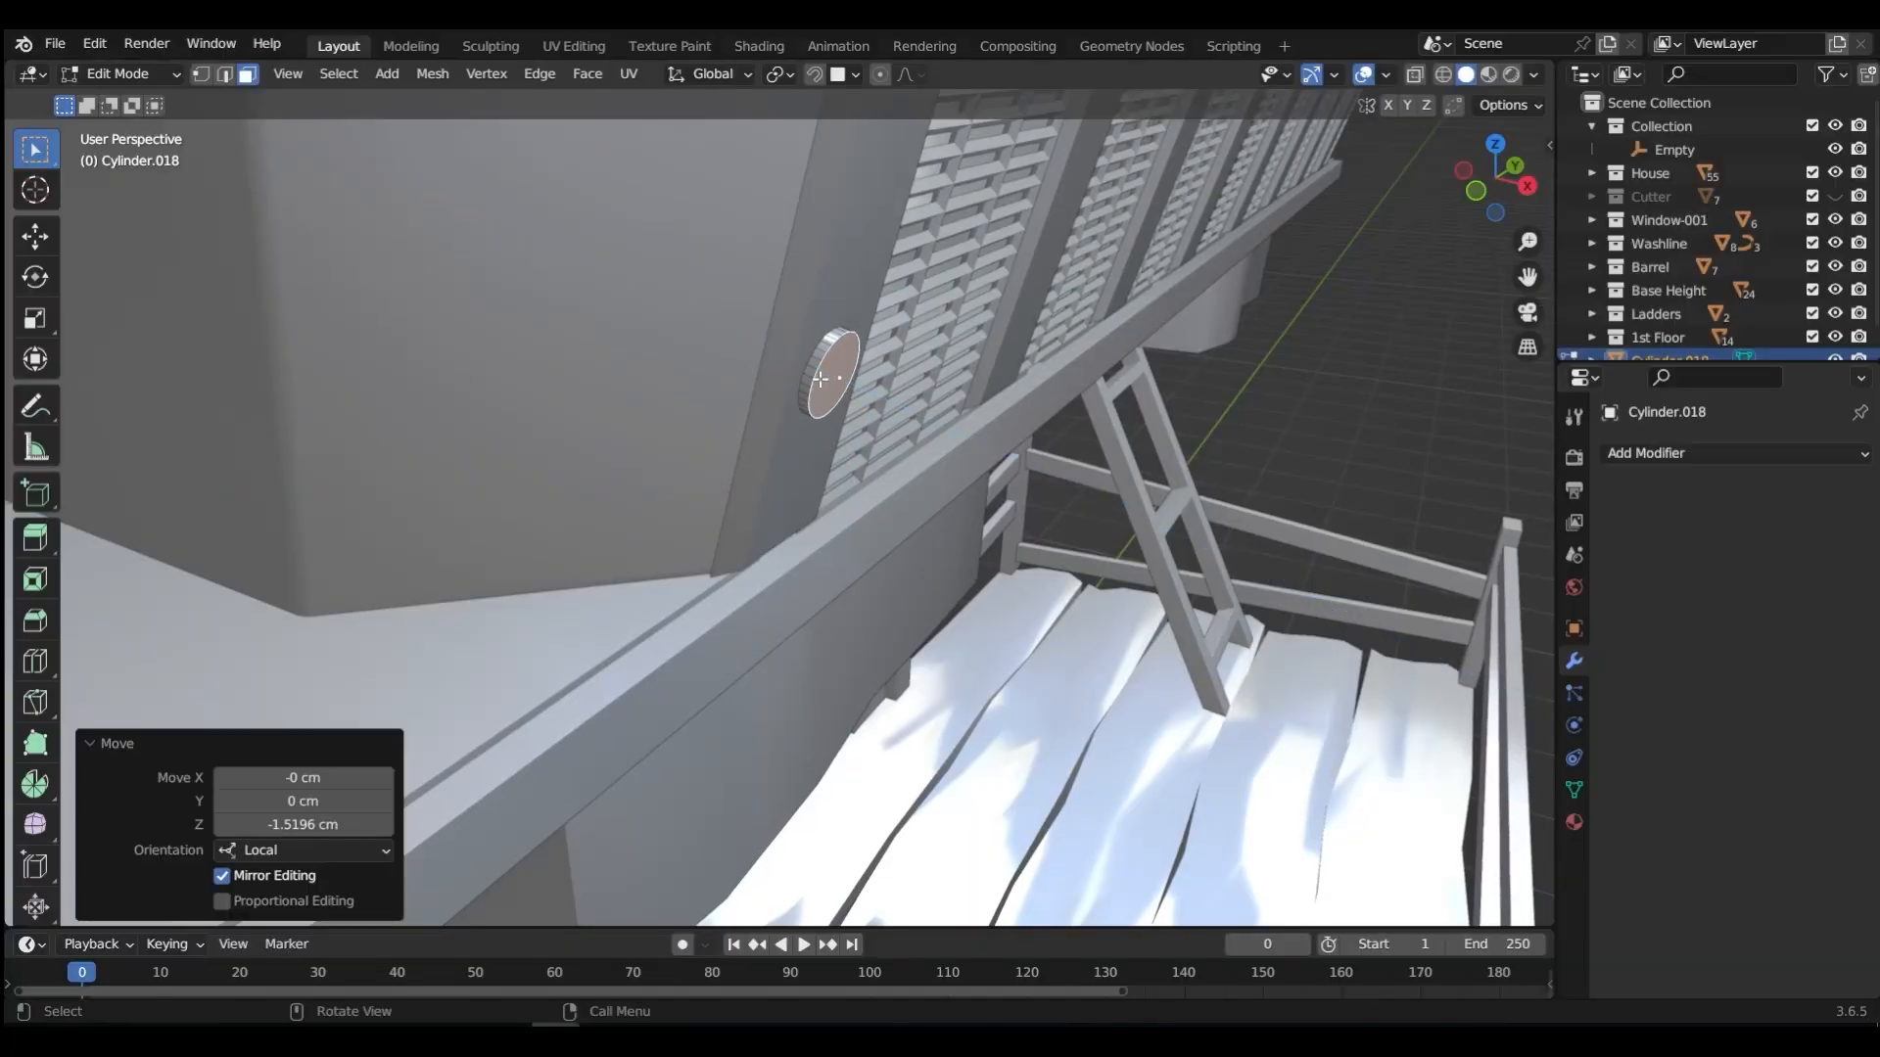
Step: Inset the outer end face about 0.585 cm and extrude it about 0.43 cm inward
{"action": "key", "text": "i"}
{"action": "left_click", "coordinate": [959, 380]}
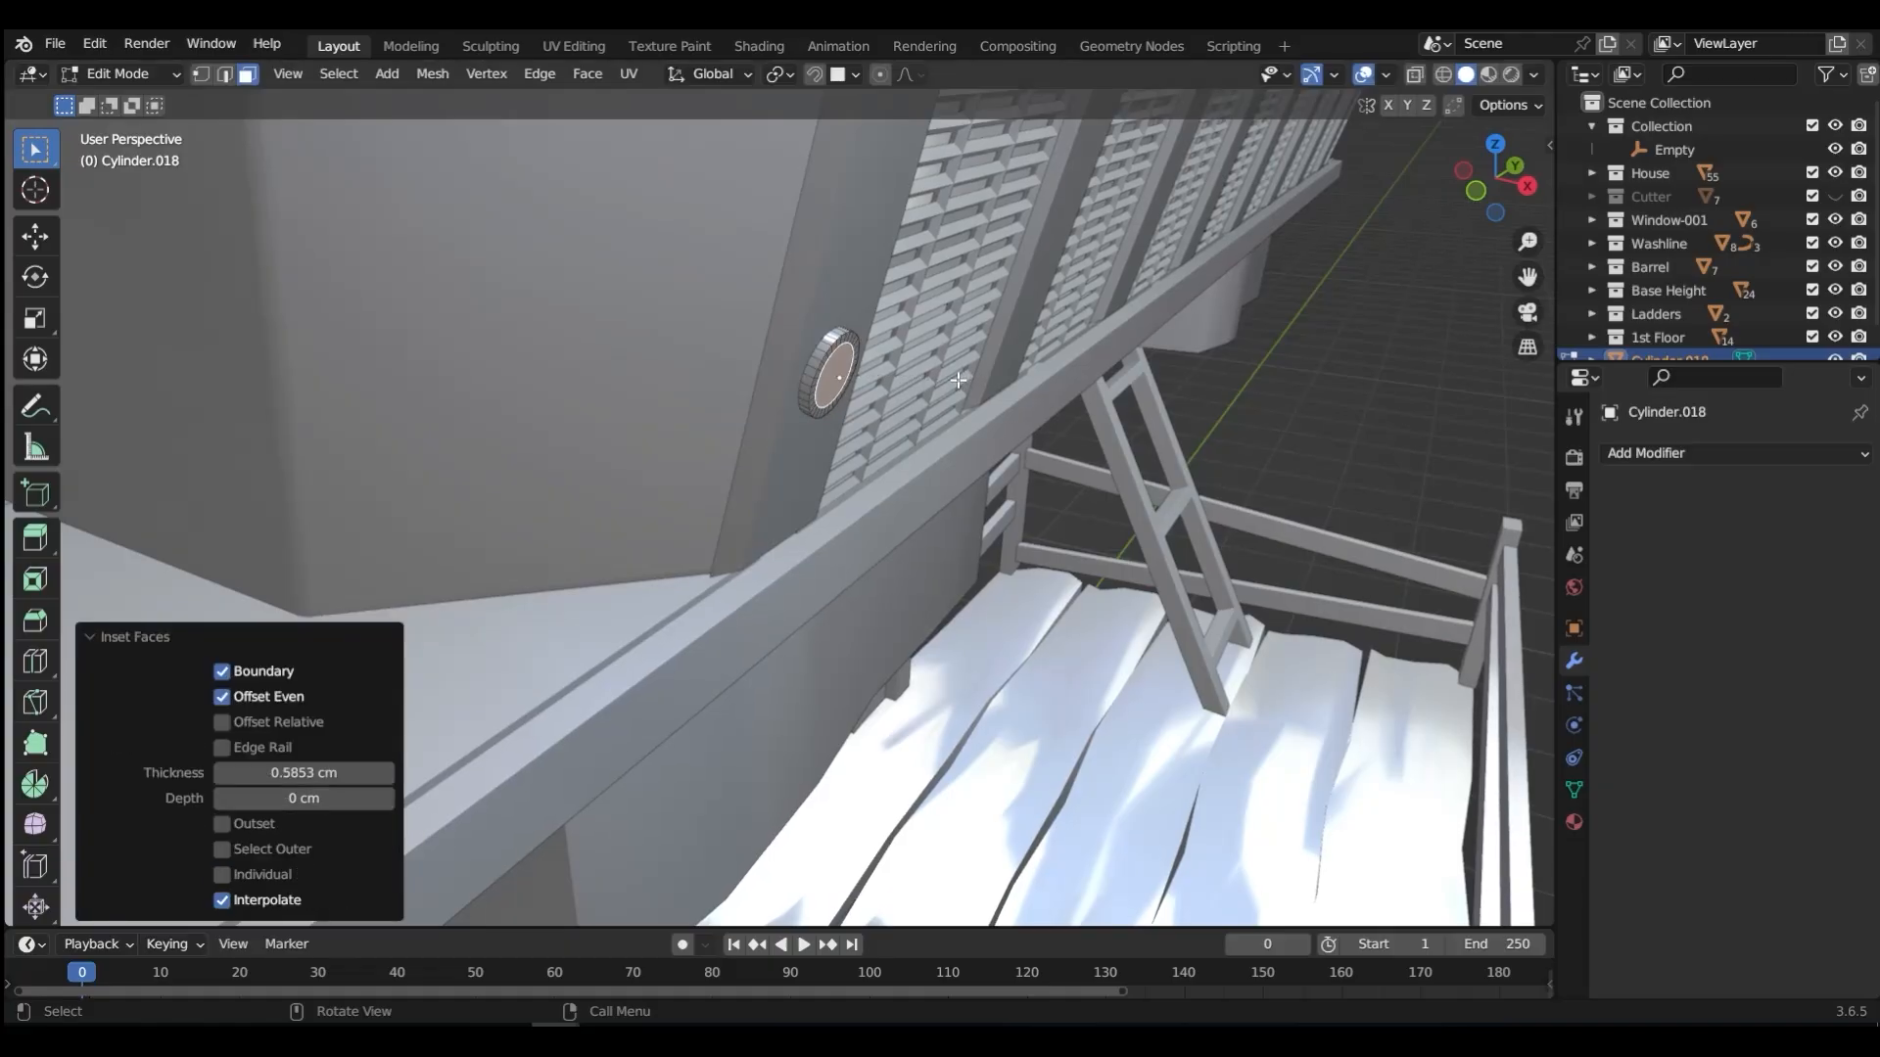
{"action": "key", "text": "e"}
{"action": "left_click", "coordinate": [948, 380]}
{"action": "scroll", "coordinate": [905, 388], "scroll_direction": "up", "scroll_amount": 5}
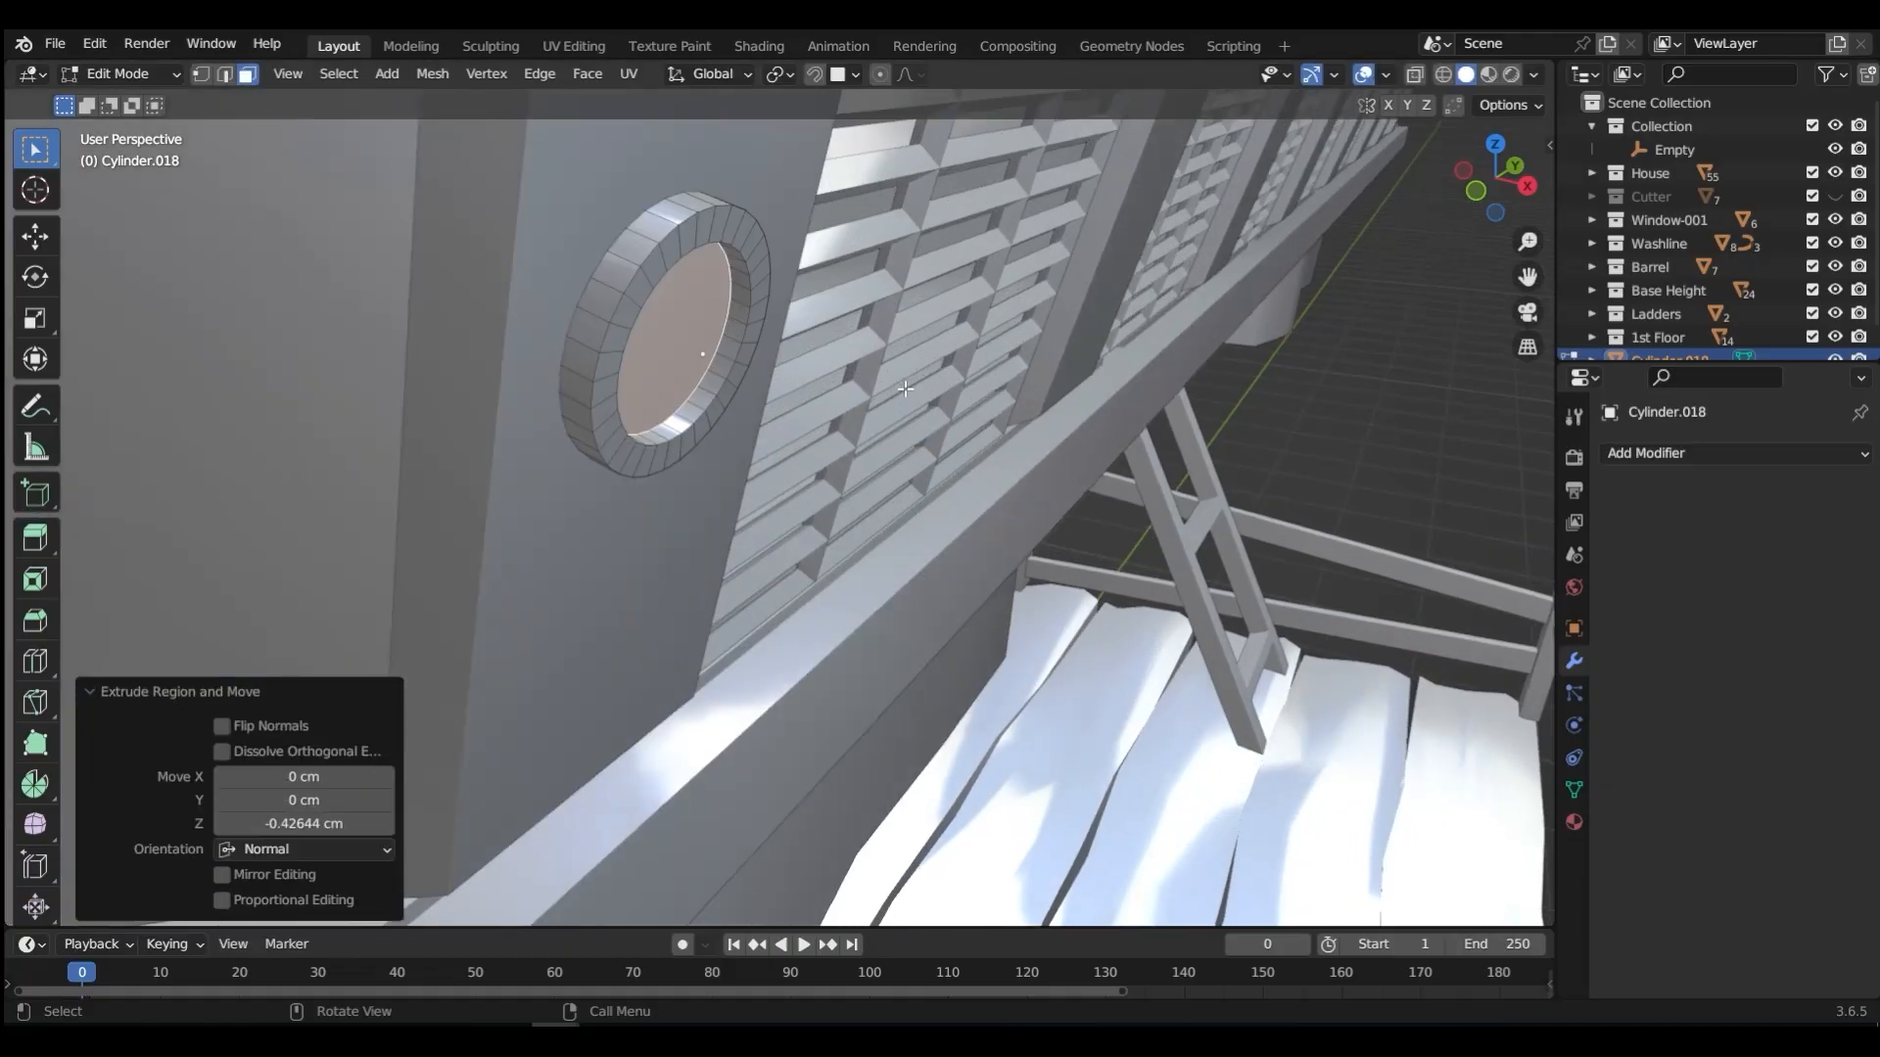
Step: Inset the recessed face about 0.283 cm and extrude it about 1.64 cm outward to form a central tube
{"action": "key", "text": "i"}
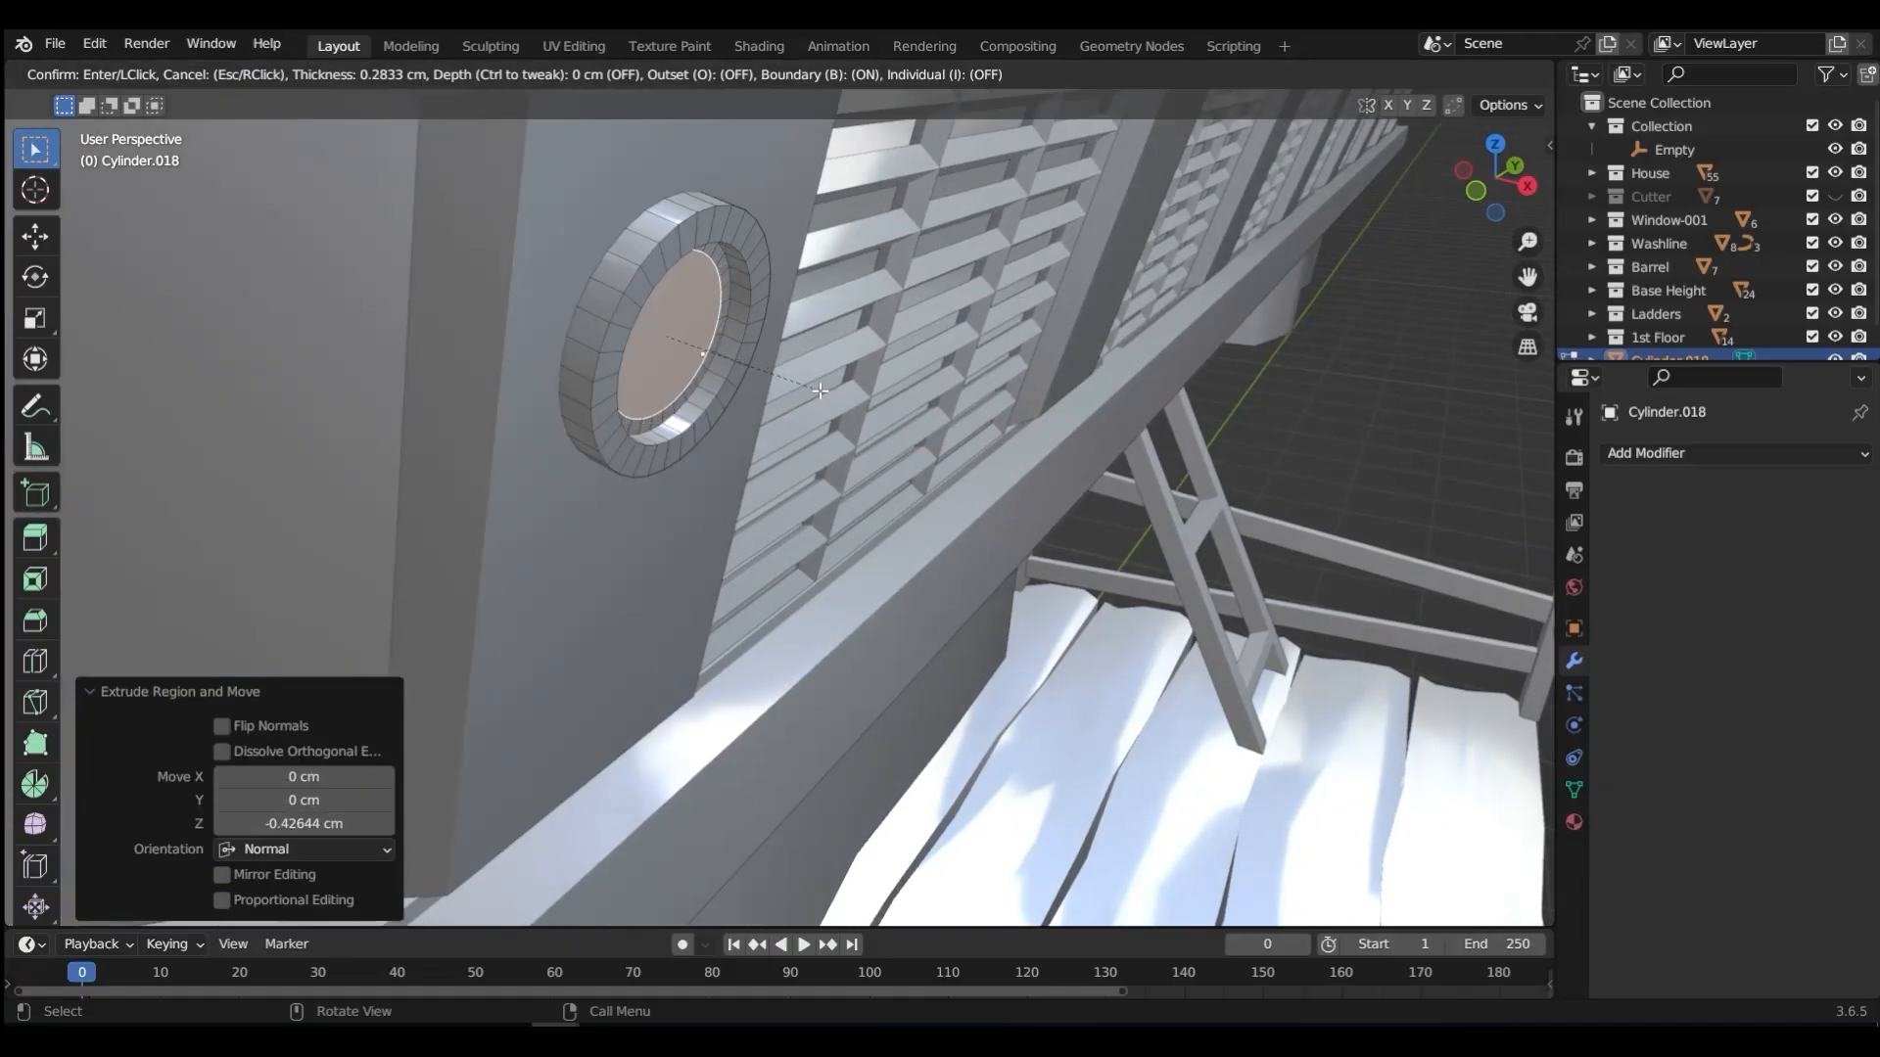
{"action": "left_click", "coordinate": [821, 391]}
{"action": "key", "text": "e"}
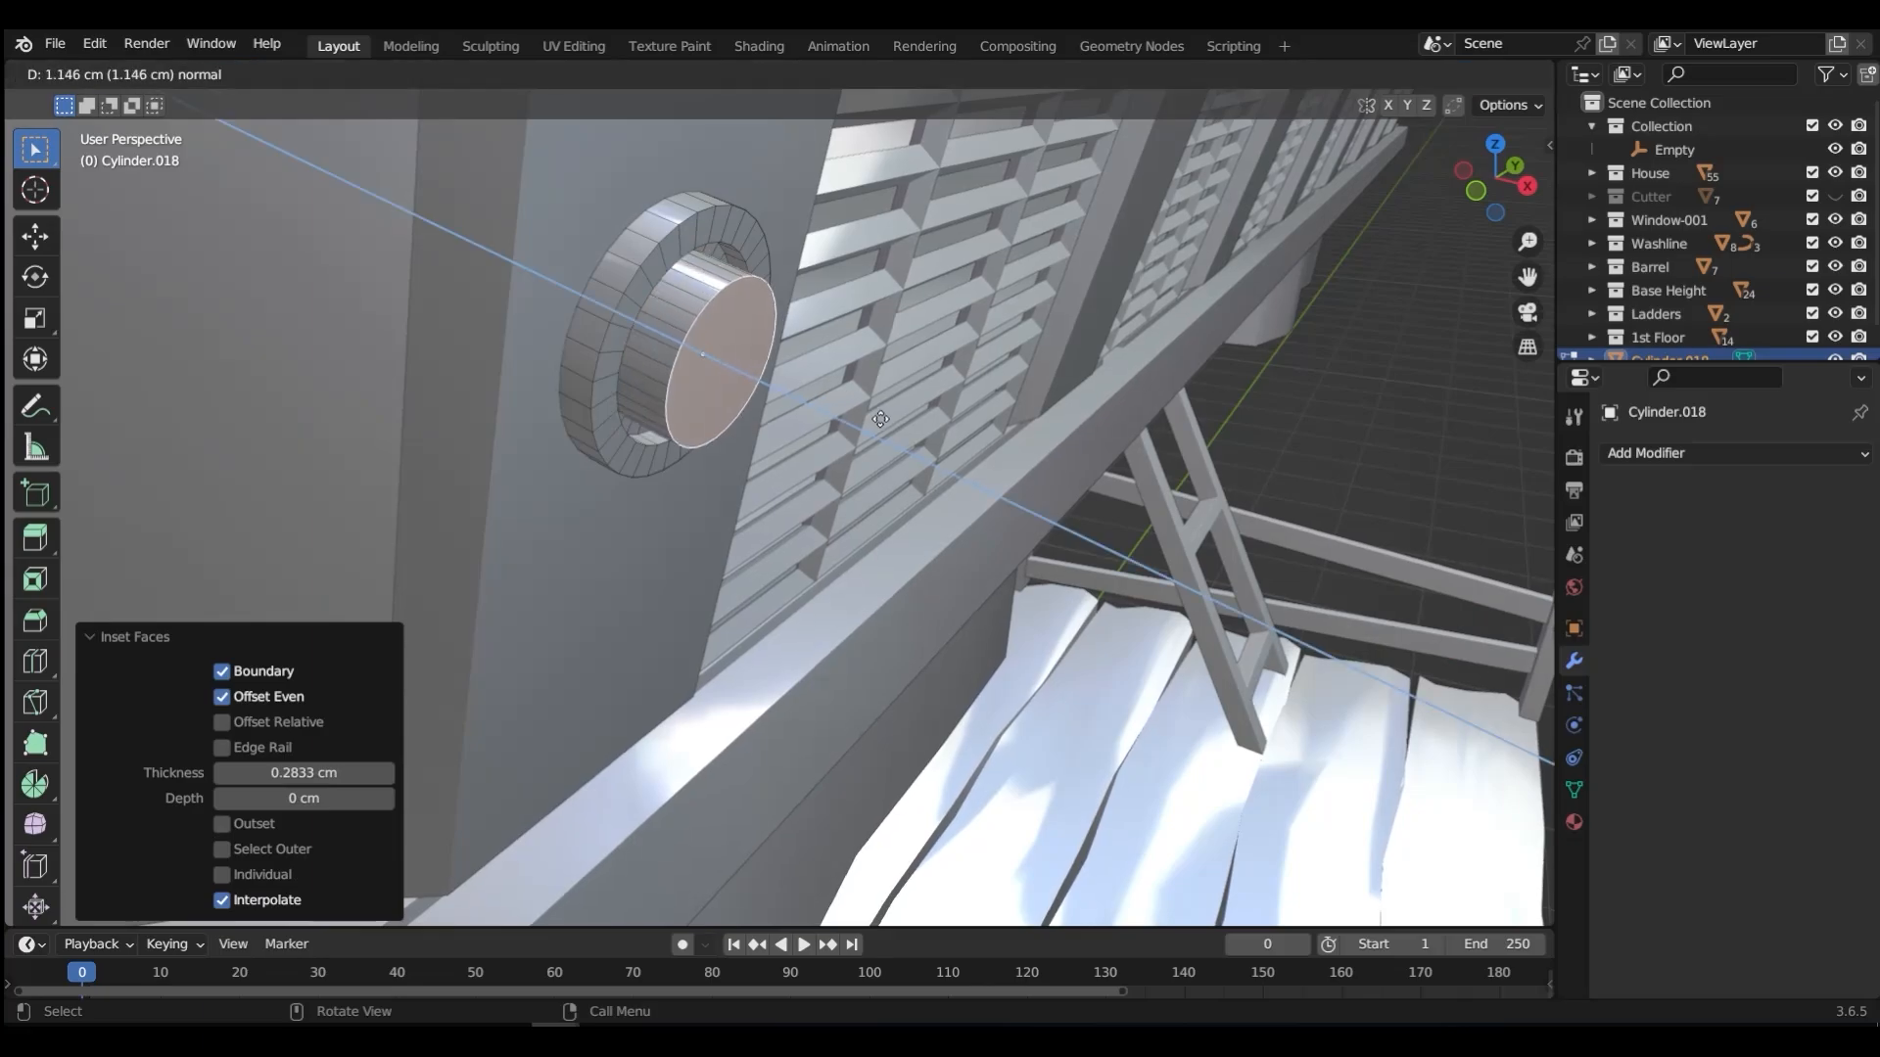
{"action": "left_click", "coordinate": [923, 429]}
Step: Inset the tube's end face about 0.328 cm and extrude it about 0.77 cm inward to hollow the tube
{"action": "key", "text": "i"}
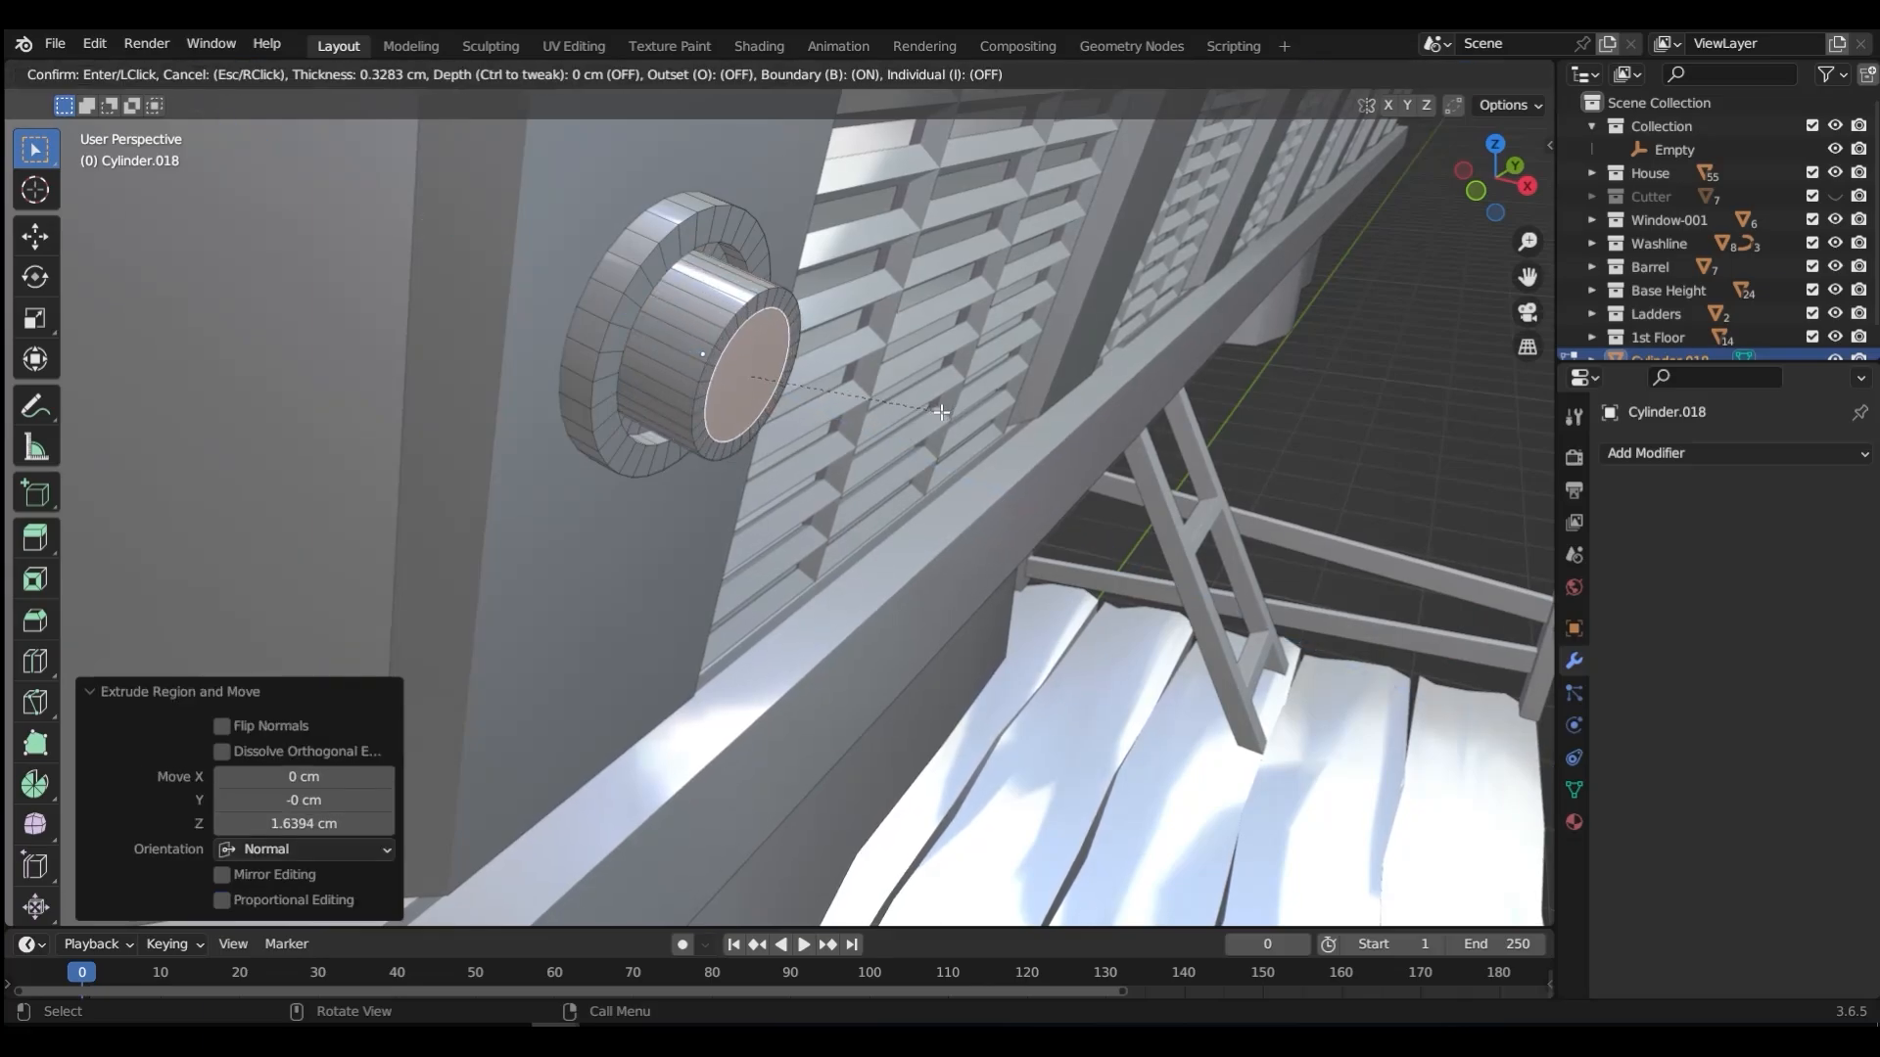
{"action": "left_click", "coordinate": [941, 412]}
{"action": "key", "text": "e"}
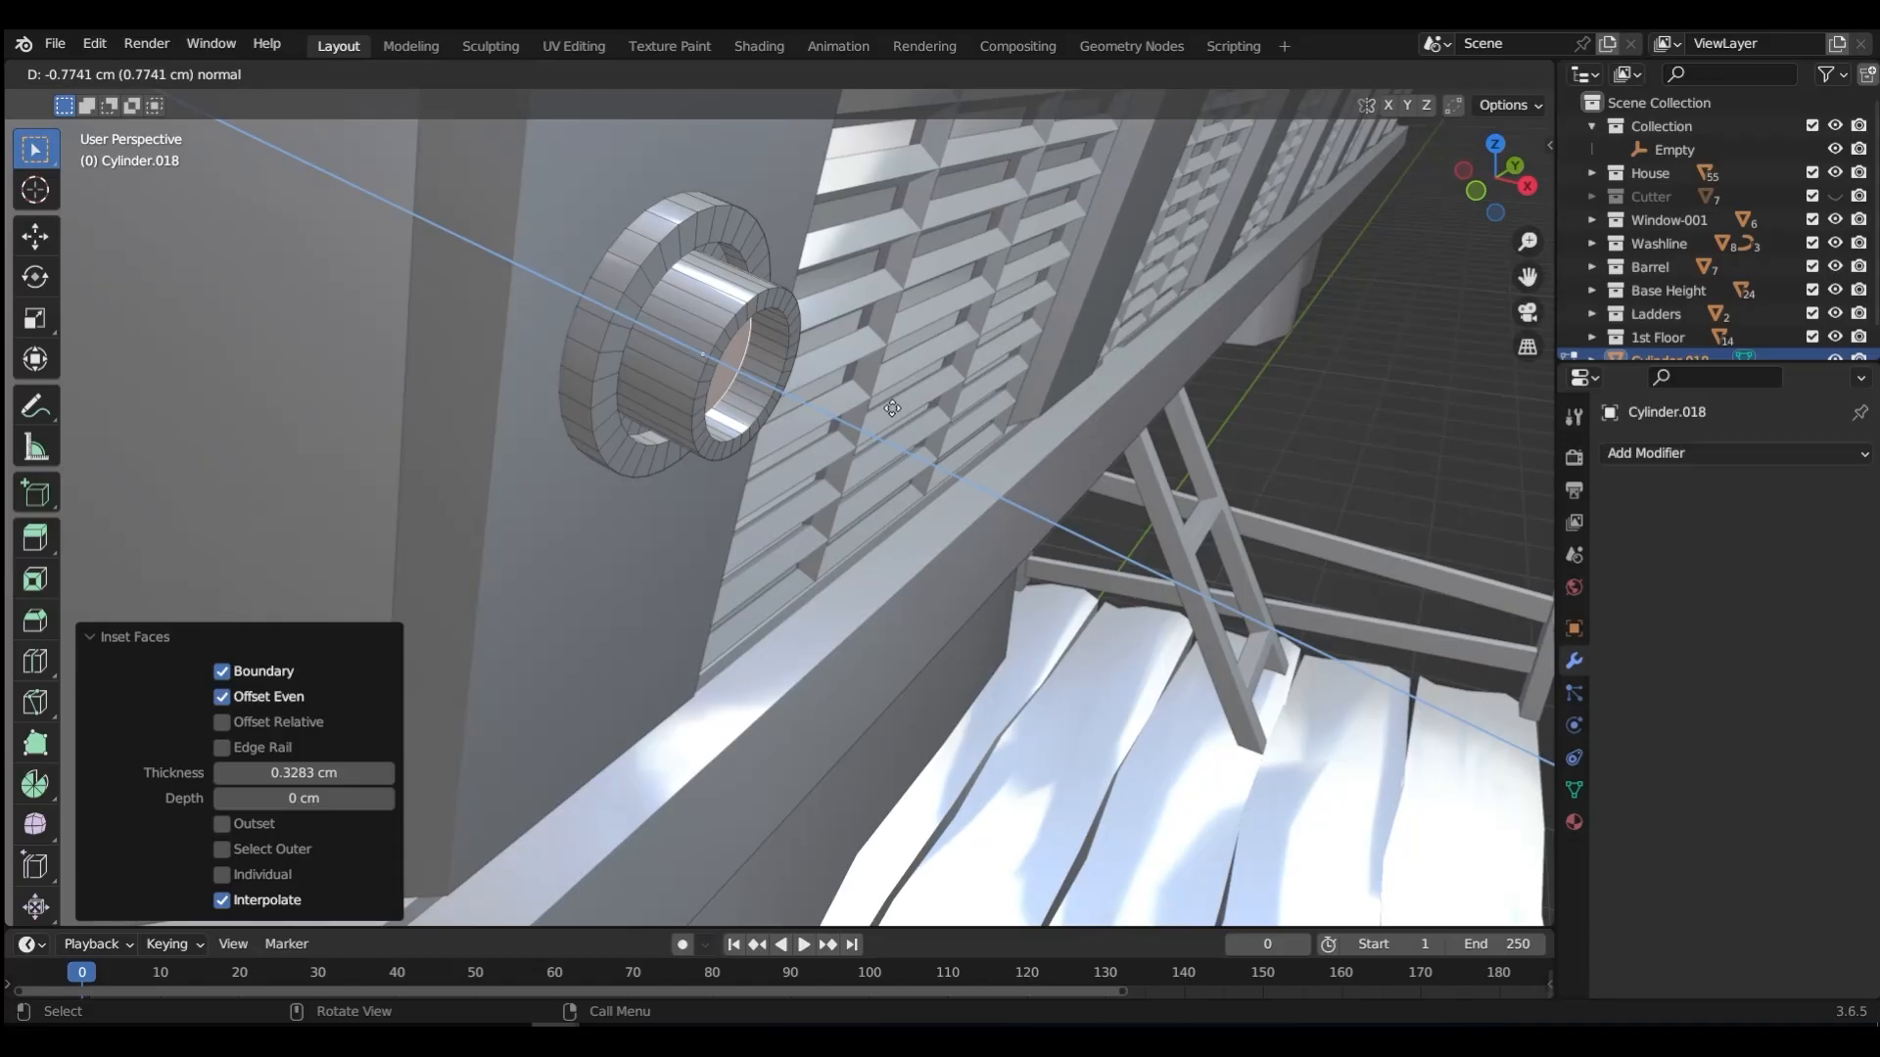
{"action": "left_click", "coordinate": [893, 409]}
Step: Bevel the rim edge loops of the flange and tube with a width of about 0.092 cm and 3 segments
{"action": "key", "text": "Tab"}
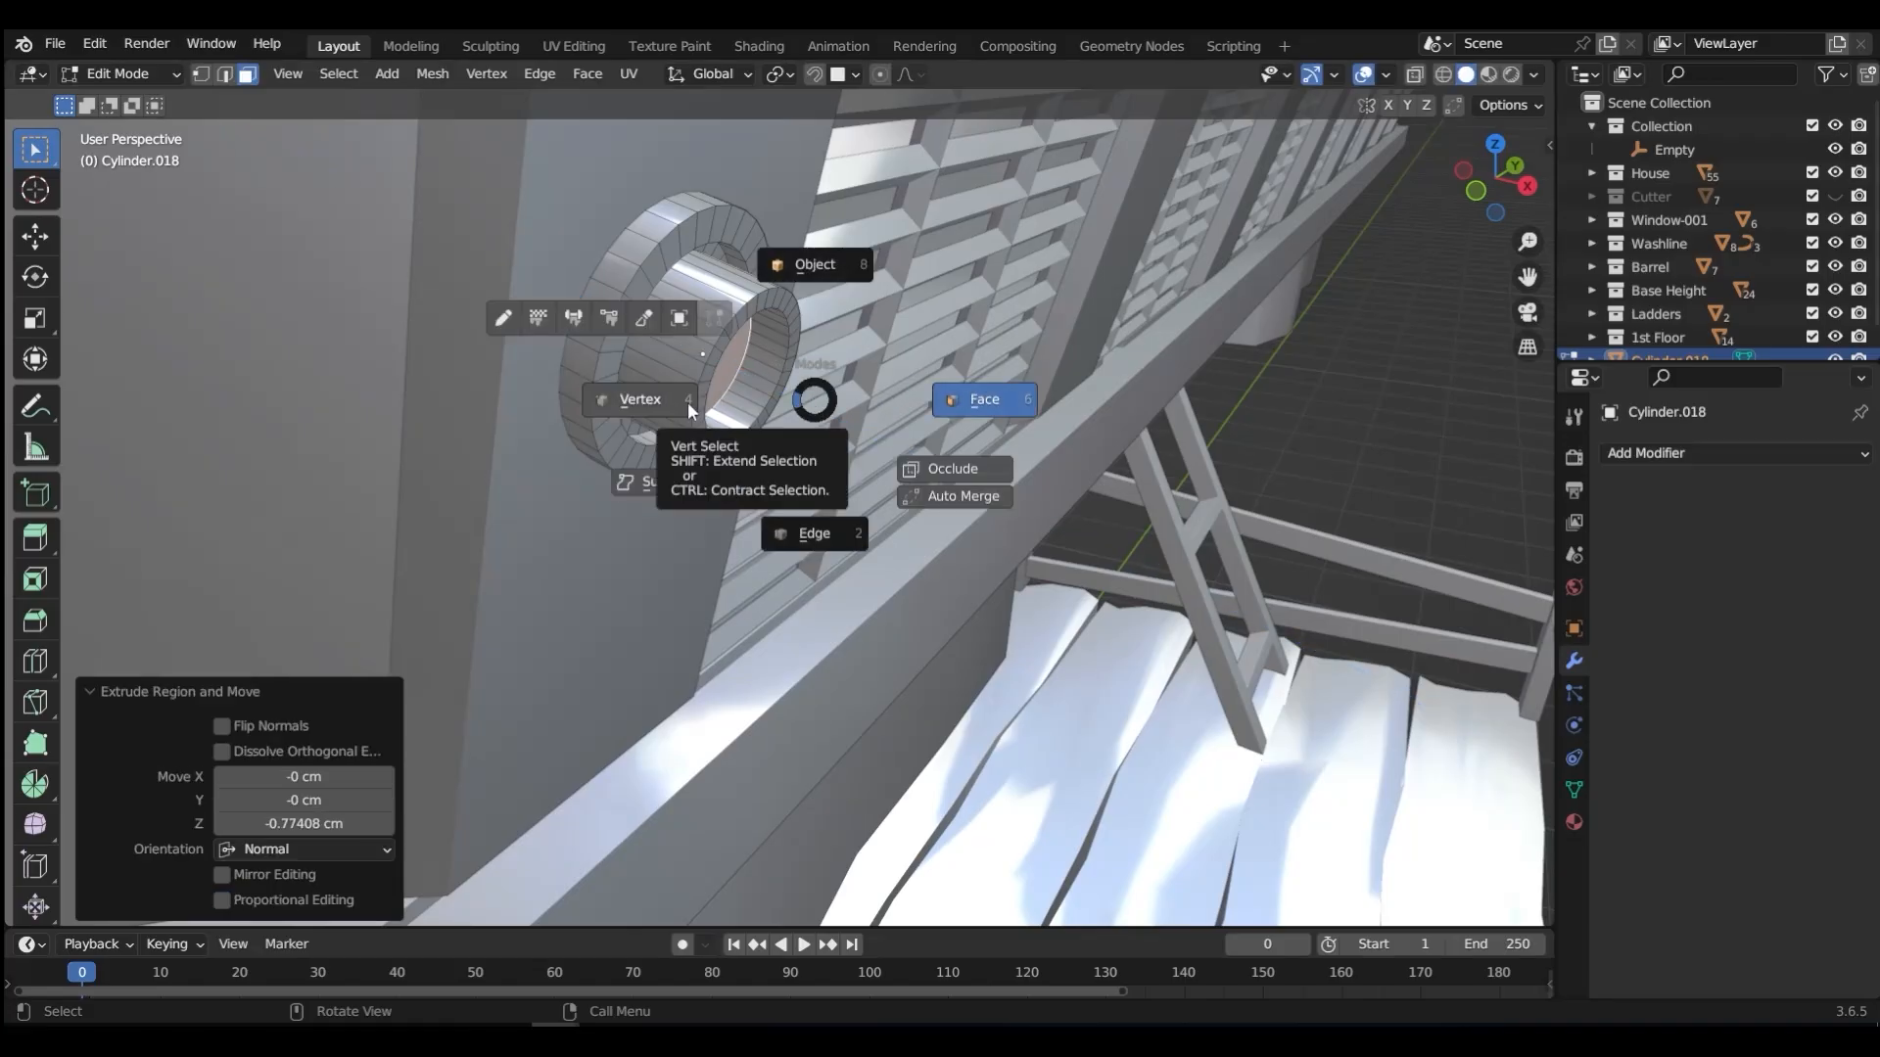
{"action": "left_click", "coordinate": [812, 534]}
{"action": "left_click", "coordinate": [610, 313], "text": "alt"}
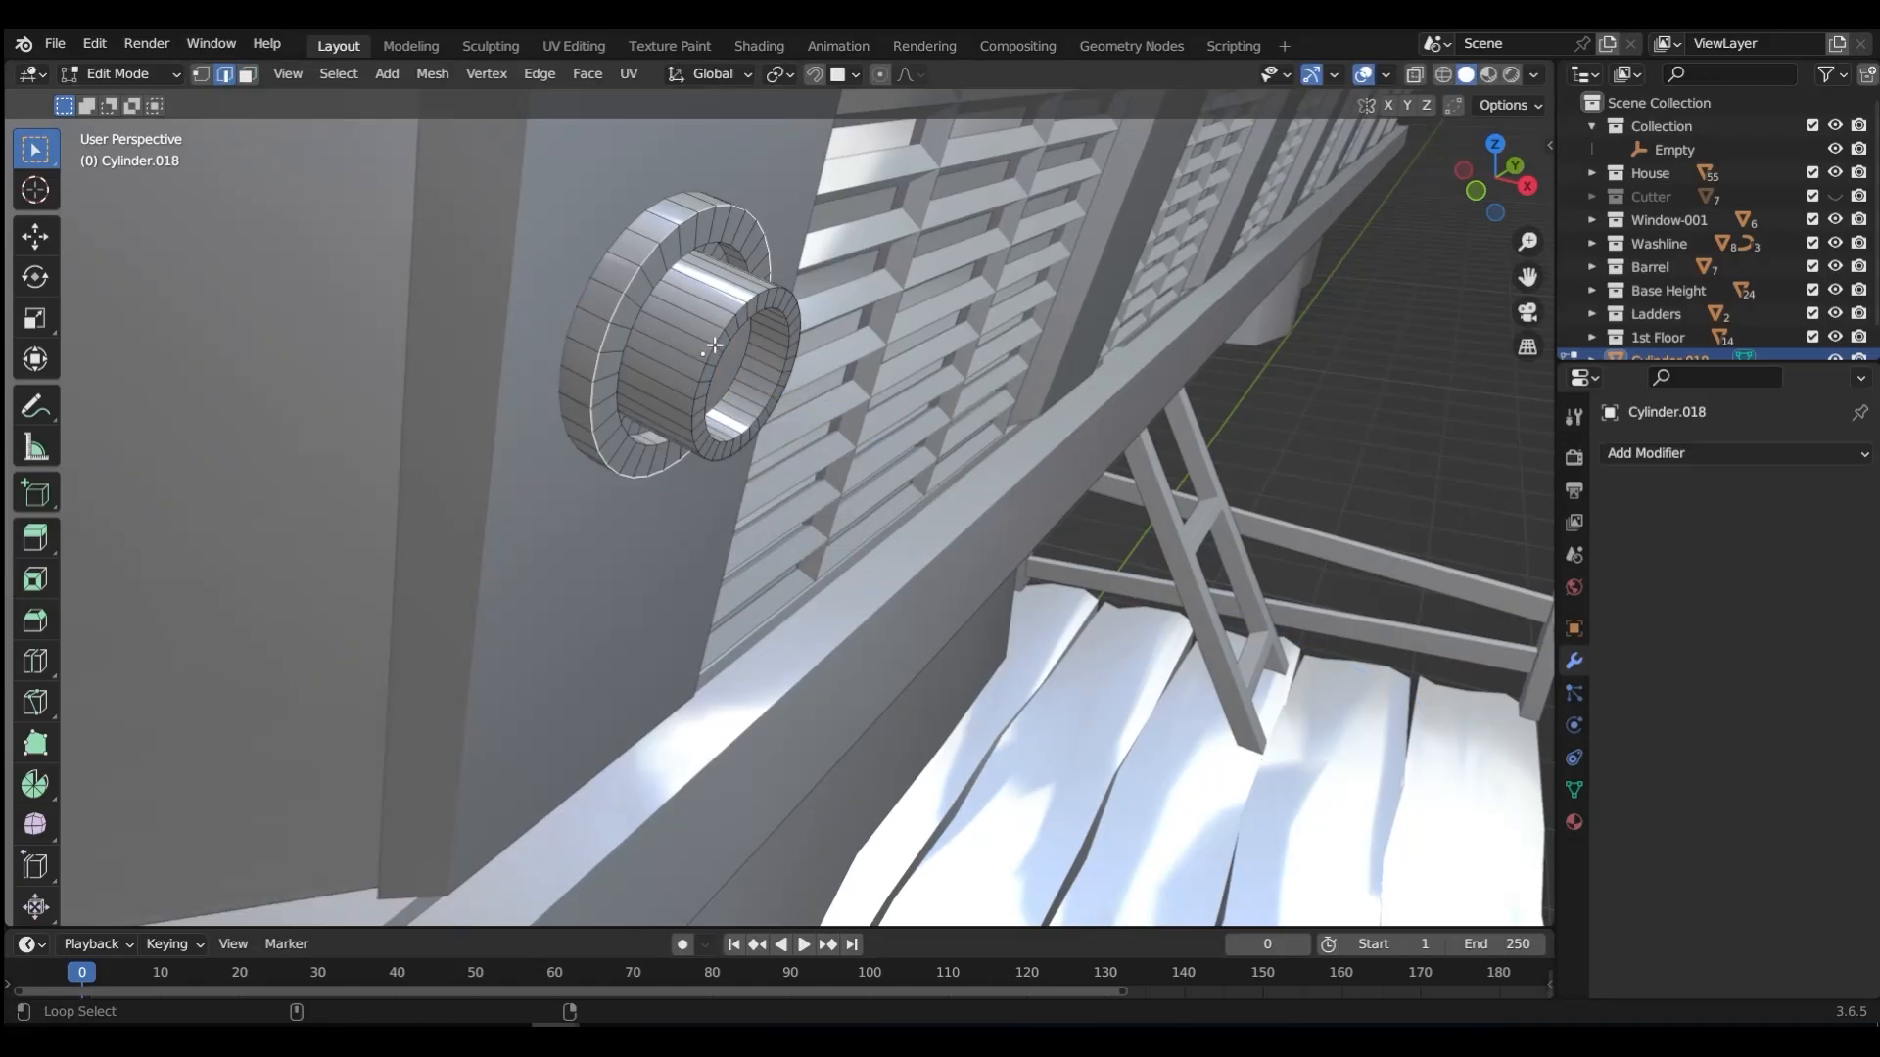
{"action": "left_click", "coordinate": [632, 285], "text": "alt"}
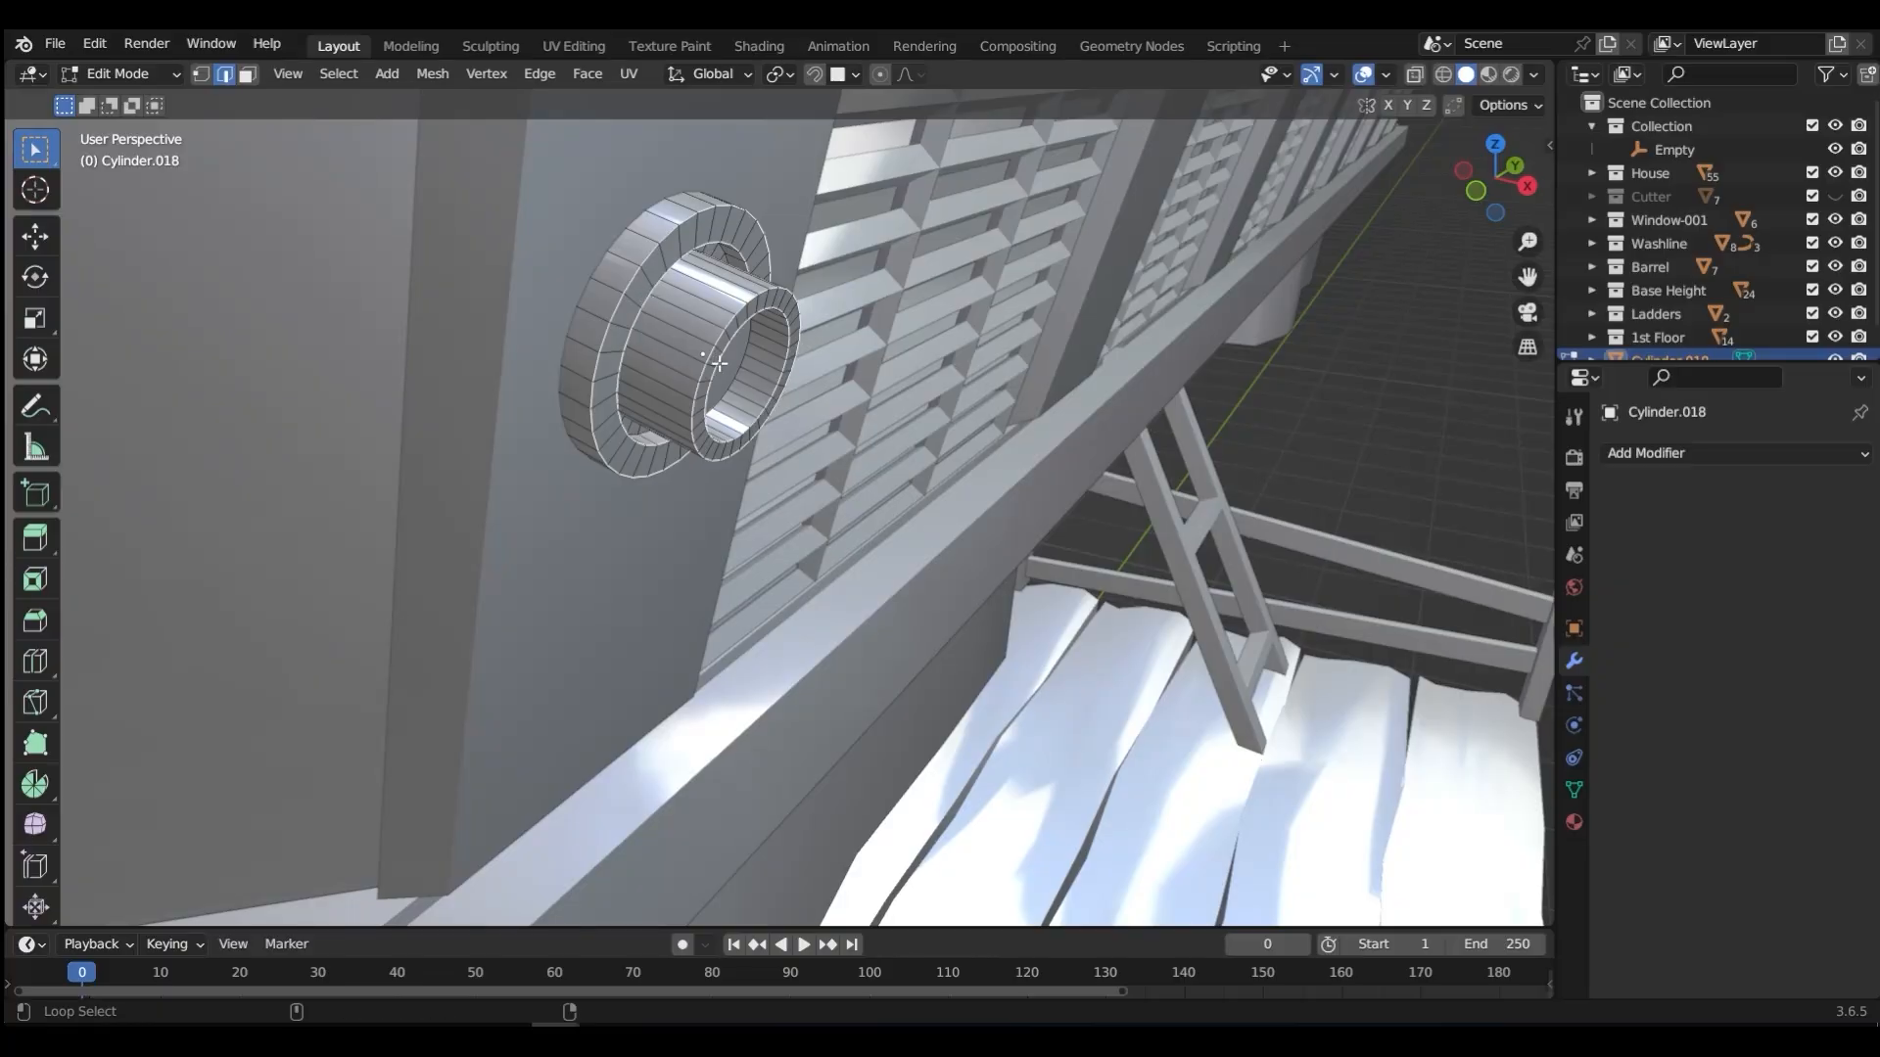
{"action": "key", "text": "ctrl+b"}
{"action": "scroll", "coordinate": [749, 387], "scroll_direction": "up", "scroll_amount": 2}
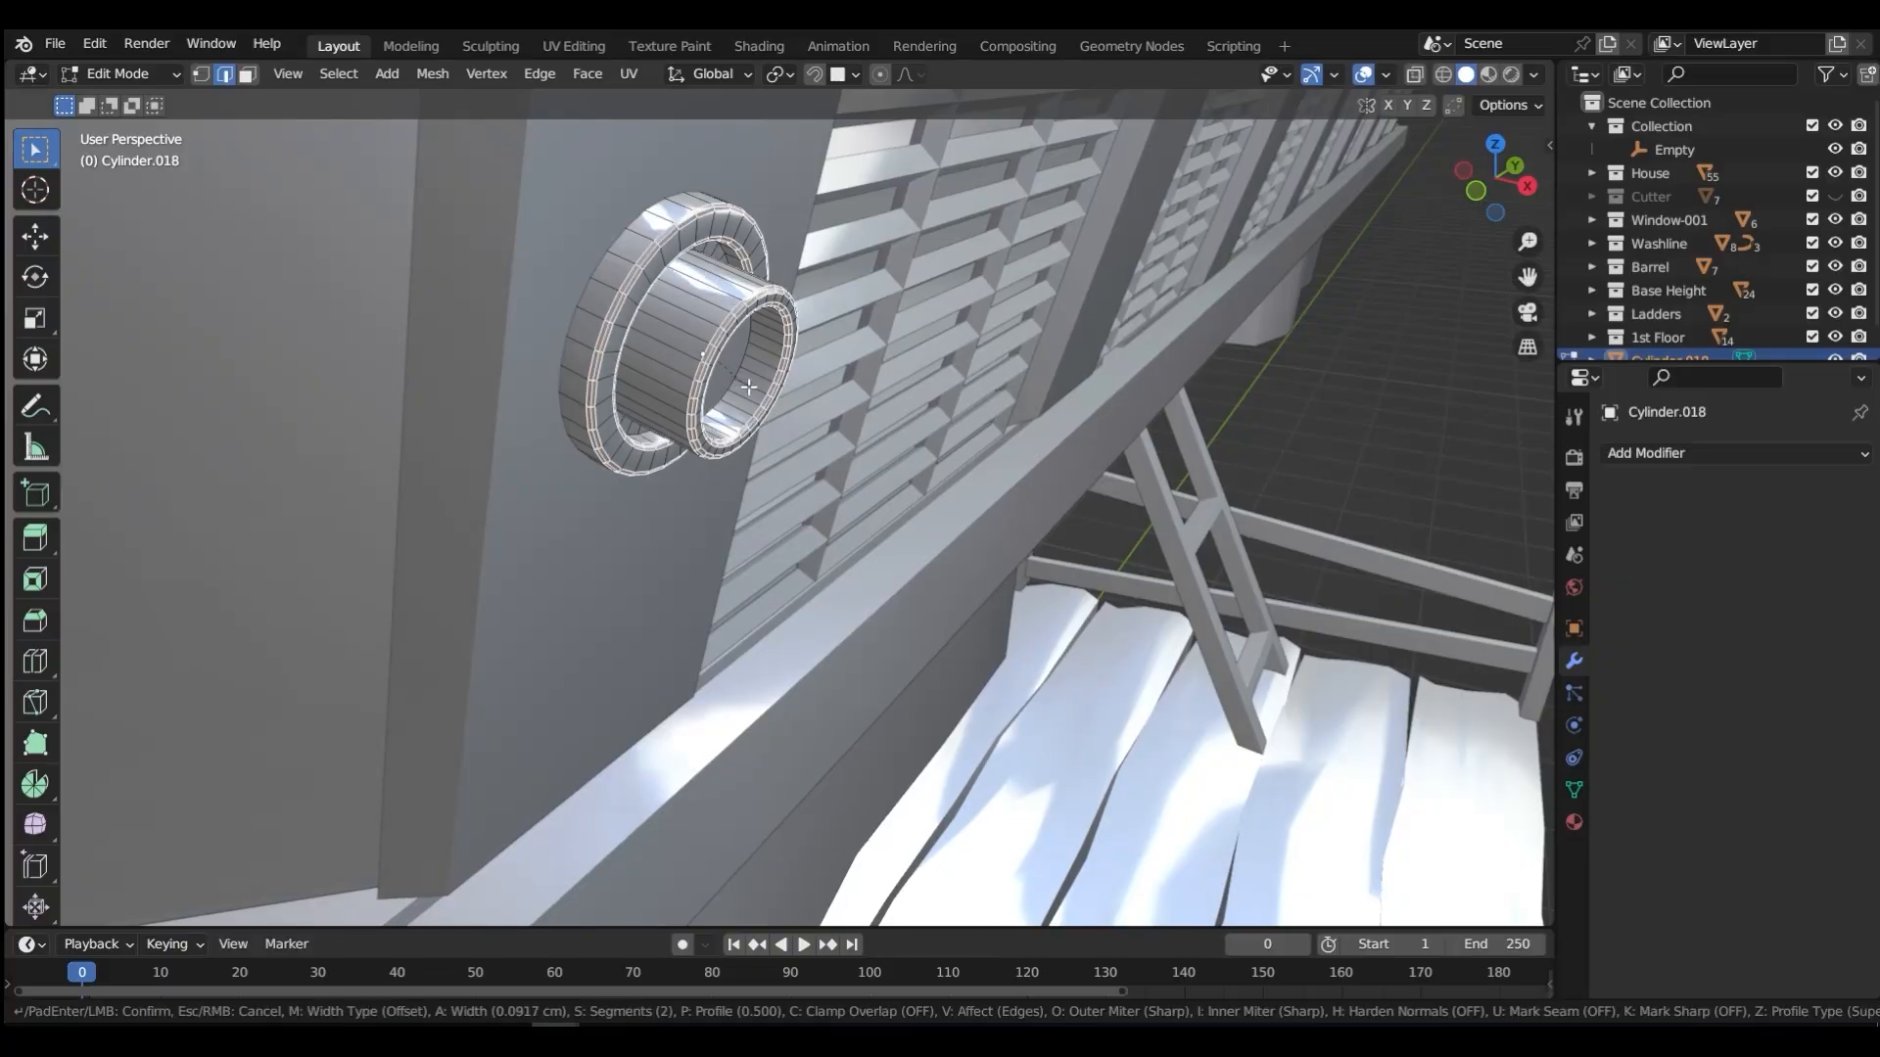
{"action": "left_click", "coordinate": [749, 387]}
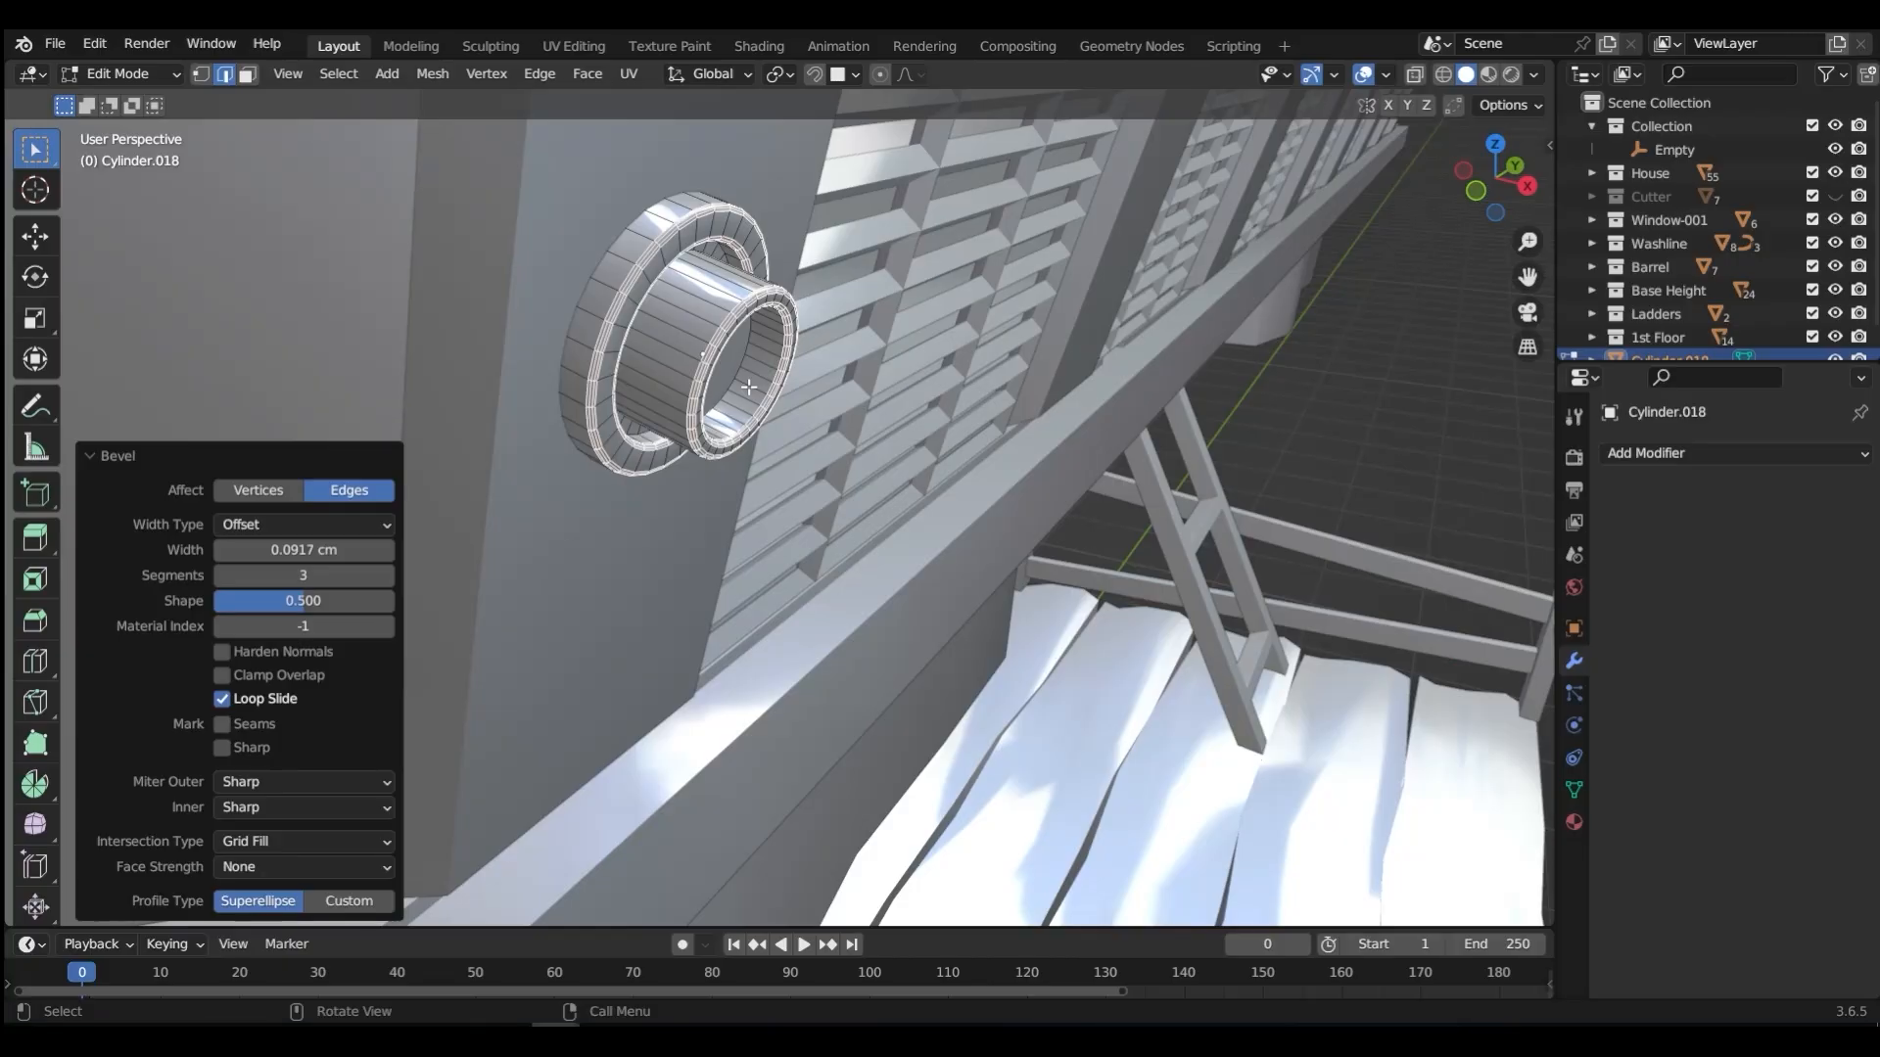
Step: Select the tube's recessed end face in face mode and return to Object Mode
{"action": "key", "text": "Tab"}
{"action": "left_click", "coordinate": [783, 380]}
{"action": "left_click", "coordinate": [723, 360]}
{"action": "mouse_move", "coordinate": [726, 360]}
{"action": "middle_mouse_down"}
{"action": "mouse_move", "coordinate": [674, 348]}
{"action": "mouse_move", "coordinate": [691, 357]}
{"action": "middle_mouse_up"}
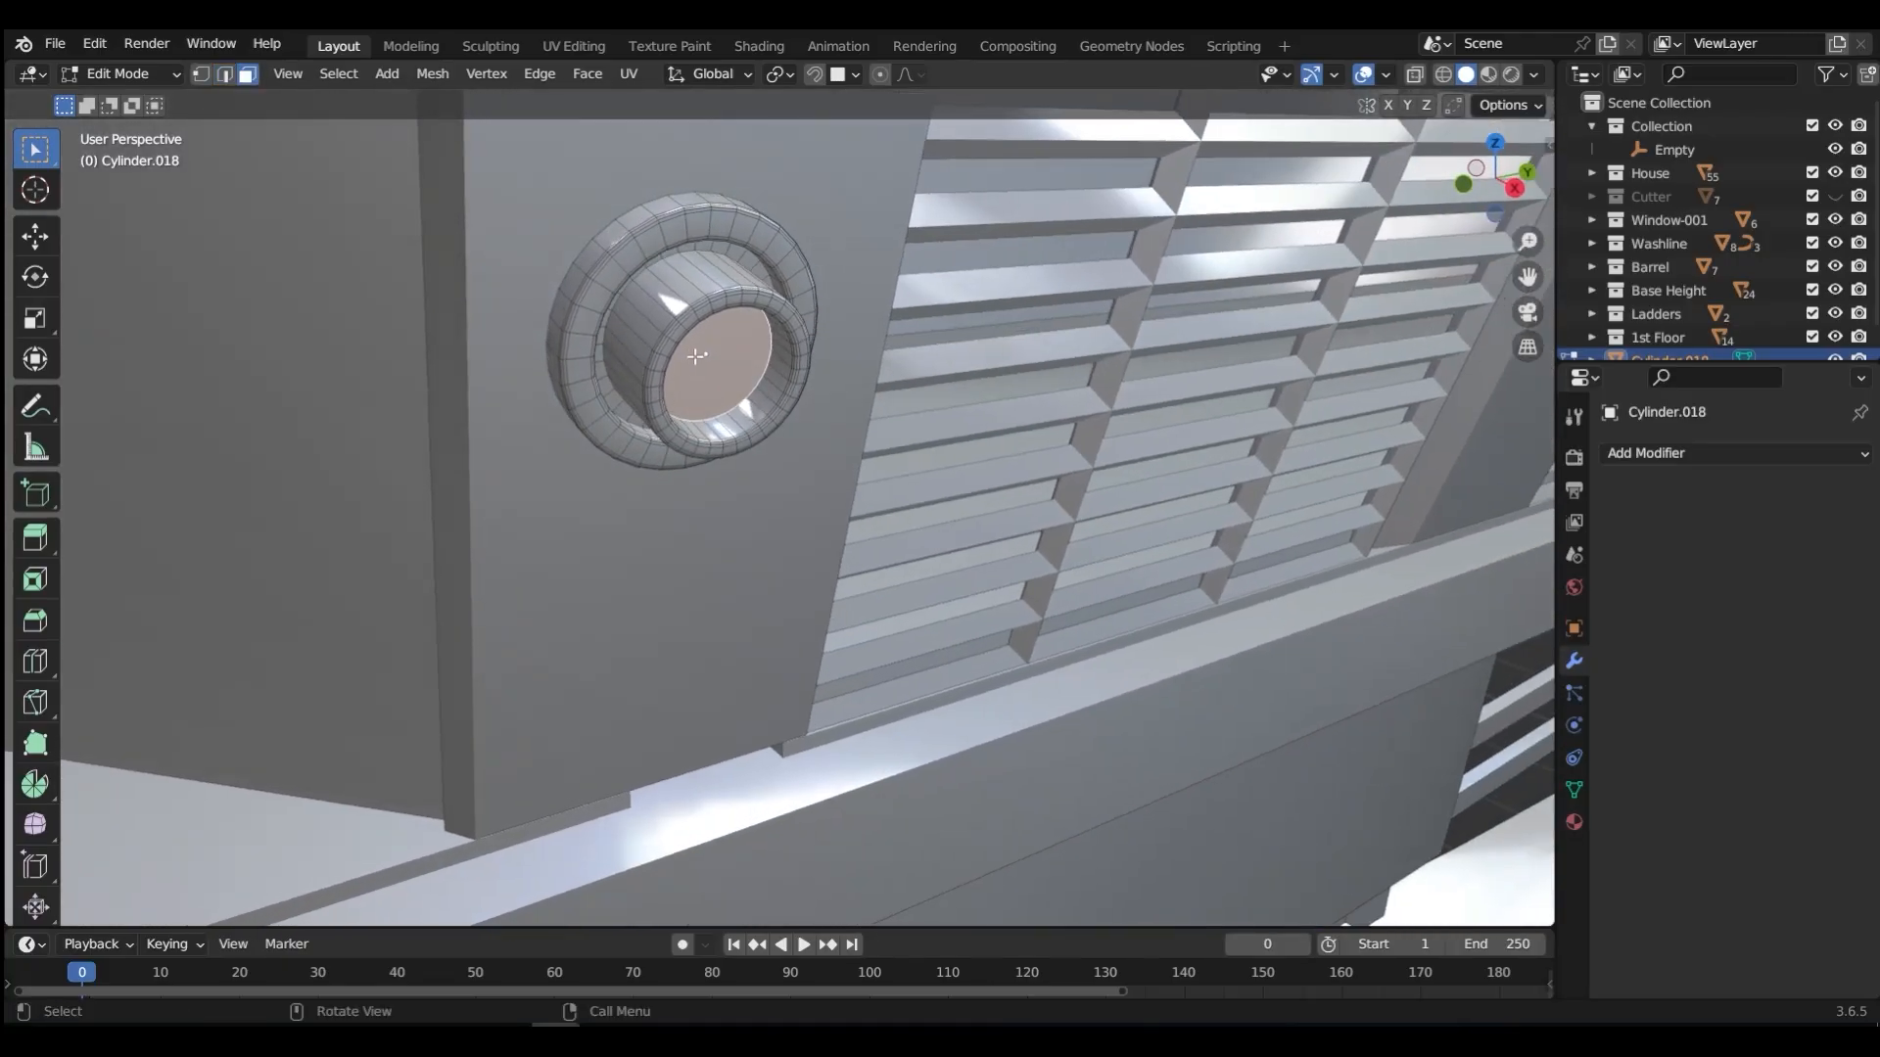
{"action": "key", "text": "Tab"}
{"action": "left_click", "coordinate": [703, 252]}
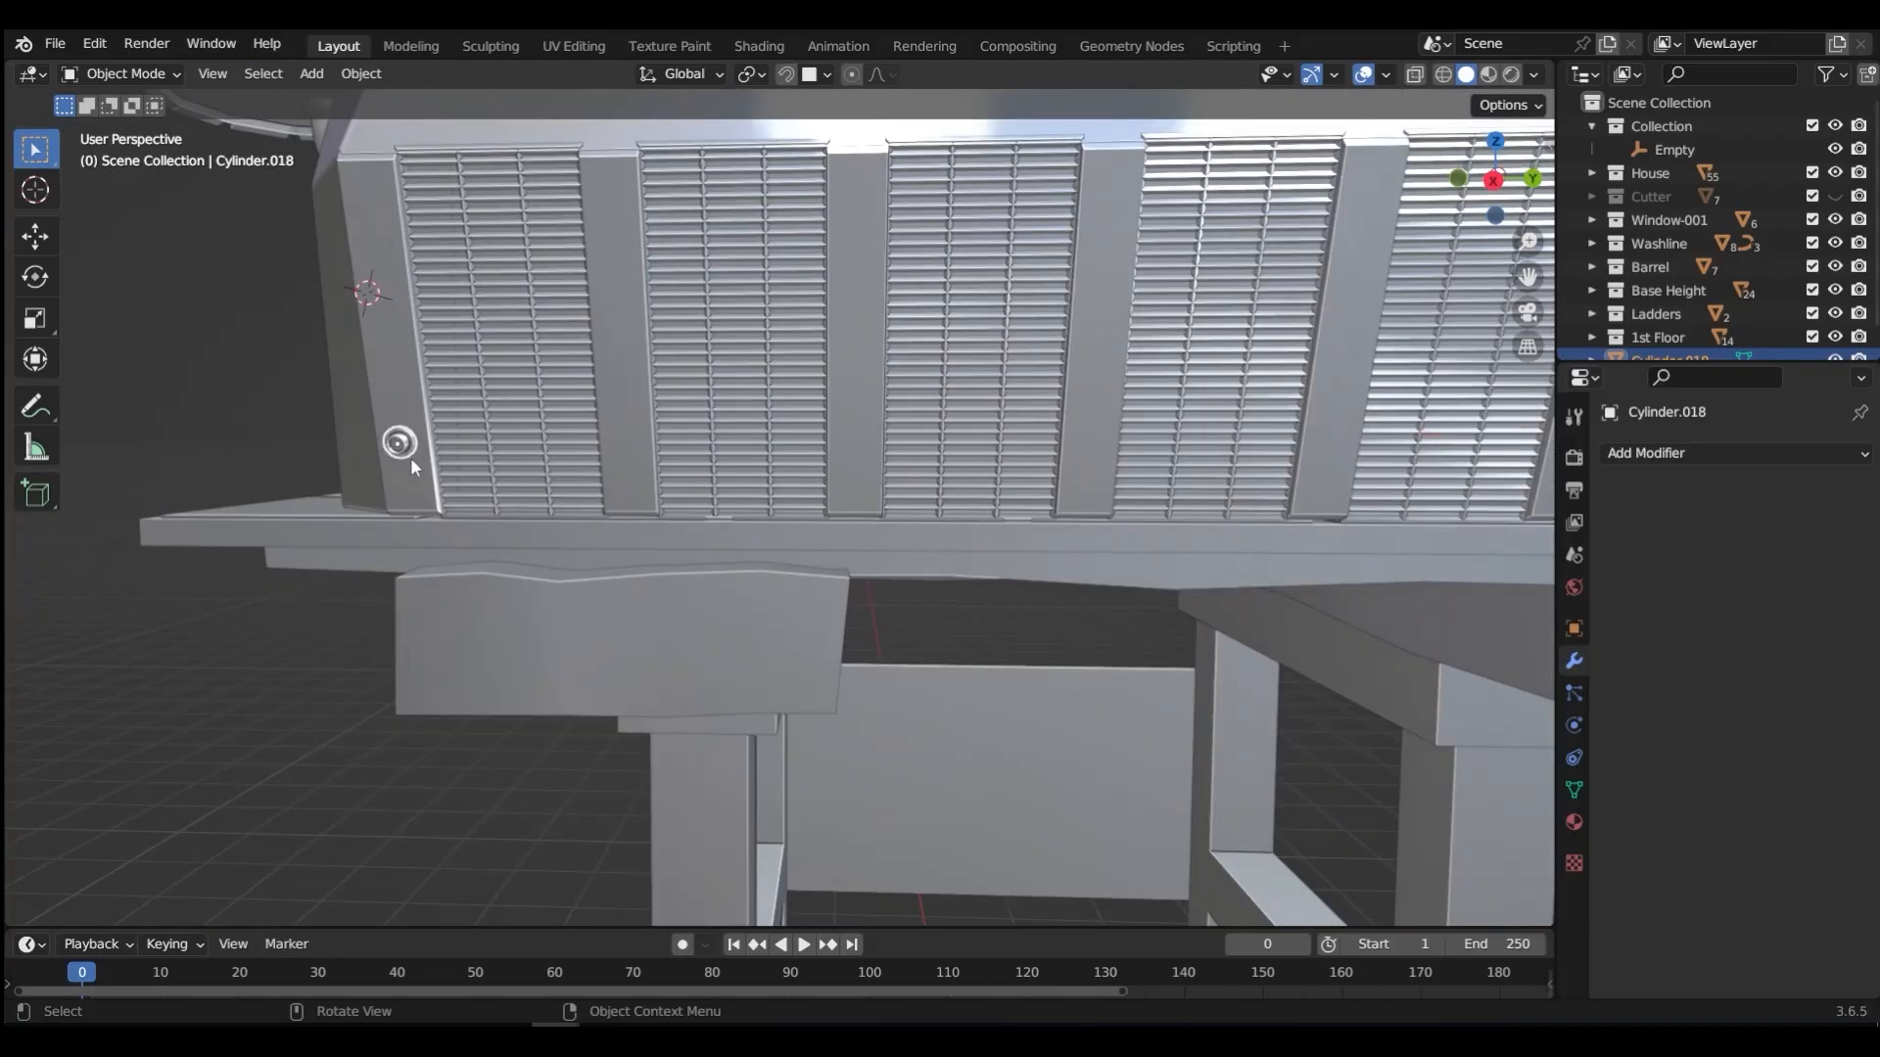
Step: In the right view, duplicate the fitting about 33.83 cm along global Y onto the second frame strip
{"action": "key", "text": "grave"}
{"action": "left_click", "coordinate": [578, 456]}
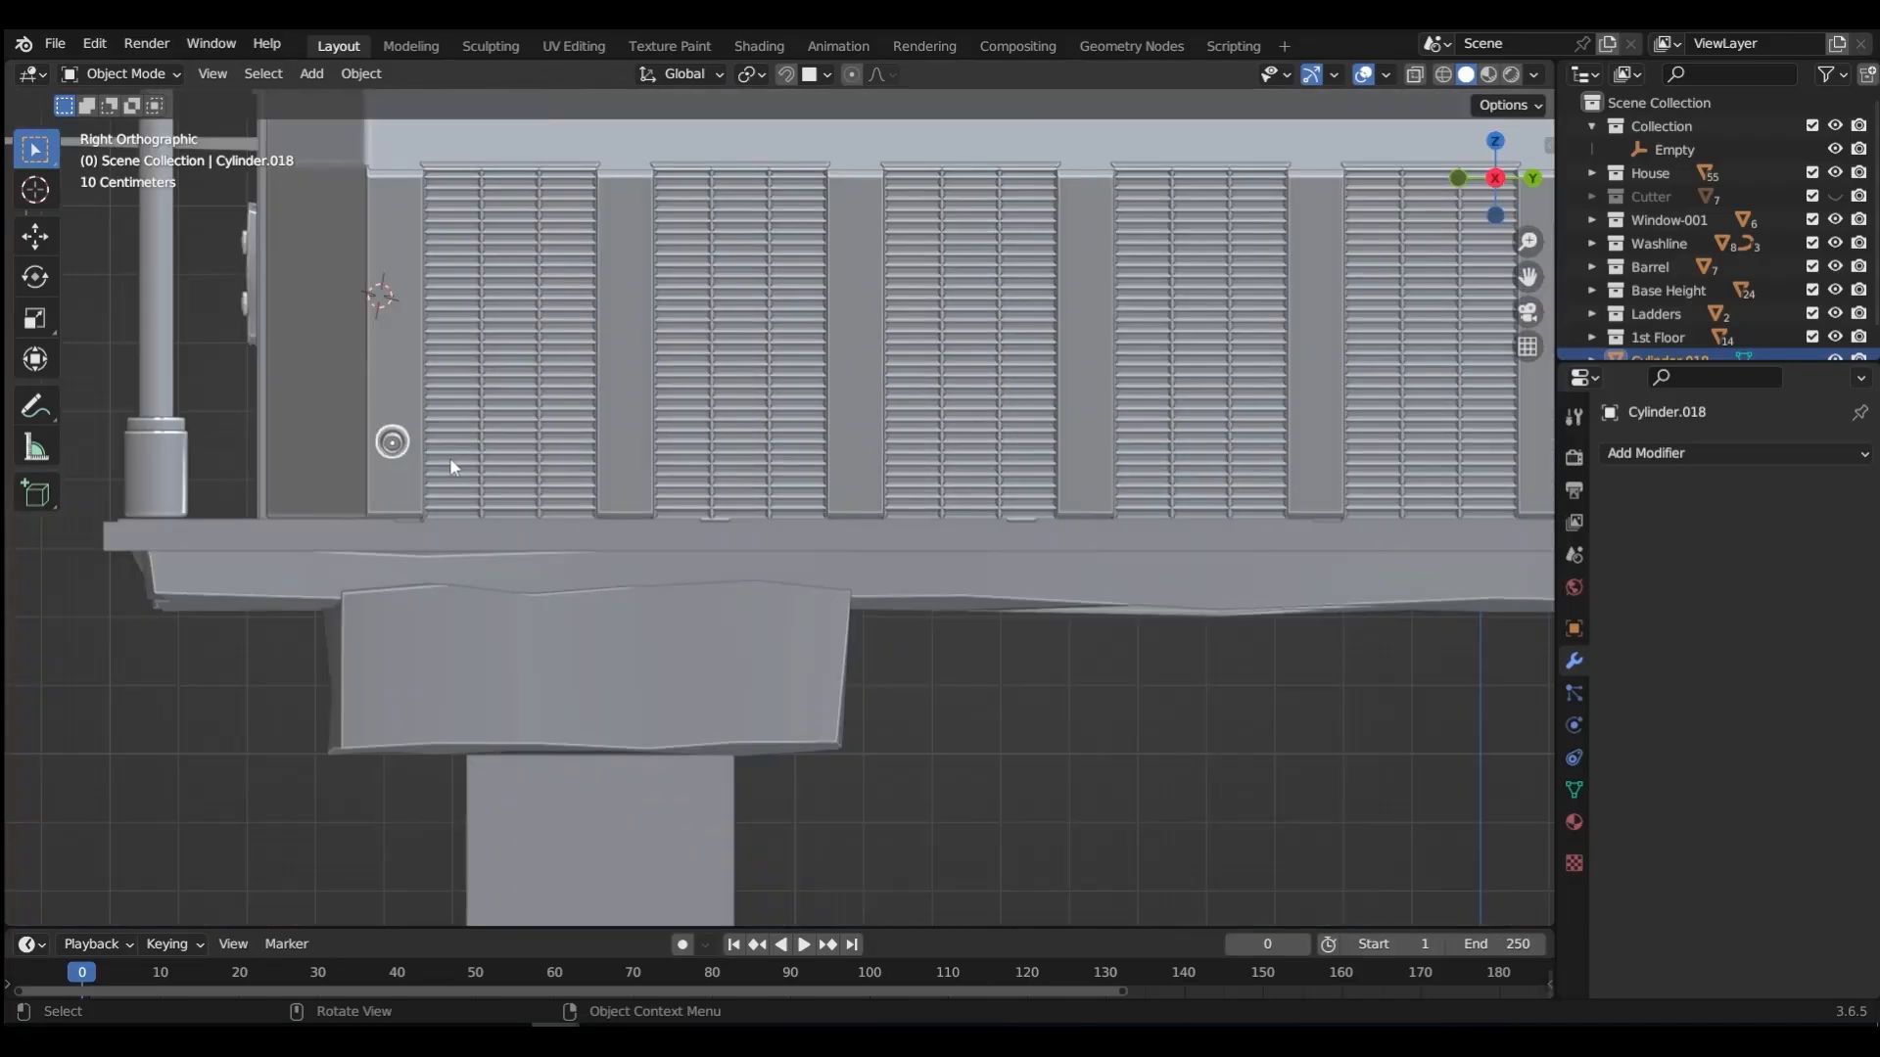
{"action": "key", "text": "shift+d"}
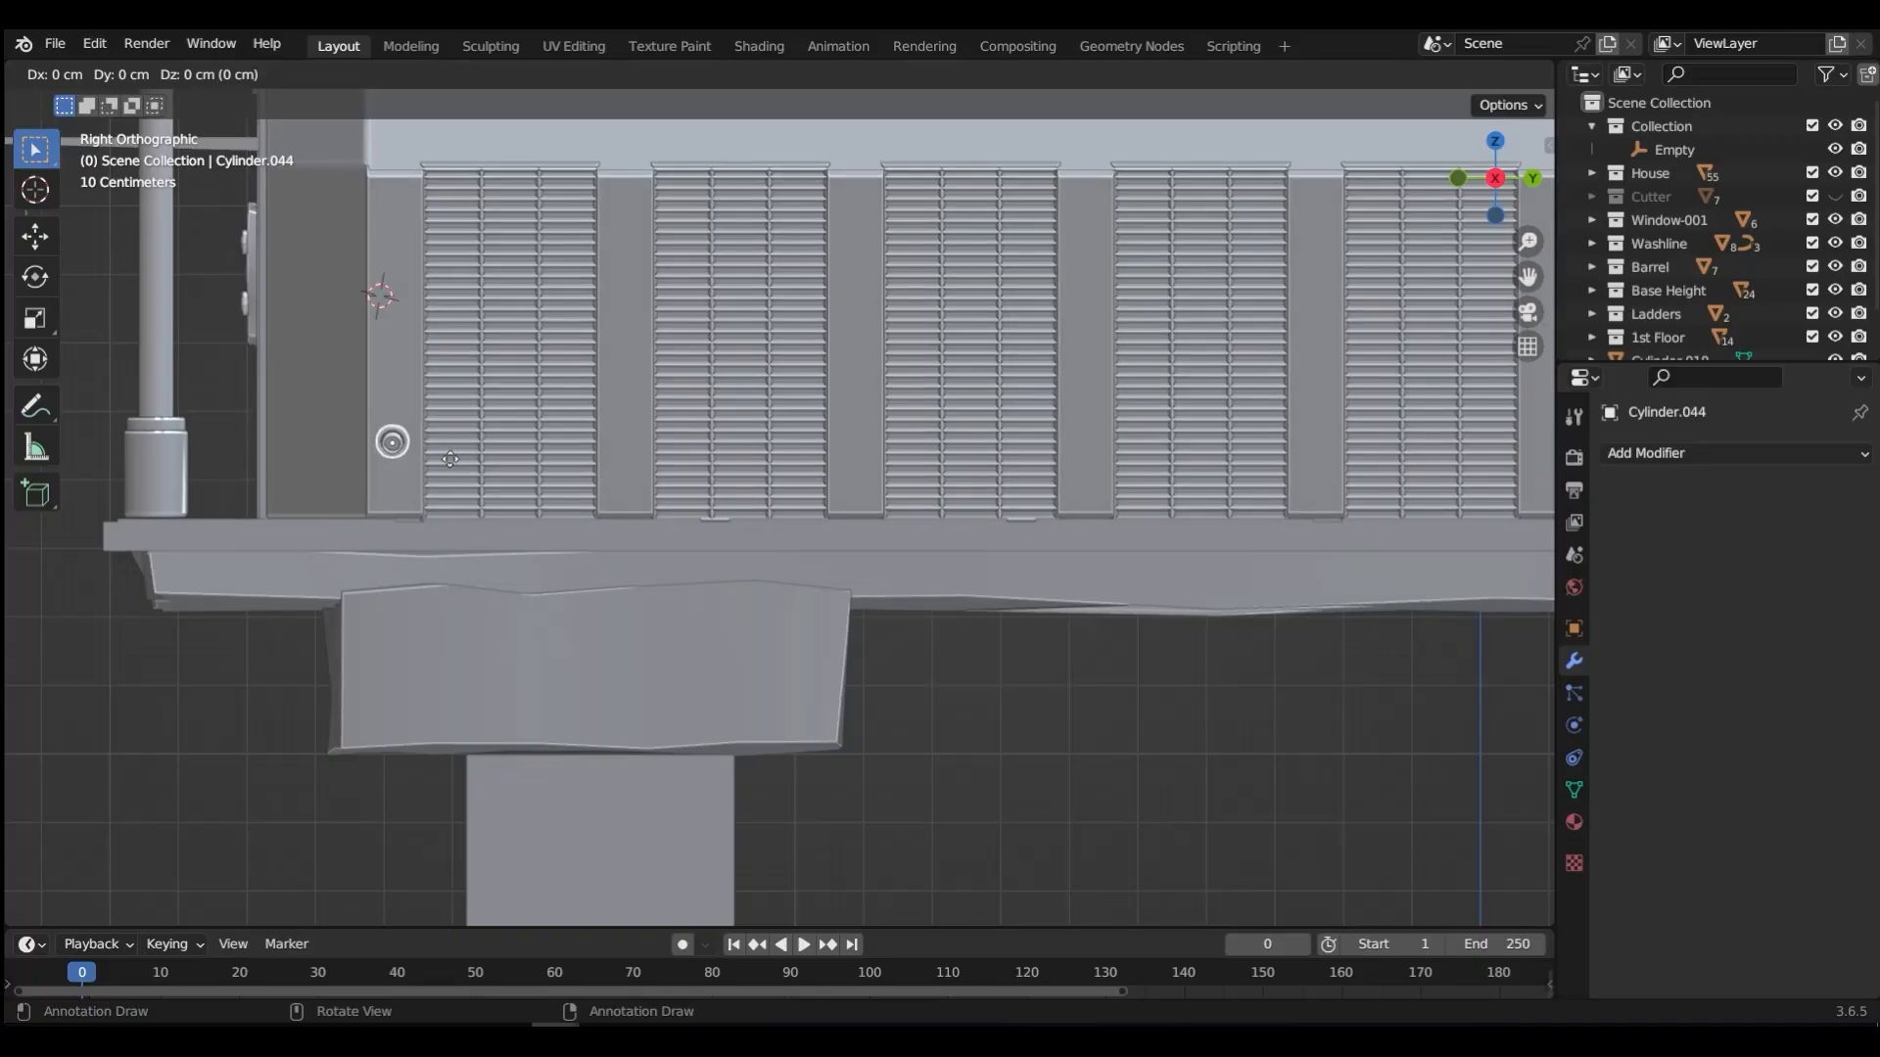
{"action": "key", "text": "y"}
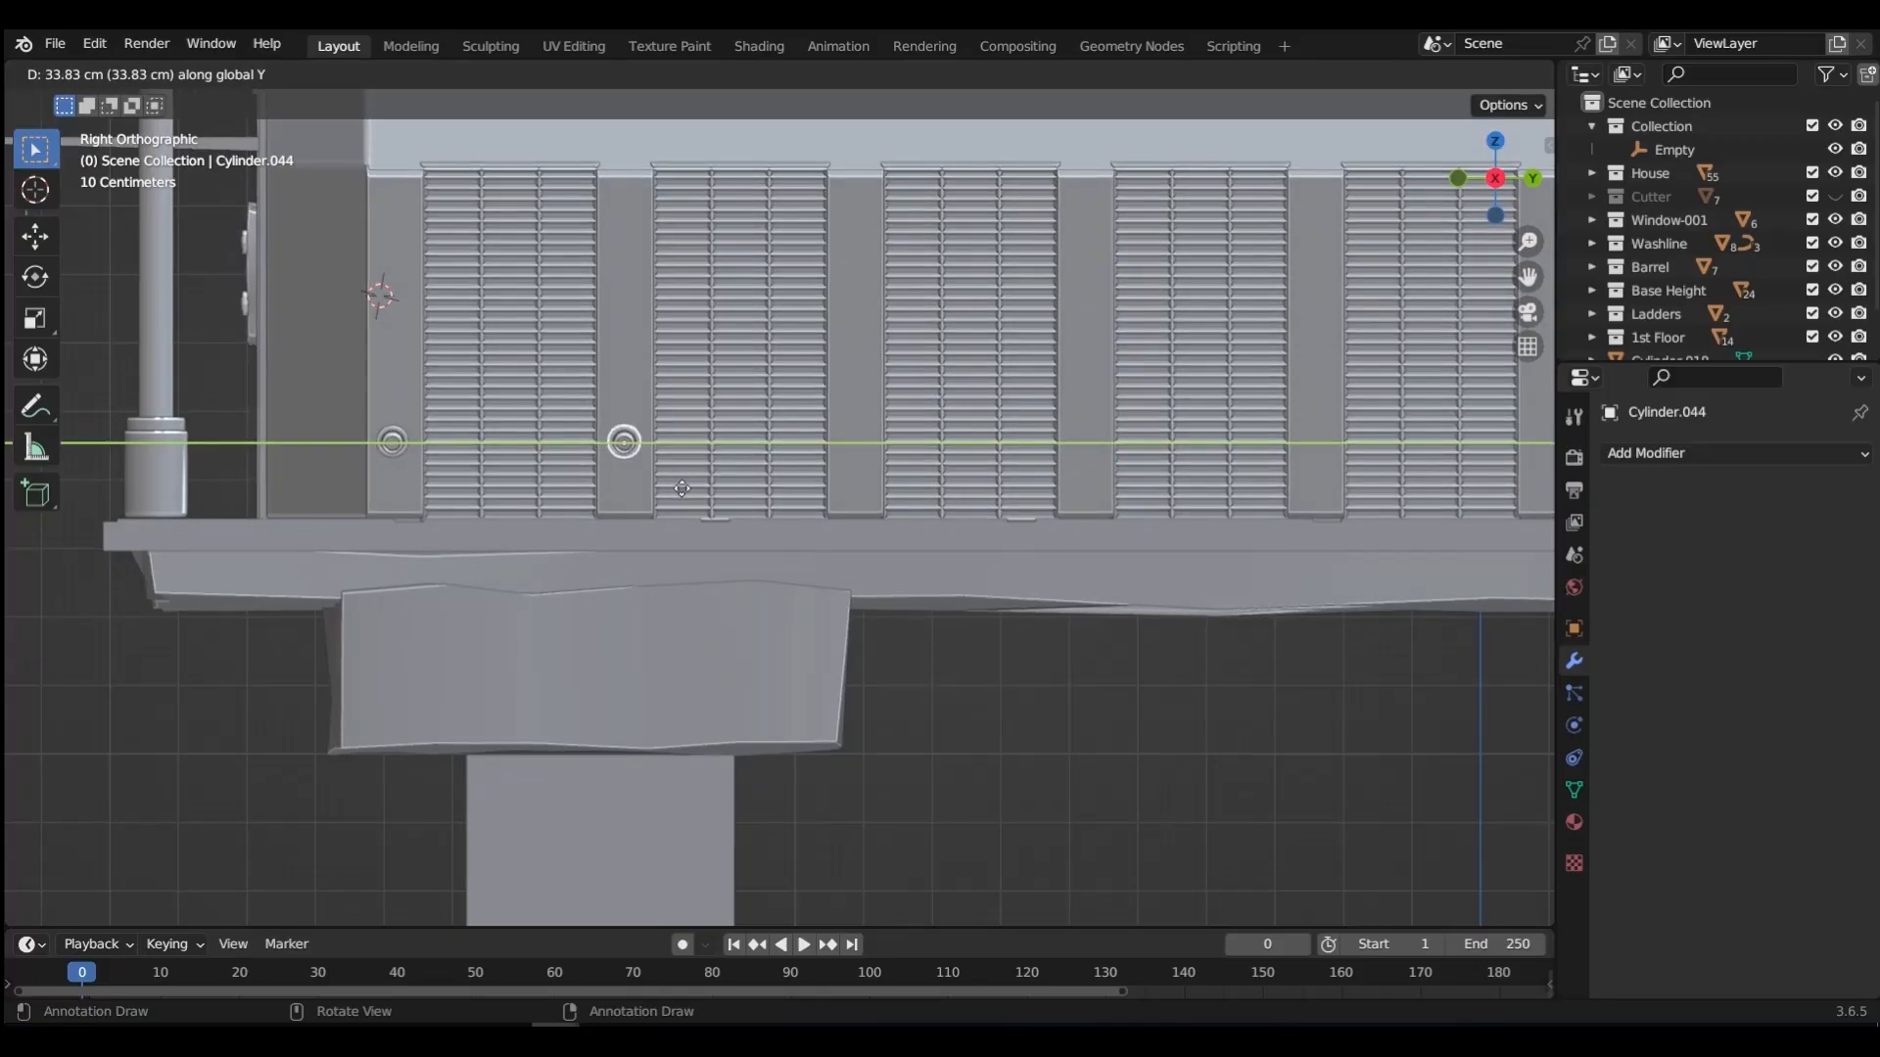
{"action": "left_click", "coordinate": [681, 488]}
Step: Repeat the duplication six times to place a fitting on each following strip up to the eighth
{"action": "key", "text": "shift+r"}
{"action": "key", "text": "shift+r"}
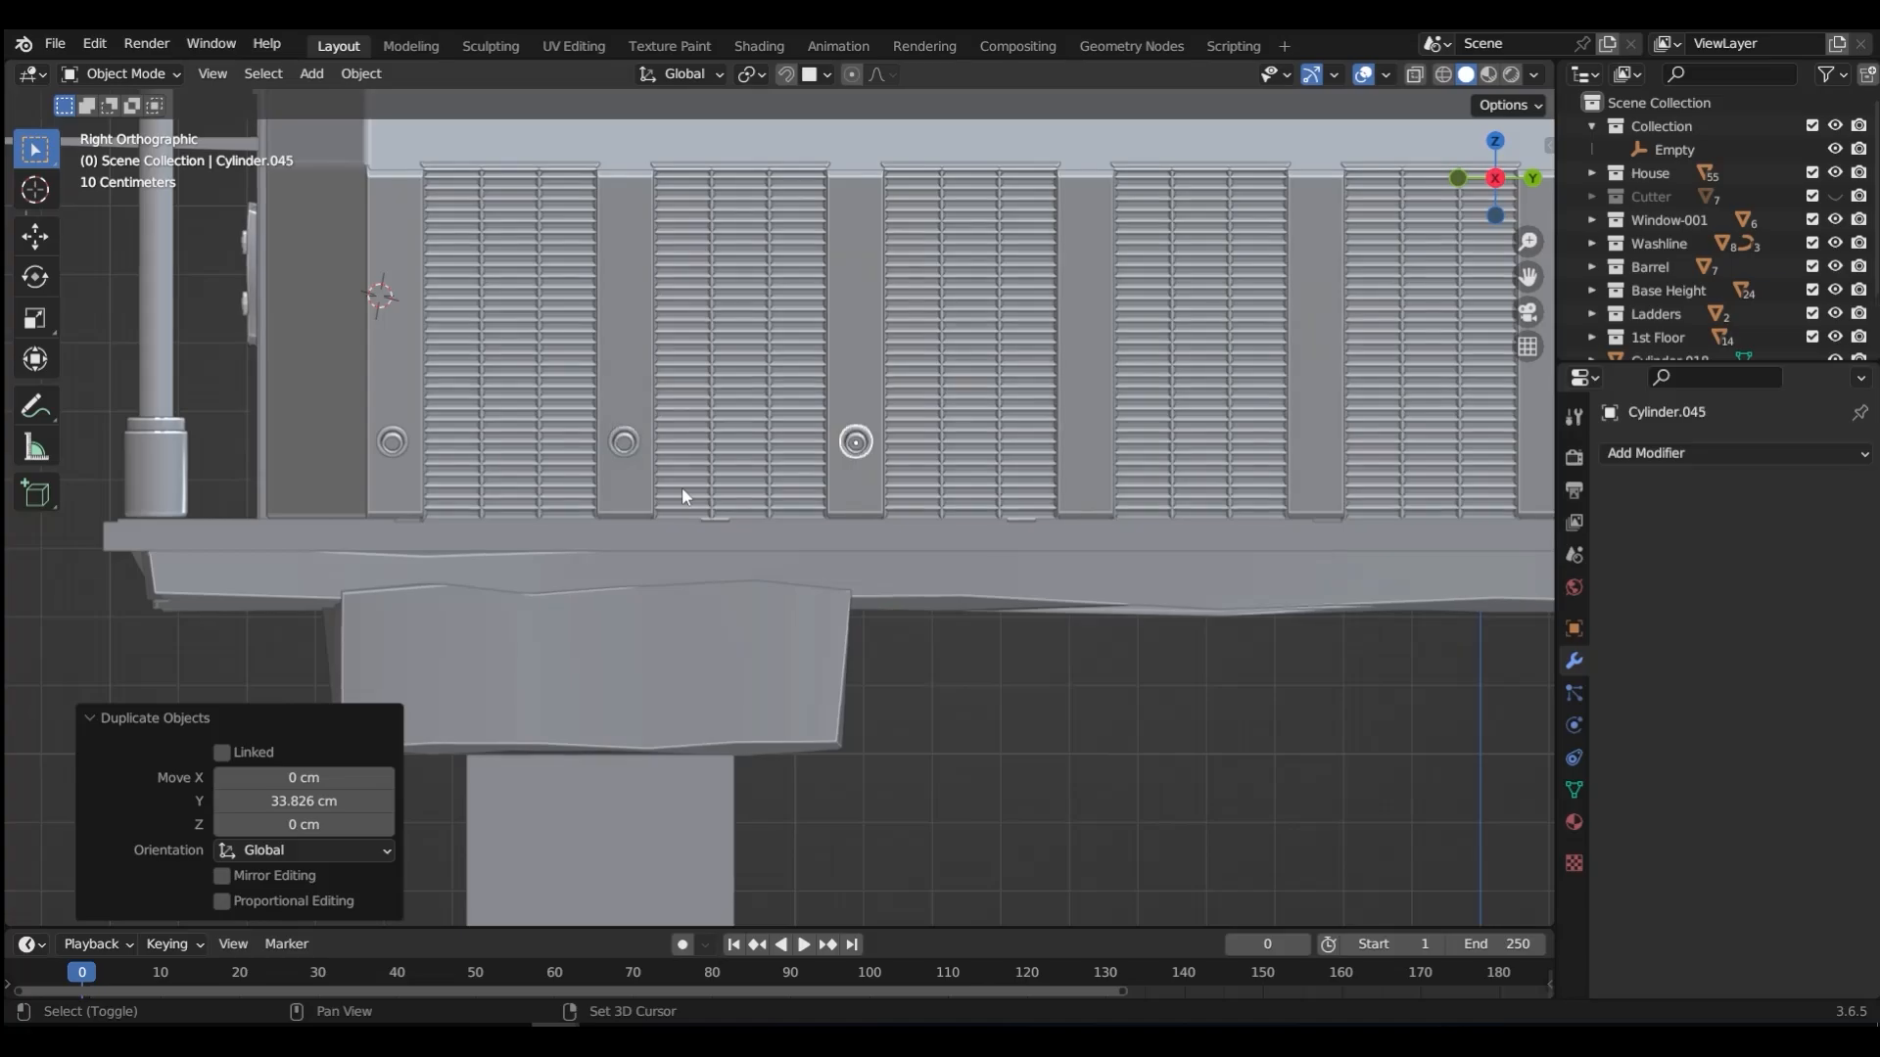
{"action": "key", "text": "shift+r"}
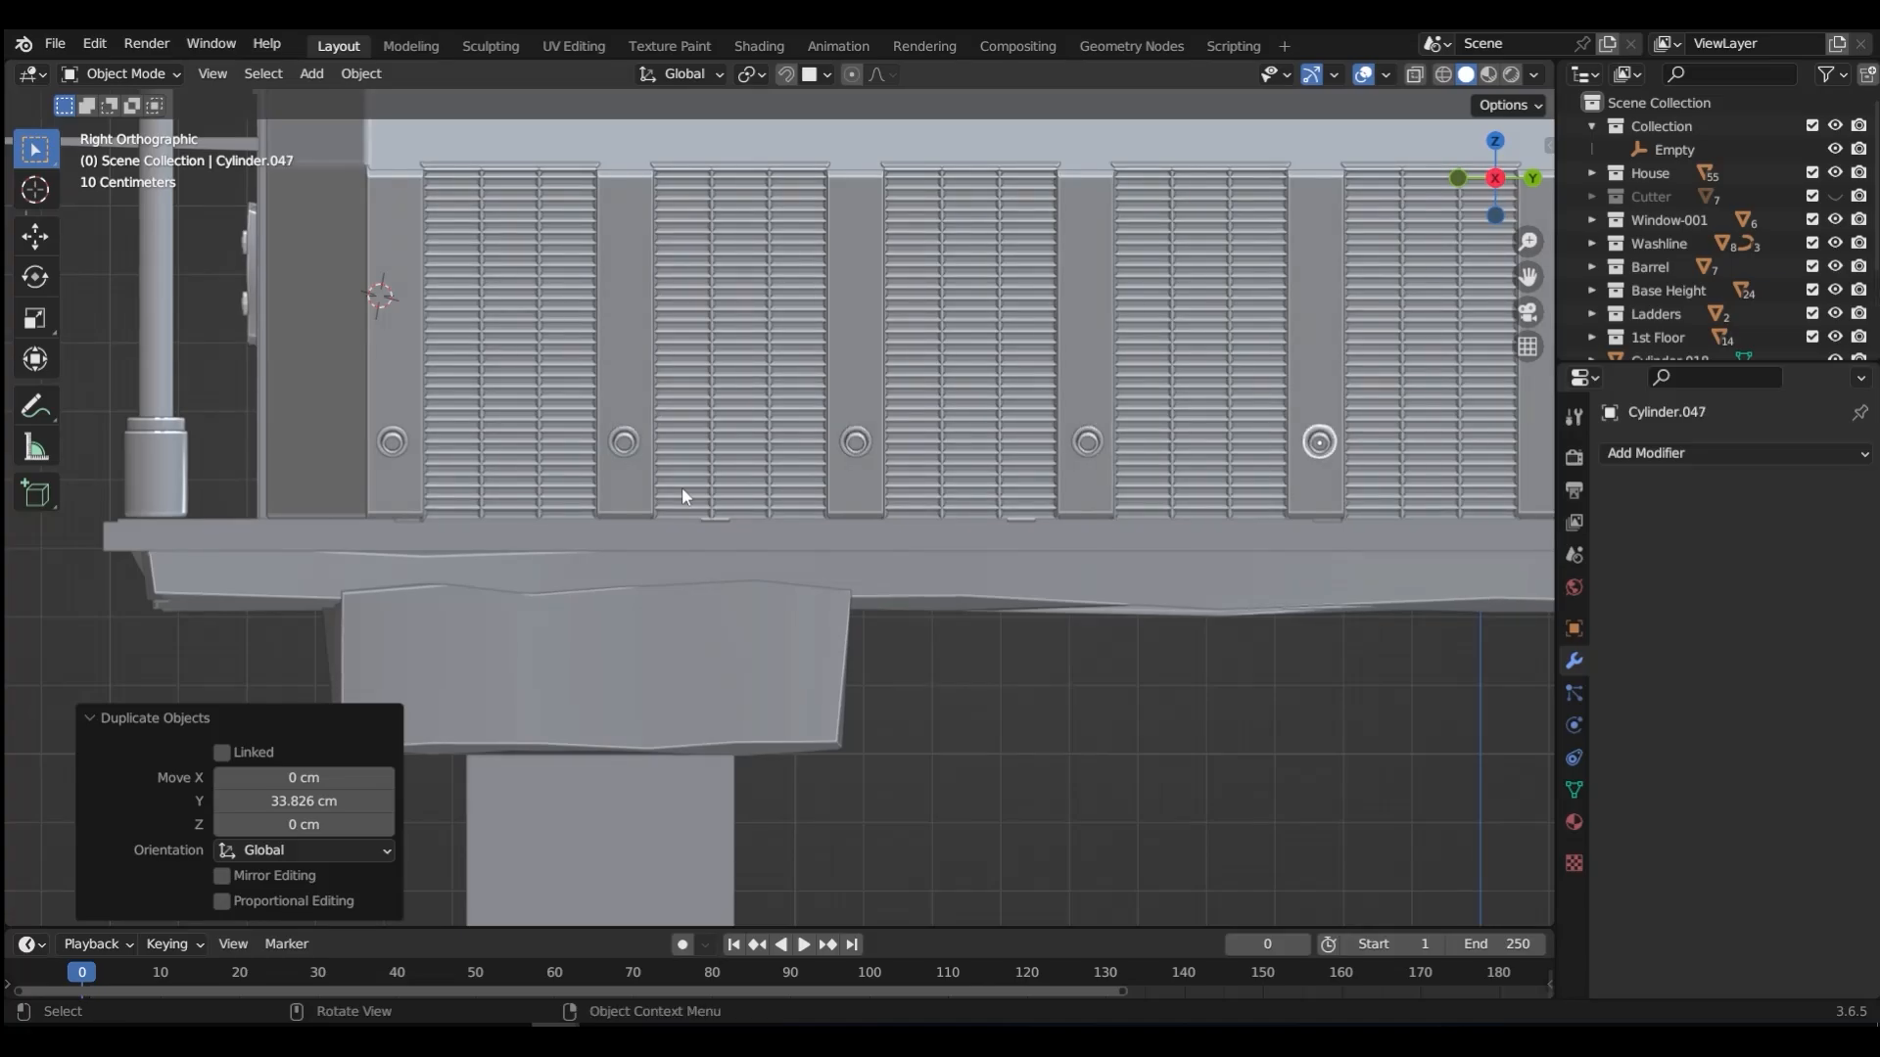
{"action": "scroll", "coordinate": [1003, 472], "scroll_direction": "down", "scroll_amount": 3}
{"action": "key", "text": "shift+r"}
{"action": "key", "text": "shift+r"}
{"action": "key", "text": "shift+r"}
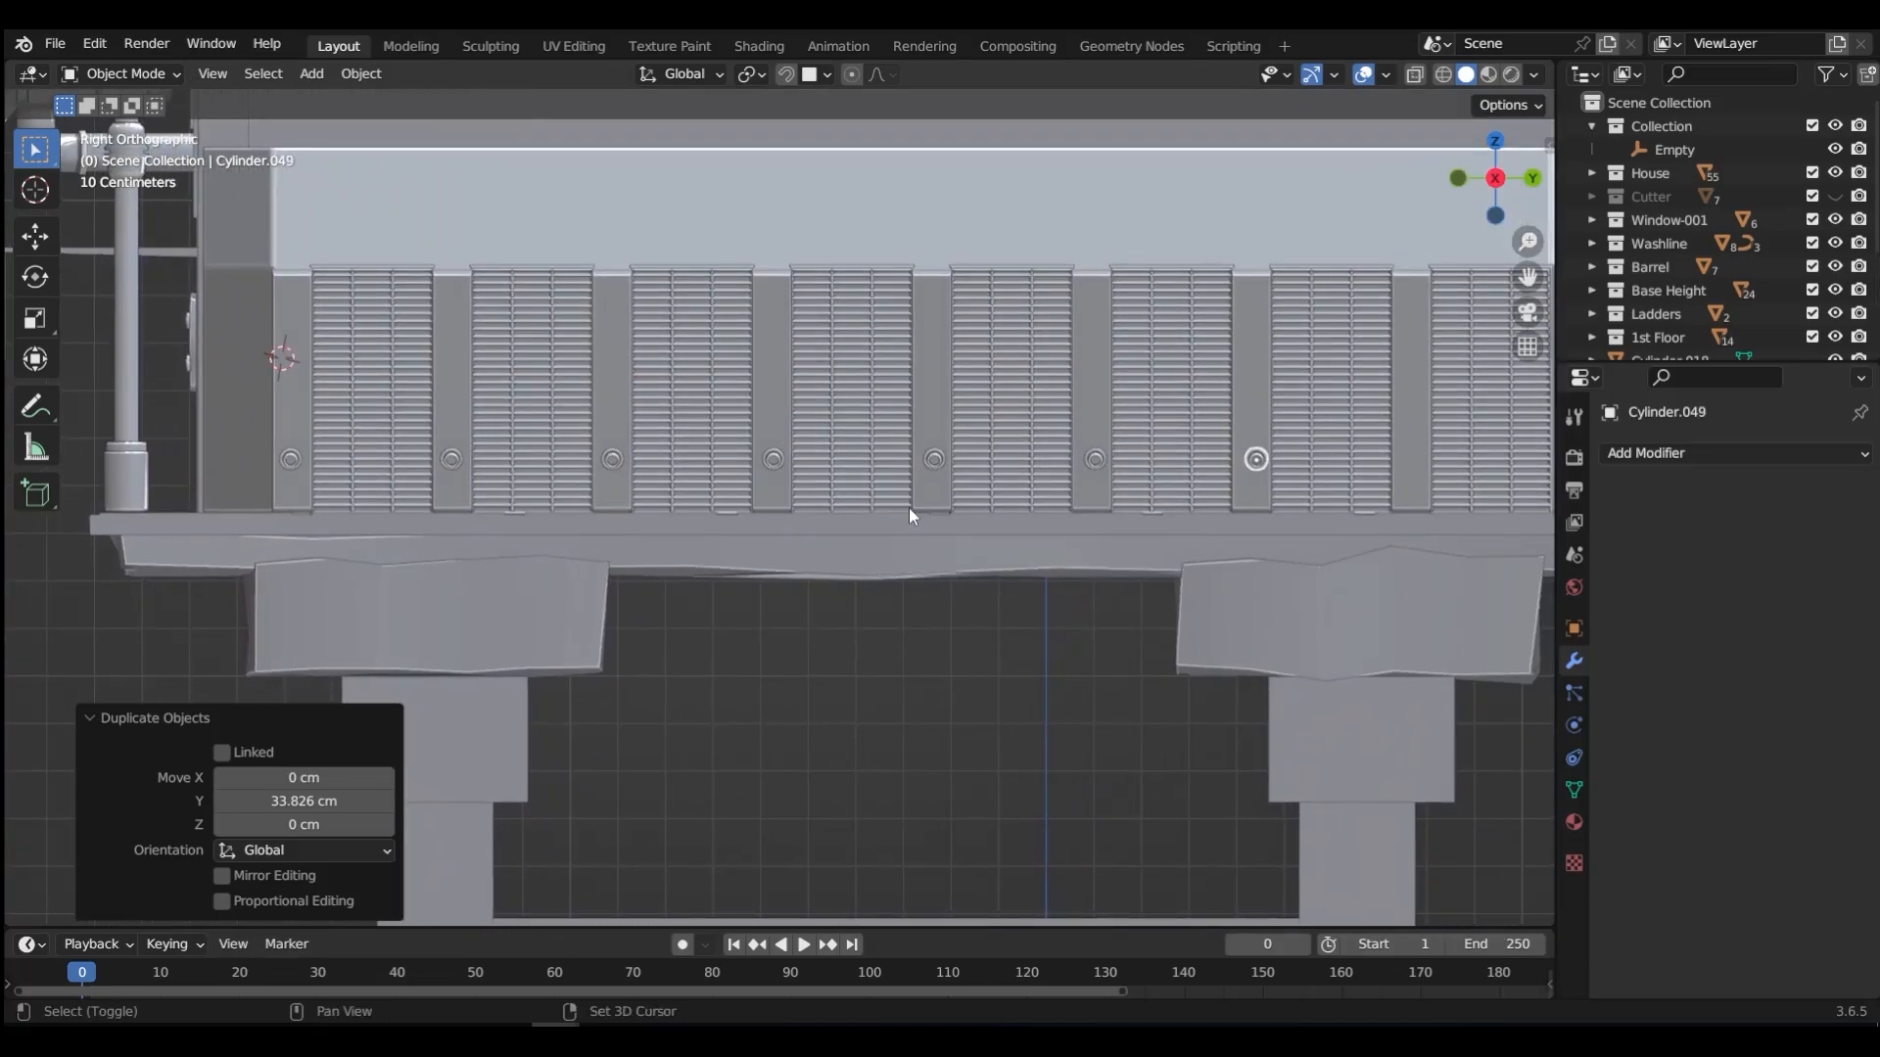
Step: In the right view, nudge the fifth to eighth fittings along global Y to centre them on their frame strips
{"action": "middle_click_drag", "start_coordinate": [1142, 510], "coordinate": [999, 508]}
{"action": "key", "text": "grave"}
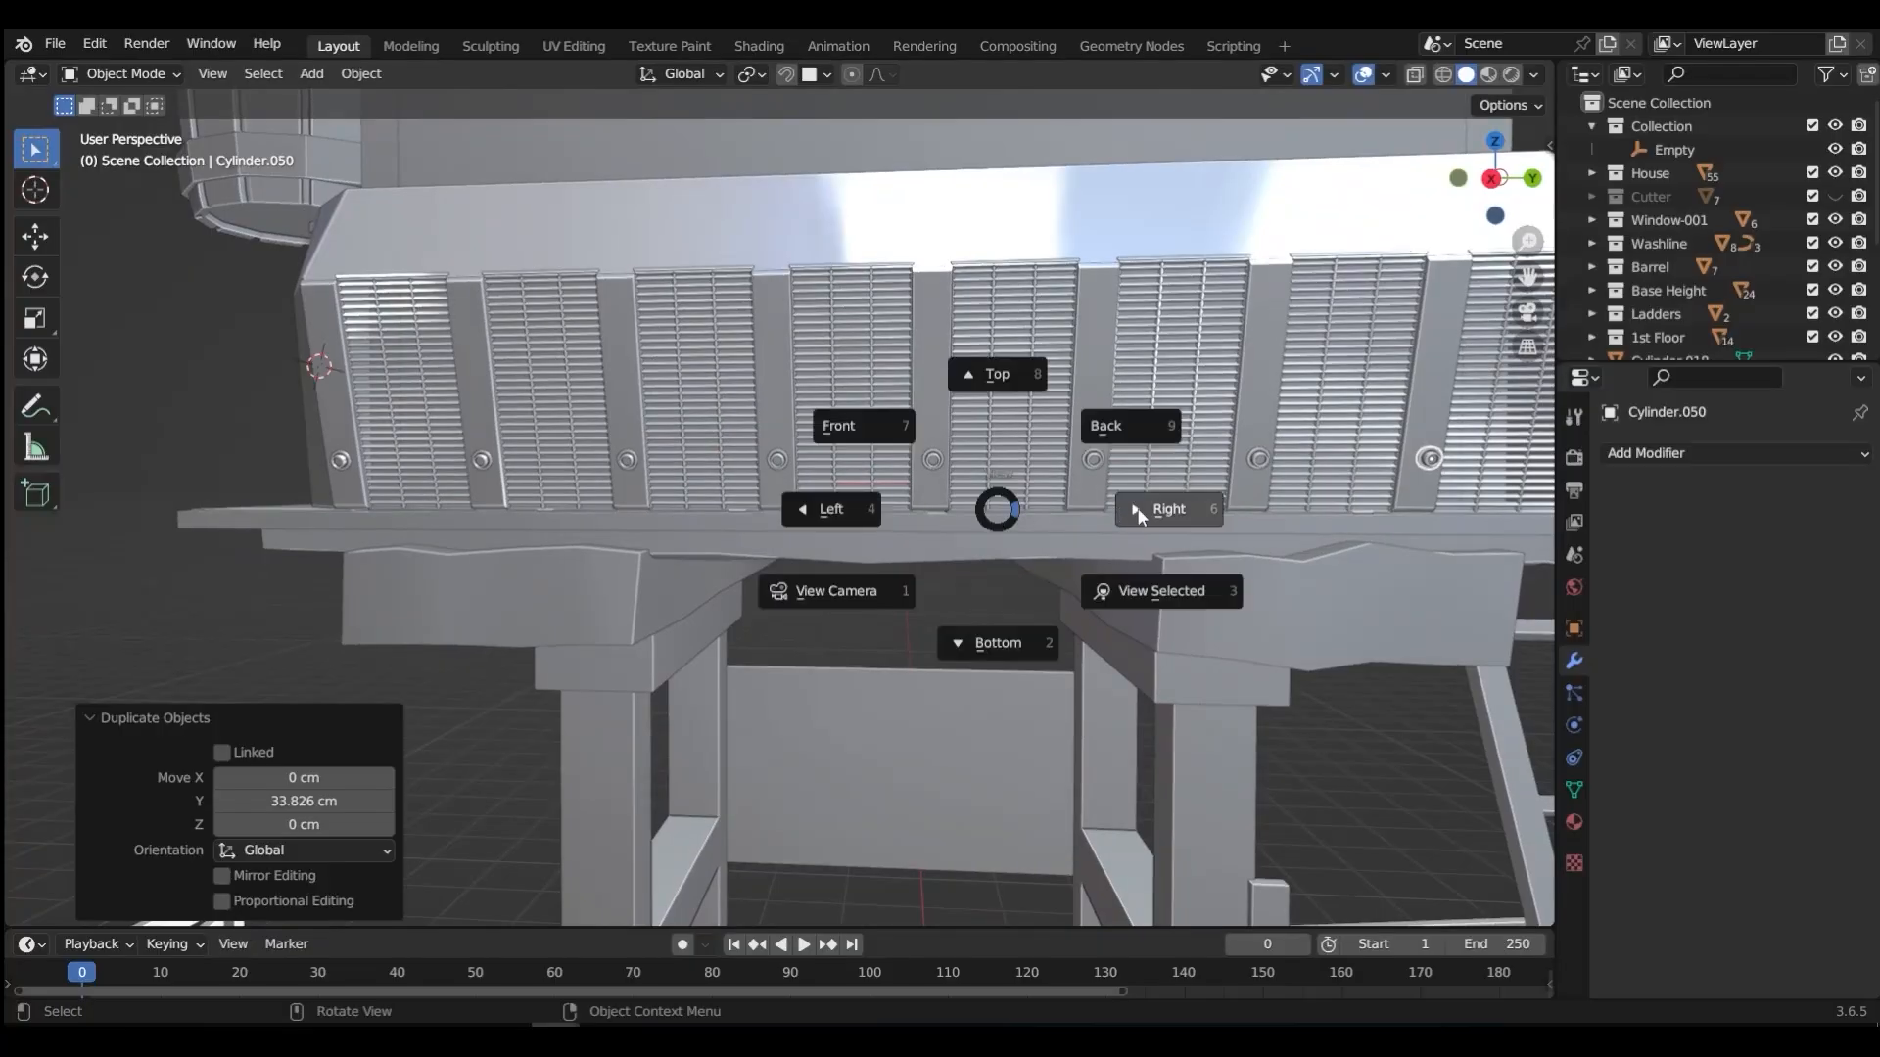
{"action": "left_click", "coordinate": [1154, 508]}
{"action": "left_click", "coordinate": [932, 467]}
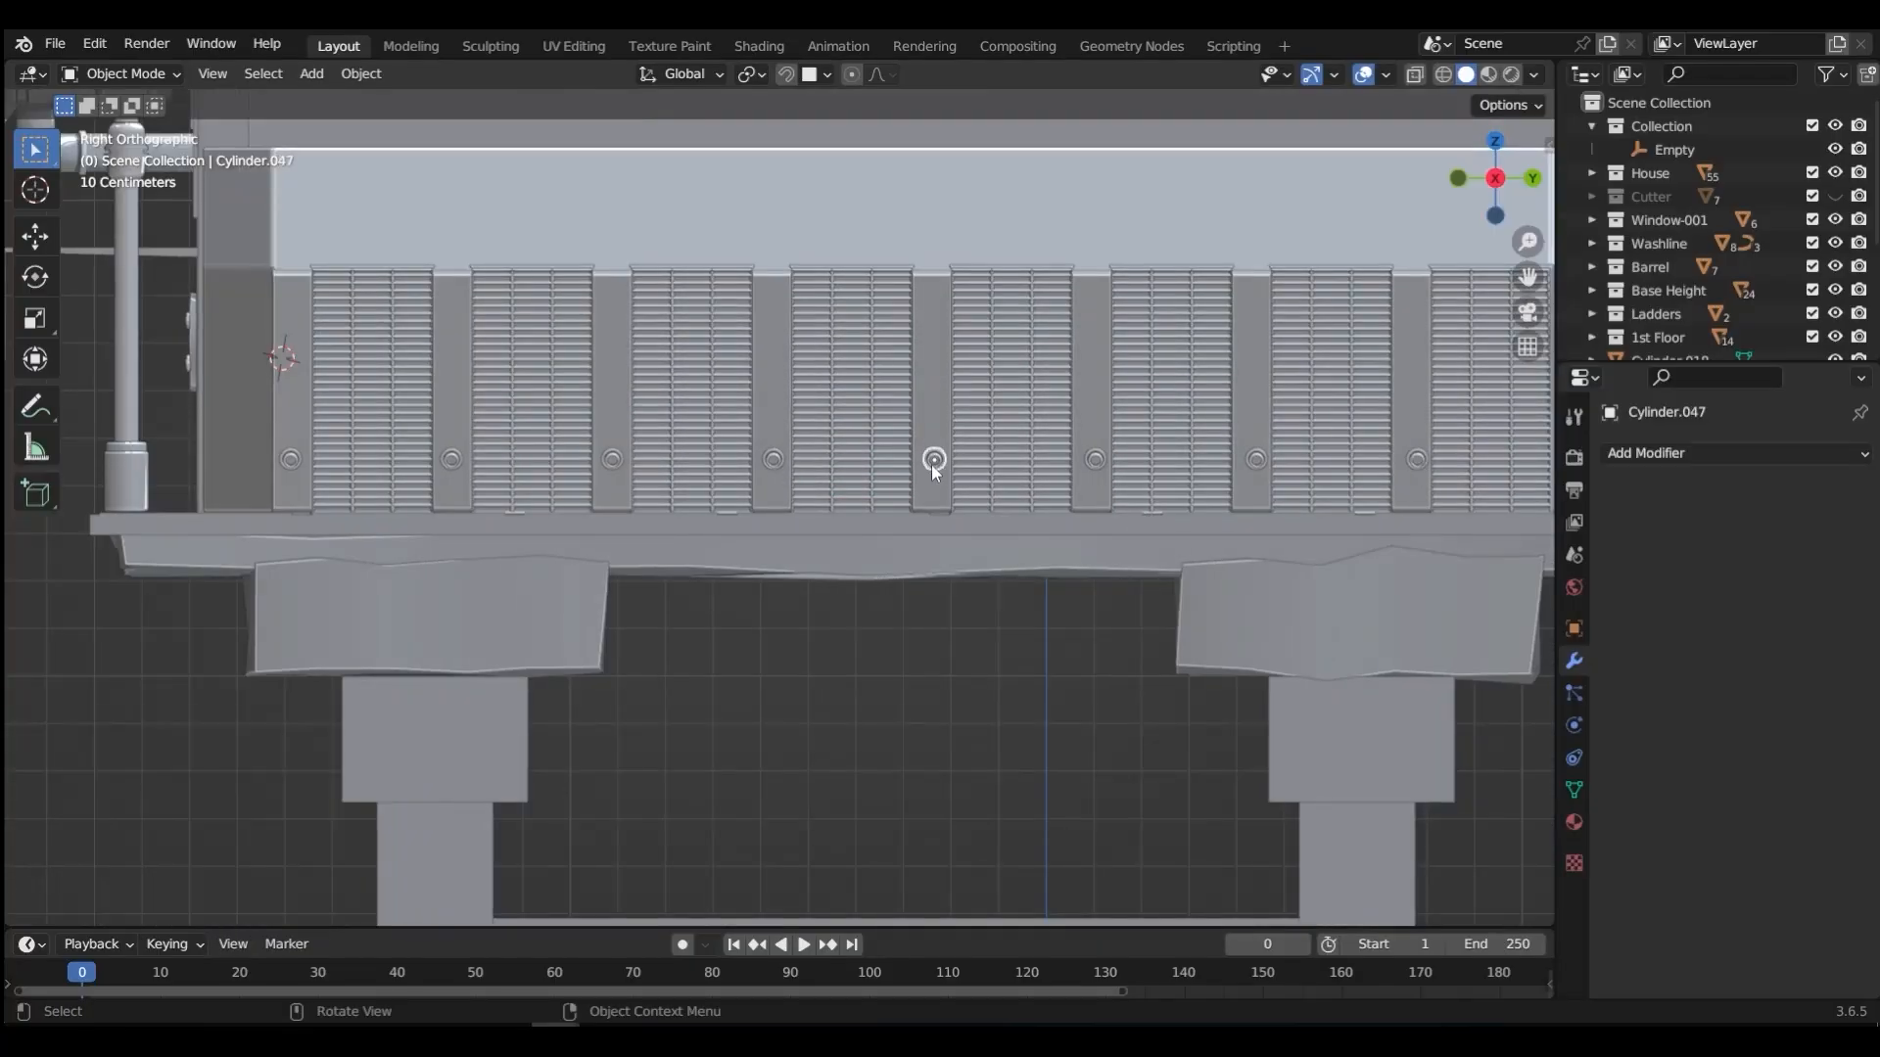
{"action": "left_click", "coordinate": [1089, 460], "text": "shift"}
{"action": "key", "text": "g"}
{"action": "left_click", "coordinate": [1224, 466]}
{"action": "key", "text": "shift+d"}
{"action": "key", "text": "y"}
{"action": "left_click", "coordinate": [1222, 458]}
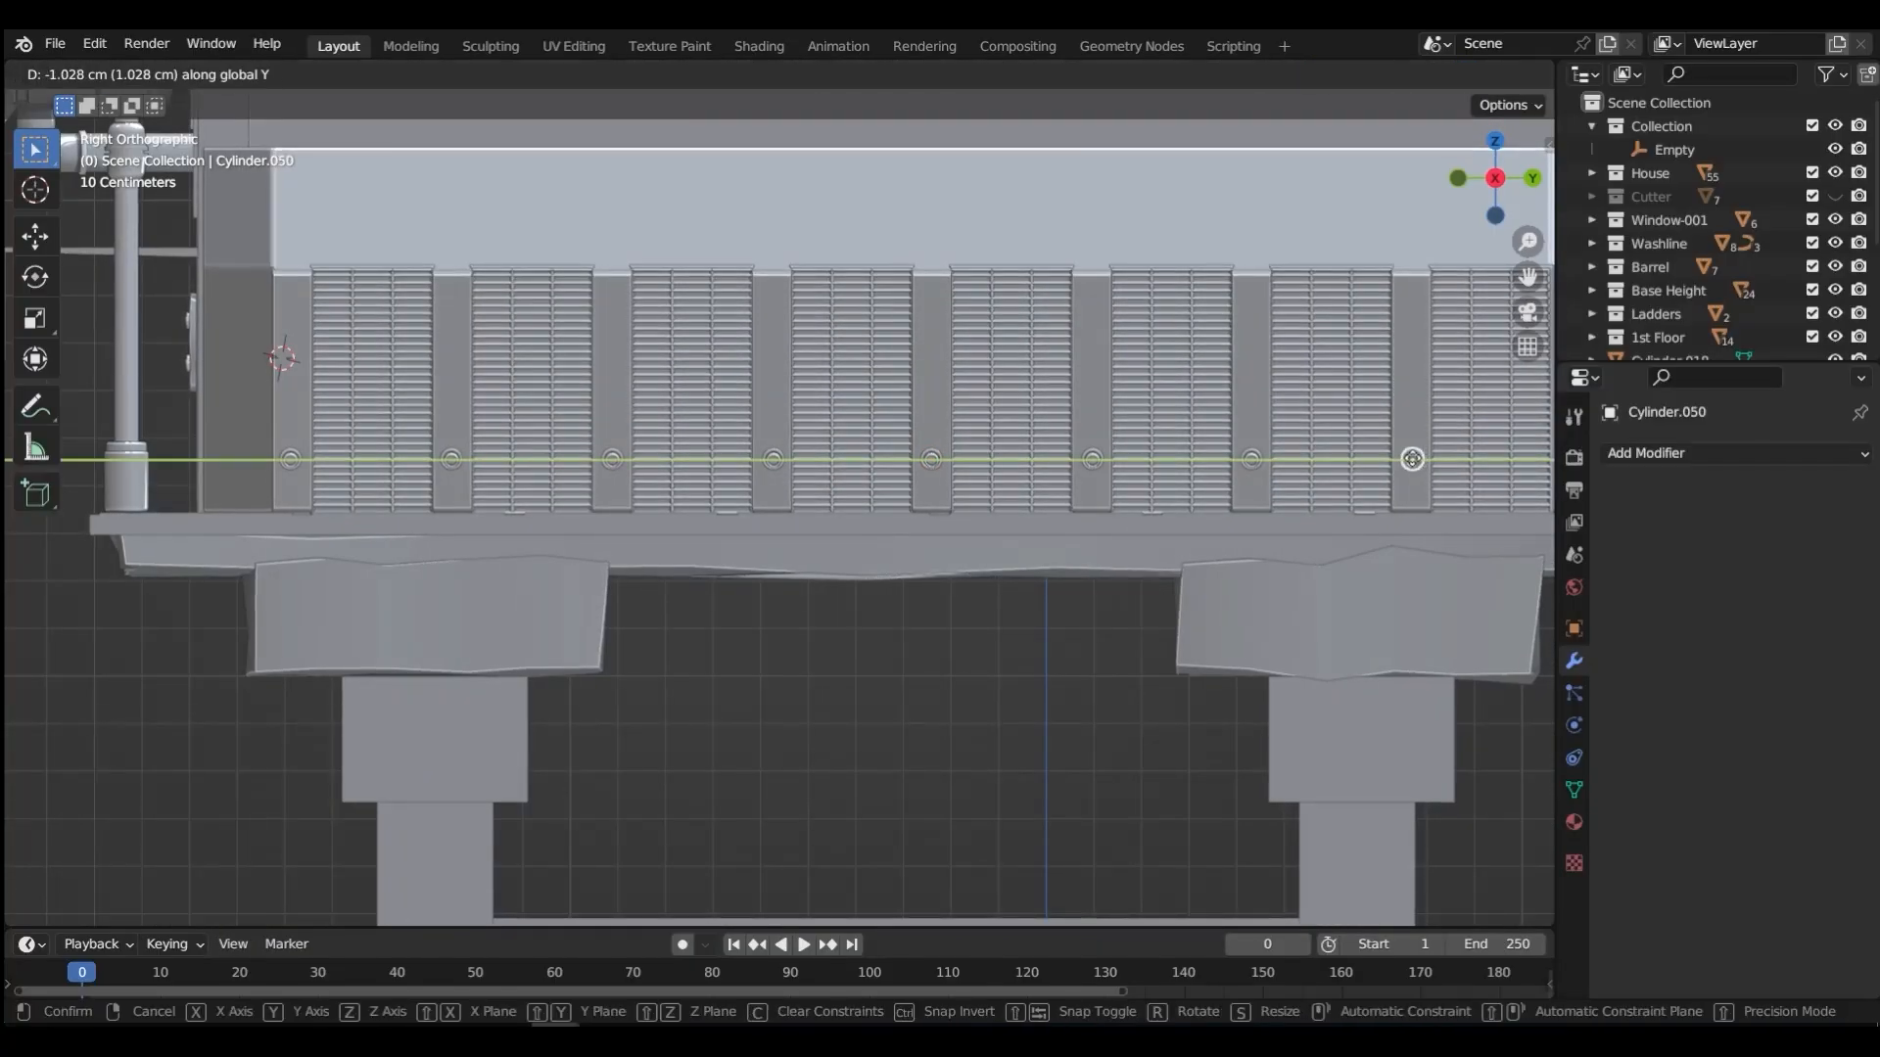
Step: Add a catenary curve between the first two fittings on the louvred box and set its a value to 0.137
{"action": "middle_click_drag", "start_coordinate": [1221, 458], "coordinate": [815, 536]}
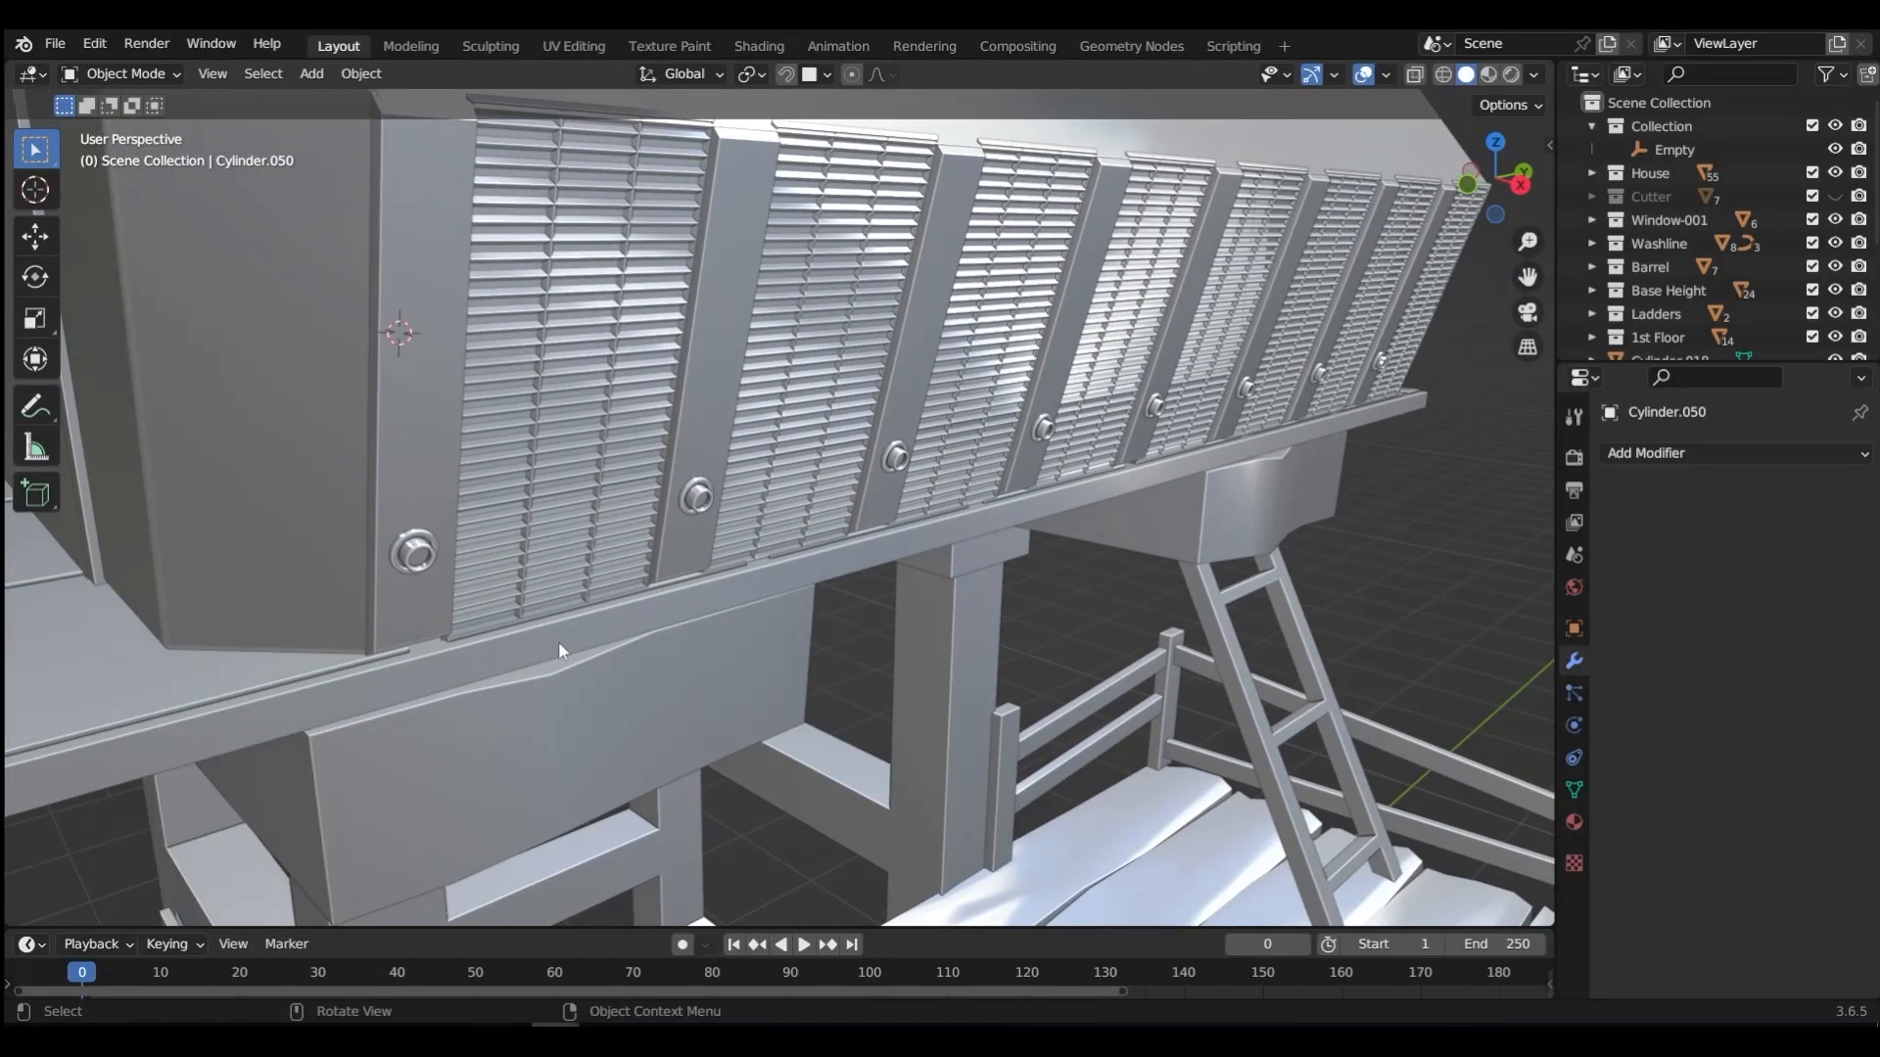
{"action": "left_click", "coordinate": [415, 556]}
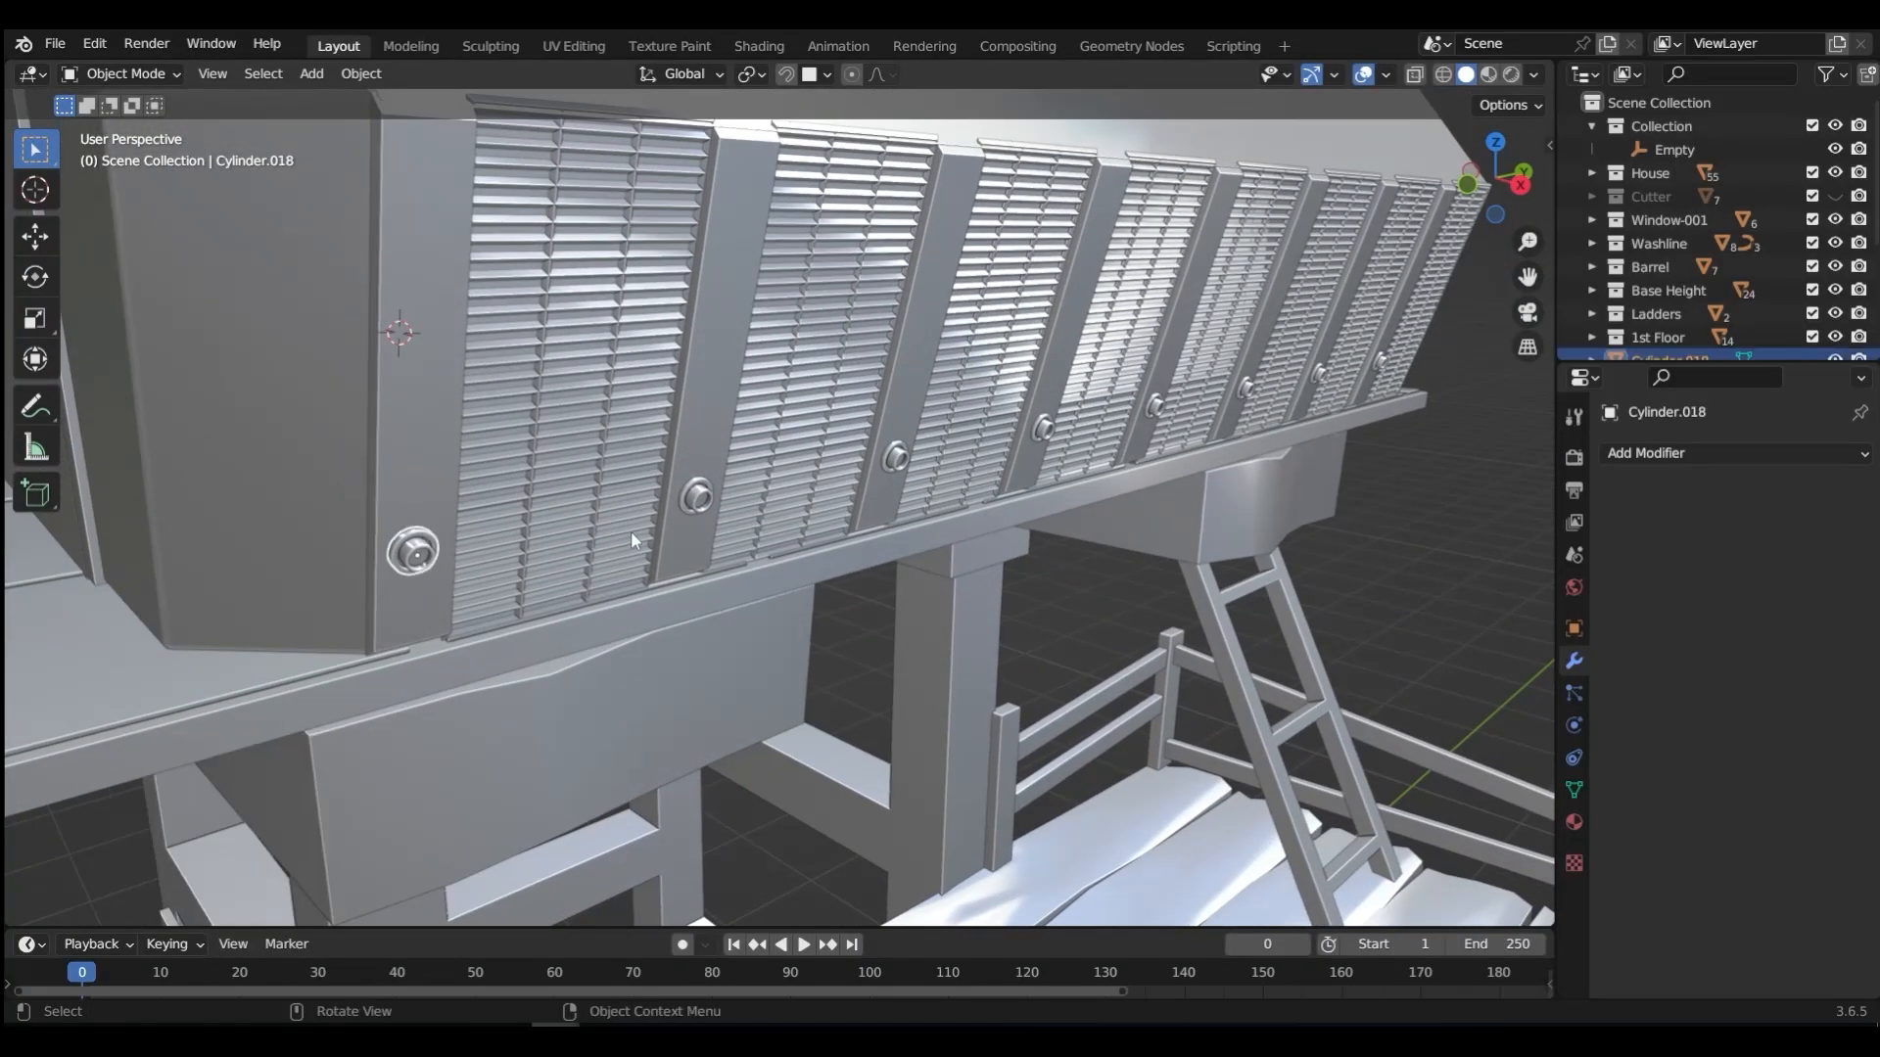
{"action": "left_click", "coordinate": [703, 497], "text": "shift"}
{"action": "scroll", "coordinate": [703, 497], "scroll_direction": "up", "scroll_amount": 5}
{"action": "middle_click_drag", "start_coordinate": [795, 484], "coordinate": [1159, 393], "text": "shift"}
{"action": "middle_click_drag", "start_coordinate": [1160, 393], "coordinate": [1117, 409]}
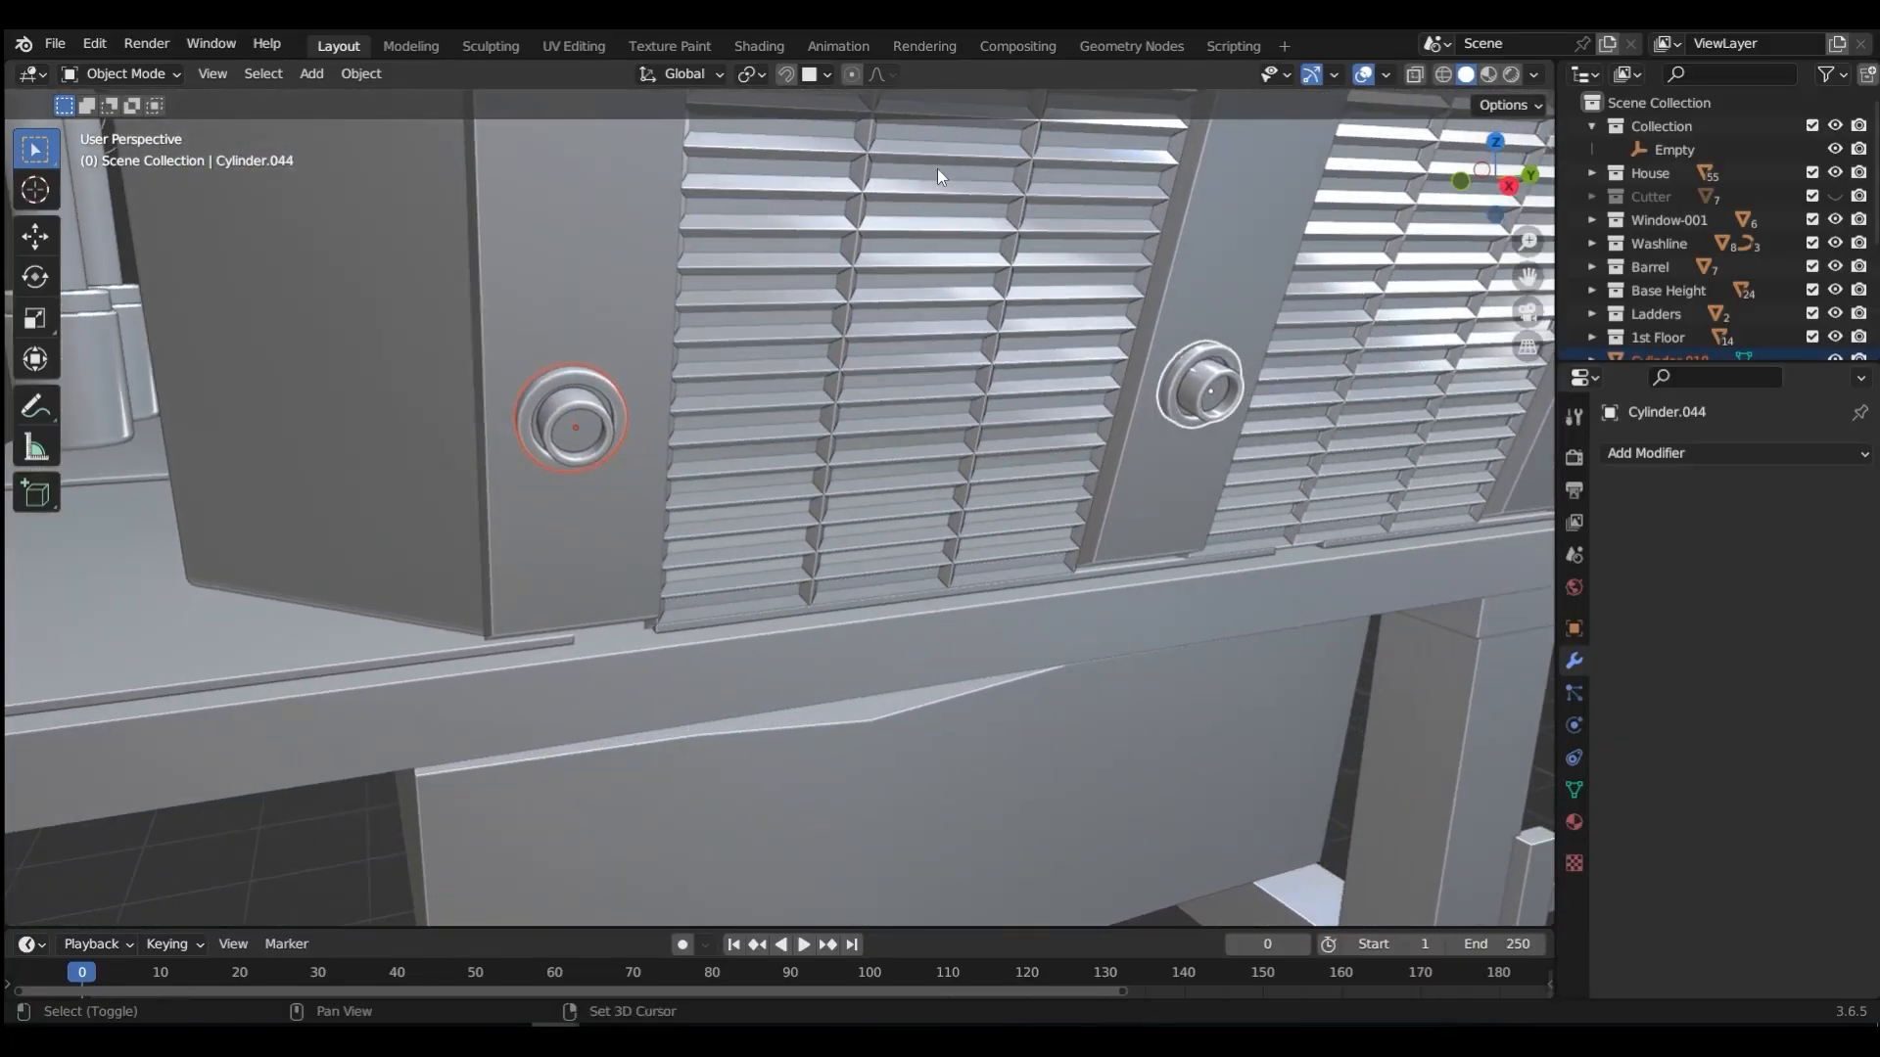
{"action": "key", "text": "shift+a"}
{"action": "mouse_move", "coordinate": [937, 169]}
{"action": "mouse_move", "coordinate": [1075, 769]}
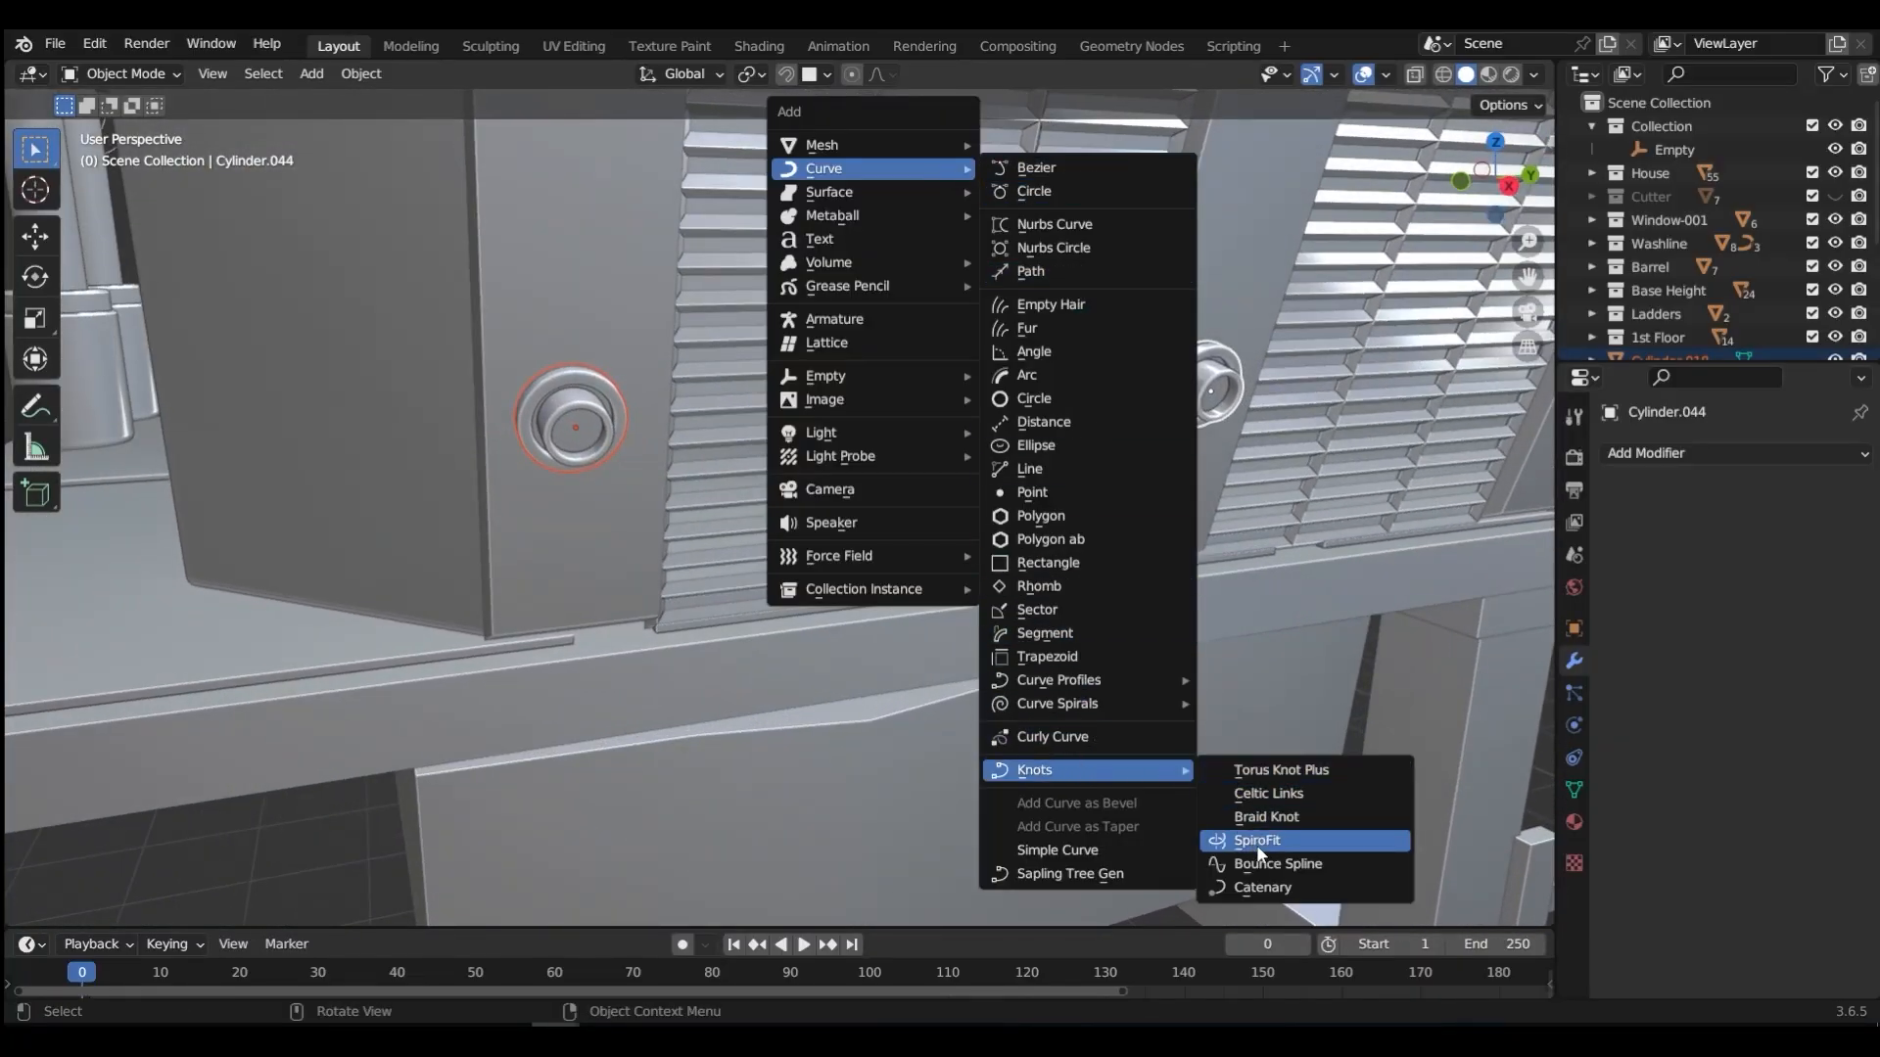
{"action": "left_click", "coordinate": [1258, 886]}
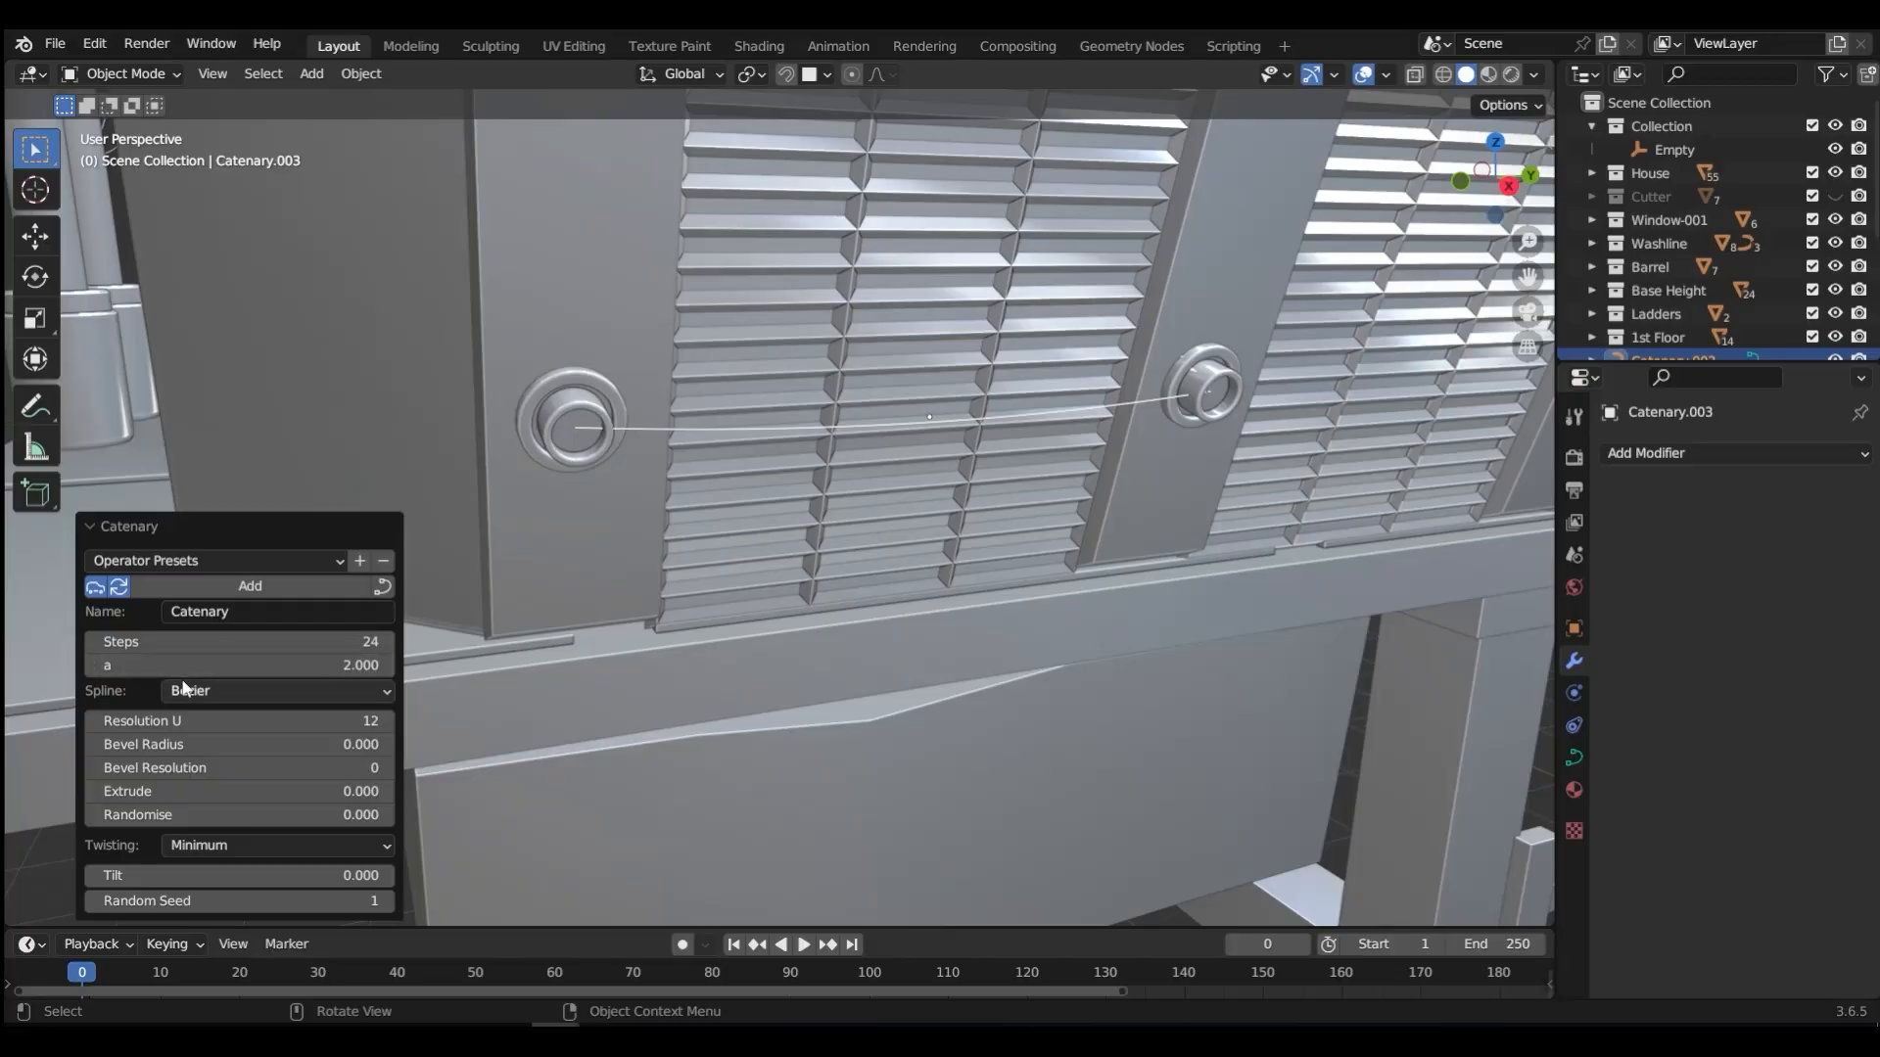
{"action": "left_click_drag", "start_coordinate": [240, 665], "coordinate": [156, 665]}
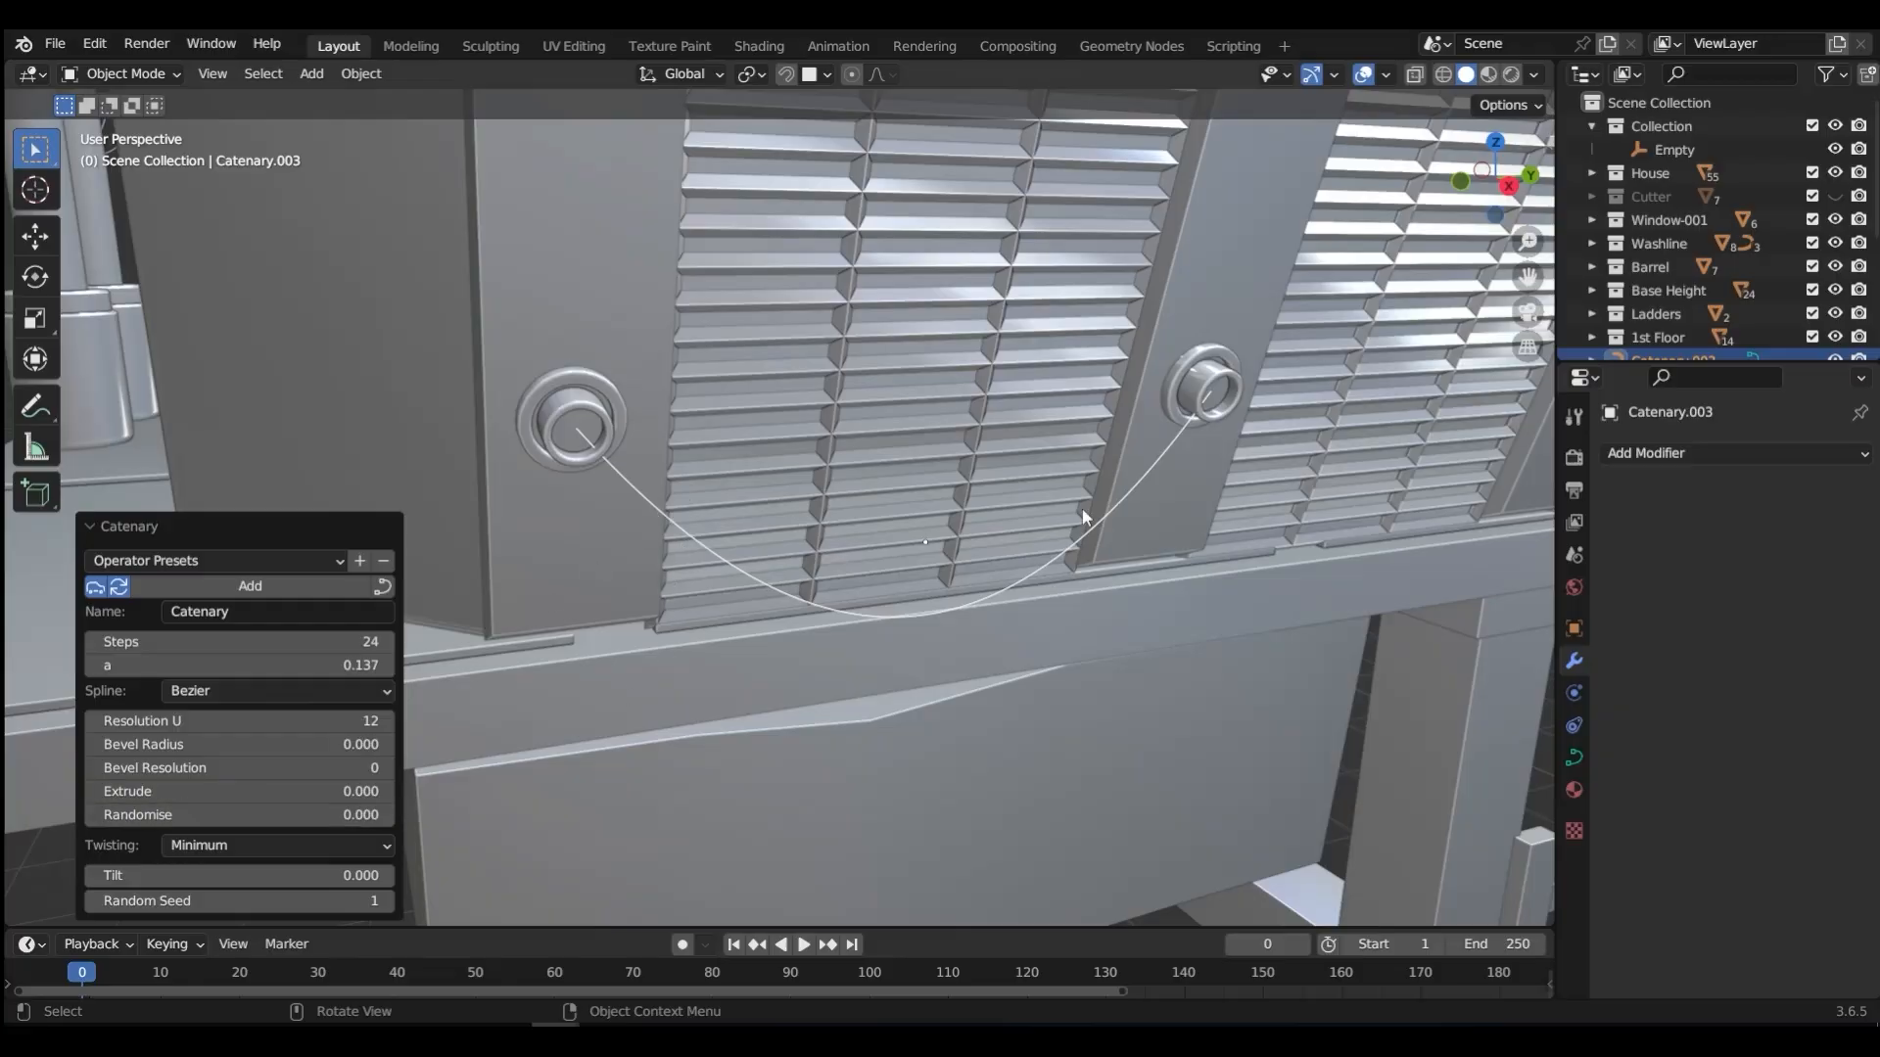
Step: In Edit Mode, move all the catenary's points about 2.1 cm along global X to meet the fittings' openings, and return to Object Mode
{"action": "key", "text": "ctrl+Tab"}
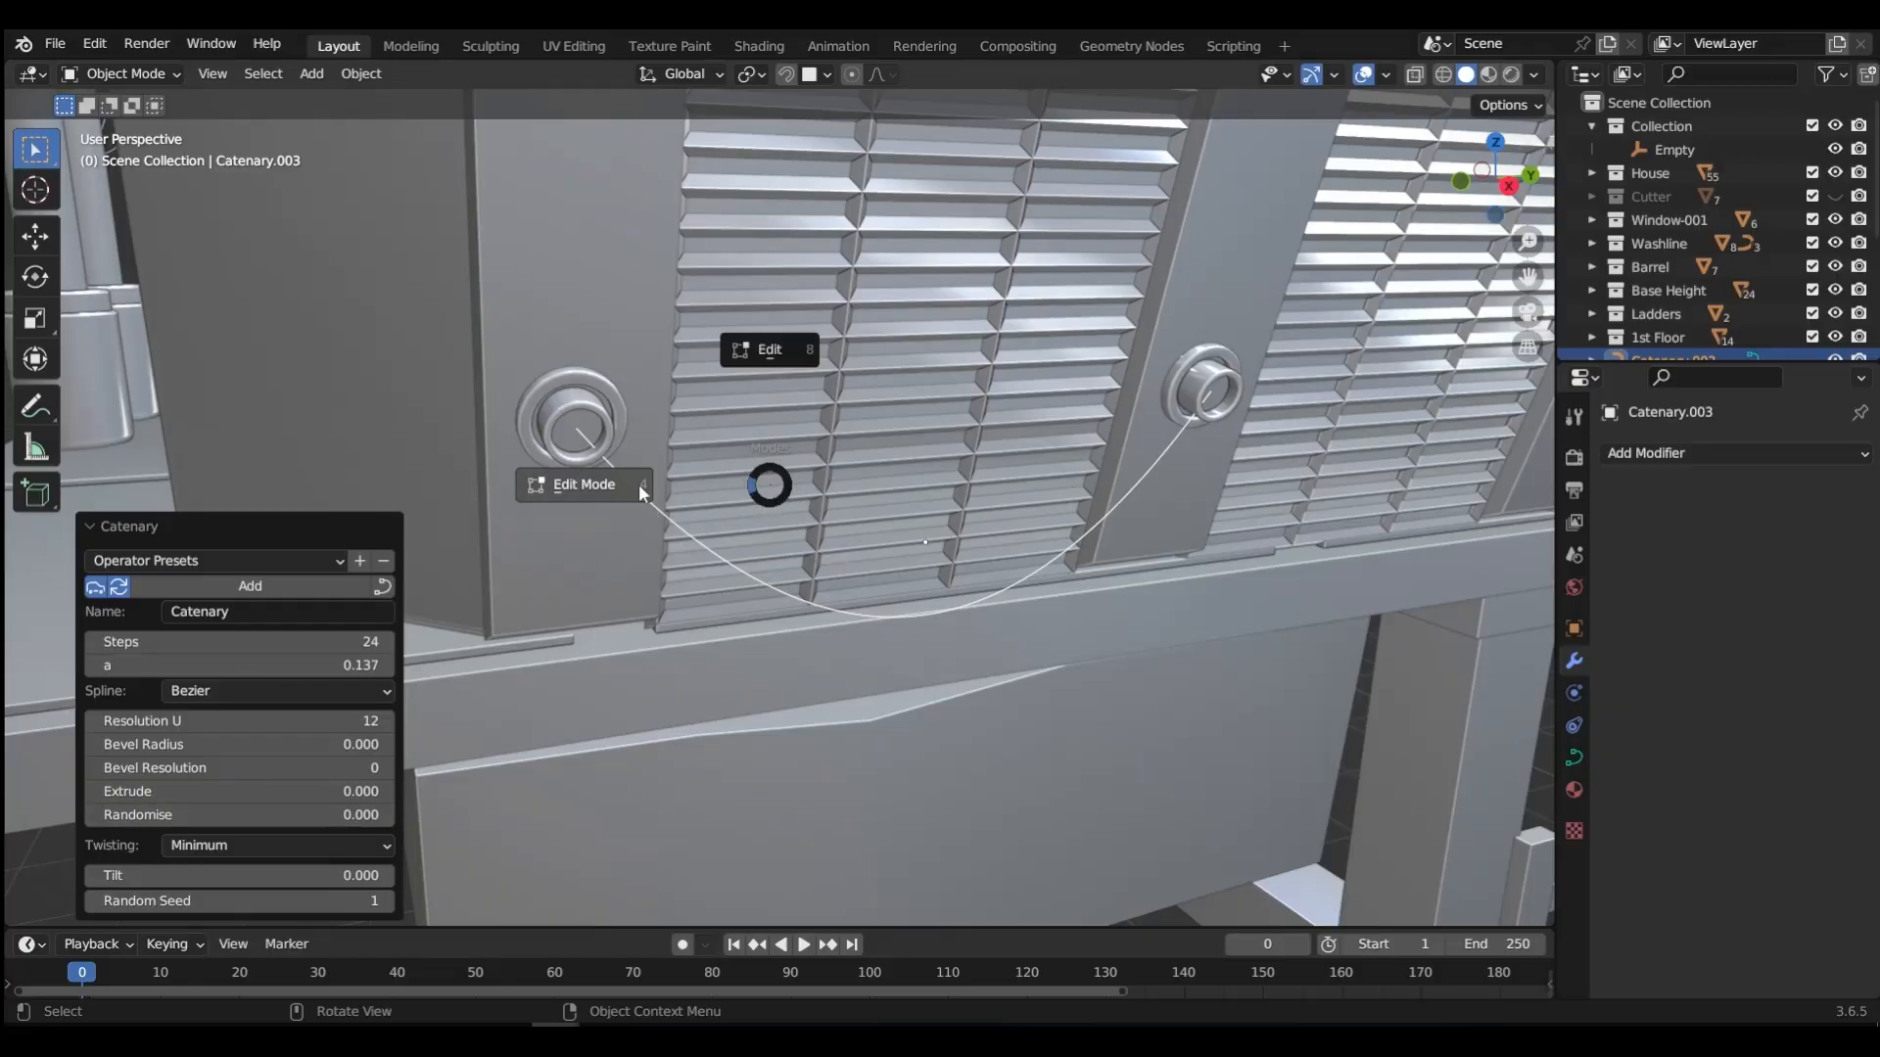
{"action": "left_click", "coordinate": [625, 490]}
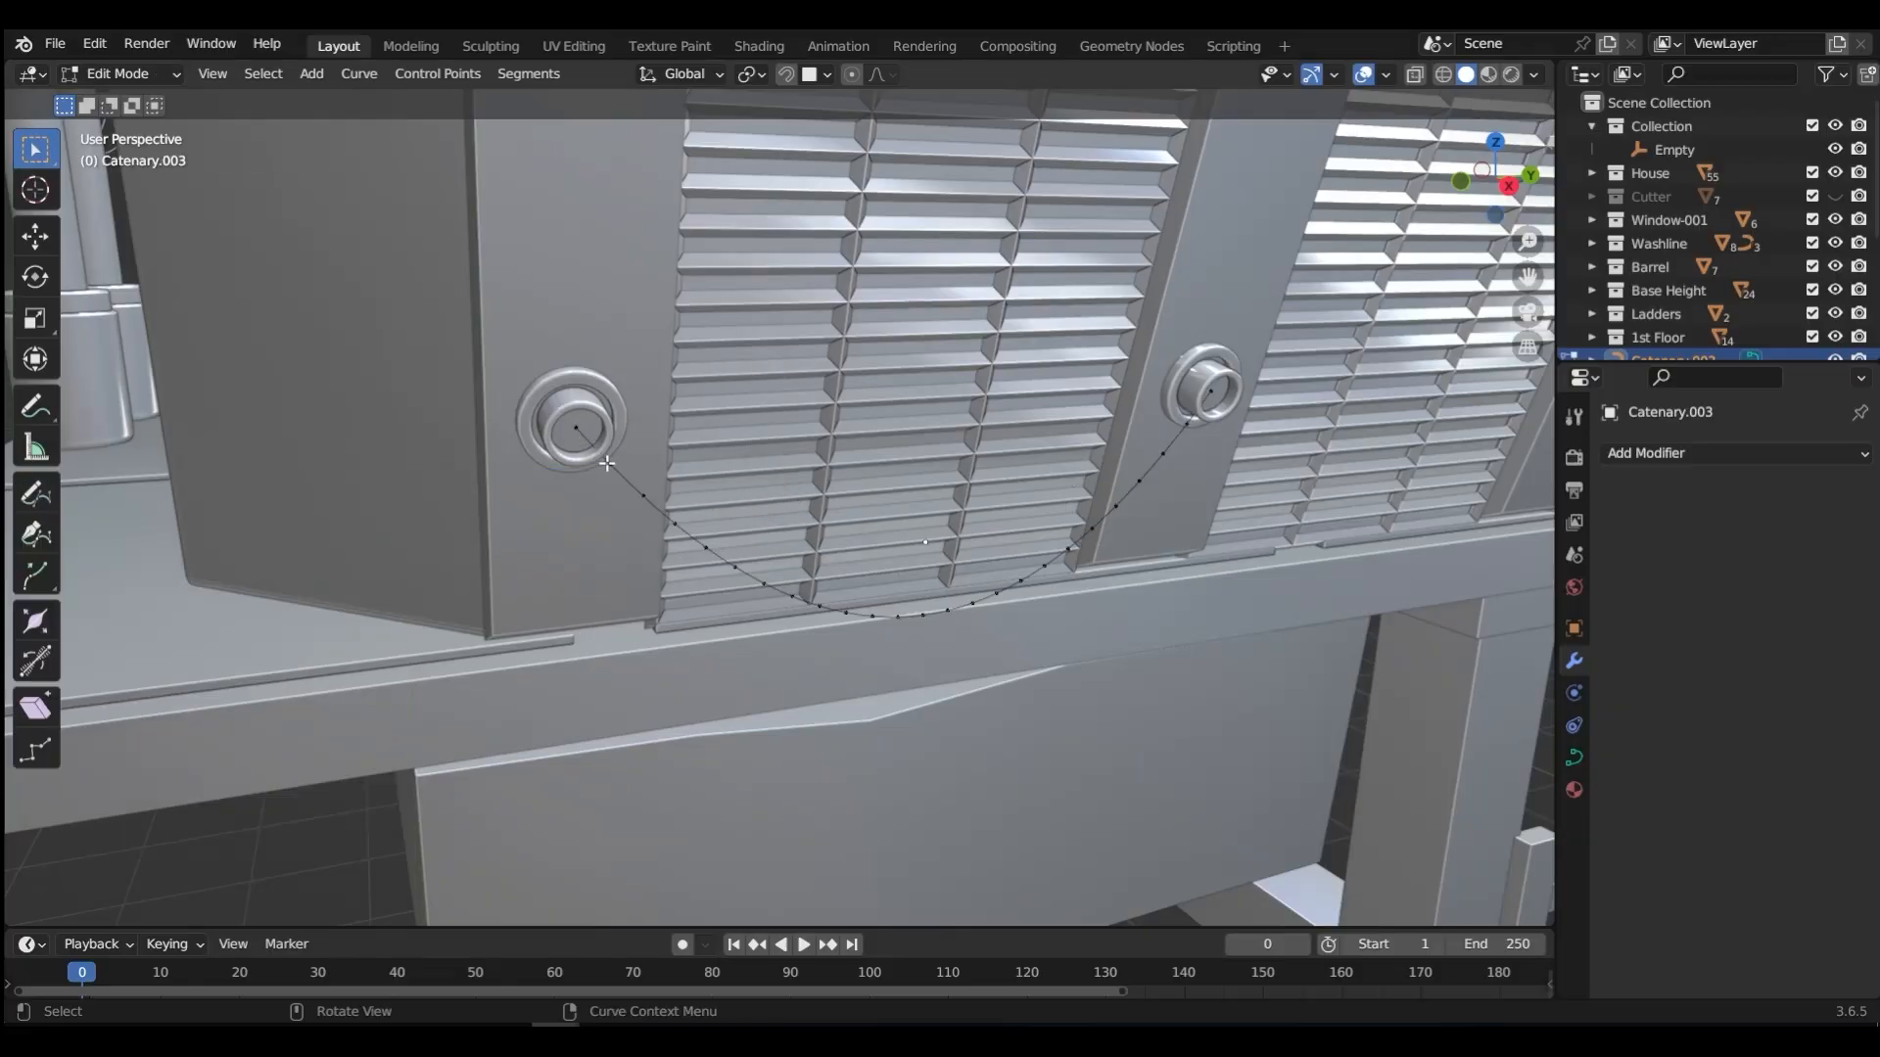
{"action": "key", "text": "a"}
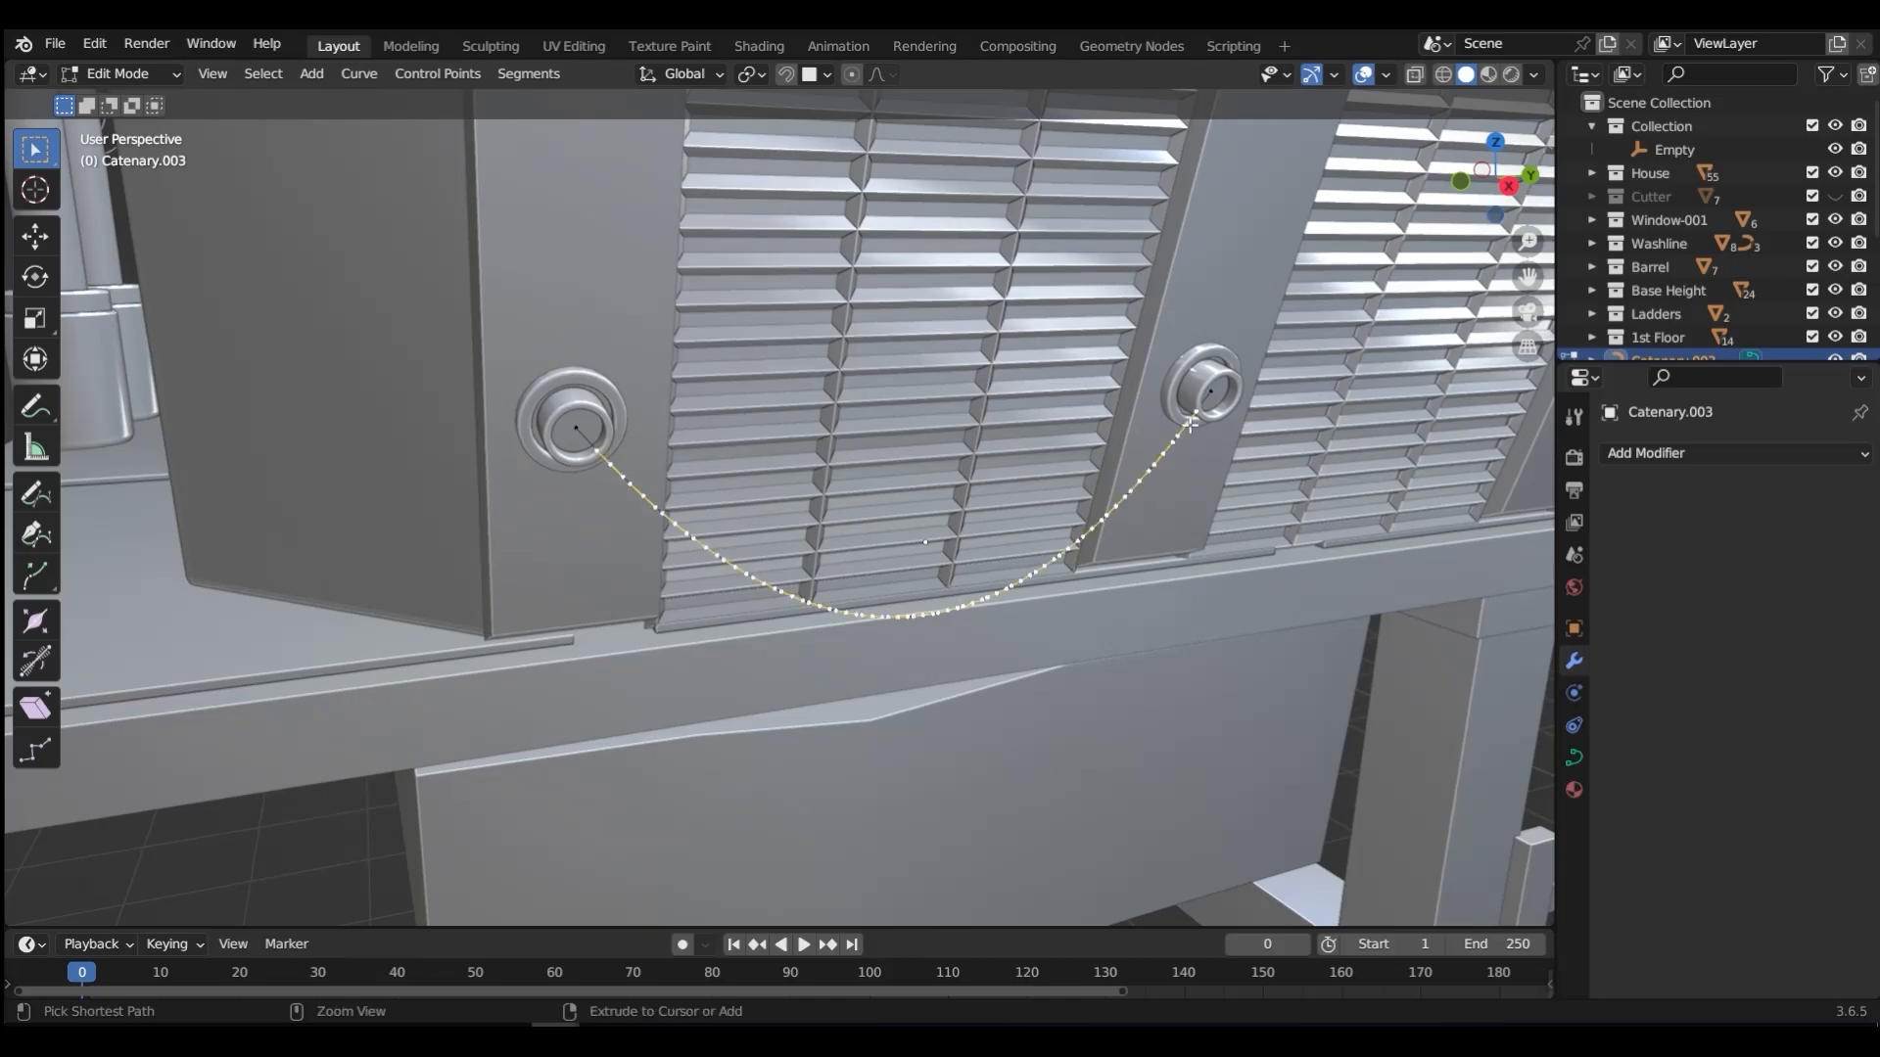
{"action": "middle_click_drag", "start_coordinate": [1155, 480], "coordinate": [1183, 494]}
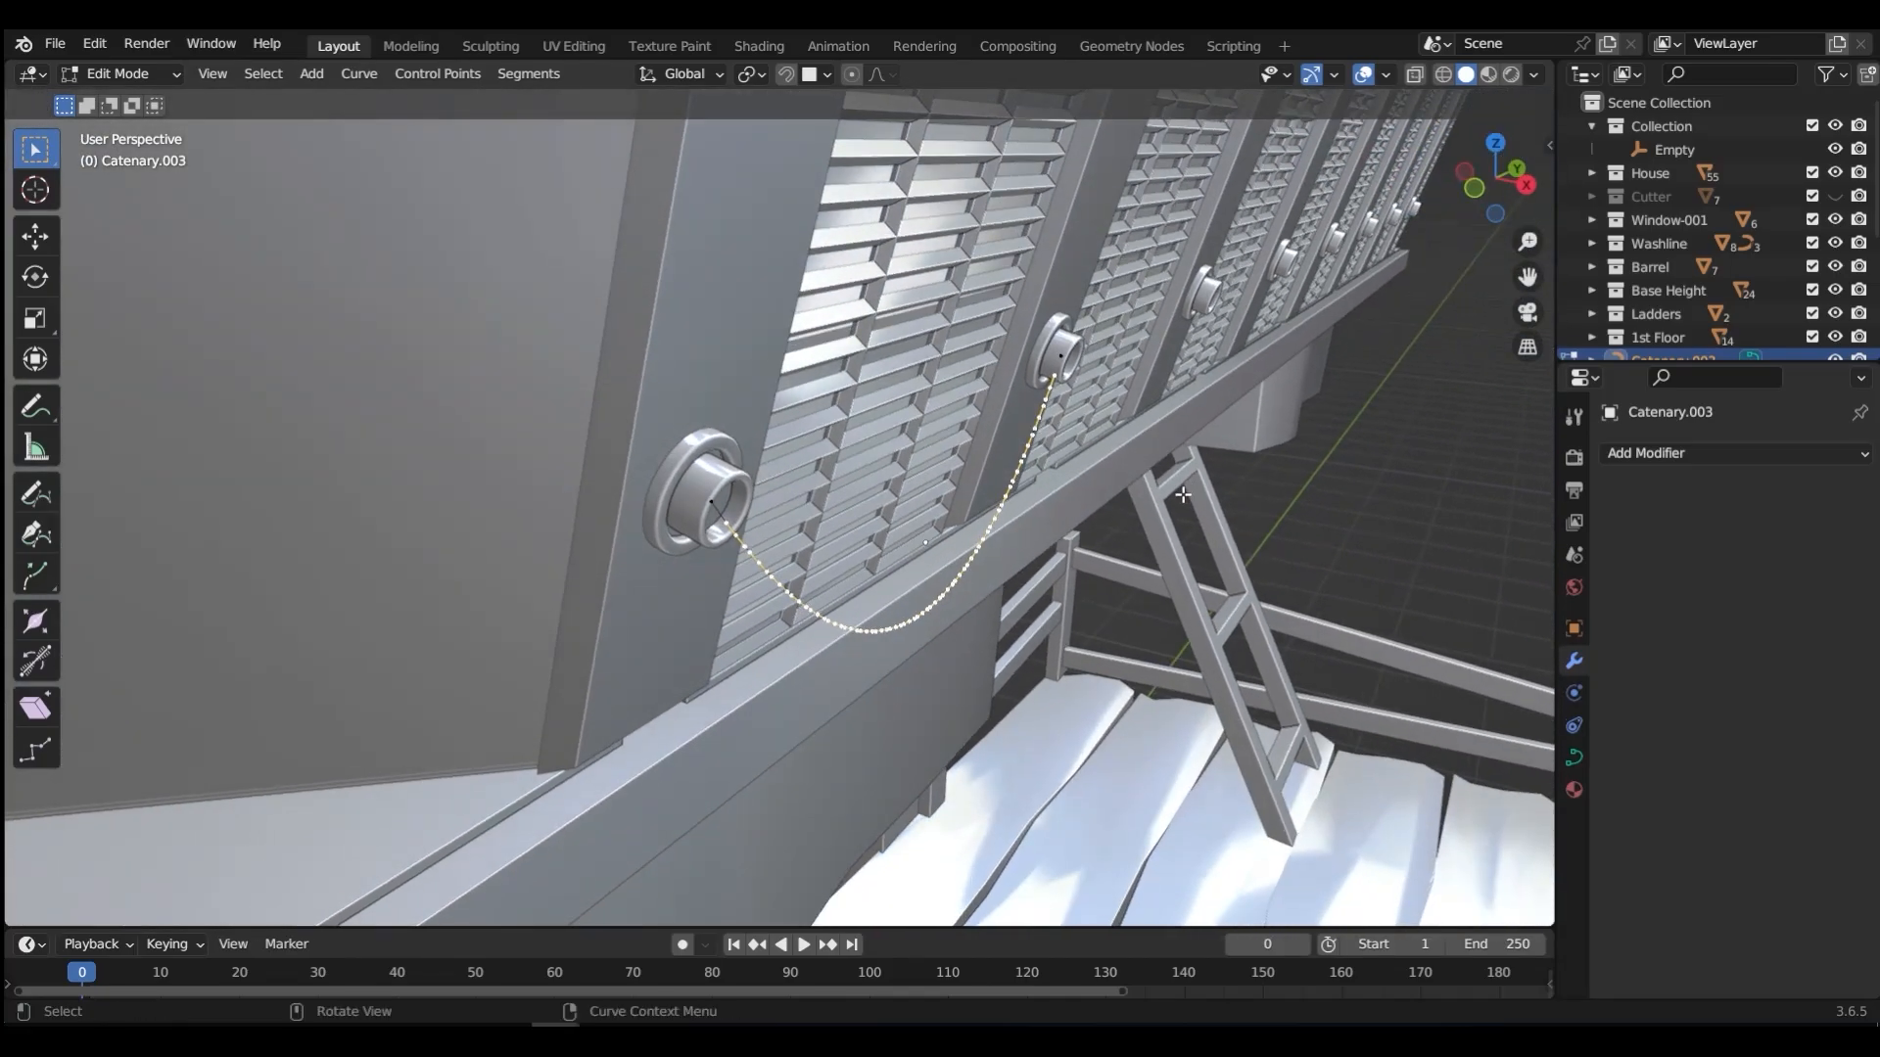
{"action": "key", "text": "g"}
{"action": "key", "text": "x"}
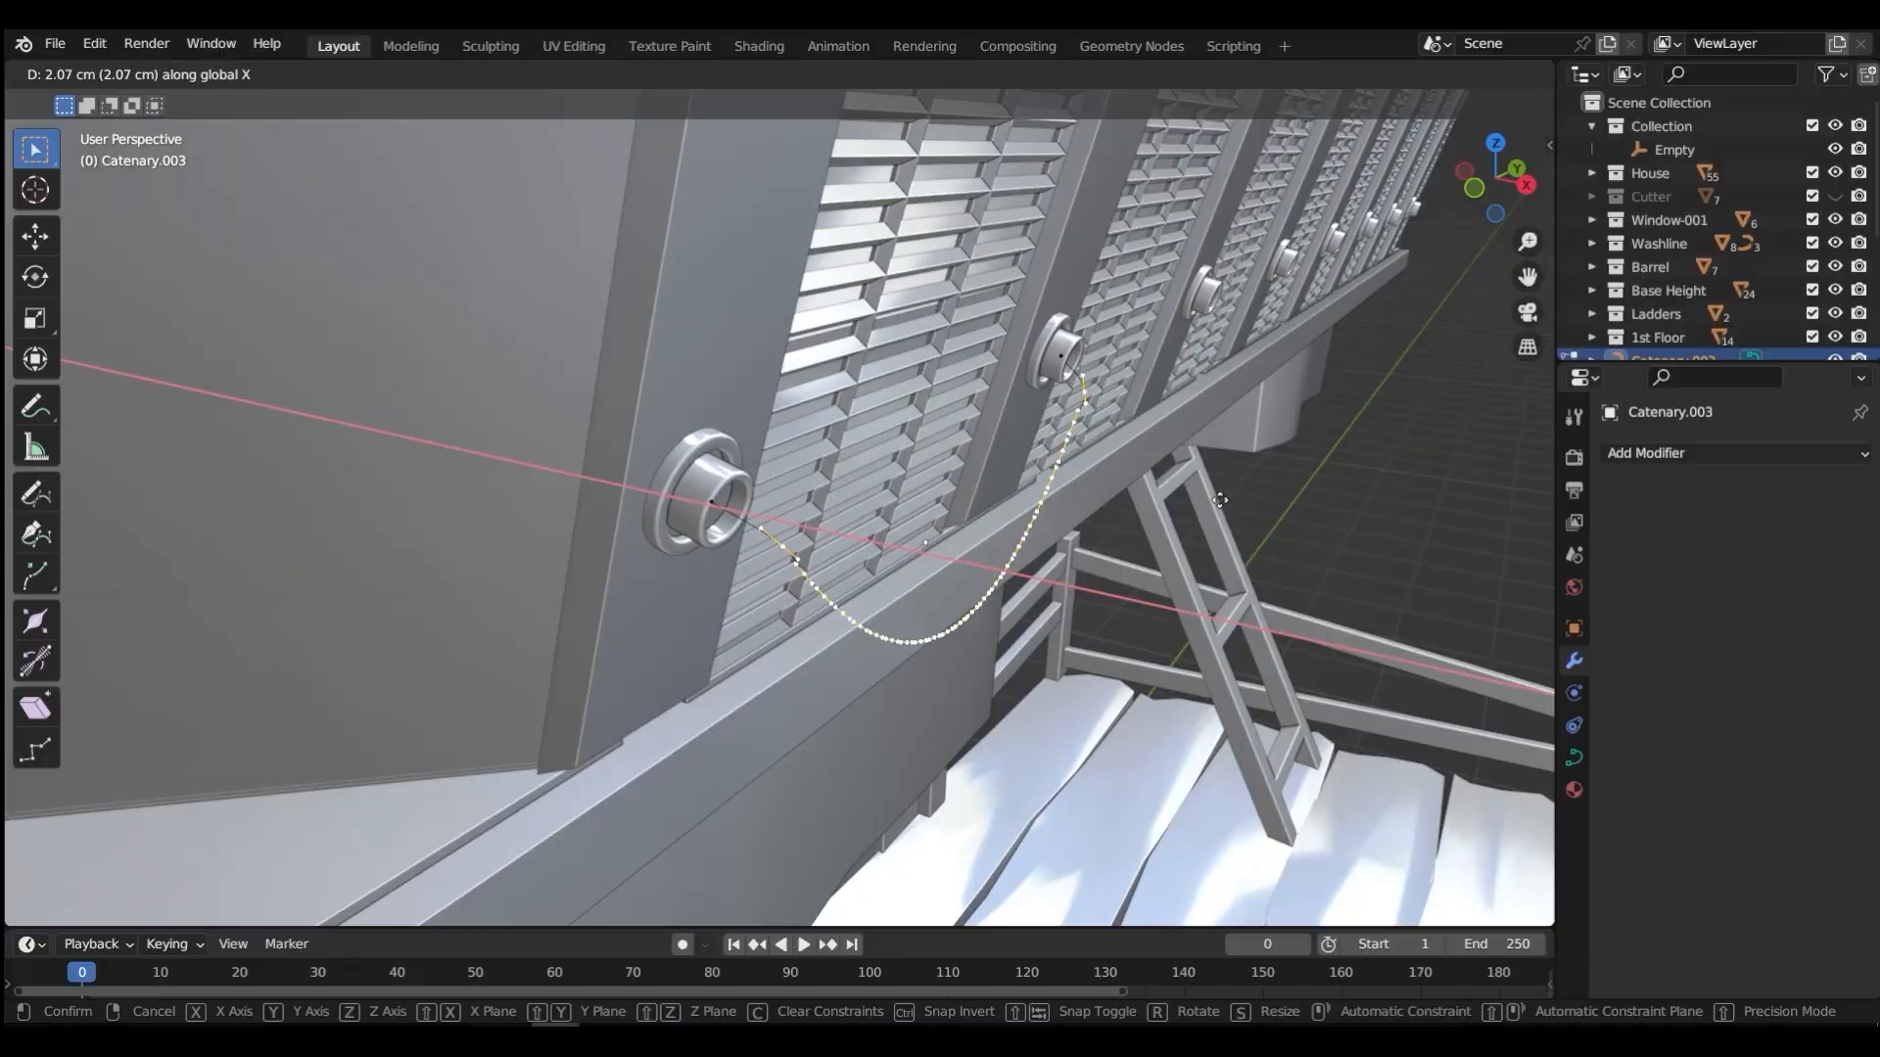
{"action": "left_click", "coordinate": [1226, 501]}
{"action": "middle_click_drag", "start_coordinate": [1226, 500], "coordinate": [829, 510]}
{"action": "key", "text": "ctrl+Tab"}
{"action": "left_click", "coordinate": [850, 366]}
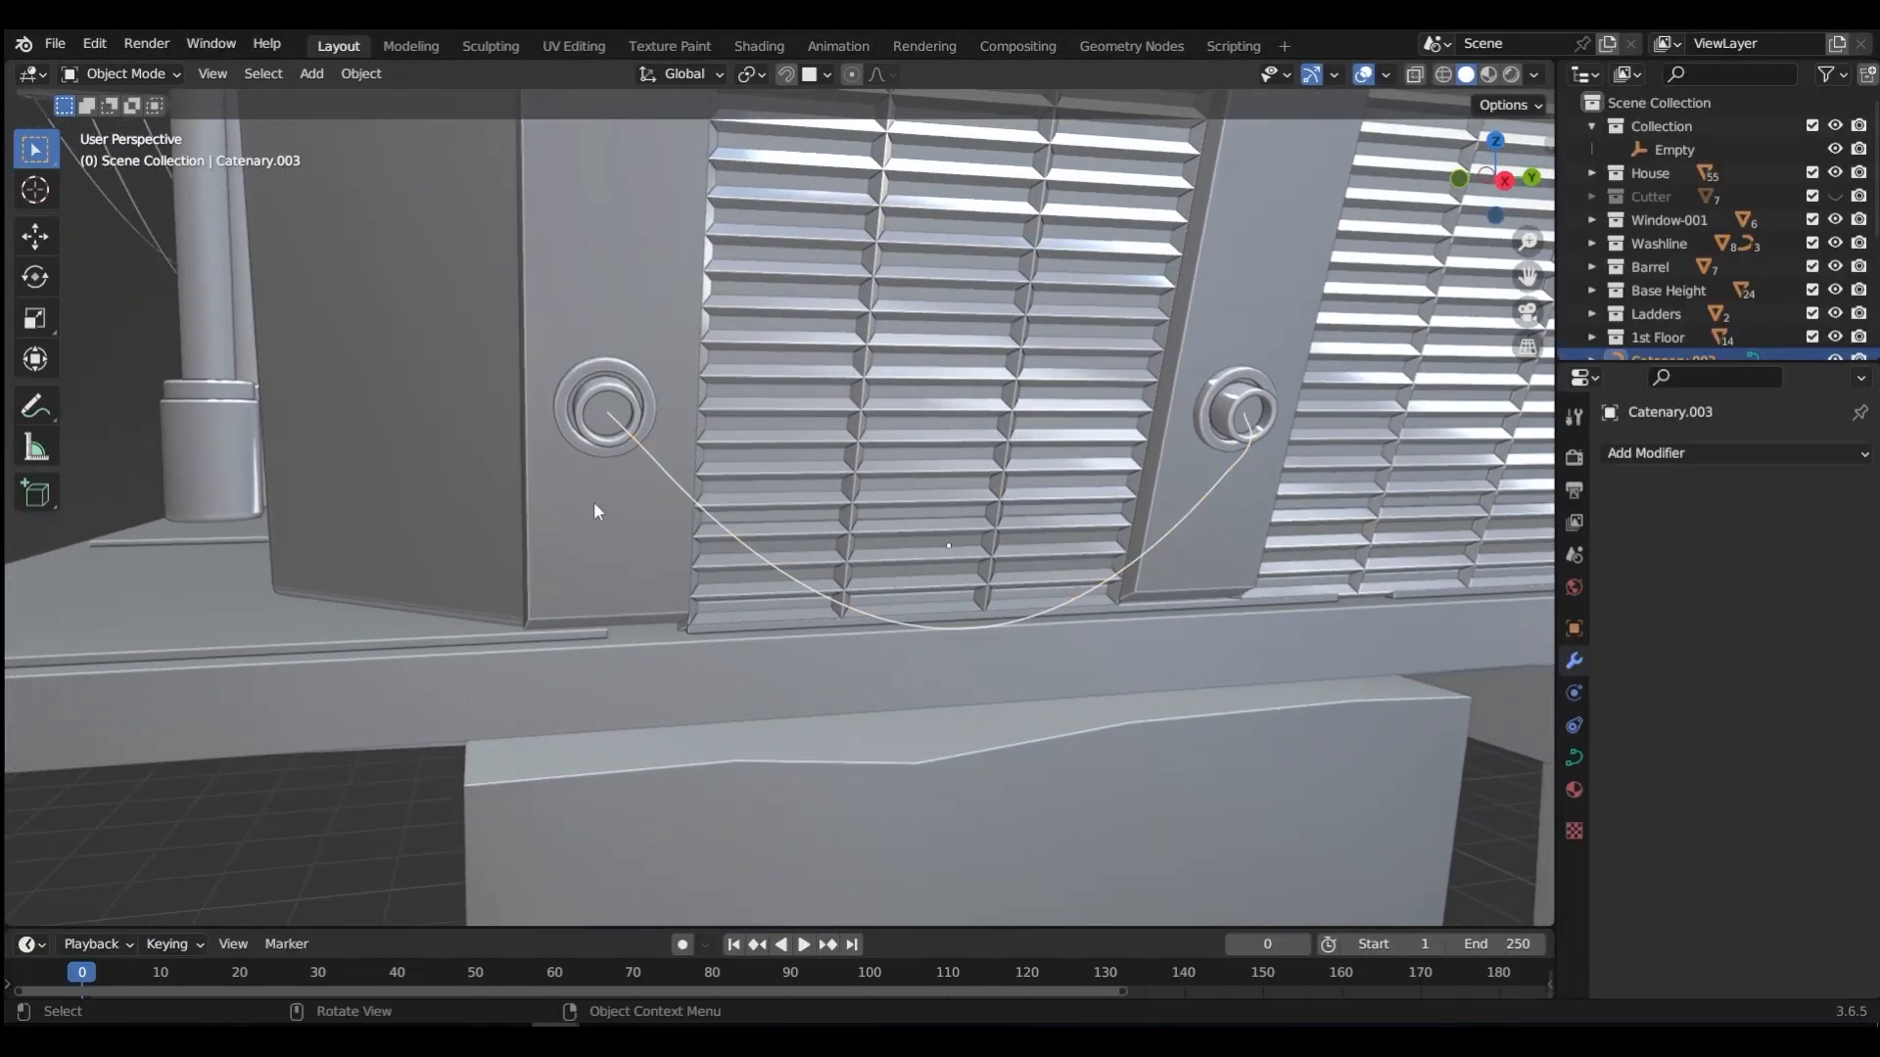
Step: Give the catenary curve a round bevel with a depth of 1 cm and a resolution of 2
{"action": "left_click", "coordinate": [1574, 757]}
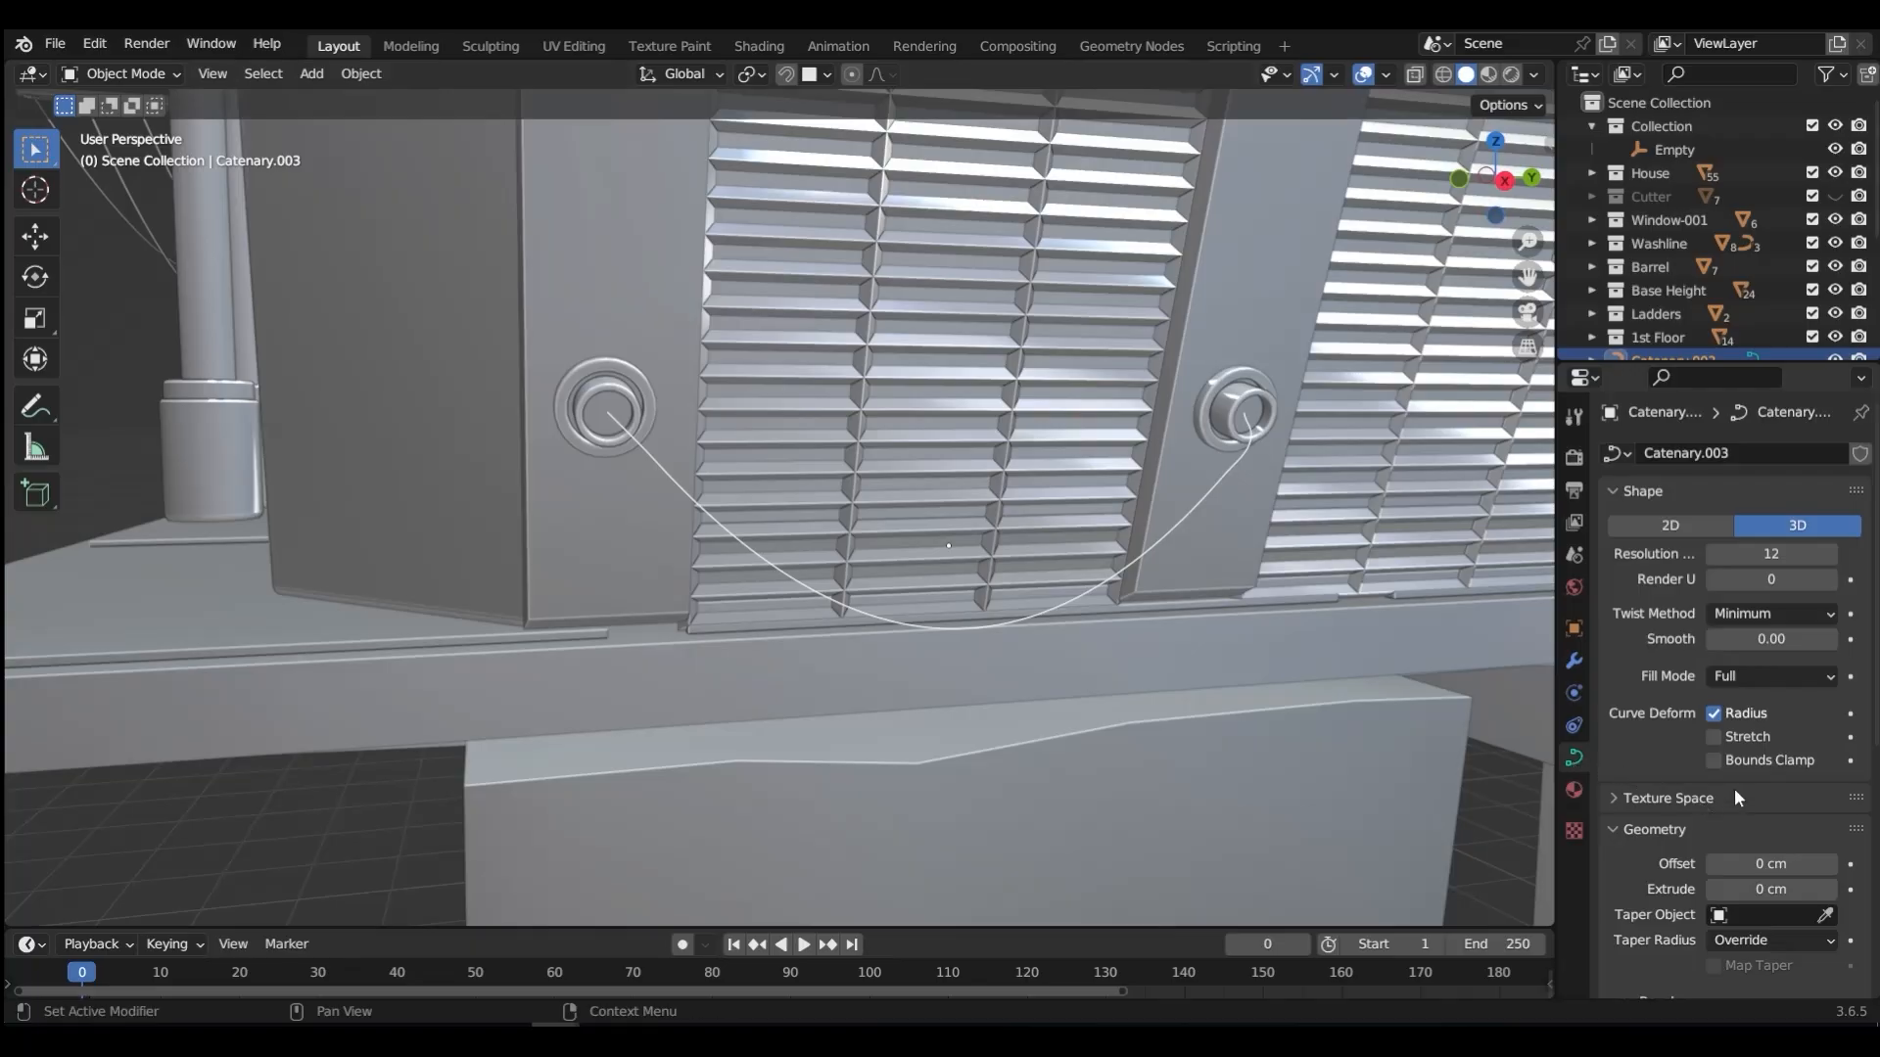
{"action": "scroll", "coordinate": [1672, 846], "scroll_direction": "down", "scroll_amount": 5}
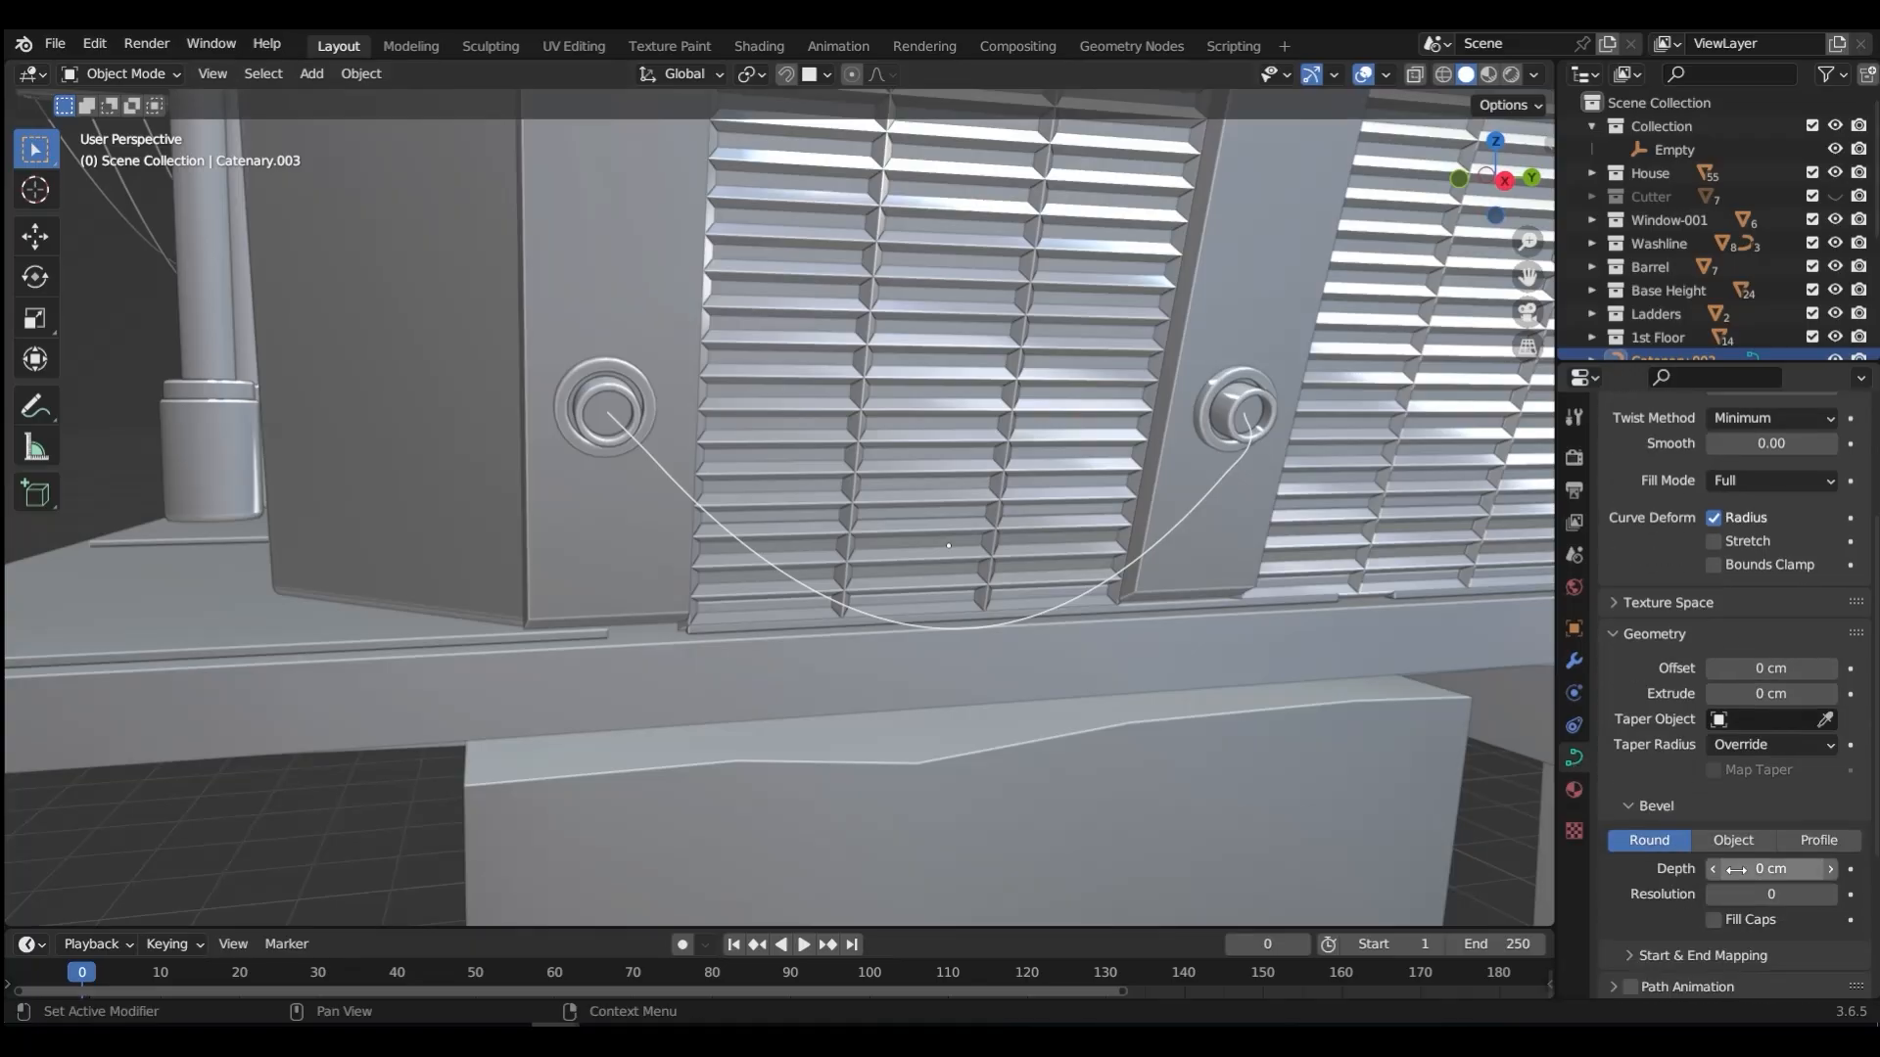
{"action": "left_click_drag", "start_coordinate": [1740, 869], "coordinate": [1774, 896]}
{"action": "middle_click_drag", "start_coordinate": [1092, 778], "coordinate": [1152, 810]}
{"action": "scroll", "coordinate": [744, 531], "scroll_direction": "up", "scroll_amount": 4}
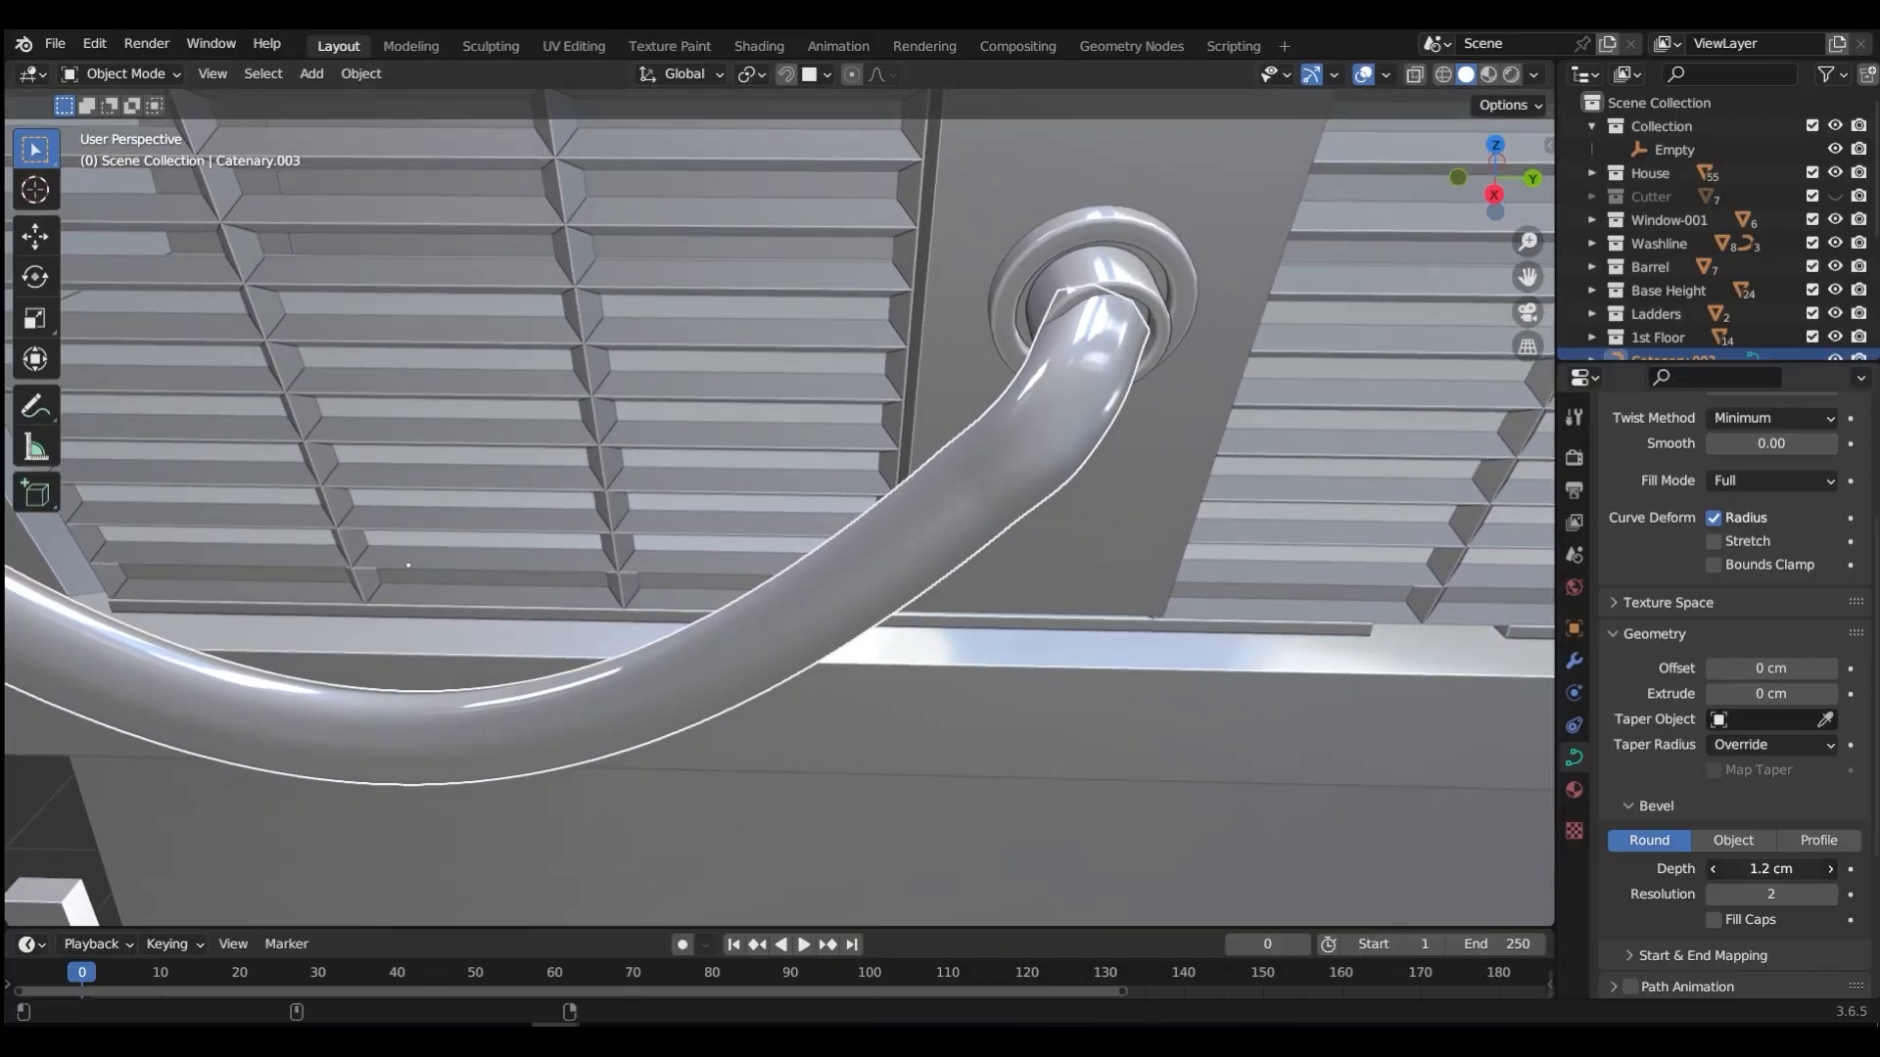
{"action": "left_click_drag", "start_coordinate": [1767, 869], "coordinate": [1757, 869]}
Step: In Edit Mode, shift the curve's end point at the second fitting about 0.29 cm to centre the hose in the opening
{"action": "key", "text": "ctrl+Tab"}
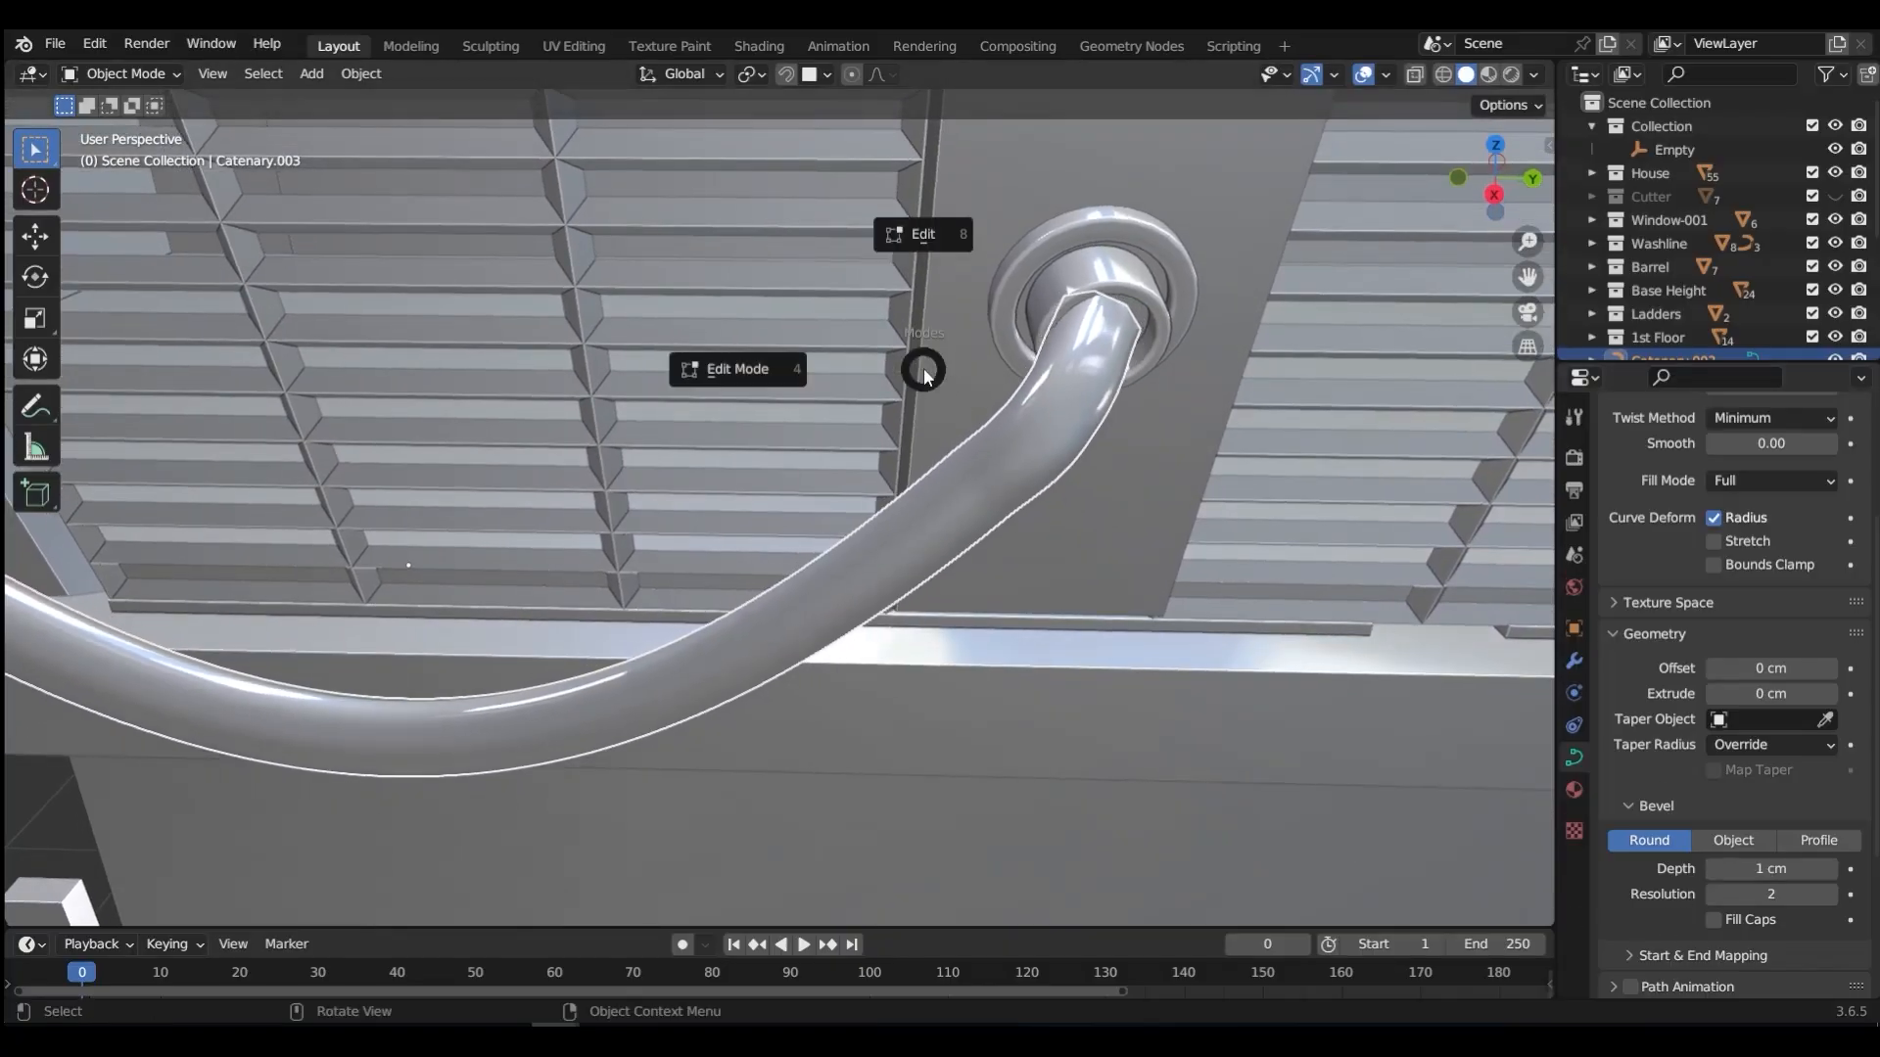
{"action": "left_click", "coordinate": [737, 374]}
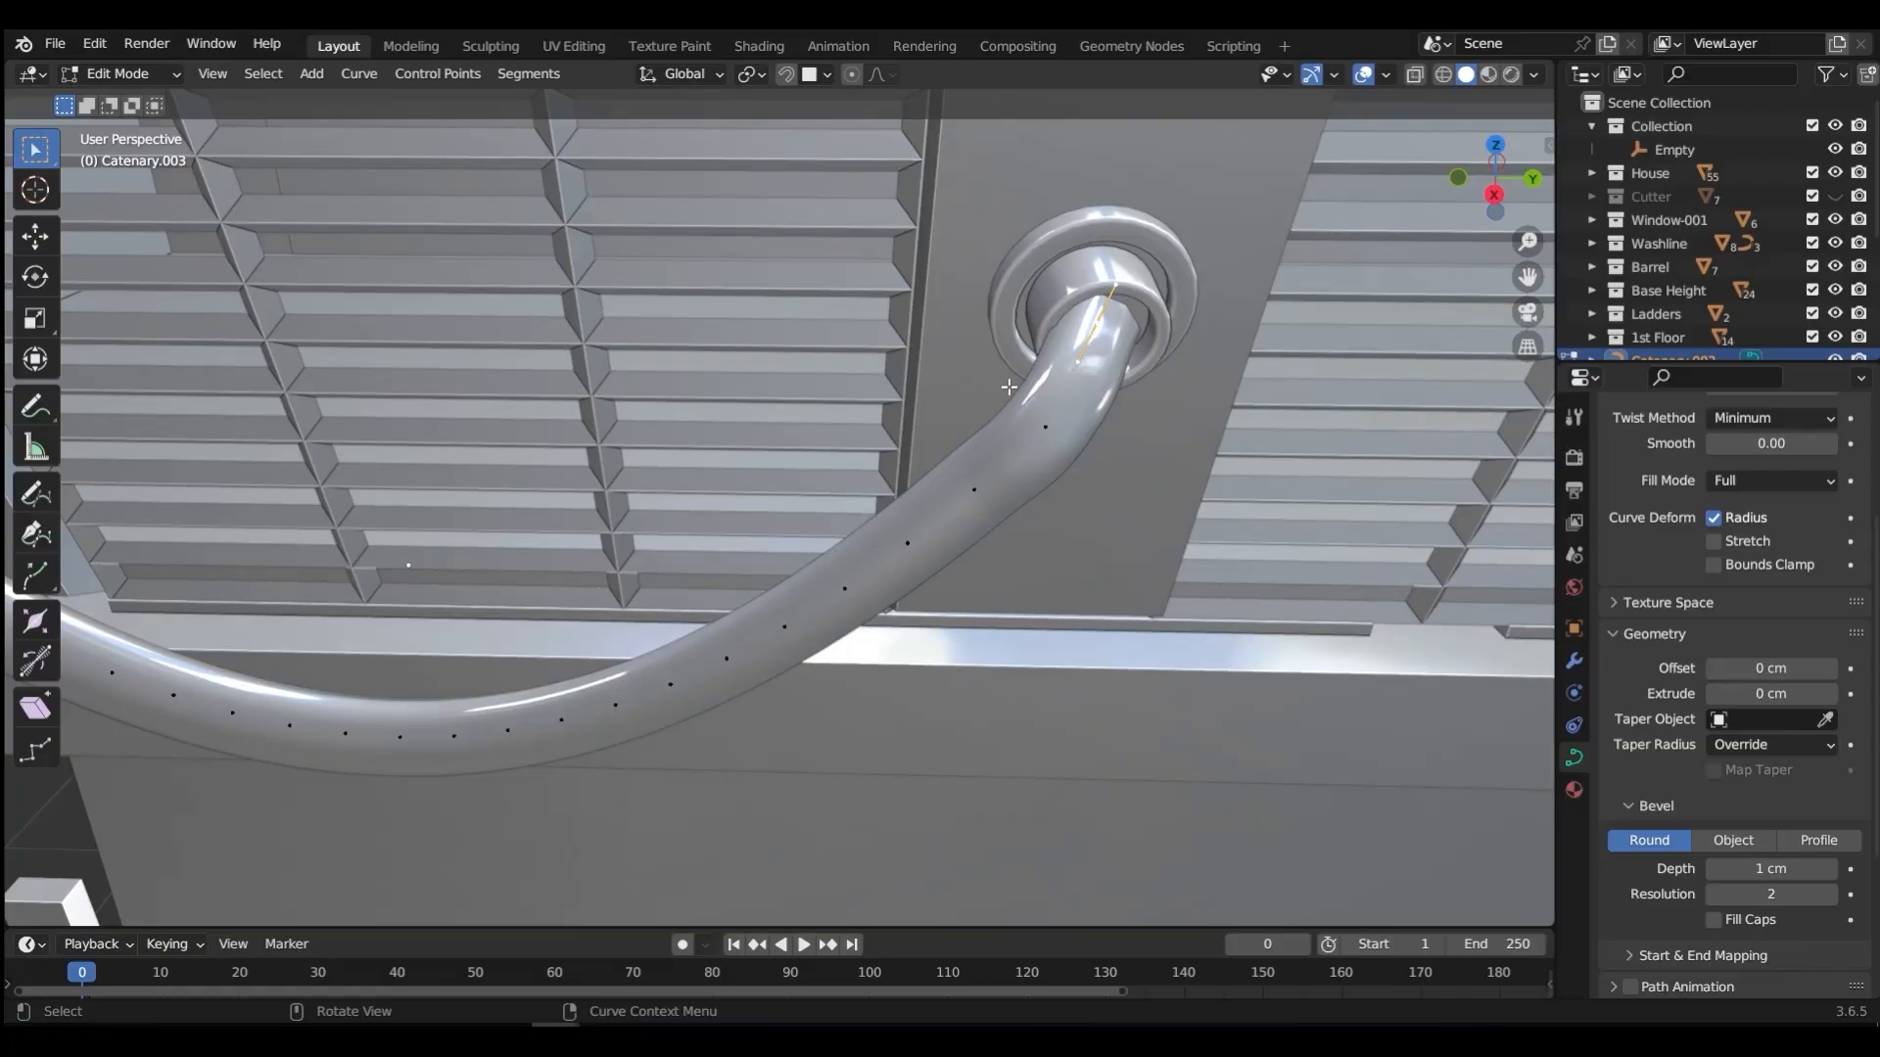
{"action": "key", "text": "g"}
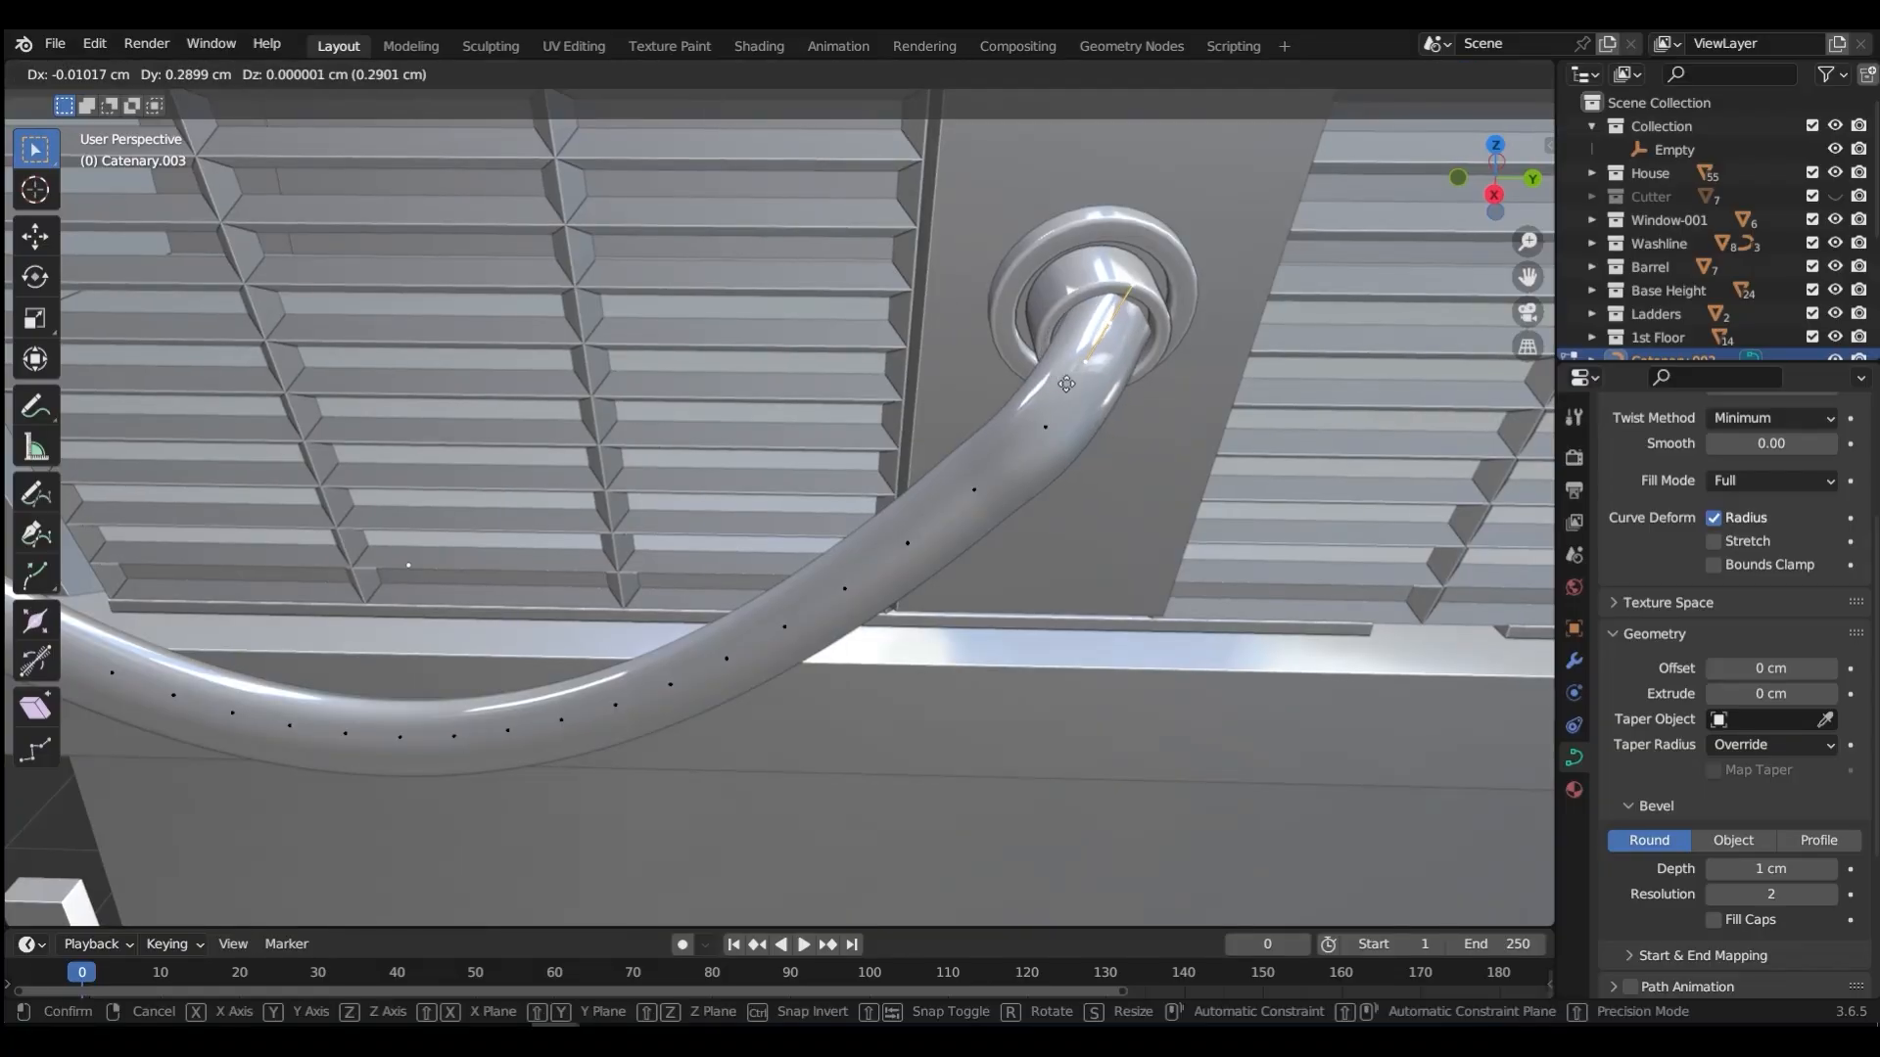
{"action": "left_click", "coordinate": [1066, 384]}
Step: Shift the curve's end point at the first fitting about 0.29 cm to centre it in the opening, and return to Object Mode
{"action": "middle_click_drag", "start_coordinate": [1066, 384], "coordinate": [707, 338]}
{"action": "middle_click_drag", "start_coordinate": [548, 421], "coordinate": [629, 595], "text": "shift"}
{"action": "scroll", "coordinate": [636, 583], "scroll_direction": "up", "scroll_amount": 6}
{"action": "left_click", "coordinate": [697, 503]}
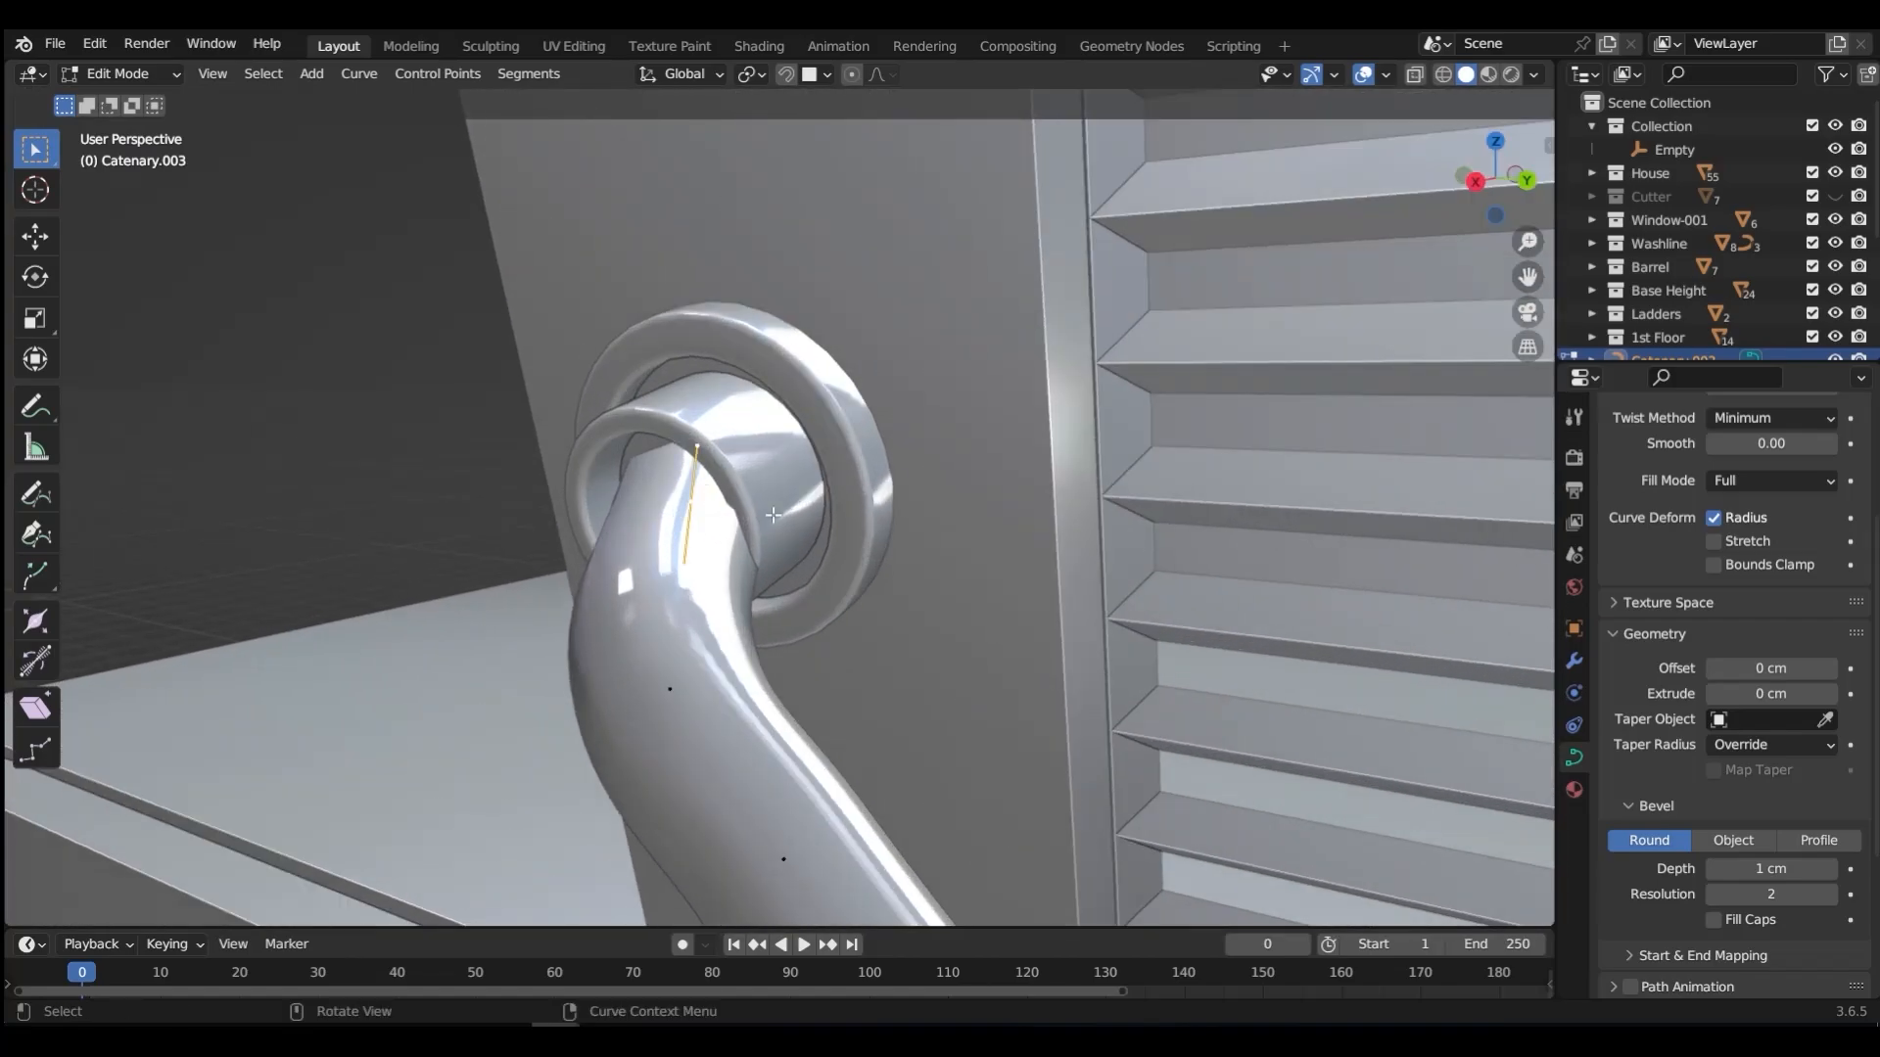
{"action": "key", "text": "g"}
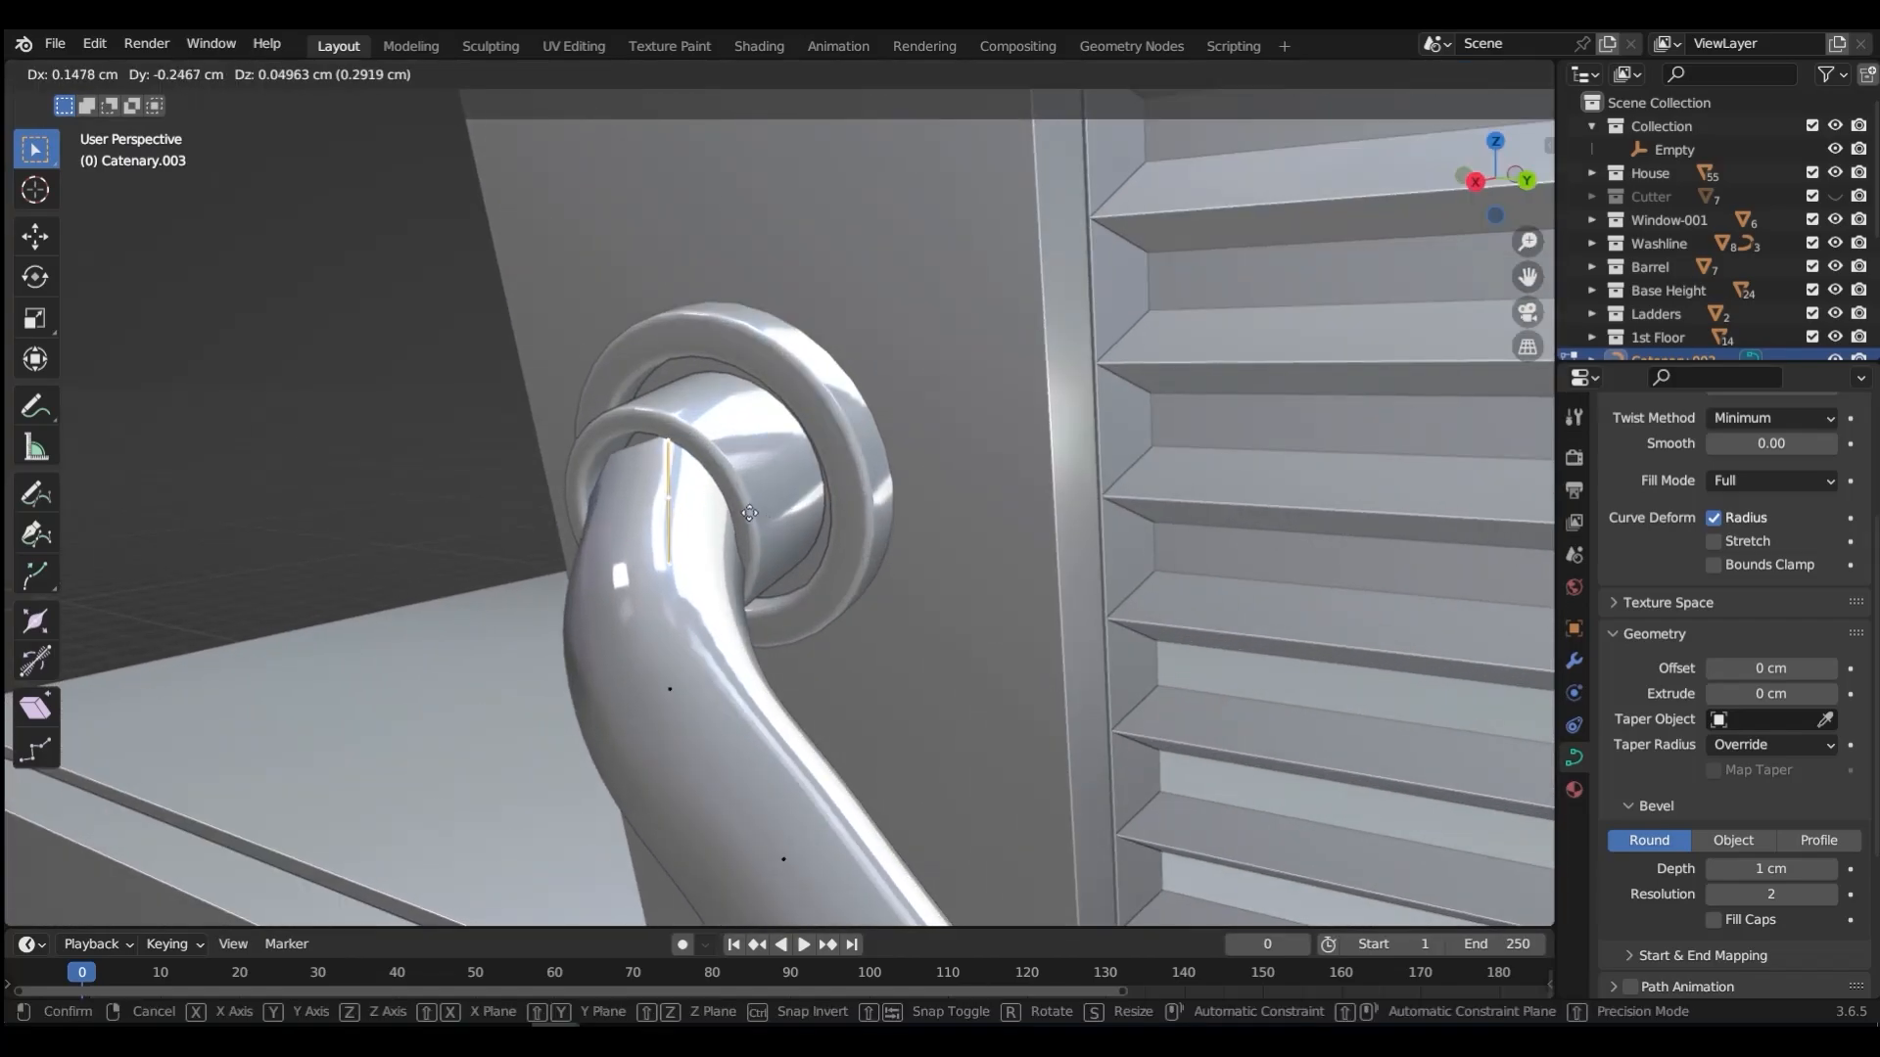
{"action": "left_click", "coordinate": [746, 508]}
{"action": "scroll", "coordinate": [749, 511], "scroll_direction": "down", "scroll_amount": 10}
{"action": "middle_click_drag", "start_coordinate": [901, 548], "coordinate": [1042, 557]}
{"action": "key", "text": "ctrl+Tab"}
{"action": "left_click", "coordinate": [938, 470]}
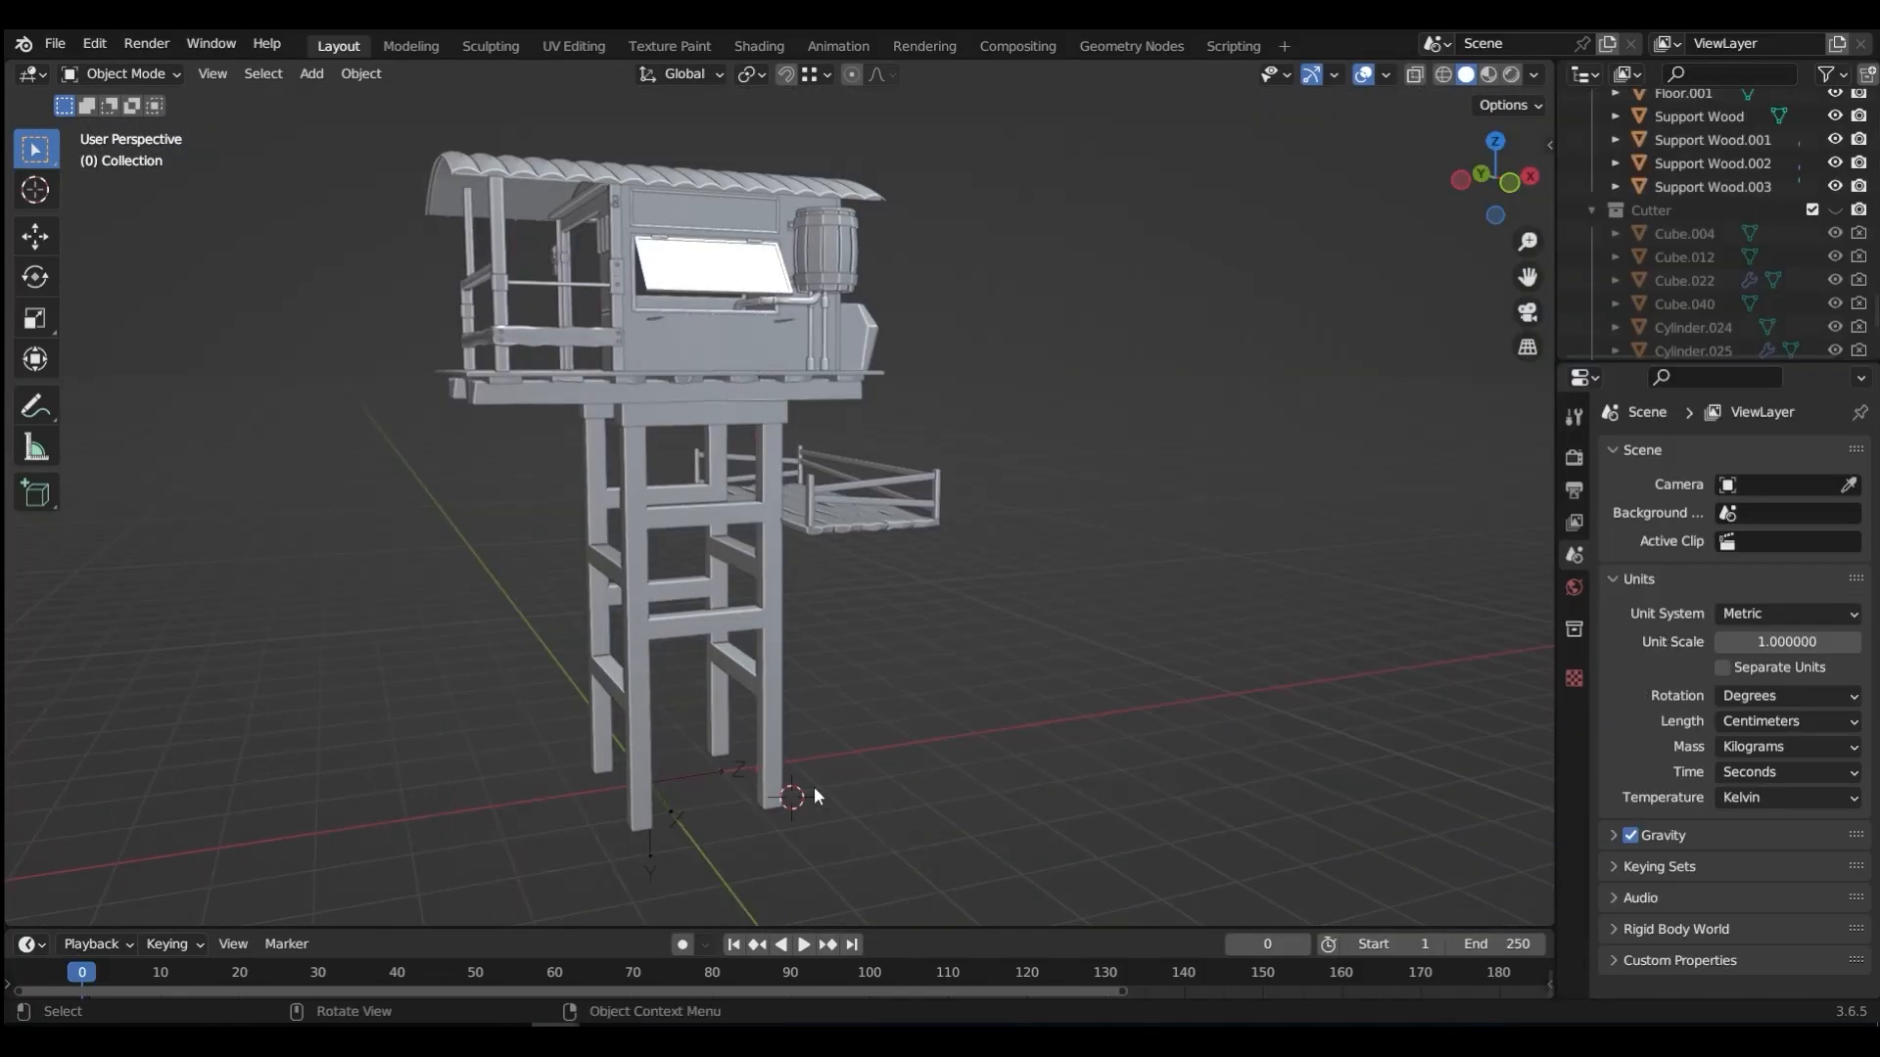
Step: Add a cube at the 3D cursor beside the tower's leg, scale it to 0.095 and apply the scale
{"action": "key", "text": "shift+a"}
{"action": "mouse_move", "coordinate": [813, 785]}
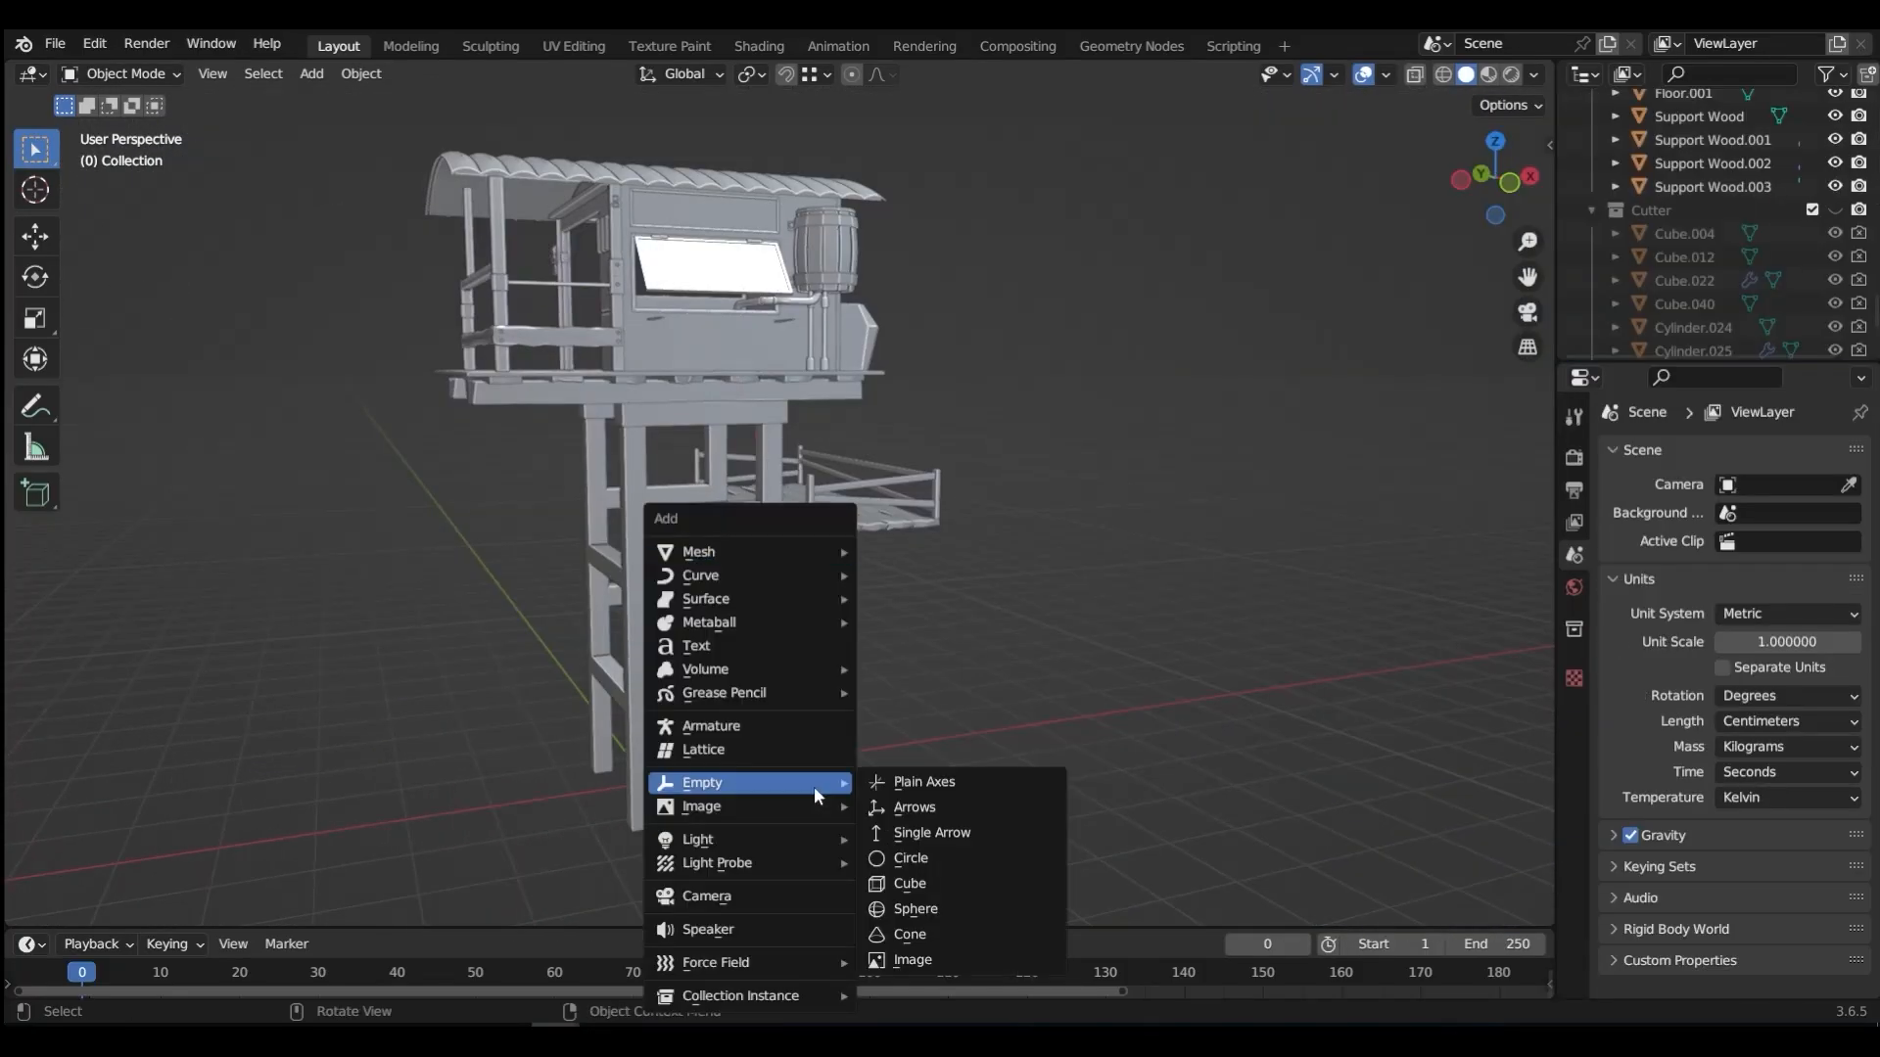
{"action": "mouse_move", "coordinate": [783, 552]}
{"action": "left_click", "coordinate": [886, 93]}
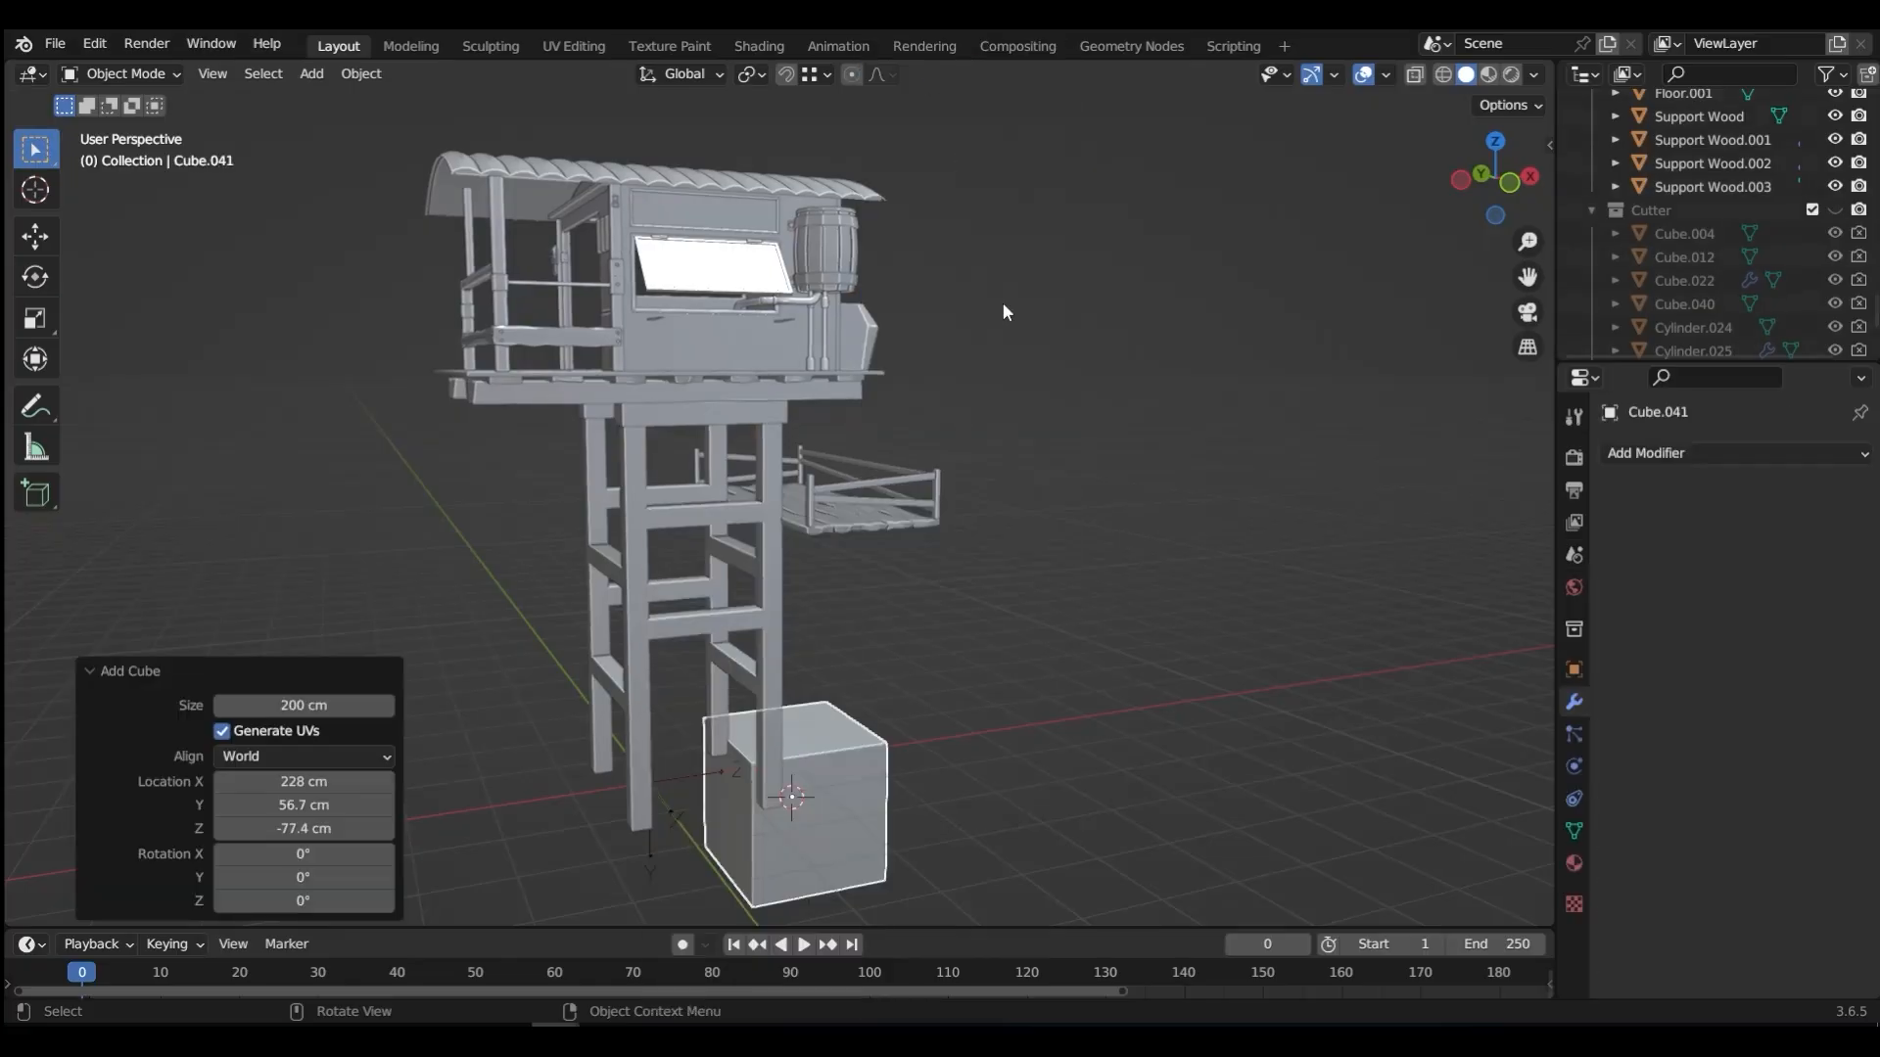
{"action": "key", "text": "s"}
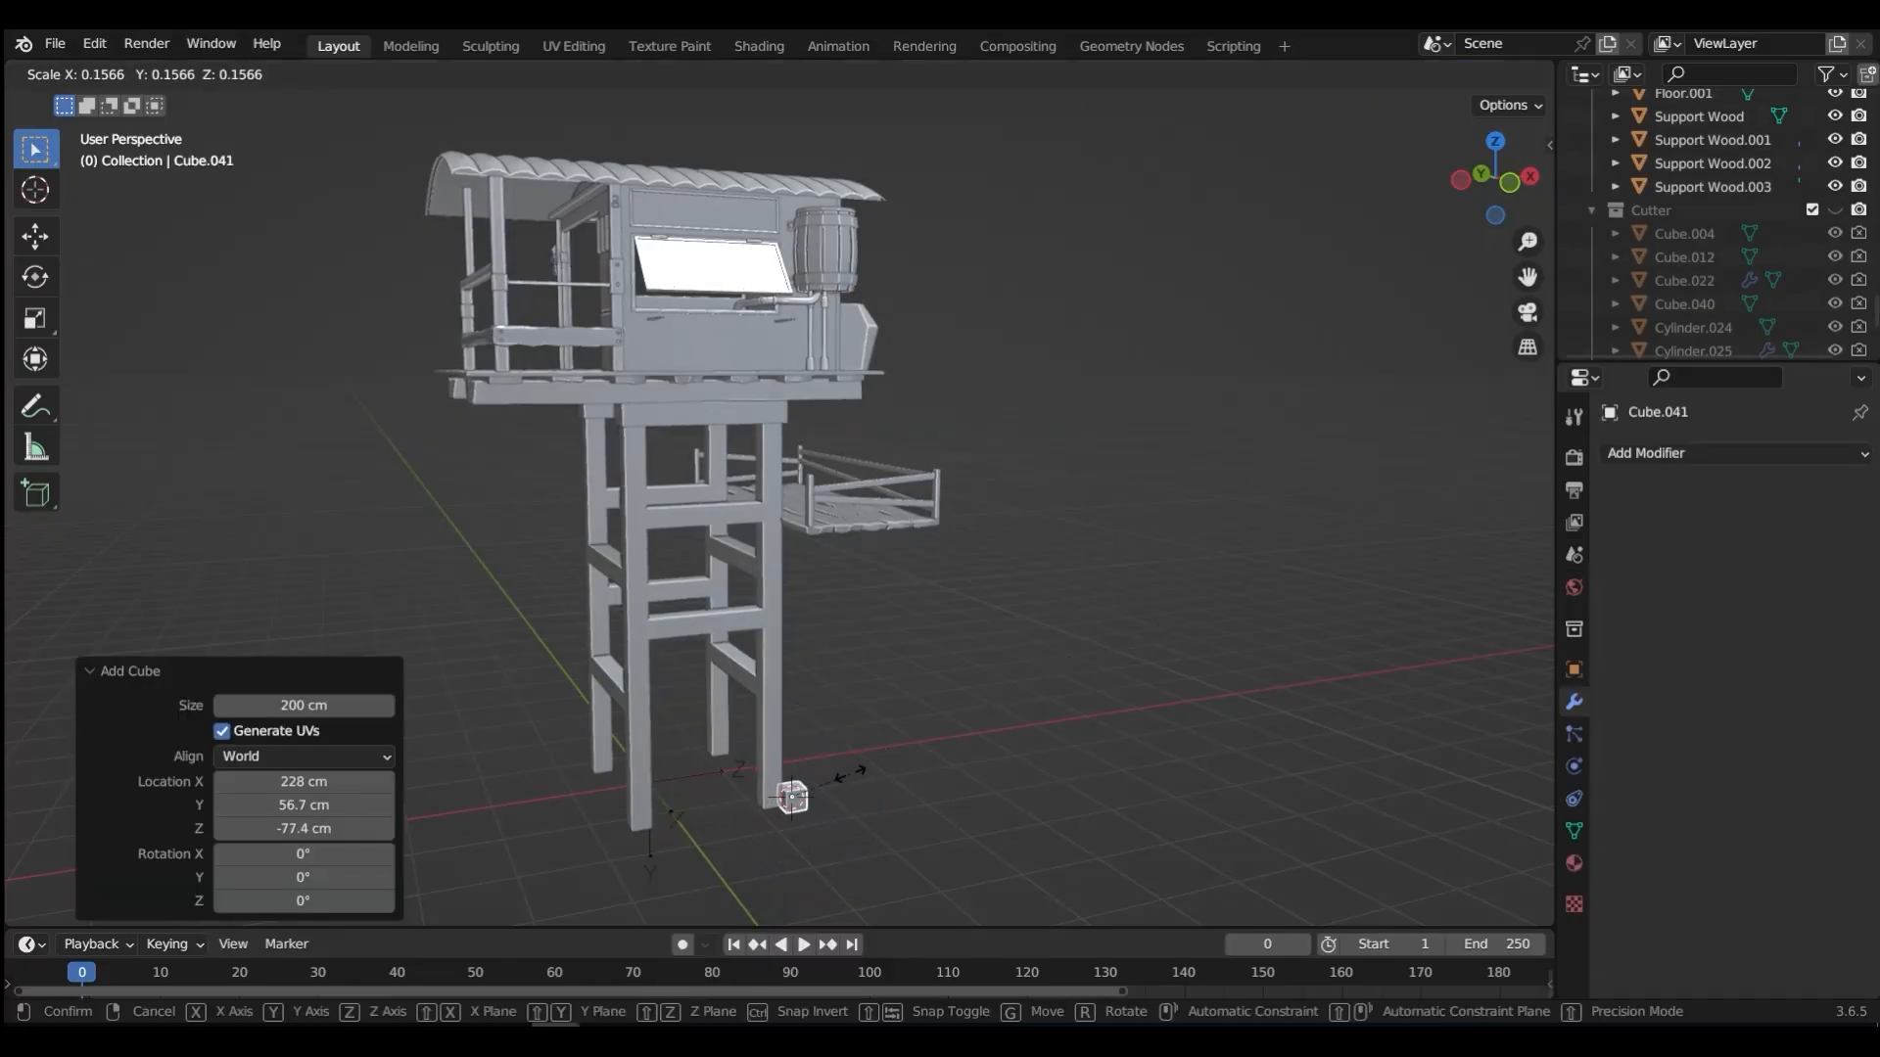
{"action": "left_click", "coordinate": [830, 788]}
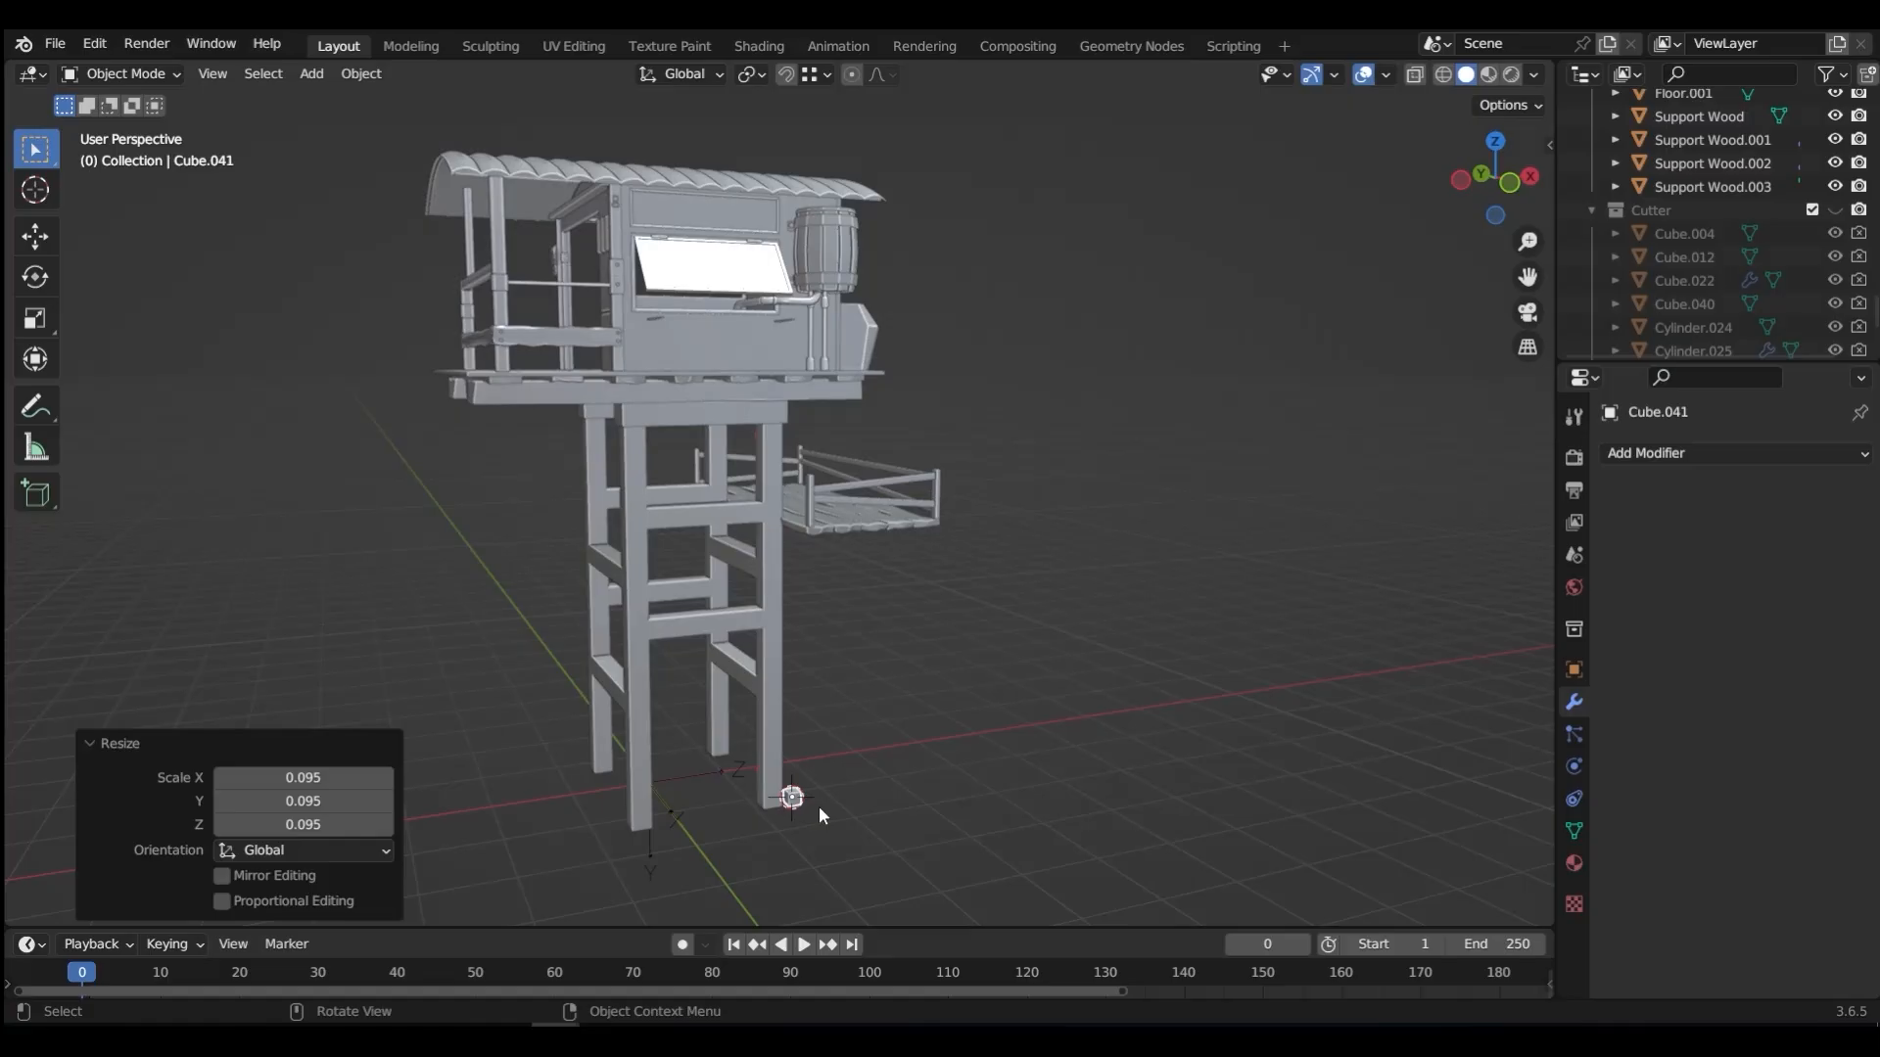
{"action": "key", "text": "ctrl+a"}
{"action": "left_click", "coordinate": [729, 714]}
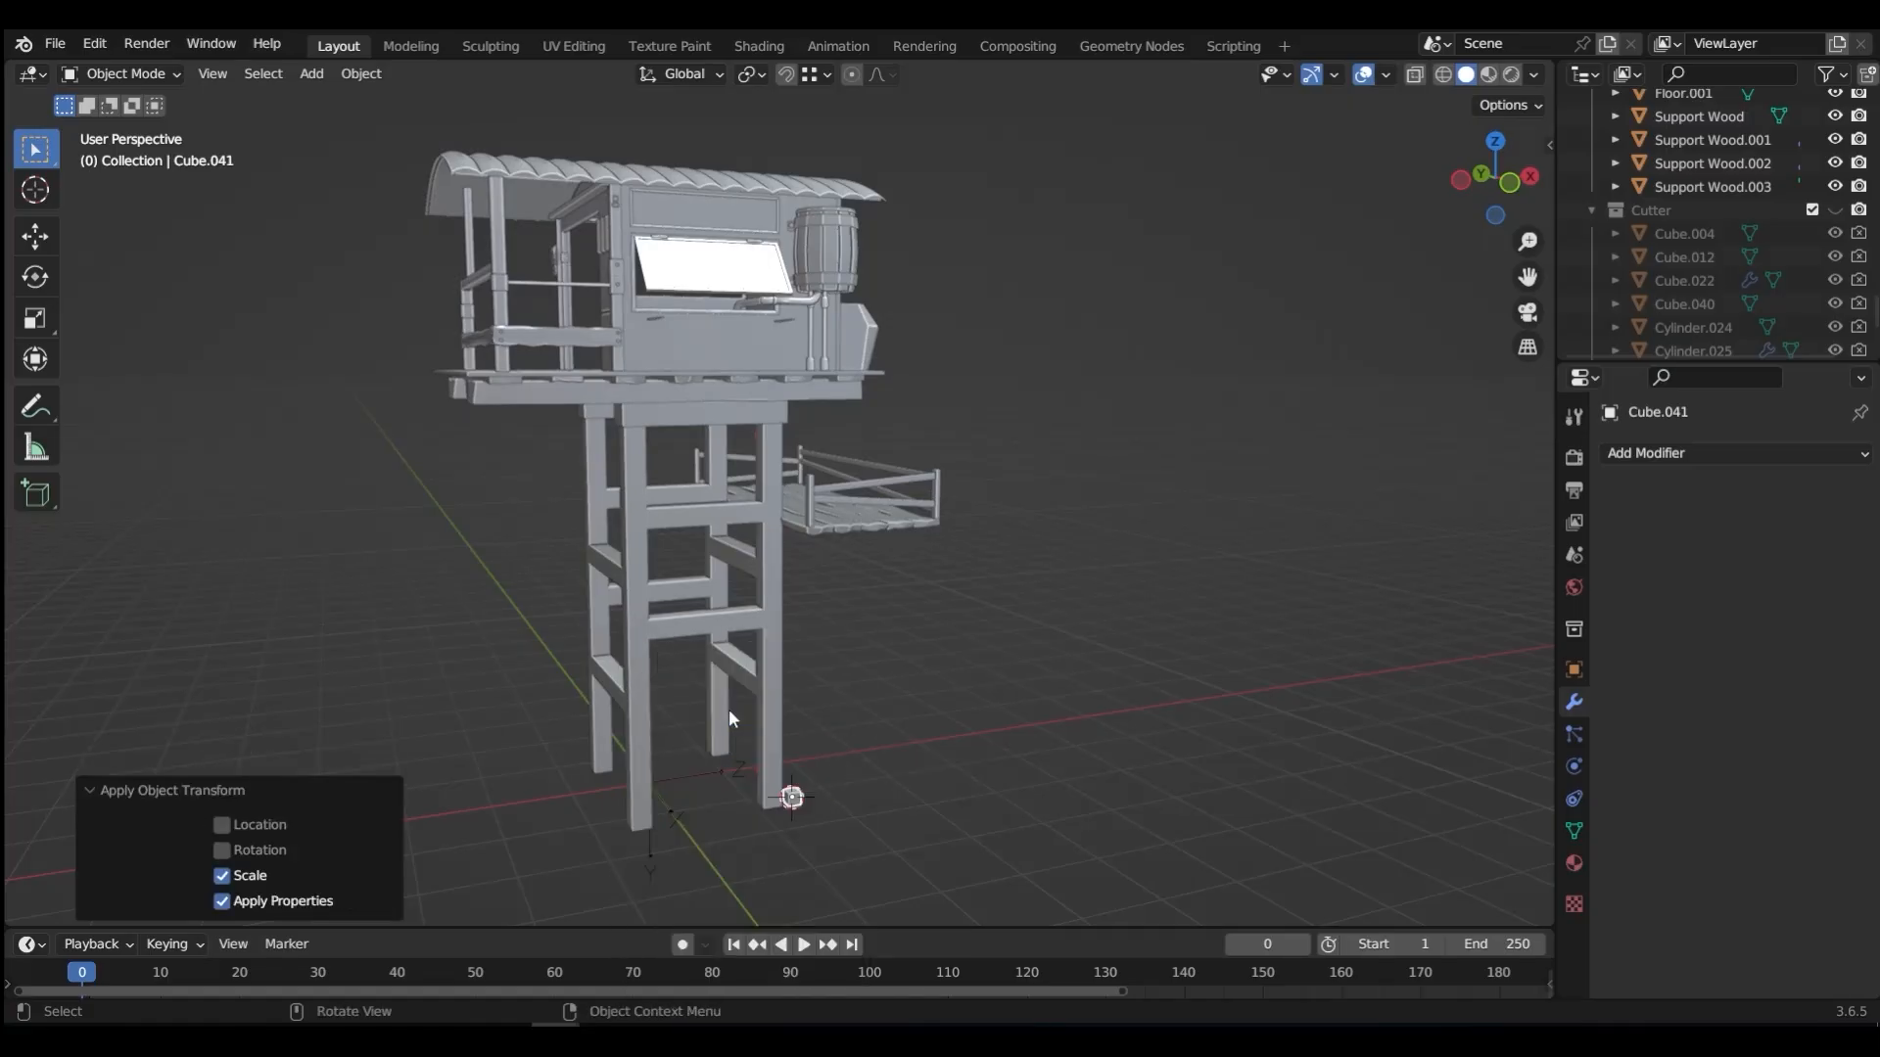
Step: In Edit Mode, raise the cube's top face 28.863 cm along global Z to form a tall block
{"action": "key", "text": "ctrl+Tab"}
{"action": "left_click", "coordinate": [1071, 789]}
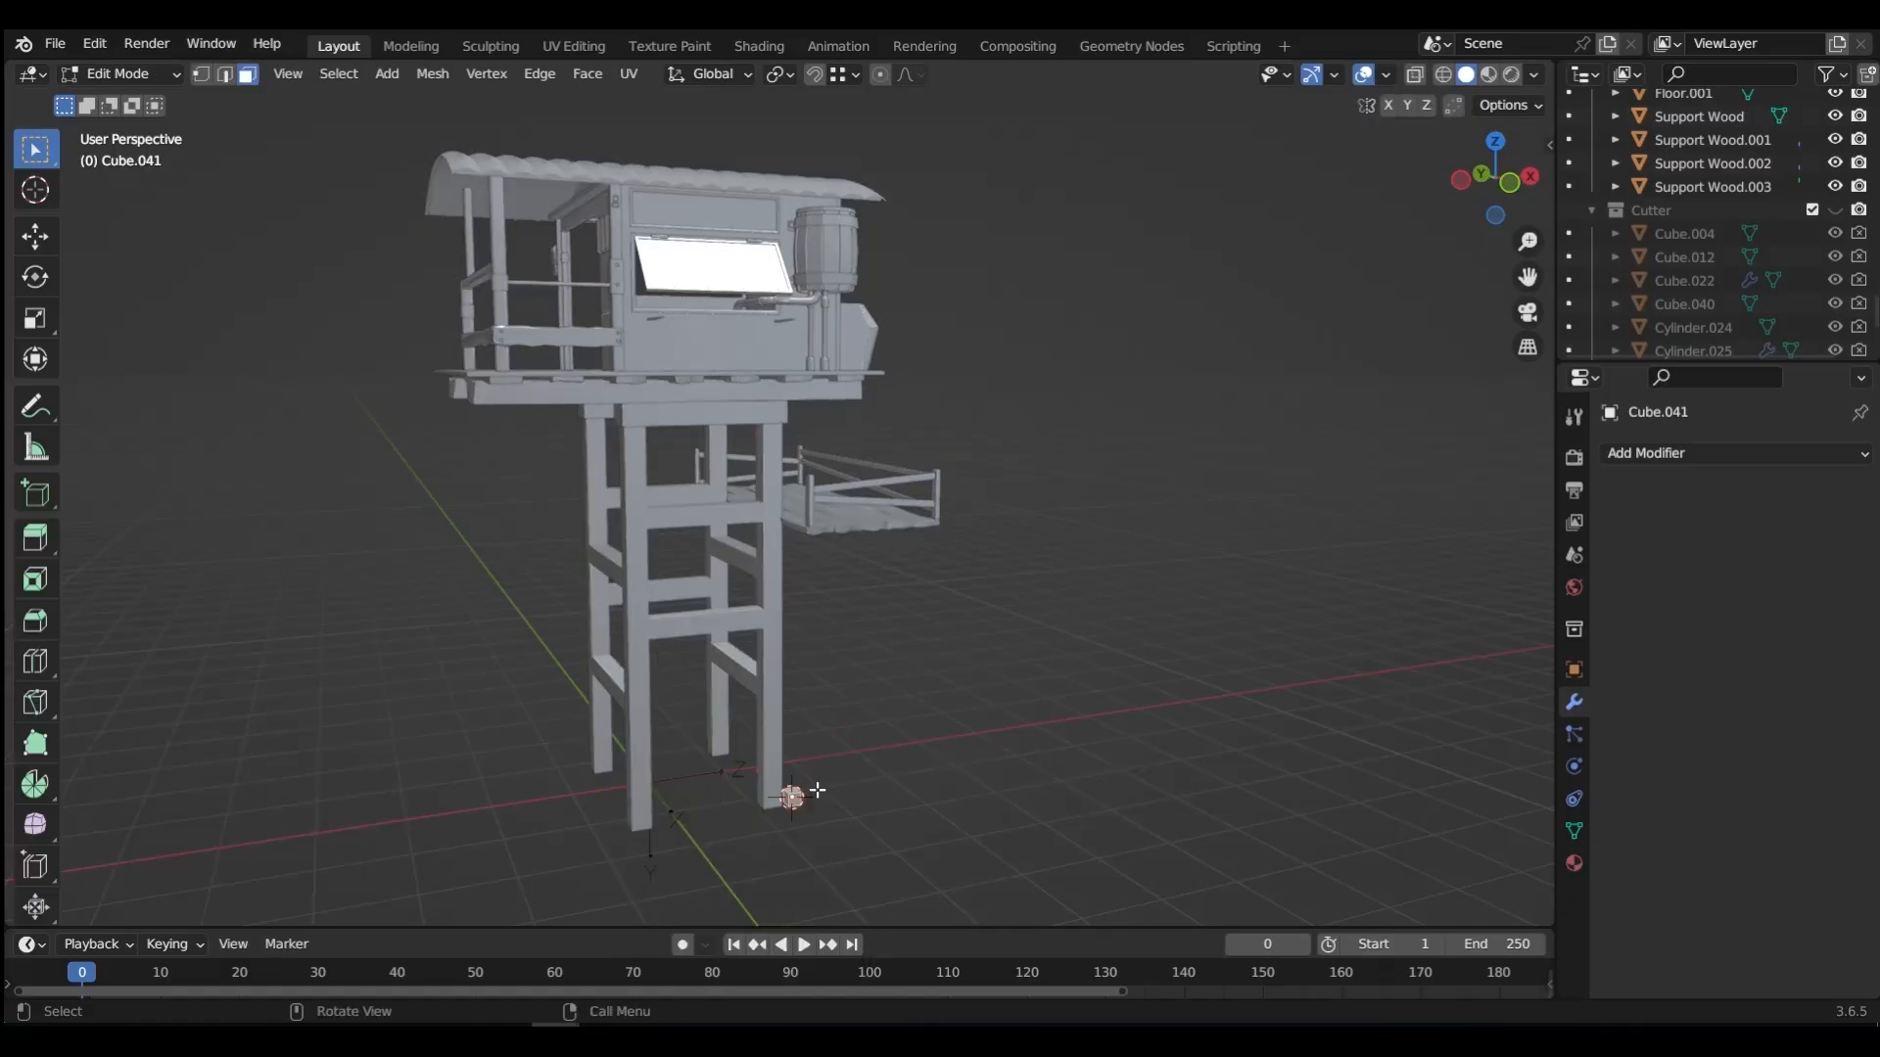
{"action": "key", "text": "KP_Divide"}
{"action": "scroll", "coordinate": [839, 558], "scroll_direction": "down", "scroll_amount": 2}
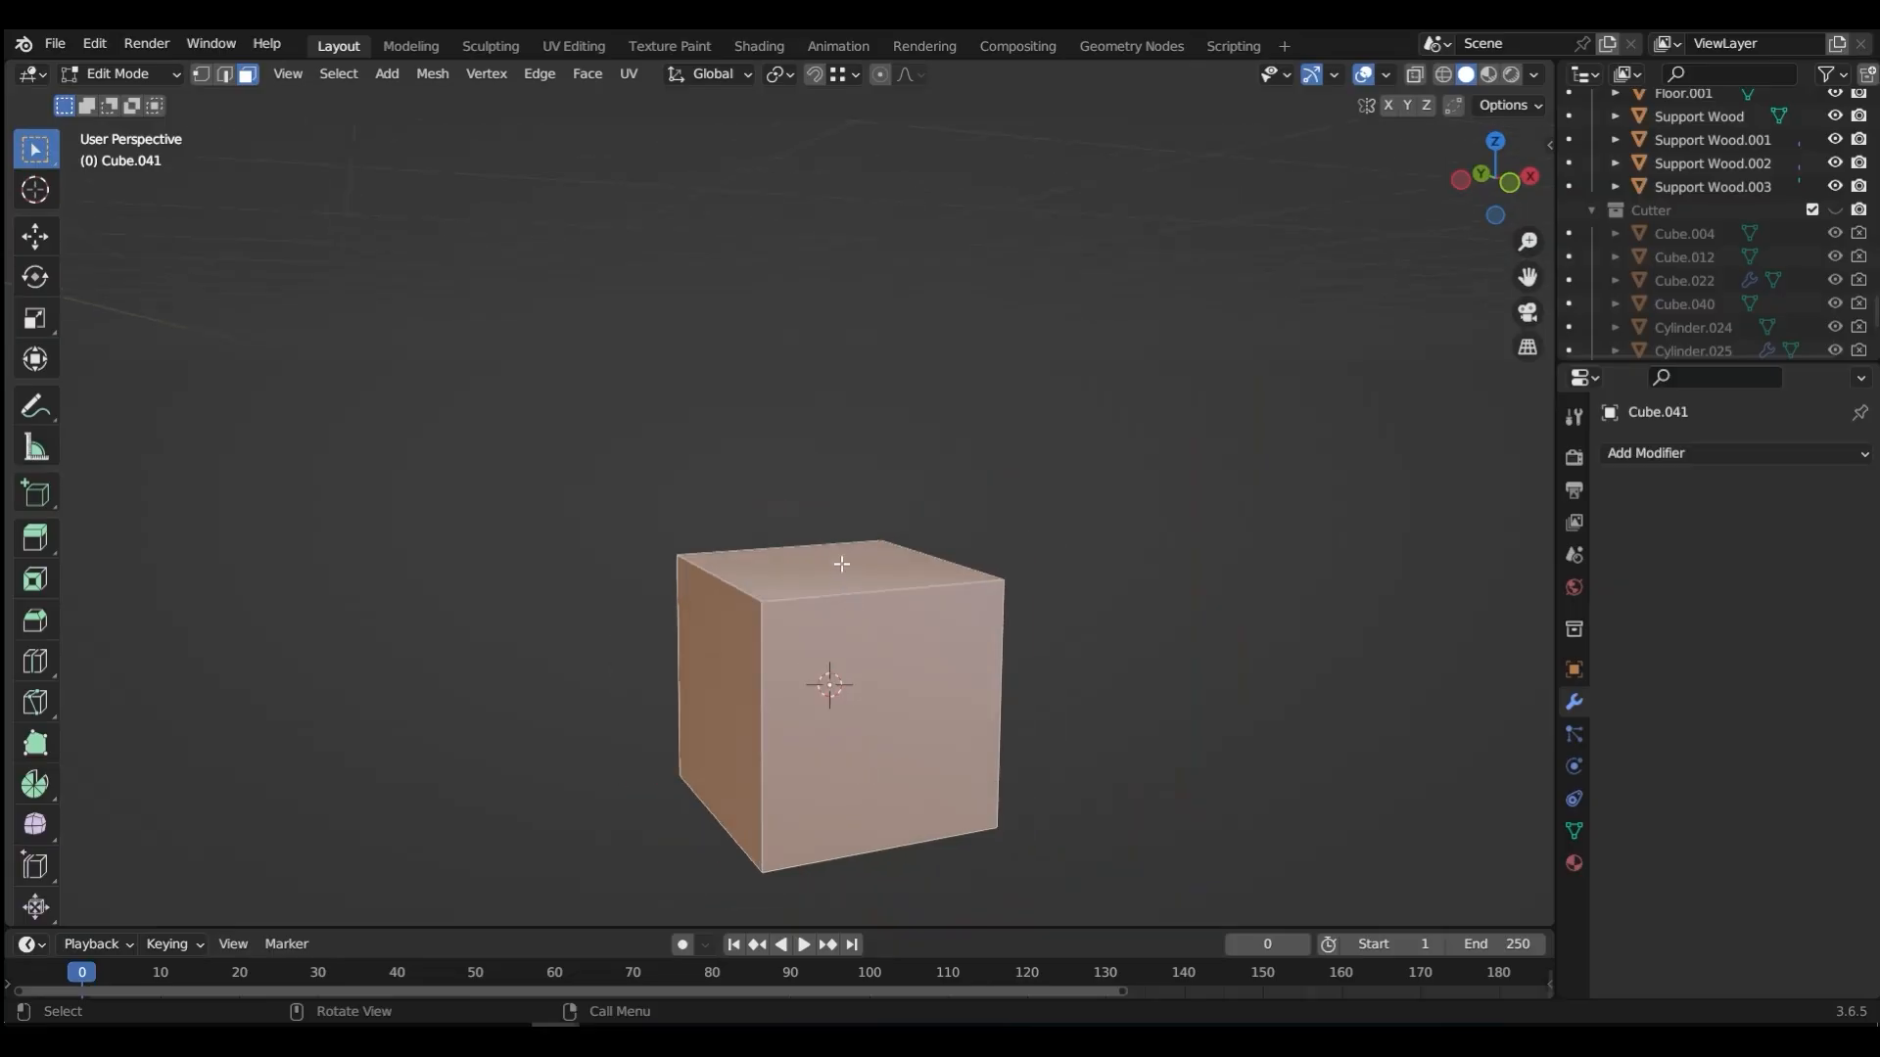
{"action": "key", "text": "g"}
{"action": "key", "text": "z"}
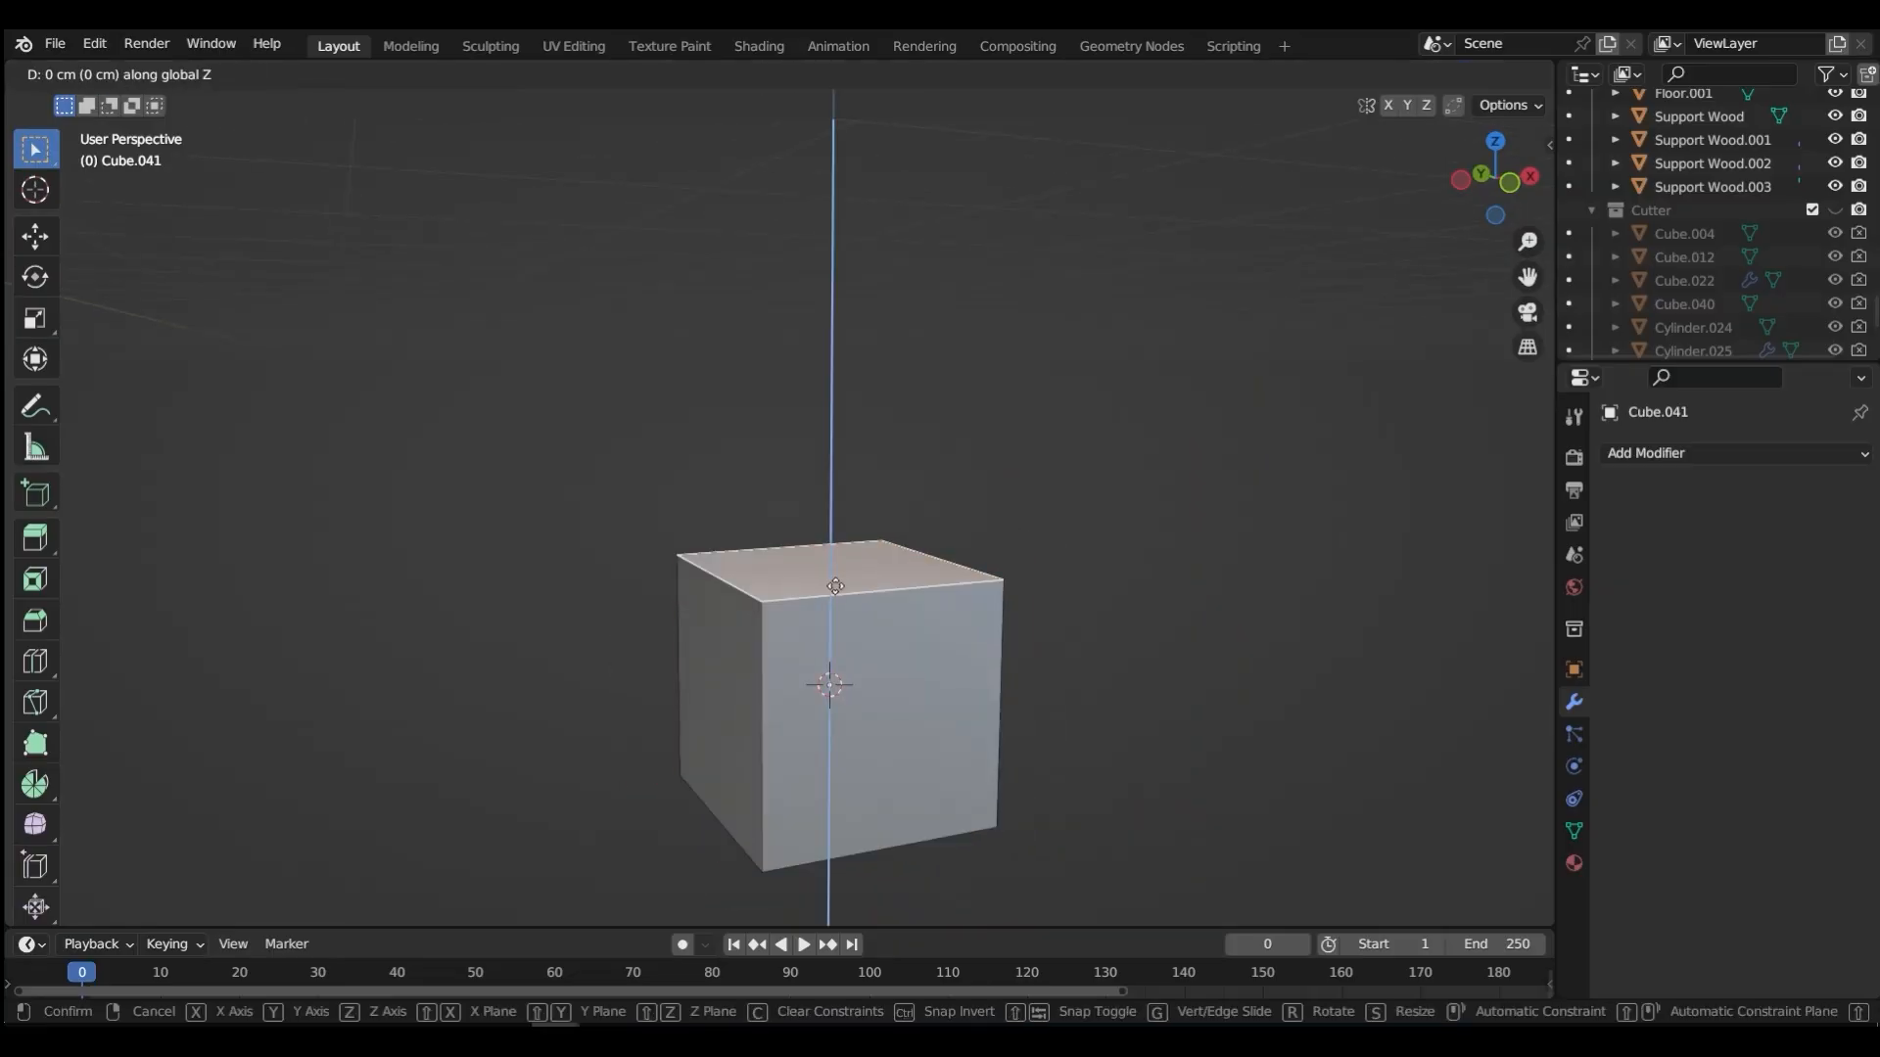
{"action": "left_click", "coordinate": [825, 210]}
{"action": "scroll", "coordinate": [944, 506], "scroll_direction": "down", "scroll_amount": 3}
{"action": "scroll", "coordinate": [911, 548], "scroll_direction": "down", "scroll_amount": 5}
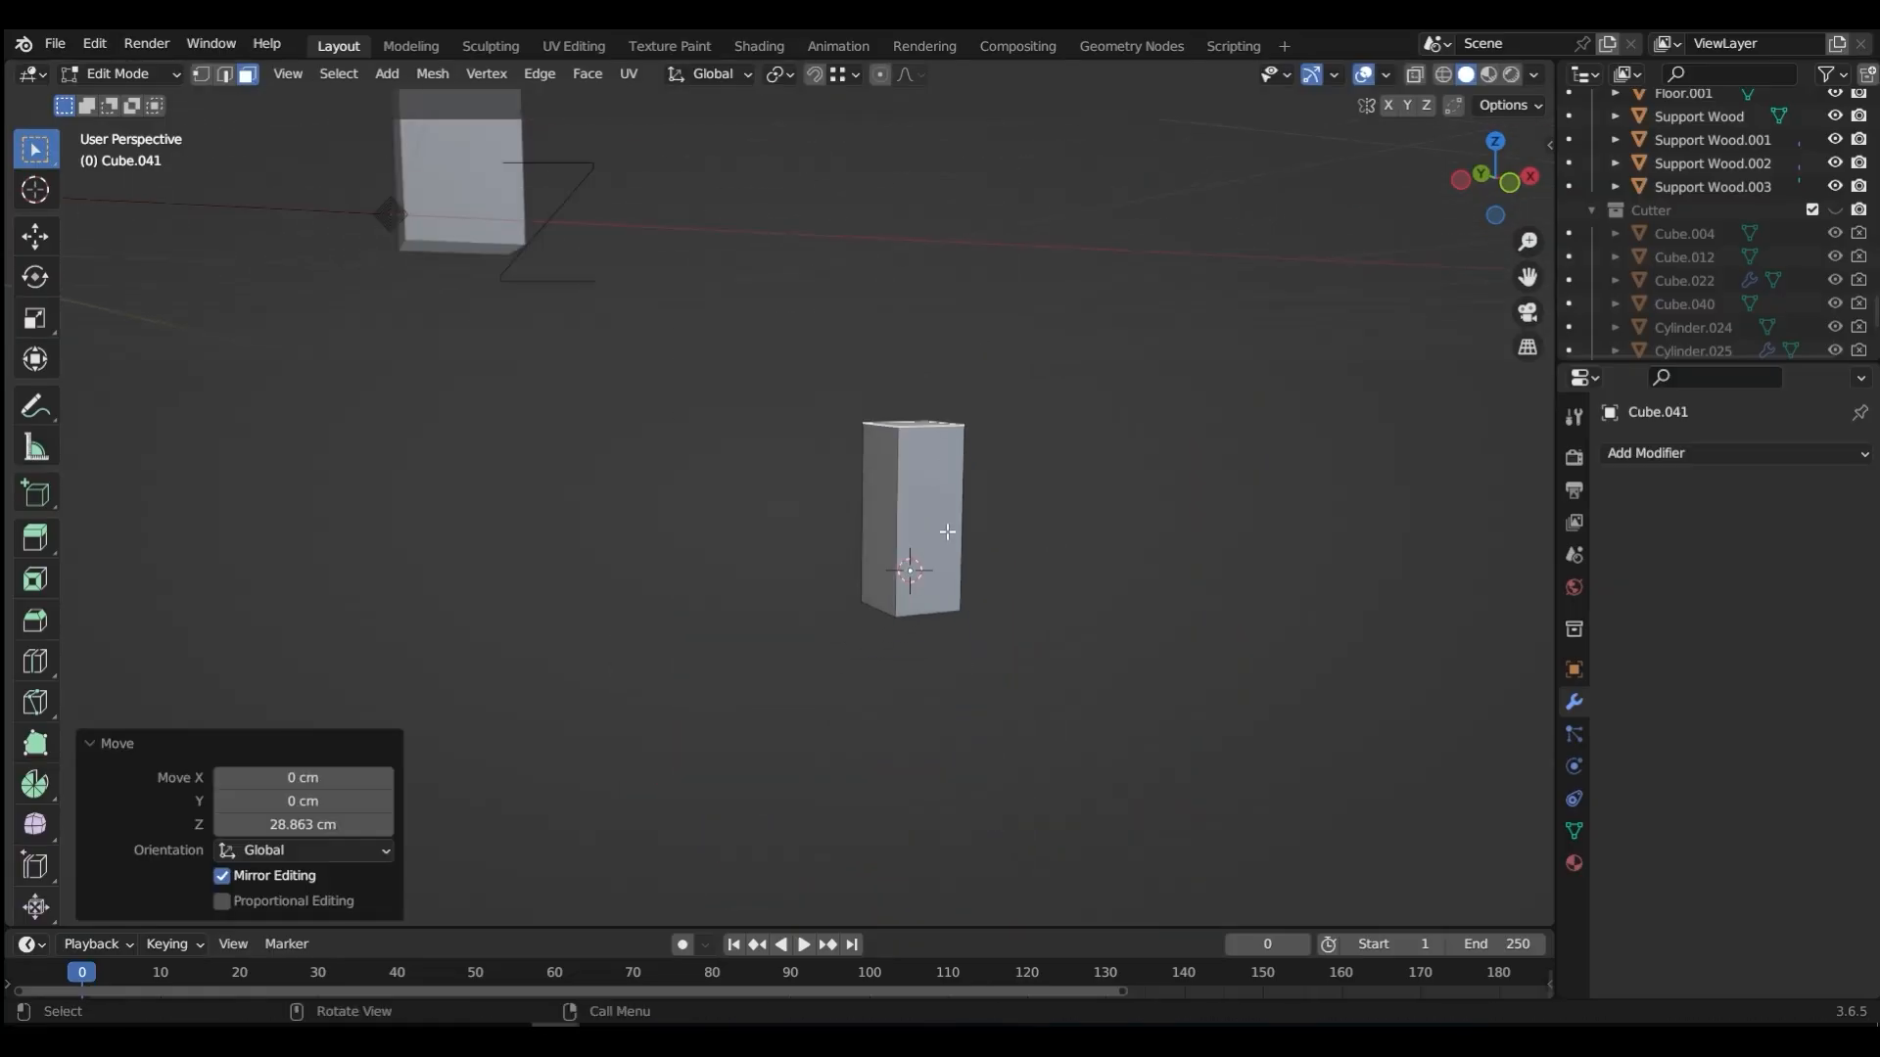
Step: Thin the whole block by scaling it to about 0.46 along global Y
{"action": "middle_click_drag", "start_coordinate": [894, 549], "coordinate": [898, 600]}
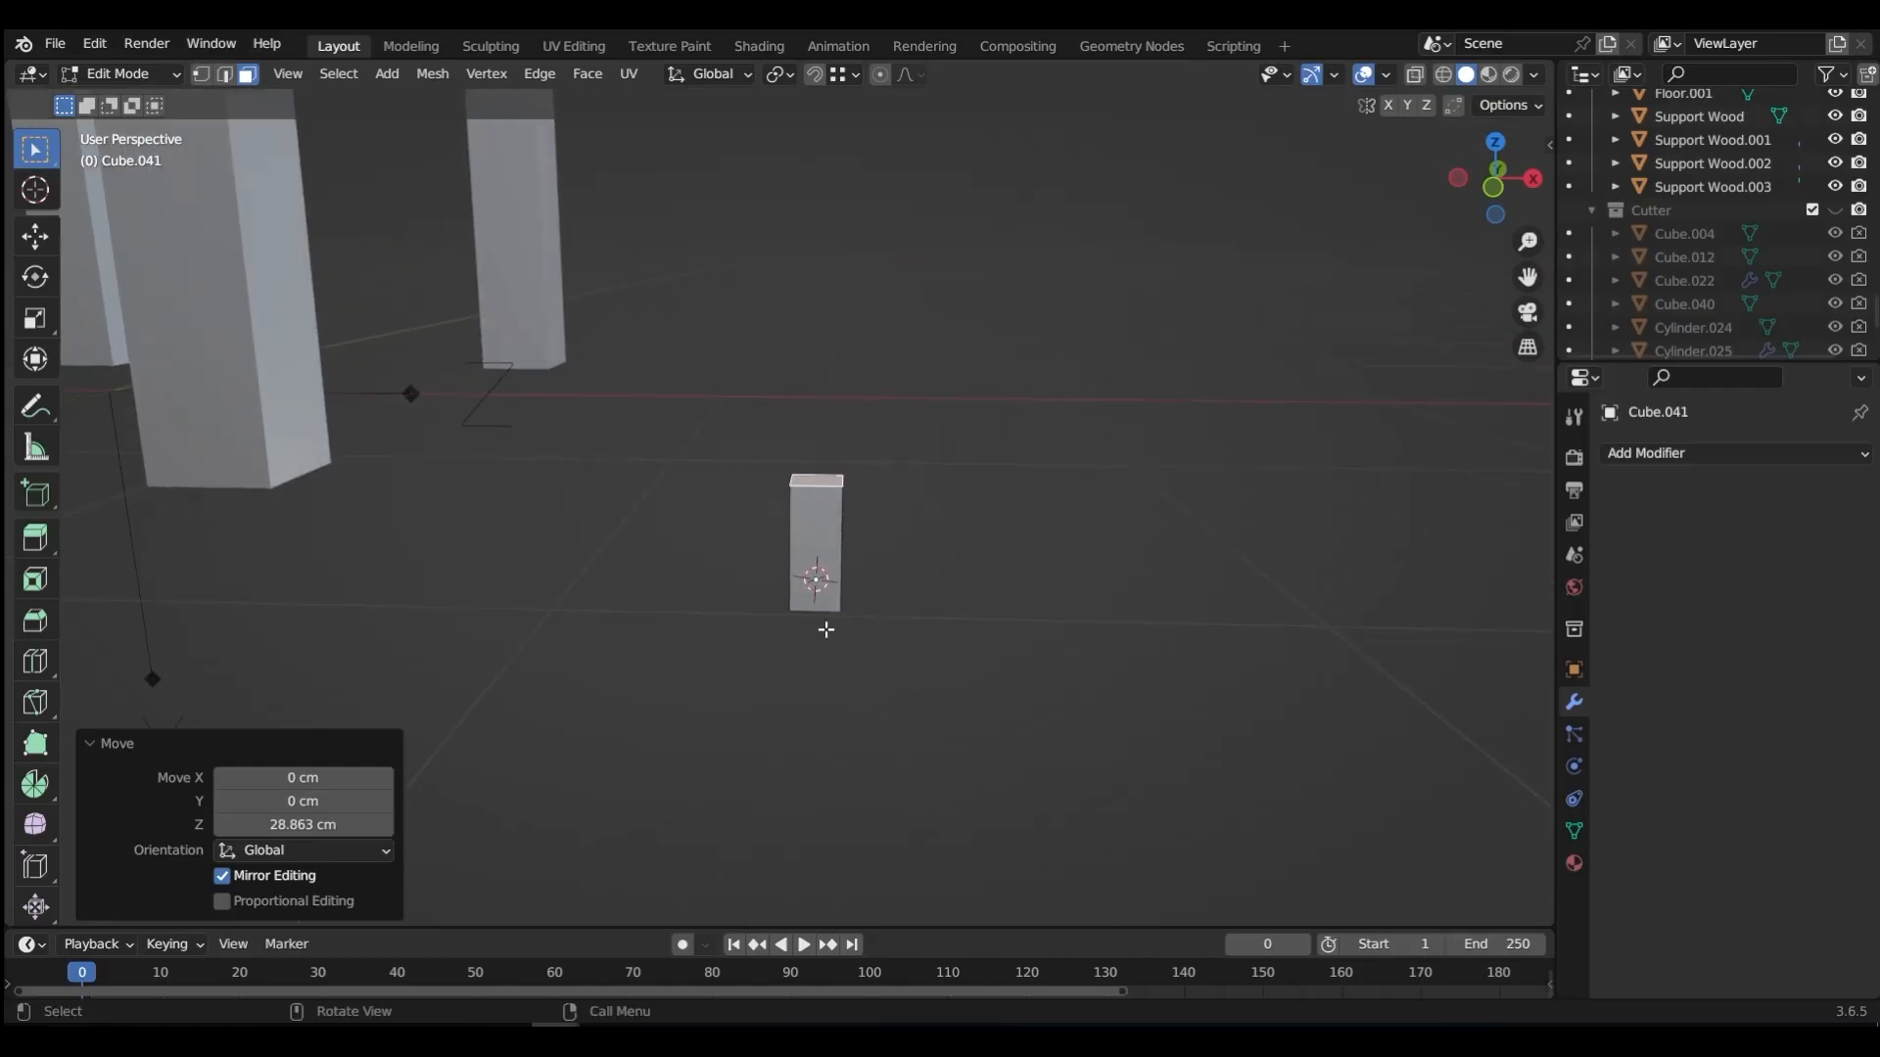
{"action": "key", "text": "a"}
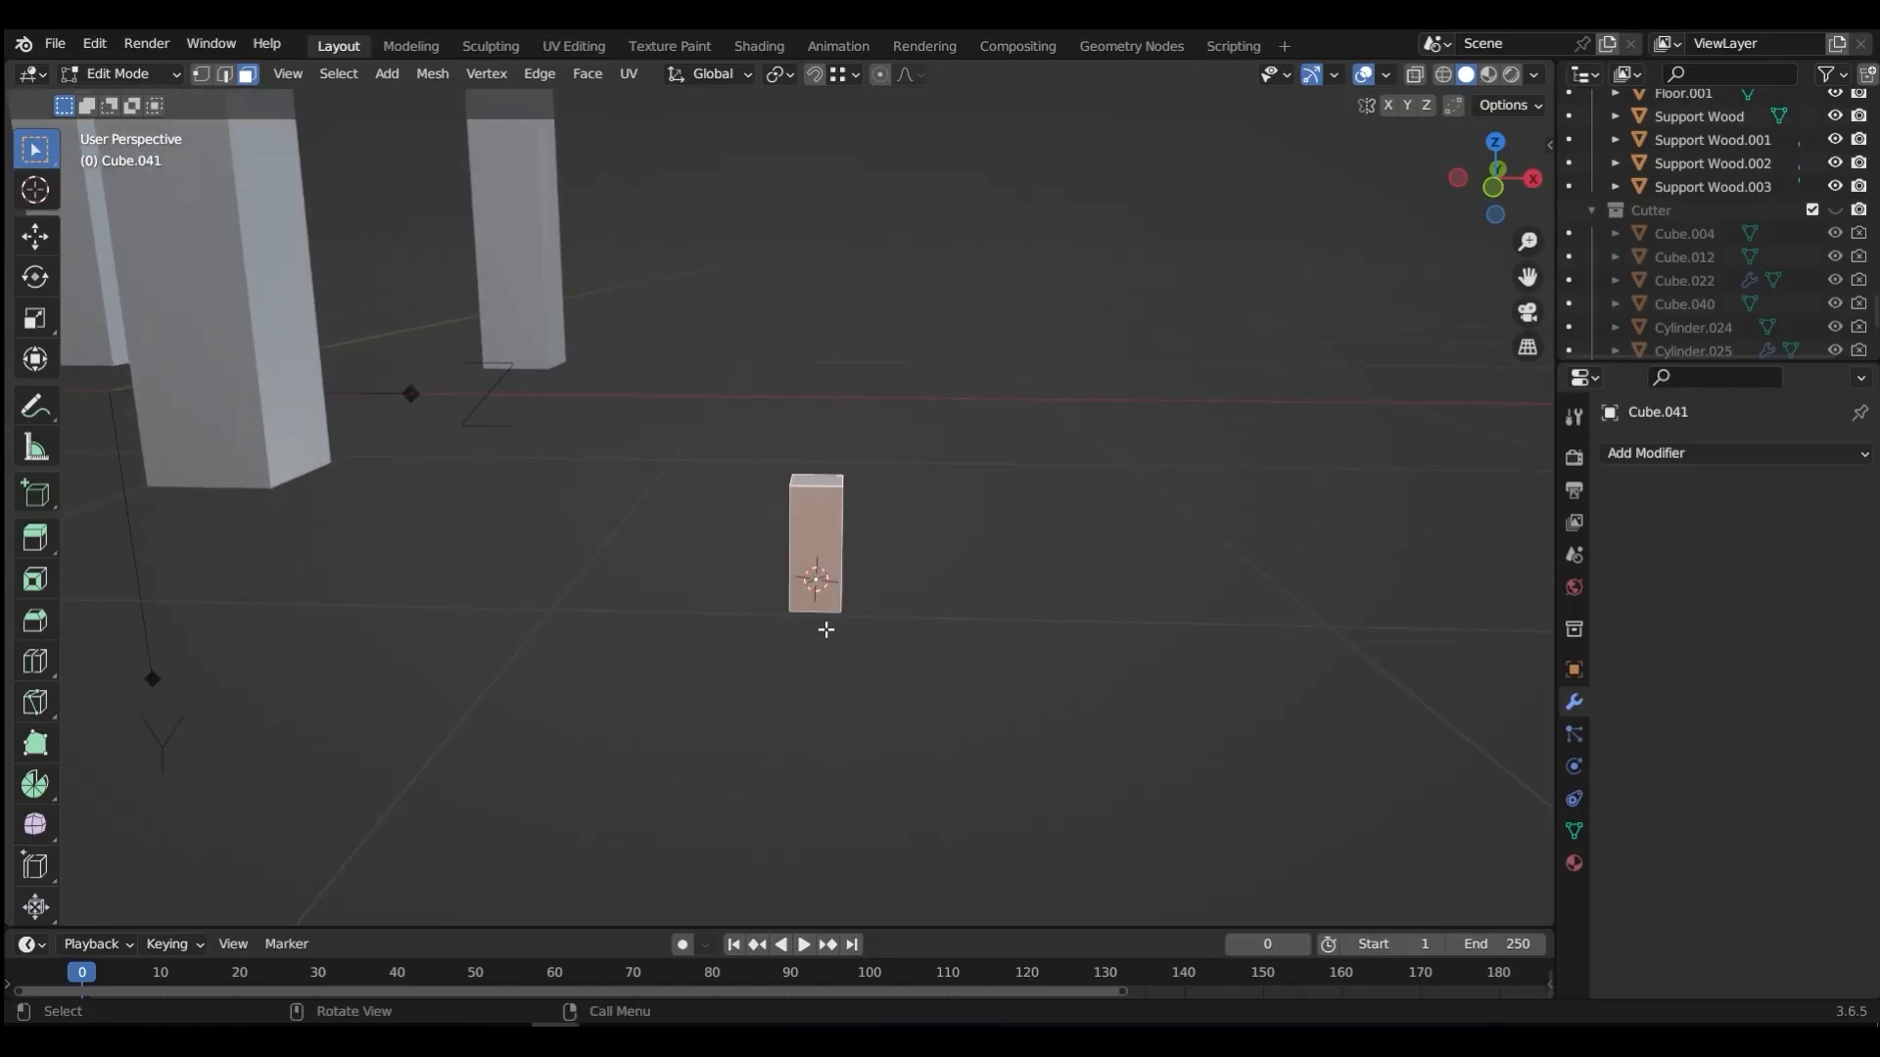
{"action": "key", "text": "s"}
{"action": "key", "text": "y"}
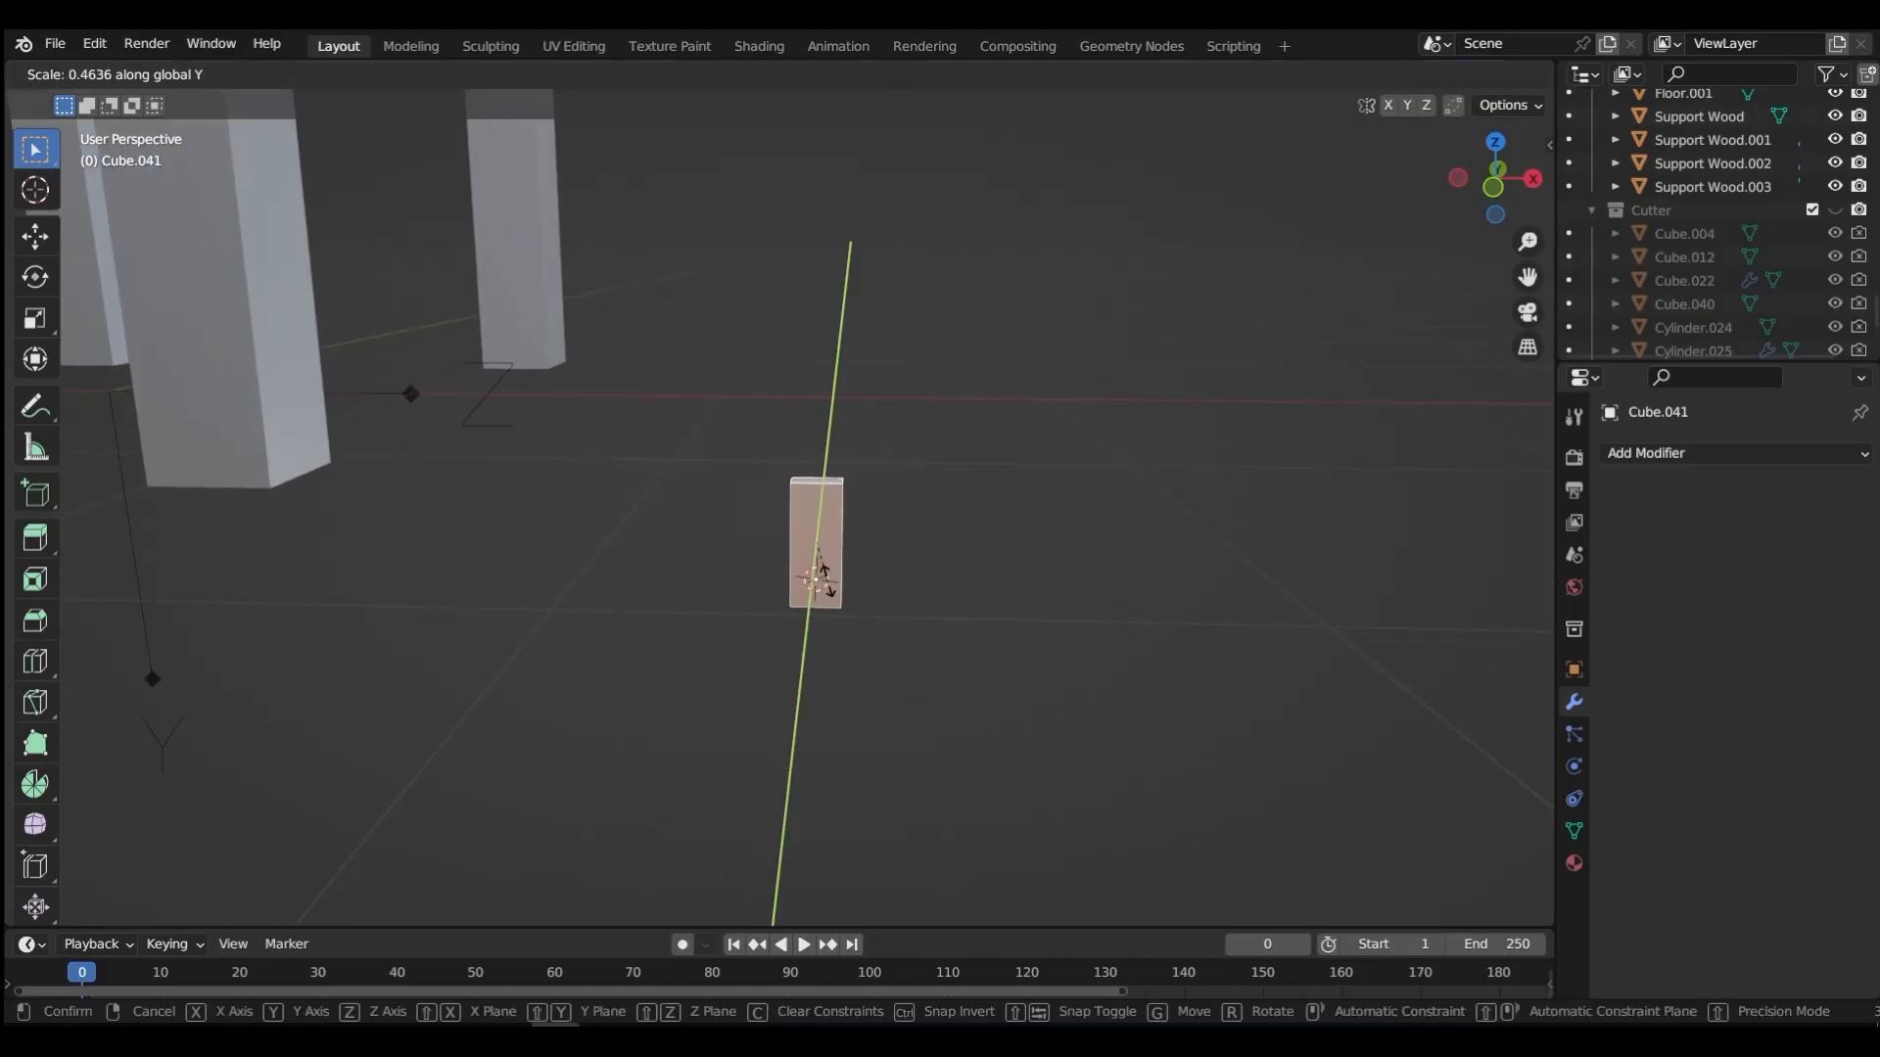
{"action": "left_click", "coordinate": [820, 558]}
Step: Add one horizontal loop cut around the middle of the block, keeping it centred
{"action": "key", "text": "ctrl+r"}
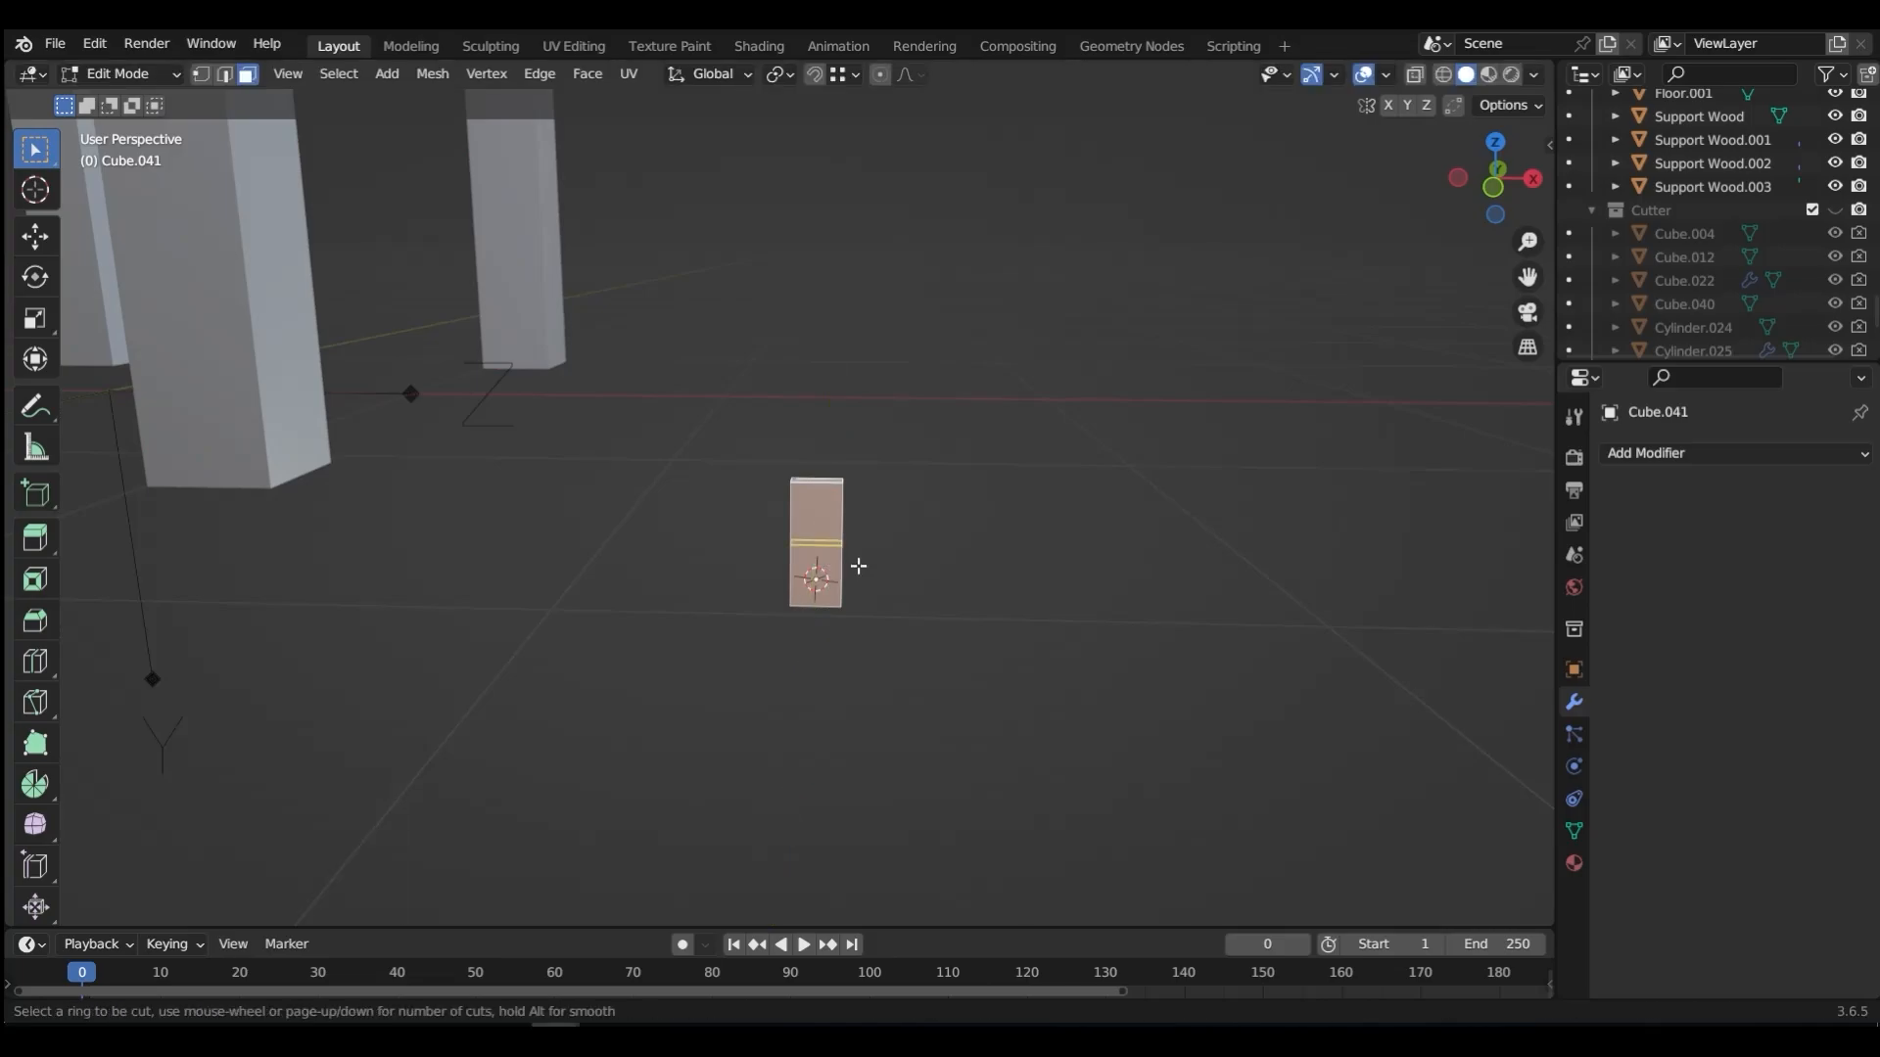
{"action": "left_click", "coordinate": [858, 566]}
{"action": "right_click", "coordinate": [905, 558]}
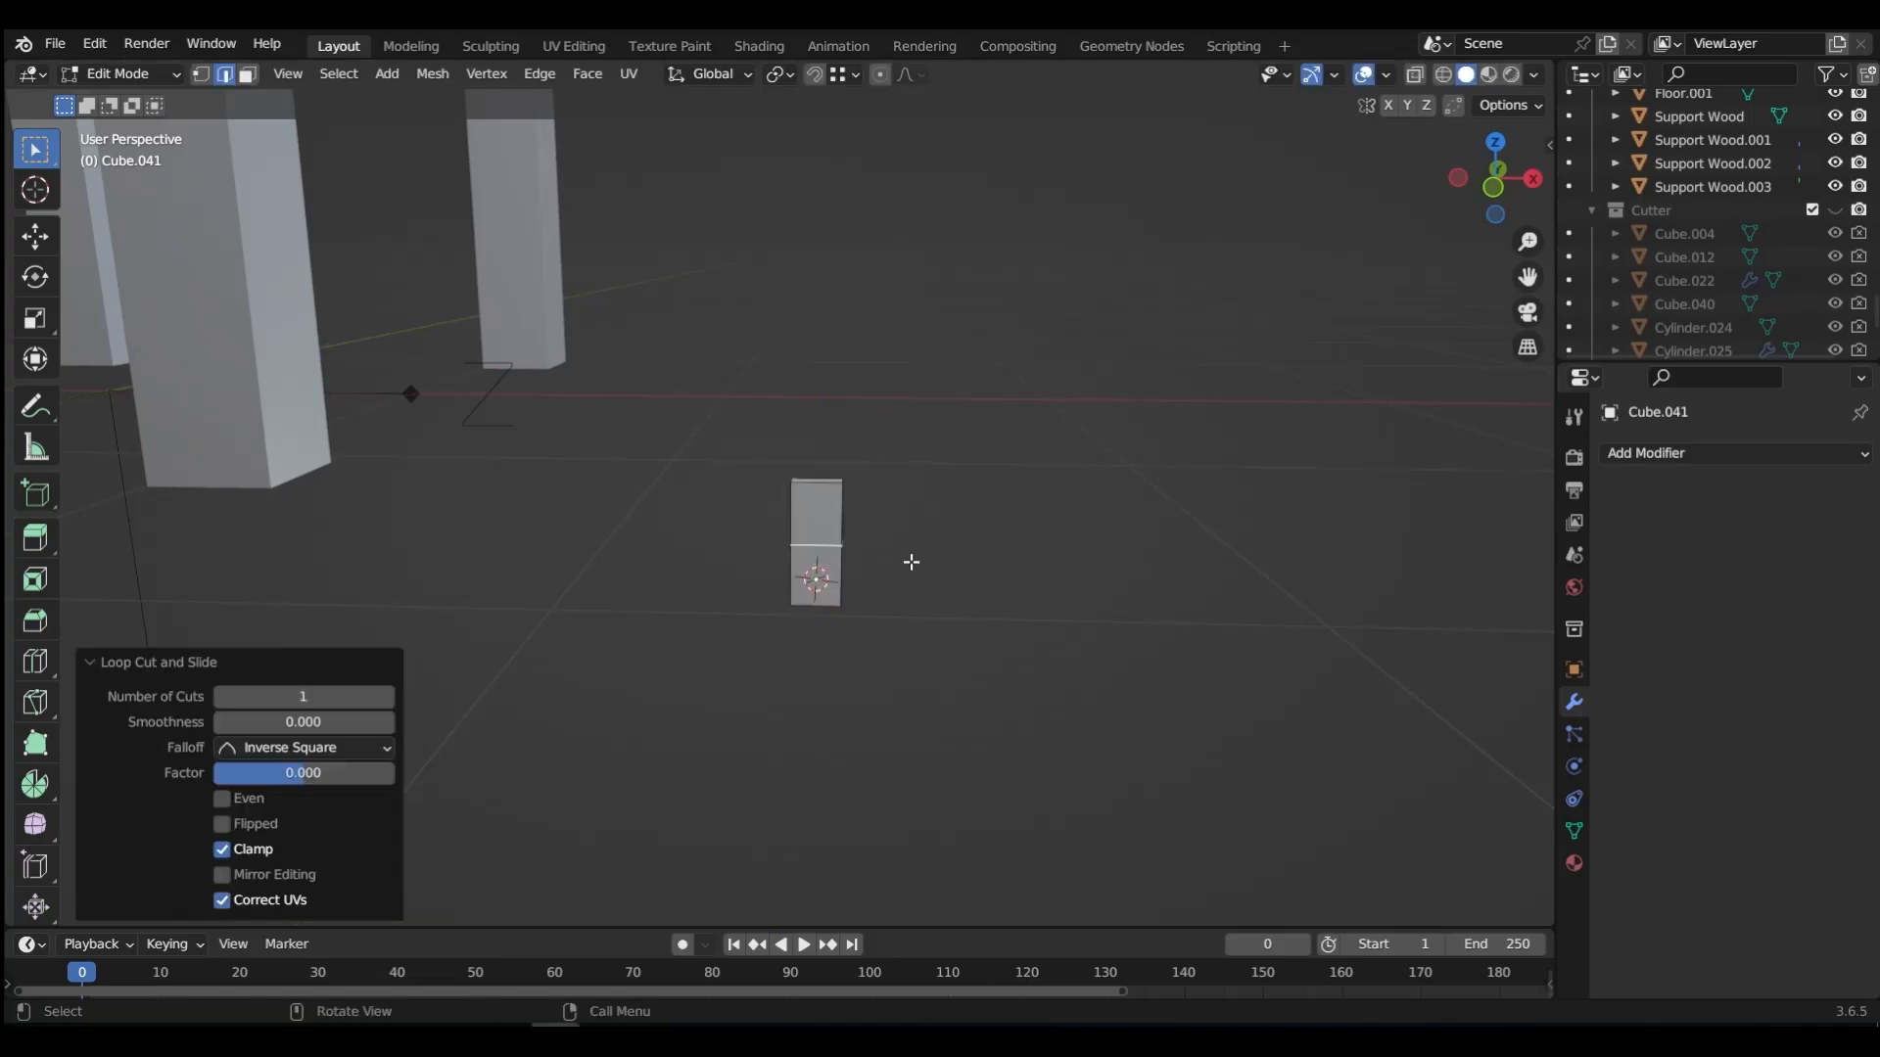
Step: Bevel the block's middle edge loop 6.54 cm wide with one segment and return to Object Mode
{"action": "key", "text": "ctrl+b"}
{"action": "left_click", "coordinate": [933, 528]}
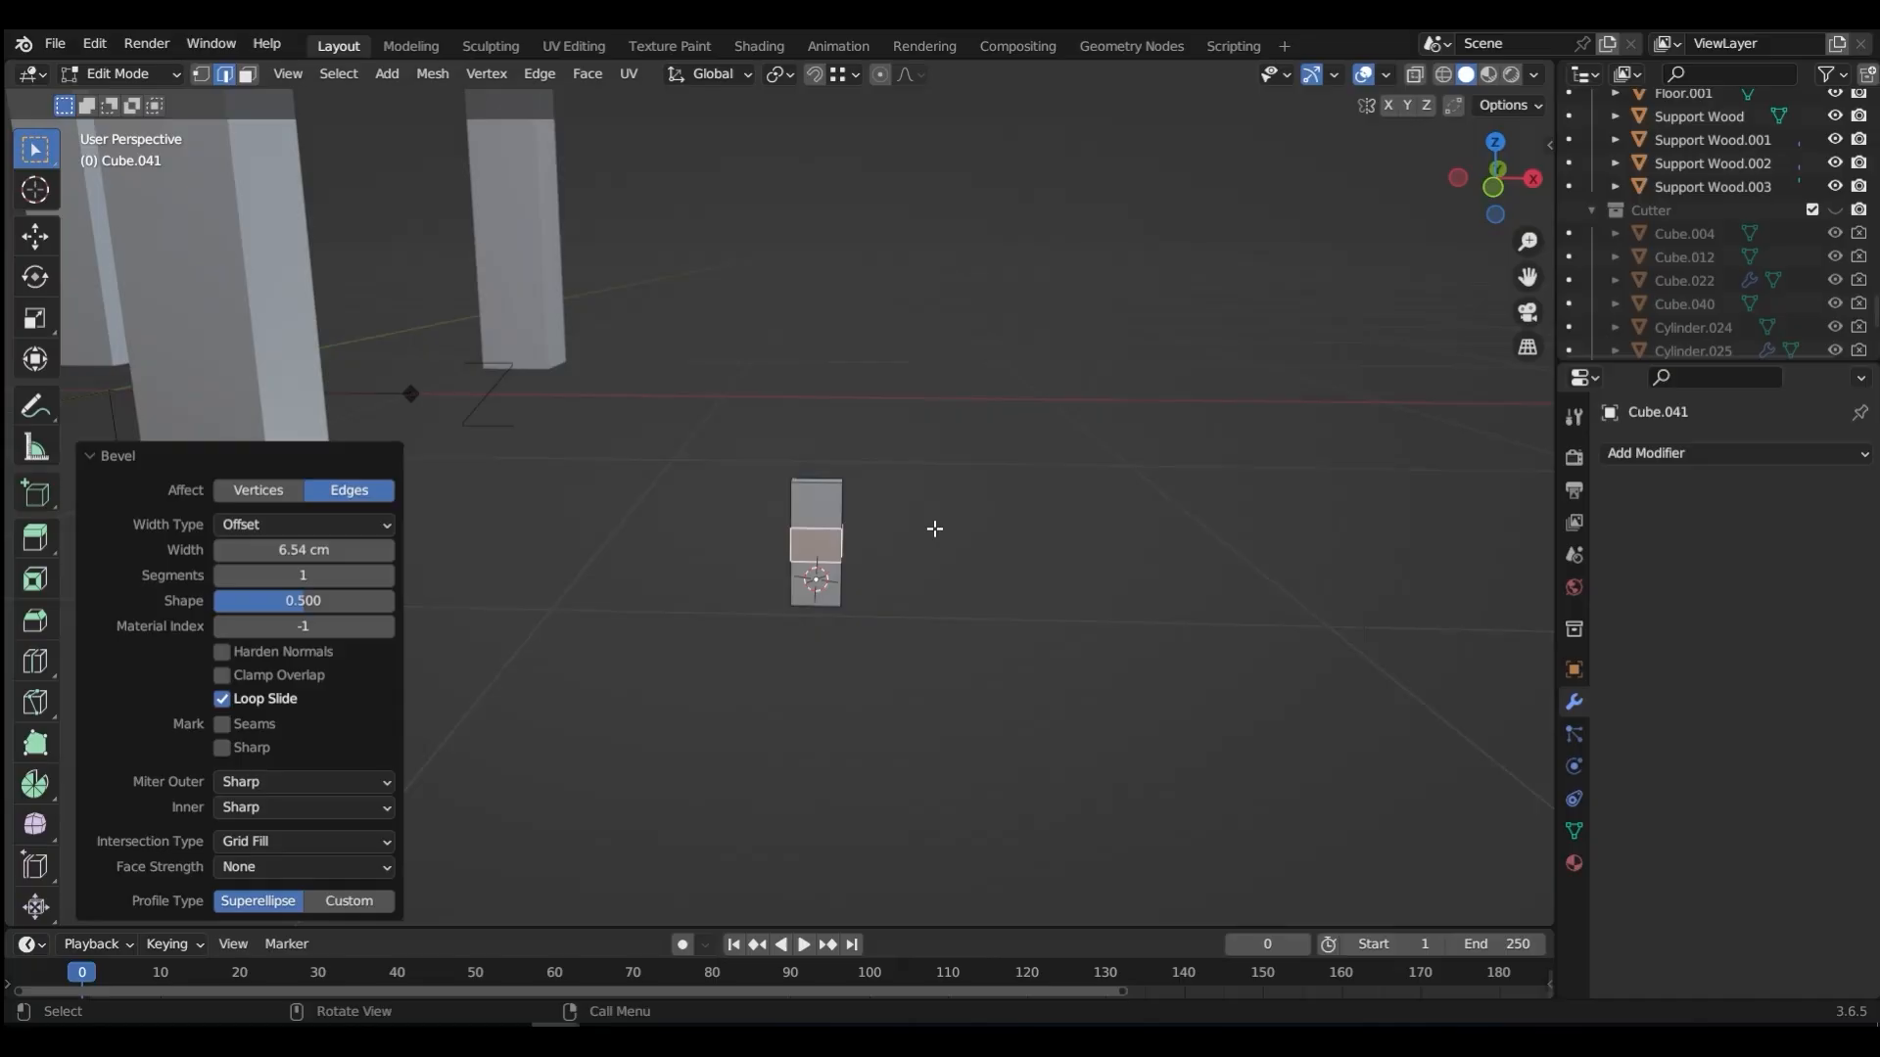
{"action": "key", "text": "Tab"}
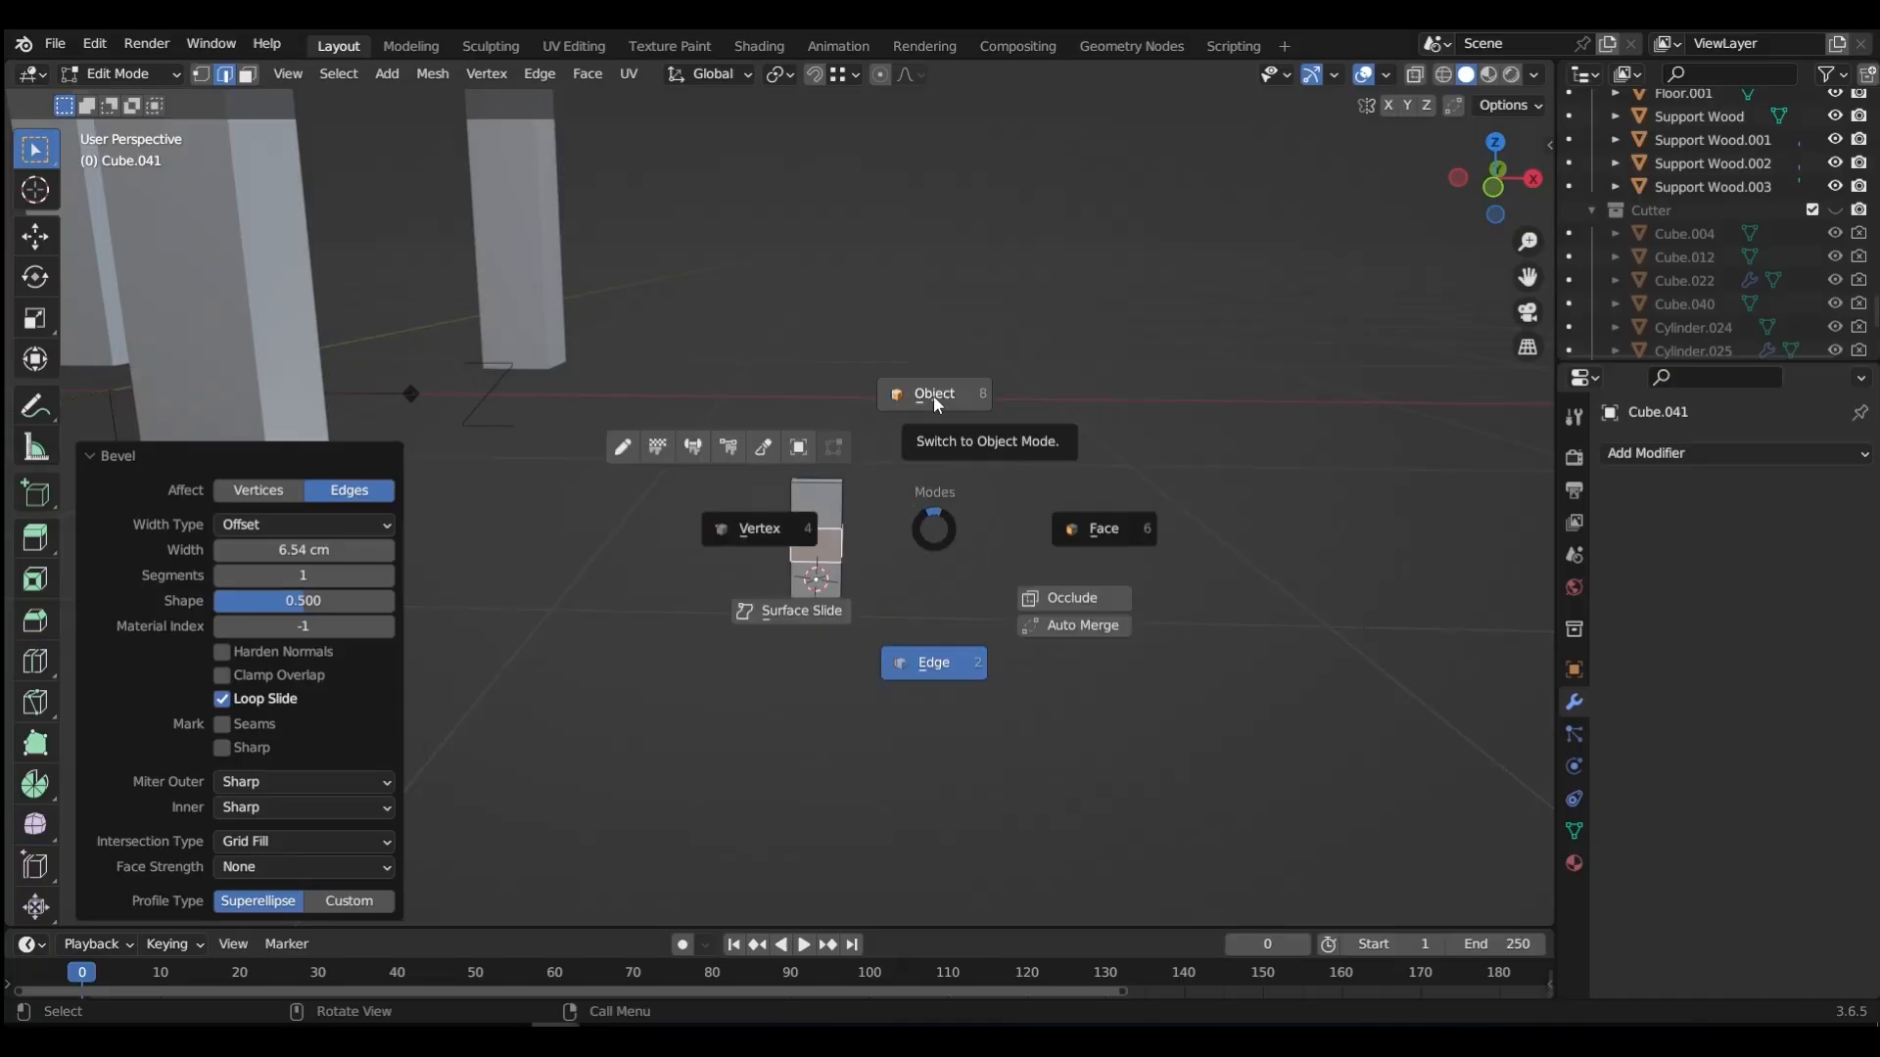
{"action": "left_click", "coordinate": [932, 397]}
Step: Duplicate the block 69.634 cm along global X and join the copy with the original into one object
{"action": "key", "text": "shift+d"}
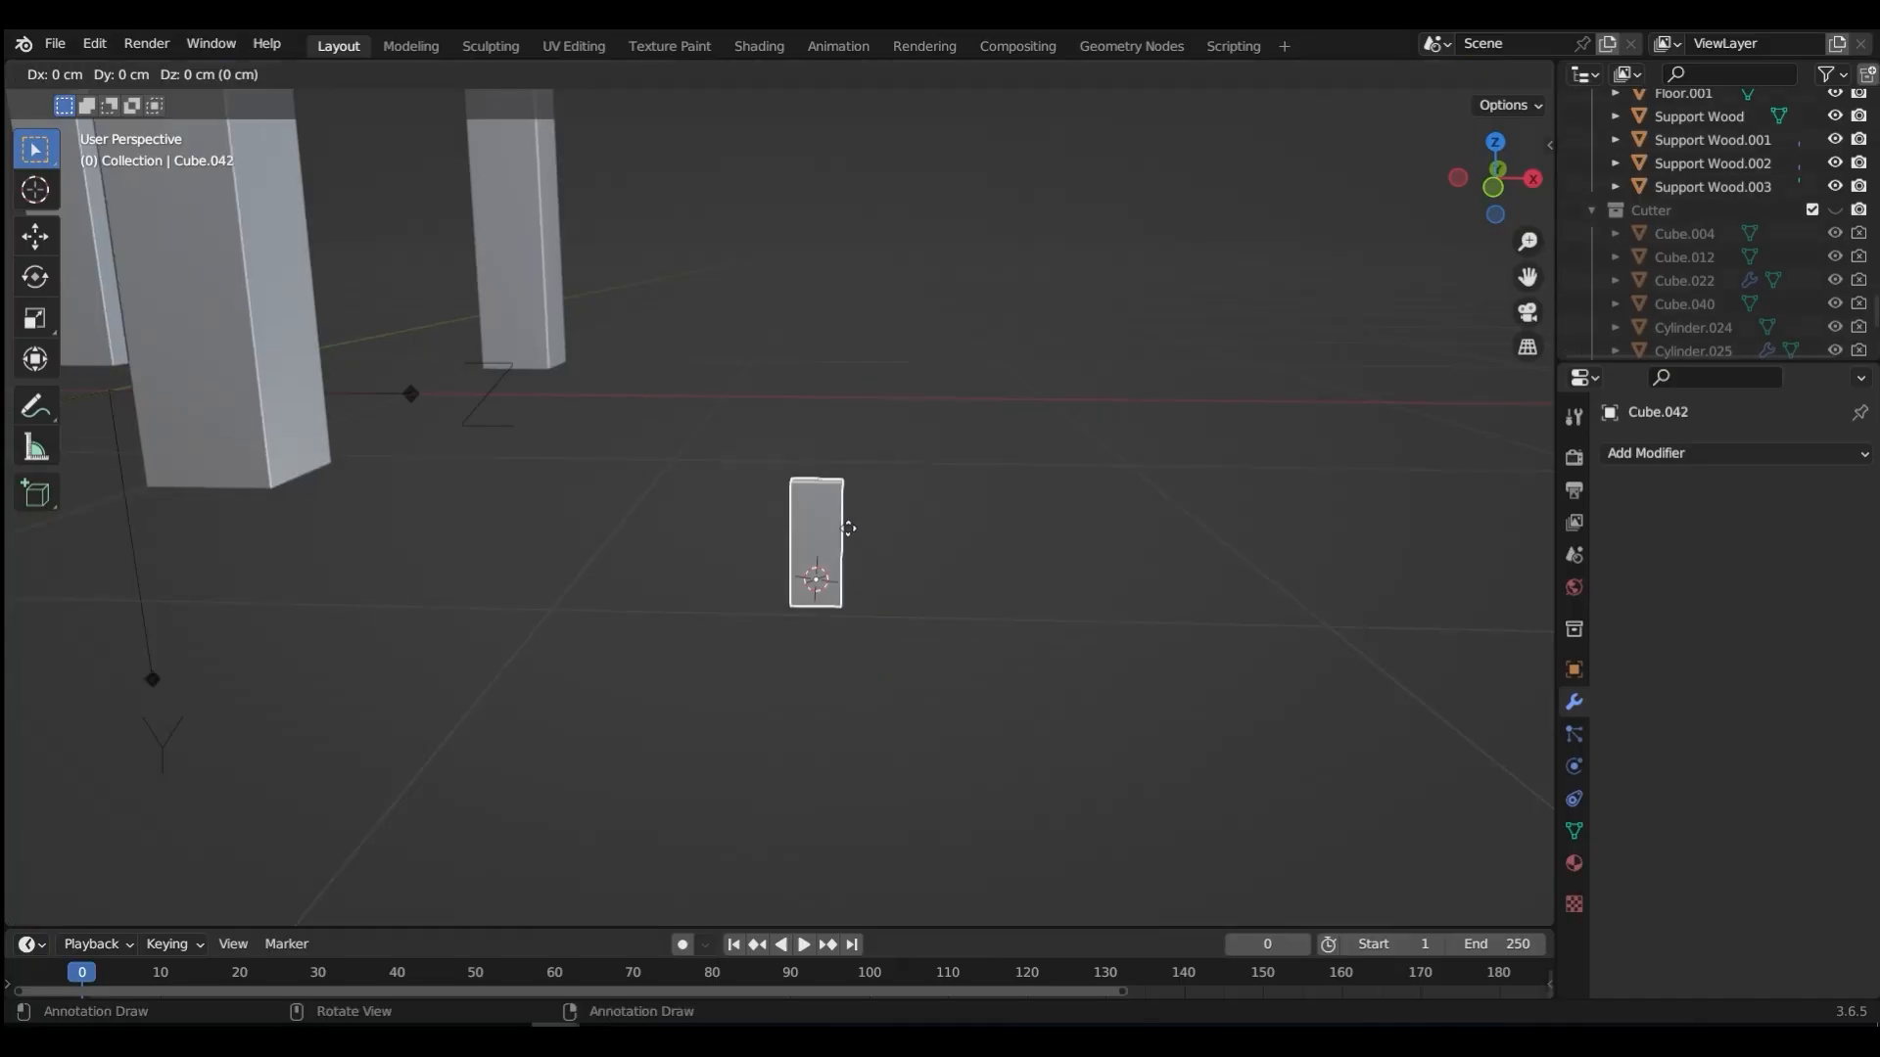
{"action": "key", "text": "x"}
{"action": "left_click", "coordinate": [1036, 541]}
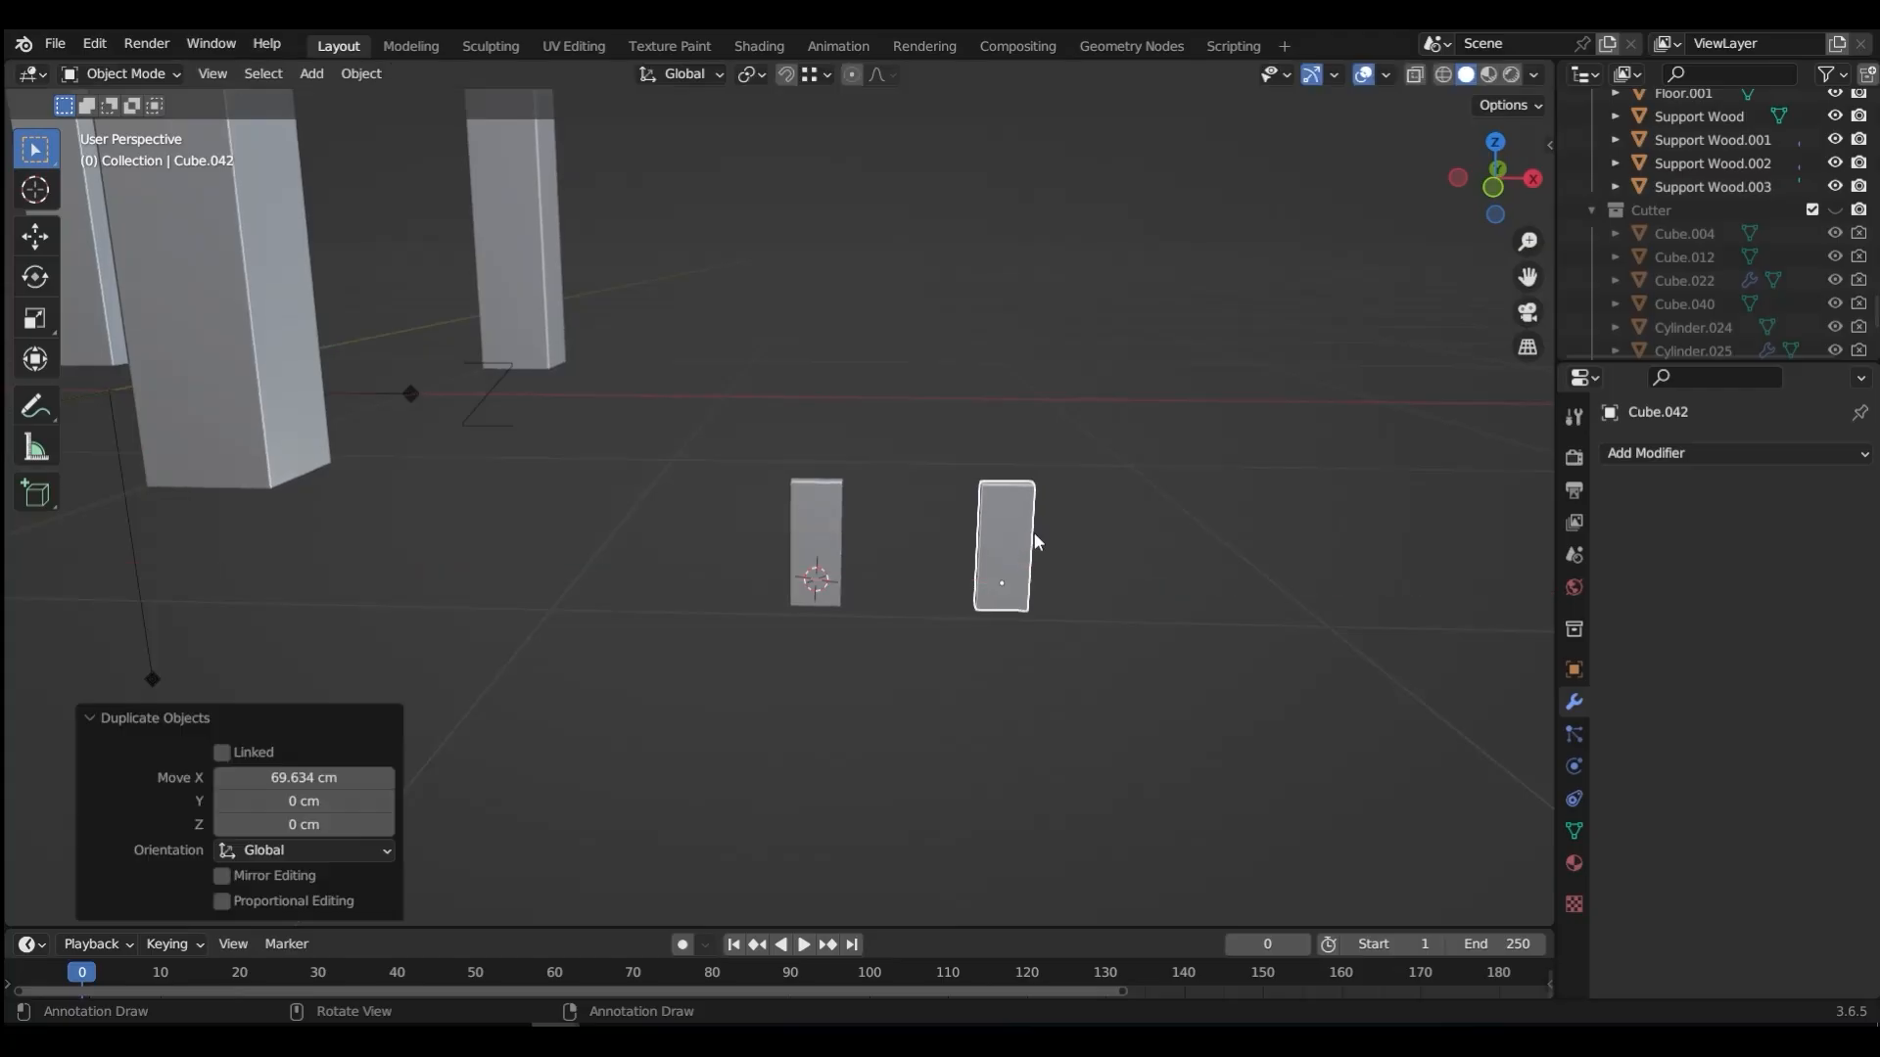
{"action": "key", "text": "ctrl+a"}
{"action": "key", "text": "Escape"}
{"action": "left_click", "coordinate": [831, 546], "text": "shift"}
{"action": "key", "text": "ctrl+j"}
{"action": "scroll", "coordinate": [842, 550], "scroll_direction": "down", "scroll_amount": 3}
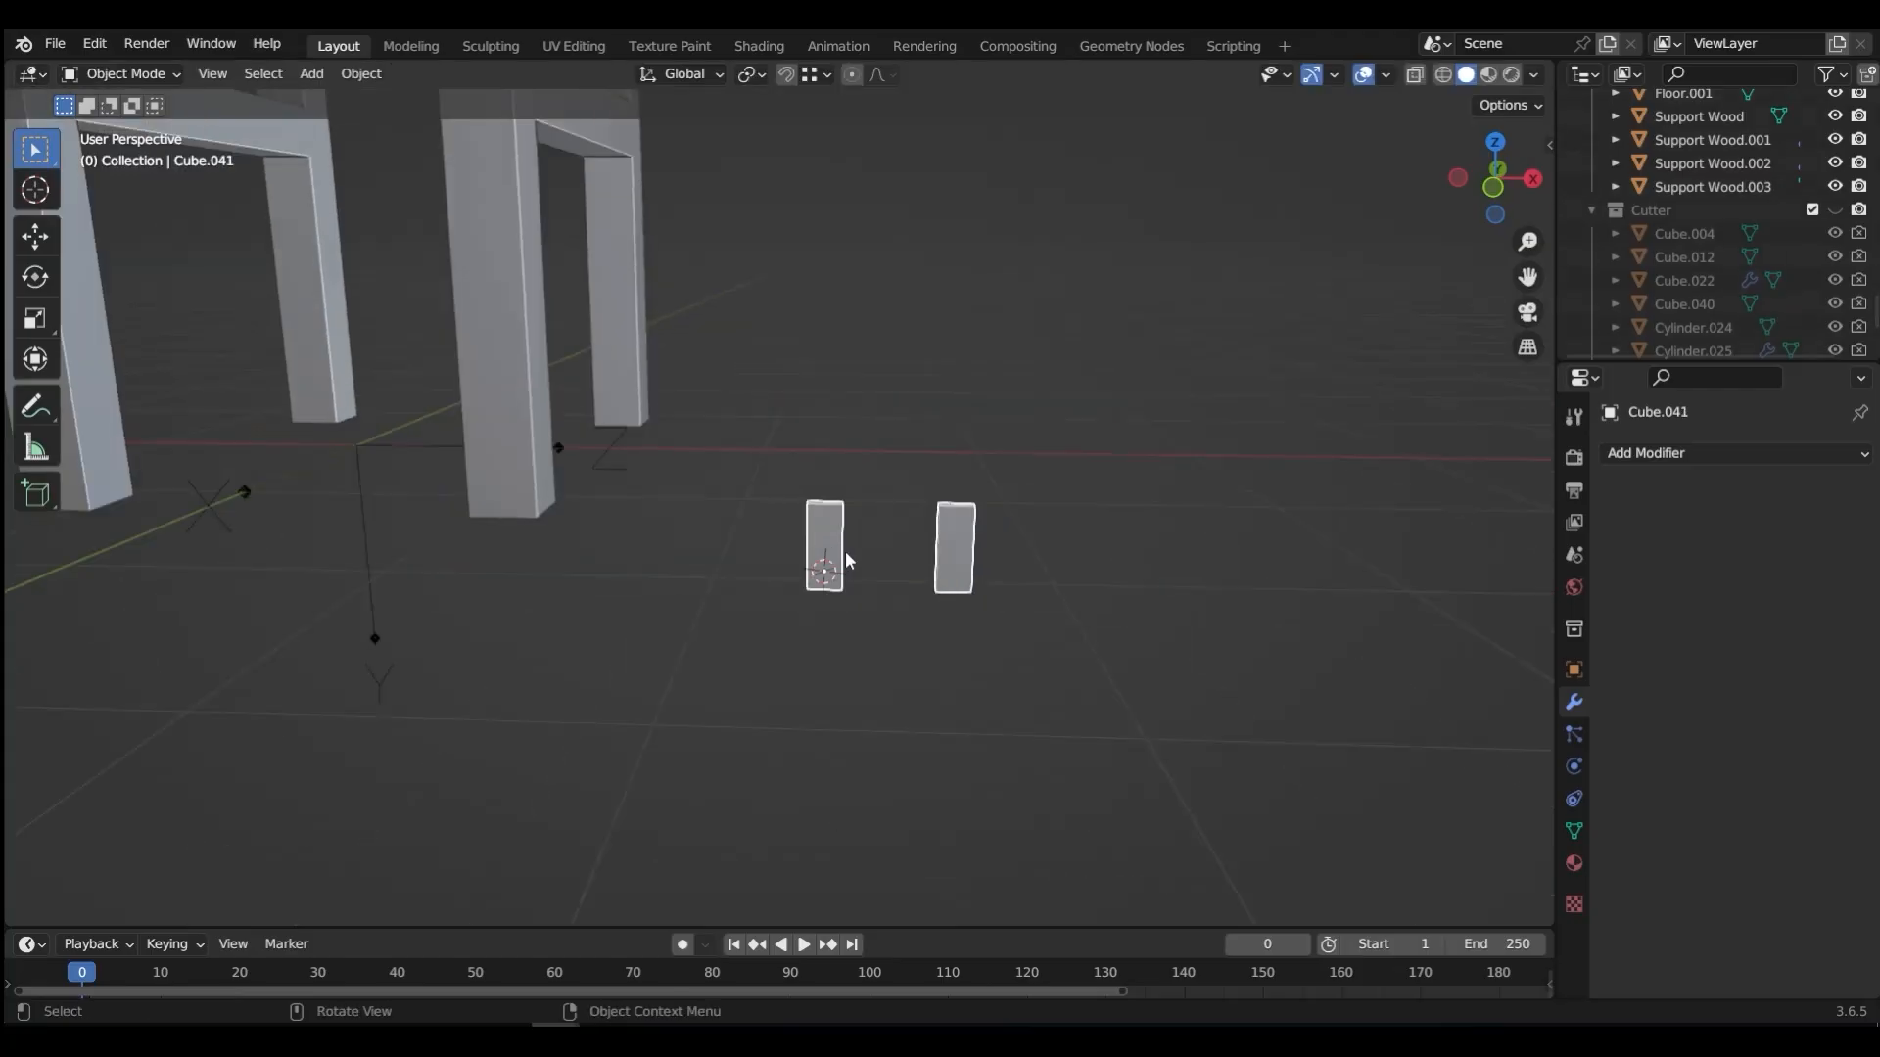
Step: Connect the facing middle faces of the two blocks with a LoopTools Bridge to form a crossbar
{"action": "key", "text": "Tab"}
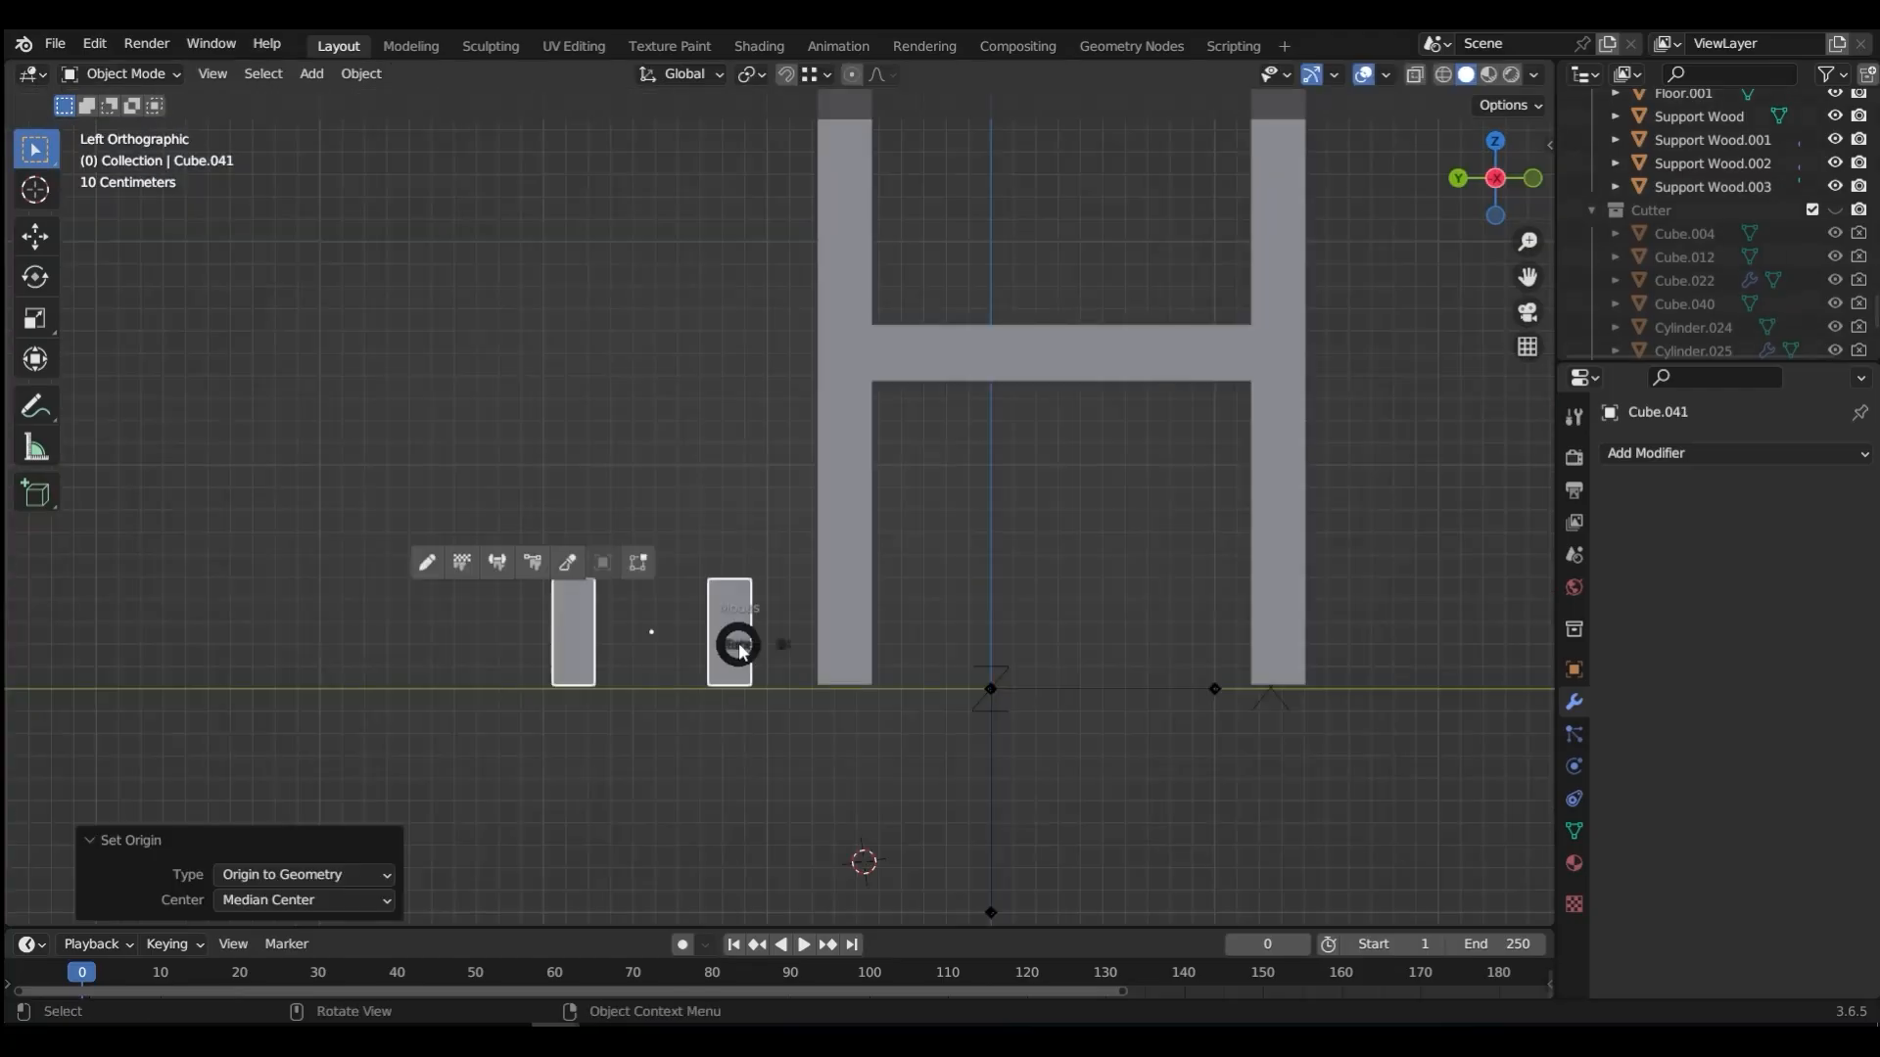
{"action": "left_click", "coordinate": [906, 644]}
{"action": "middle_click_drag", "start_coordinate": [758, 638], "coordinate": [709, 654]}
{"action": "scroll", "coordinate": [709, 654], "scroll_direction": "up", "scroll_amount": 5}
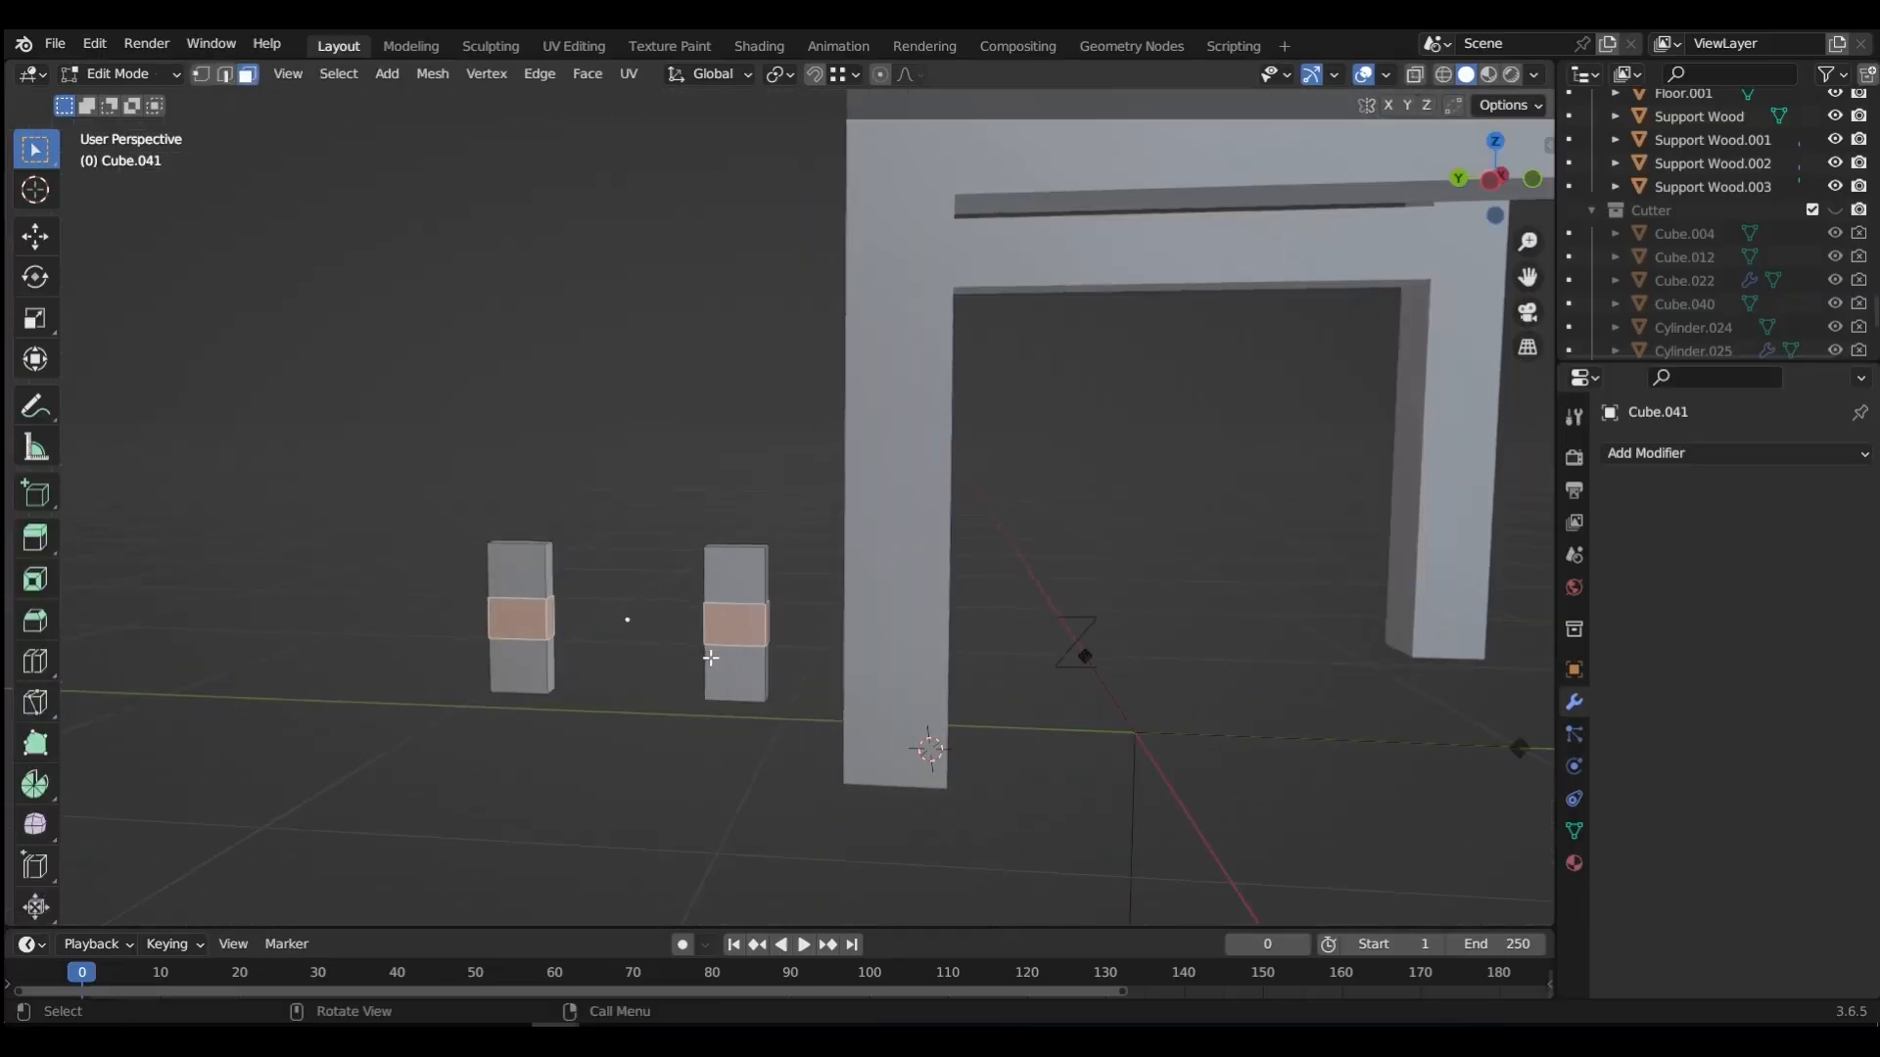
{"action": "left_click", "coordinate": [500, 591]}
{"action": "middle_click_drag", "start_coordinate": [500, 591], "coordinate": [659, 588]}
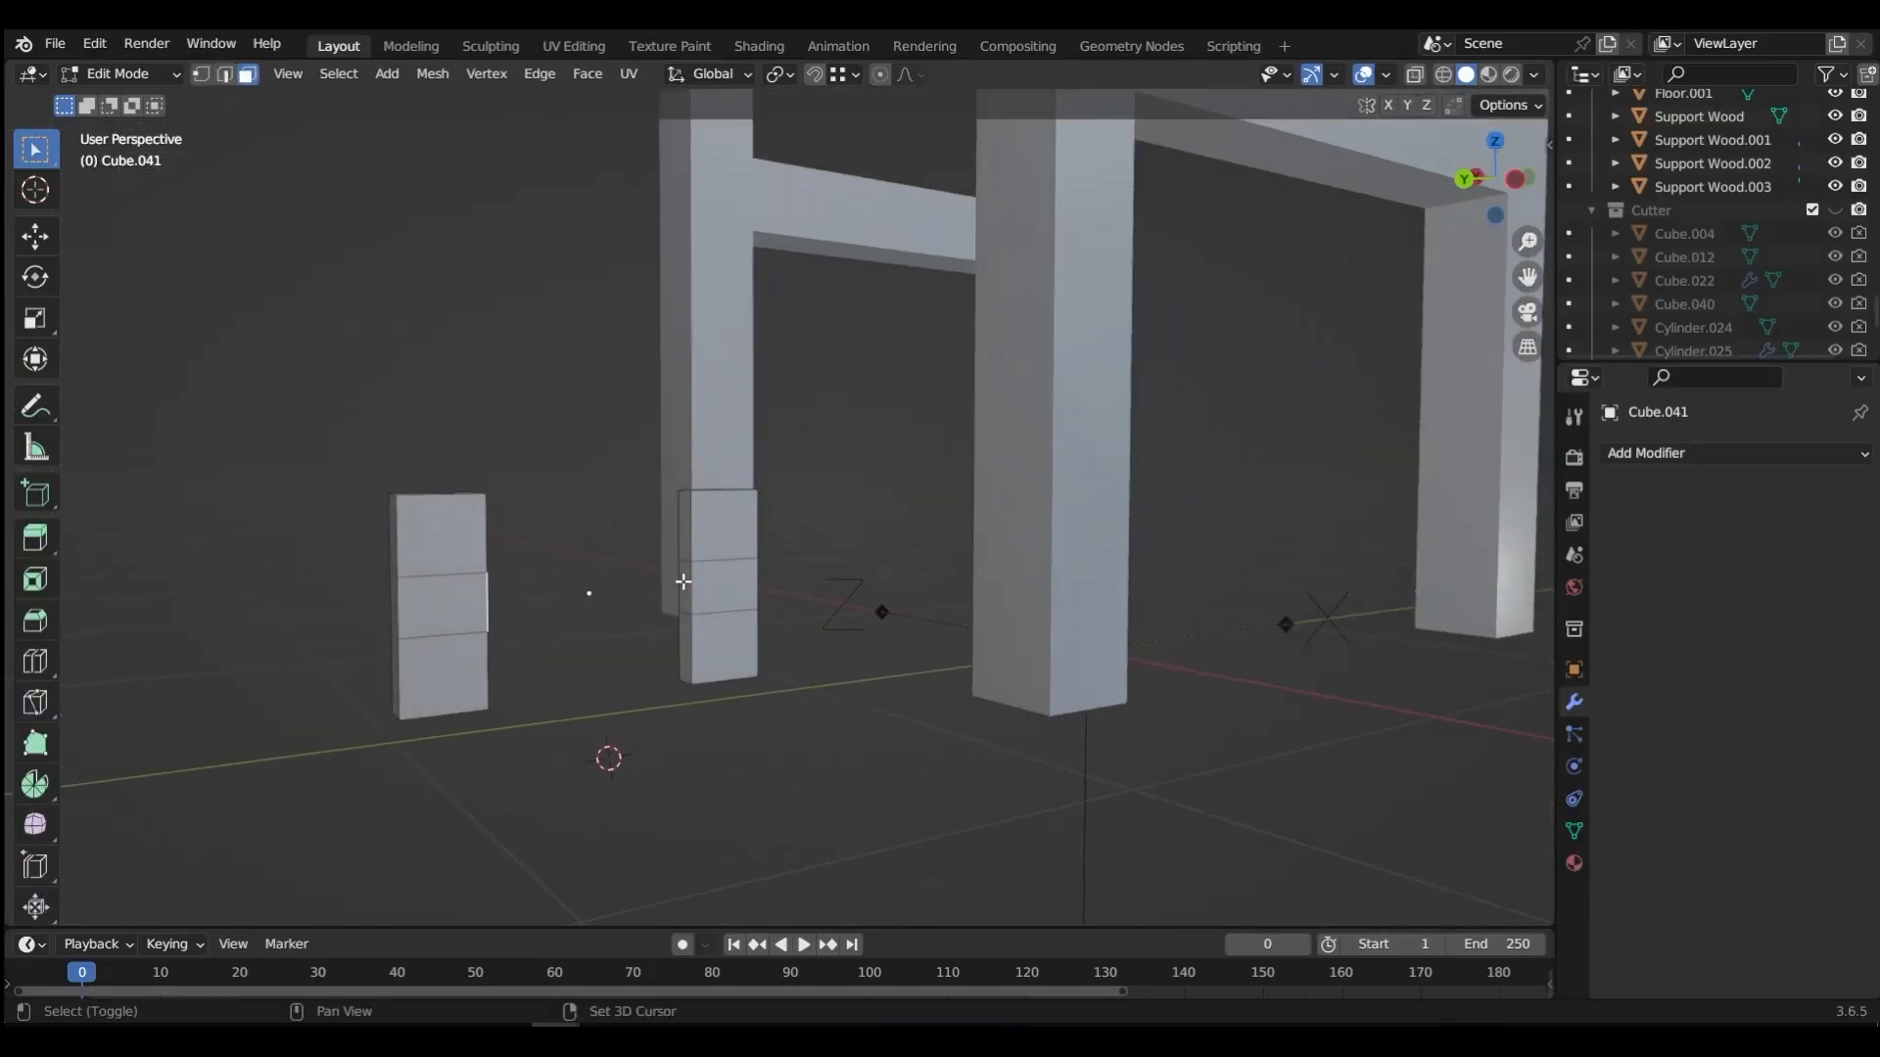
{"action": "left_click", "coordinate": [684, 587]}
{"action": "right_click", "coordinate": [826, 431]}
{"action": "mouse_move", "coordinate": [830, 444]}
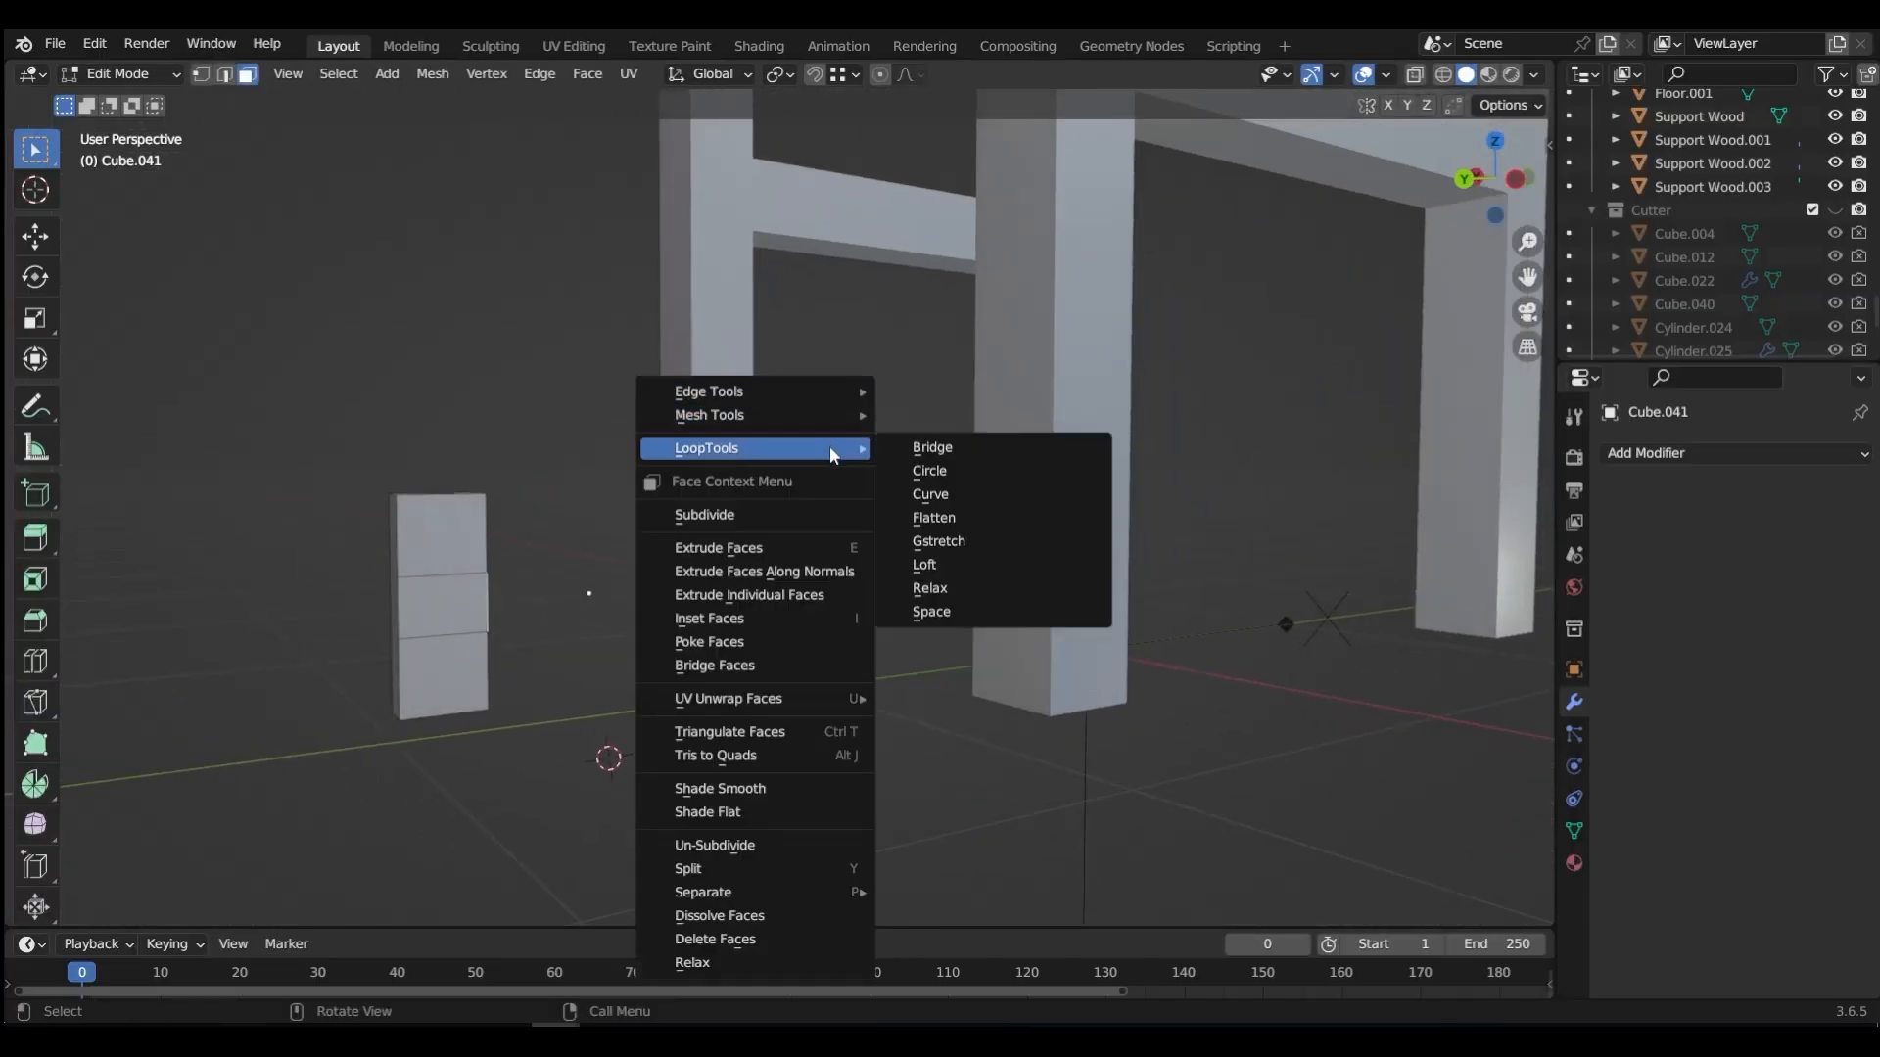
{"action": "left_click", "coordinate": [935, 449]}
{"action": "middle_click_drag", "start_coordinate": [770, 546], "coordinate": [641, 586]}
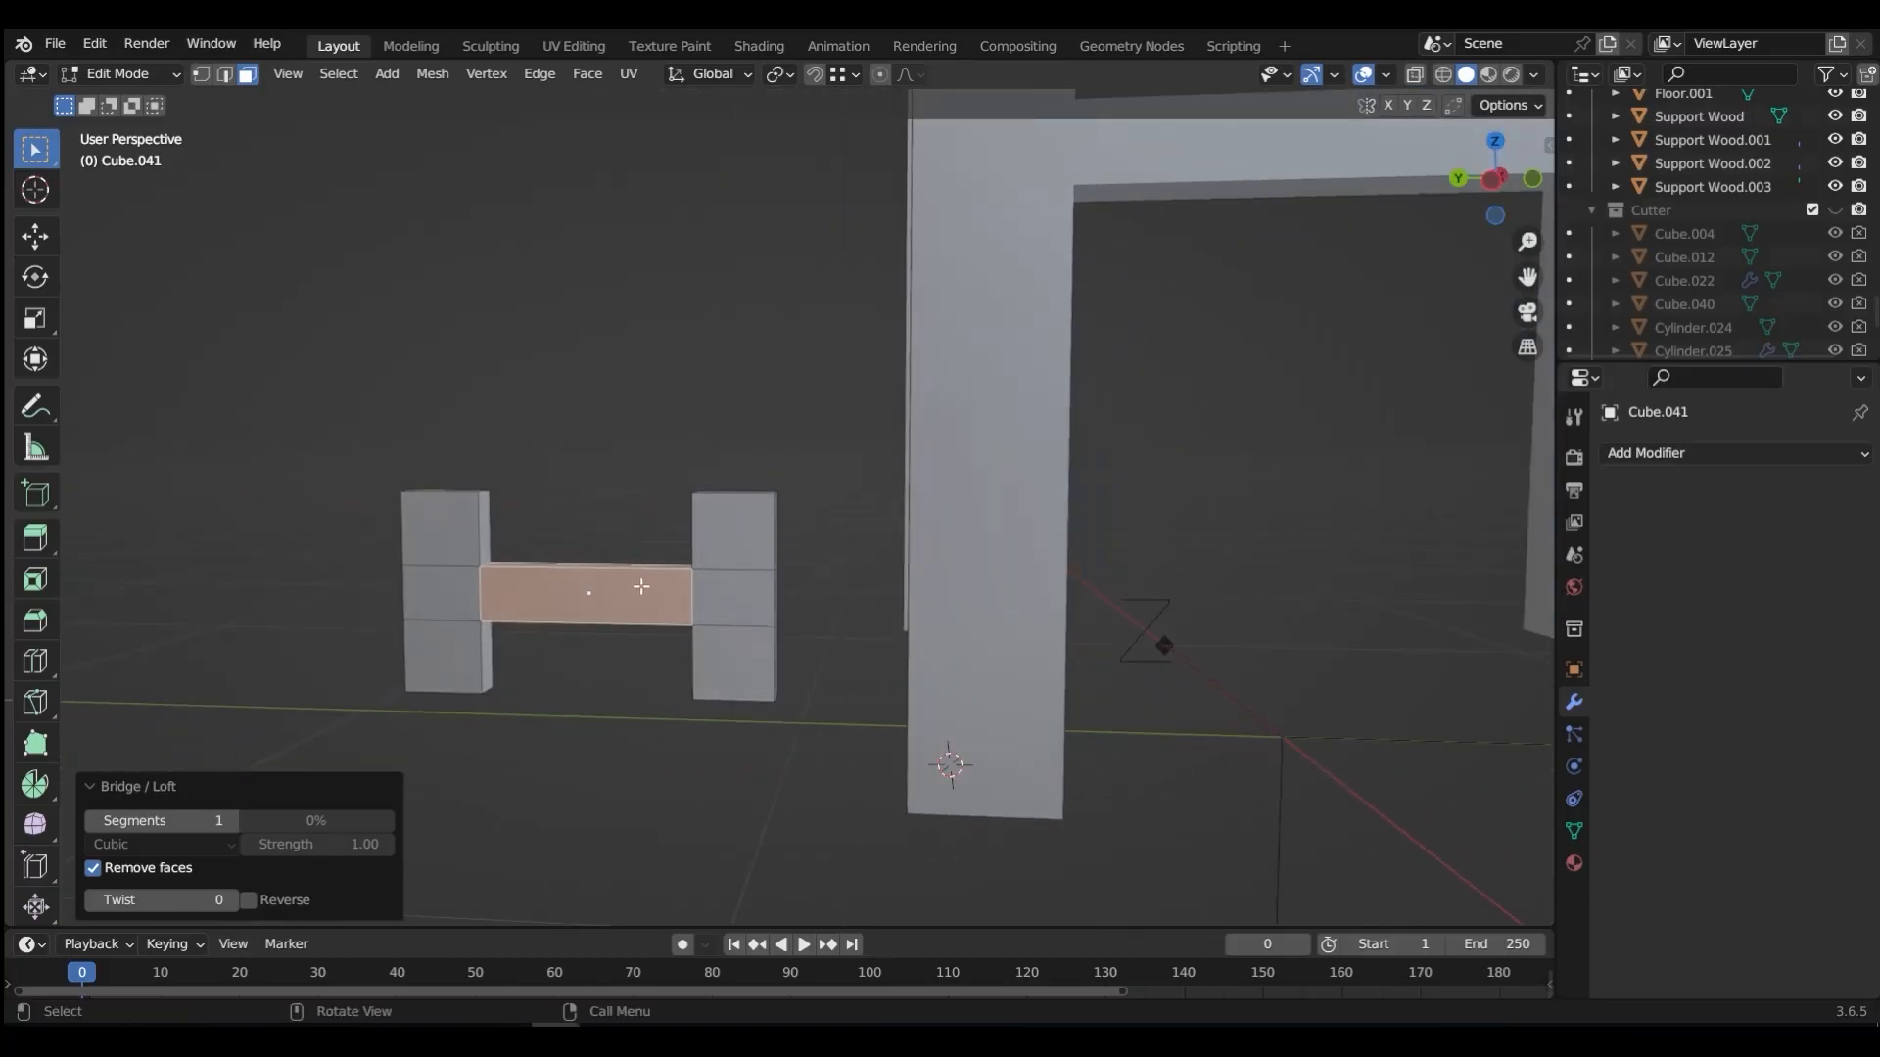
Step: Lower the crossbar's upper vertices, including those across both blocks, by 9.0324 cm along global Z to make a thin rung
{"action": "key", "text": "ctrl+Tab"}
{"action": "left_click", "coordinate": [501, 600]}
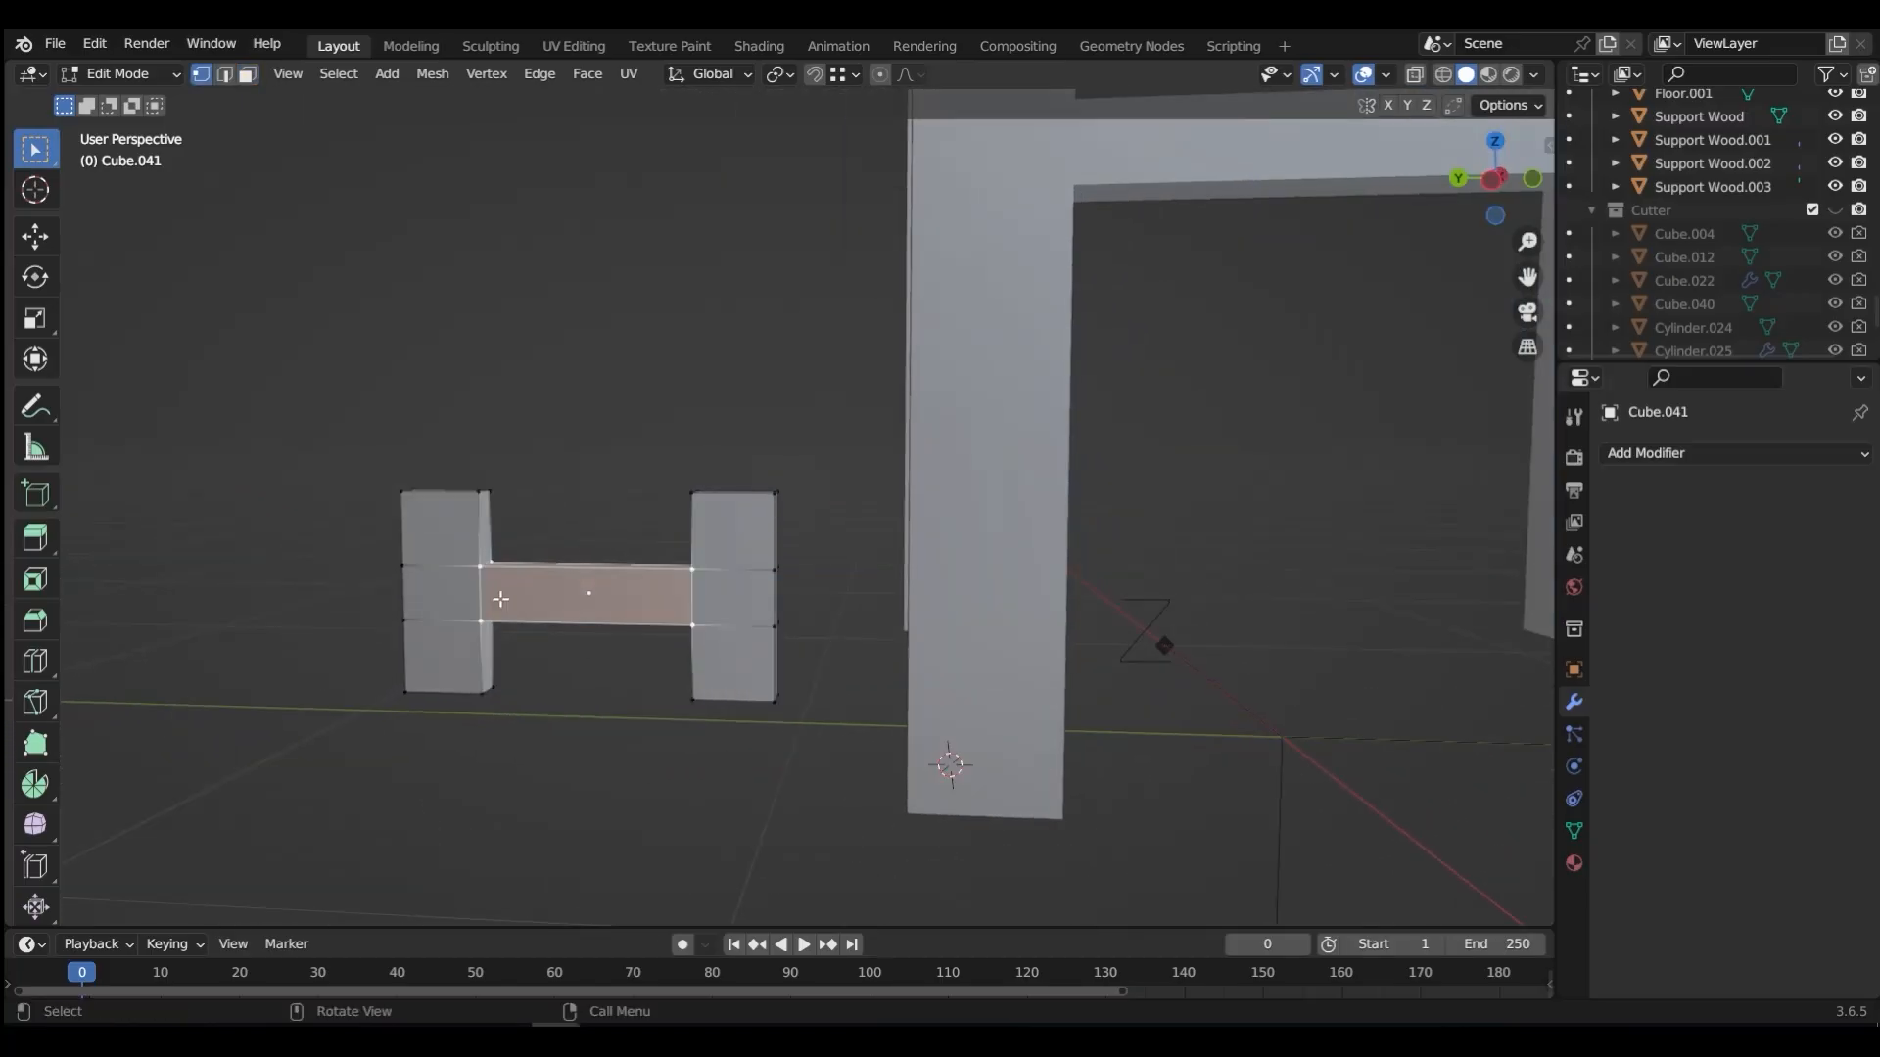
{"action": "key", "text": "alt+z"}
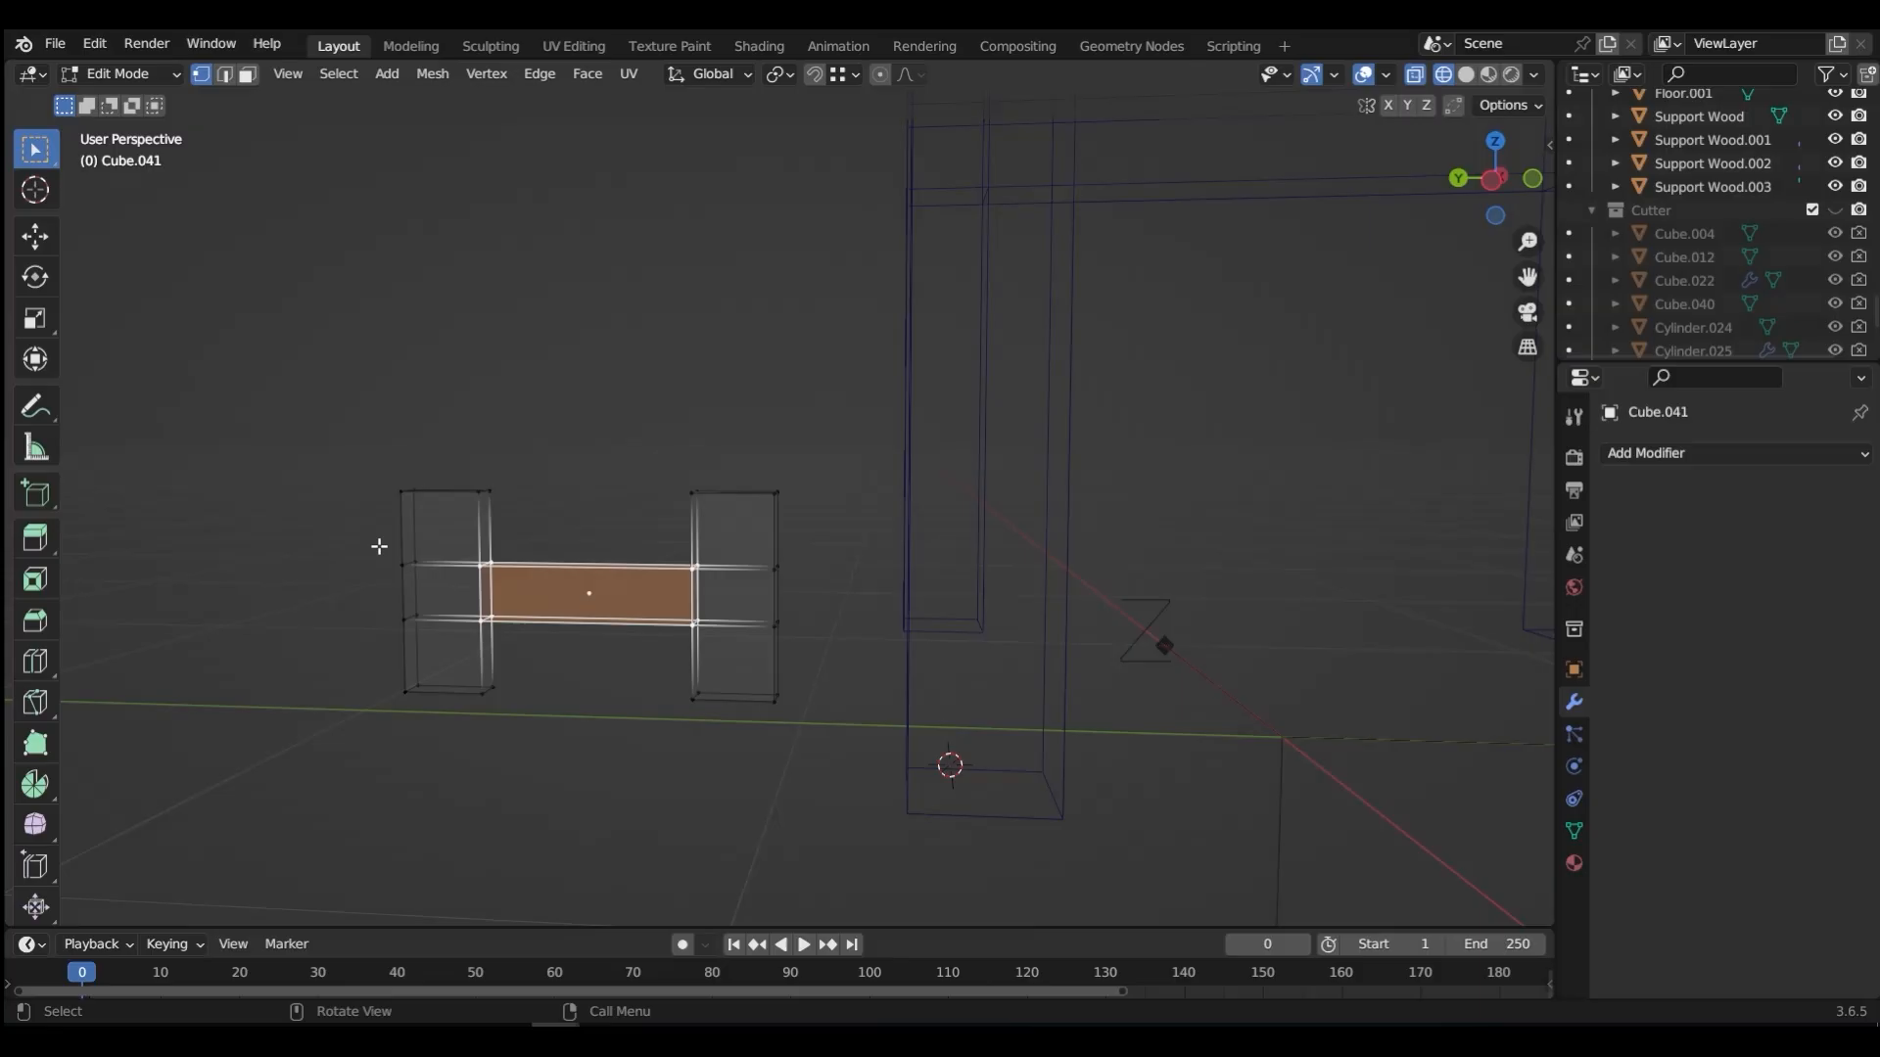
{"action": "left_click_drag", "start_coordinate": [378, 544], "coordinate": [889, 581]}
{"action": "key", "text": "g"}
{"action": "key", "text": "z"}
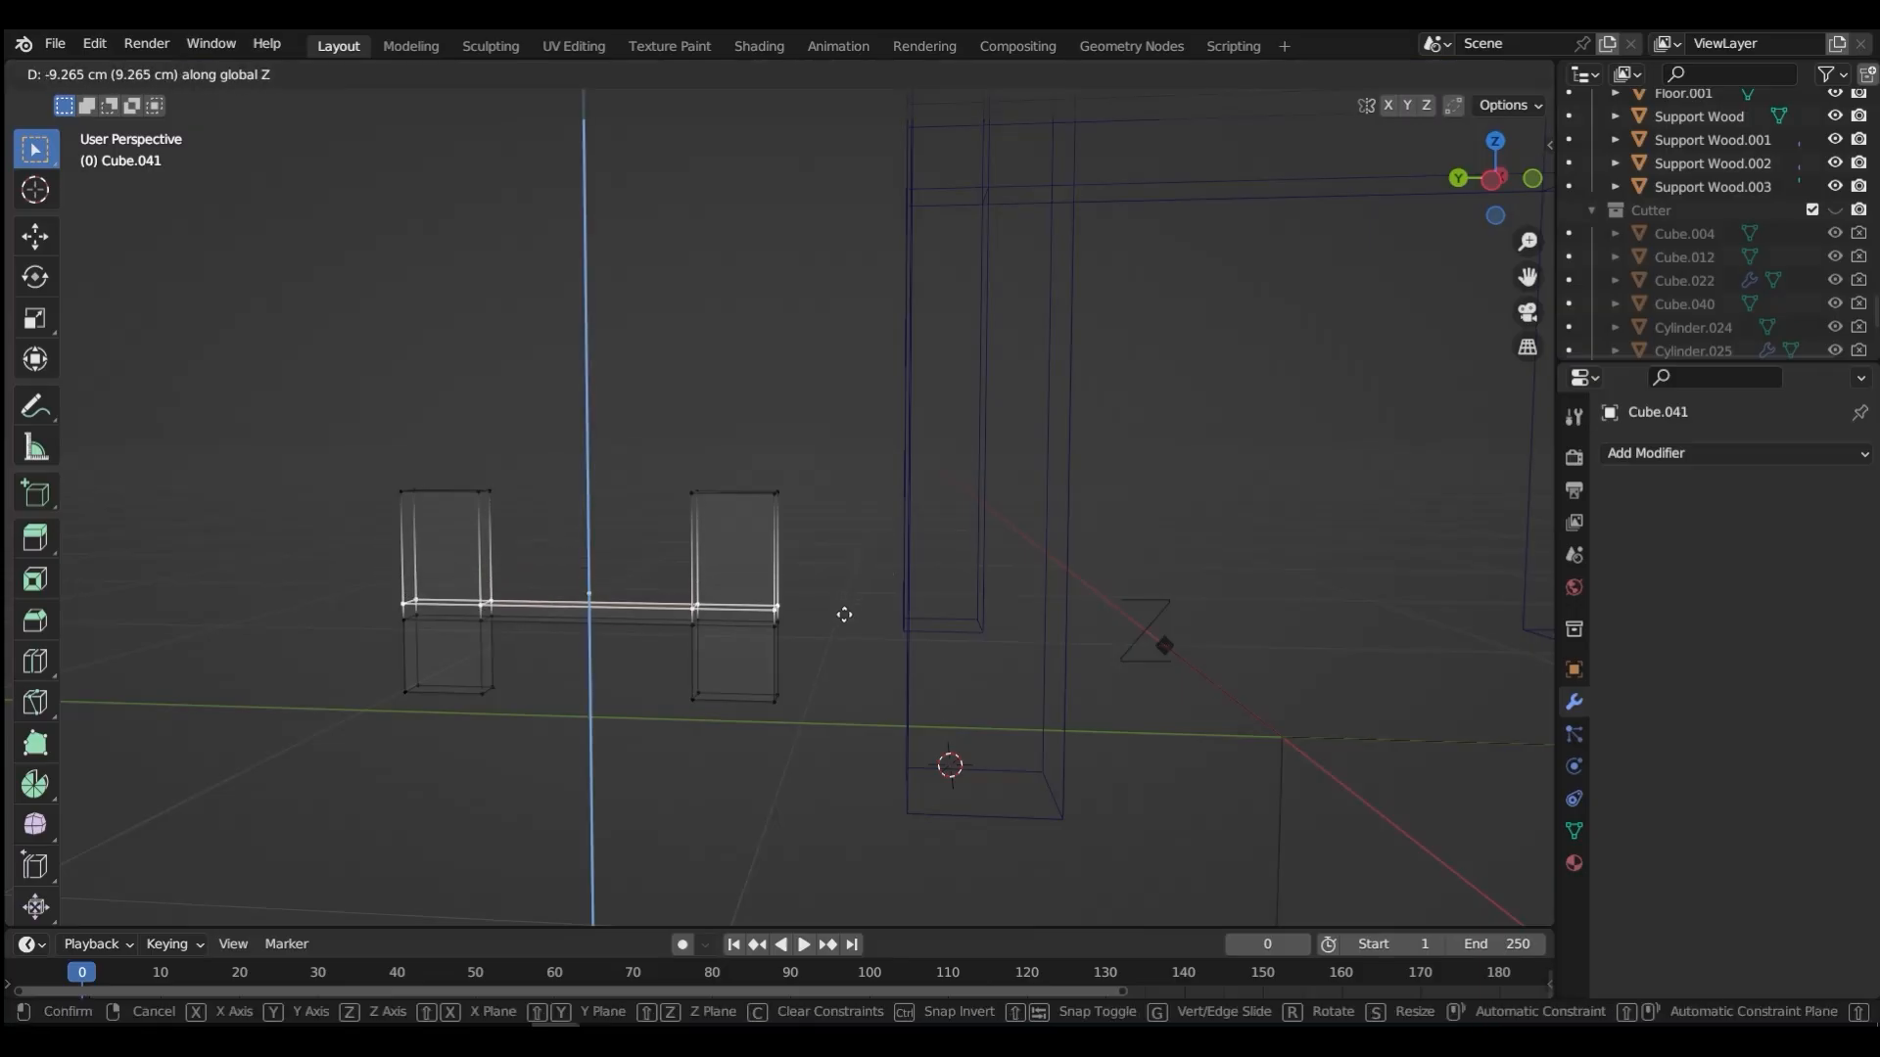
{"action": "left_click", "coordinate": [787, 649]}
{"action": "middle_click_drag", "start_coordinate": [787, 649], "coordinate": [706, 717]}
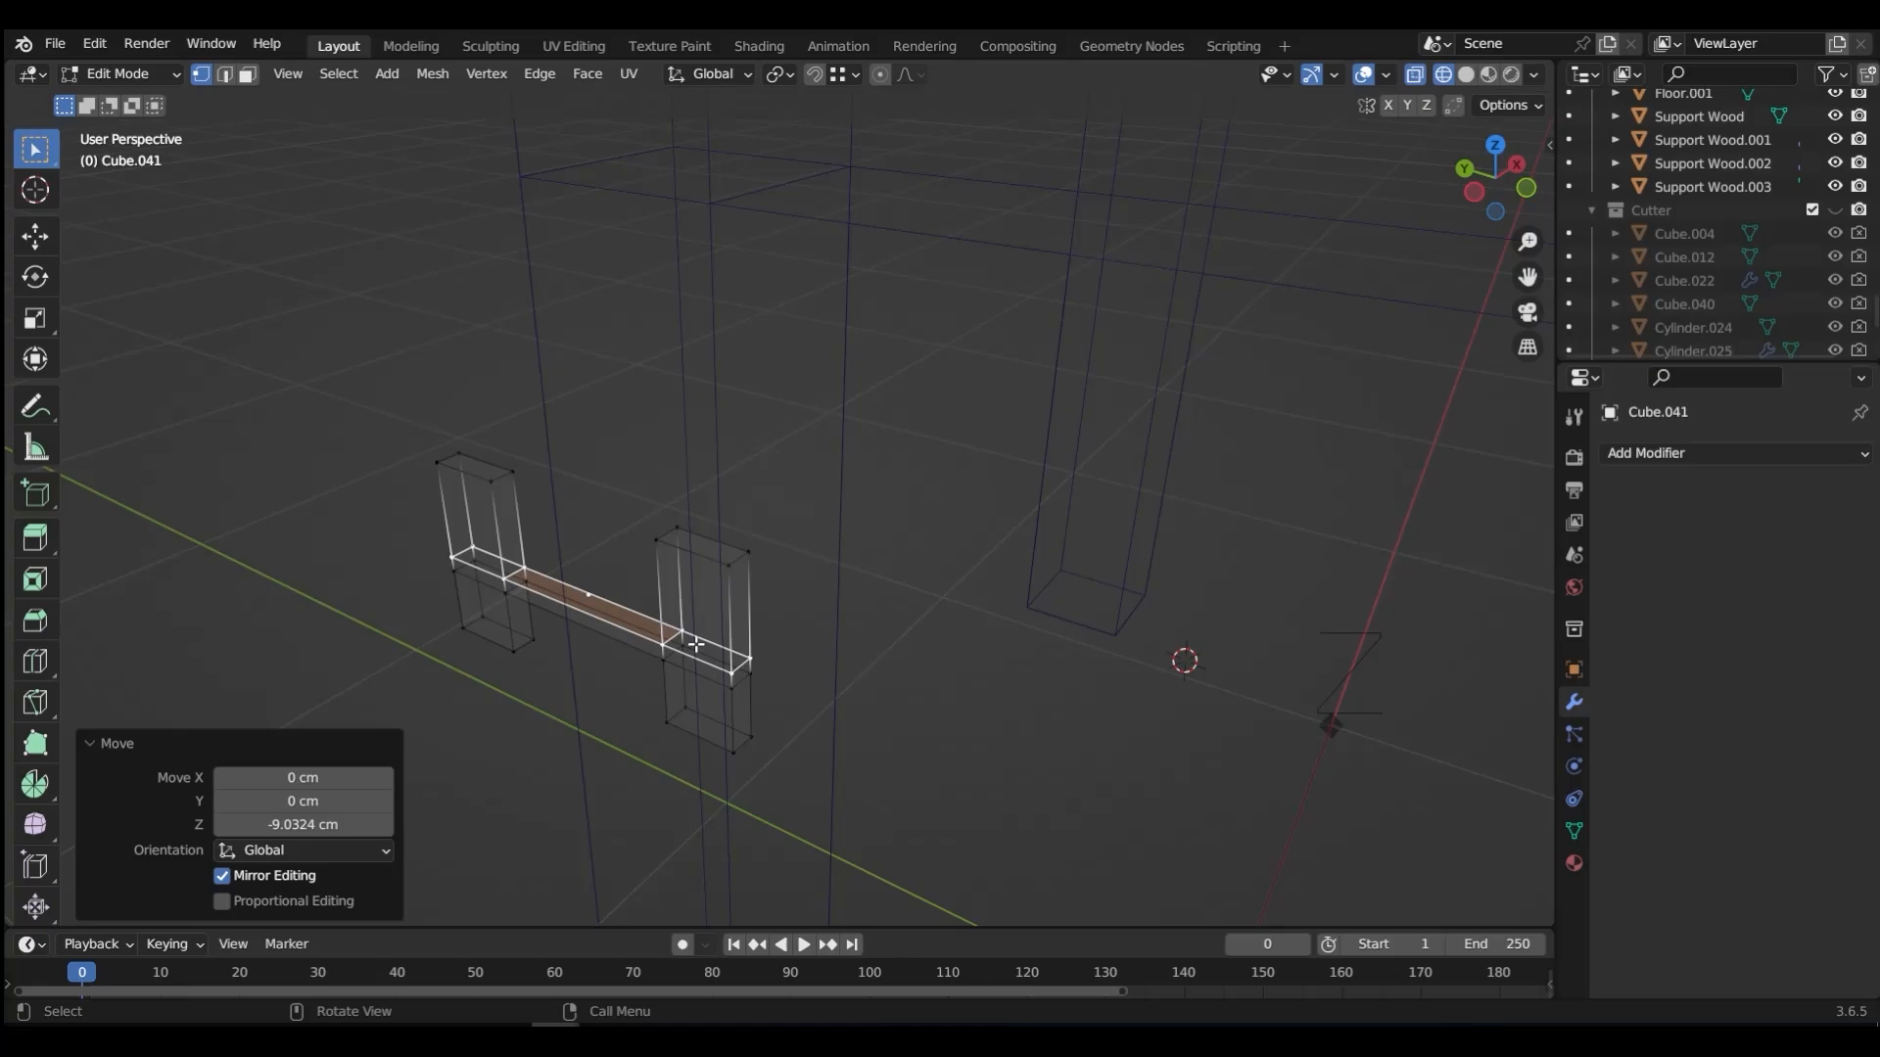
Step: In Object Mode, scale the H-shaped piece along global X and apply its scale
{"action": "key", "text": "ctrl+Tab"}
{"action": "left_click", "coordinate": [701, 585]}
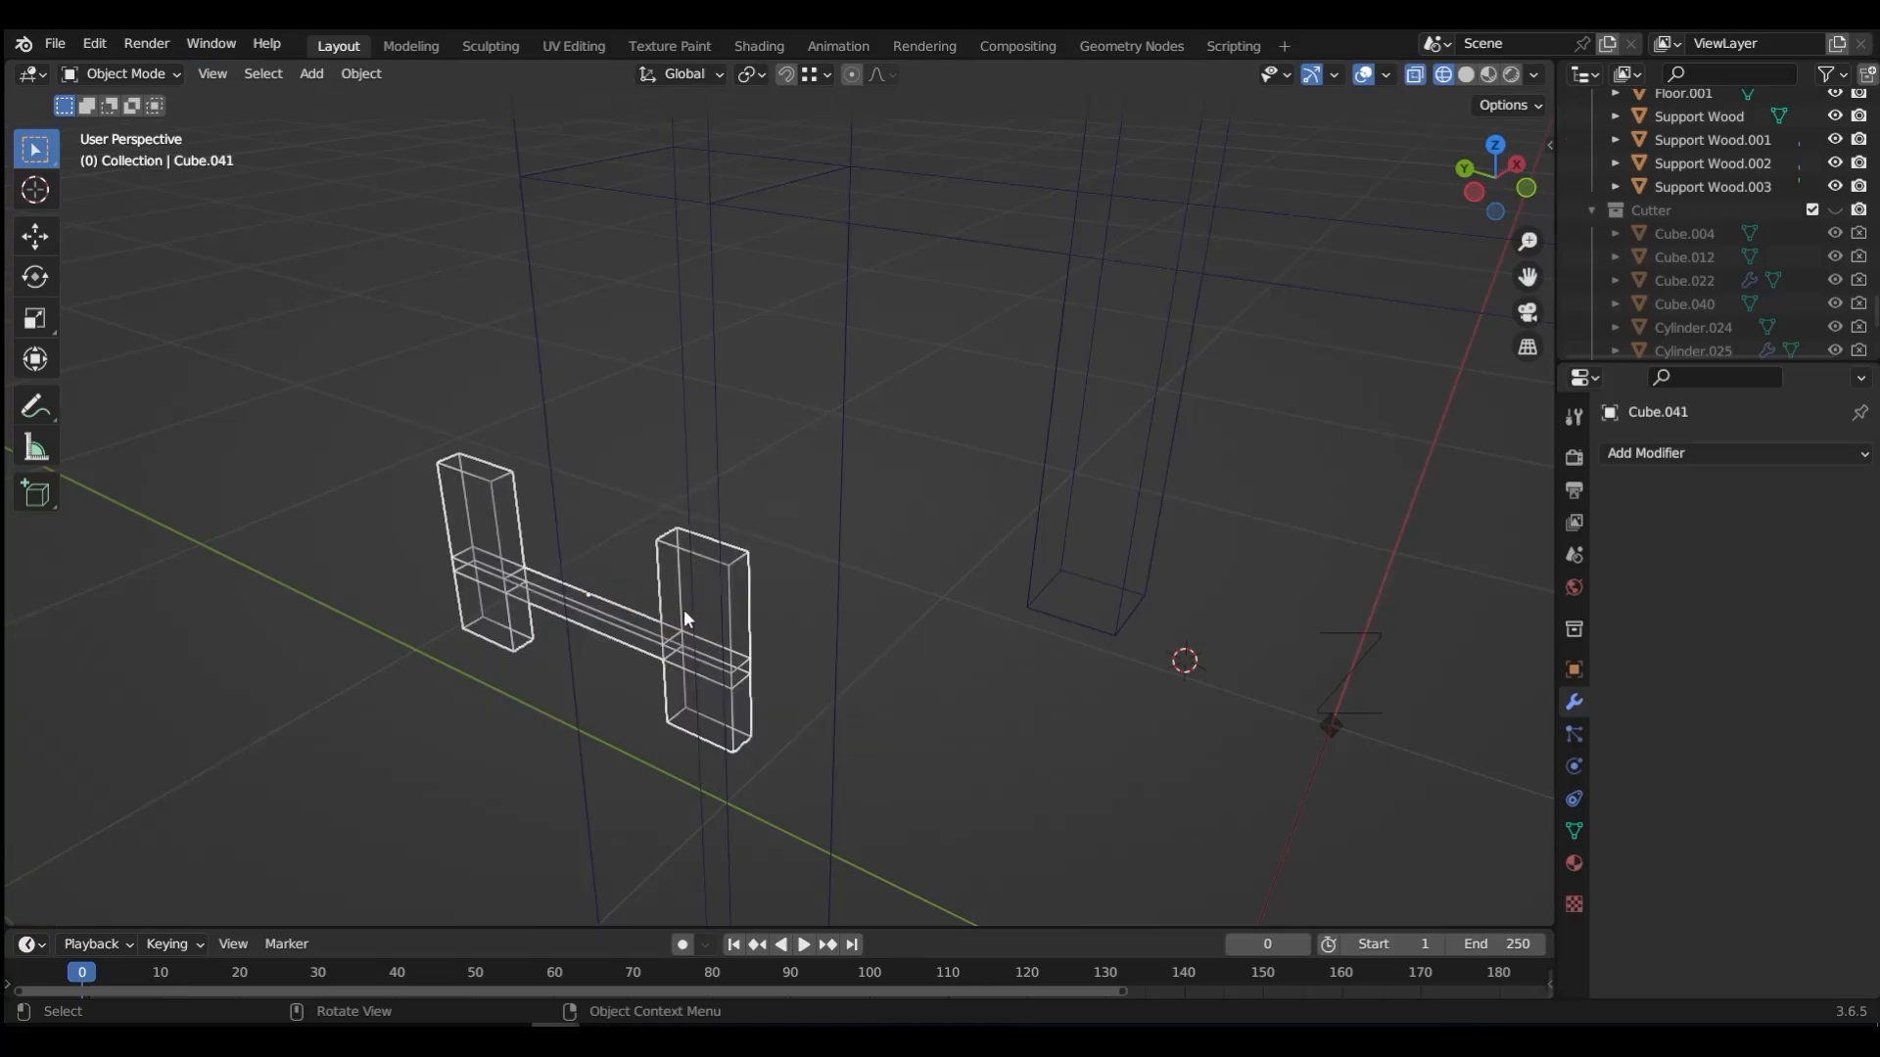
{"action": "key", "text": "s"}
{"action": "key", "text": "x"}
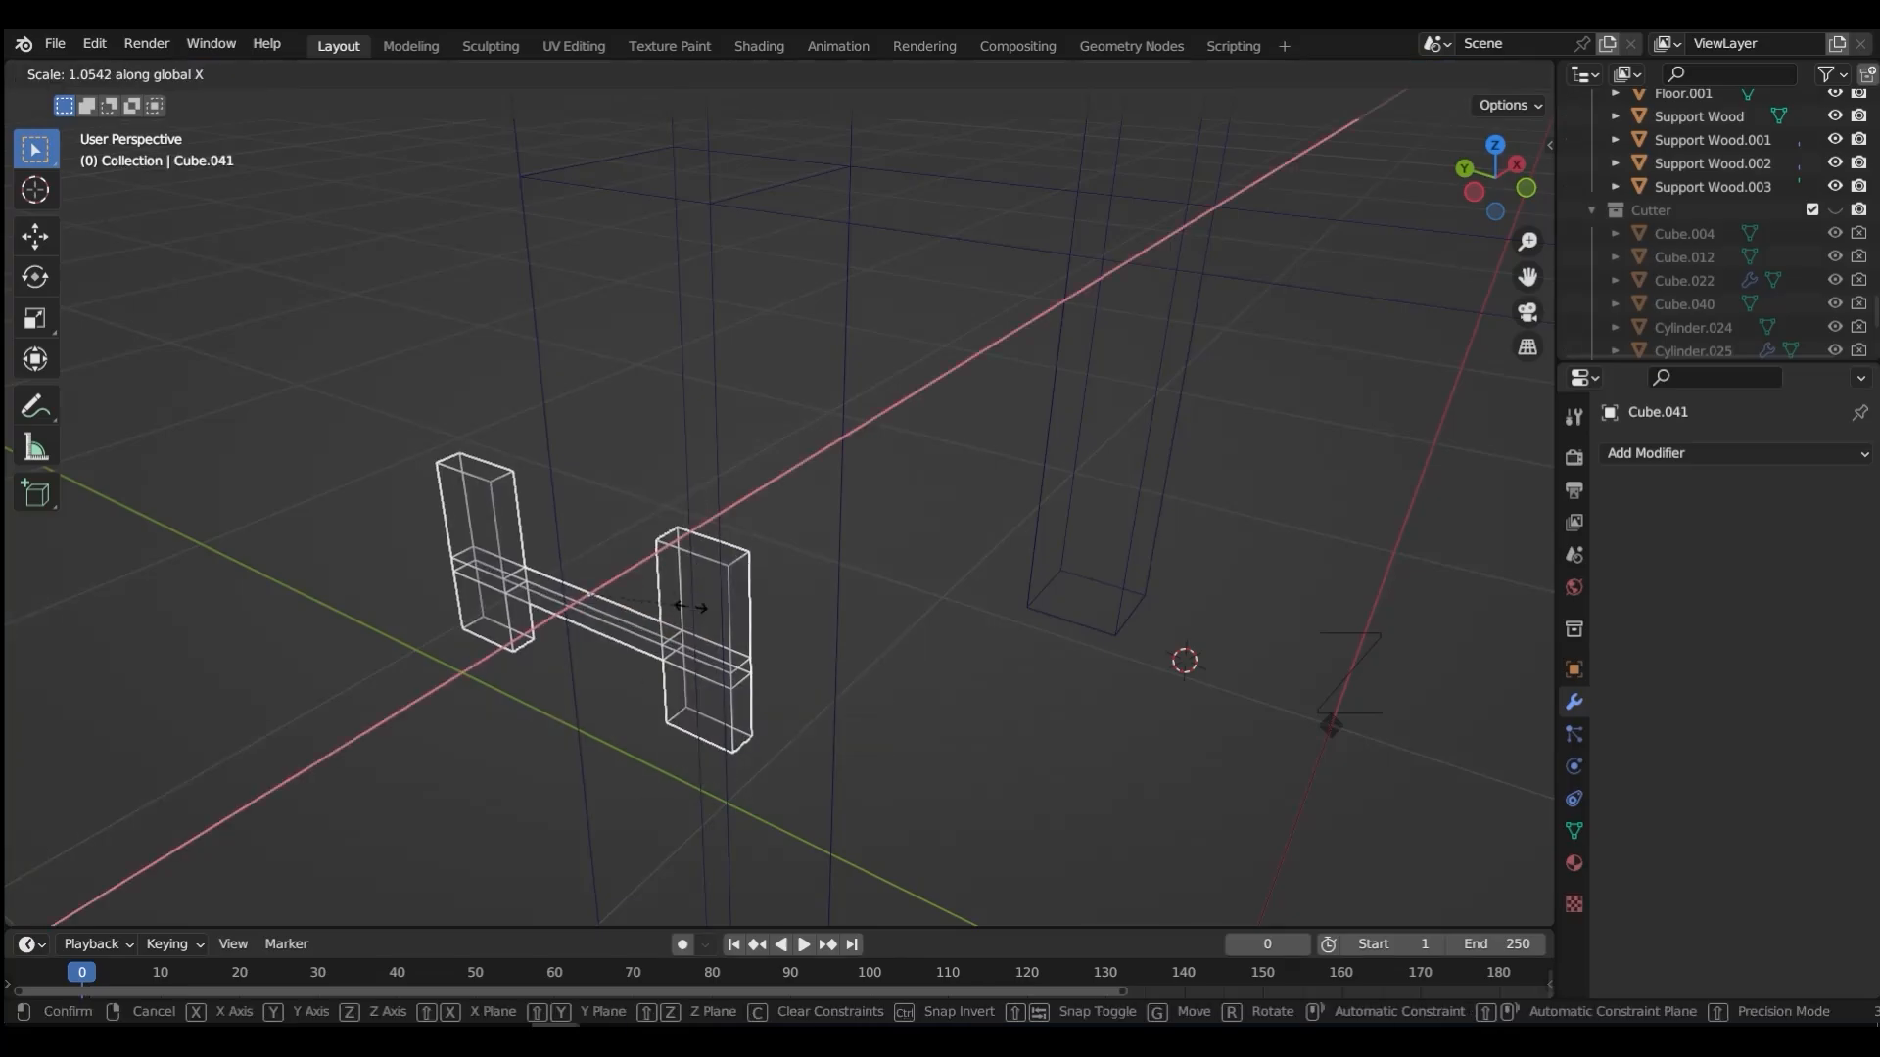
{"action": "left_click", "coordinate": [830, 512]}
{"action": "key", "text": "shift+z"}
{"action": "mouse_move", "coordinate": [756, 576]}
{"action": "middle_mouse_down"}
{"action": "mouse_move", "coordinate": [842, 603]}
{"action": "mouse_move", "coordinate": [860, 562]}
{"action": "mouse_move", "coordinate": [740, 607]}
{"action": "mouse_move", "coordinate": [793, 603]}
{"action": "middle_mouse_up"}
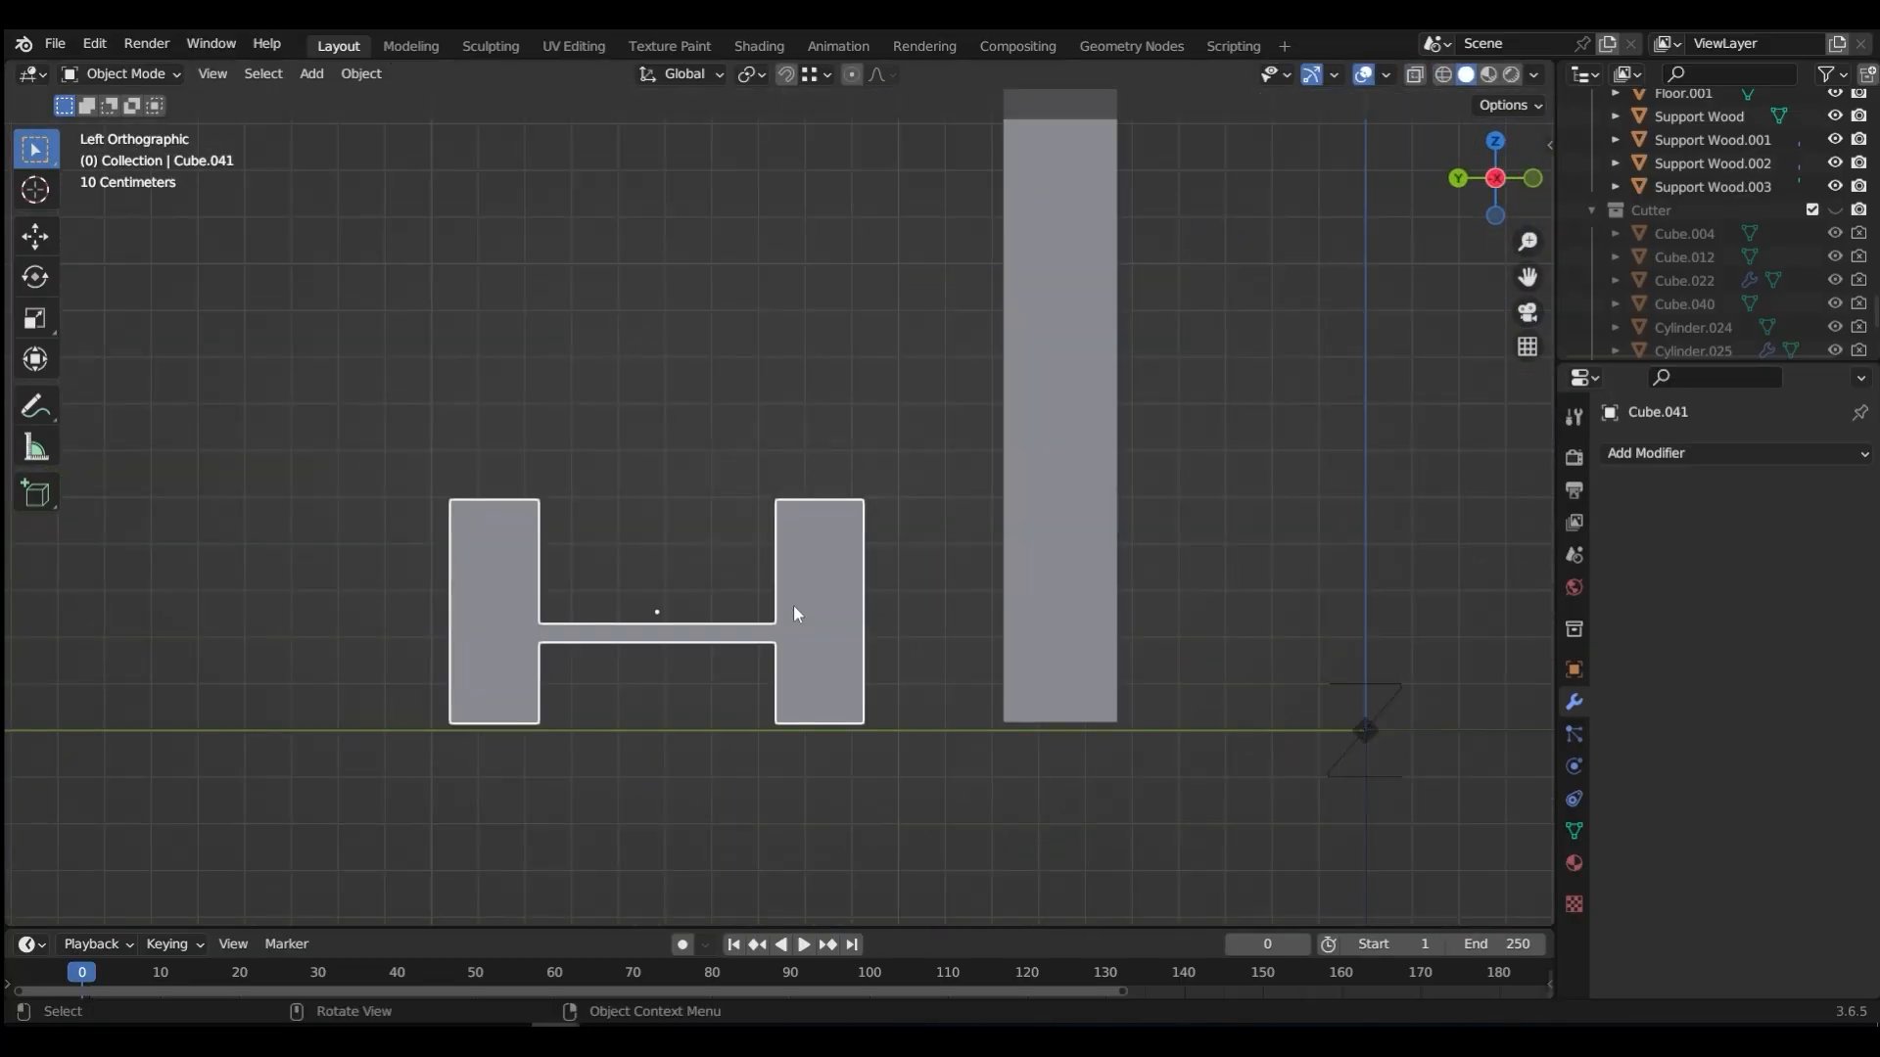
{"action": "key", "text": "ctrl+a"}
{"action": "left_click", "coordinate": [429, 633]}
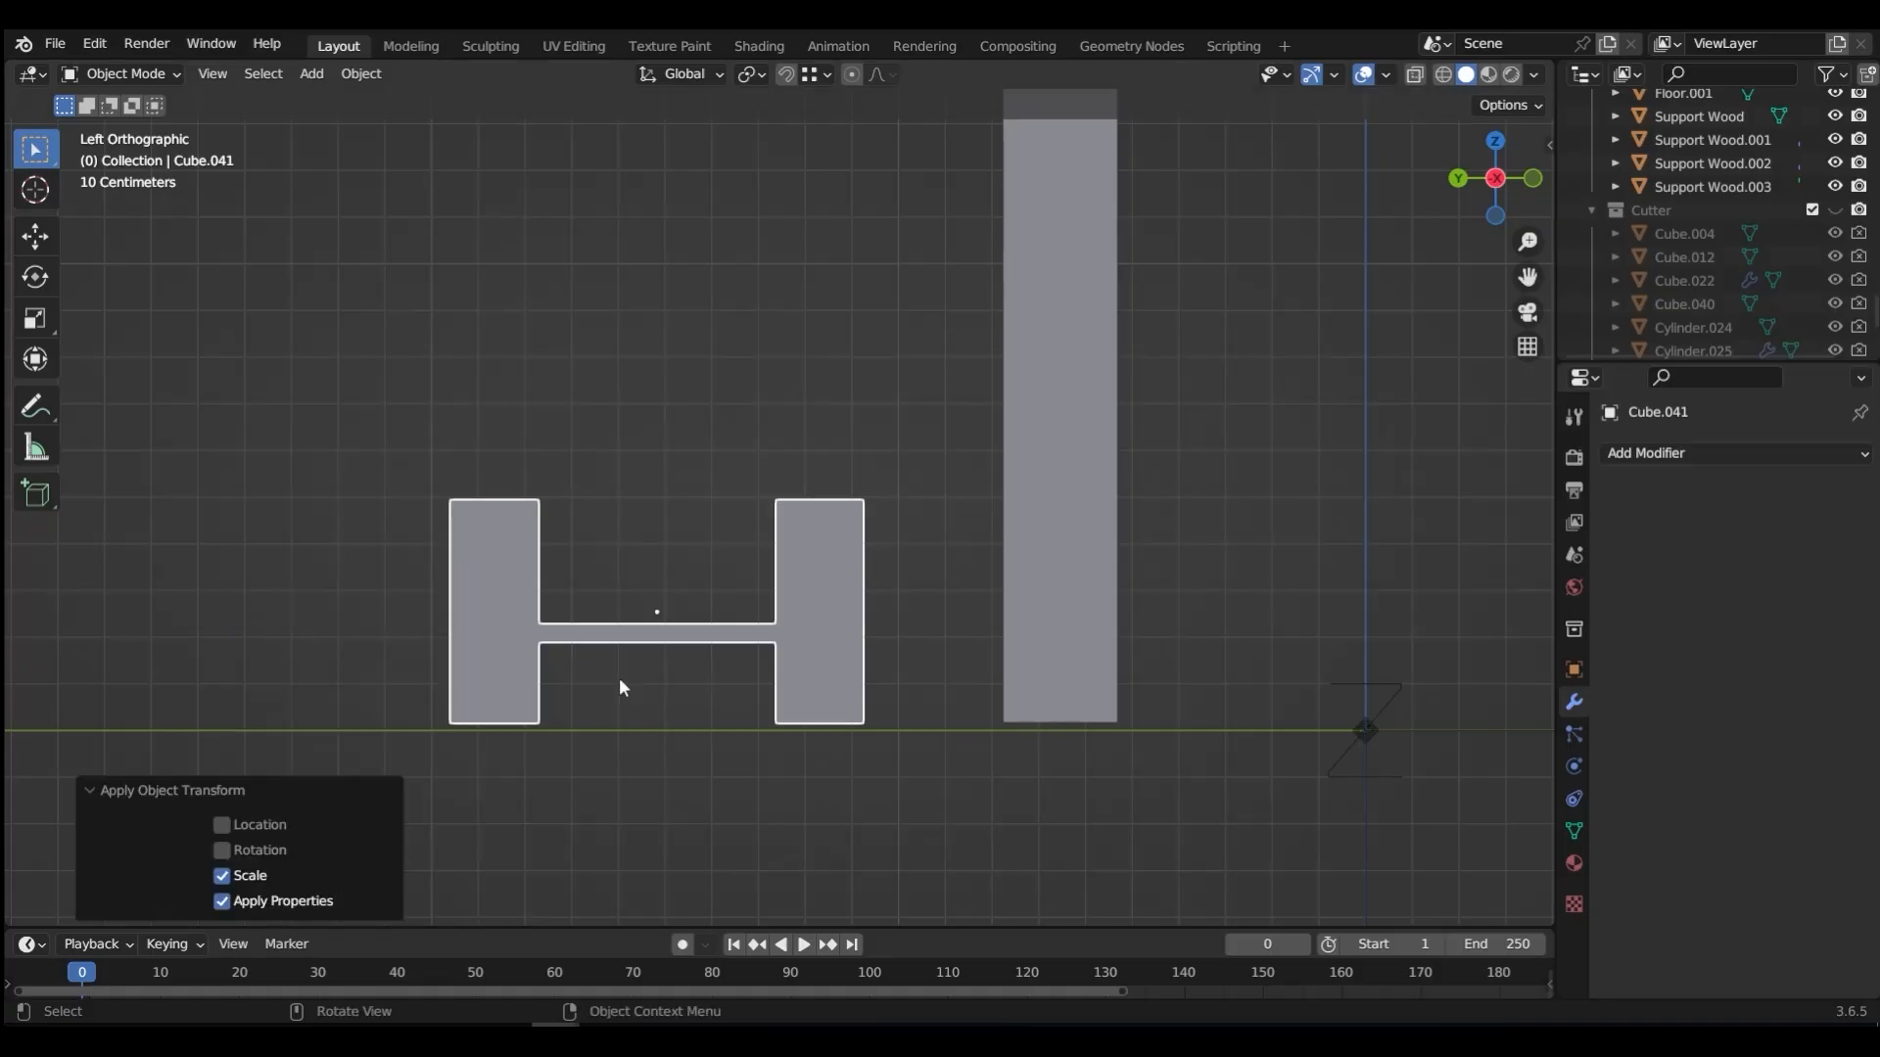
Step: Add an Array modifier to the H-shaped piece with relative offset factors of 0 in X and 1 in Z
{"action": "left_click", "coordinate": [1652, 455]}
{"action": "left_click", "coordinate": [1369, 519]}
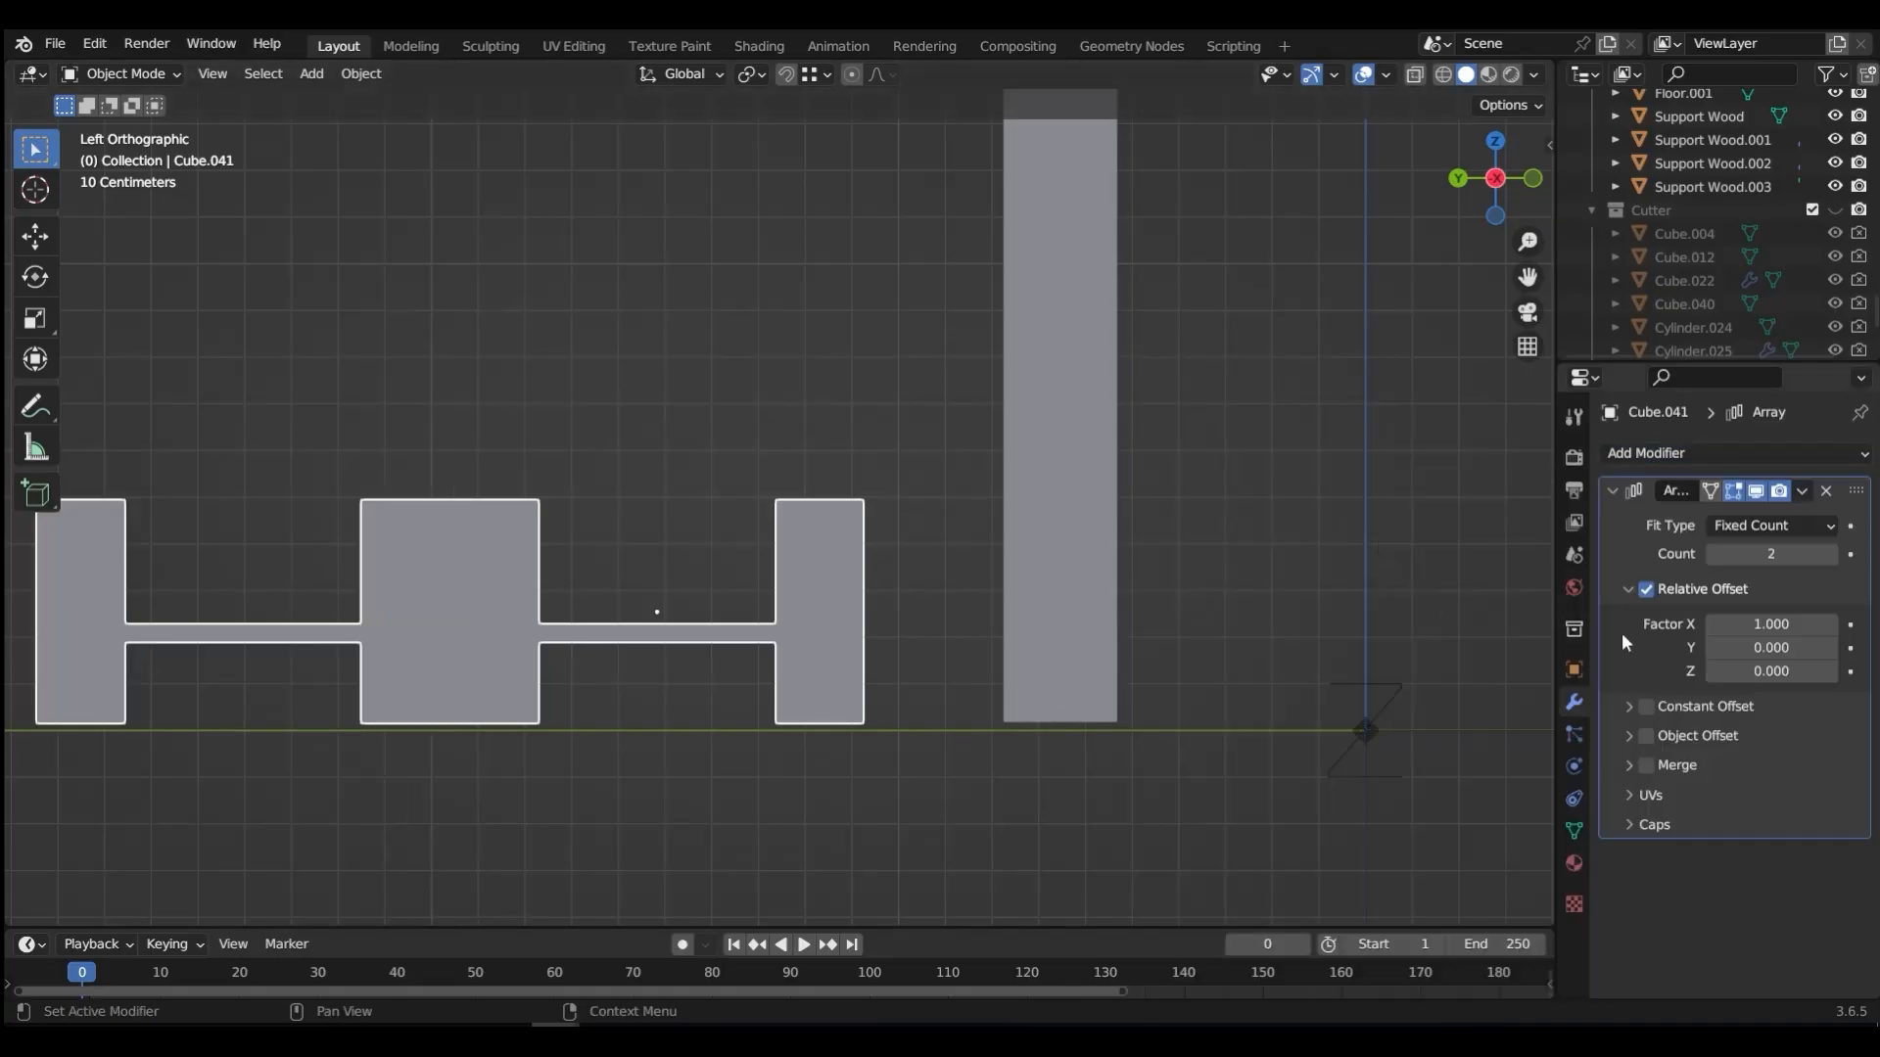
{"action": "left_click", "coordinate": [1770, 671]}
{"action": "type", "text": "1"}
{"action": "key", "text": "Return"}
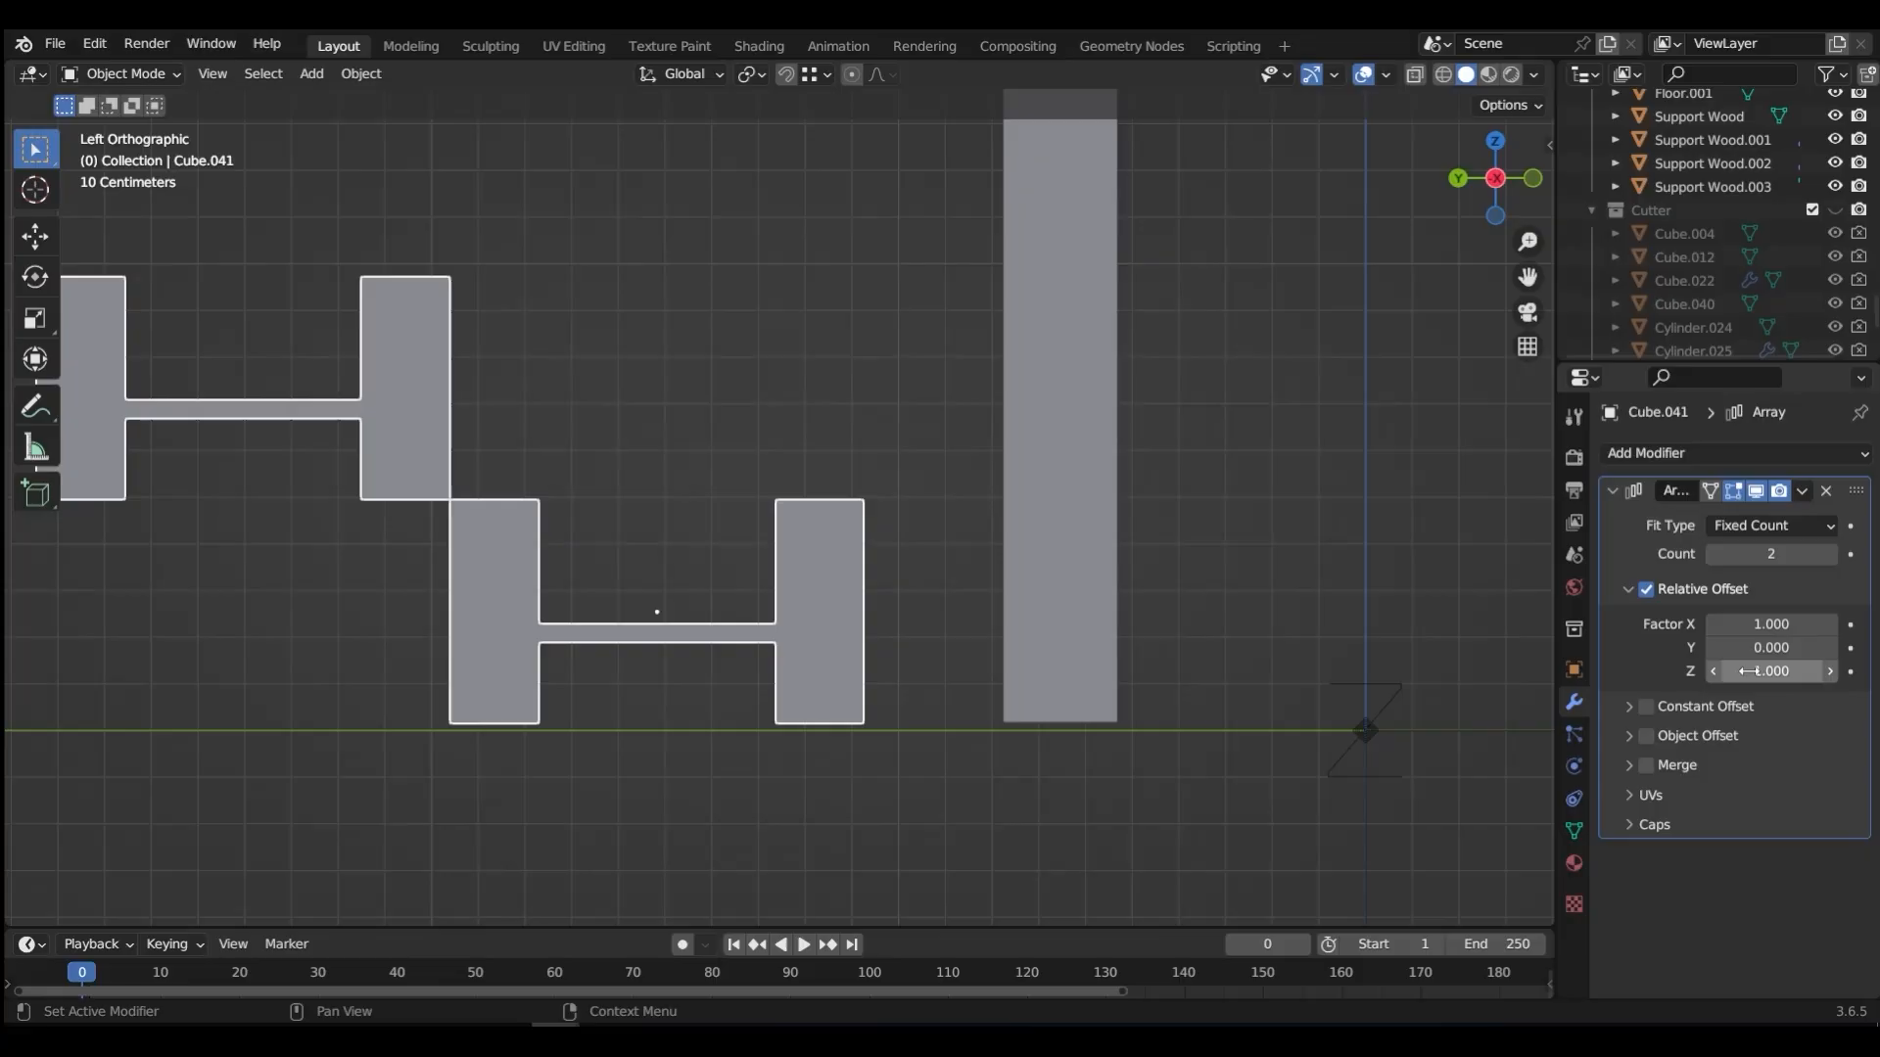
{"action": "left_click", "coordinate": [1750, 624]}
{"action": "type", "text": "0"}
{"action": "key", "text": "Return"}
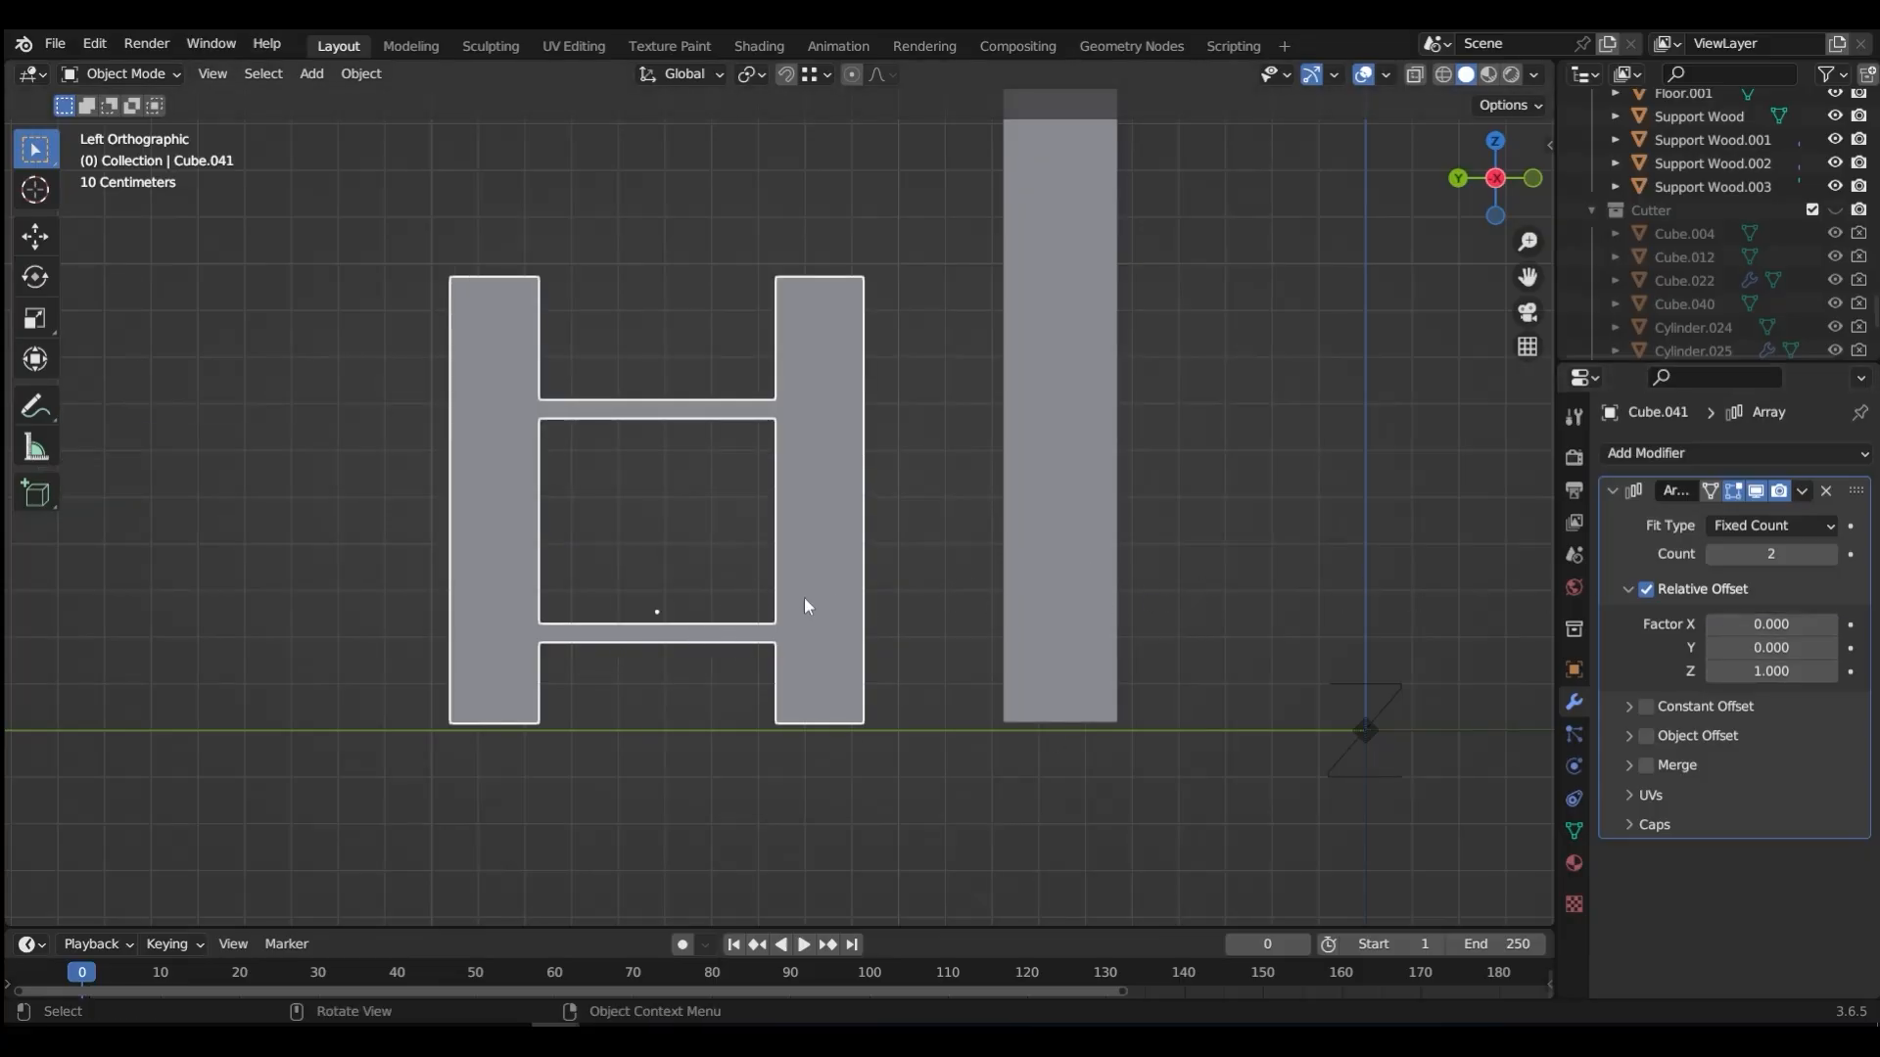
Step: Raise the array count to 8 so the stacked pieces form a tall ladder
{"action": "scroll", "coordinate": [805, 605], "scroll_direction": "down", "scroll_amount": 7}
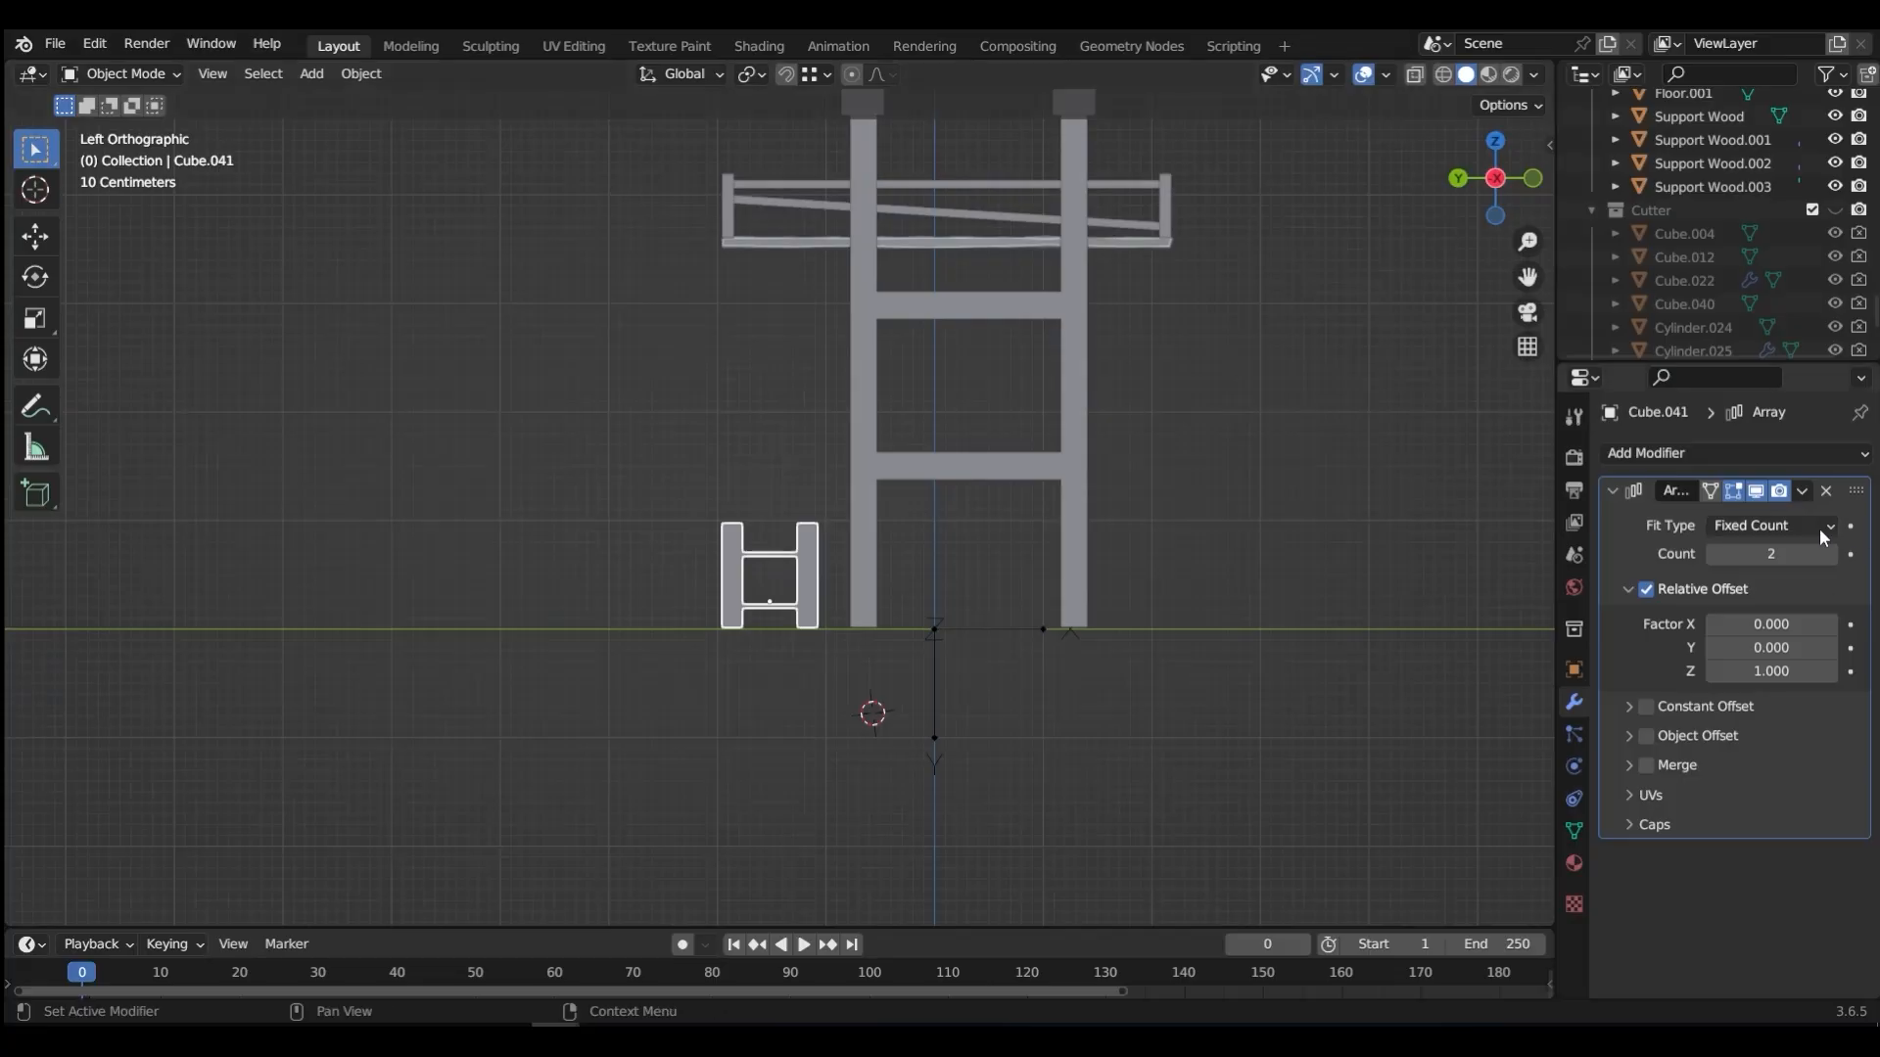
{"action": "left_click", "coordinate": [1831, 554]}
{"action": "left_click", "coordinate": [1831, 554]}
{"action": "left_click", "coordinate": [1831, 554]}
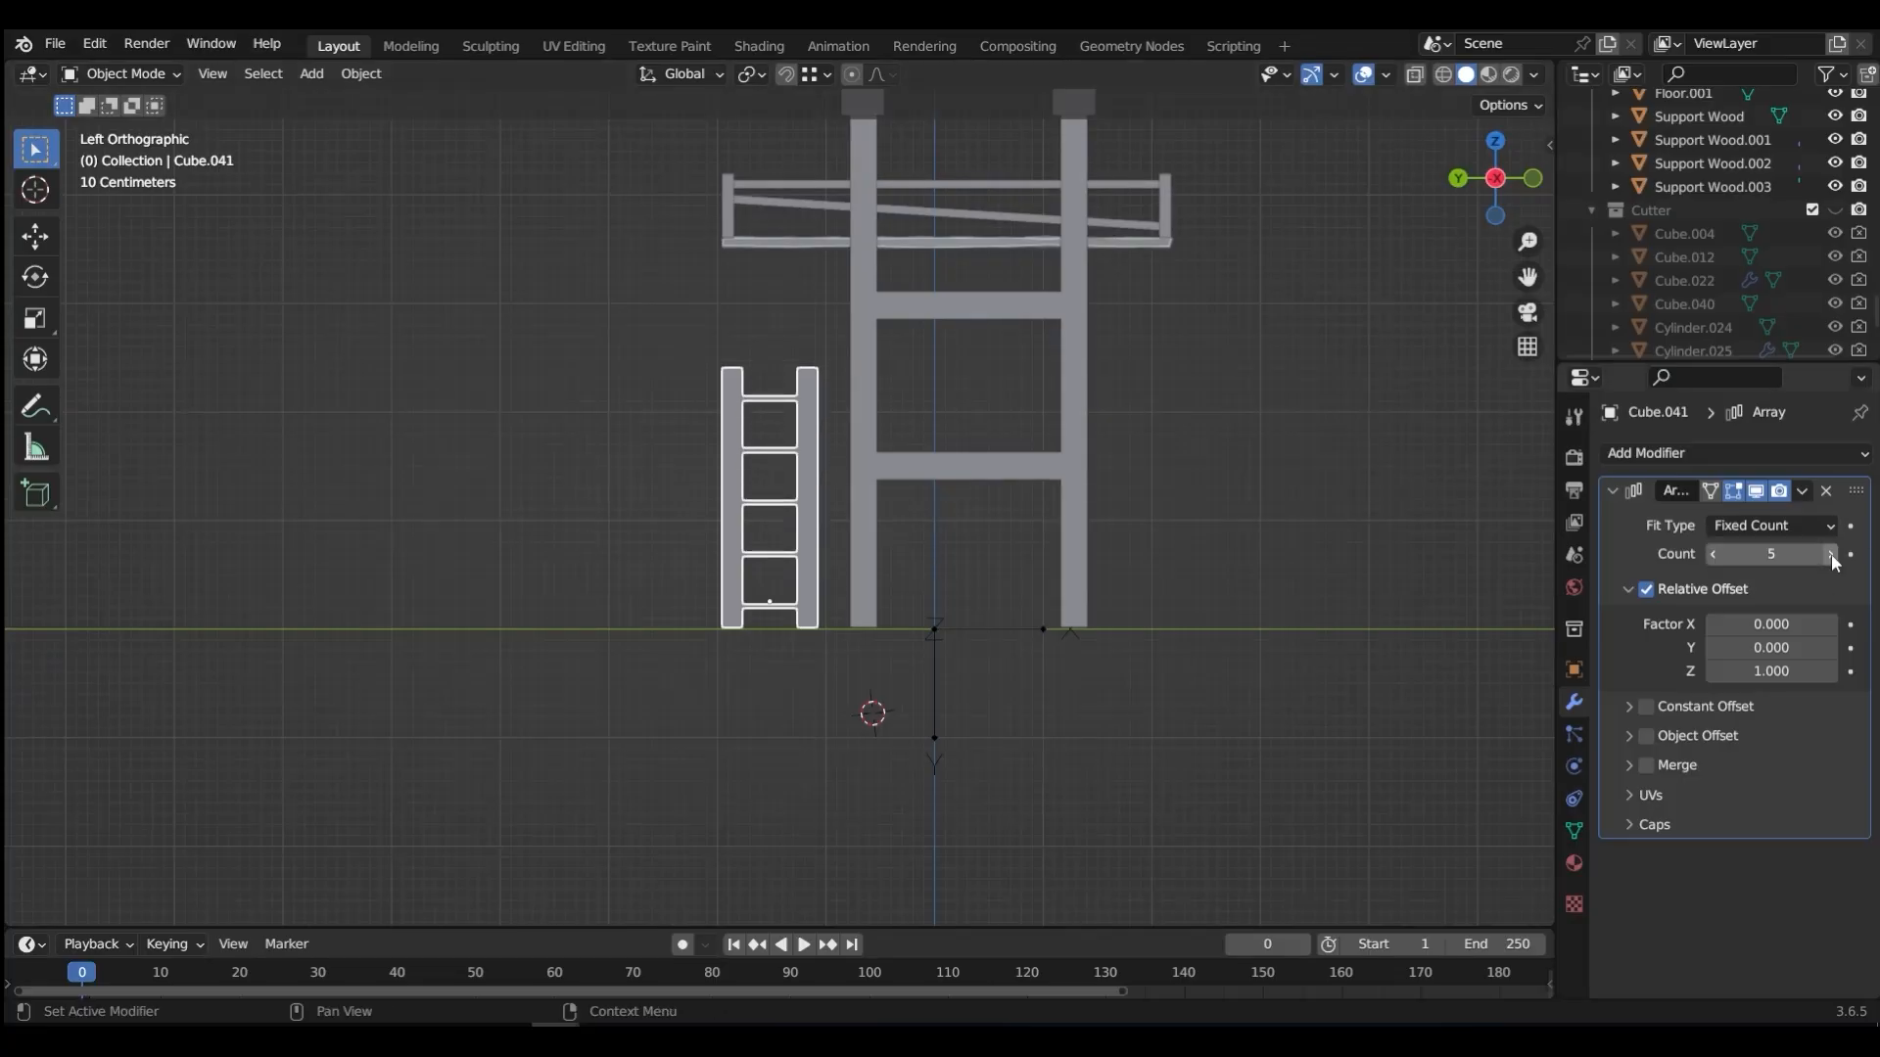
{"action": "left_click", "coordinate": [1831, 554]}
{"action": "left_click", "coordinate": [1831, 554]}
{"action": "left_click", "coordinate": [1831, 554]}
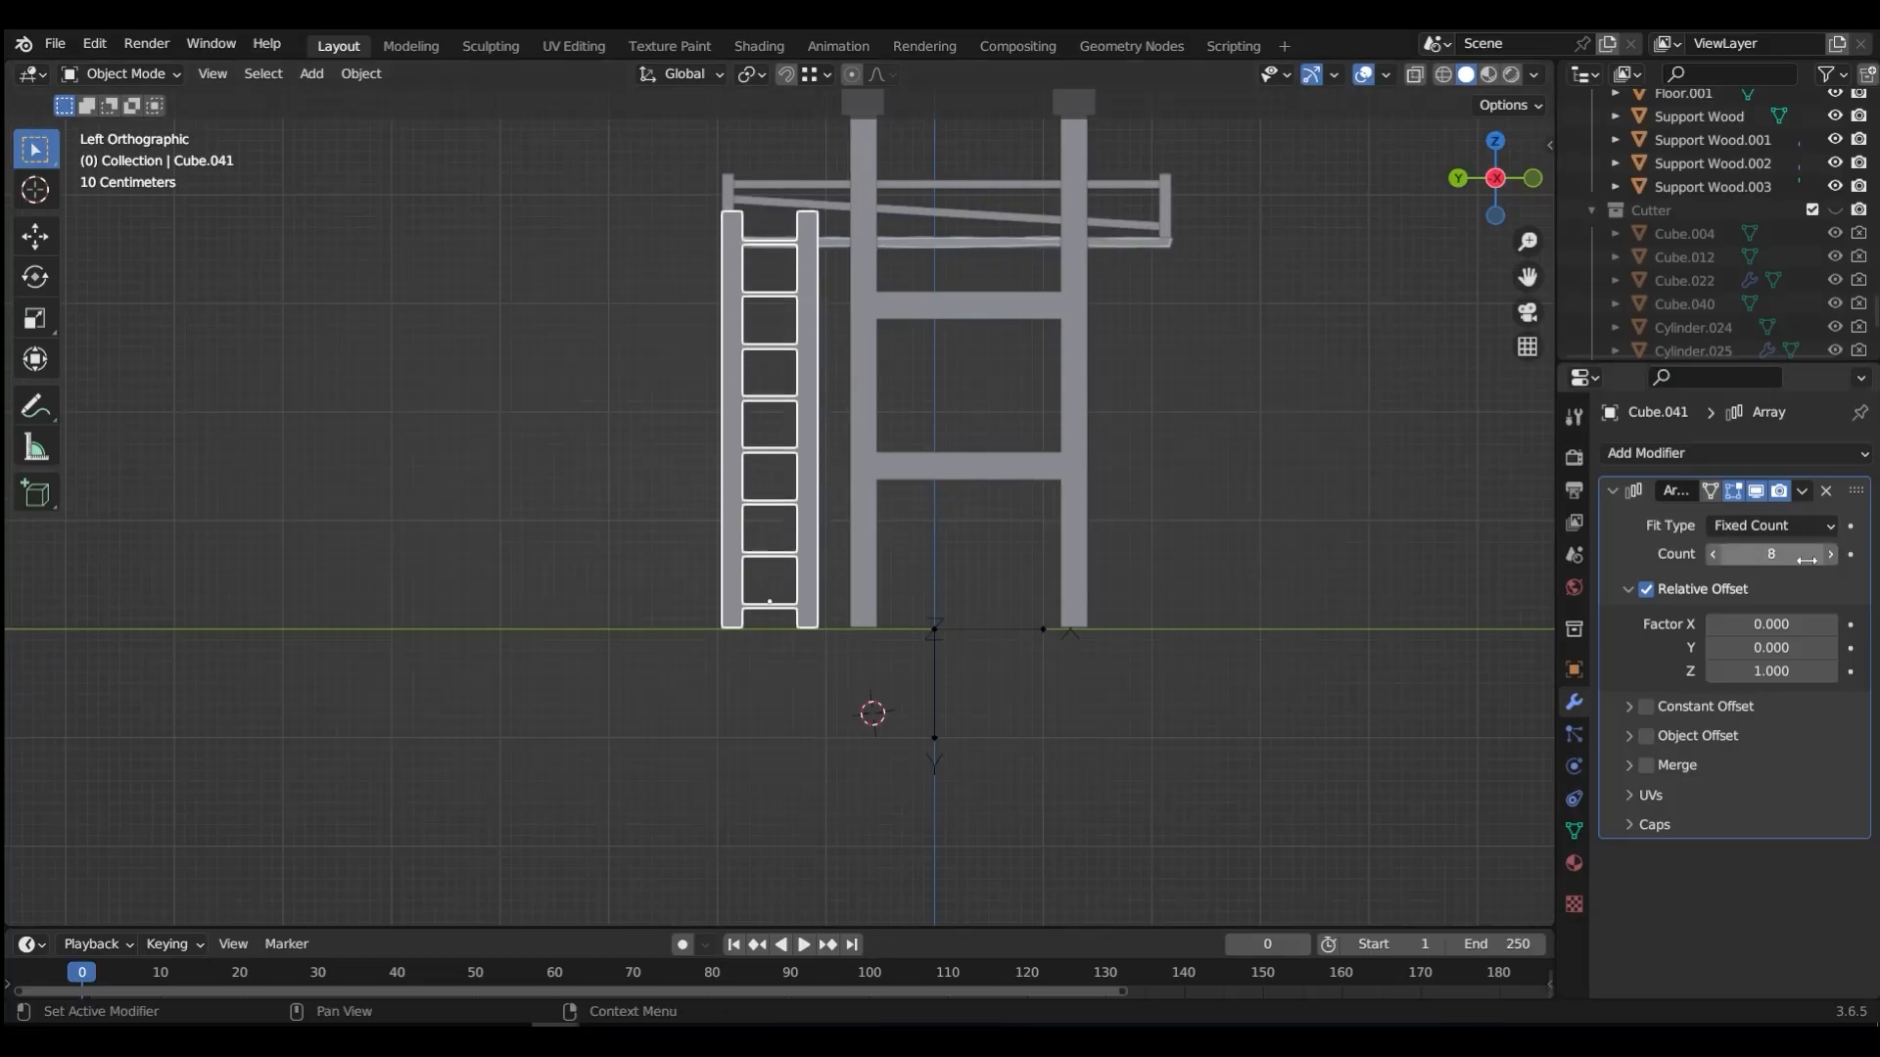
Step: Move the ladder -345.06 cm along global Y to the tower's other side
{"action": "middle_click_drag", "start_coordinate": [818, 563], "coordinate": [632, 582]}
{"action": "key", "text": "g"}
{"action": "key", "text": "y"}
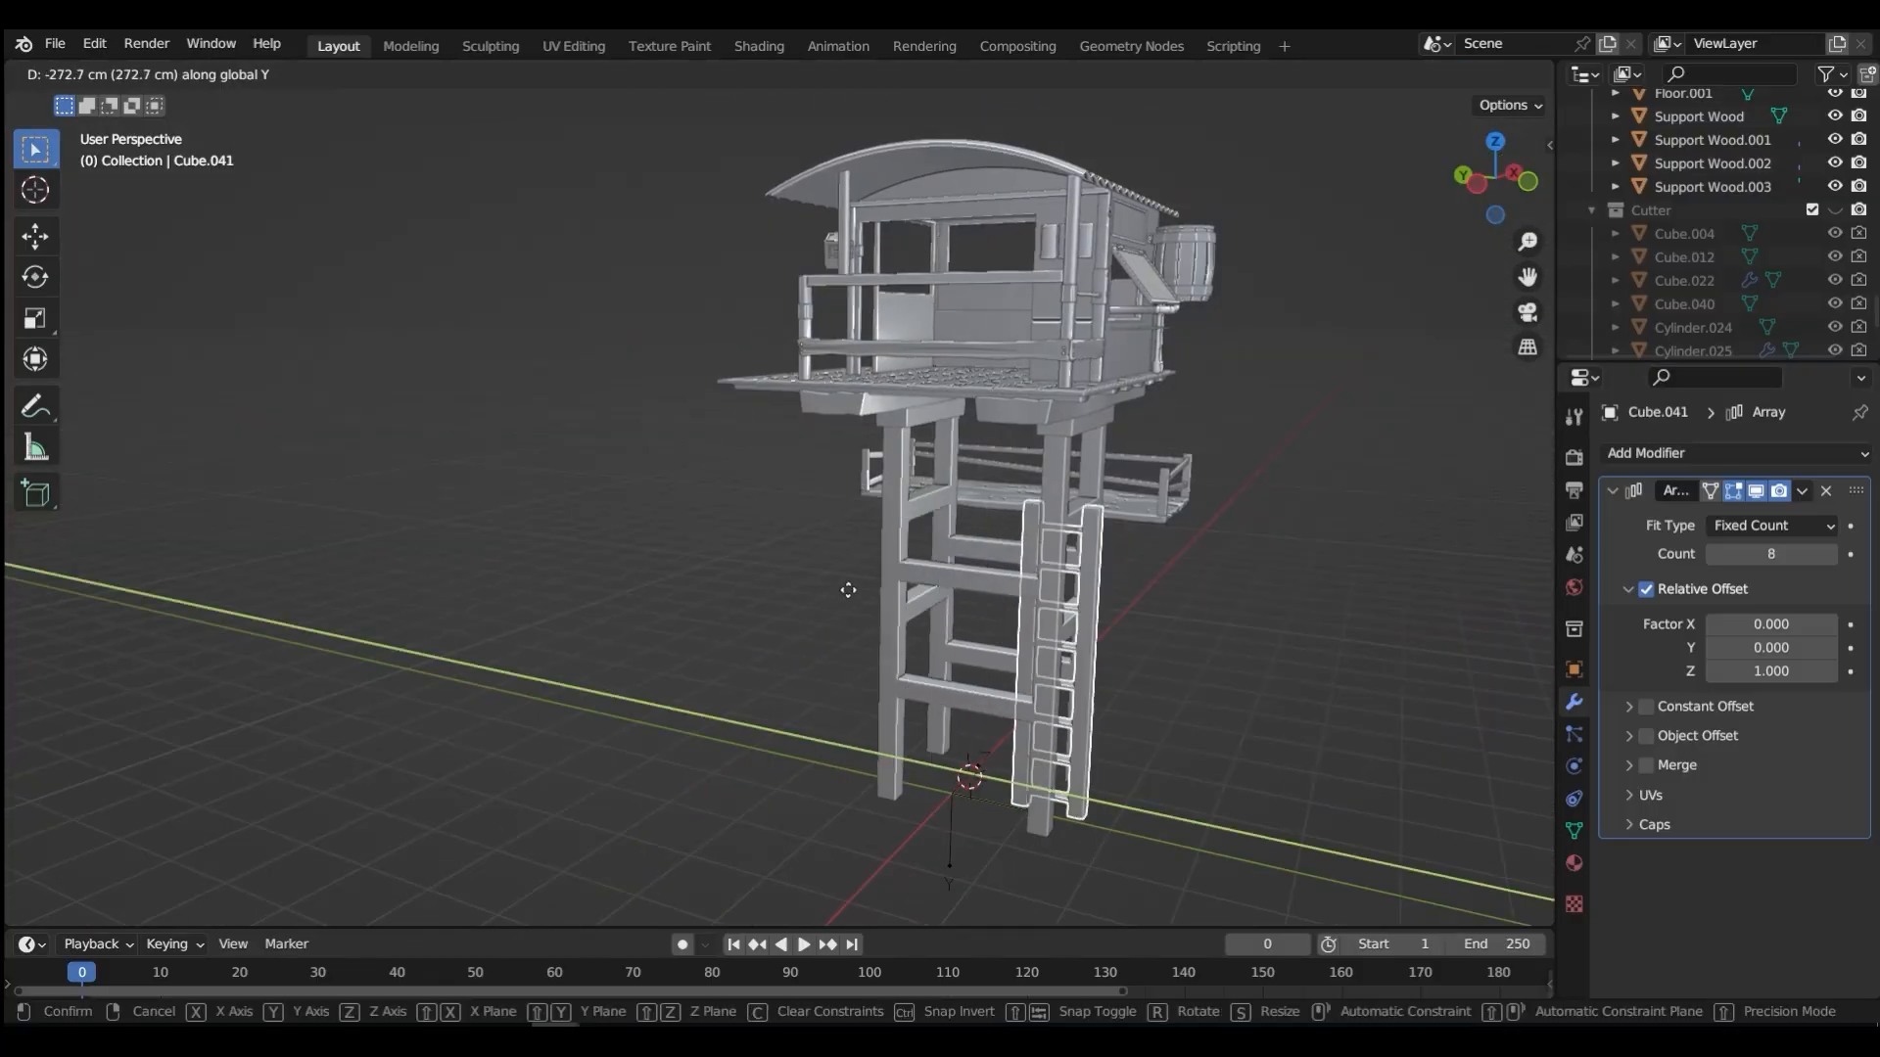
{"action": "left_click", "coordinate": [896, 591]}
Step: Set the ladder's origin to its bottom and apply its rotation and scale
{"action": "middle_click_drag", "start_coordinate": [897, 591], "coordinate": [1179, 850]}
{"action": "key", "text": "shift+s"}
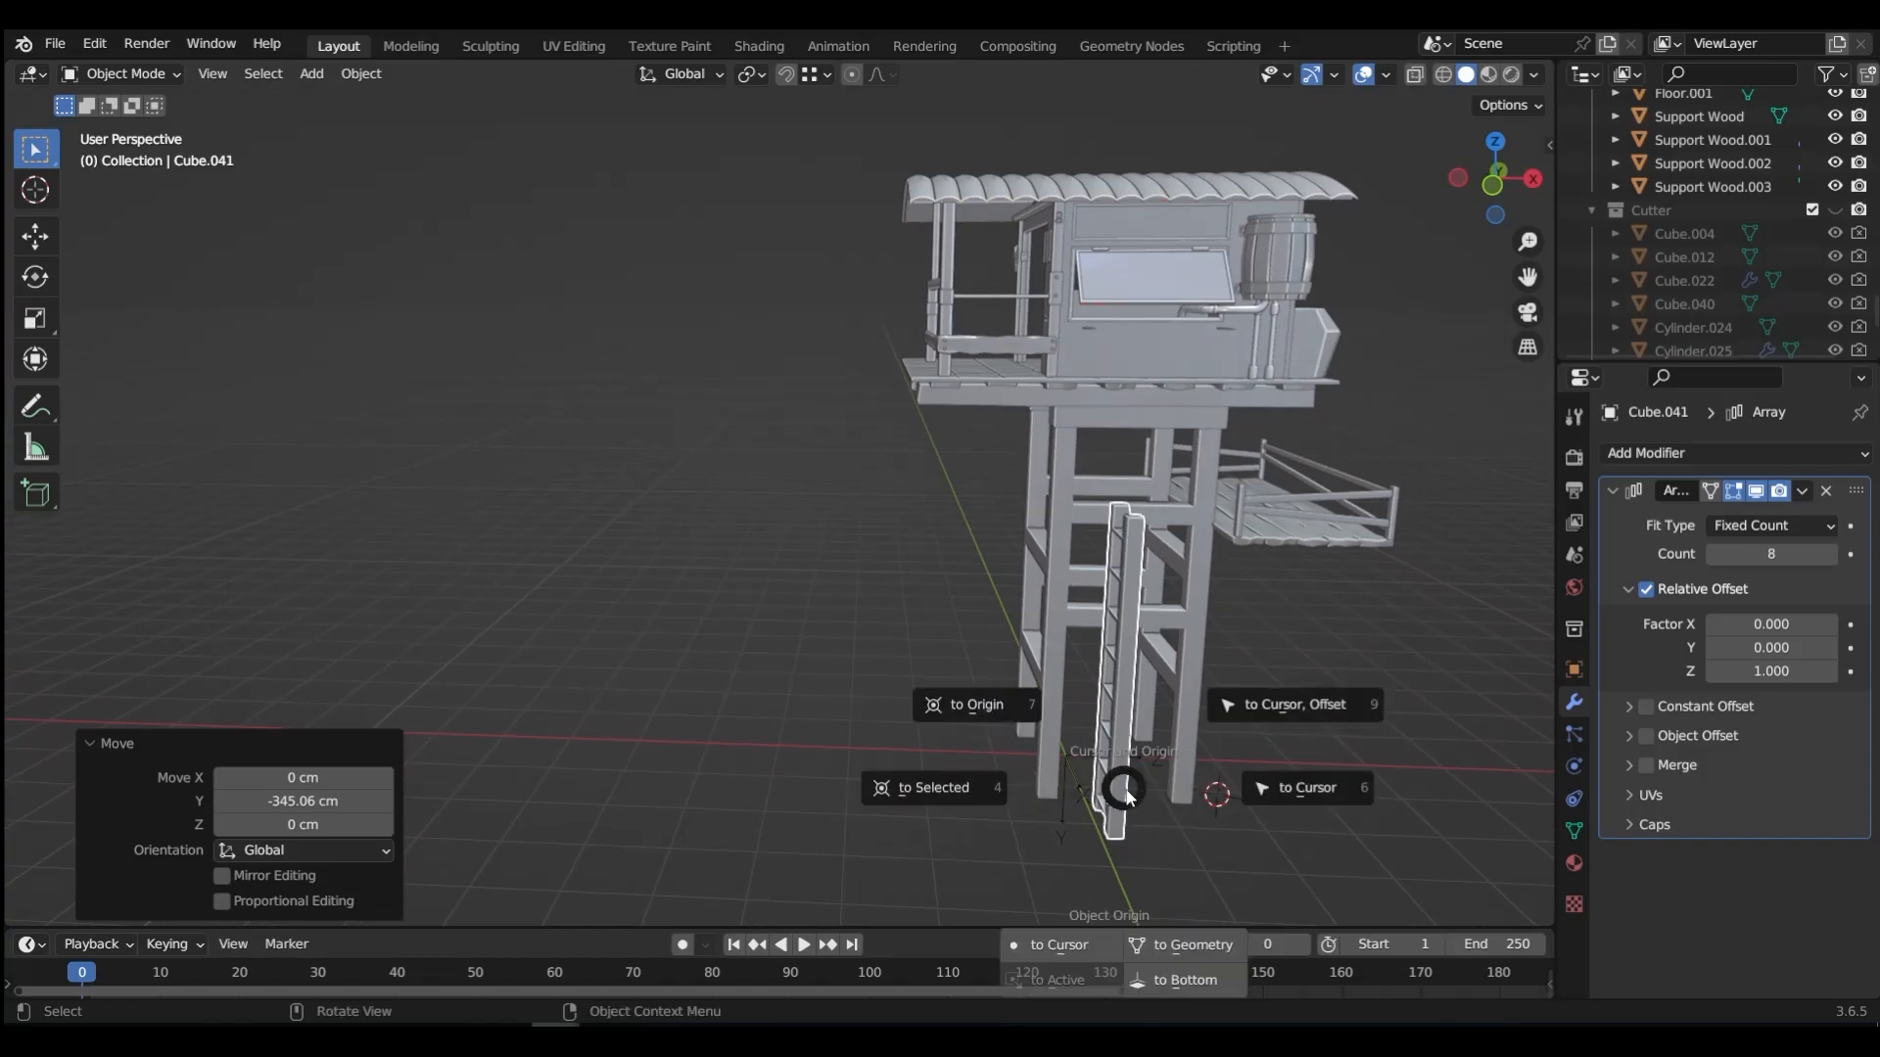
{"action": "left_click", "coordinate": [1179, 973]}
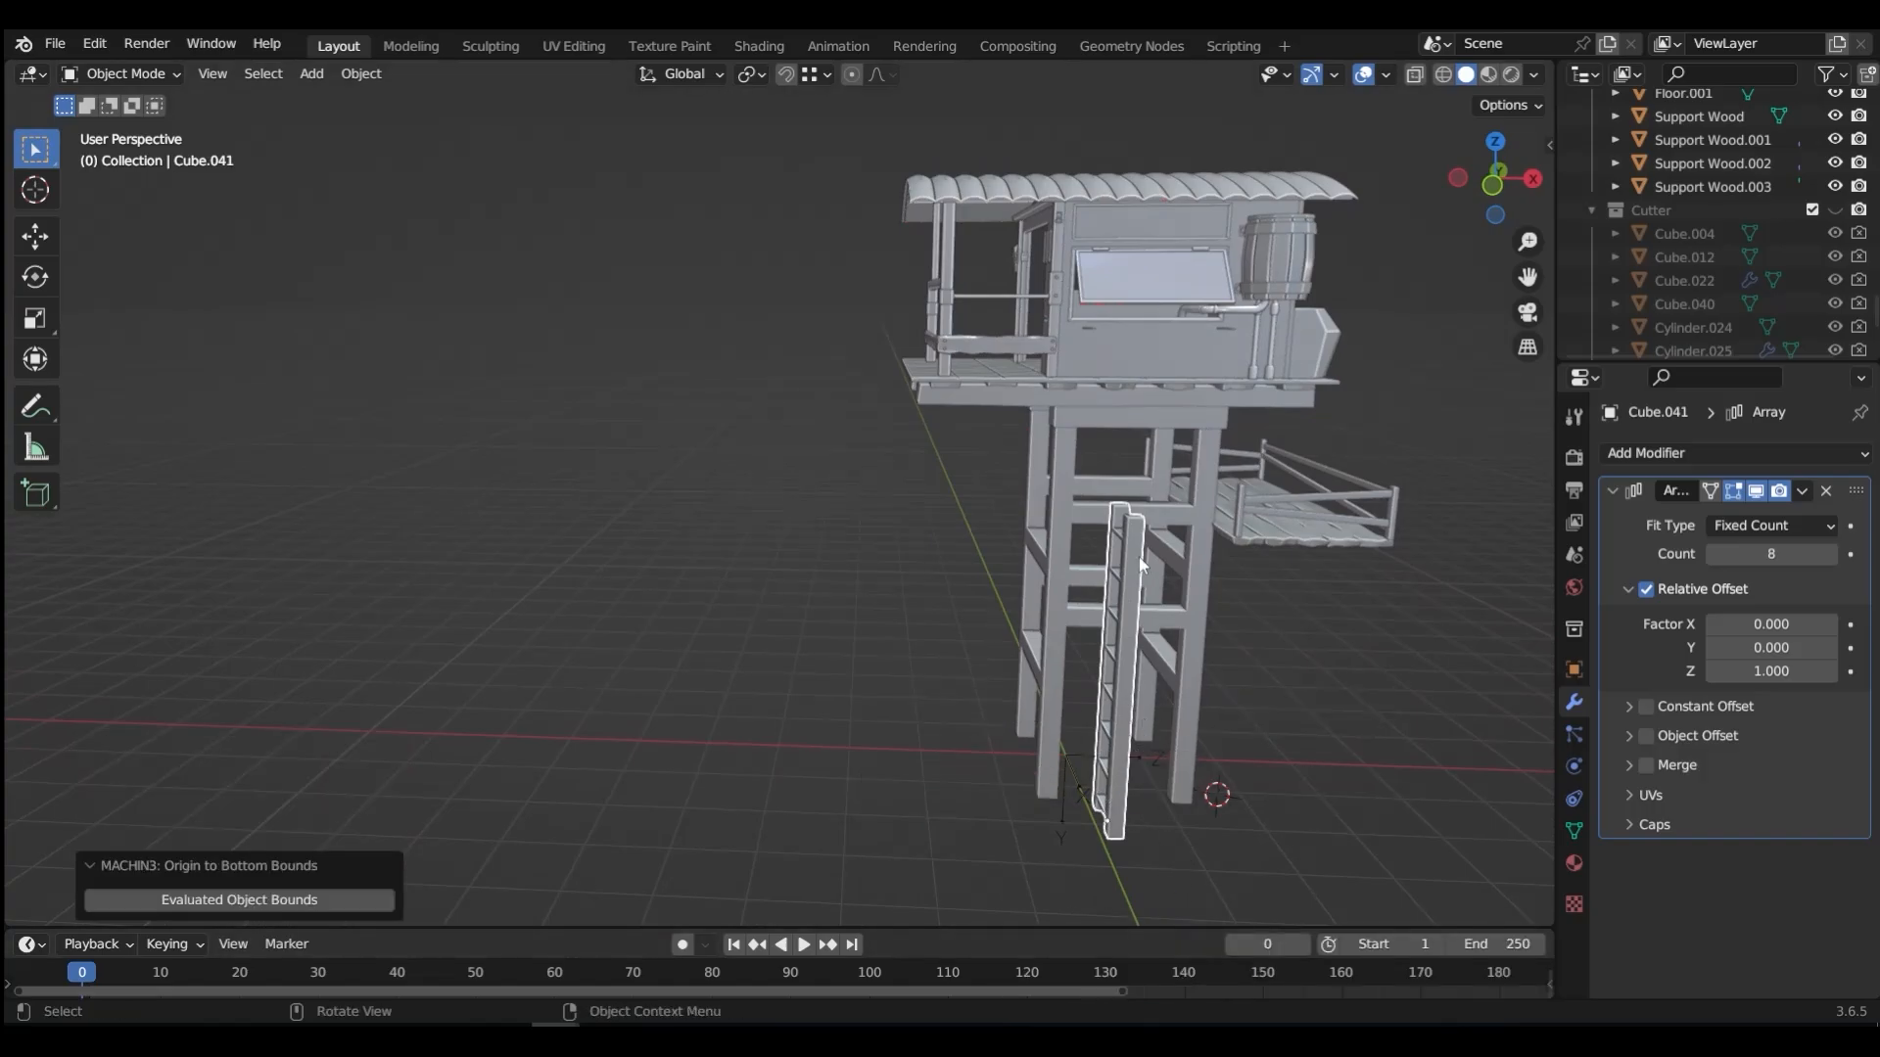
{"action": "key", "text": "ctrl+a"}
{"action": "left_click", "coordinate": [1116, 609]}
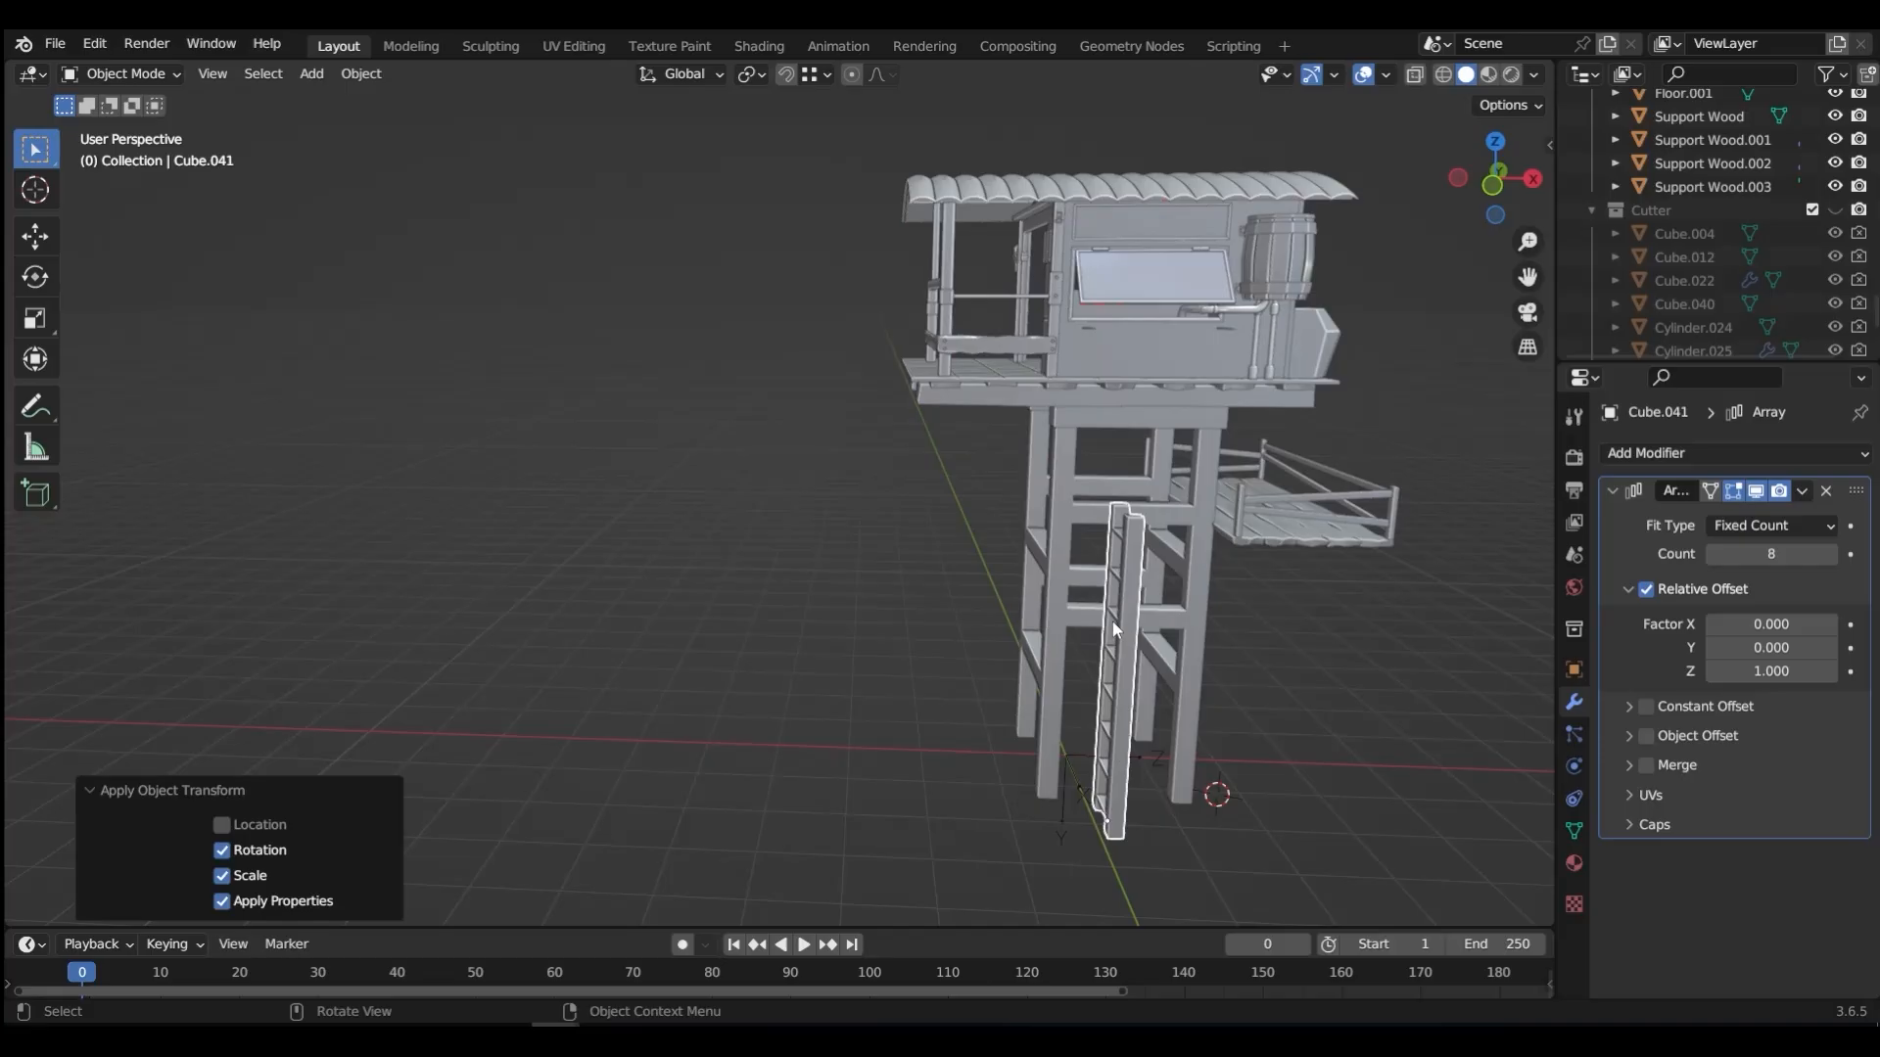
Step: Tilt the ladder 12.9° about global Y and shift it 10.434 cm along global X
{"action": "key", "text": "r"}
{"action": "key", "text": "y"}
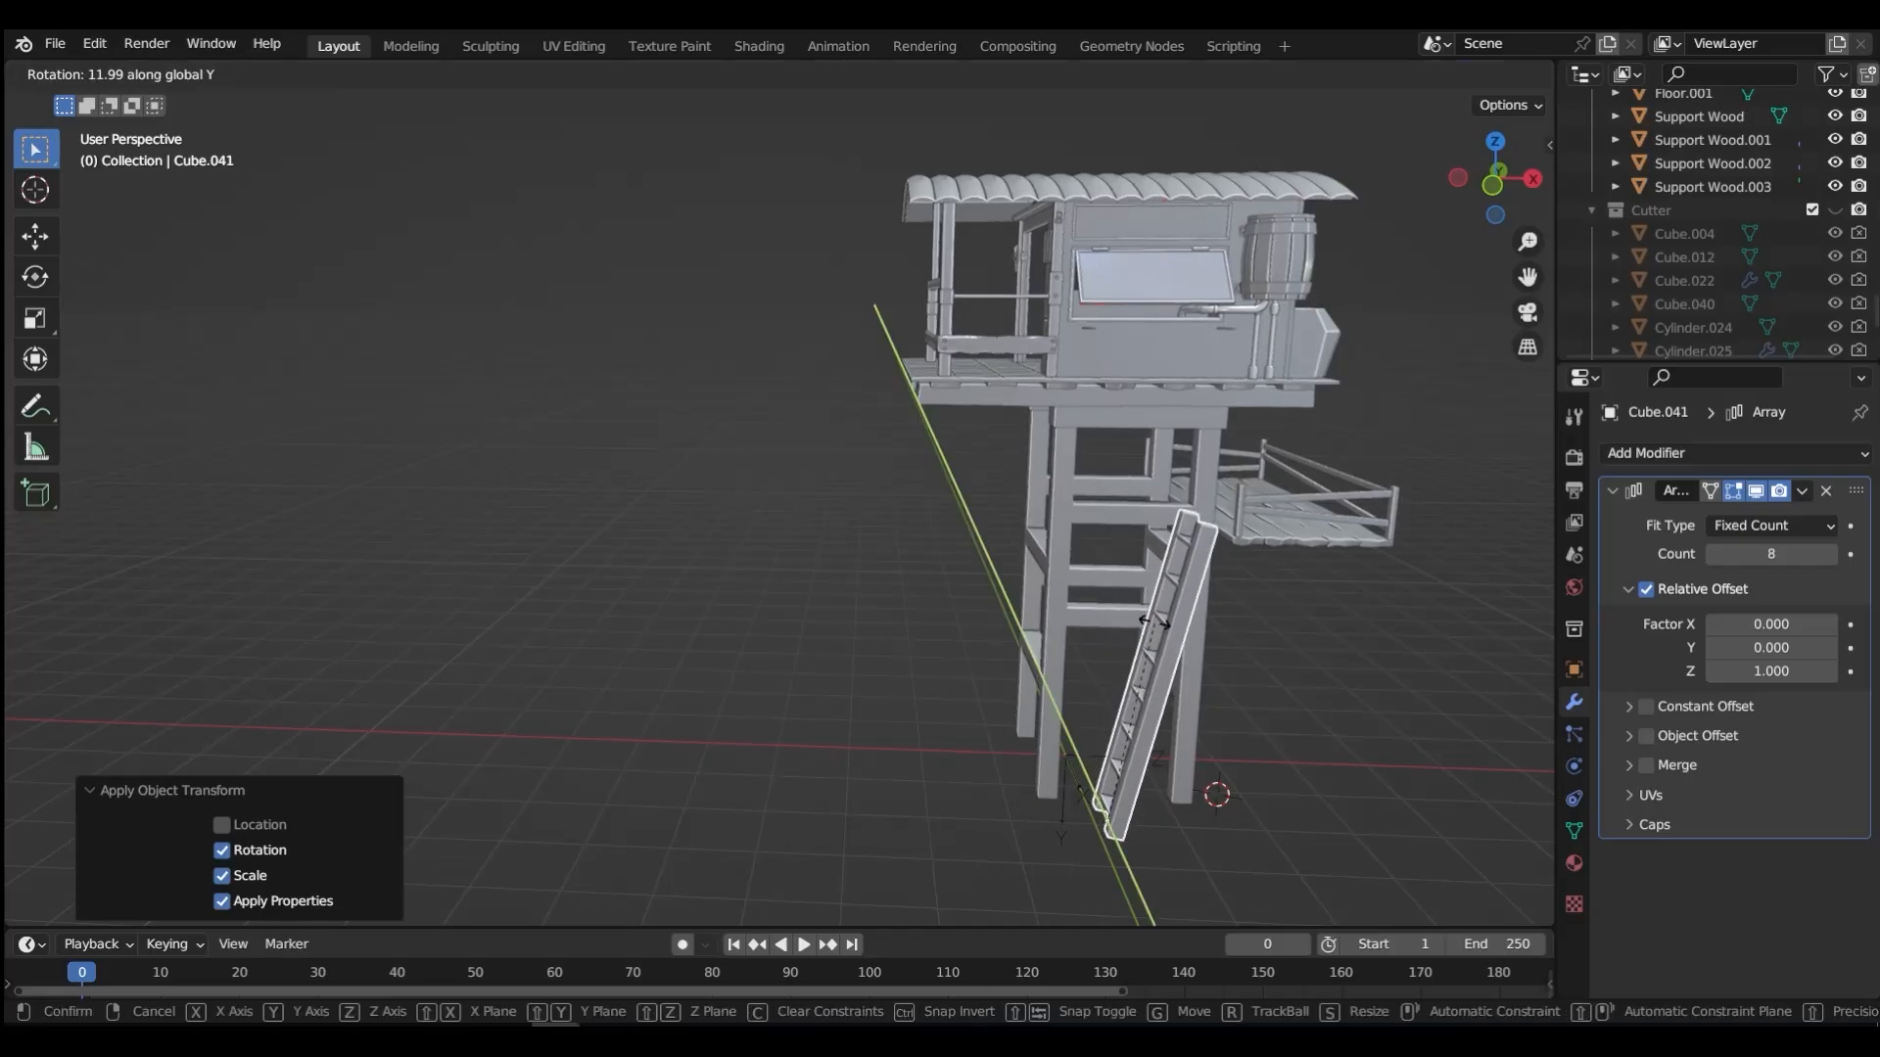
{"action": "left_click", "coordinate": [1157, 622]}
{"action": "key", "text": "g"}
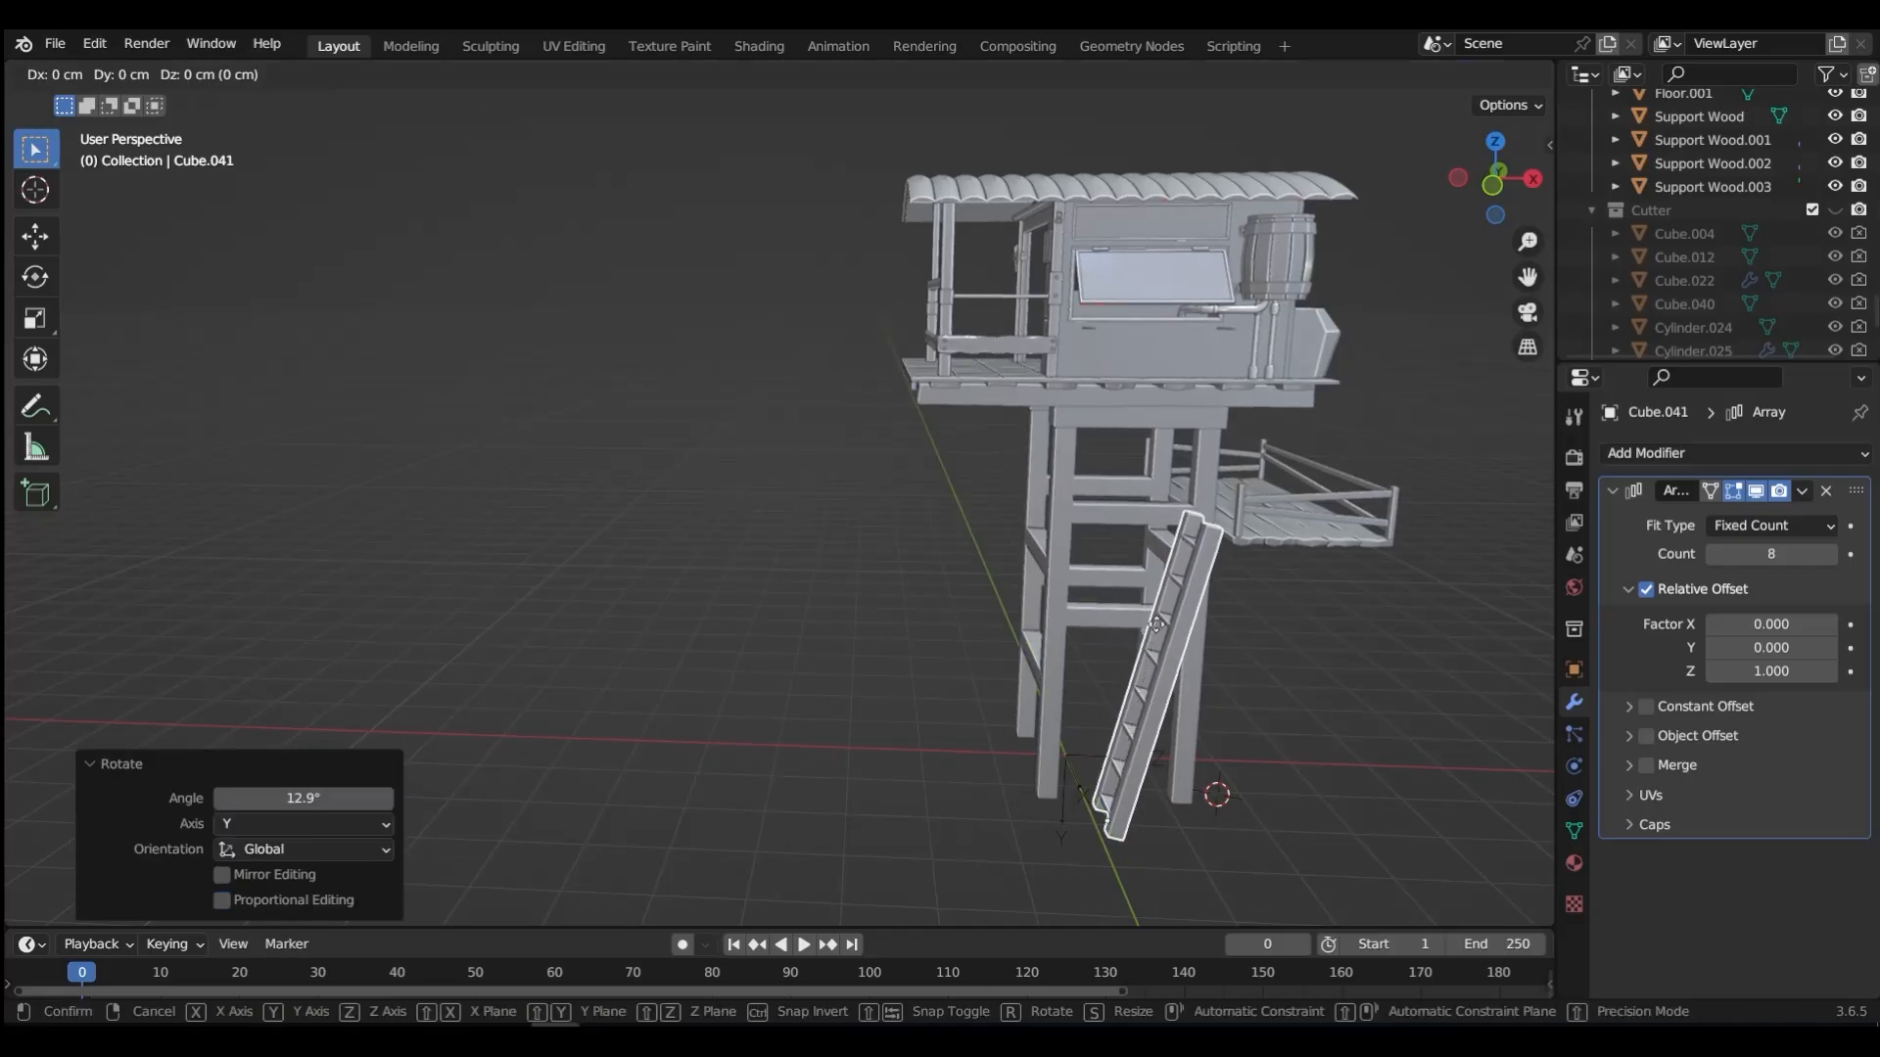
{"action": "key", "text": "y"}
{"action": "key", "text": "x"}
{"action": "left_click", "coordinate": [1226, 555]}
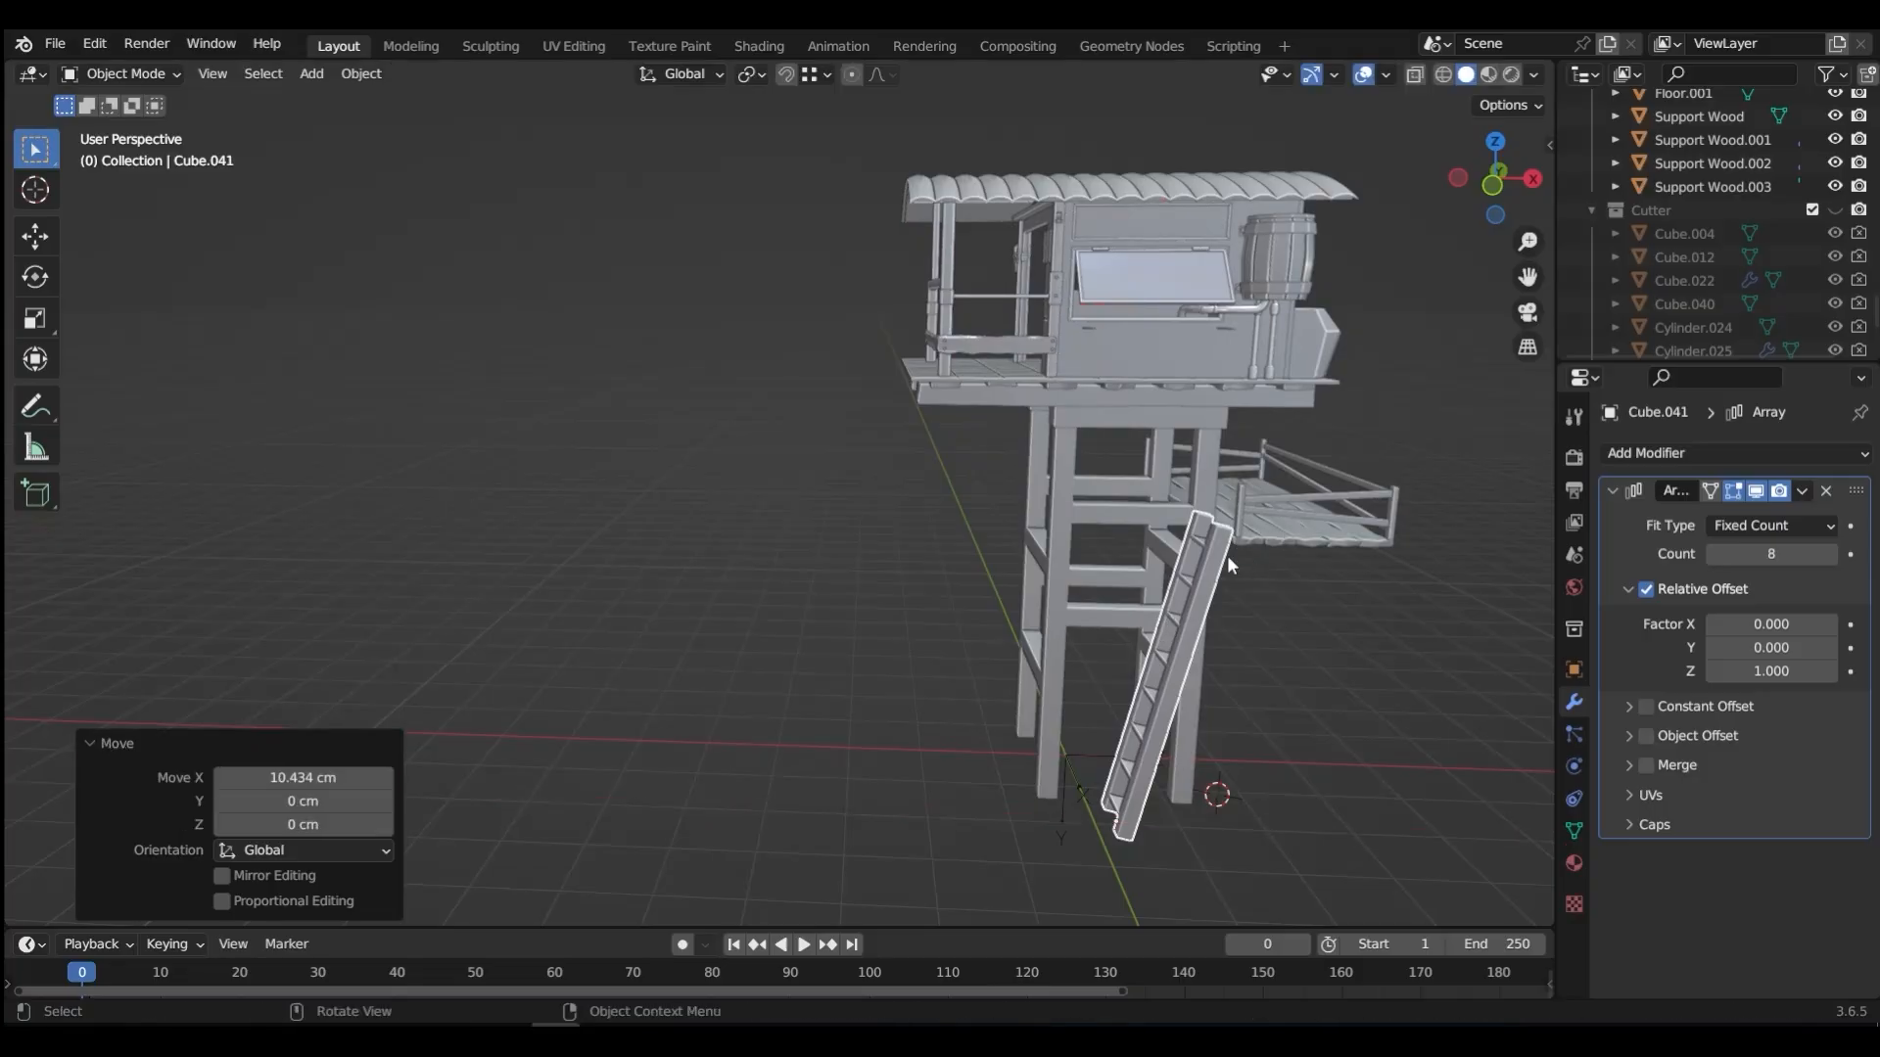
Step: Tilt the ladder about 1.5° further around global Y towards the lower platform
{"action": "scroll", "coordinate": [832, 537], "scroll_direction": "up", "scroll_amount": 5}
{"action": "scroll", "coordinate": [809, 556], "scroll_direction": "down", "scroll_amount": 3}
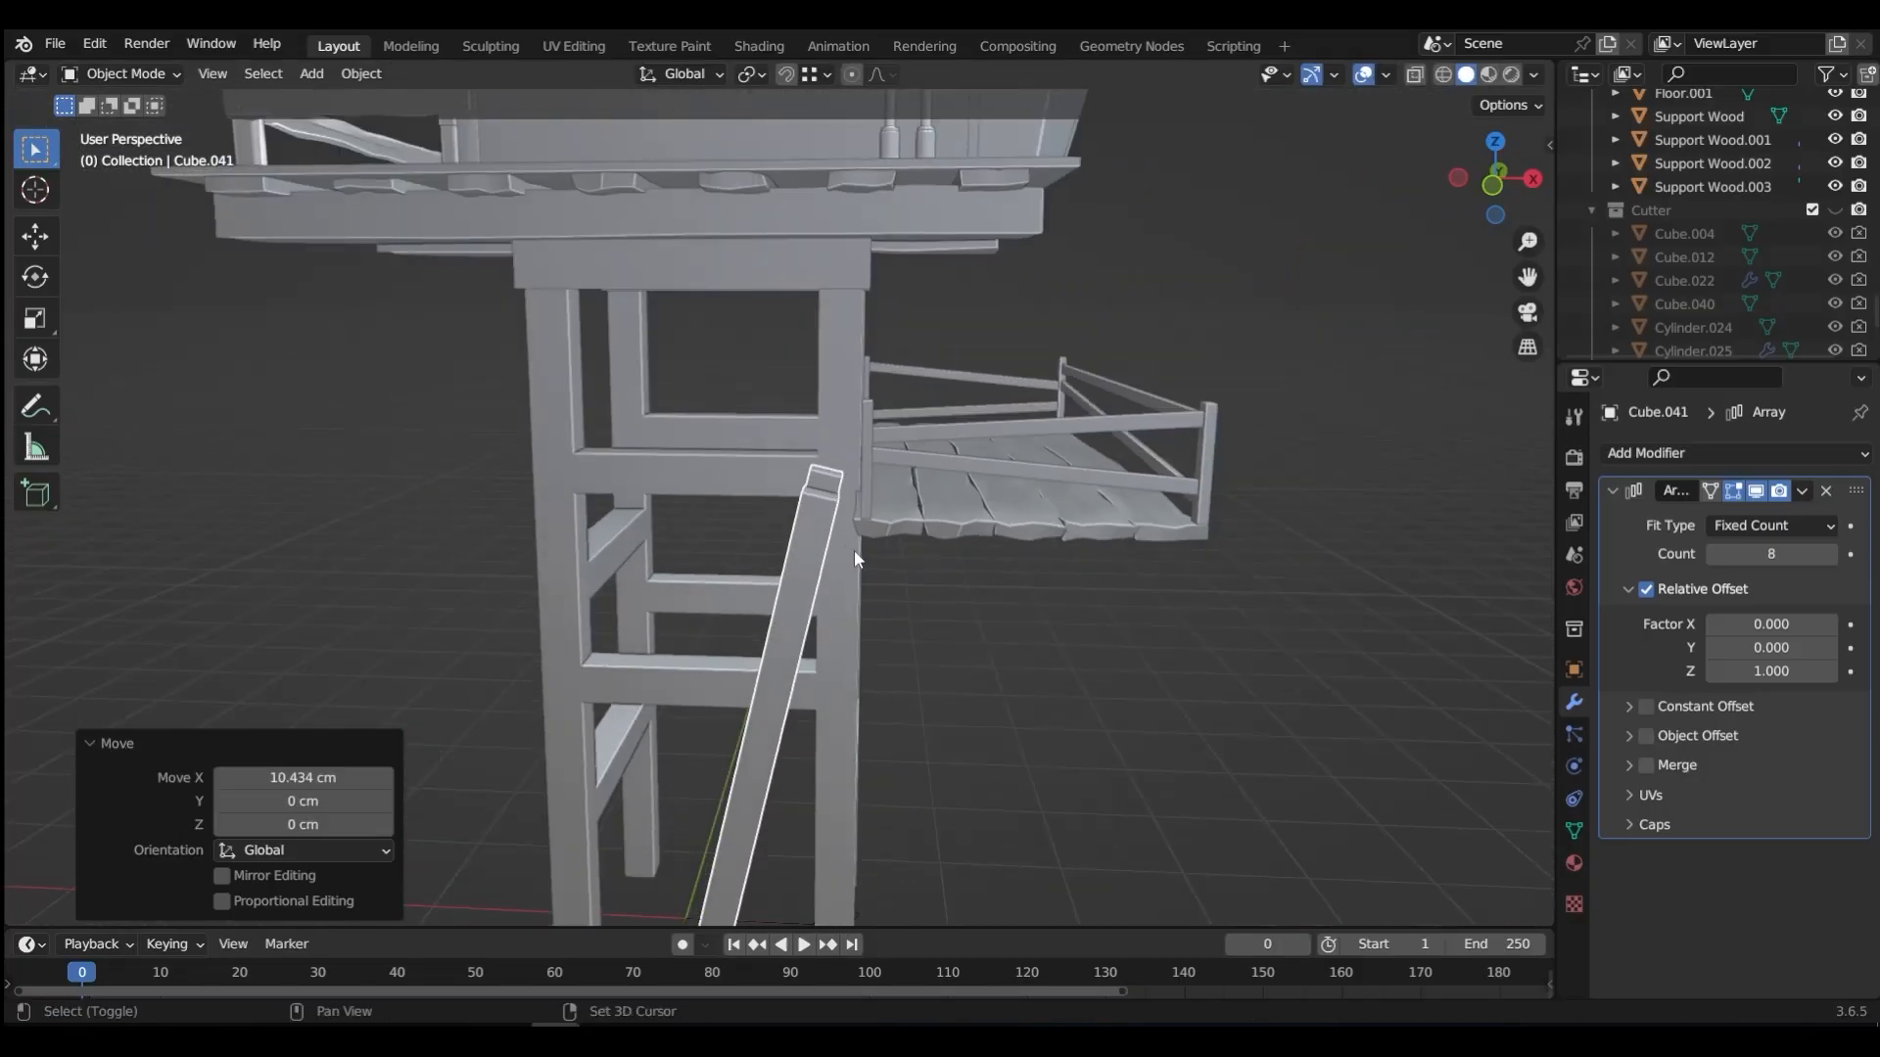
{"action": "middle_click_drag", "start_coordinate": [854, 549], "coordinate": [856, 407]}
{"action": "key", "text": "r"}
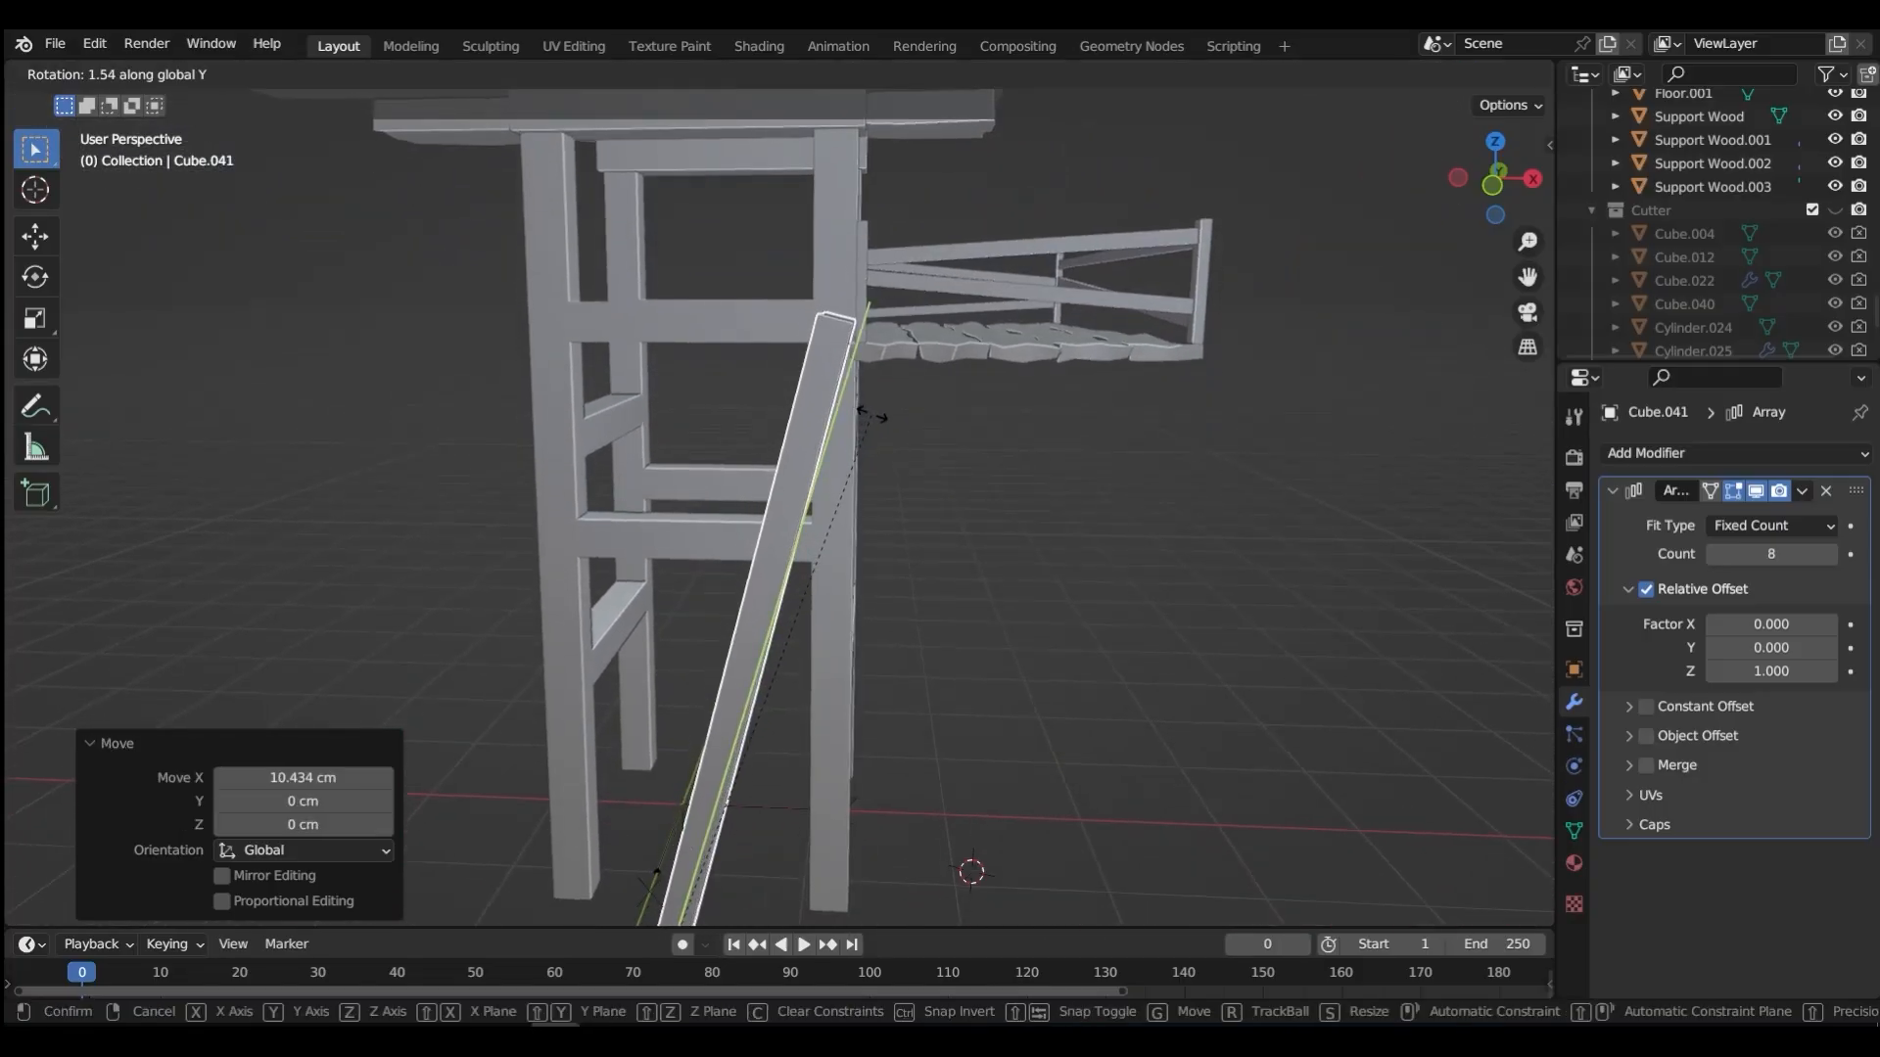
{"action": "left_click", "coordinate": [862, 415]}
Step: Extend the lower platform's plank floor past the ladder by moving its end vertices -44.592 cm along global Y
{"action": "middle_click_drag", "start_coordinate": [862, 415], "coordinate": [821, 338]}
{"action": "key", "text": "KP_Decimal"}
{"action": "left_click", "coordinate": [819, 331]}
{"action": "key", "text": "Tab"}
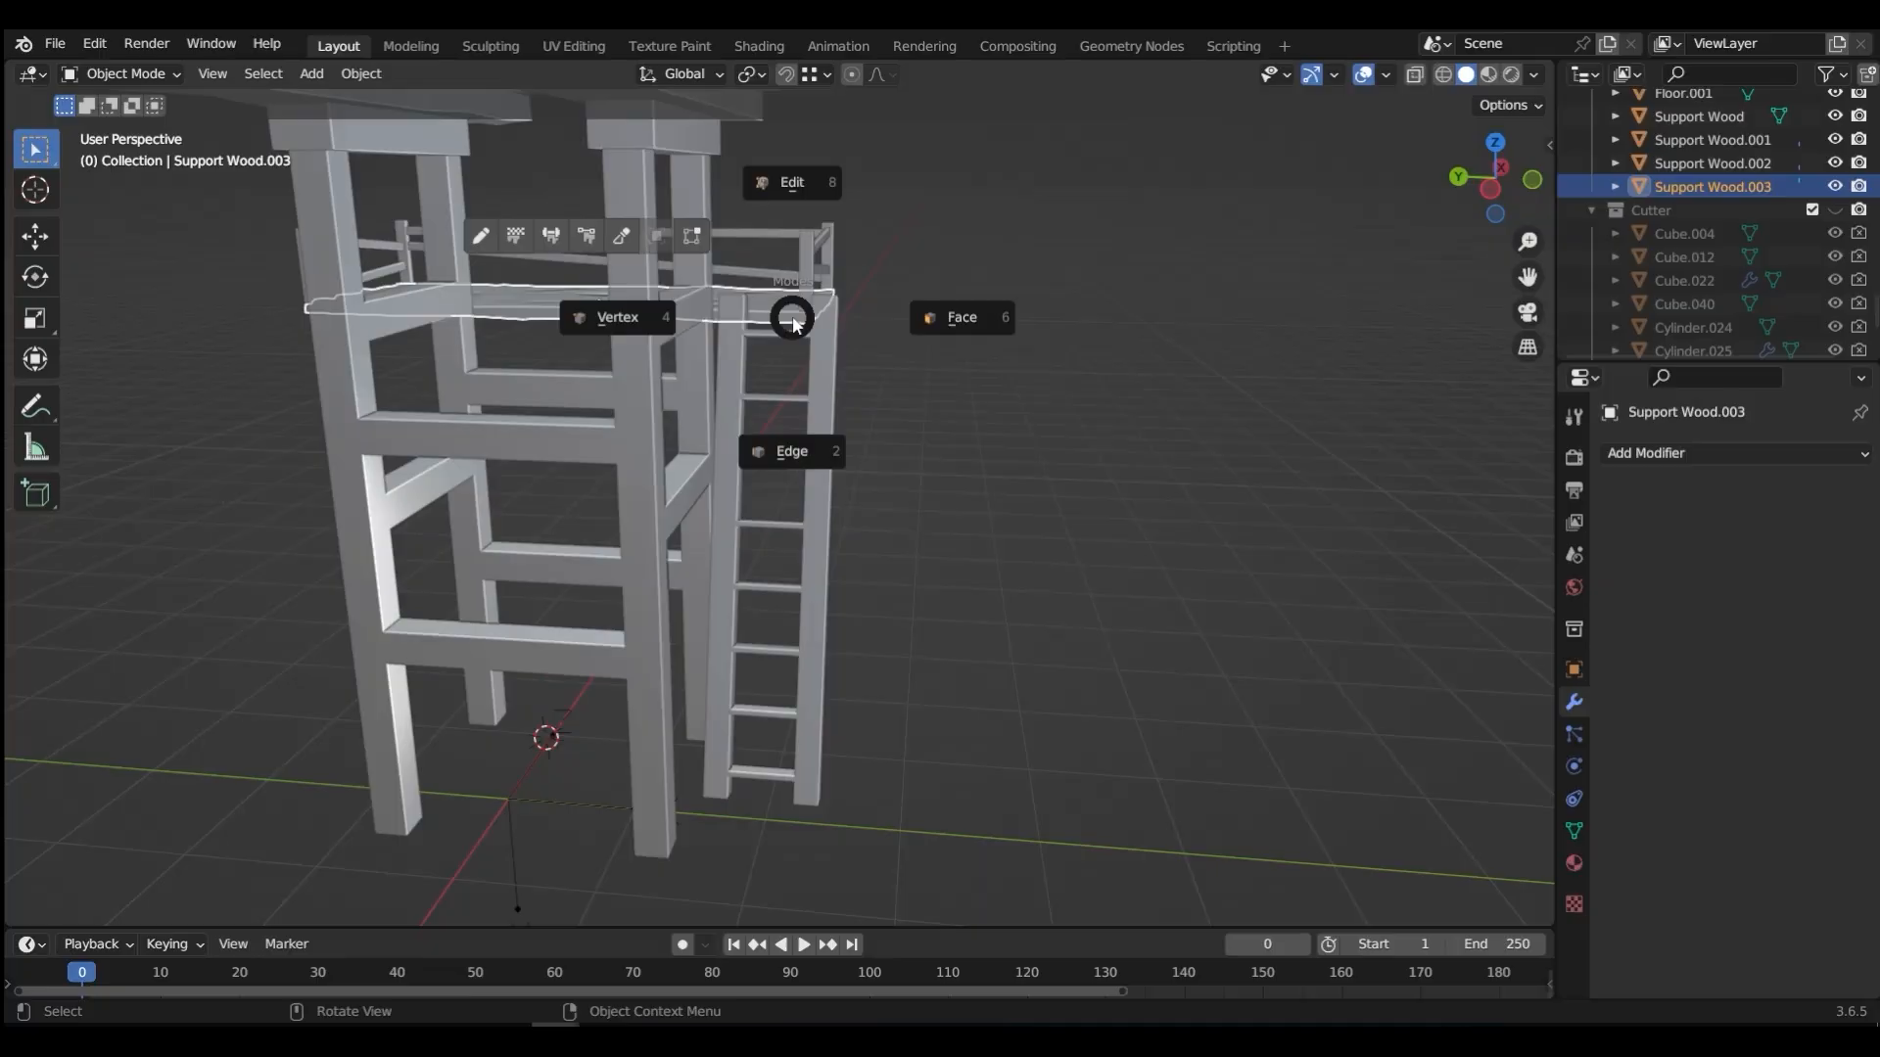
{"action": "left_click", "coordinate": [624, 327]}
{"action": "key", "text": "shift+z"}
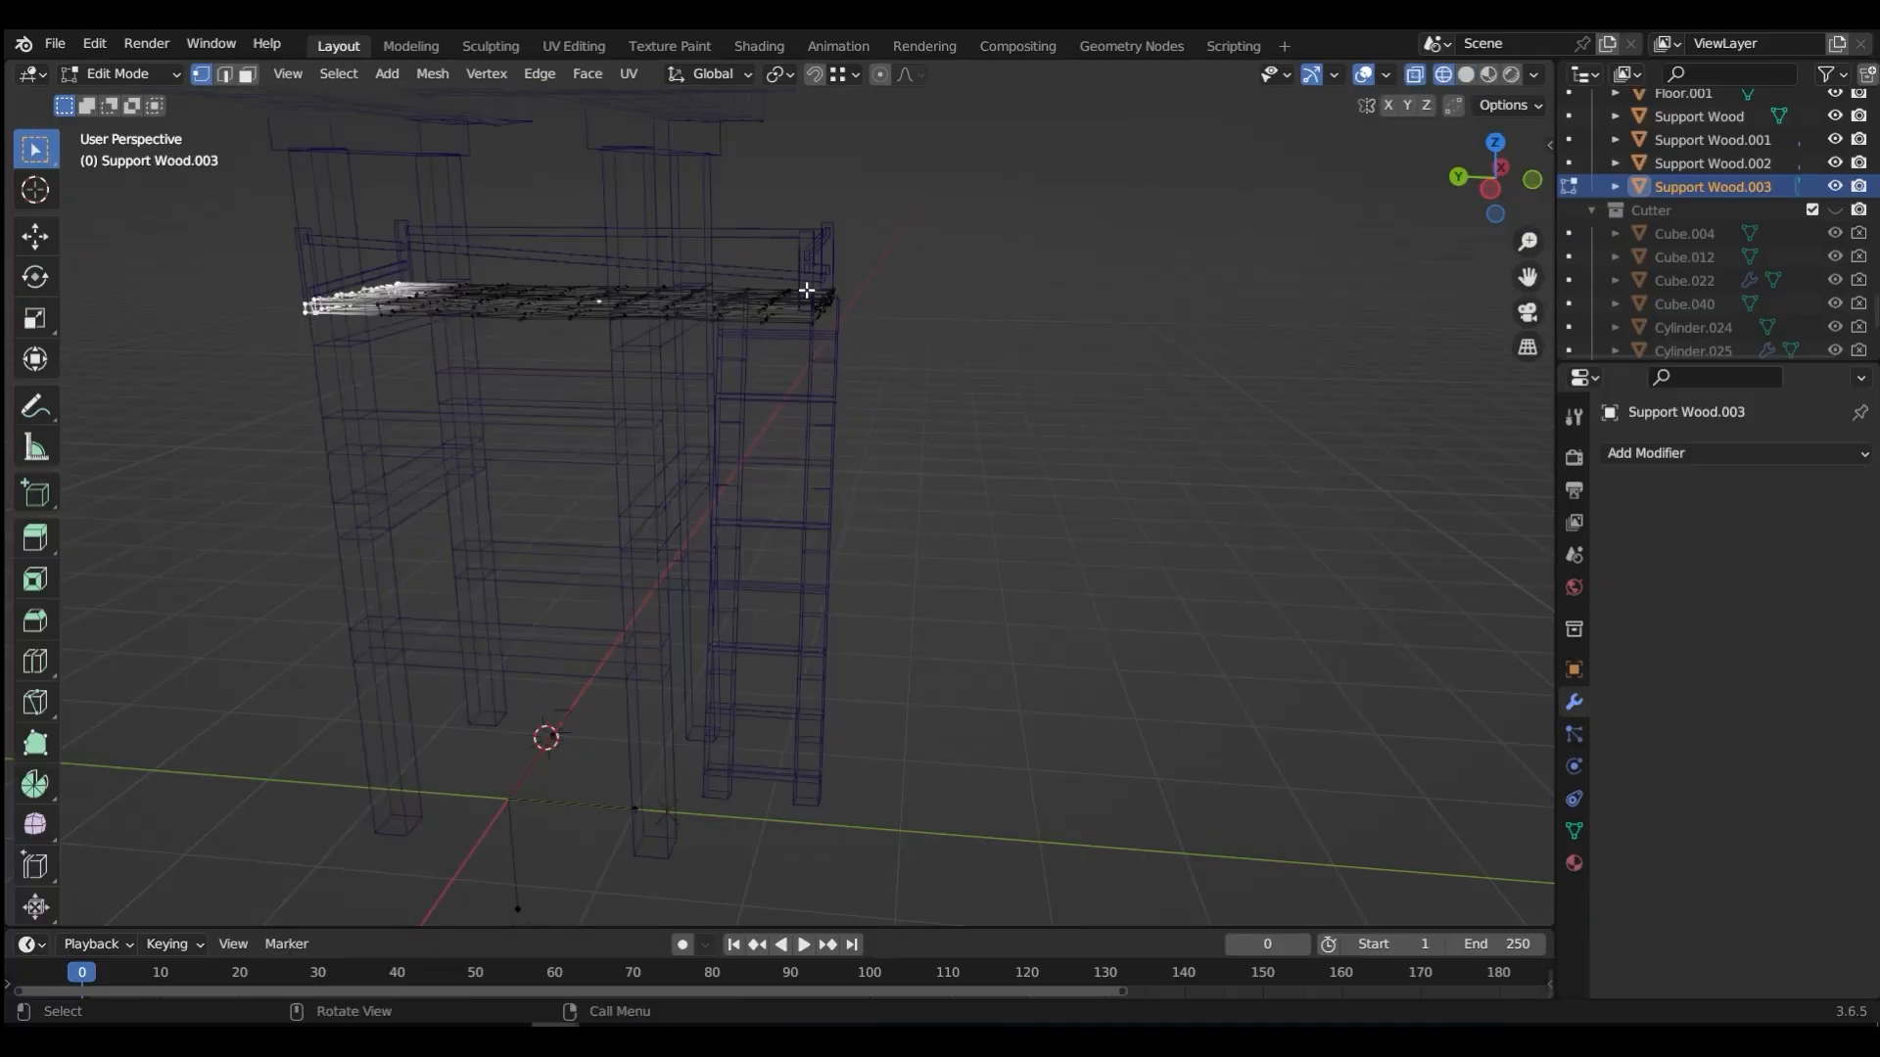
{"action": "middle_click_drag", "start_coordinate": [846, 302], "coordinate": [870, 297]}
{"action": "left_click_drag", "start_coordinate": [817, 259], "coordinate": [850, 342]}
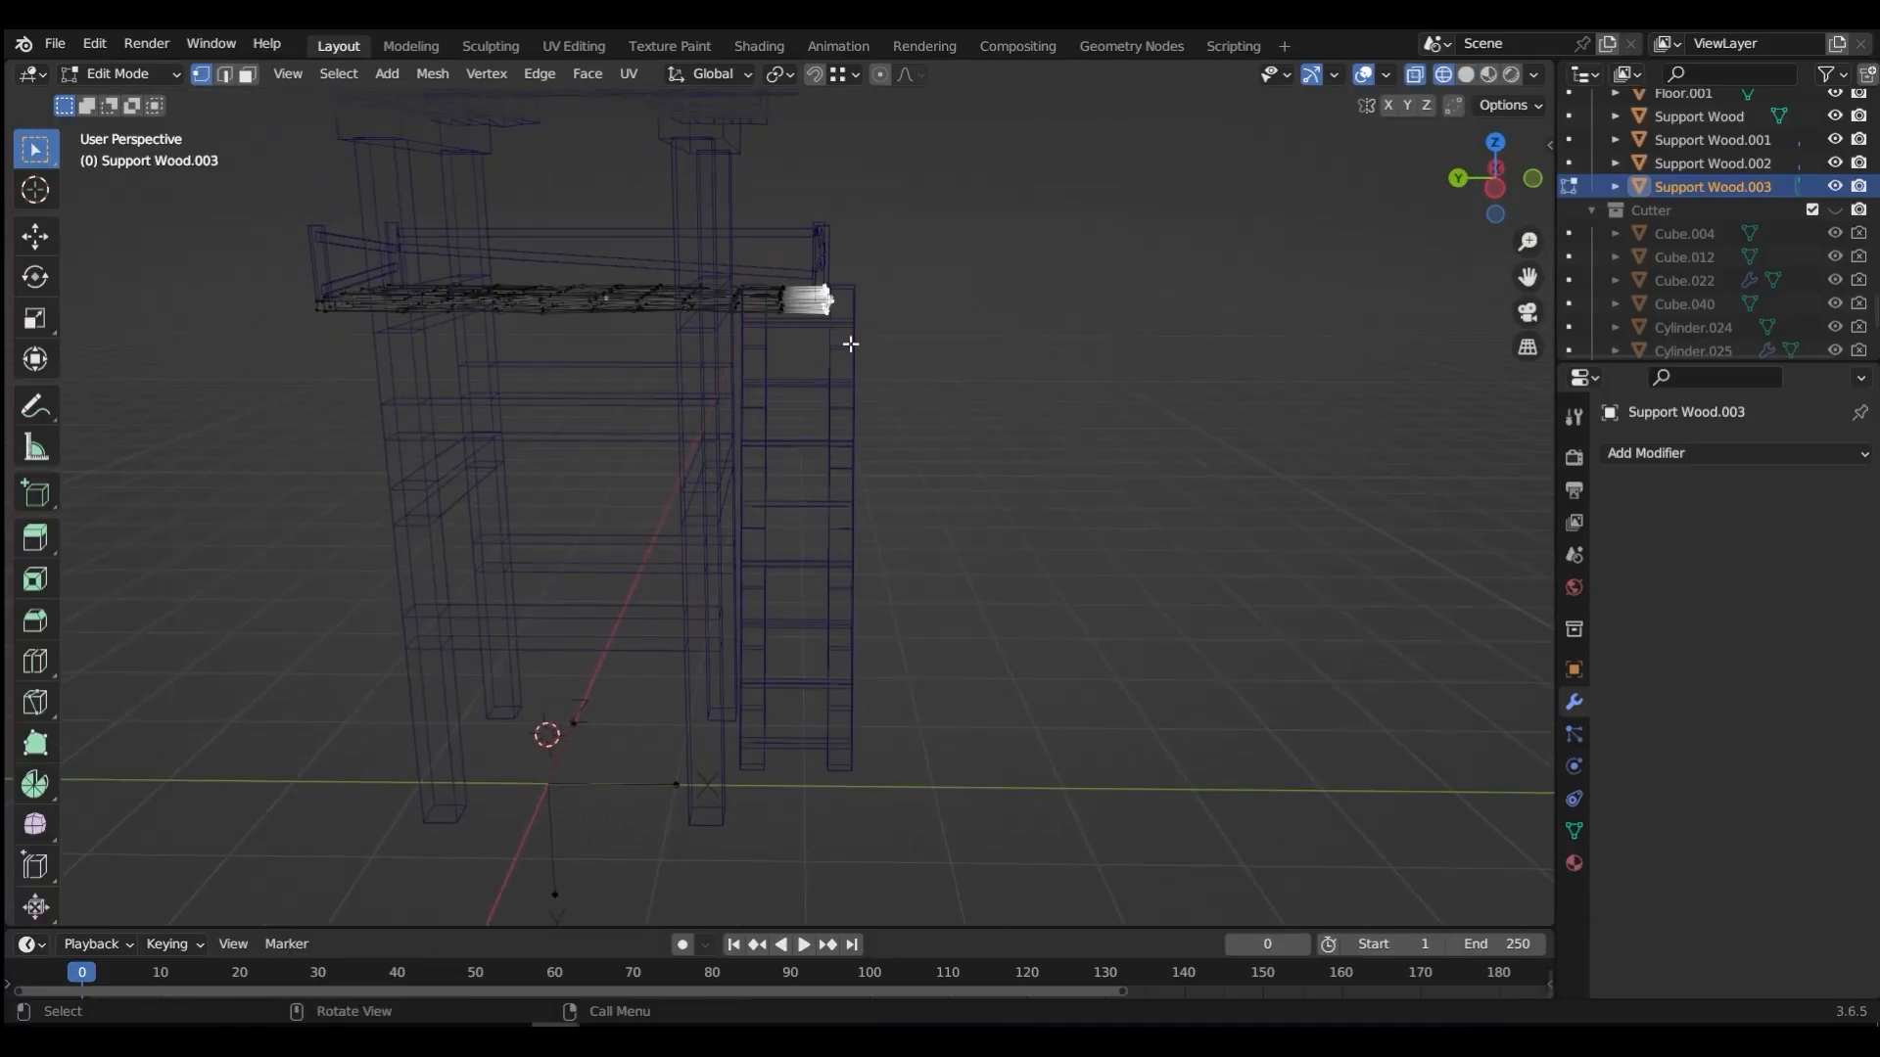
{"action": "key", "text": "g"}
{"action": "key", "text": "y"}
{"action": "left_click", "coordinate": [897, 340]}
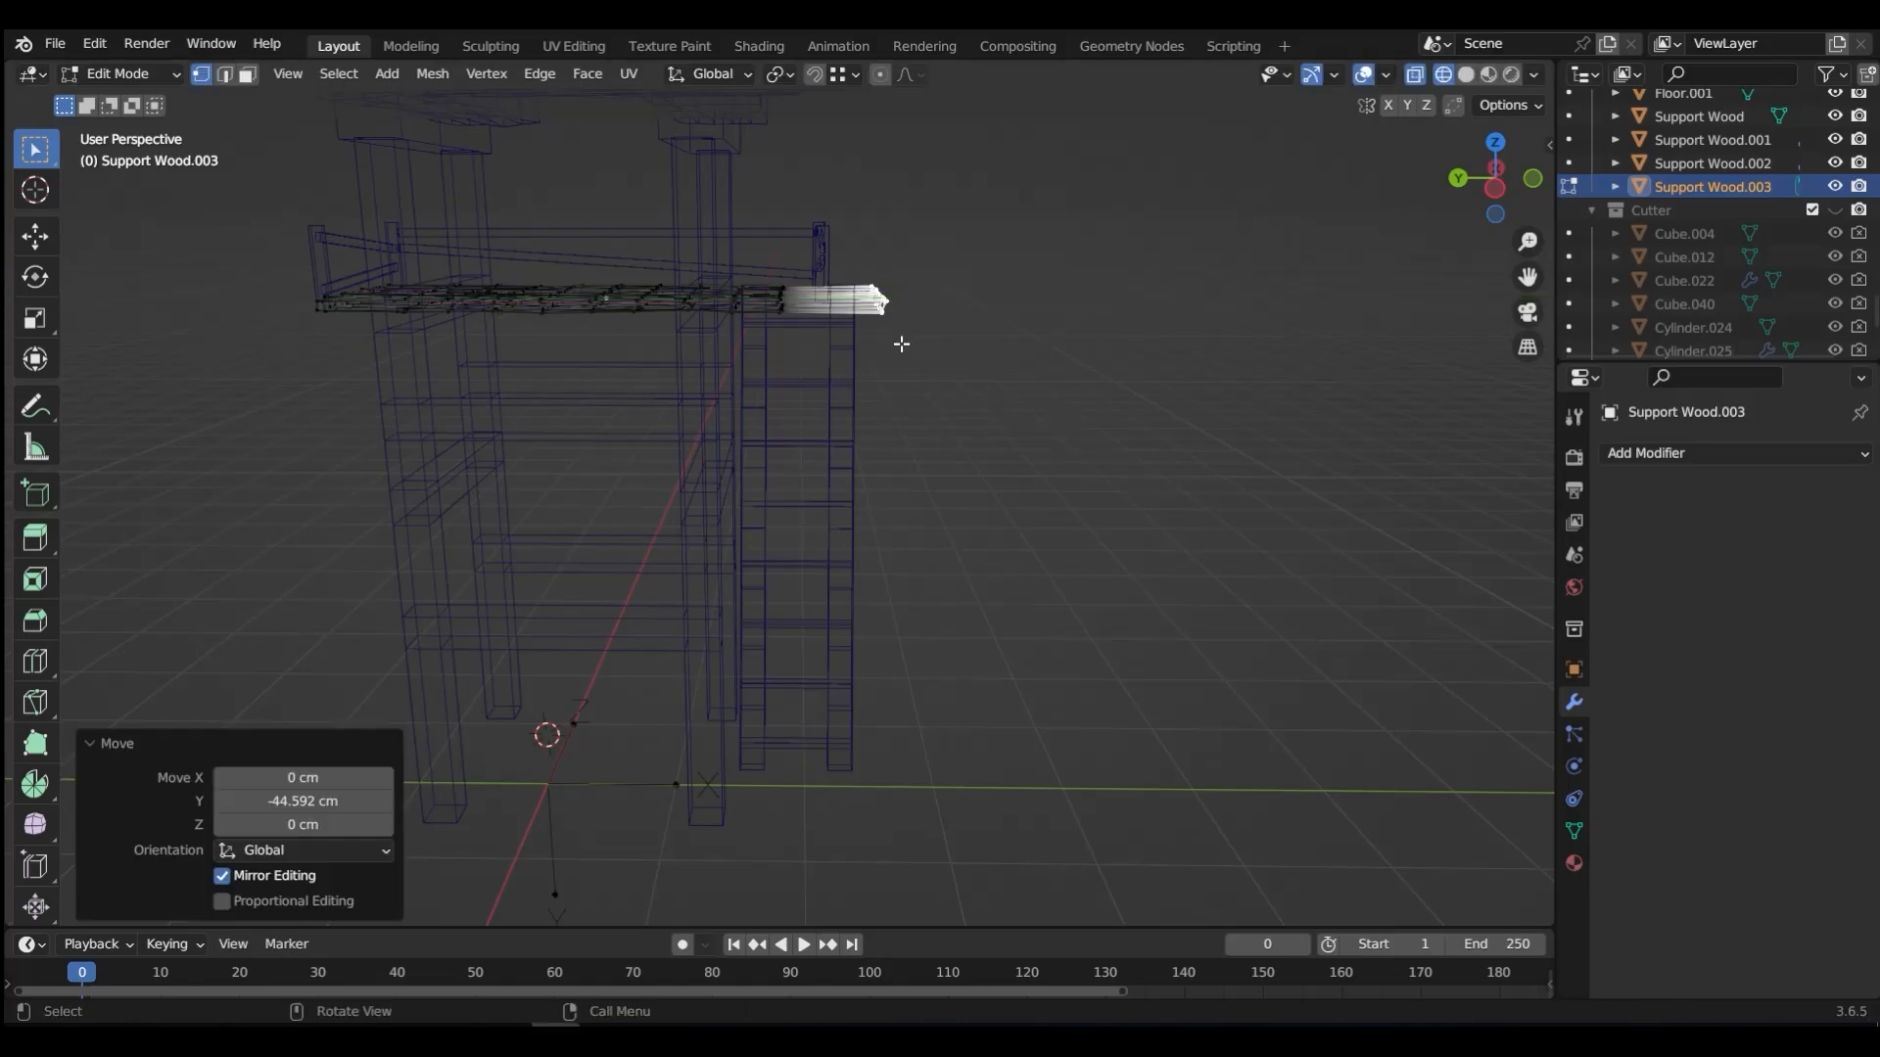
{"action": "key", "text": "Tab"}
Step: Move the two railing posts and their two connecting rails about -44 cm along global Y to the extended platform edge
{"action": "left_click", "coordinate": [891, 213]}
{"action": "left_click", "coordinate": [823, 260]}
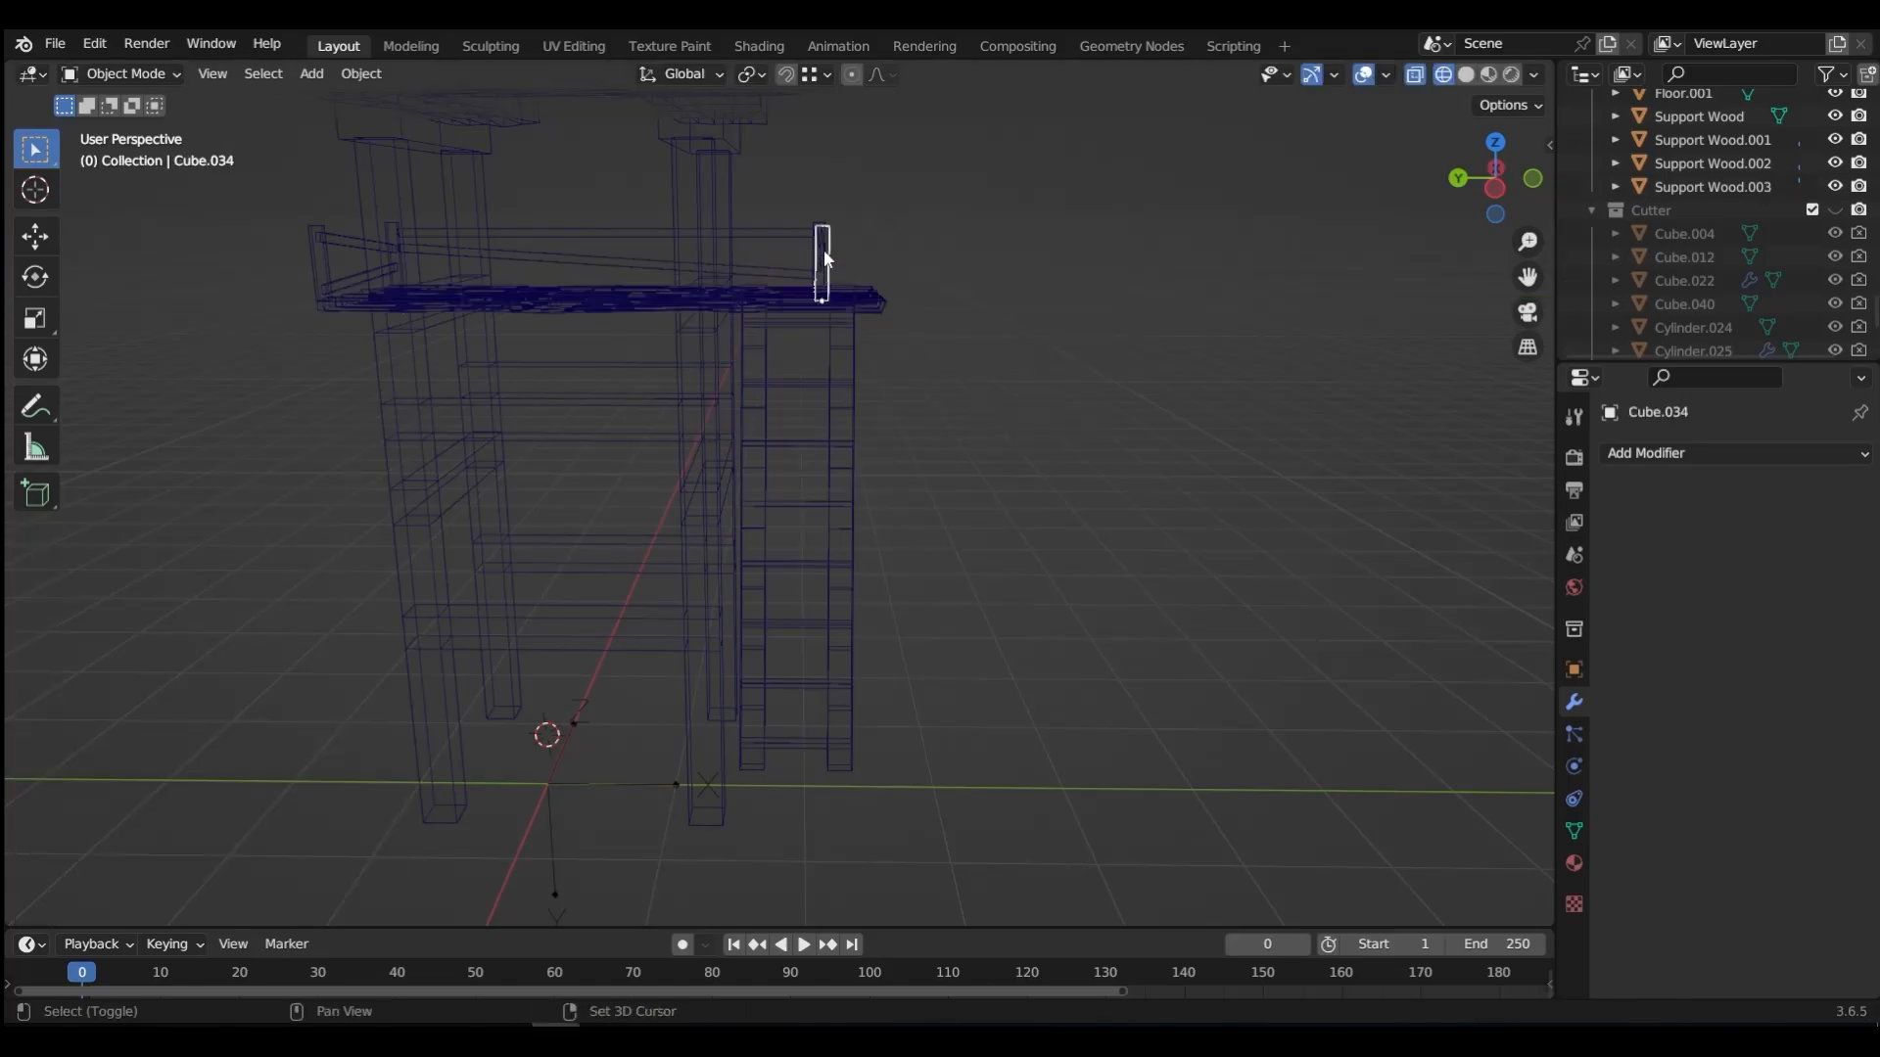
{"action": "scroll", "coordinate": [823, 230], "scroll_direction": "up", "scroll_amount": 2}
{"action": "left_click", "coordinate": [862, 212], "text": "shift"}
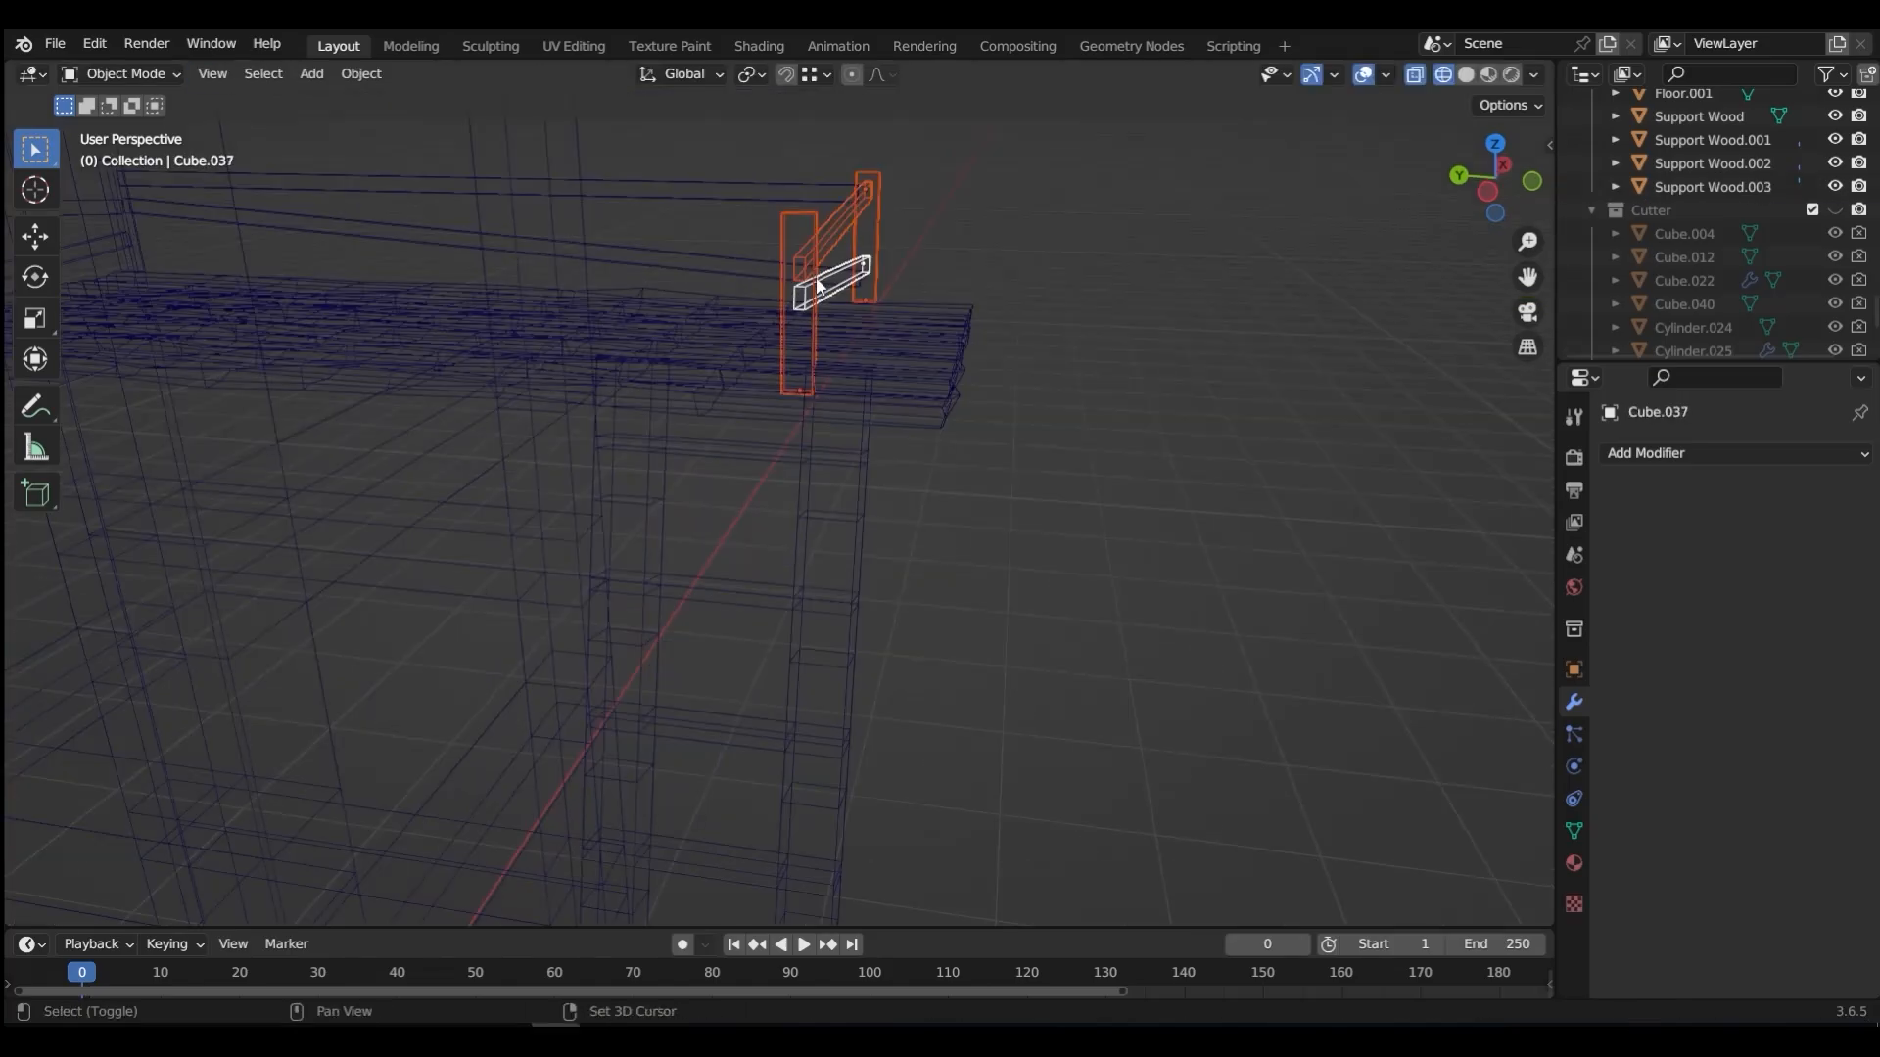
{"action": "key", "text": "g"}
{"action": "key", "text": "y"}
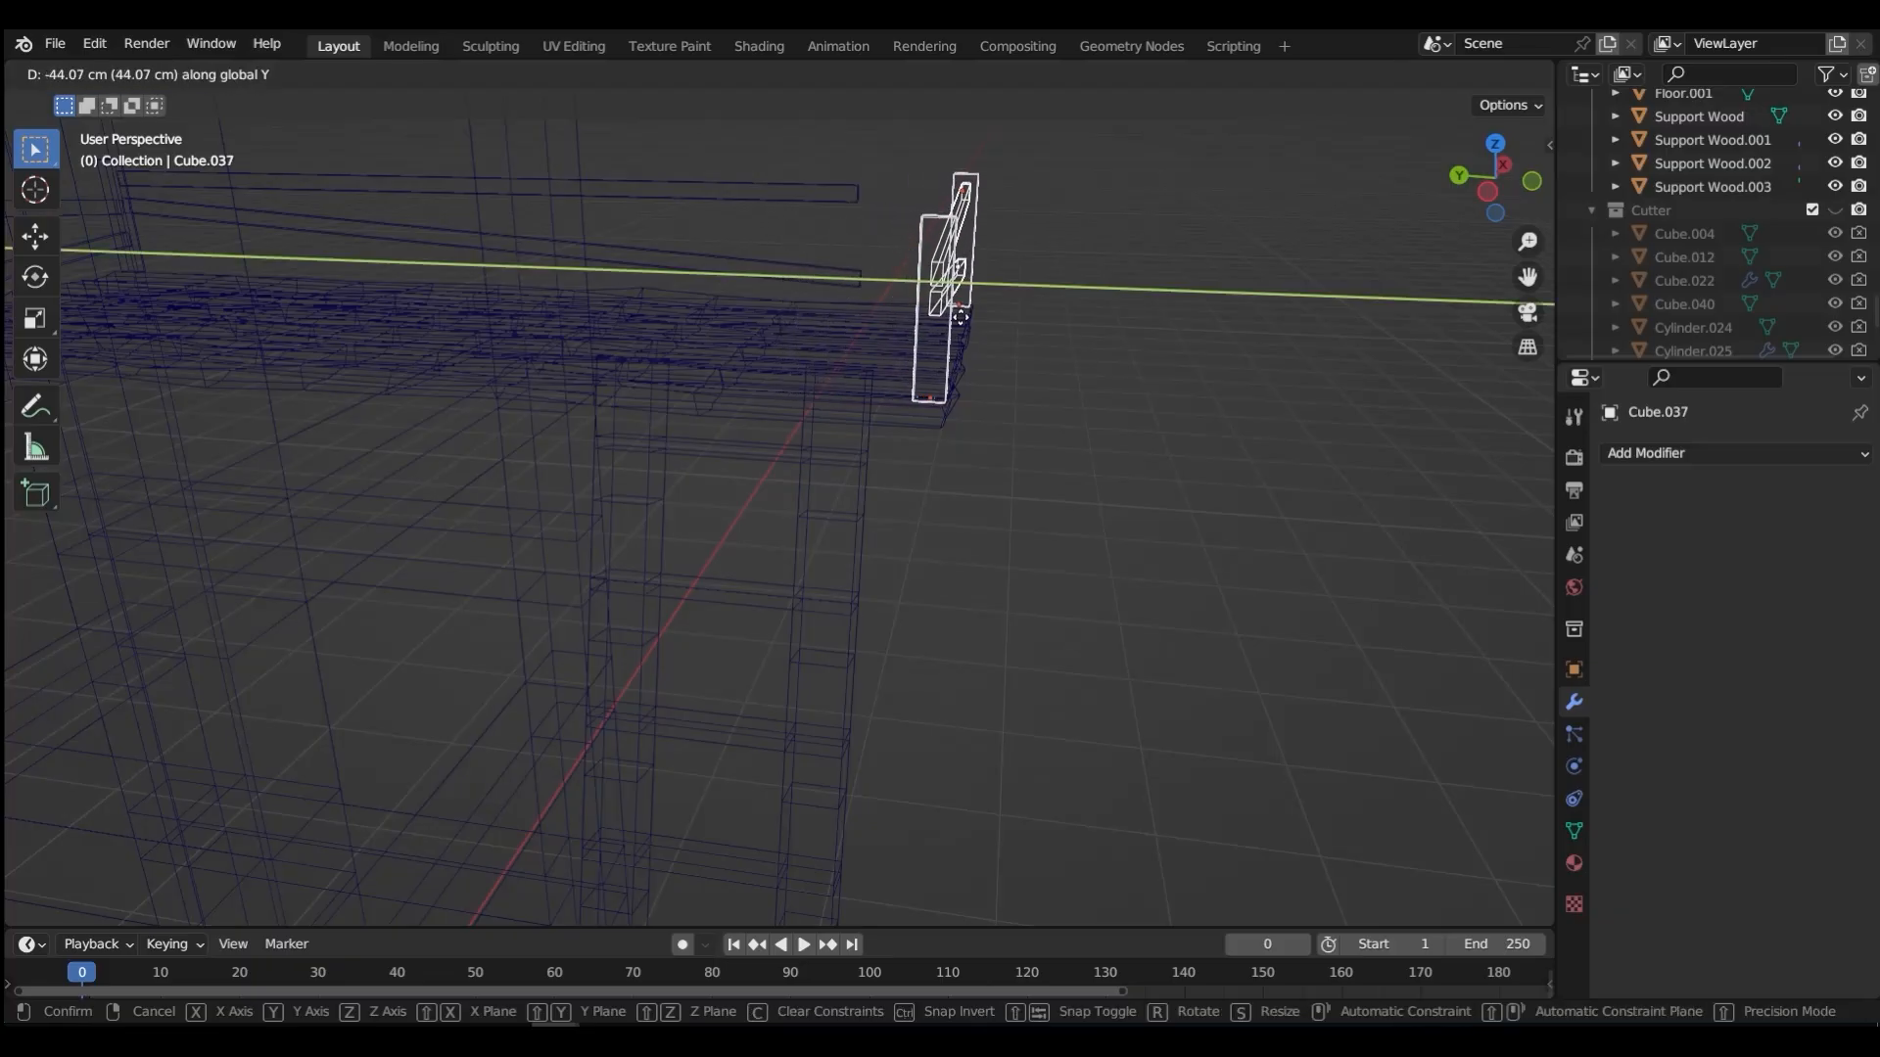
{"action": "left_click", "coordinate": [960, 316]}
Step: Lengthen the platform's upper long rail by moving its end vertices -44.919 cm along global Y to the relocated post
{"action": "left_click", "coordinate": [858, 203]}
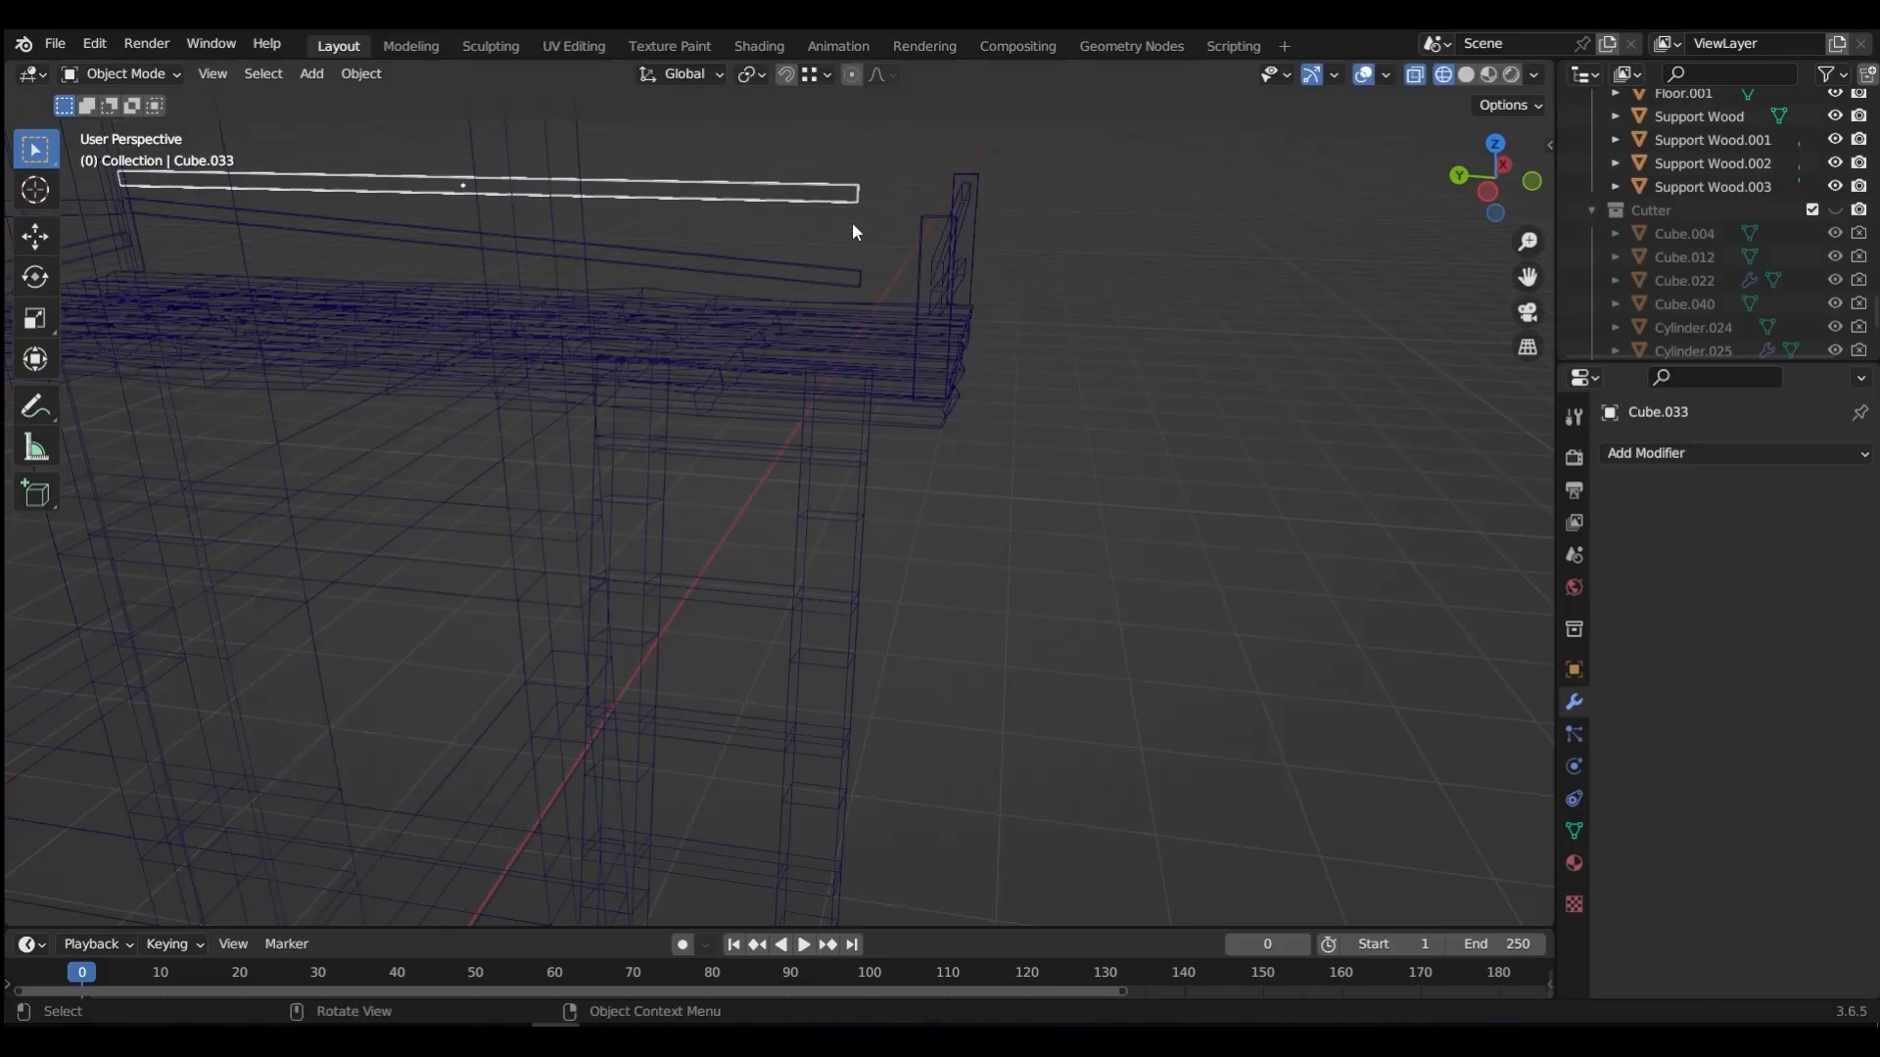
{"action": "key", "text": "ctrl+Tab"}
{"action": "left_click", "coordinate": [702, 227]}
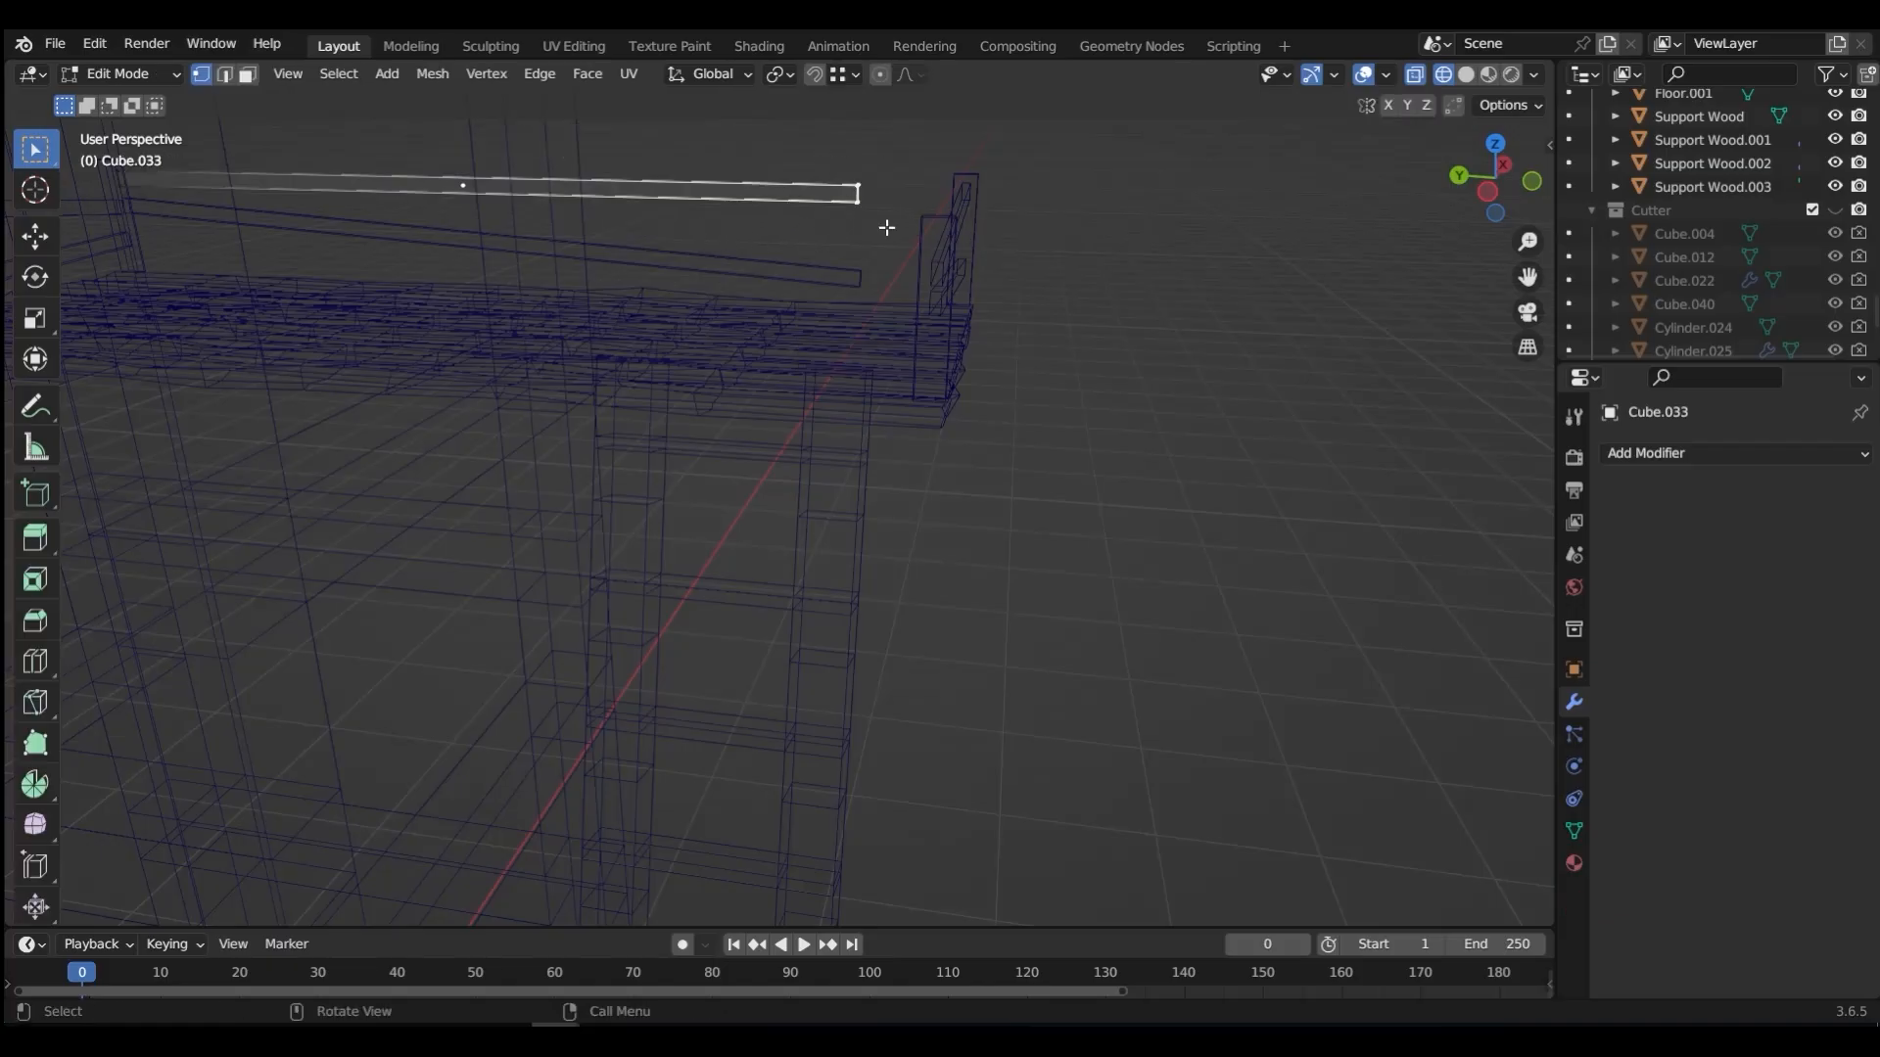
{"action": "key", "text": "g"}
{"action": "key", "text": "y"}
{"action": "left_click", "coordinate": [985, 229]}
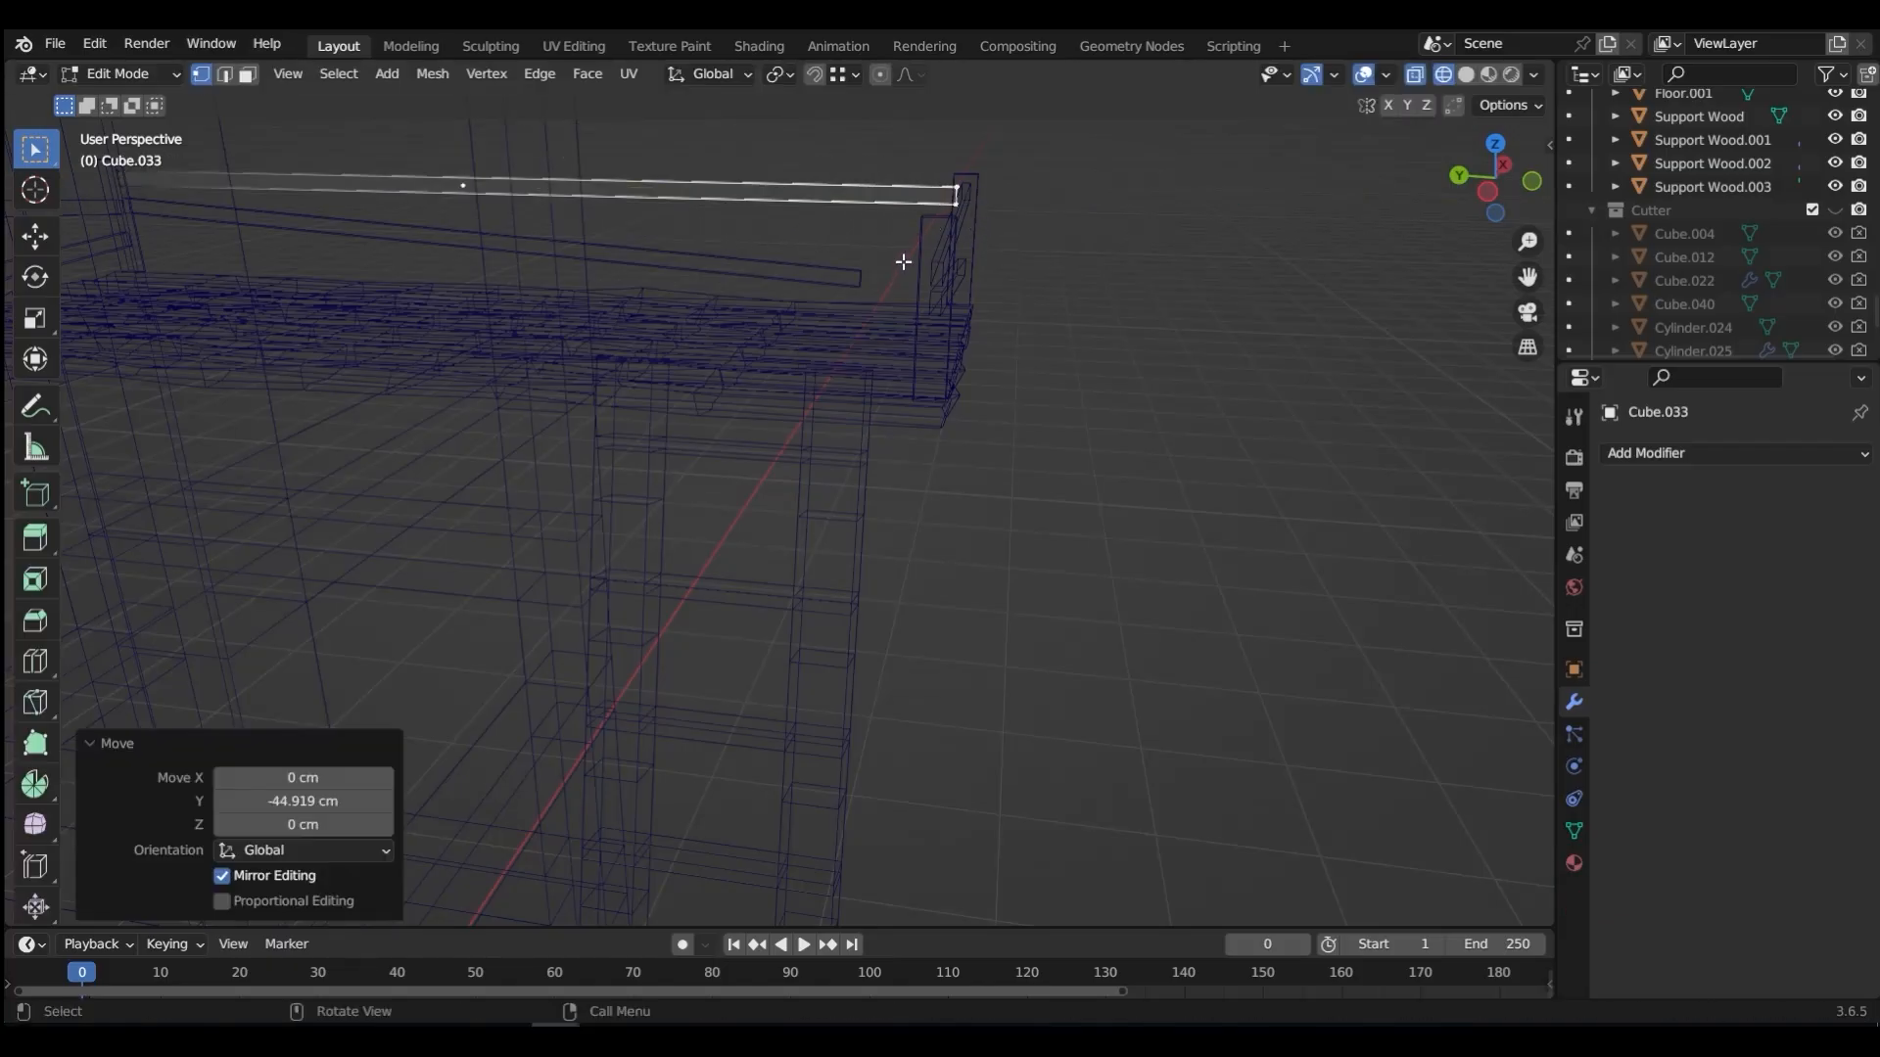
{"action": "key", "text": "ctrl+Tab"}
Step: Select the platform's lower slanted long rail and open it for vertex editing
{"action": "left_click", "coordinate": [860, 279]}
{"action": "left_click", "coordinate": [860, 279]}
{"action": "key", "text": "ctrl+Tab"}
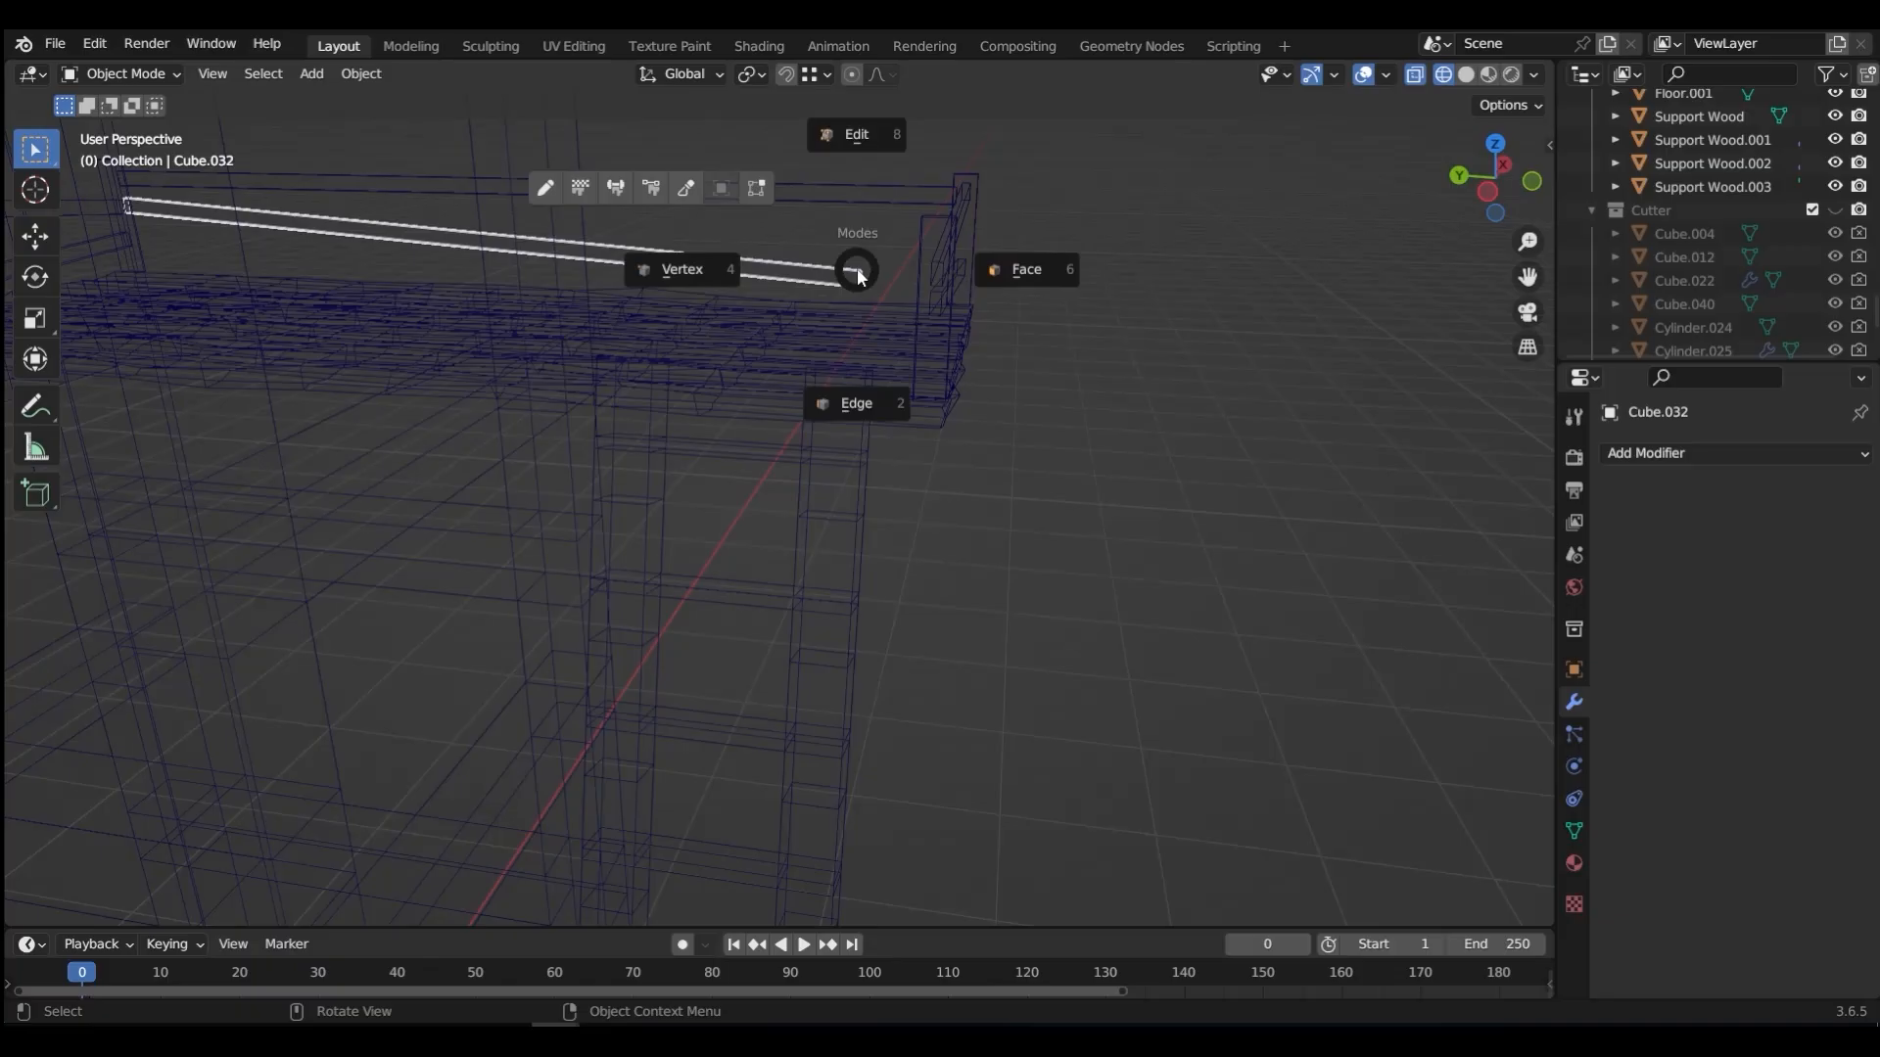
{"action": "left_click", "coordinate": [736, 338]}
{"action": "key", "text": "g"}
{"action": "key", "text": "y"}
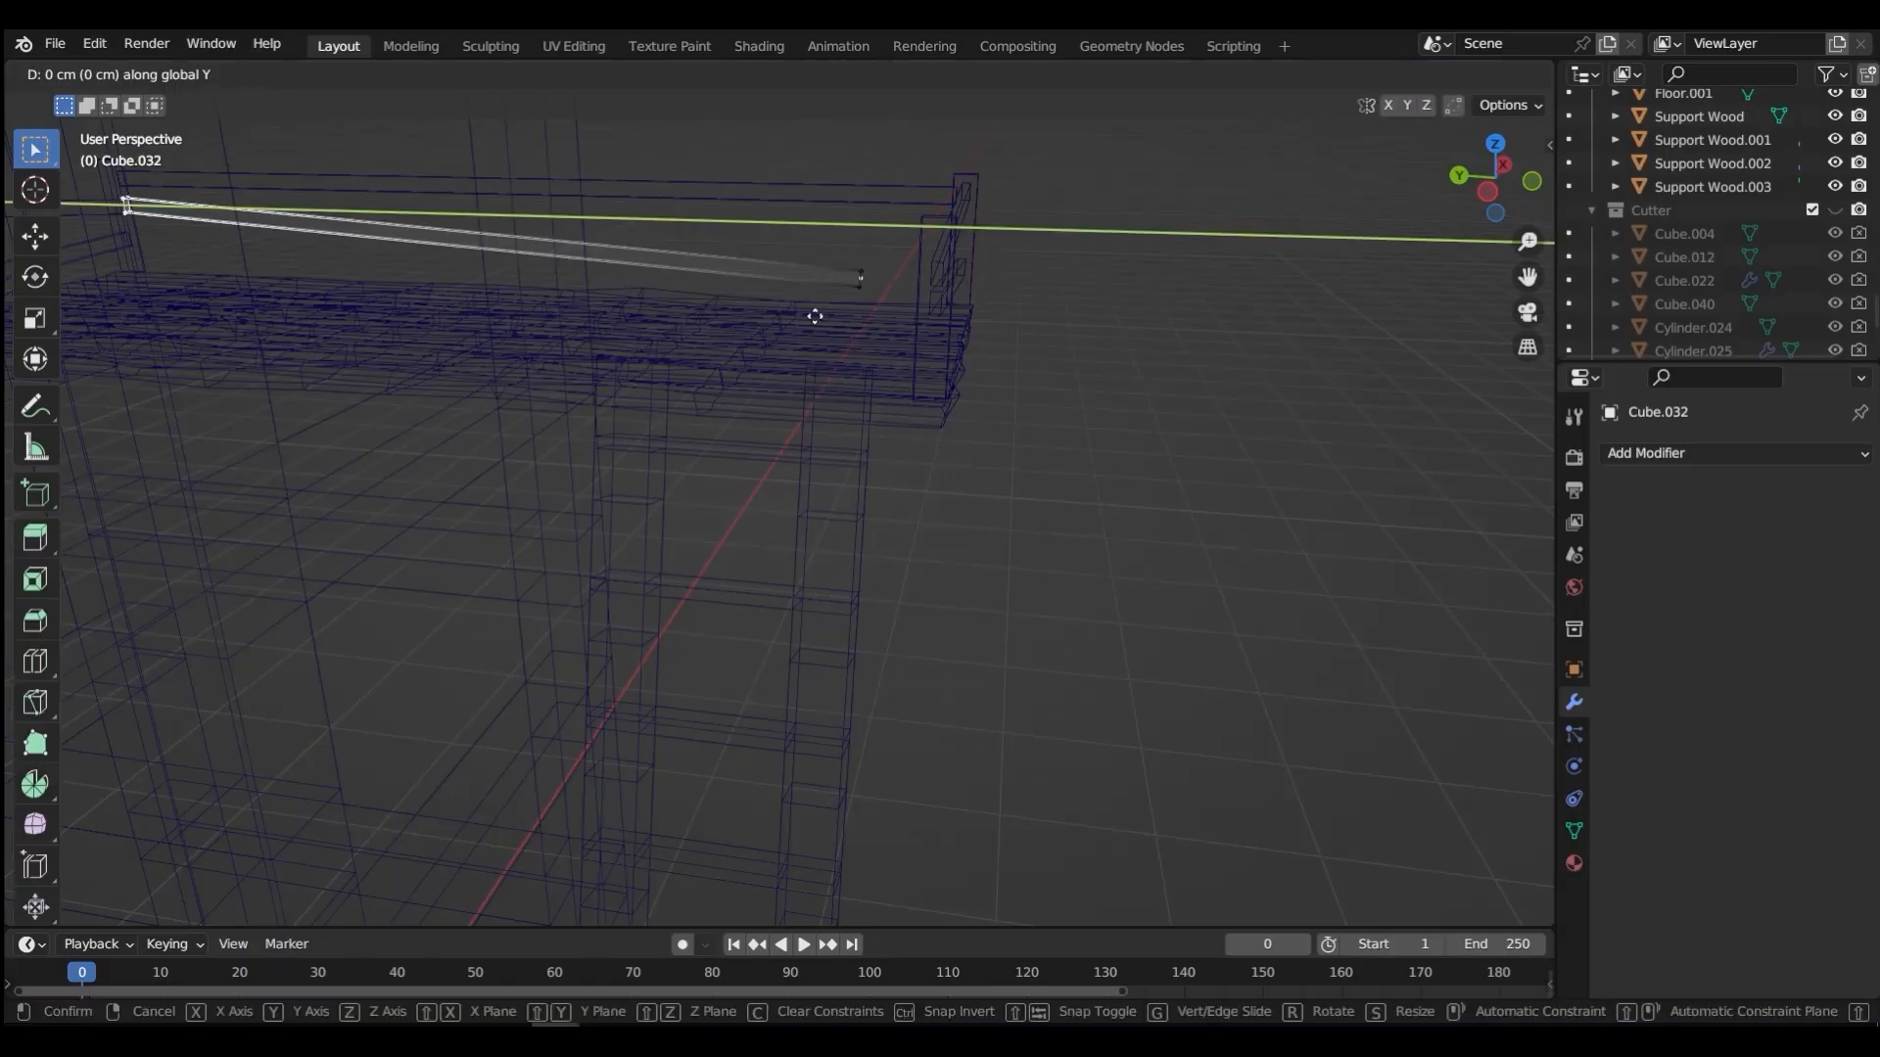
{"action": "key", "text": "Escape"}
Step: Move the lower long rail's end vertices -45.387 cm along global Y, and return to solid shading in Object Mode
{"action": "key", "text": "b"}
{"action": "left_click_drag", "start_coordinate": [848, 271], "coordinate": [866, 306]}
{"action": "key", "text": "g"}
{"action": "key", "text": "y"}
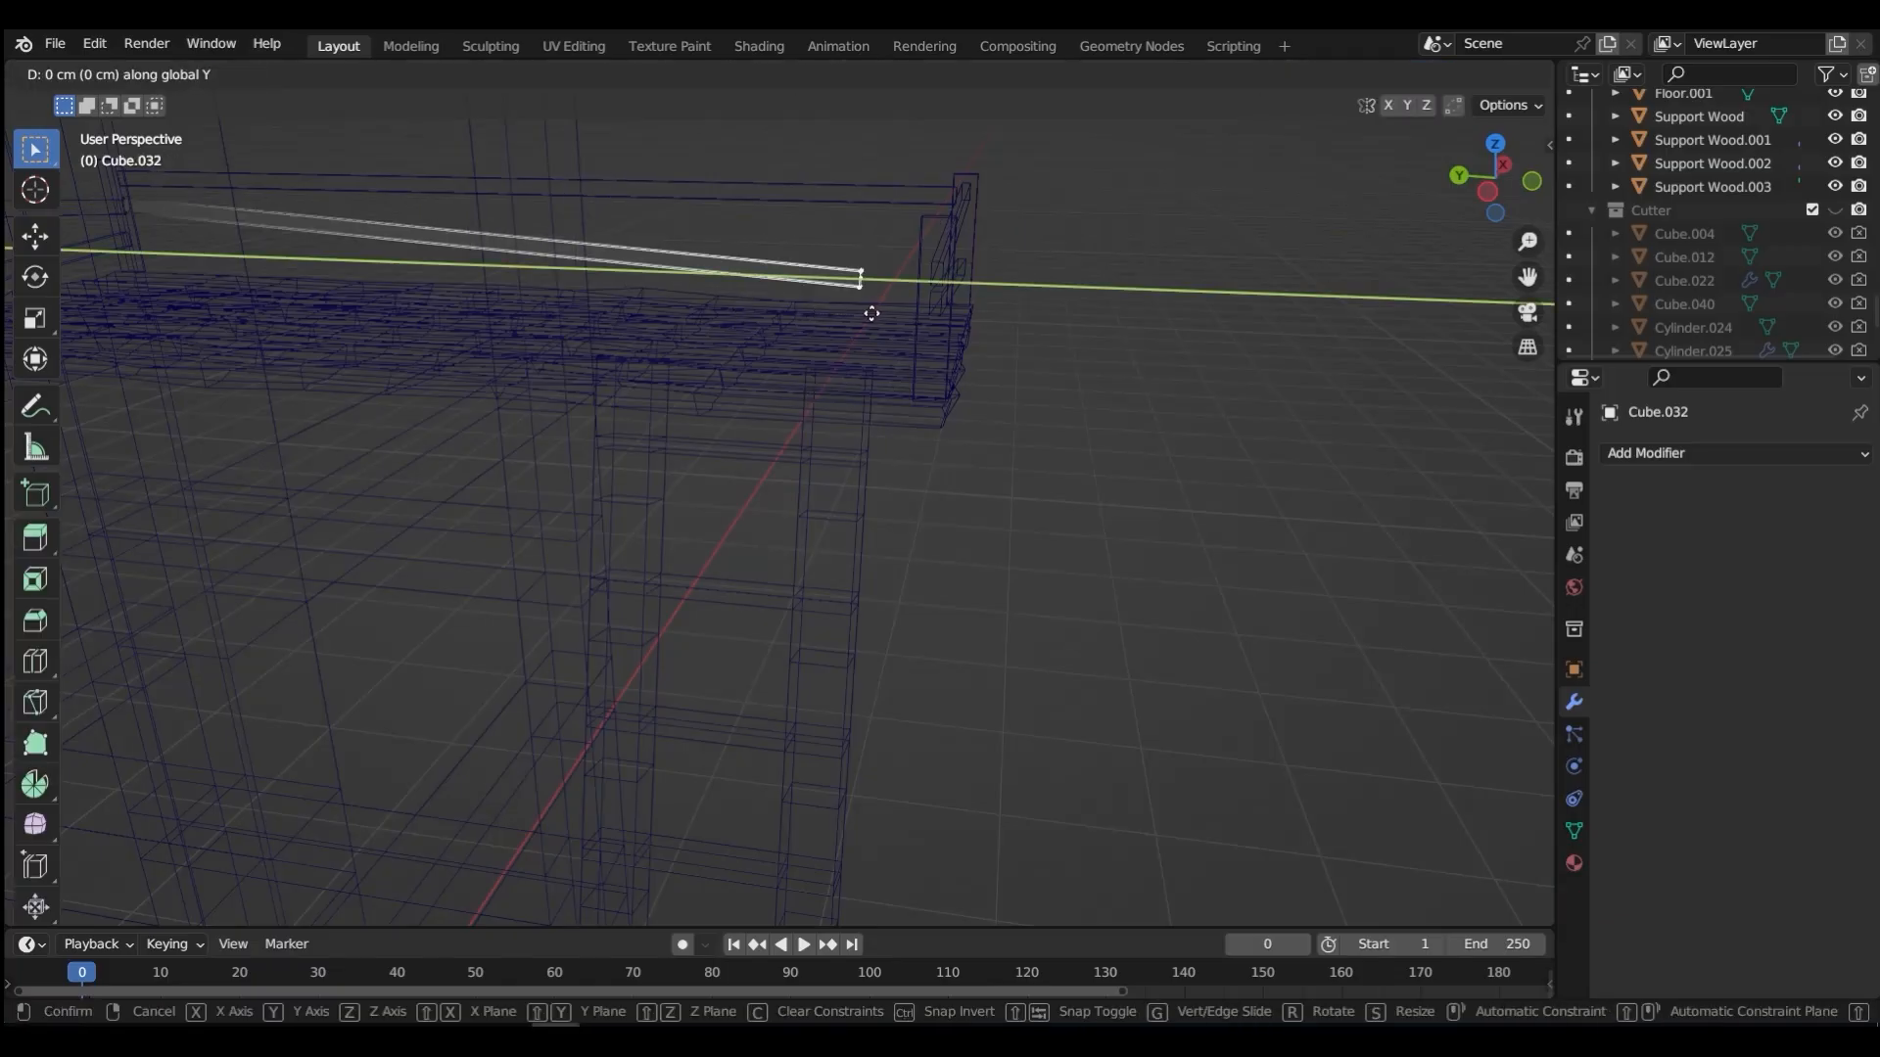
{"action": "left_click", "coordinate": [965, 337]}
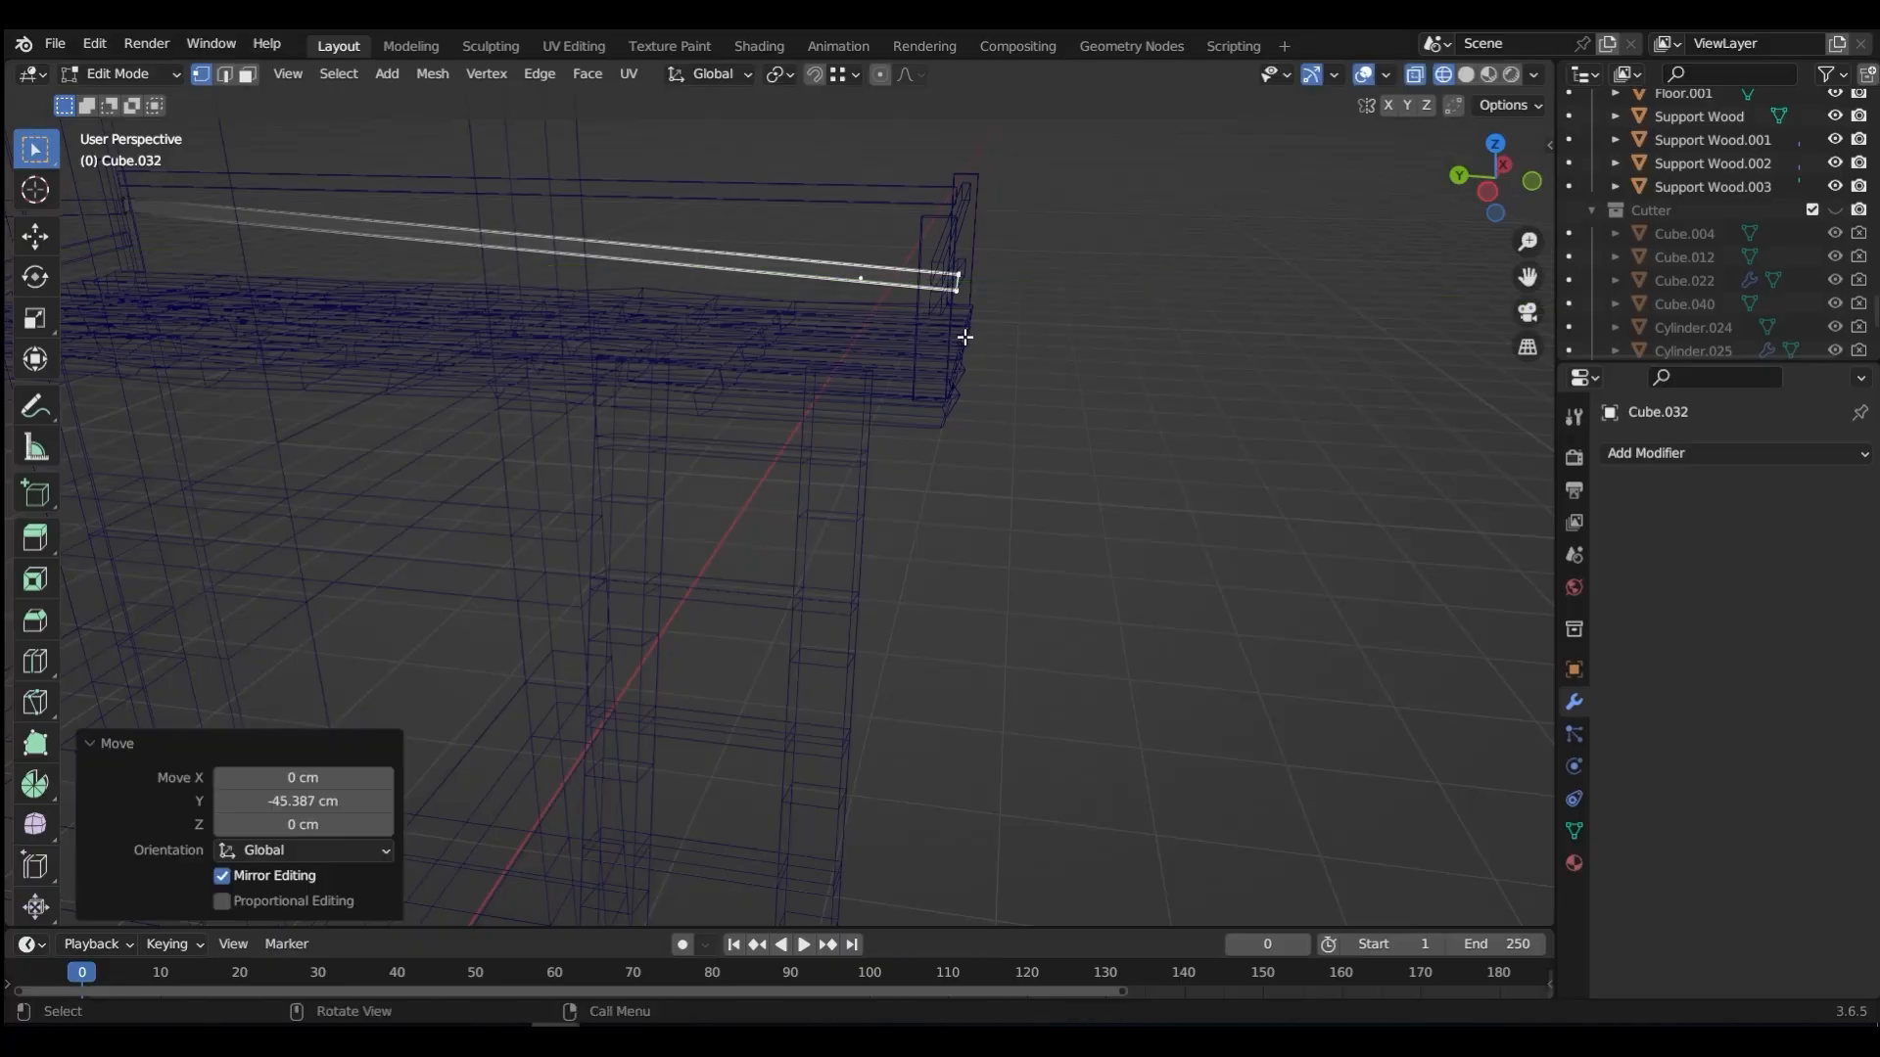
{"action": "key", "text": "shift+z"}
{"action": "mouse_move", "coordinate": [965, 338]}
{"action": "middle_mouse_down"}
{"action": "mouse_move", "coordinate": [986, 327]}
{"action": "mouse_move", "coordinate": [550, 336]}
{"action": "mouse_move", "coordinate": [827, 352]}
{"action": "middle_mouse_up"}
{"action": "key", "text": "ctrl+Tab"}
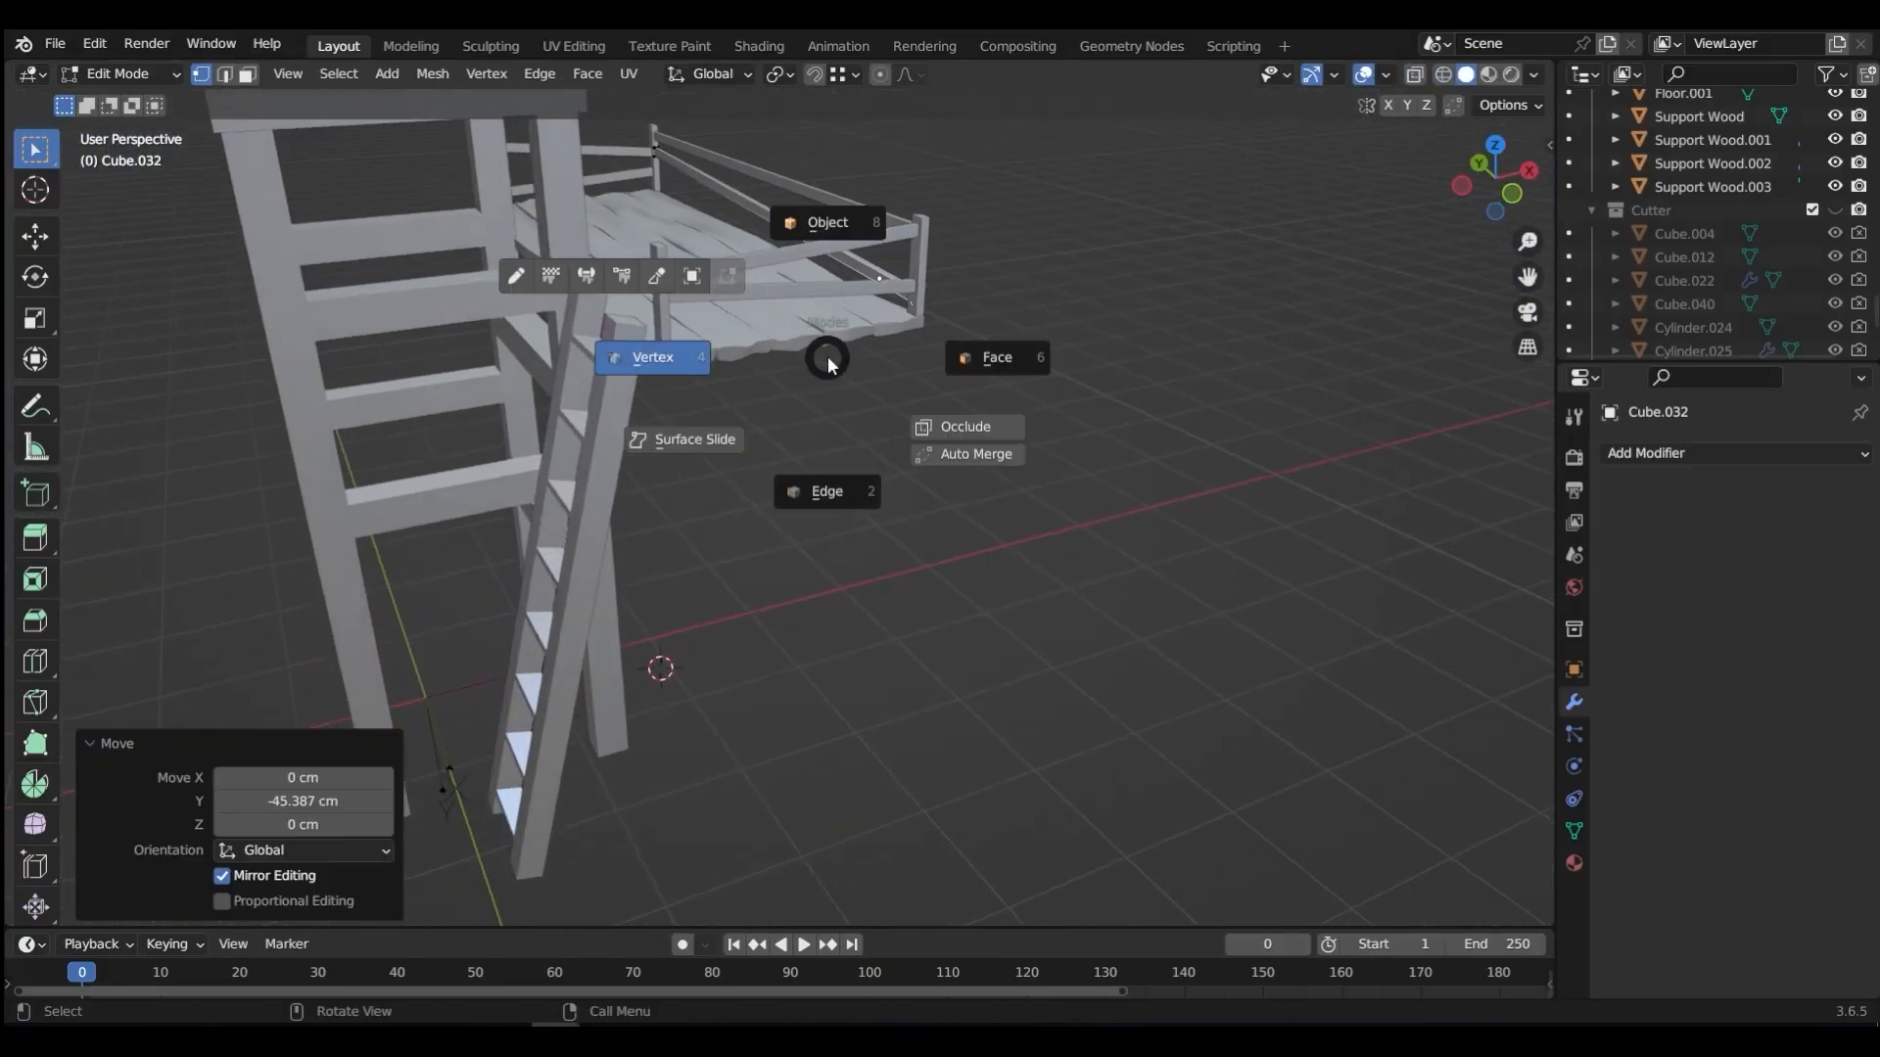
{"action": "key", "text": "Tab"}
{"action": "left_click", "coordinate": [725, 479]}
Step: Reduce the ladder's Array count to 7
{"action": "middle_click_drag", "start_coordinate": [724, 479], "coordinate": [808, 456]}
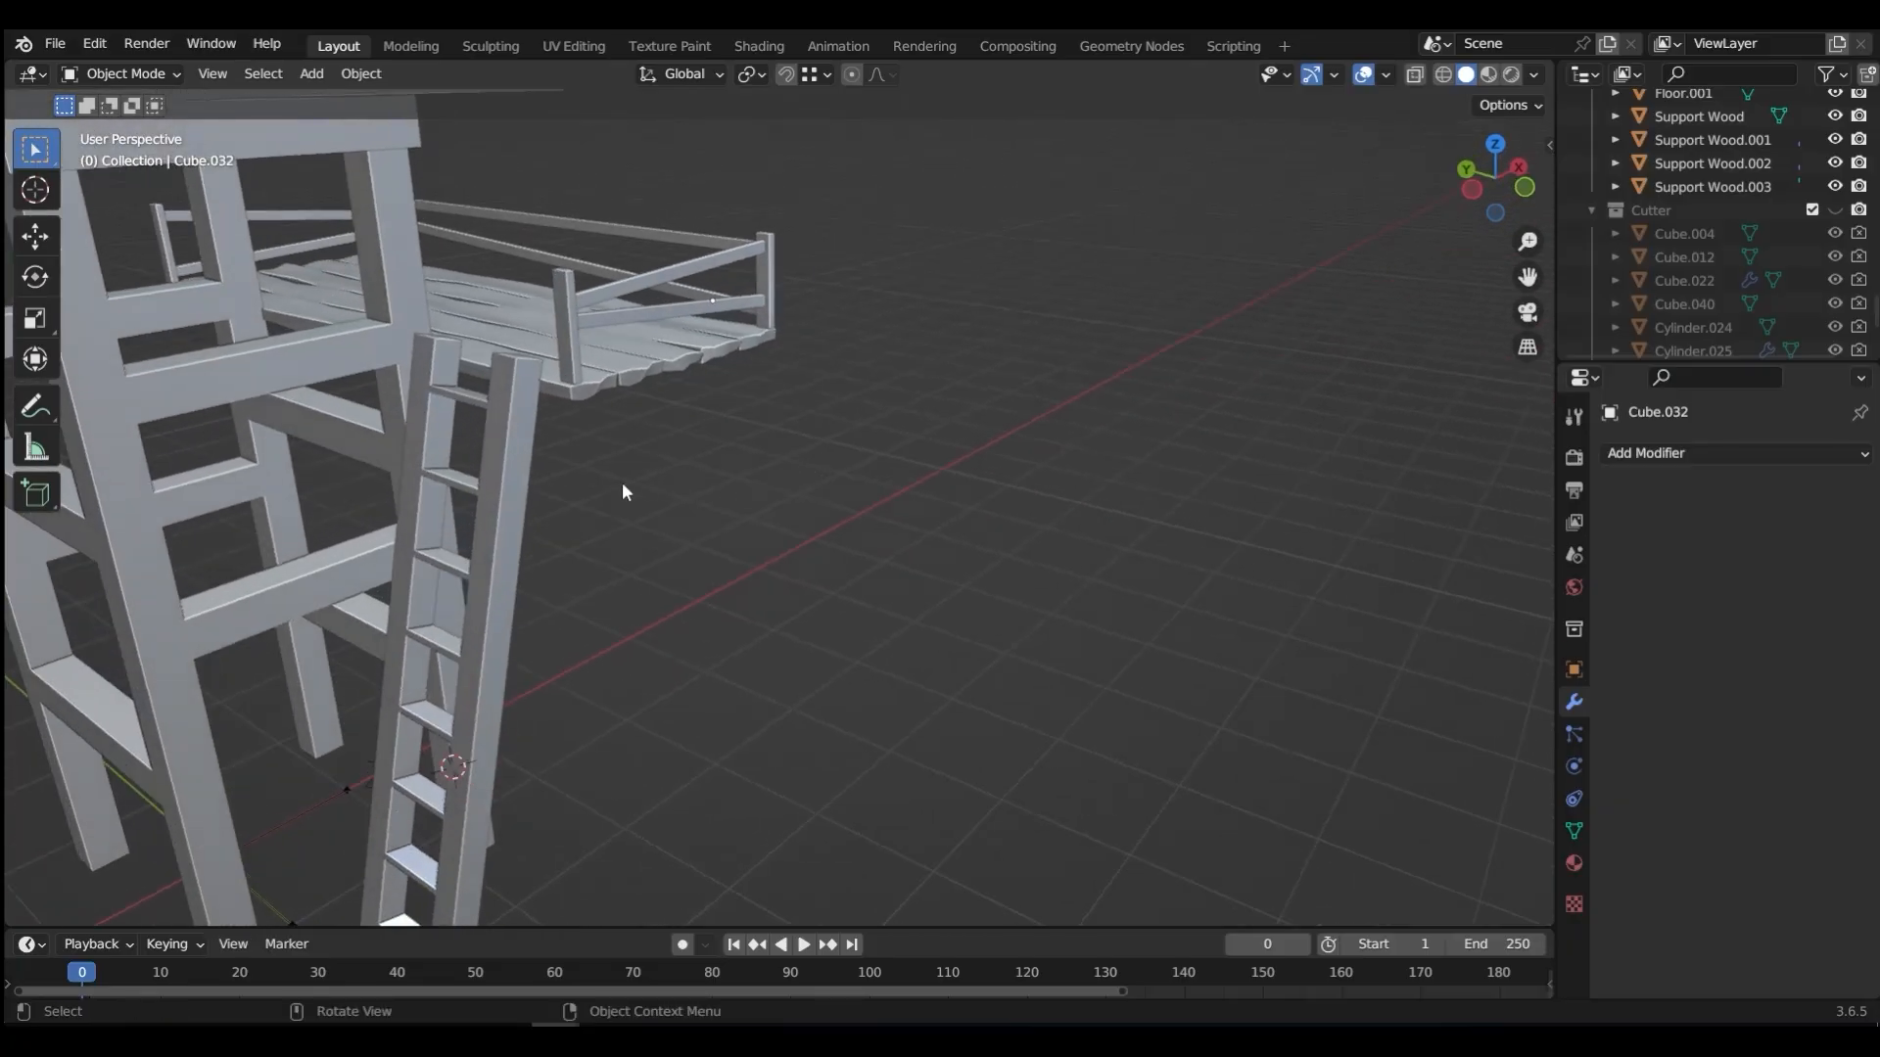
{"action": "scroll", "coordinate": [619, 483], "scroll_direction": "down", "scroll_amount": 1}
{"action": "middle_click_drag", "start_coordinate": [582, 507], "coordinate": [617, 399]}
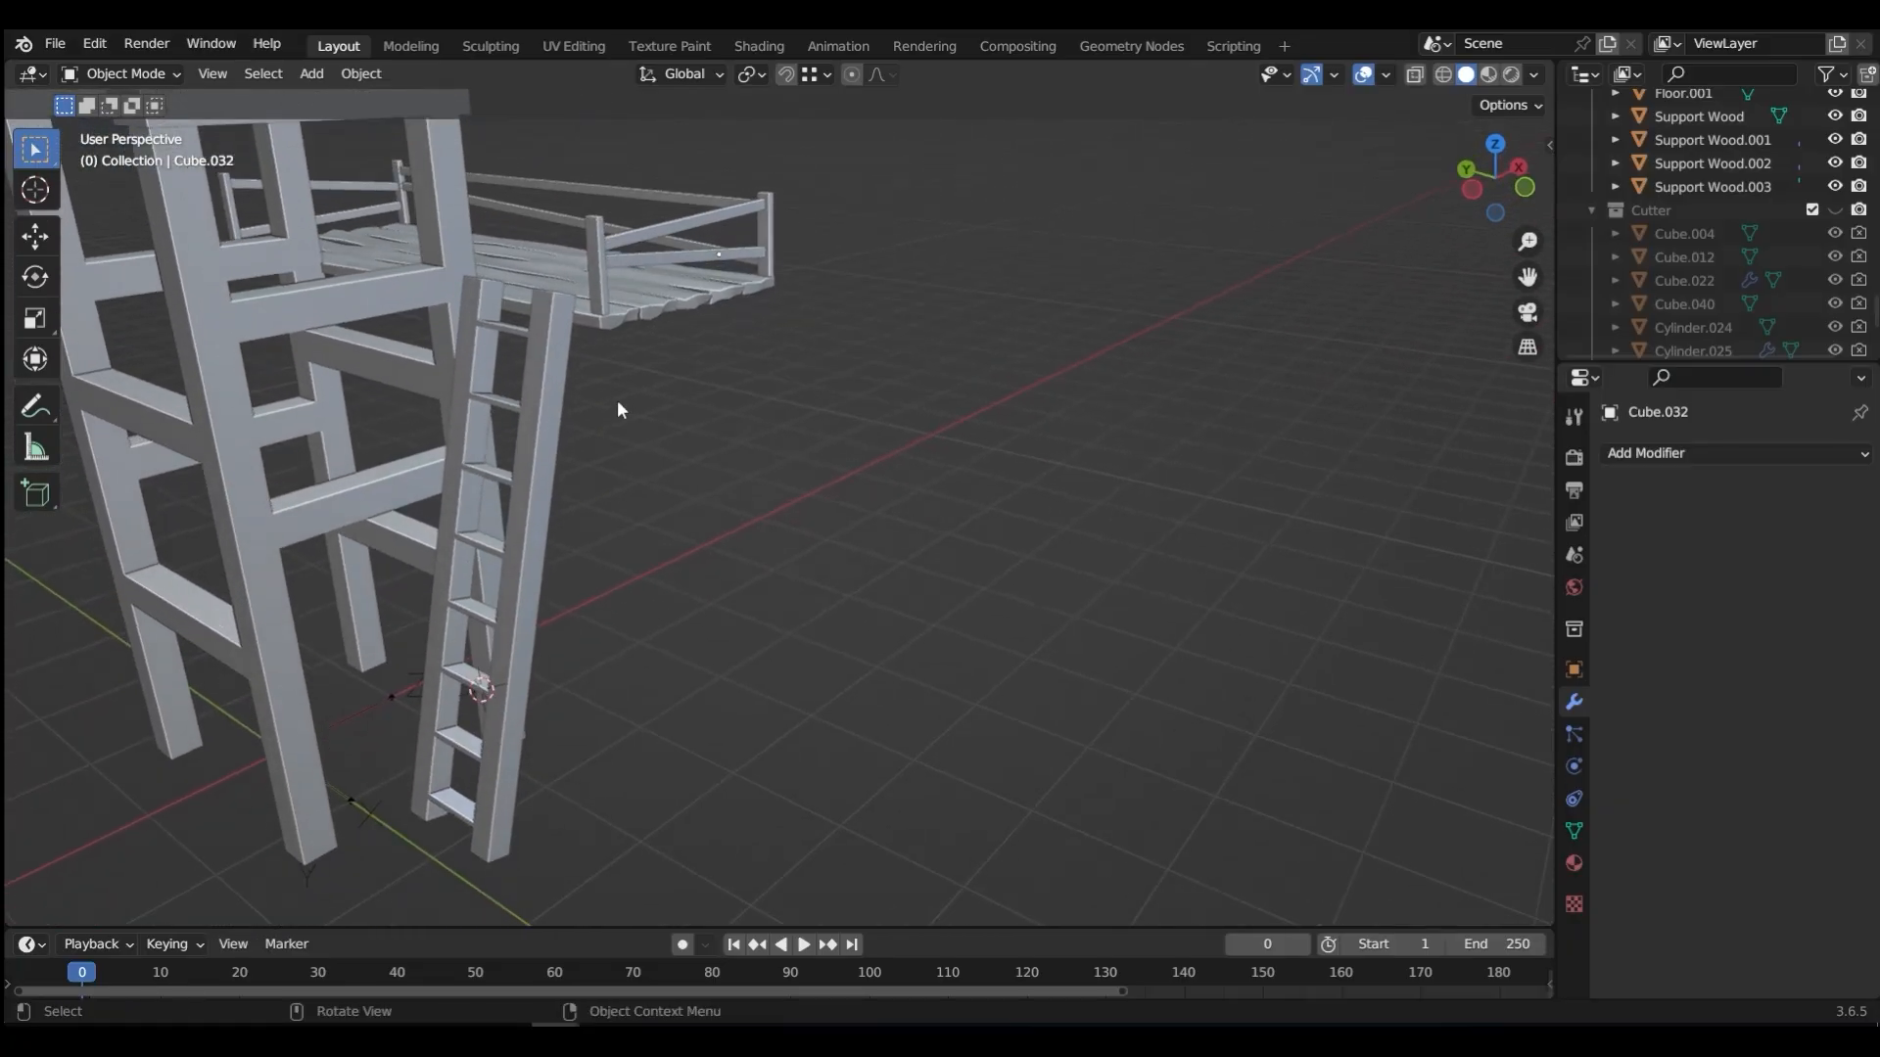
{"action": "left_click", "coordinate": [555, 346]}
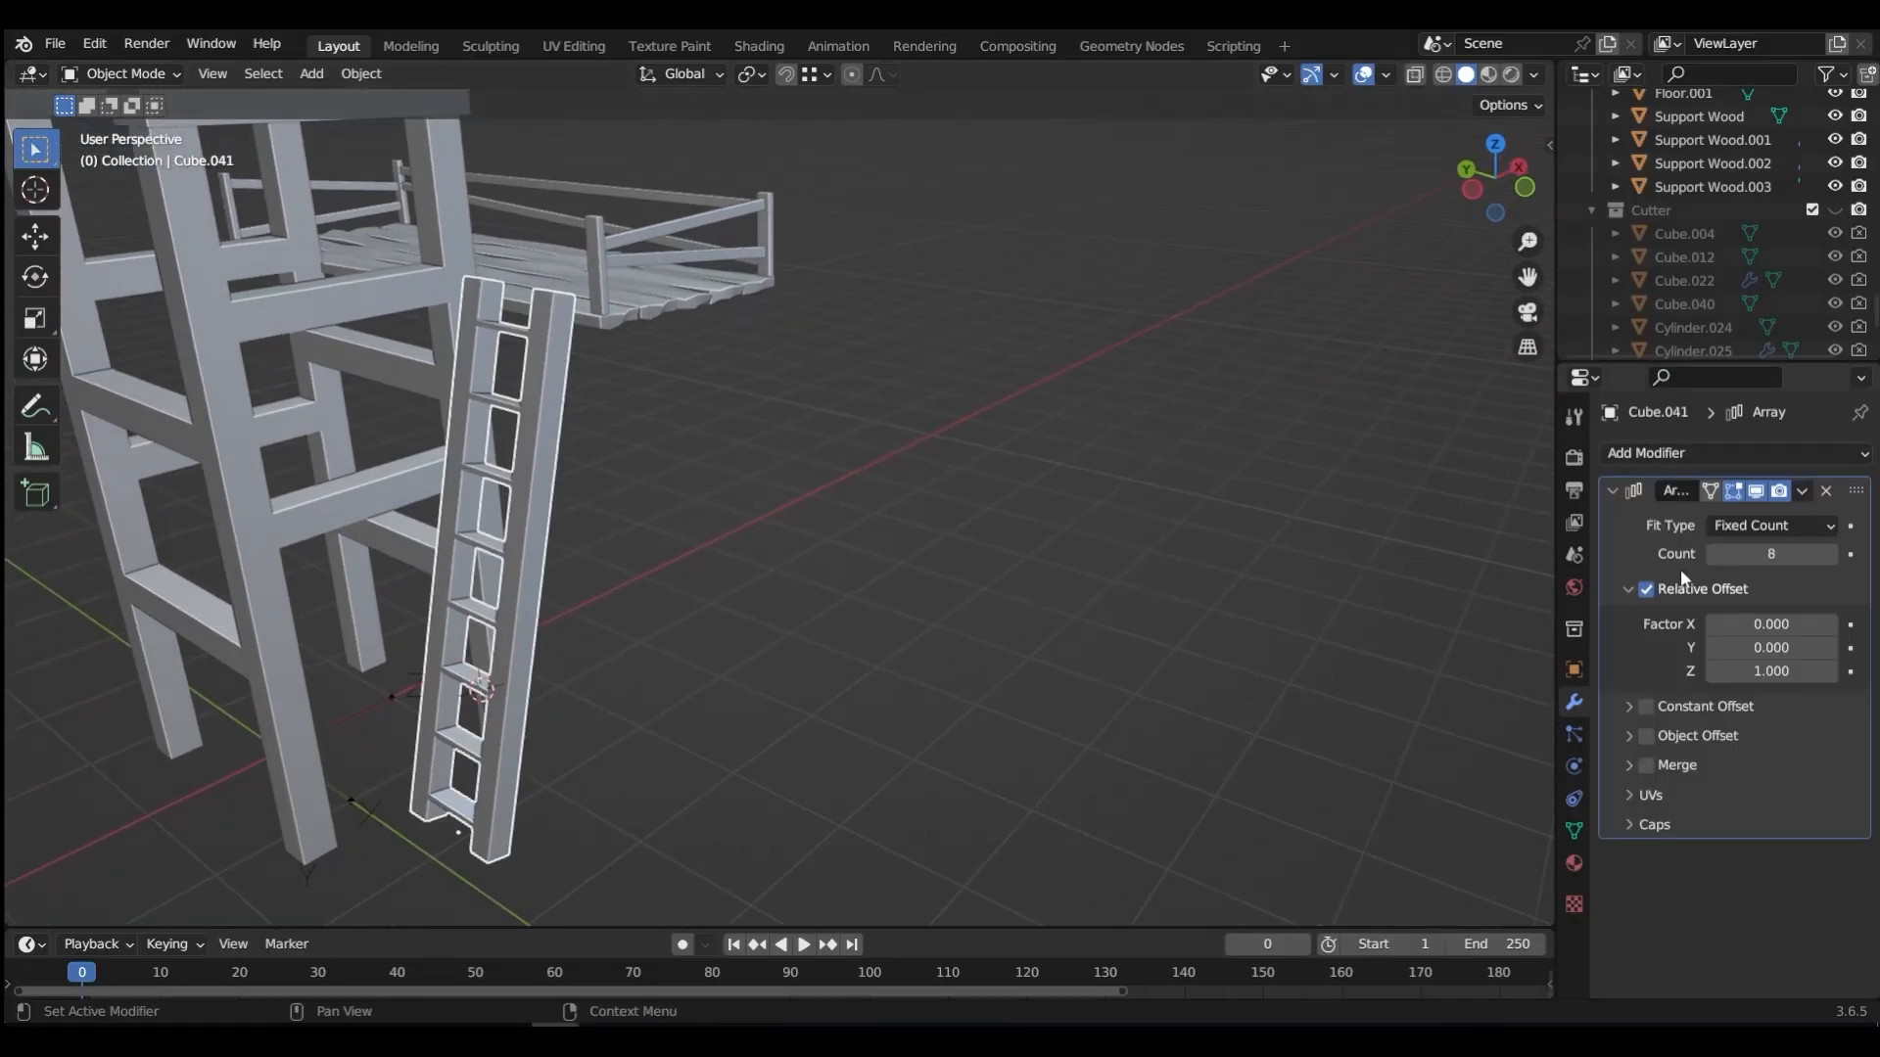
{"action": "left_click", "coordinate": [1714, 556]}
{"action": "key", "text": "ctrl+Tab"}
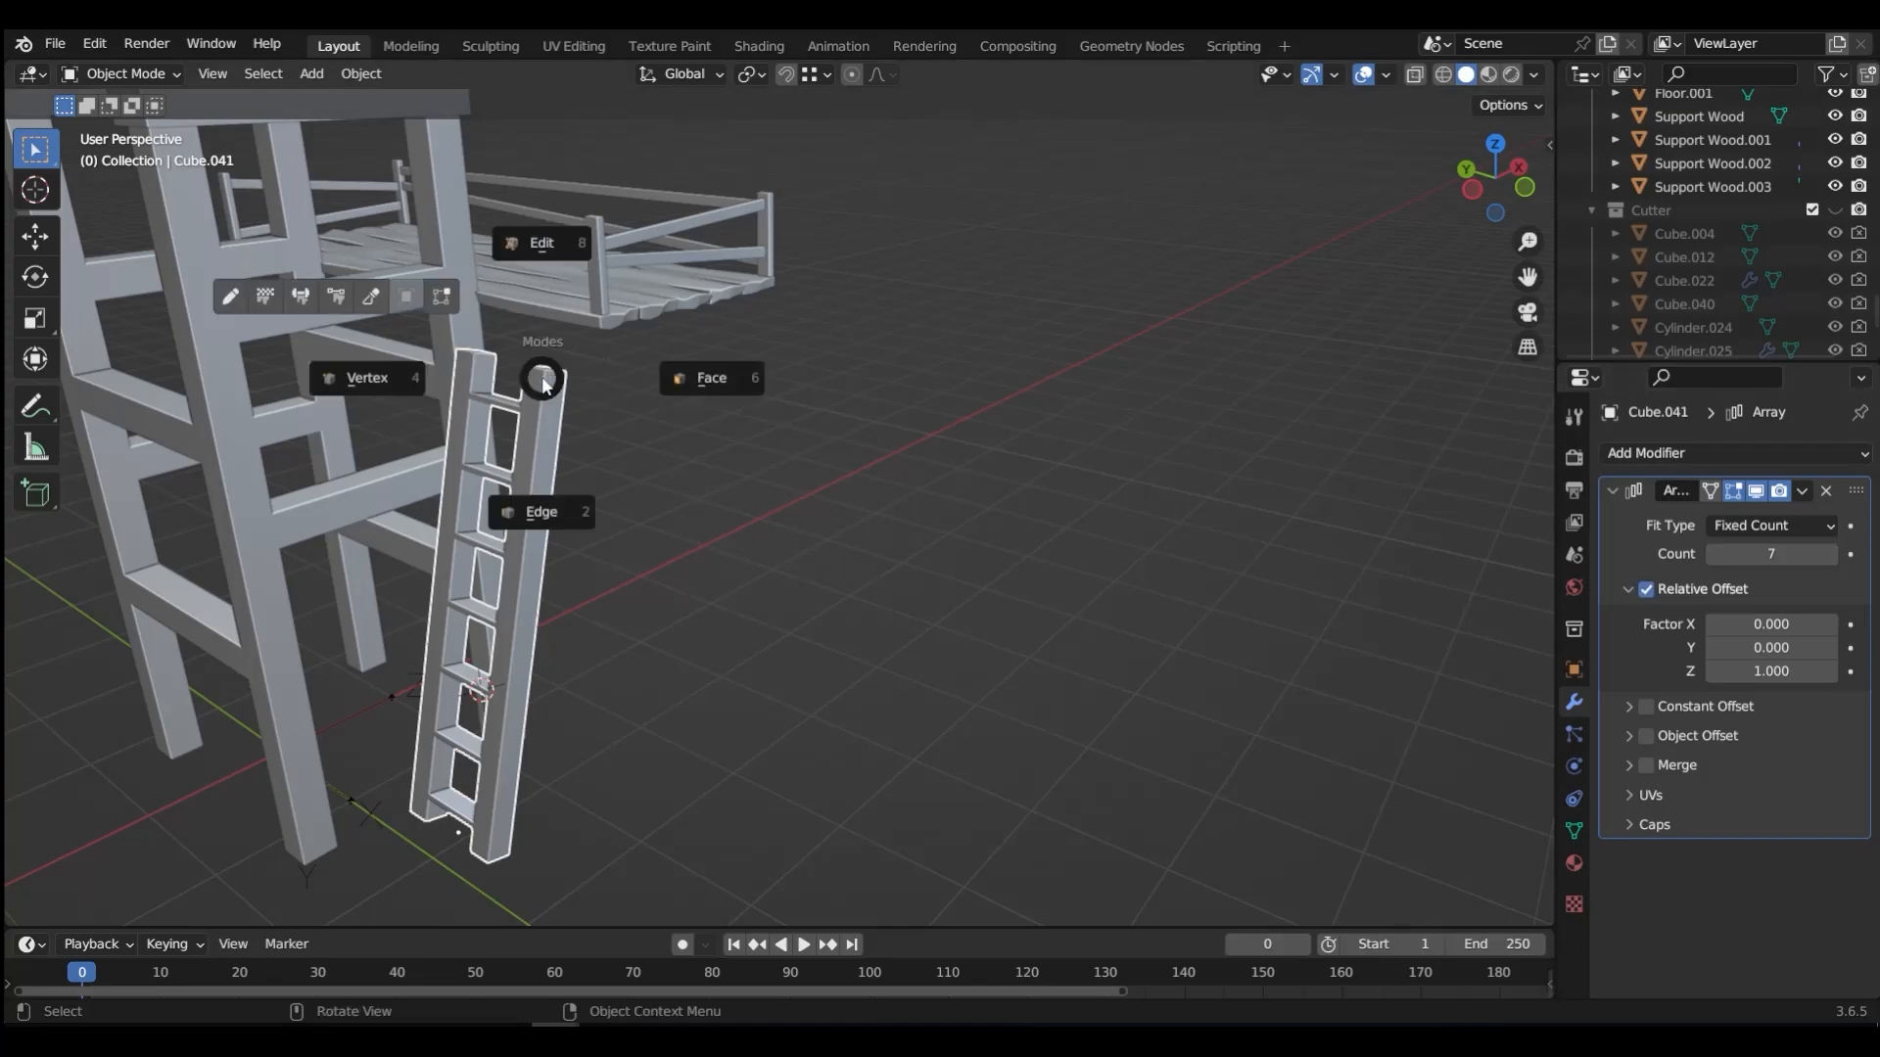
{"action": "left_click", "coordinate": [685, 376]}
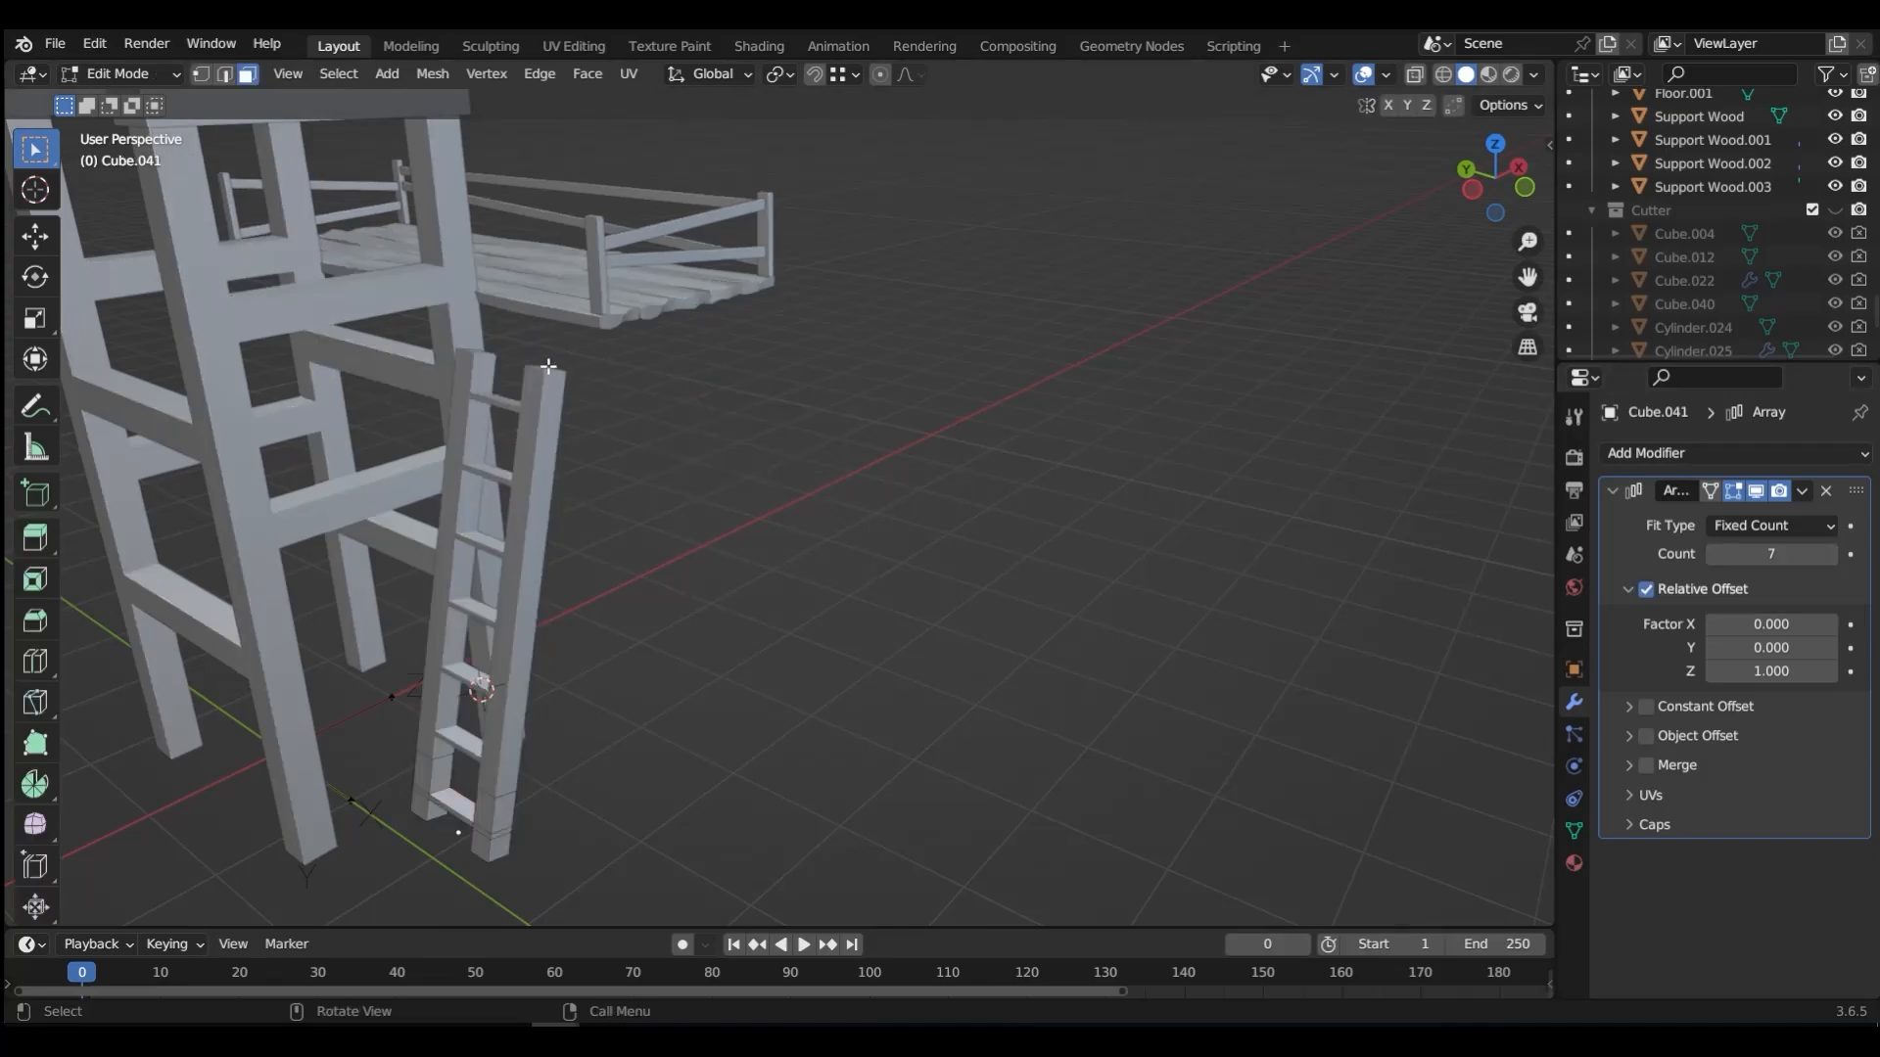
{"action": "middle_click_drag", "start_coordinate": [546, 384], "coordinate": [521, 408]}
{"action": "key", "text": "Tab"}
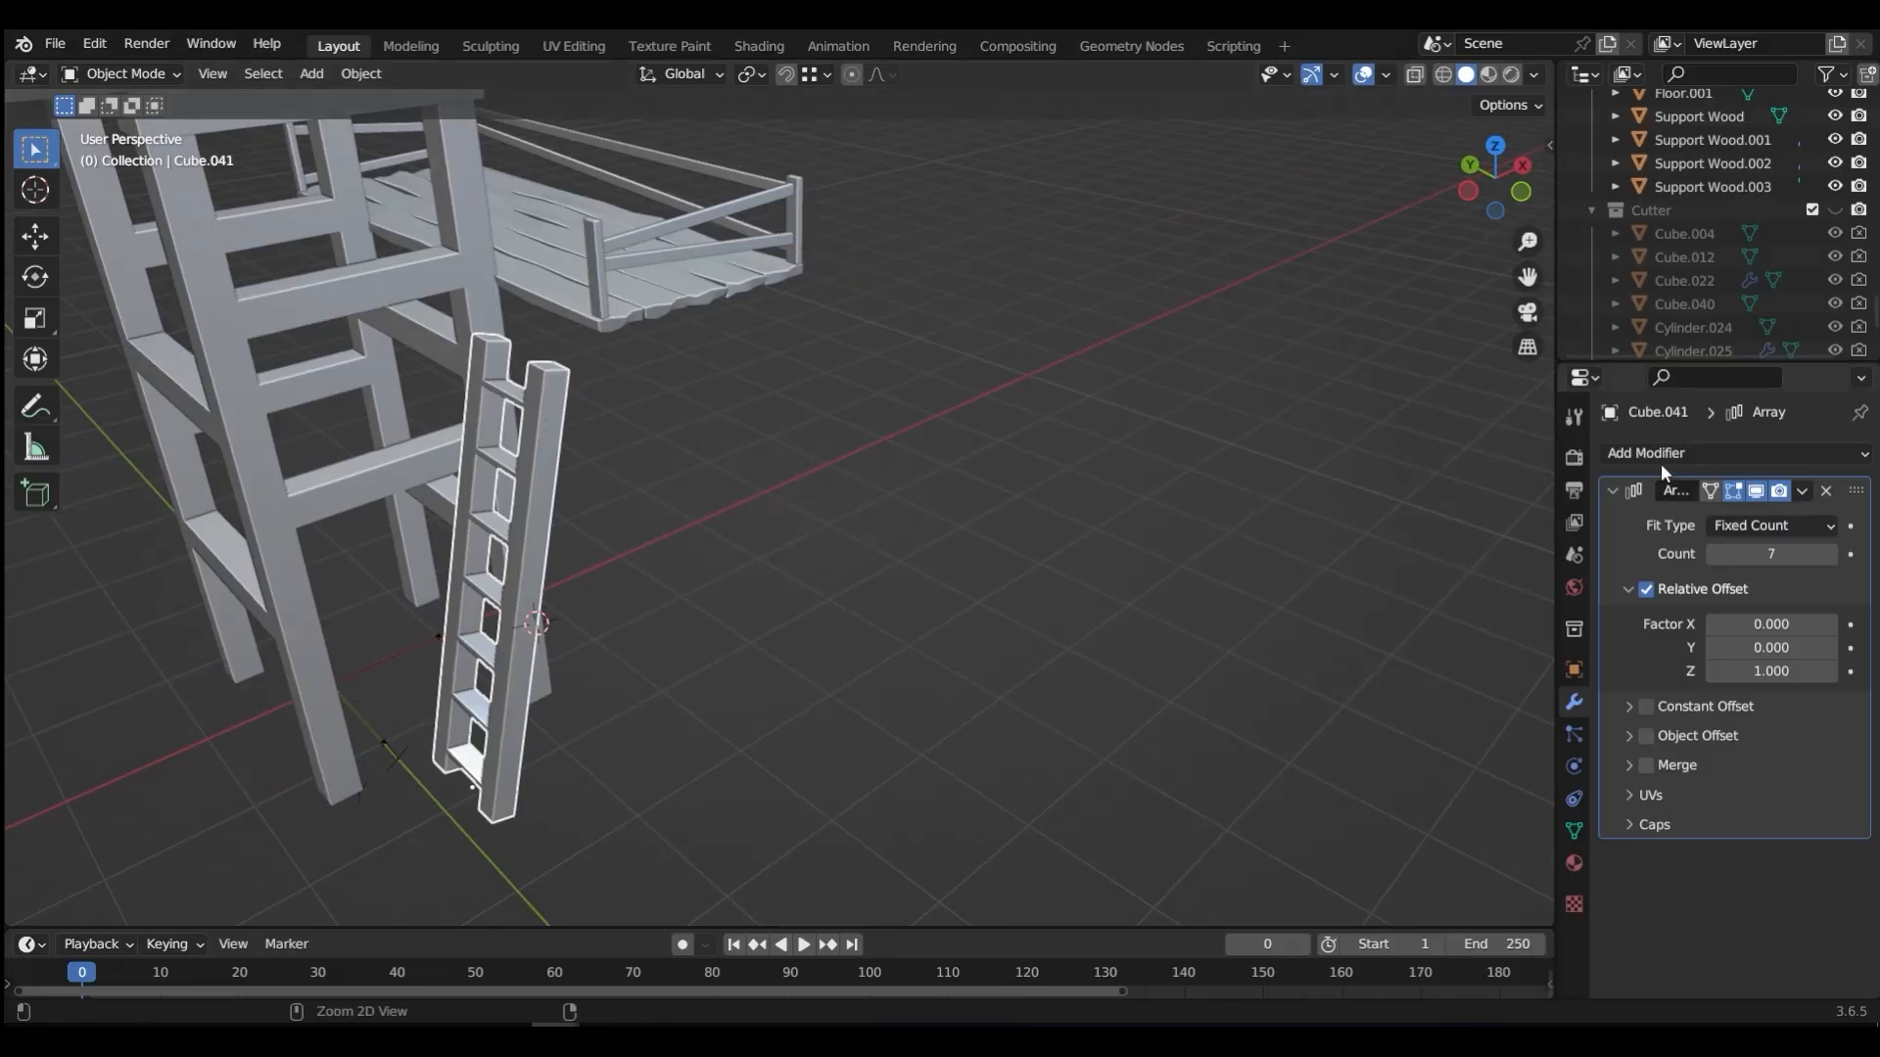
Step: Apply the ladder's Array modifier and raise the top faces of both side rails along local Z to the platform
{"action": "key", "text": "ctrl+a"}
{"action": "key", "text": "ctrl+Tab"}
{"action": "left_click", "coordinate": [717, 378]}
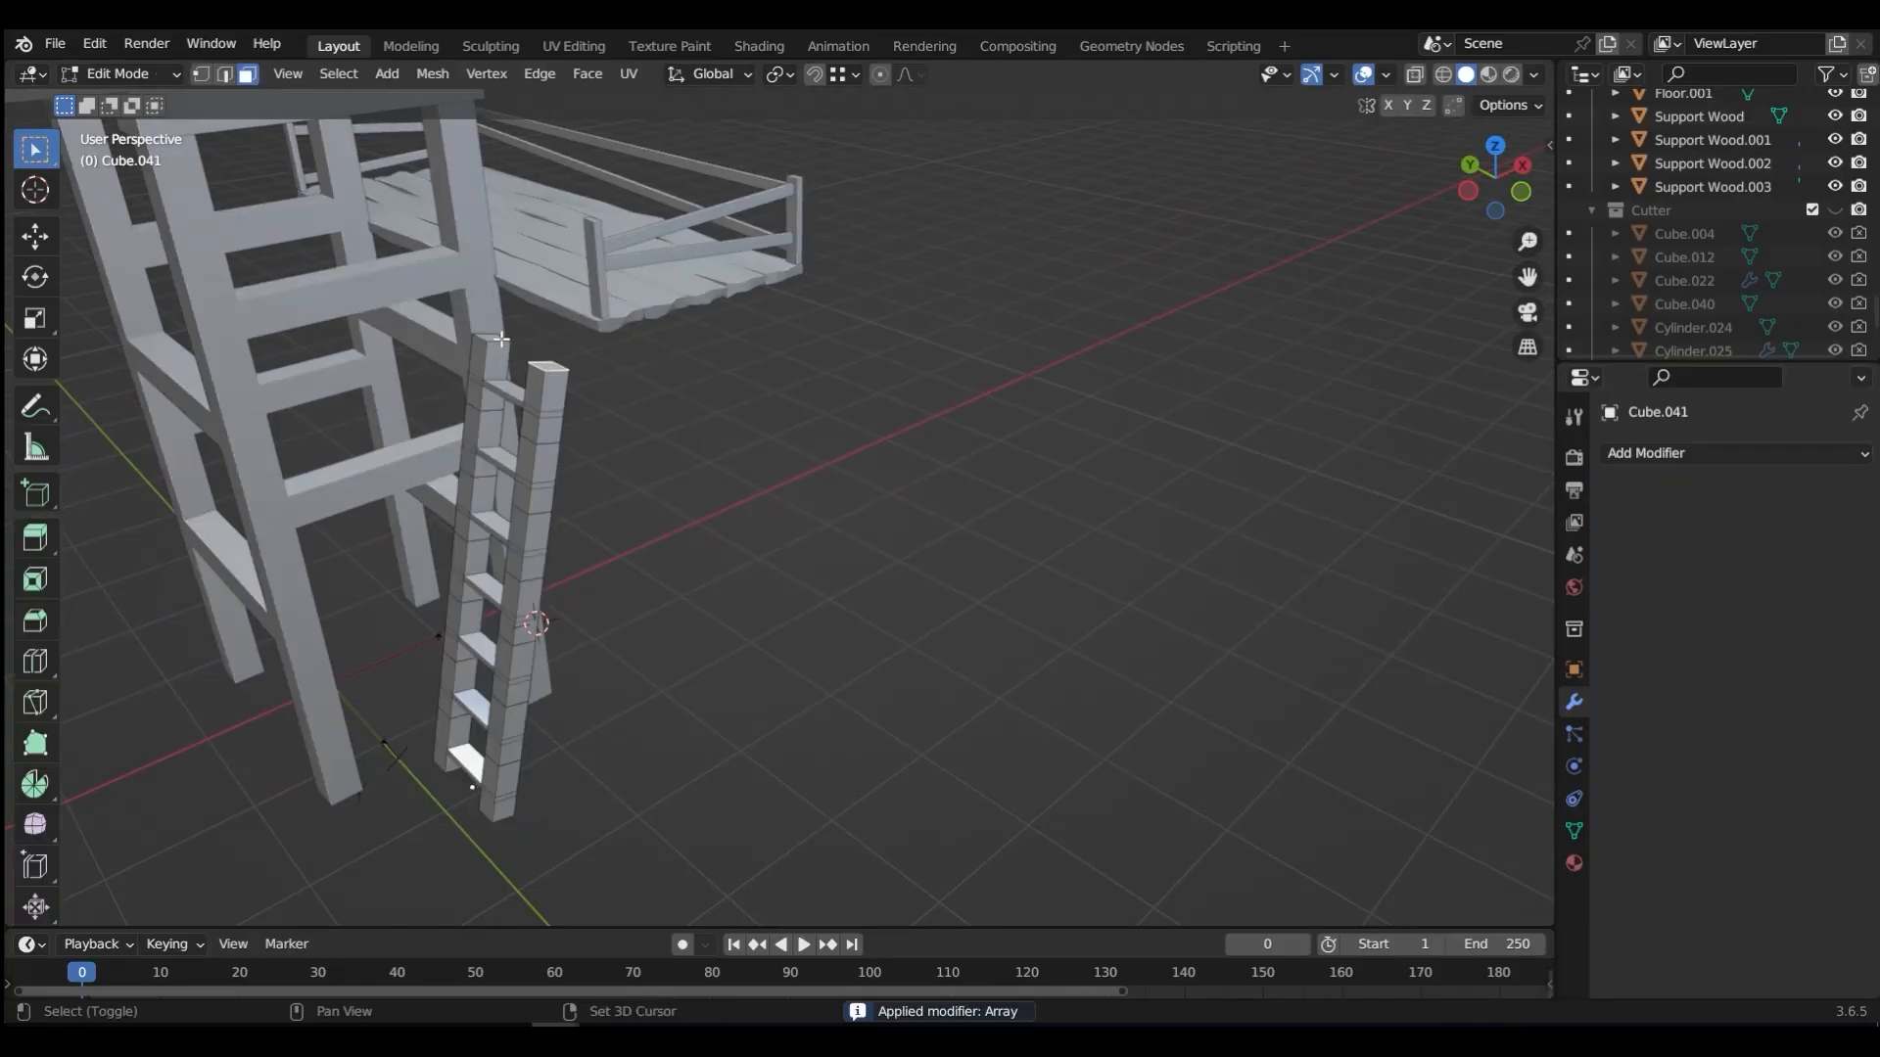
{"action": "key", "text": "g"}
{"action": "key", "text": "z"}
{"action": "key", "text": "z"}
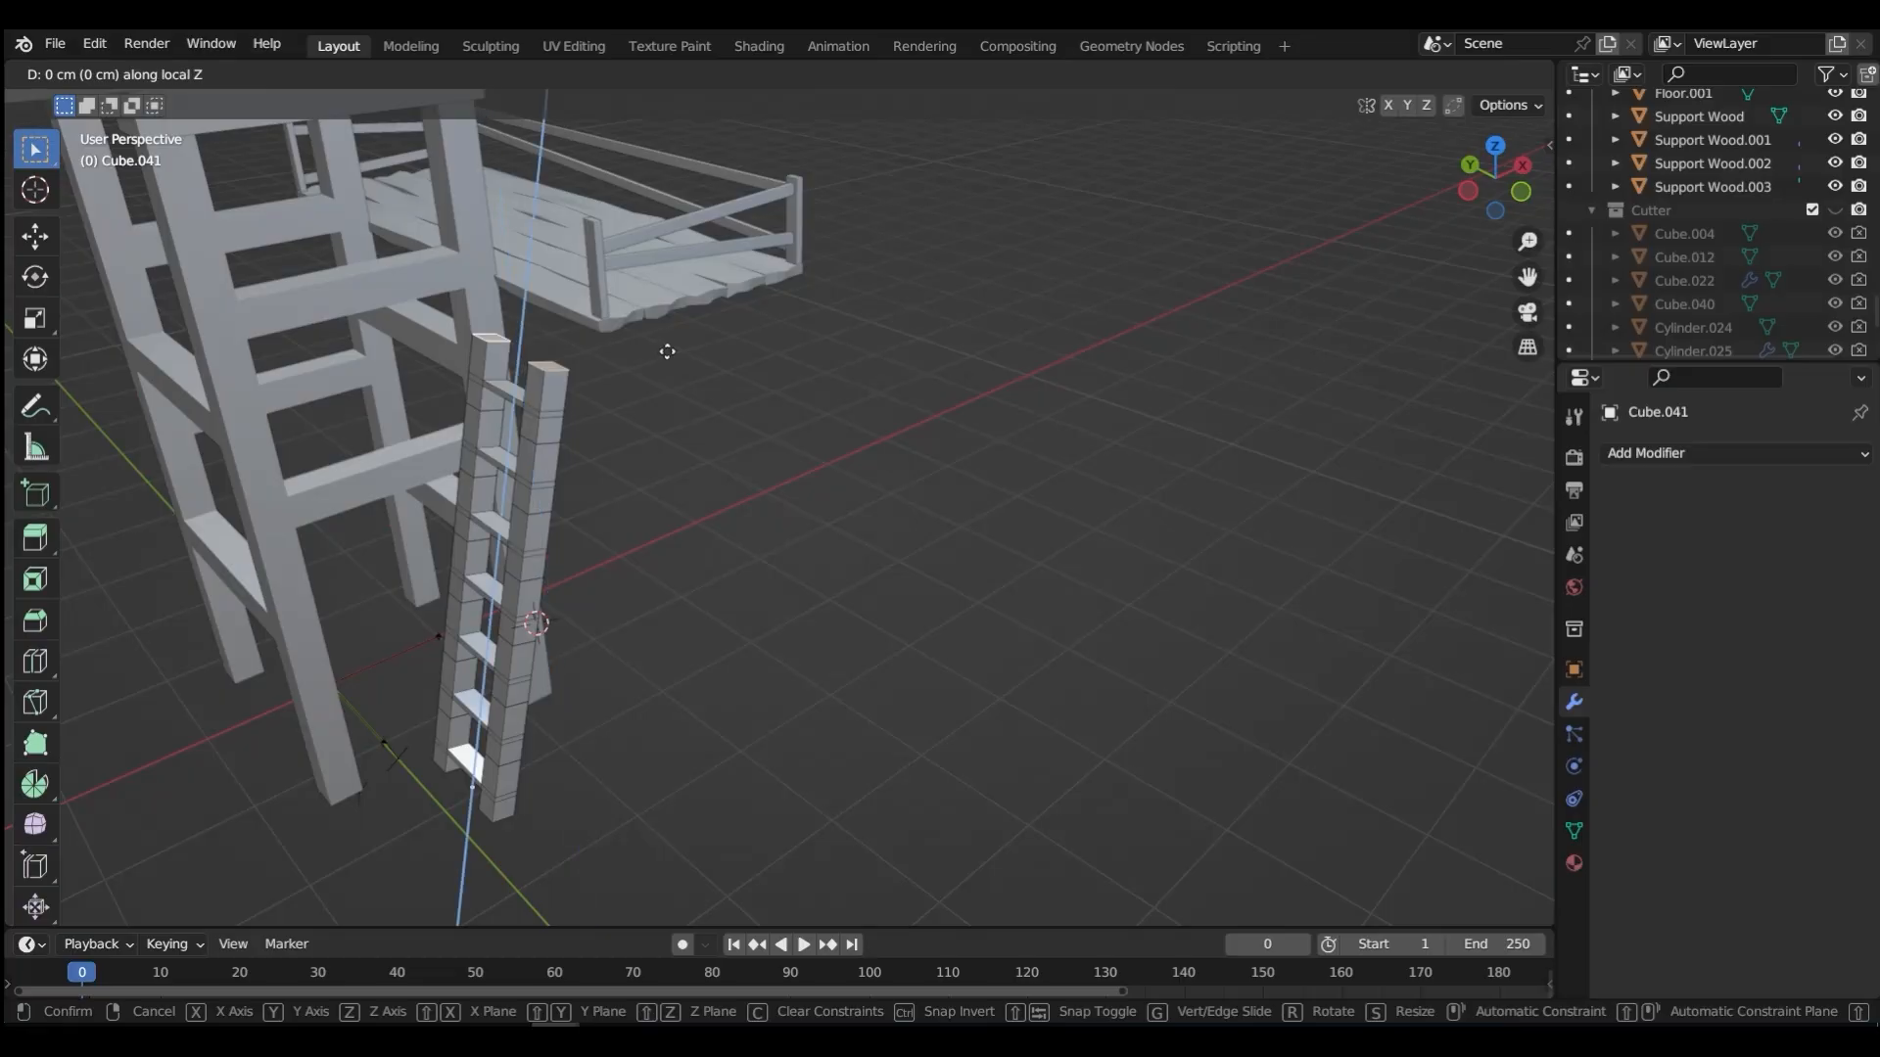
{"action": "left_click", "coordinate": [673, 281]}
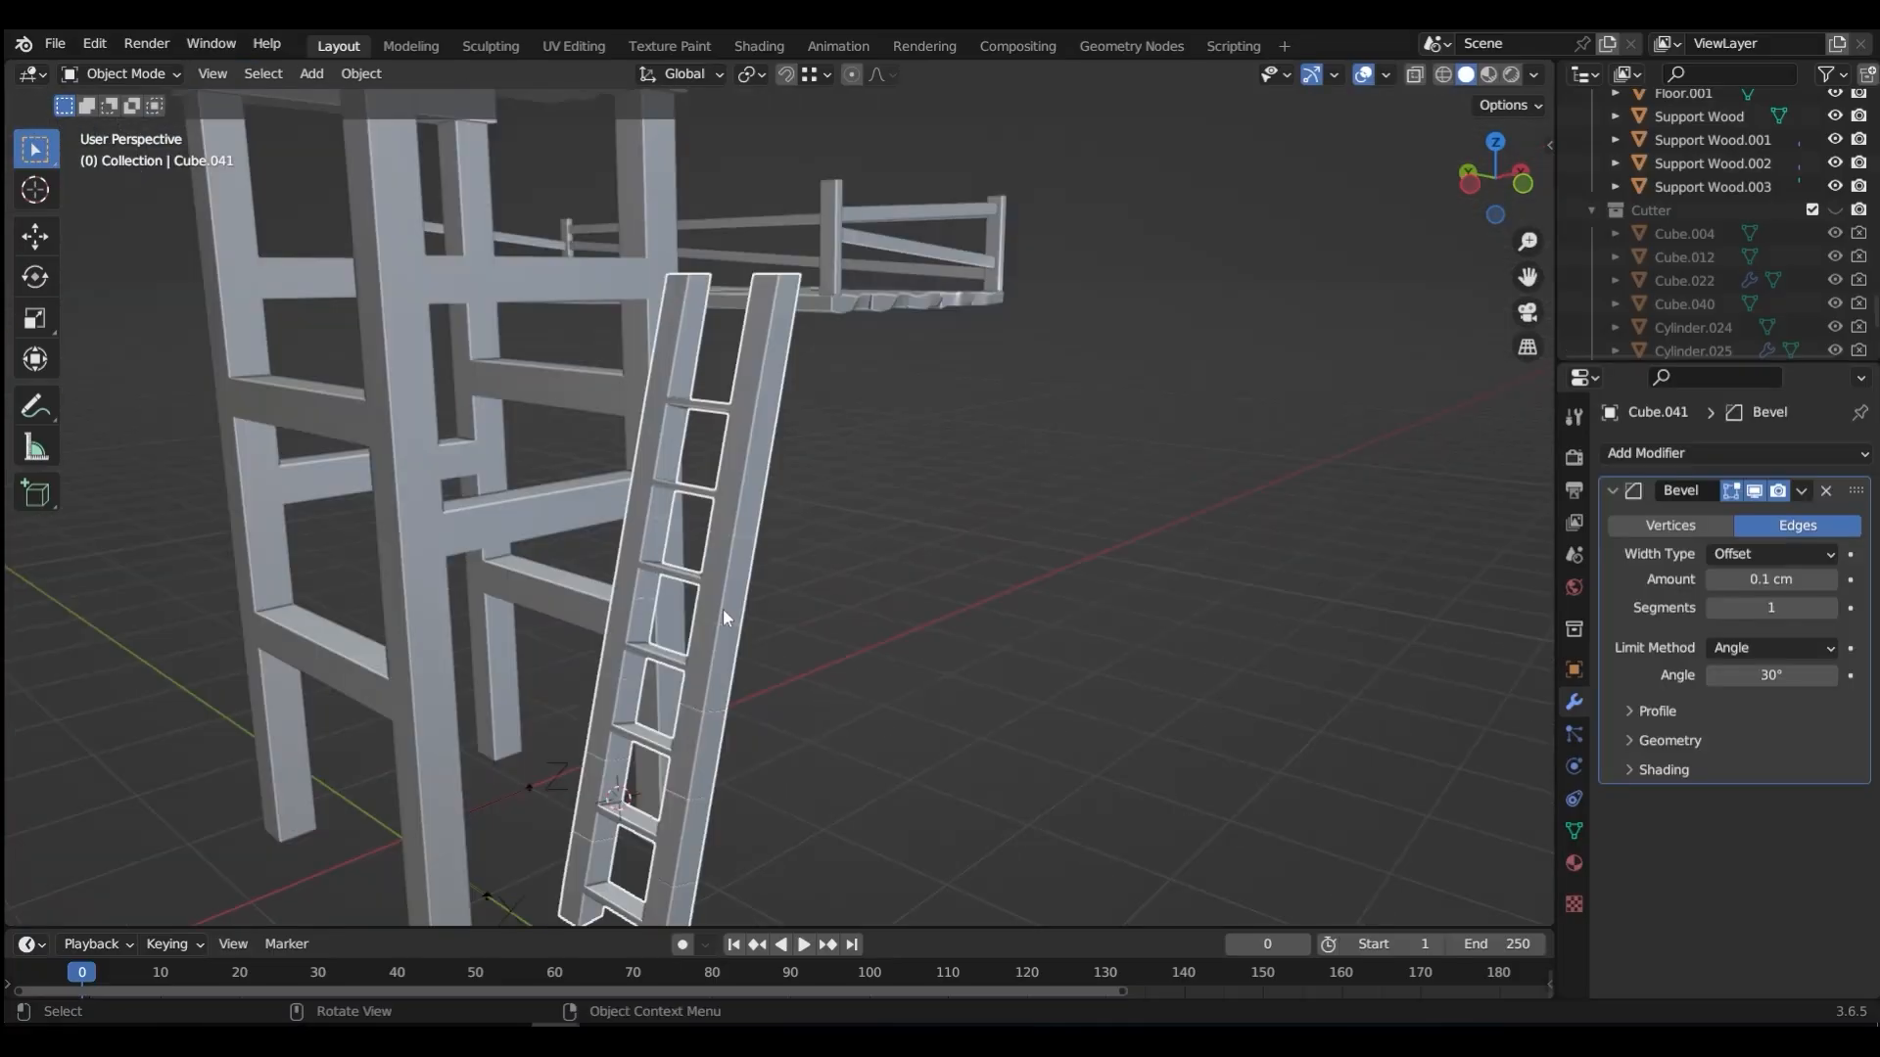
Step: Turn off the ladder's Bevel modifier in the viewport and isolate the ladder in local view
{"action": "scroll", "coordinate": [723, 608], "scroll_direction": "up", "scroll_amount": 3}
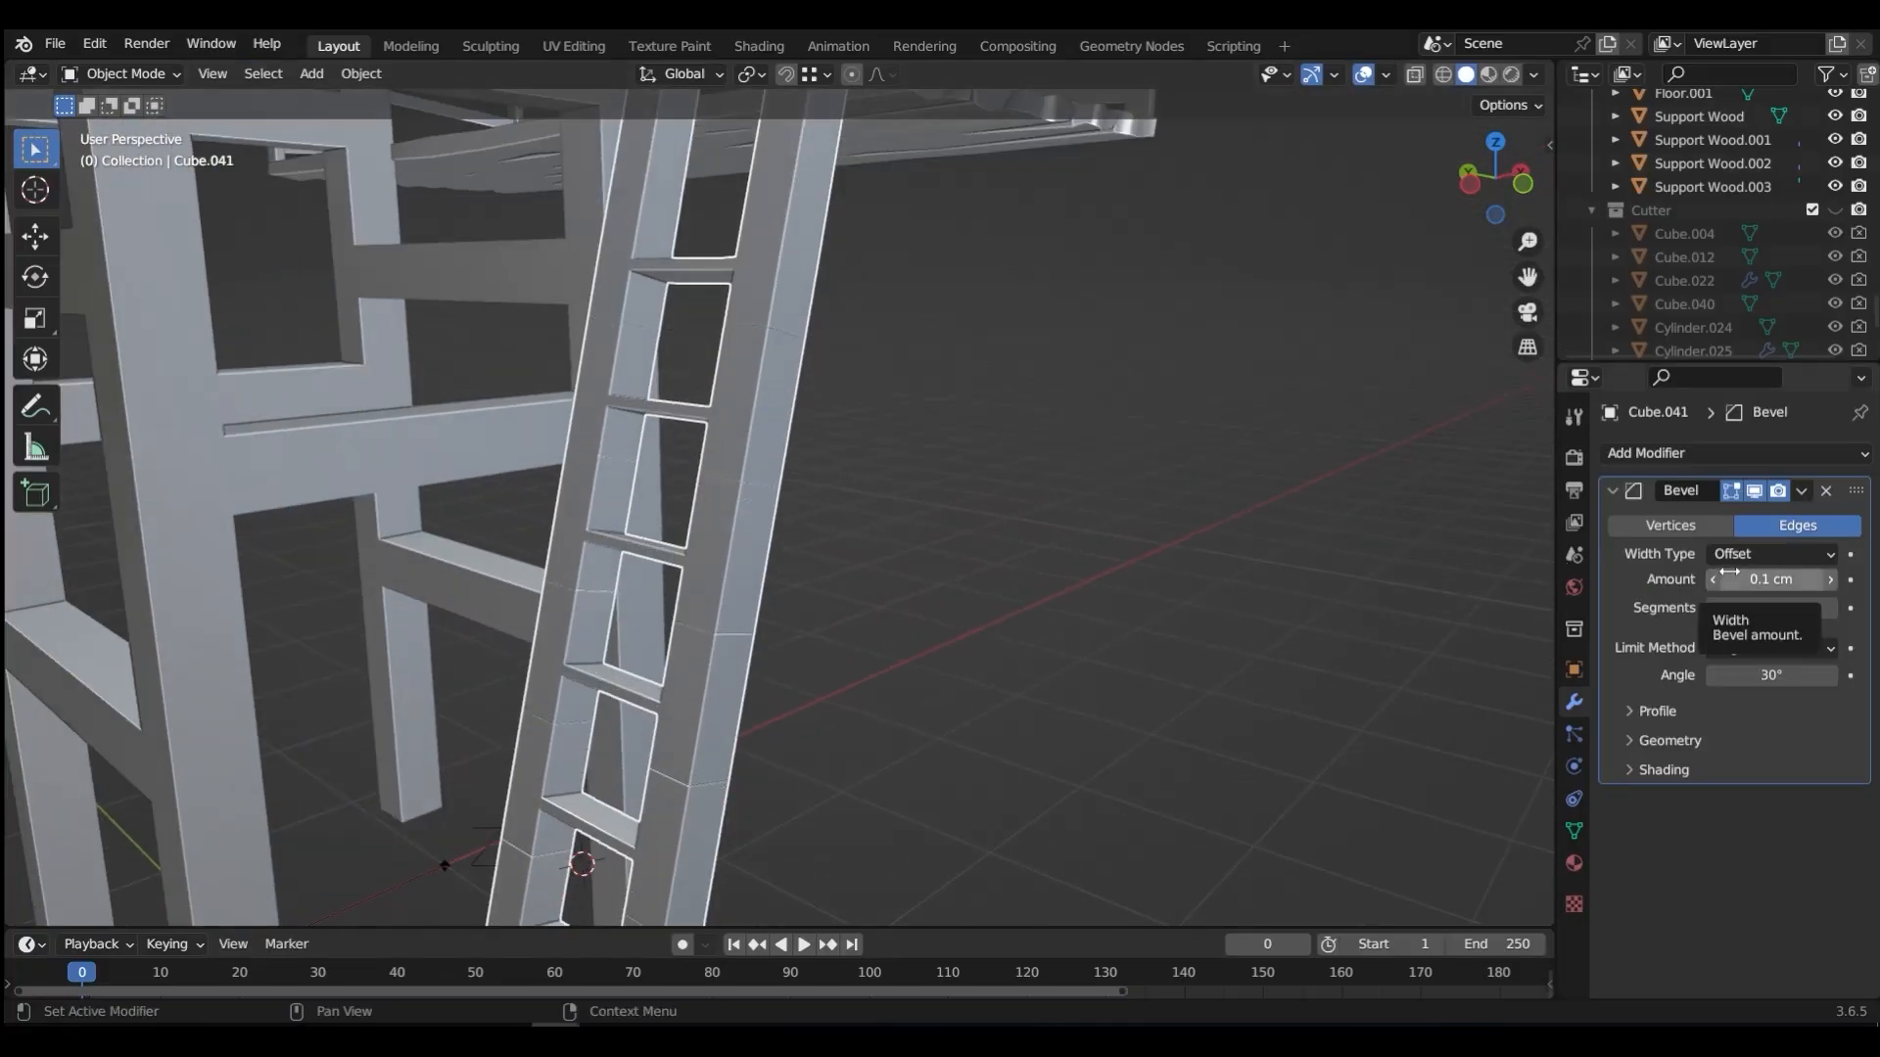
{"action": "left_click", "coordinate": [1755, 491]}
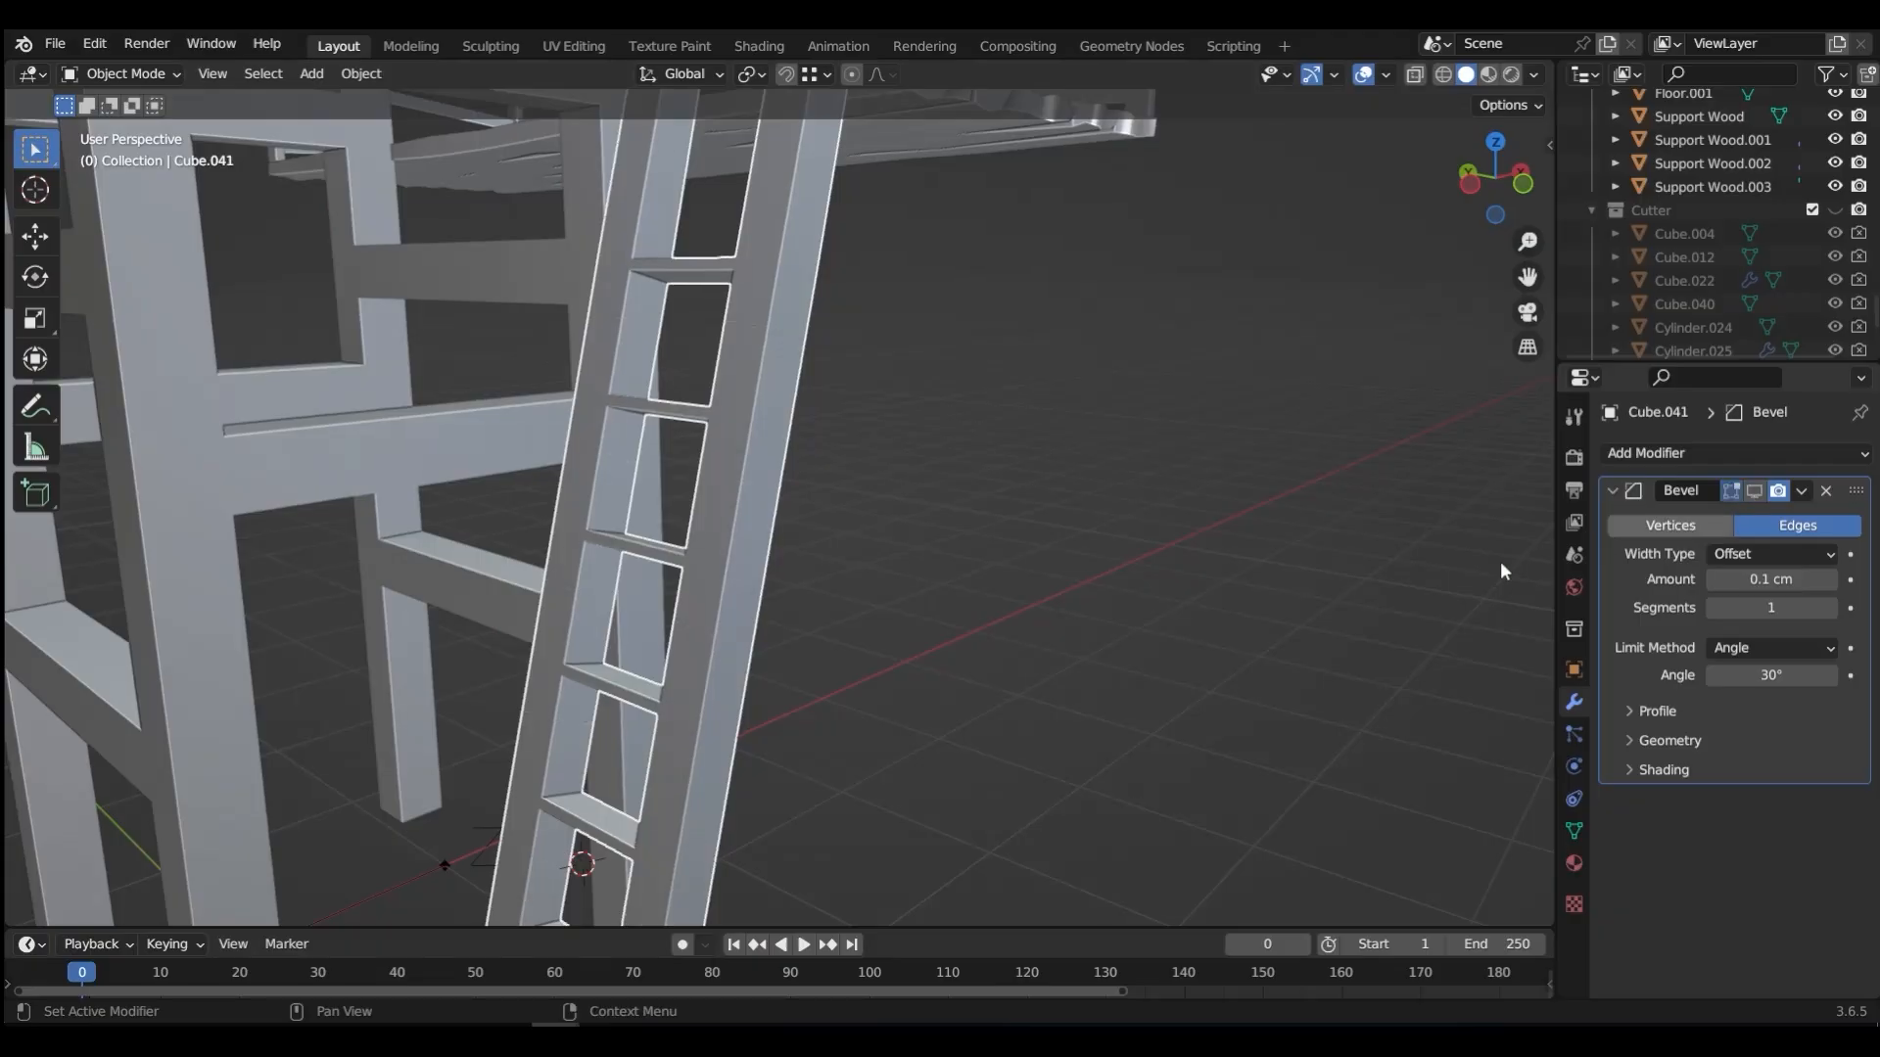
{"action": "key", "text": "KP_Divide"}
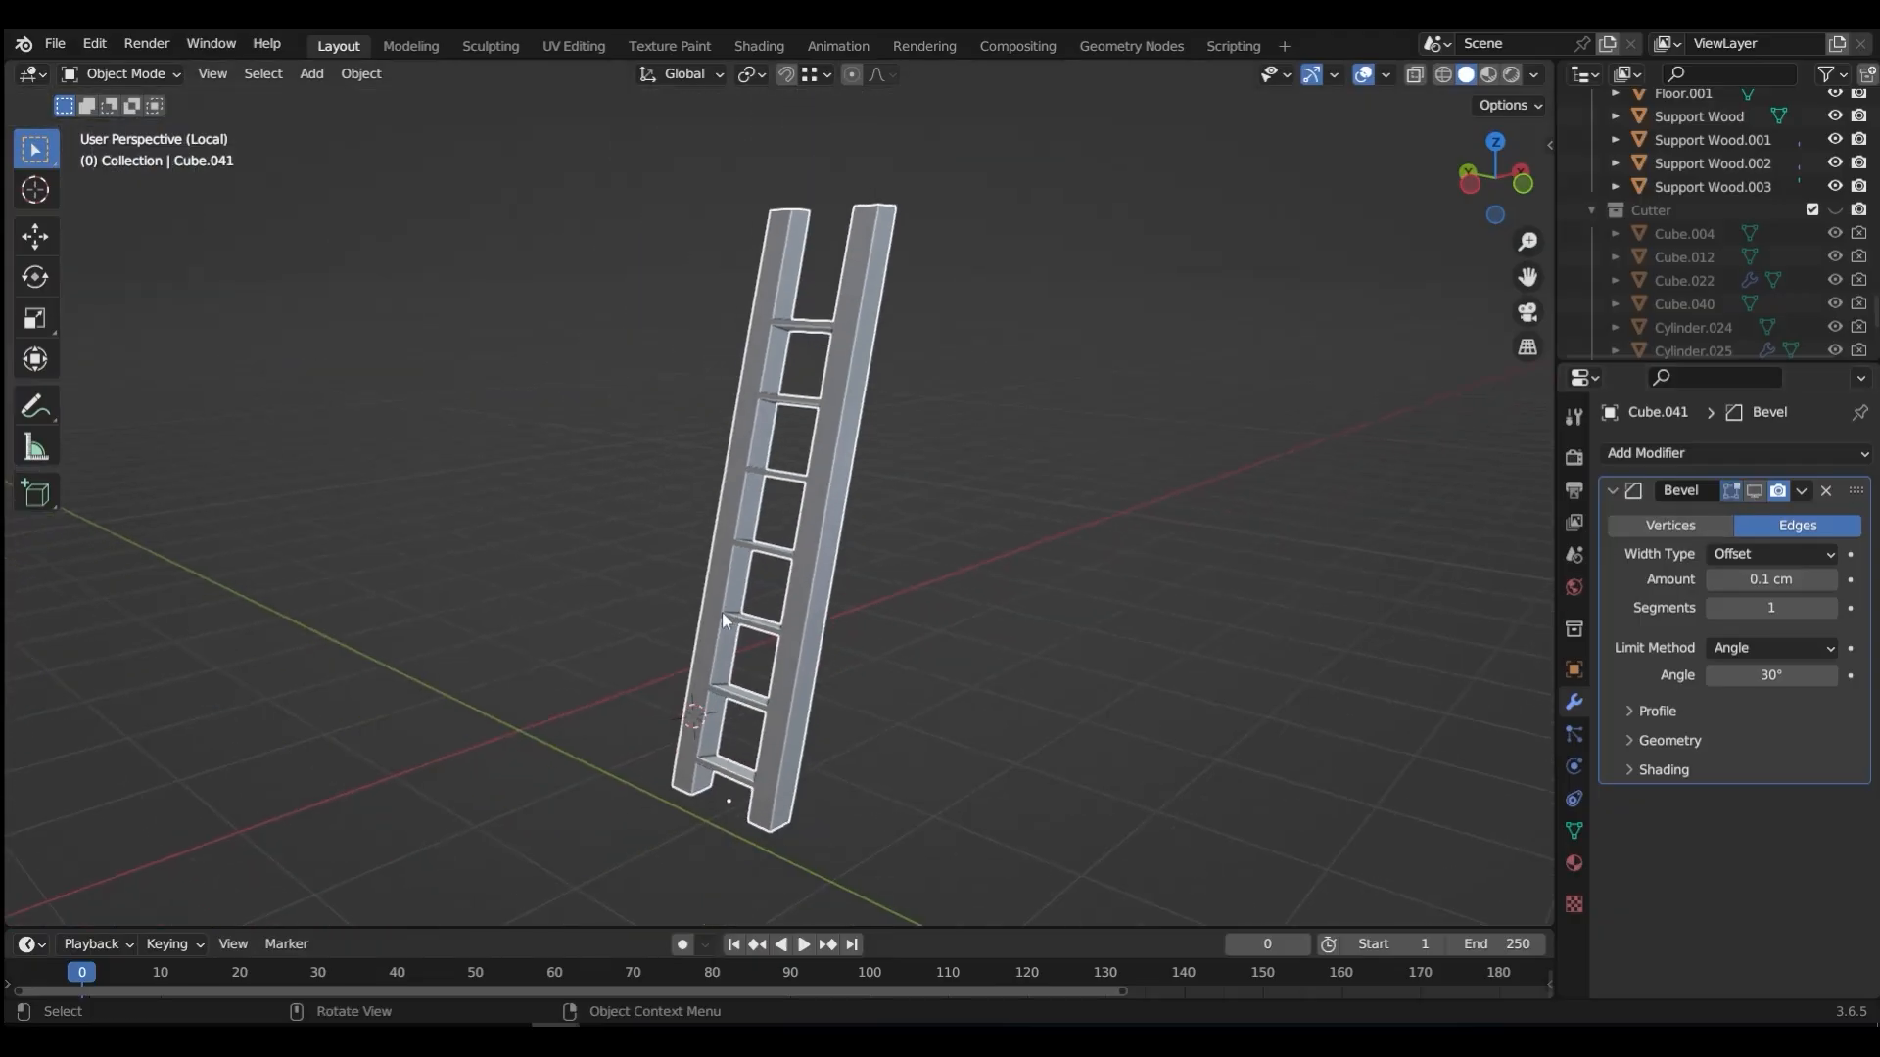
Step: Merge all of the ladder's vertices by distance at 0.01 cm, and turn the Bevel's viewport display back on in Object Mode
{"action": "key", "text": "ctrl+Tab"}
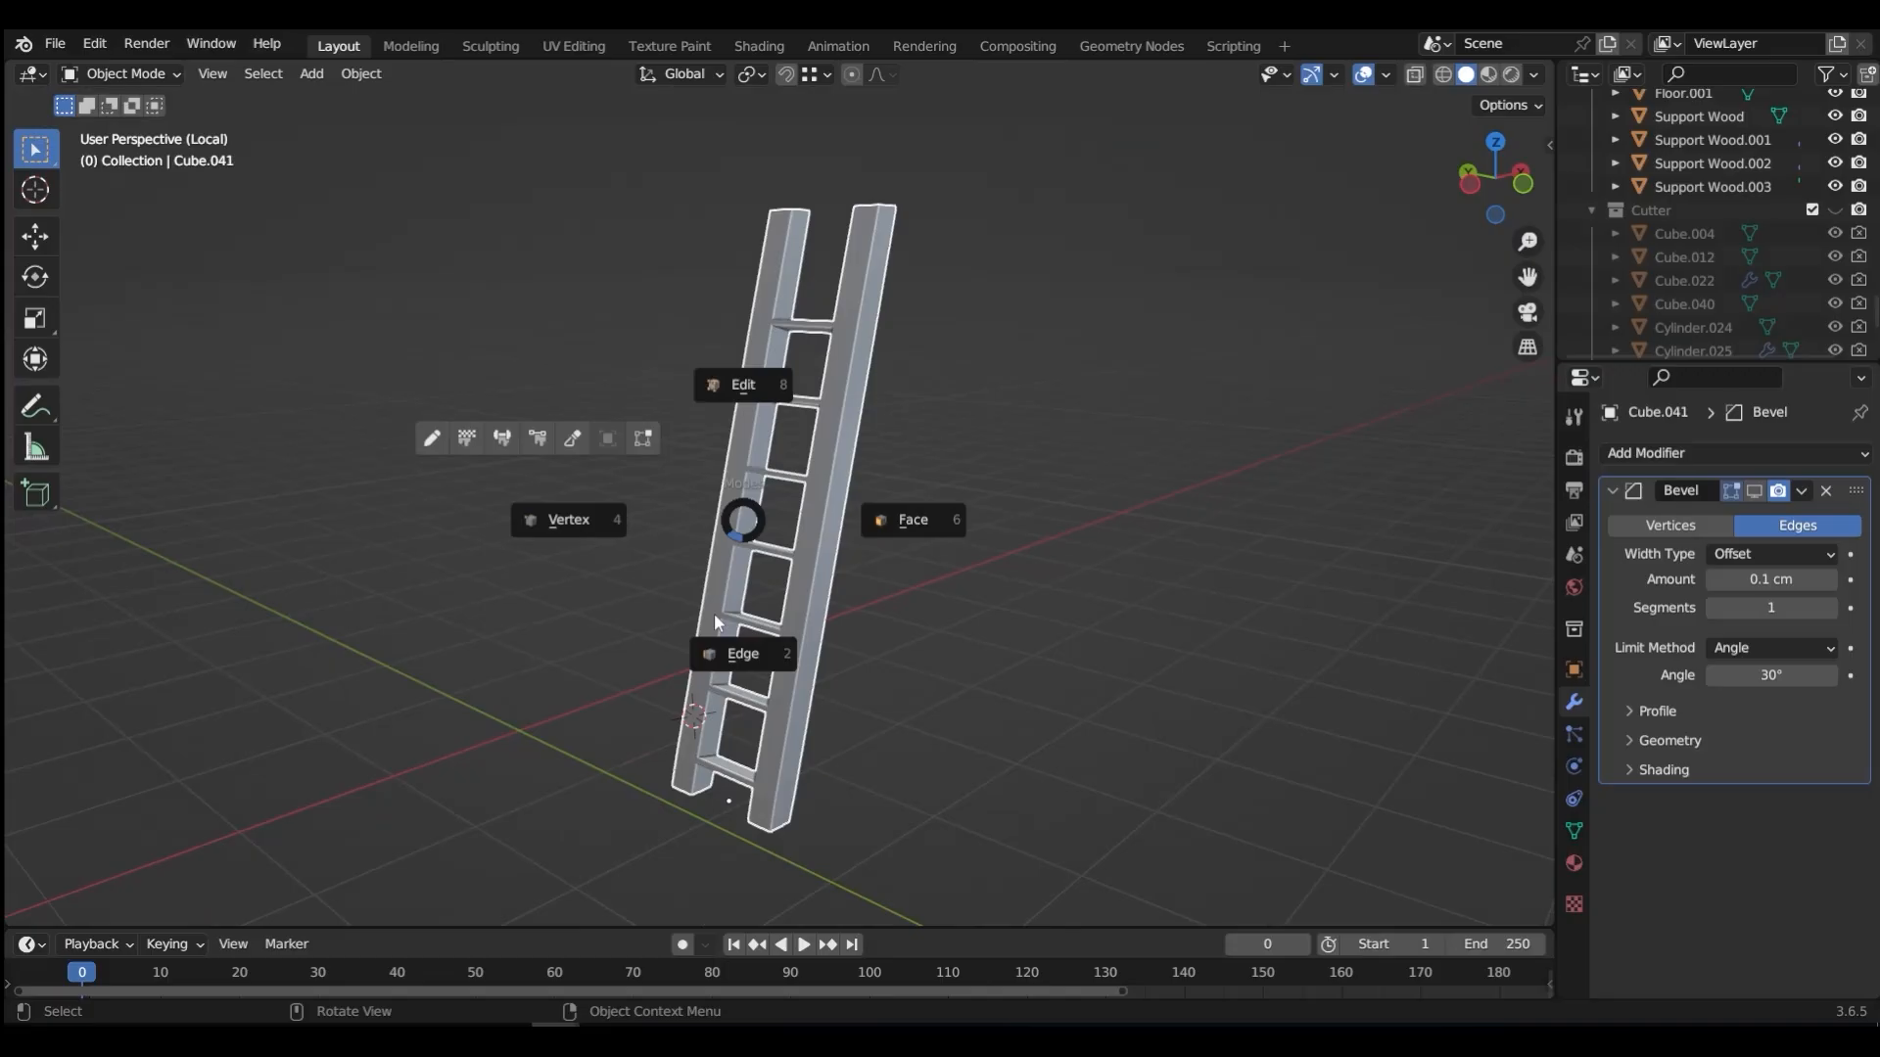
{"action": "left_click", "coordinate": [534, 498]}
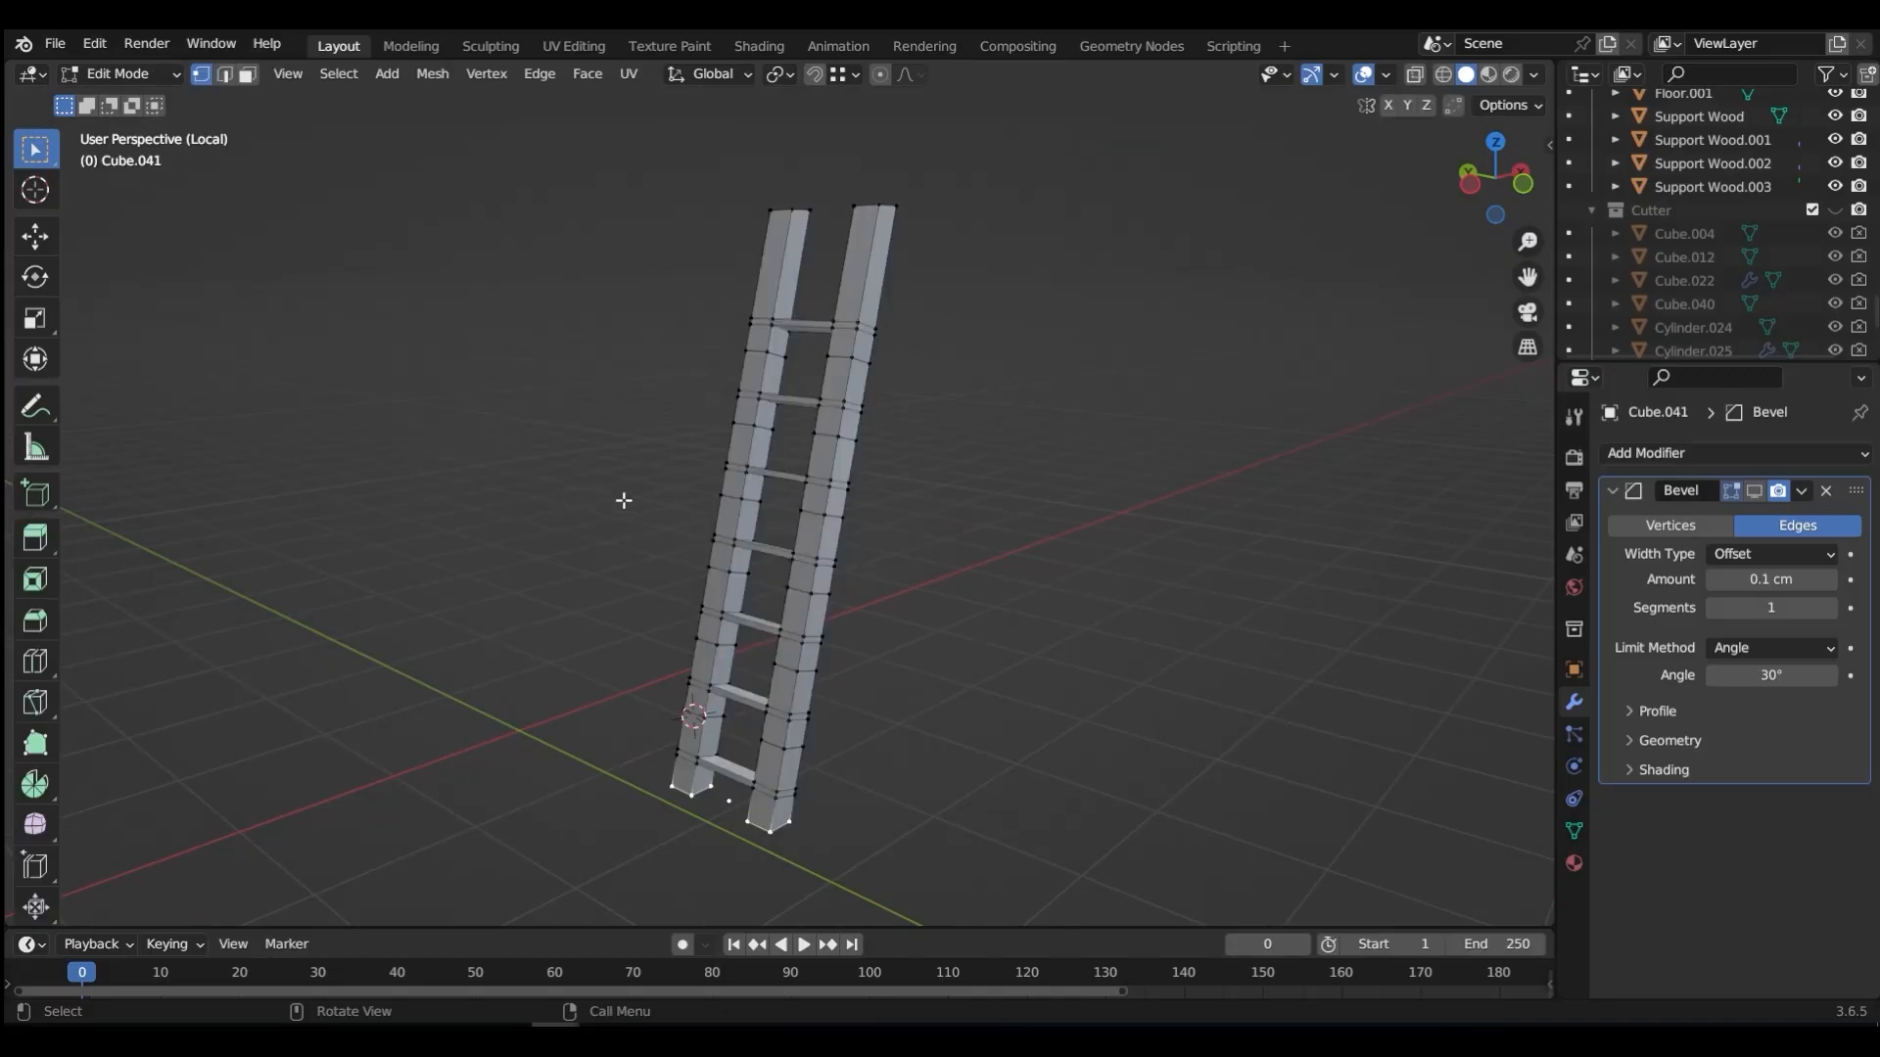
{"action": "key", "text": "a"}
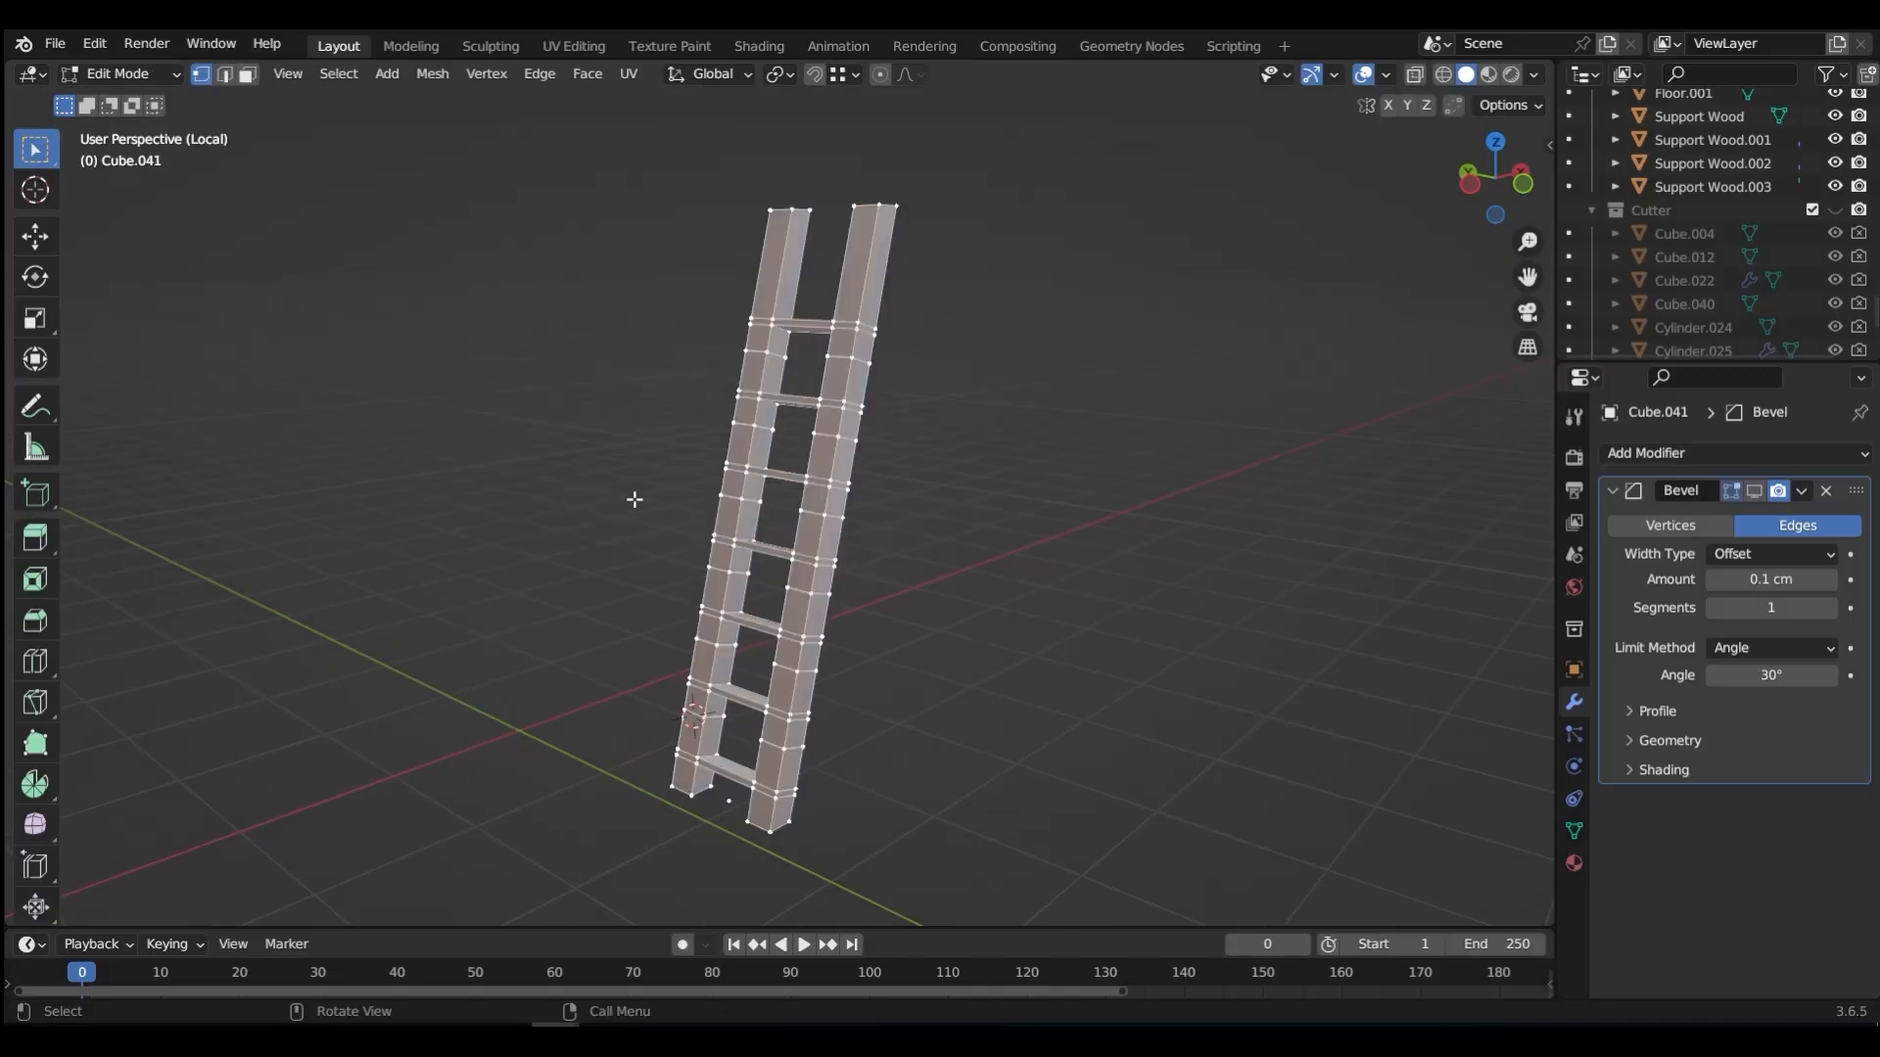
{"action": "key", "text": "m"}
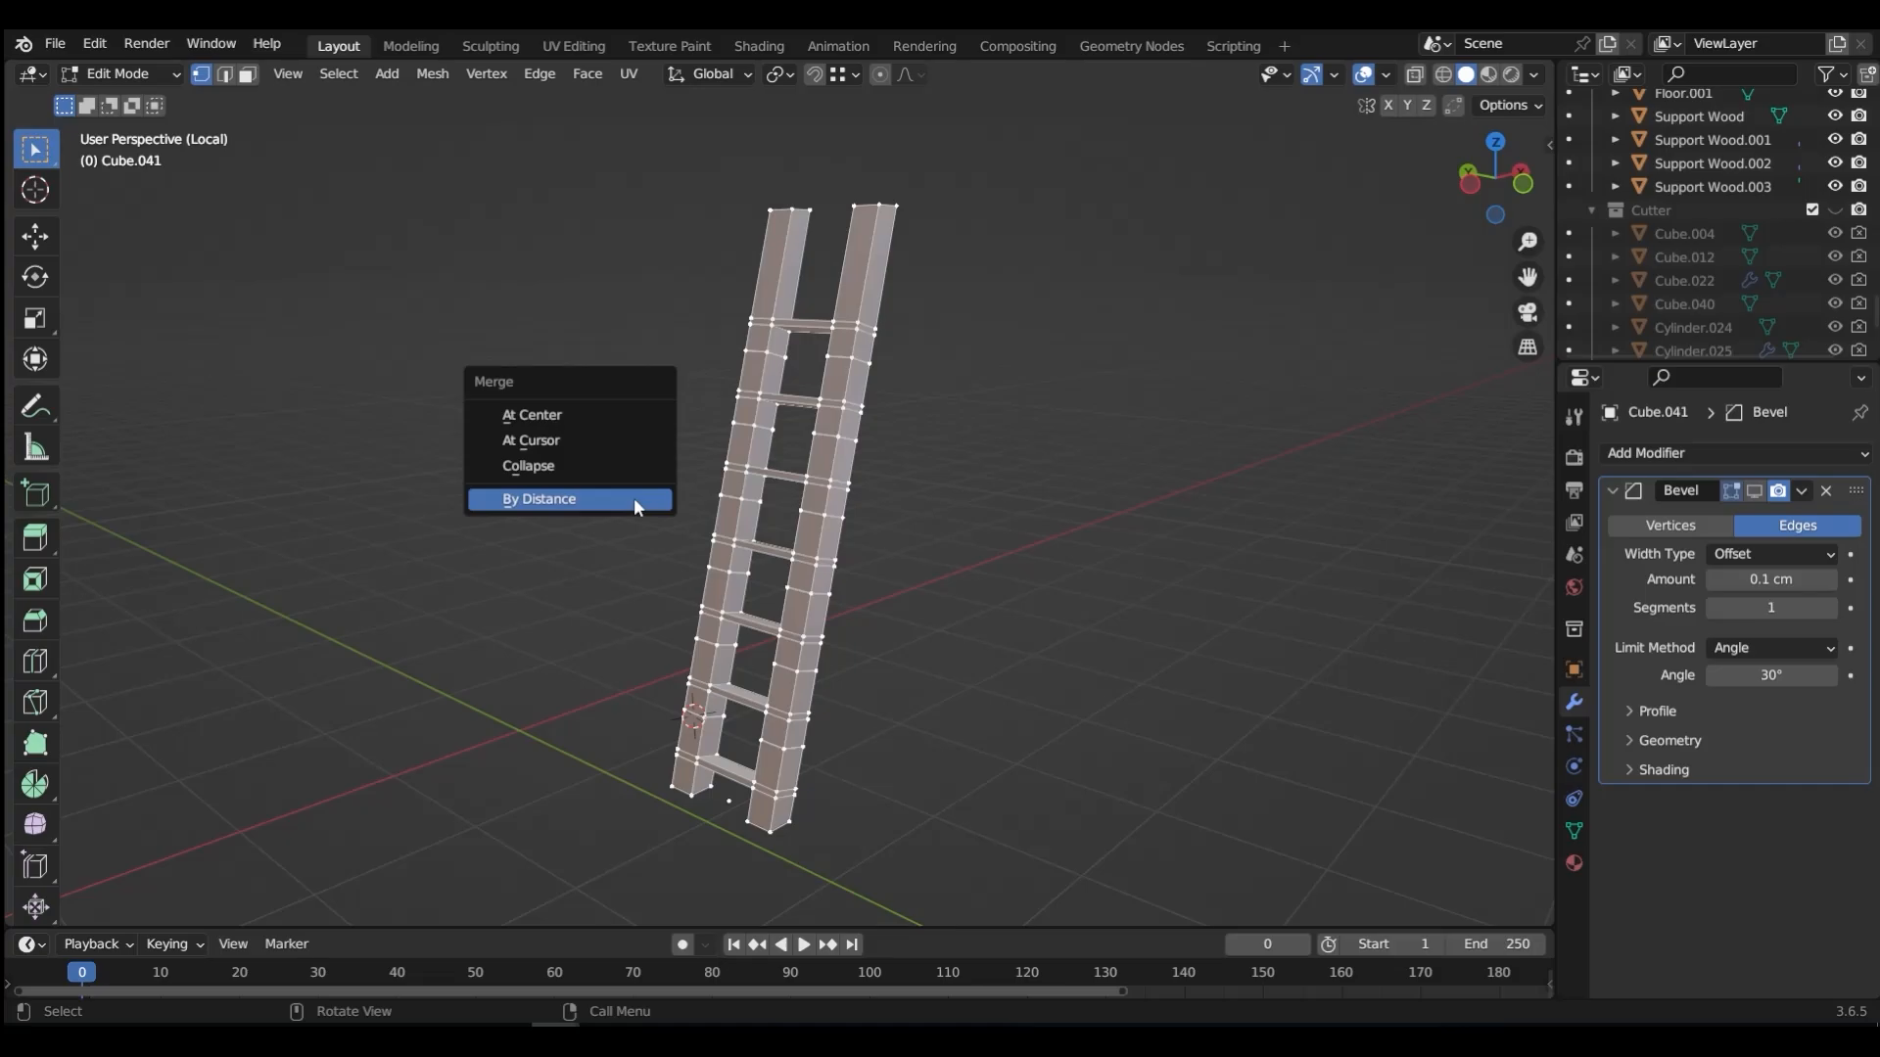
{"action": "left_click", "coordinate": [635, 502]}
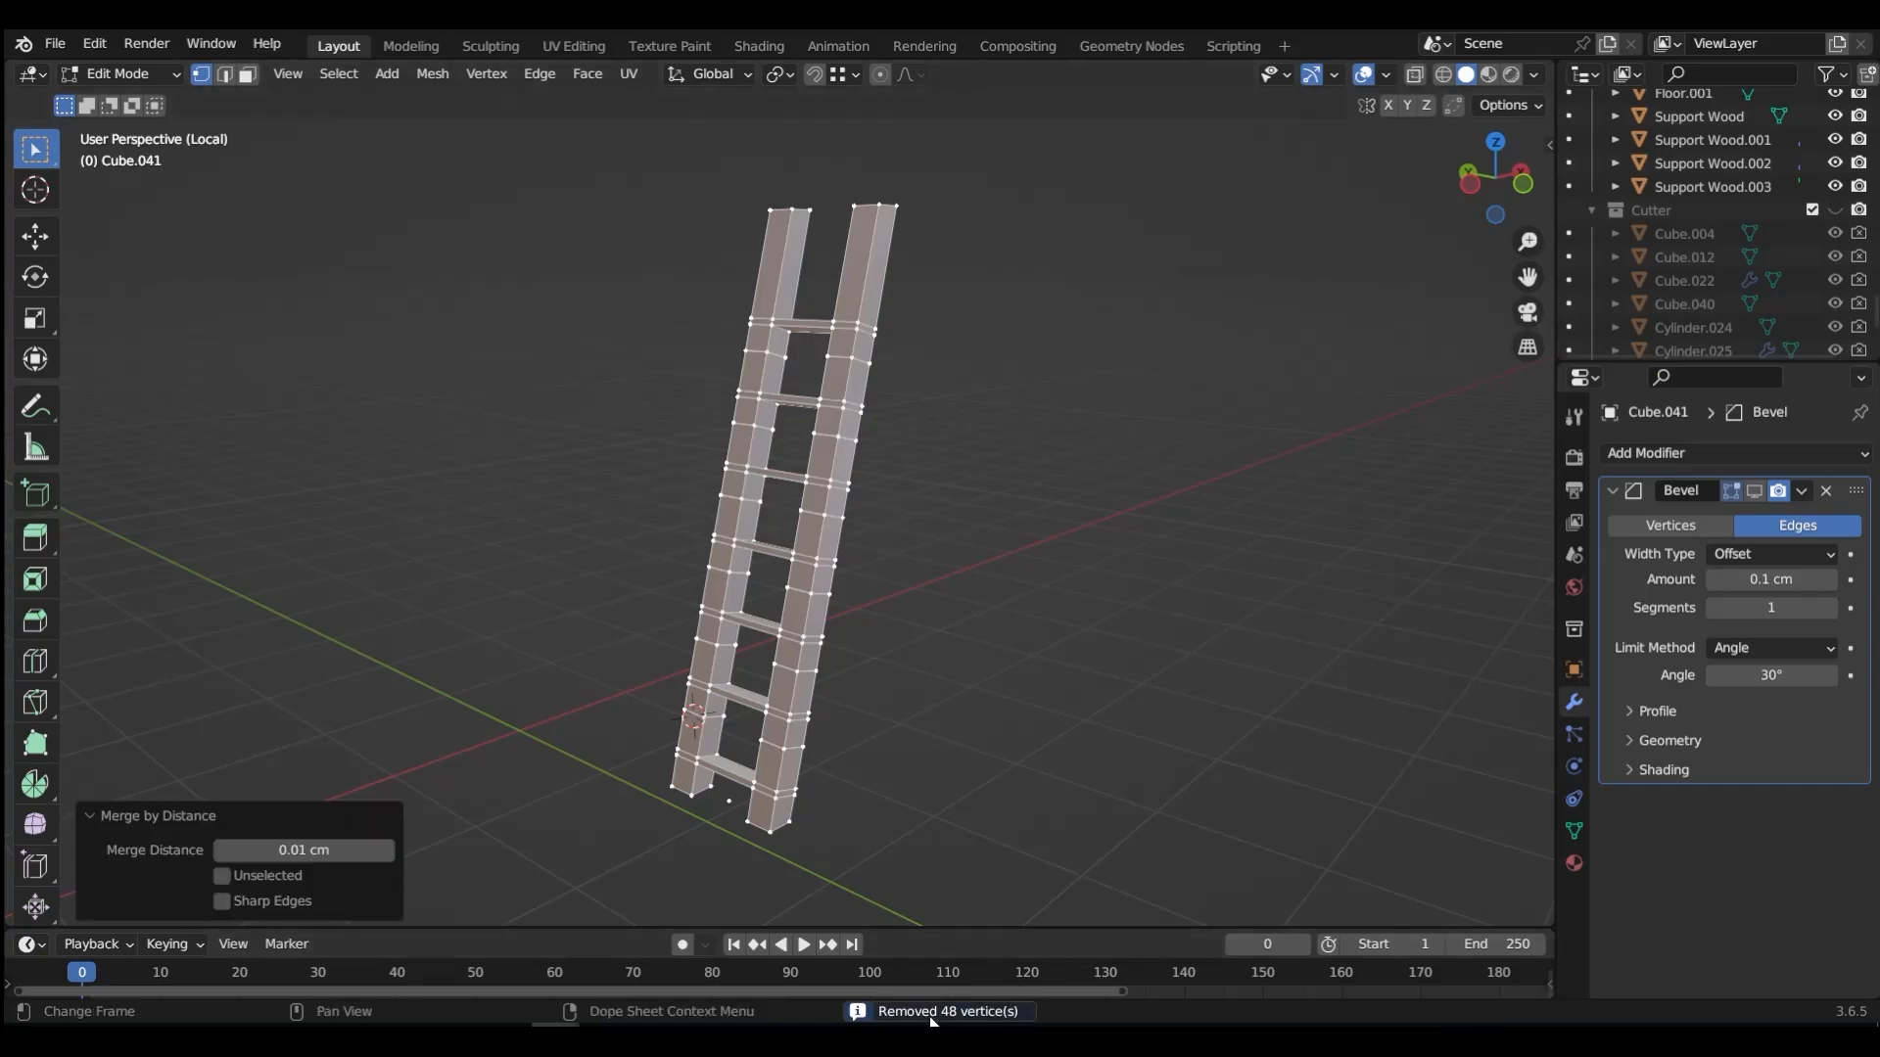
{"action": "key", "text": "Tab"}
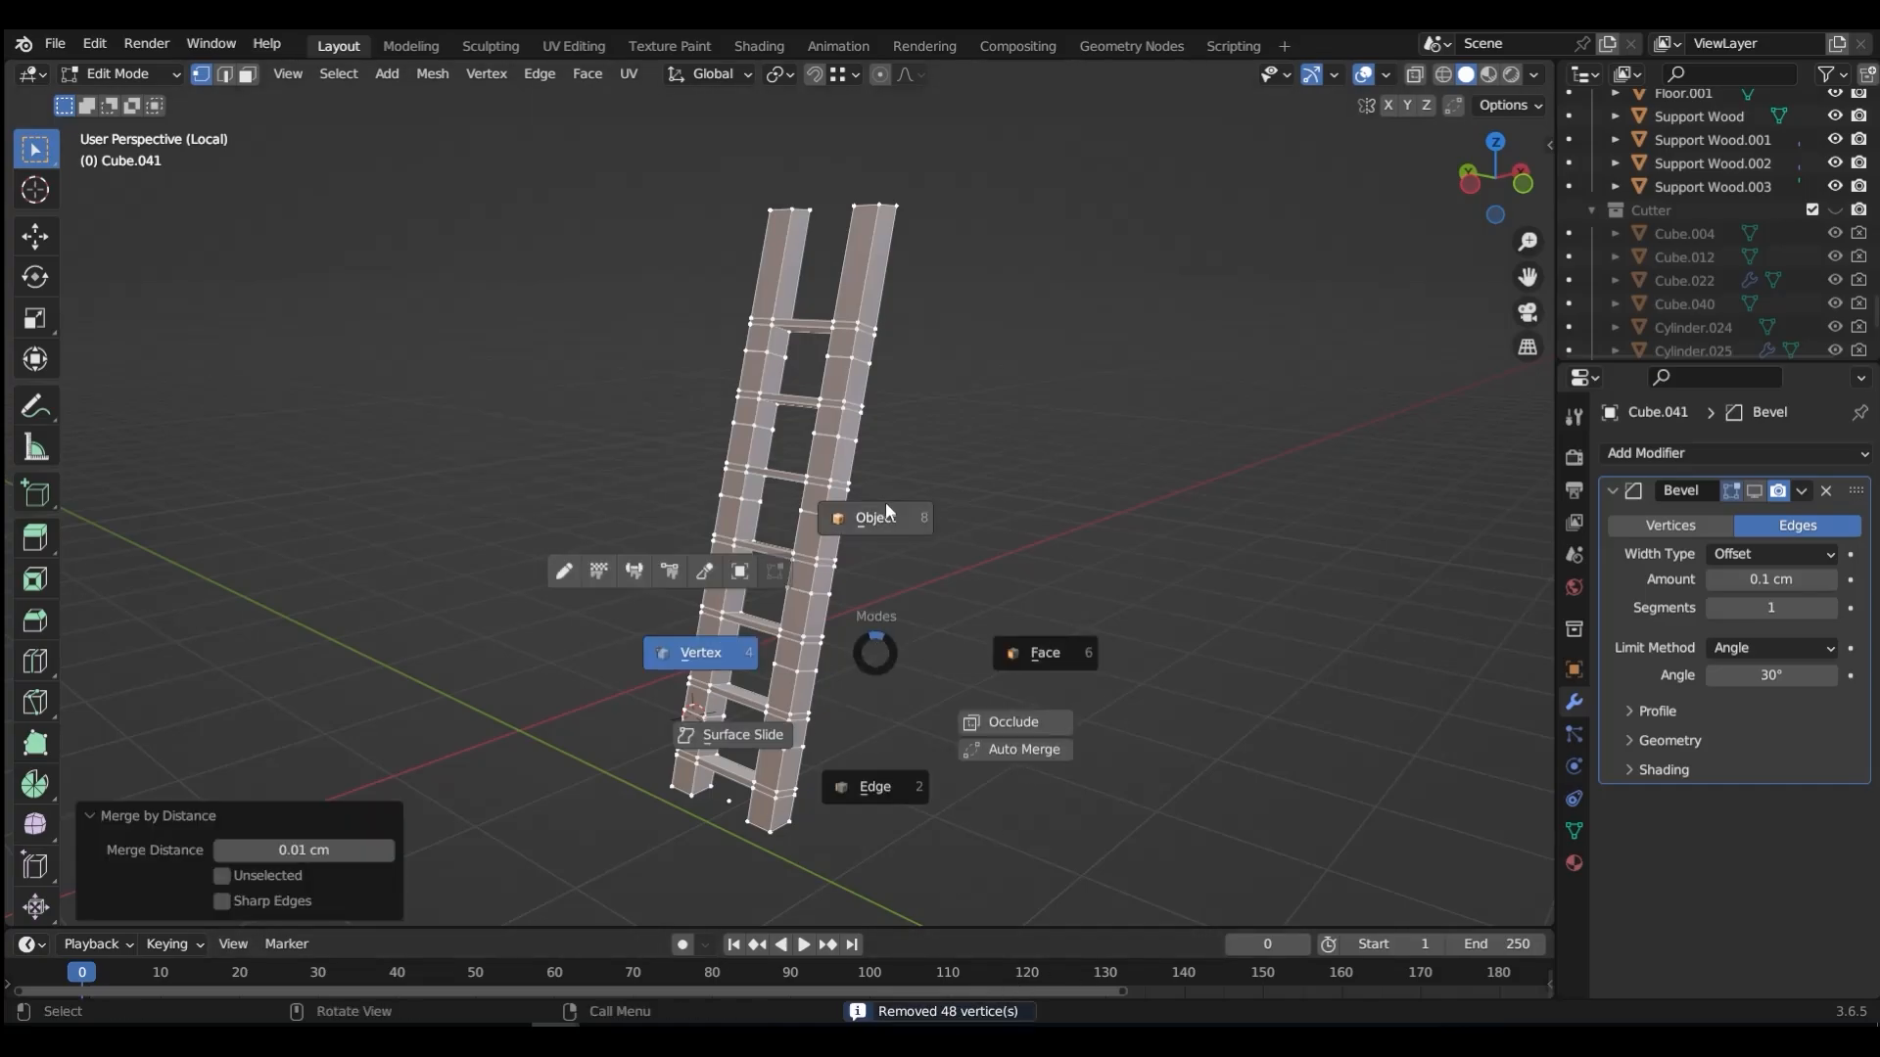
{"action": "left_click", "coordinate": [885, 511]}
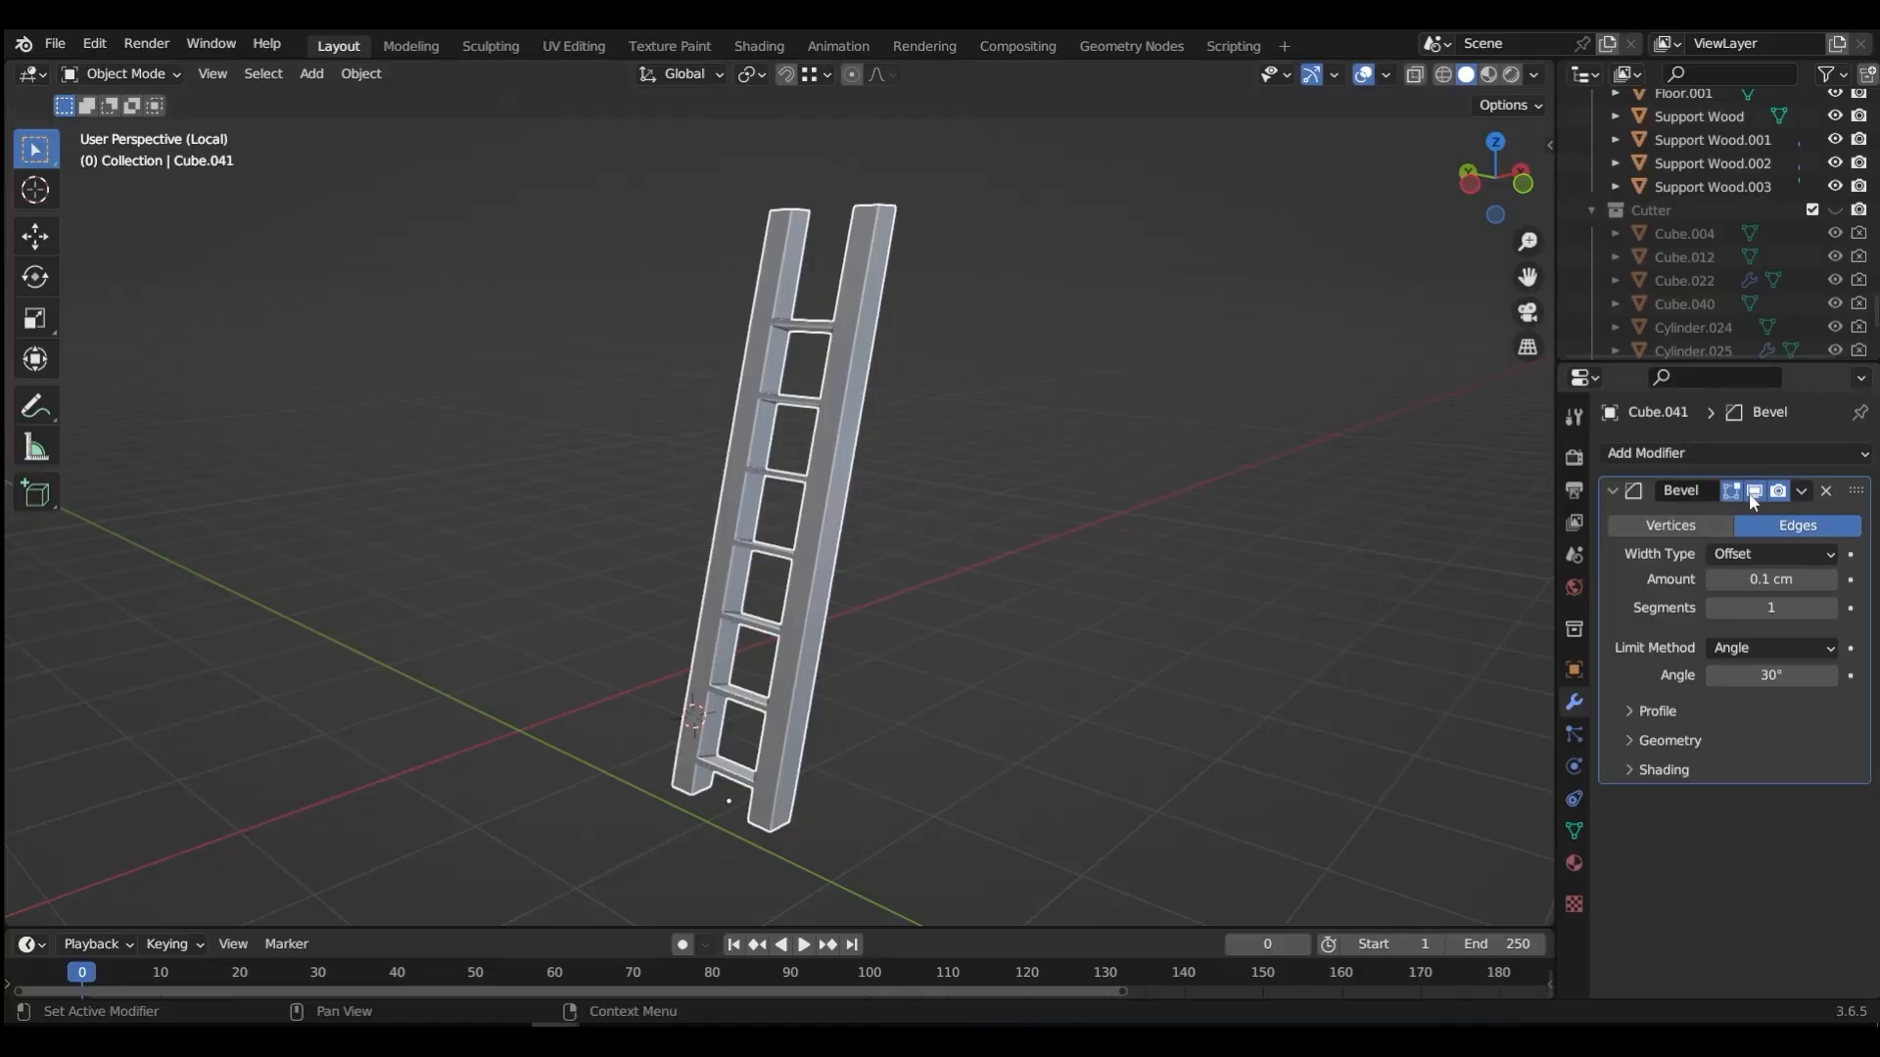
{"action": "scroll", "coordinate": [760, 544], "scroll_direction": "up", "scroll_amount": 4}
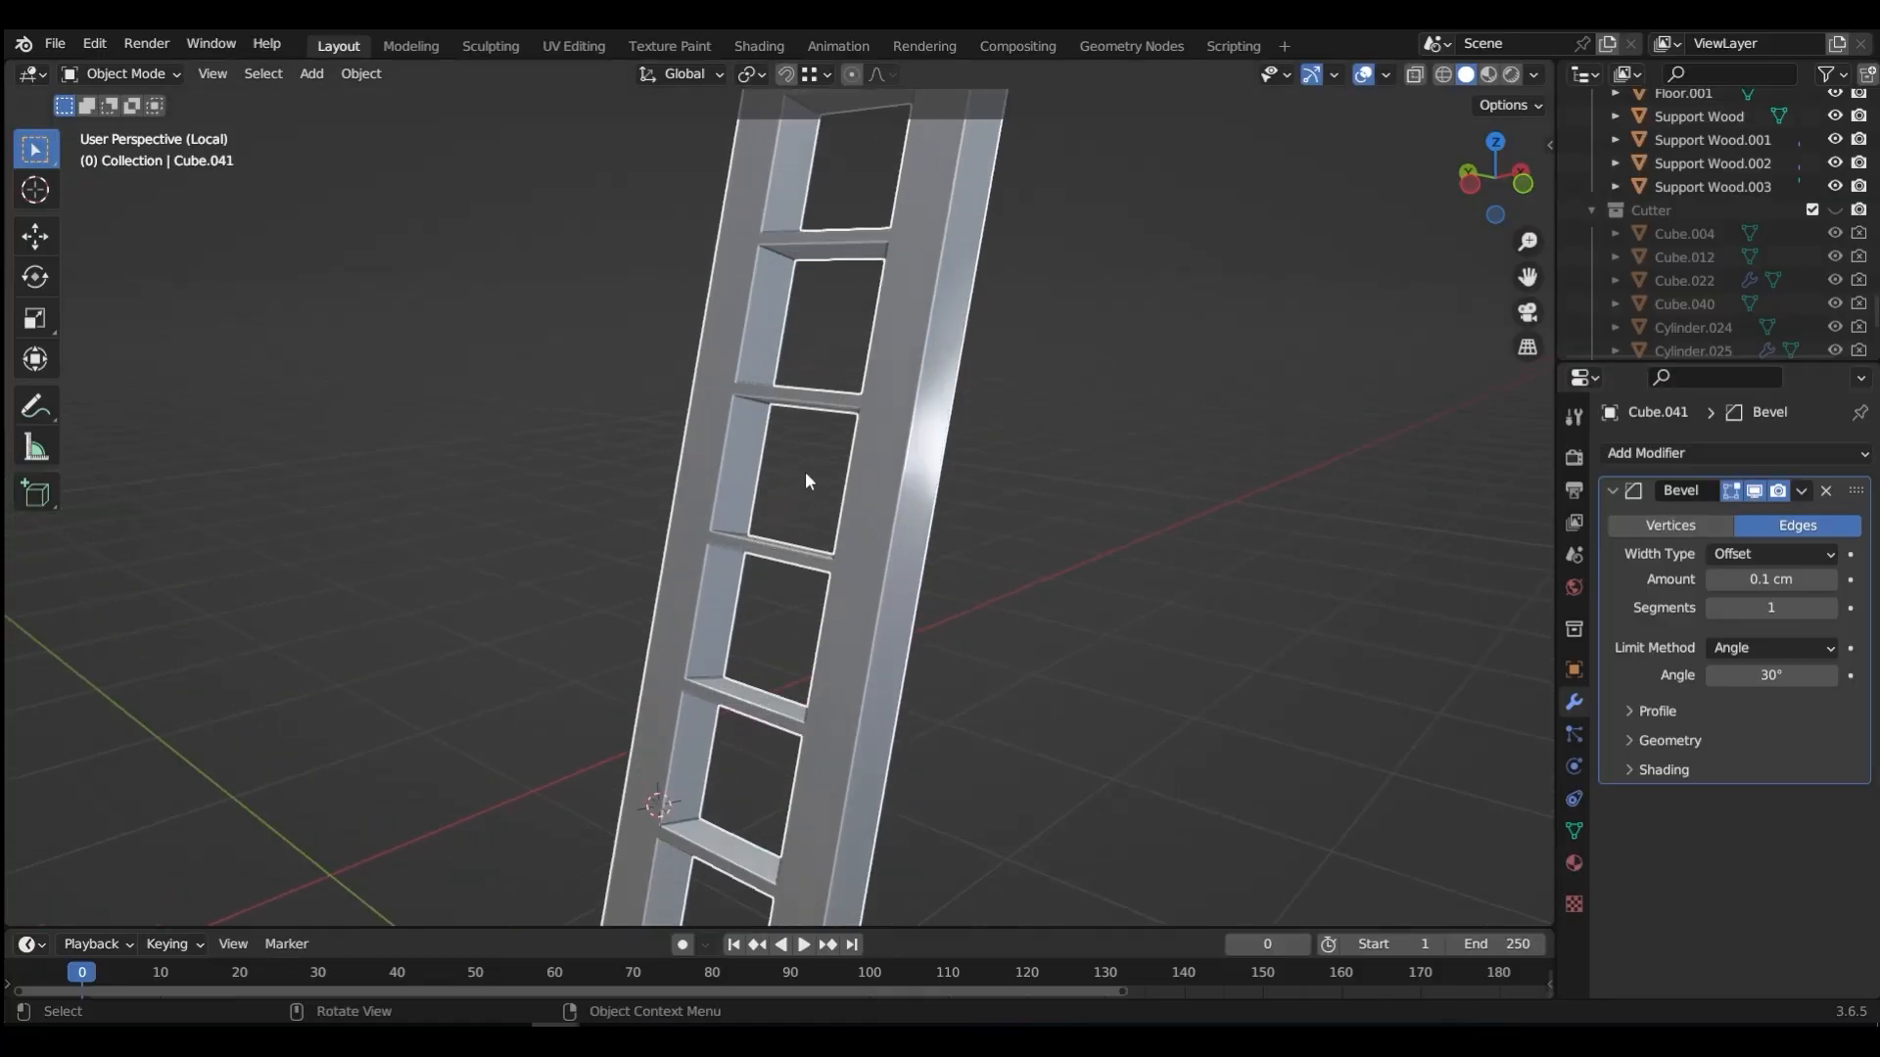
Step: Duplicate the ladder in place and mirror the copy along global X
{"action": "middle_click_drag", "start_coordinate": [804, 472], "coordinate": [788, 524]}
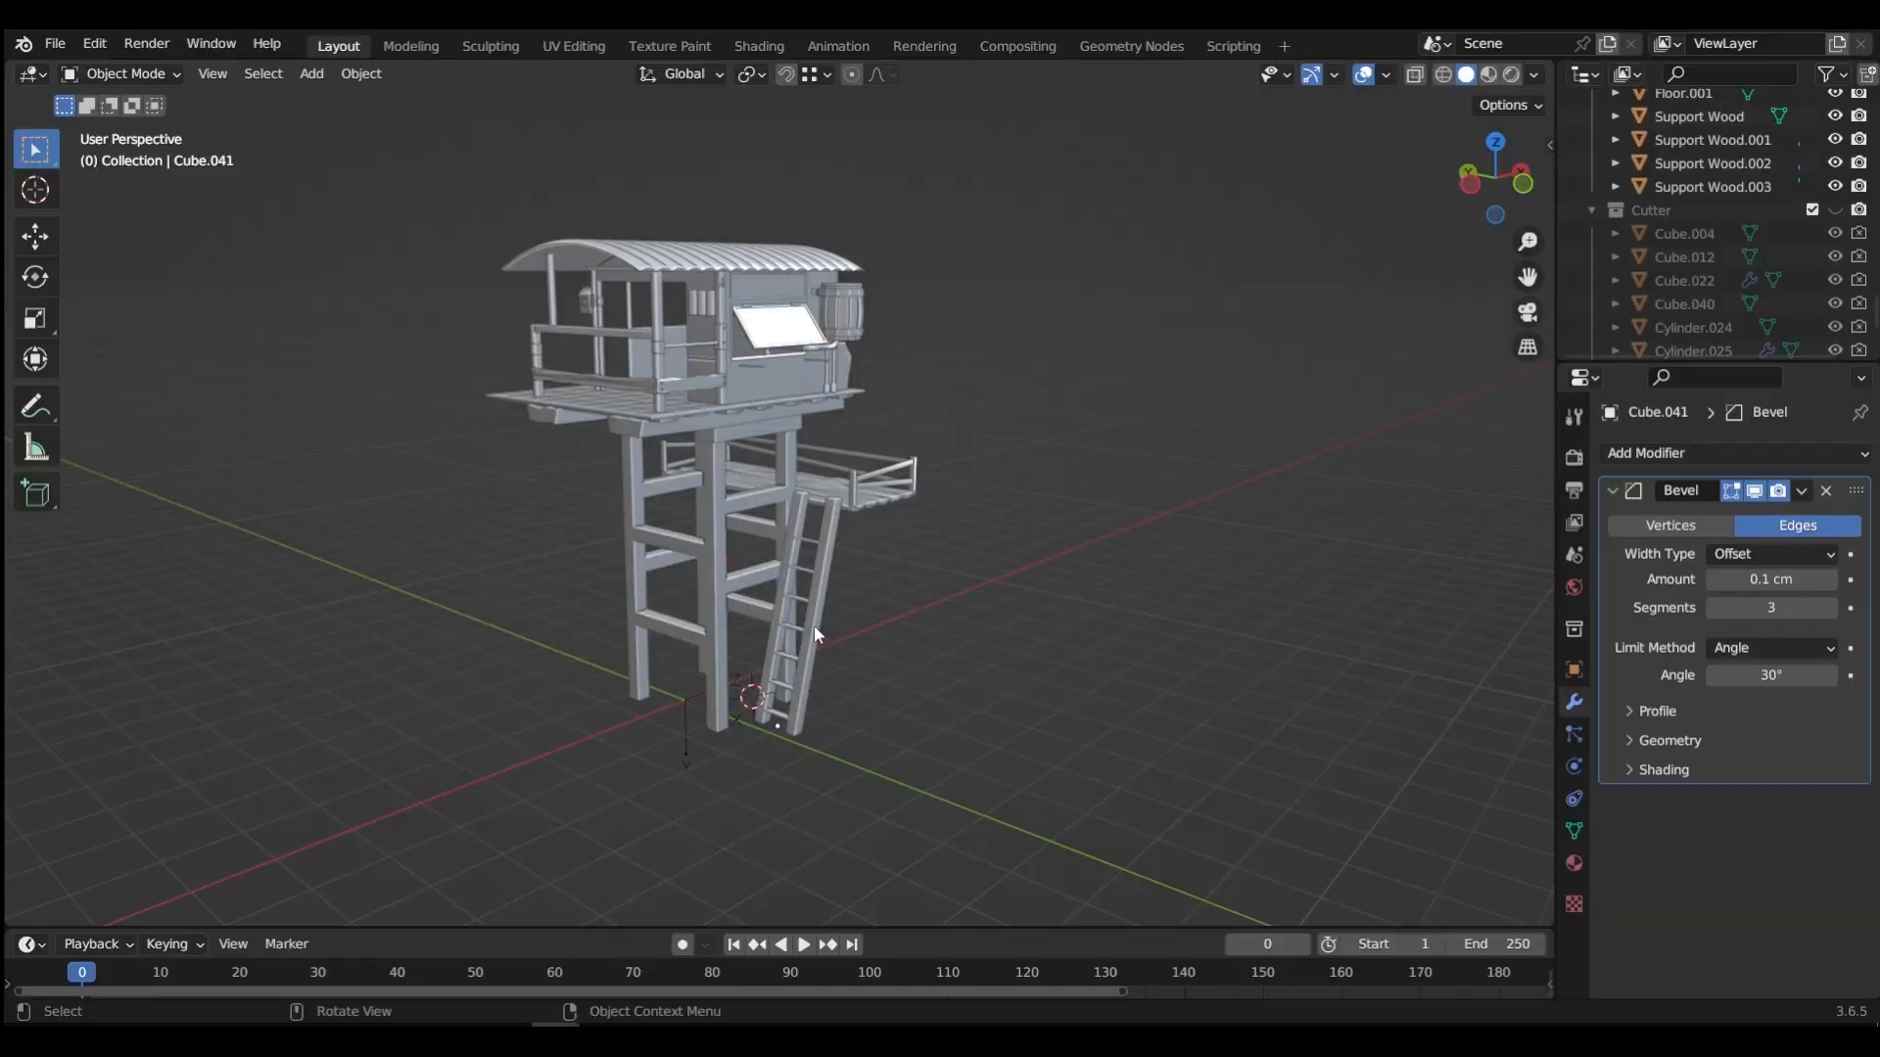
{"action": "left_click", "coordinate": [814, 632]}
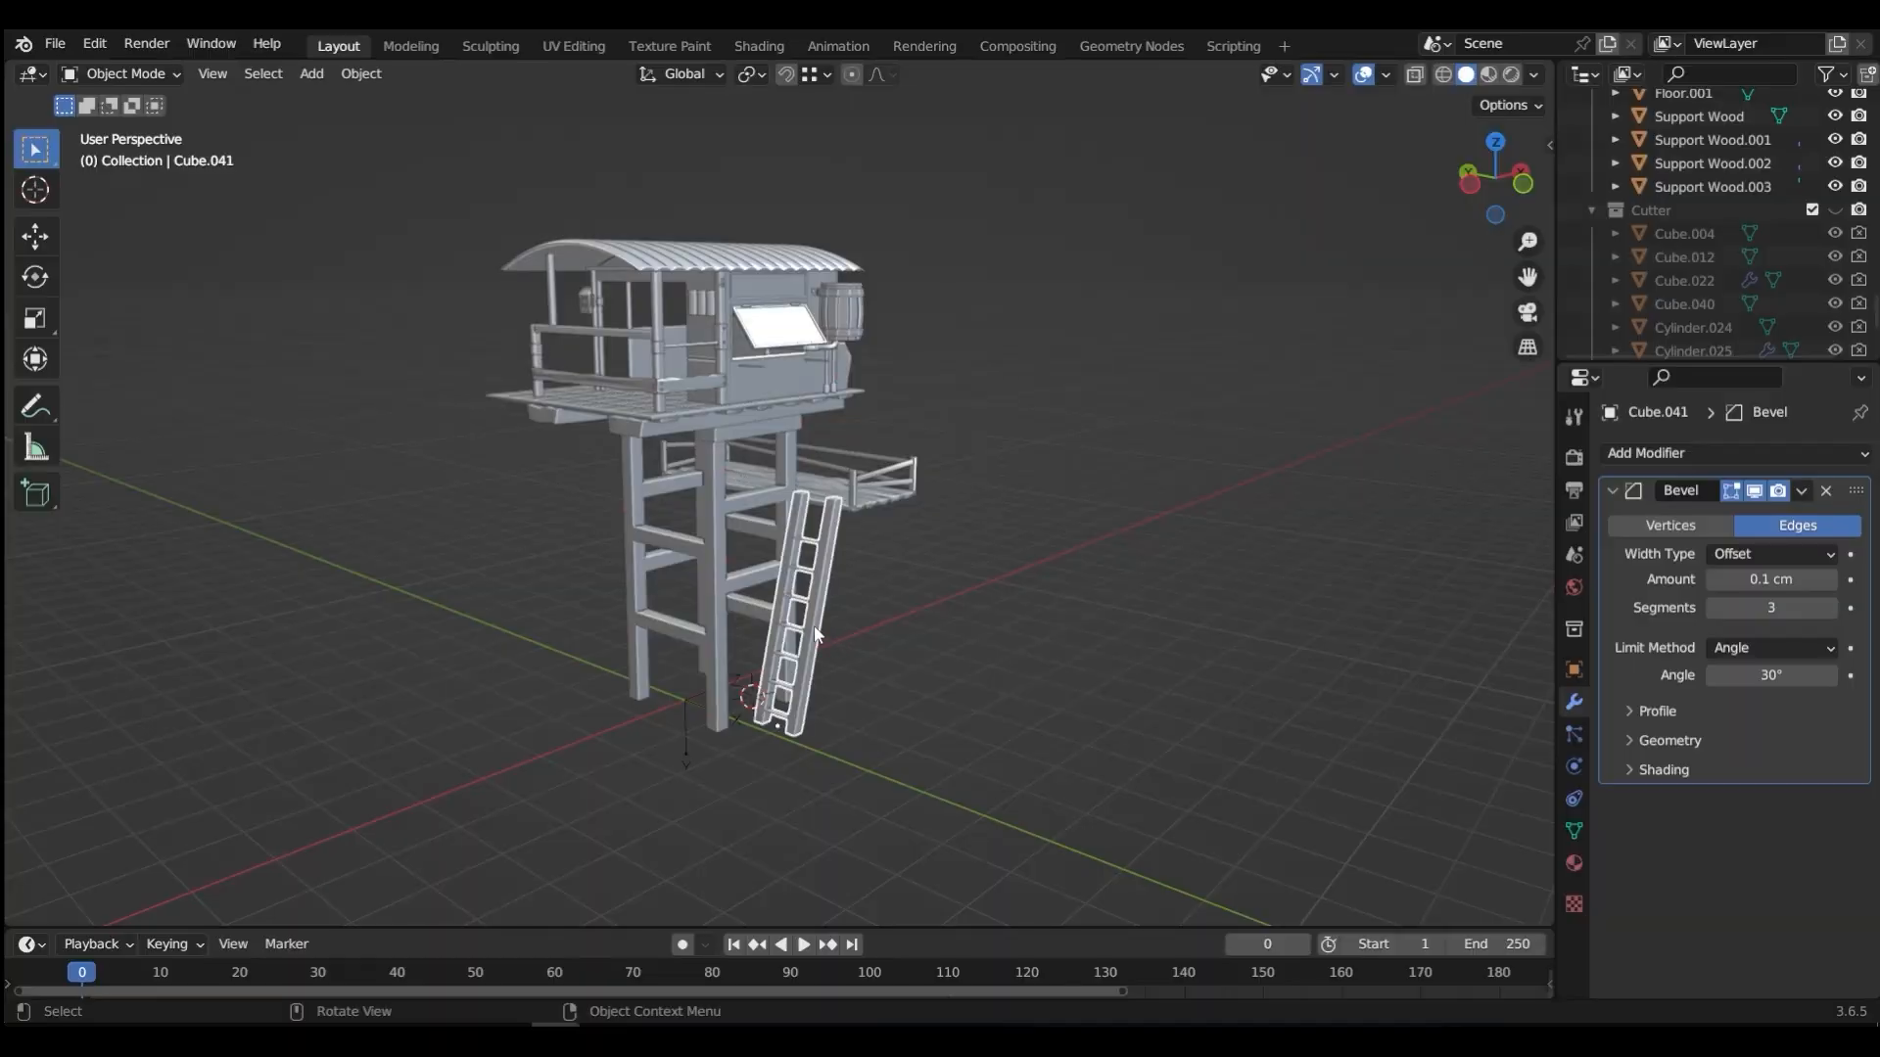
{"action": "key", "text": "shift+d"}
{"action": "right_click", "coordinate": [926, 615]}
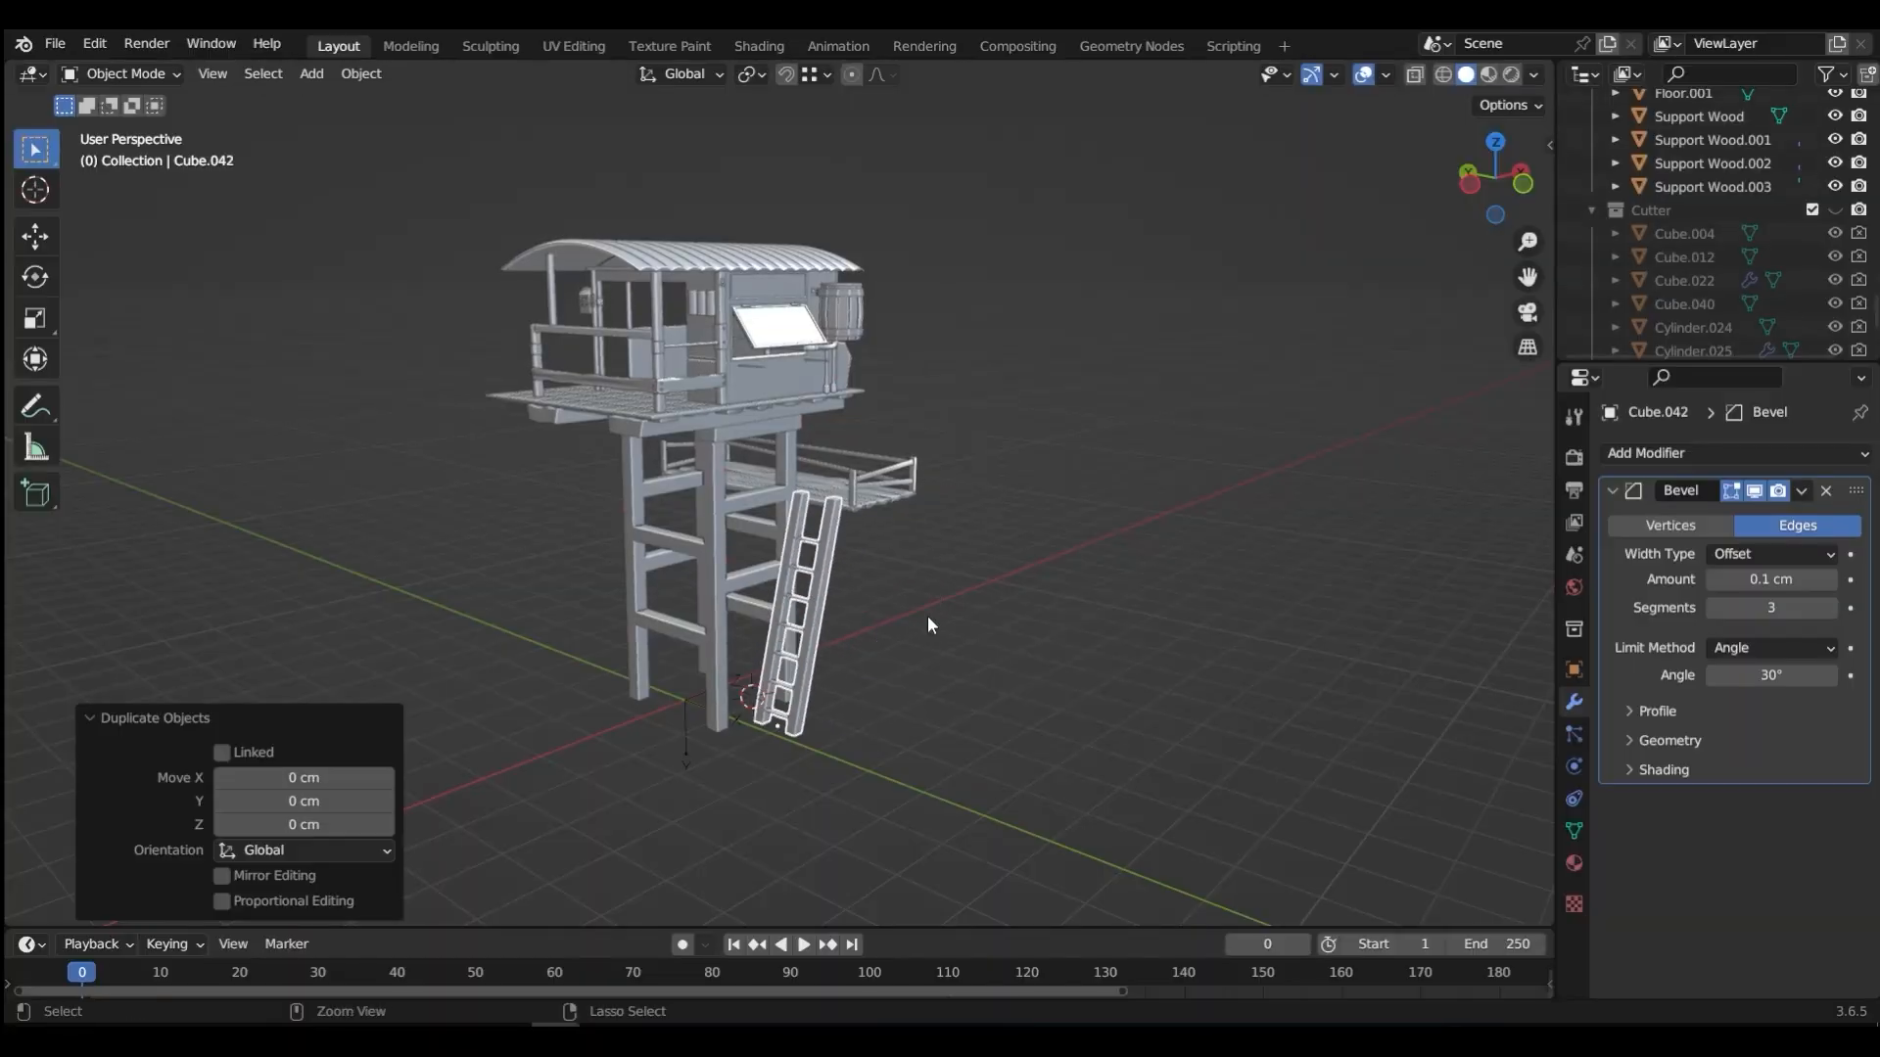
{"action": "key", "text": "ctrl+m"}
{"action": "key", "text": "x"}
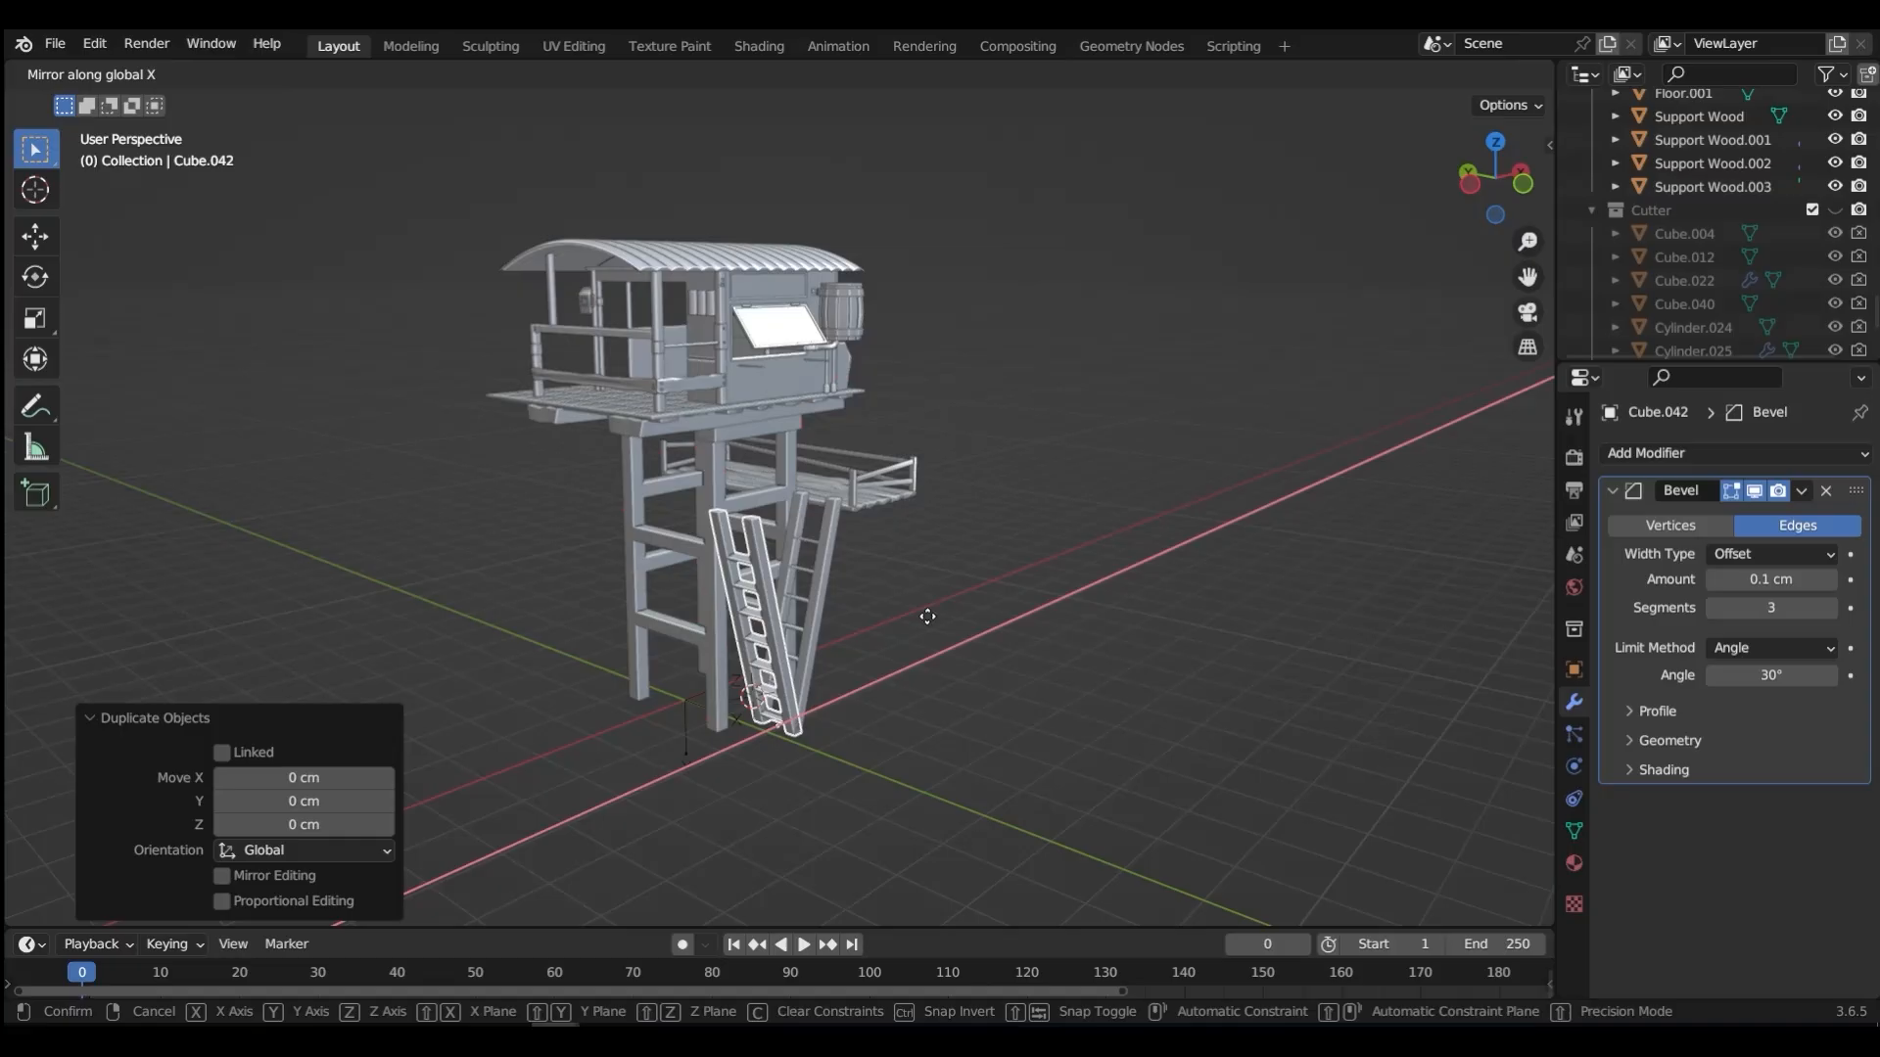
{"action": "left_click", "coordinate": [926, 615]}
Step: Move the mirrored ladder along global Y by about 212 cm and another 106 cm, to the opposite end of the lower platform
{"action": "key", "text": "g"}
{"action": "key", "text": "y"}
{"action": "left_click", "coordinate": [838, 603]}
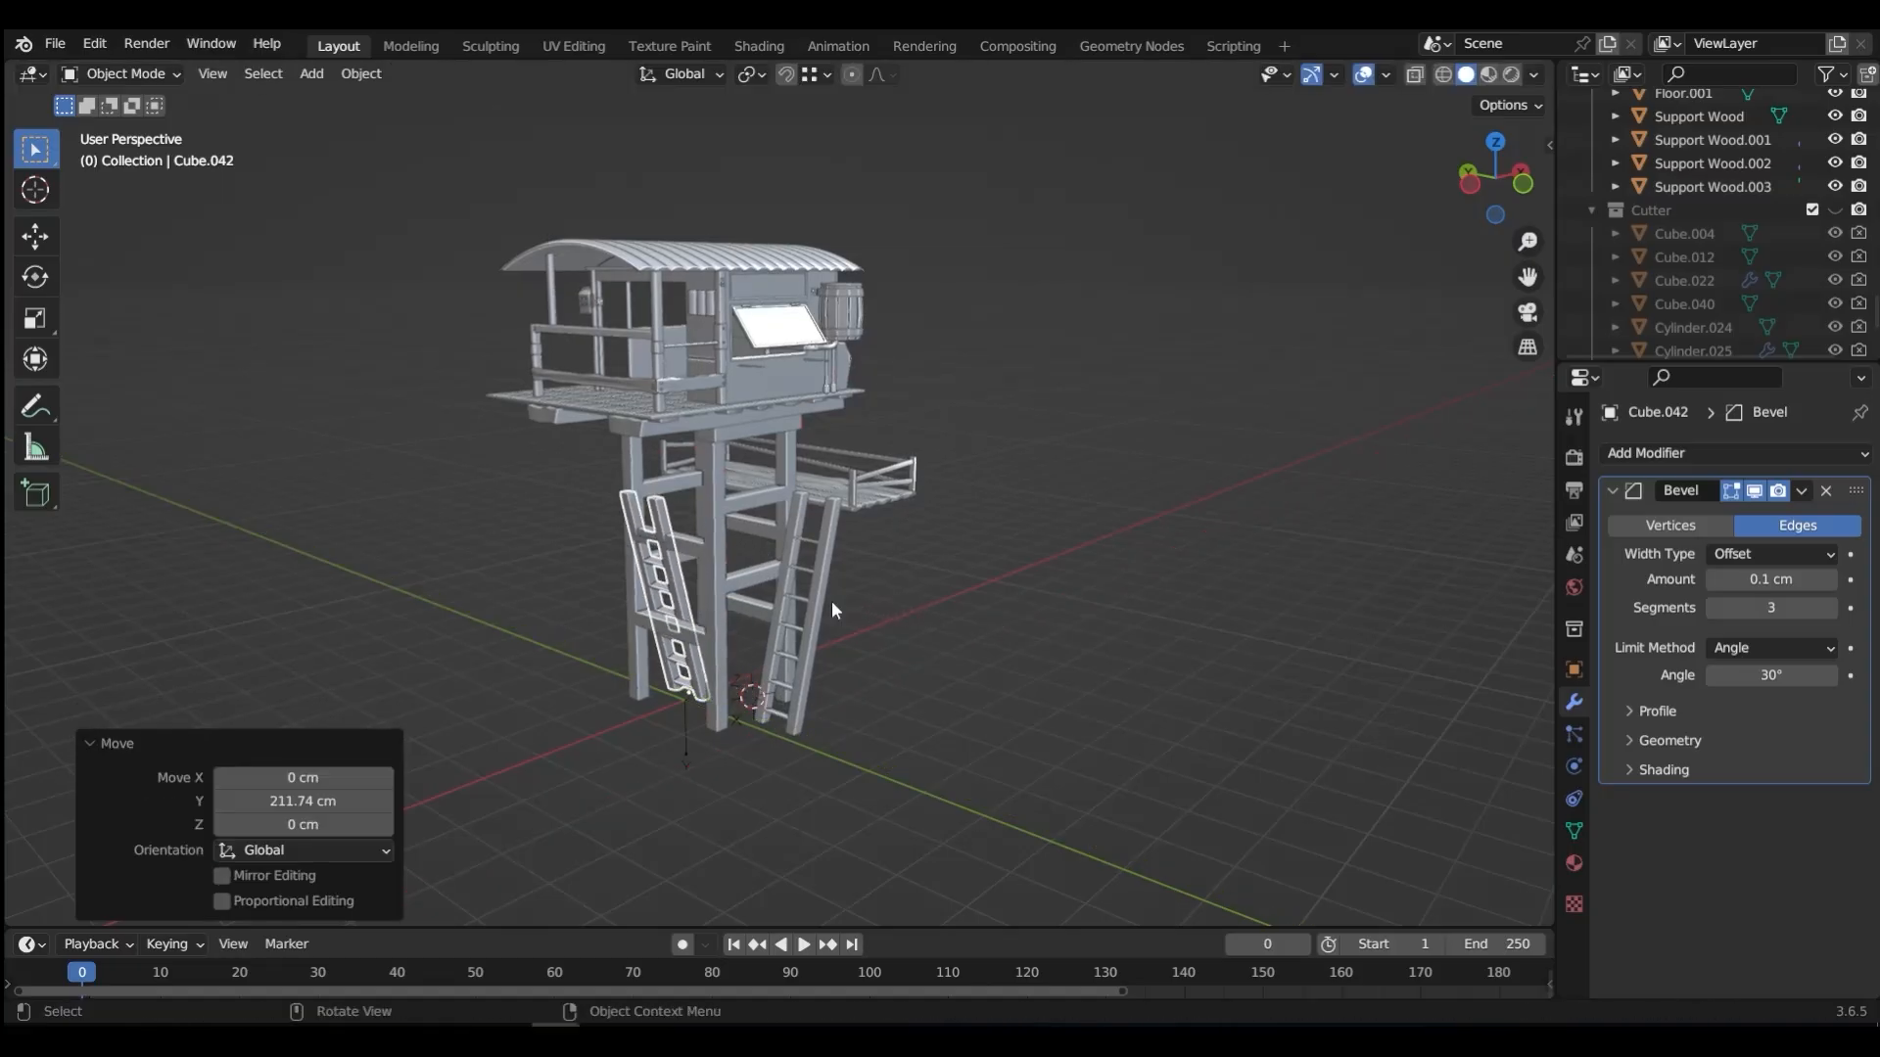
{"action": "middle_click_drag", "start_coordinate": [831, 601], "coordinate": [449, 619]}
{"action": "key", "text": "g"}
{"action": "key", "text": "y"}
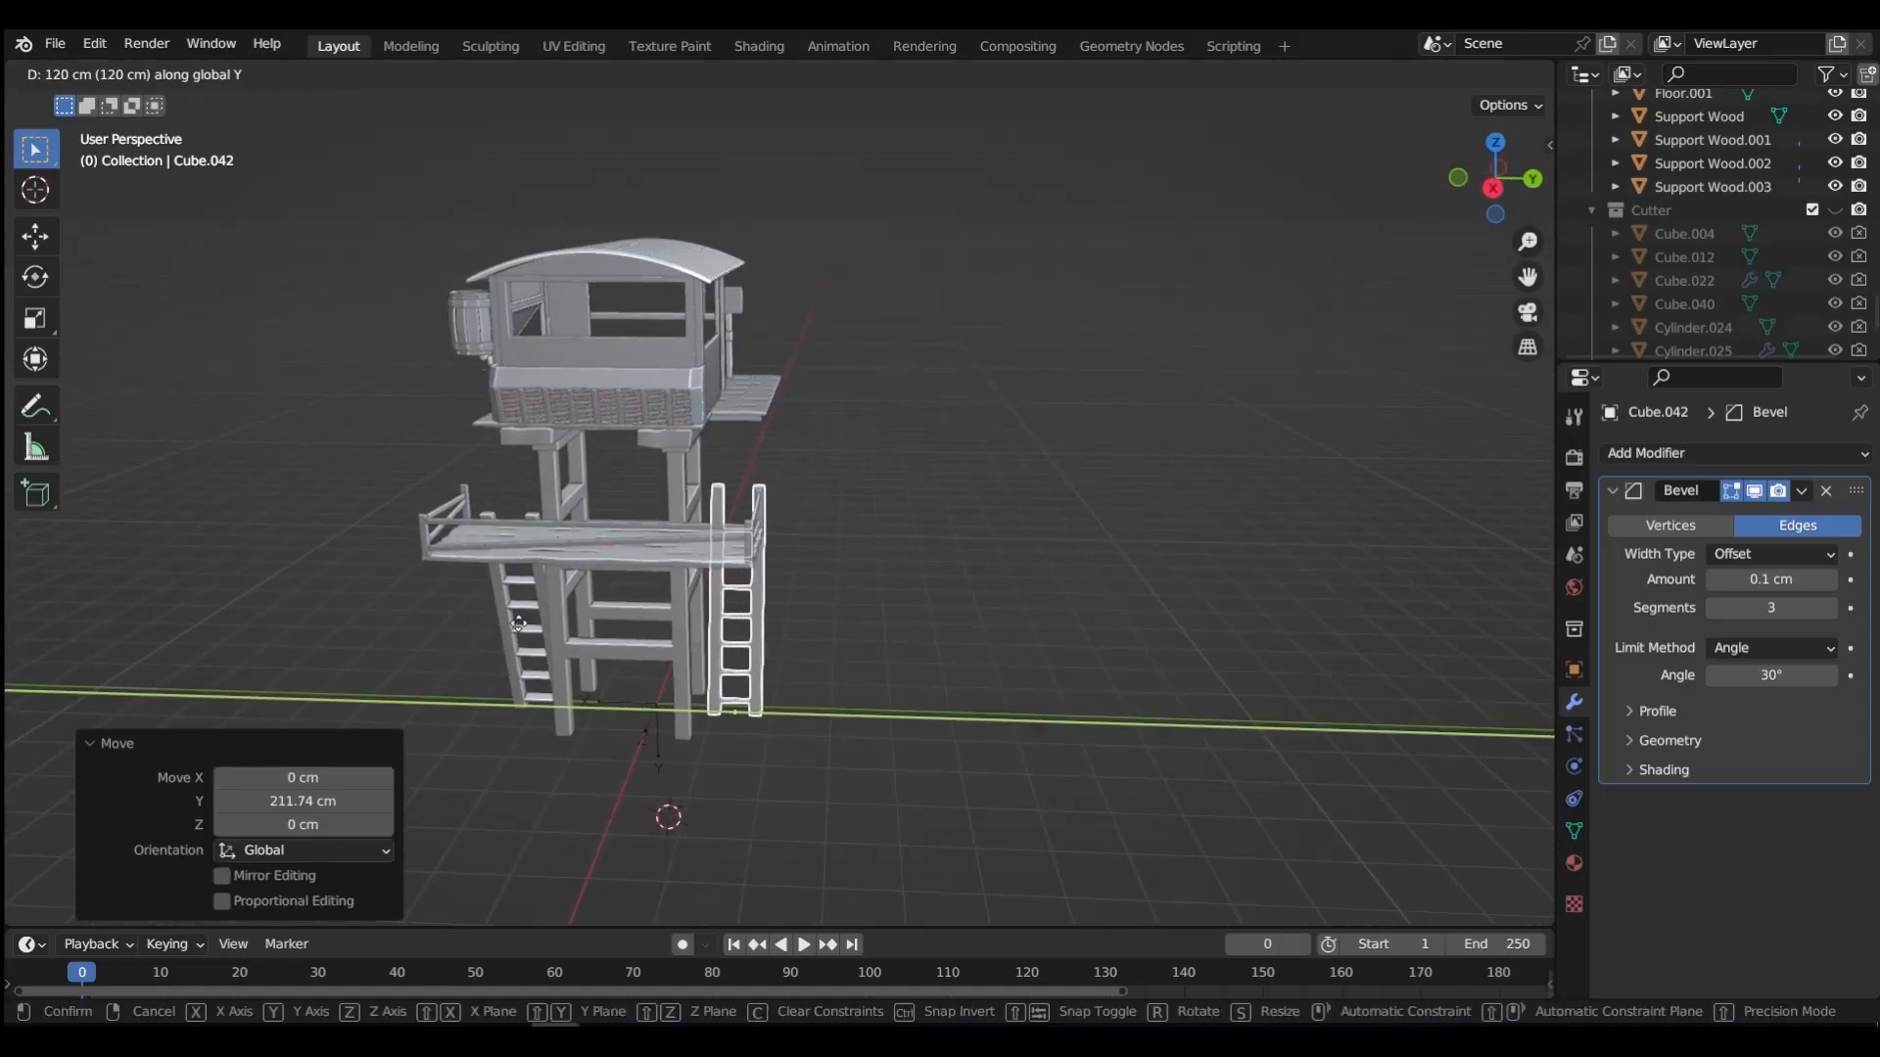
{"action": "left_click", "coordinate": [509, 617]}
Step: In the left orthographic view, raise the copied ladder about 354 cm along global Z to stand on the lower platform
{"action": "key", "text": "grave"}
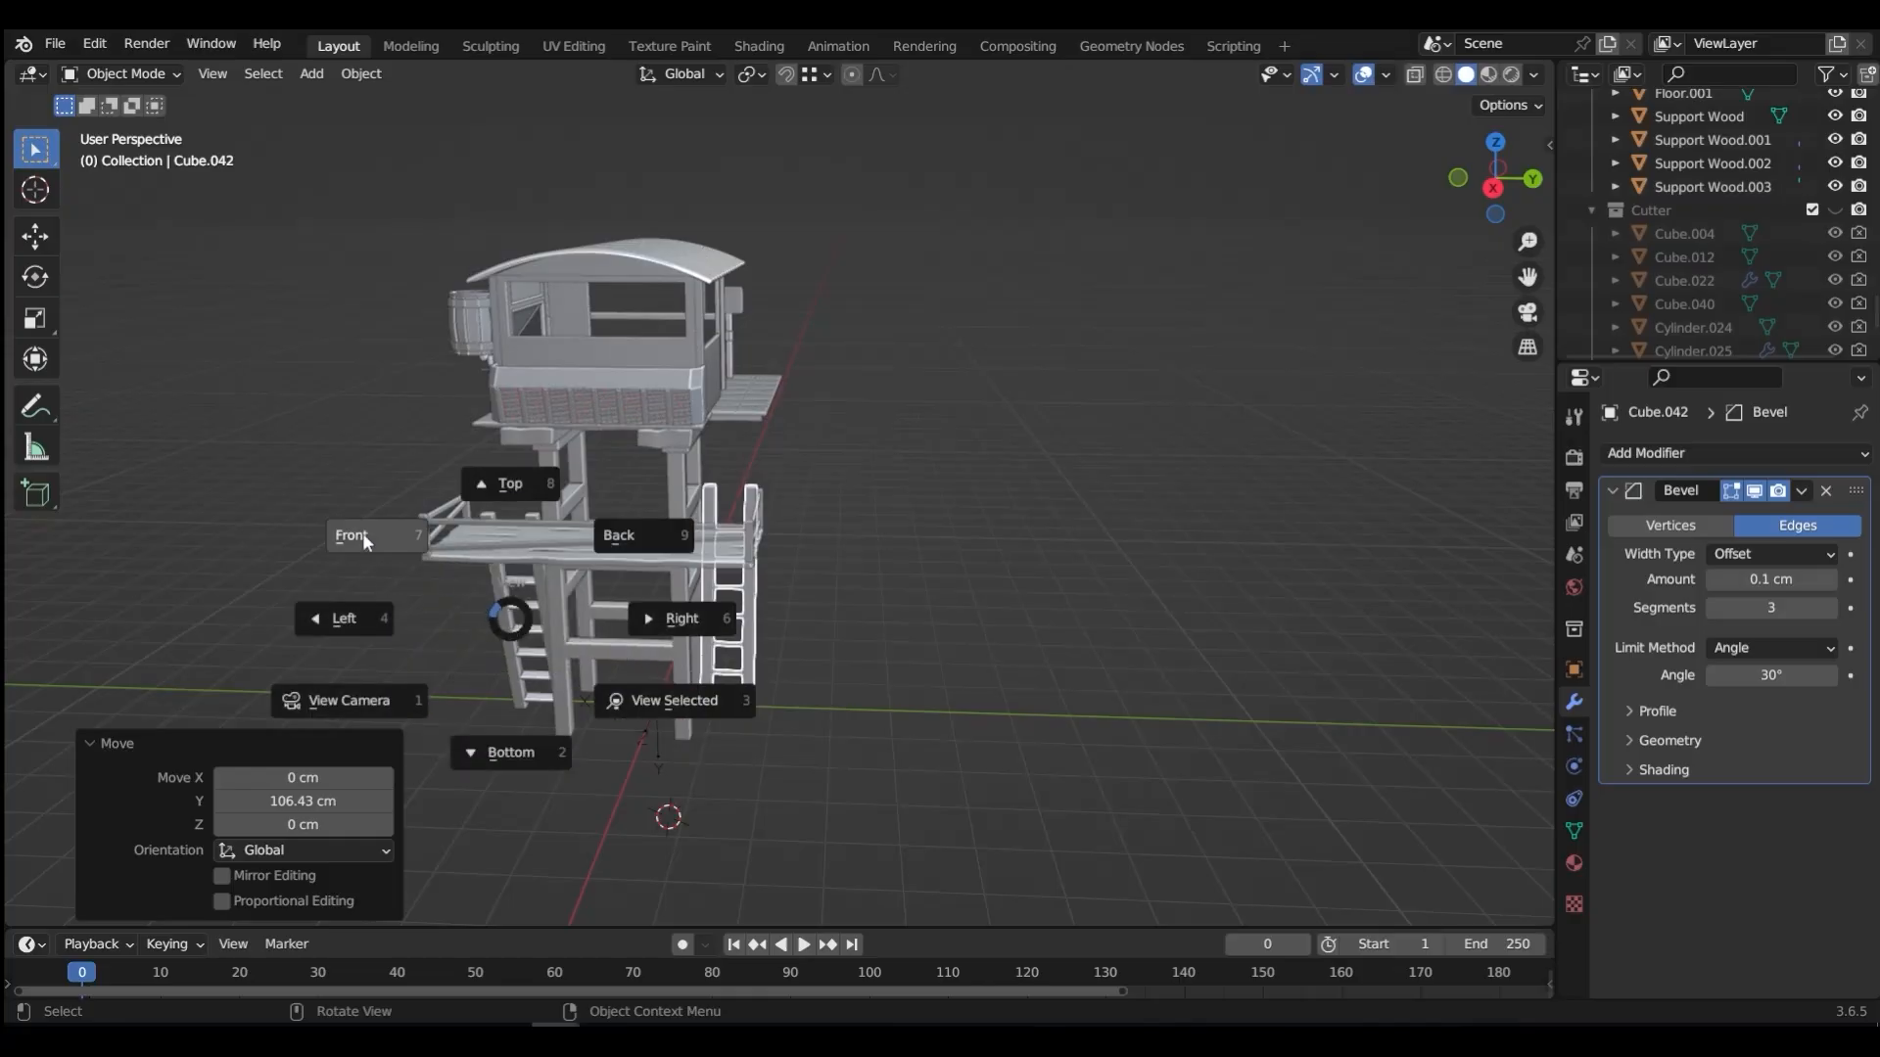
{"action": "left_click", "coordinate": [362, 532]}
{"action": "key", "text": "grave"}
{"action": "left_click", "coordinate": [235, 538]}
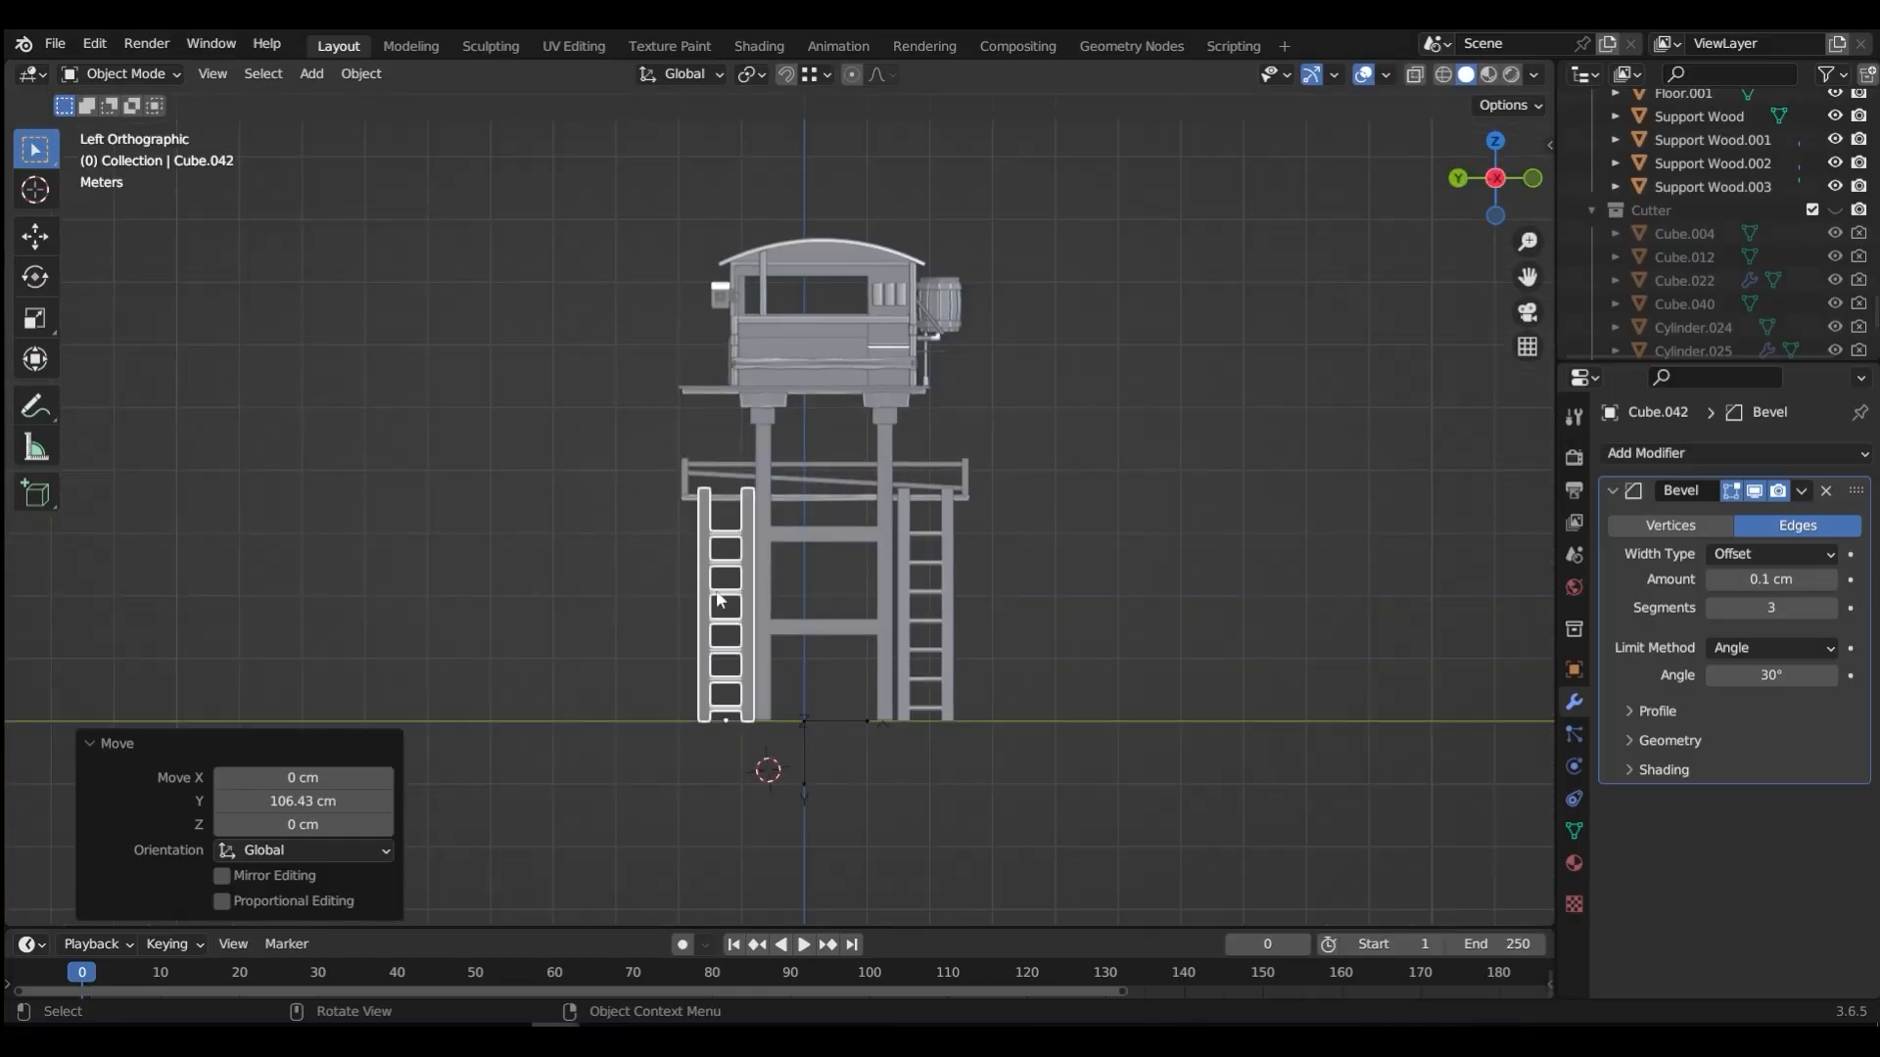
{"action": "key", "text": "g"}
{"action": "key", "text": "z"}
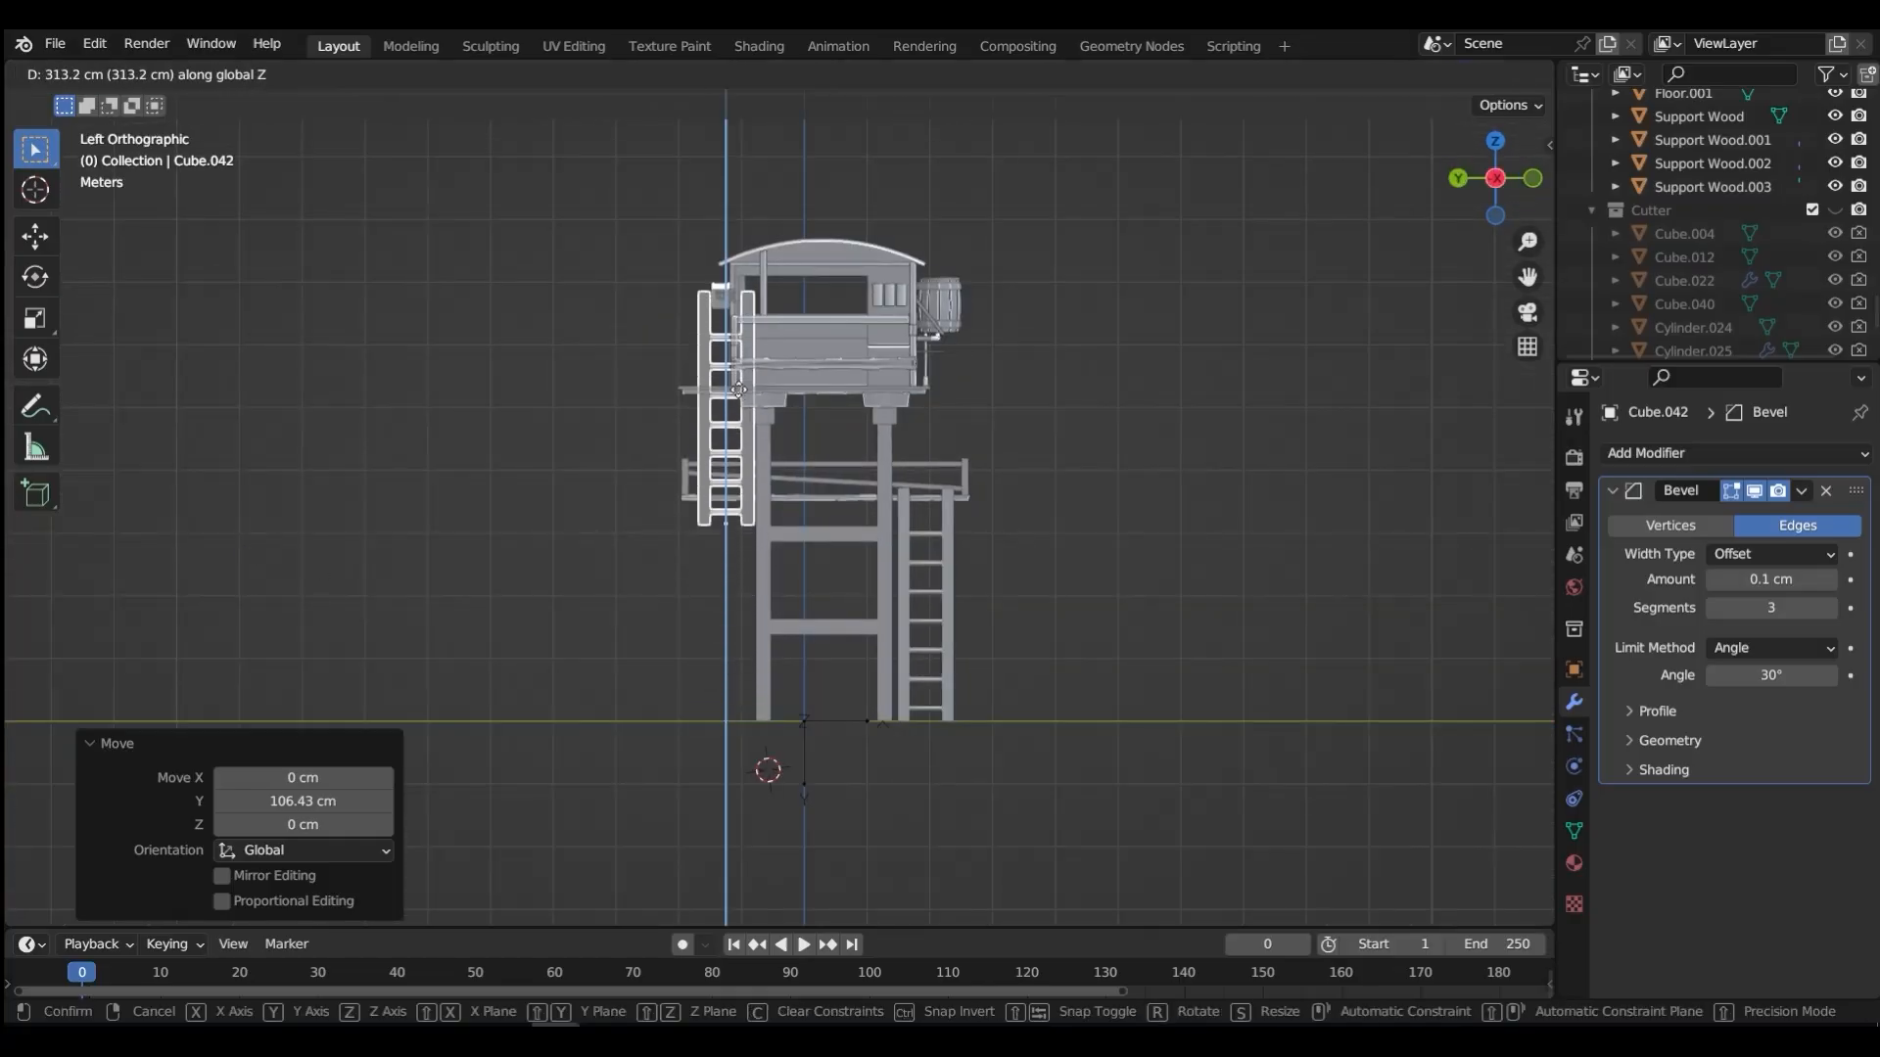
{"action": "left_click", "coordinate": [742, 364]}
Step: Move the upper ladder about 208 cm along global X and tilt it -13° about global Y towards the cabin floor
{"action": "middle_click_drag", "start_coordinate": [742, 365], "coordinate": [1021, 515]}
{"action": "key", "text": "g"}
{"action": "key", "text": "x"}
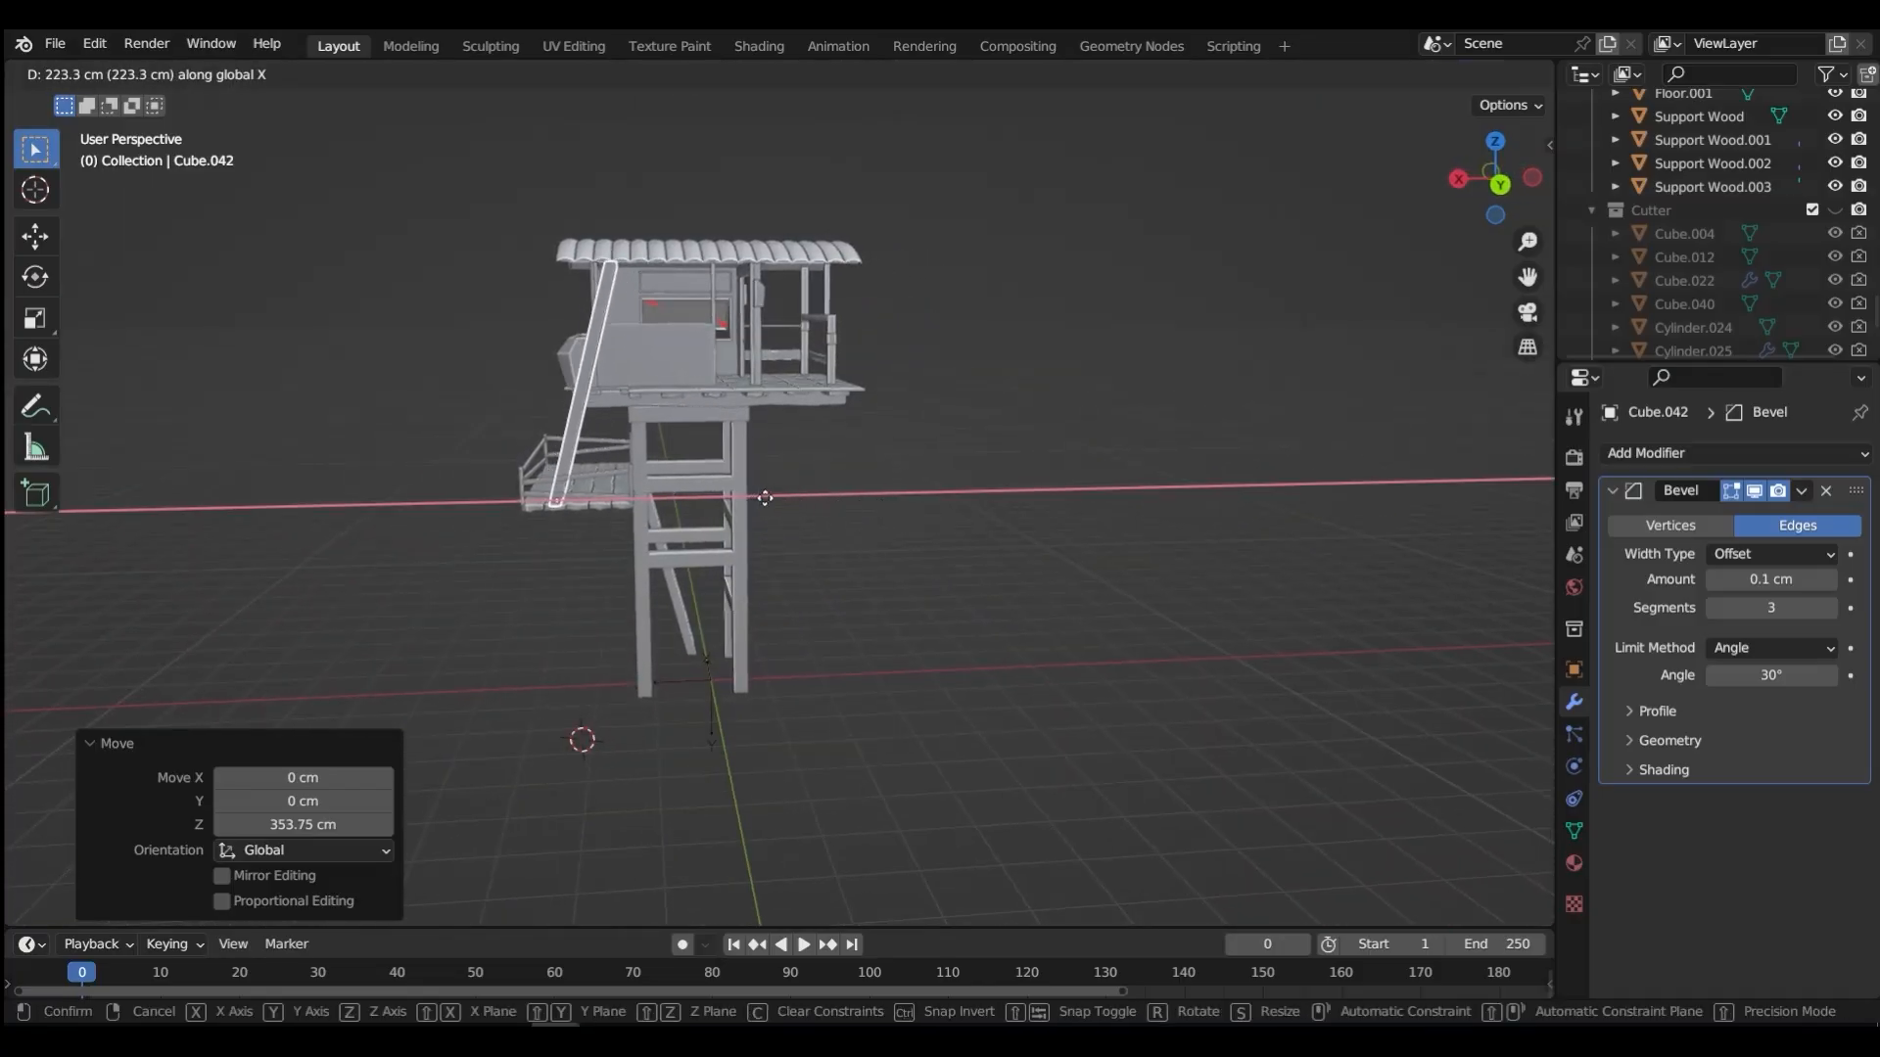
{"action": "left_click", "coordinate": [772, 505]}
{"action": "key", "text": "r"}
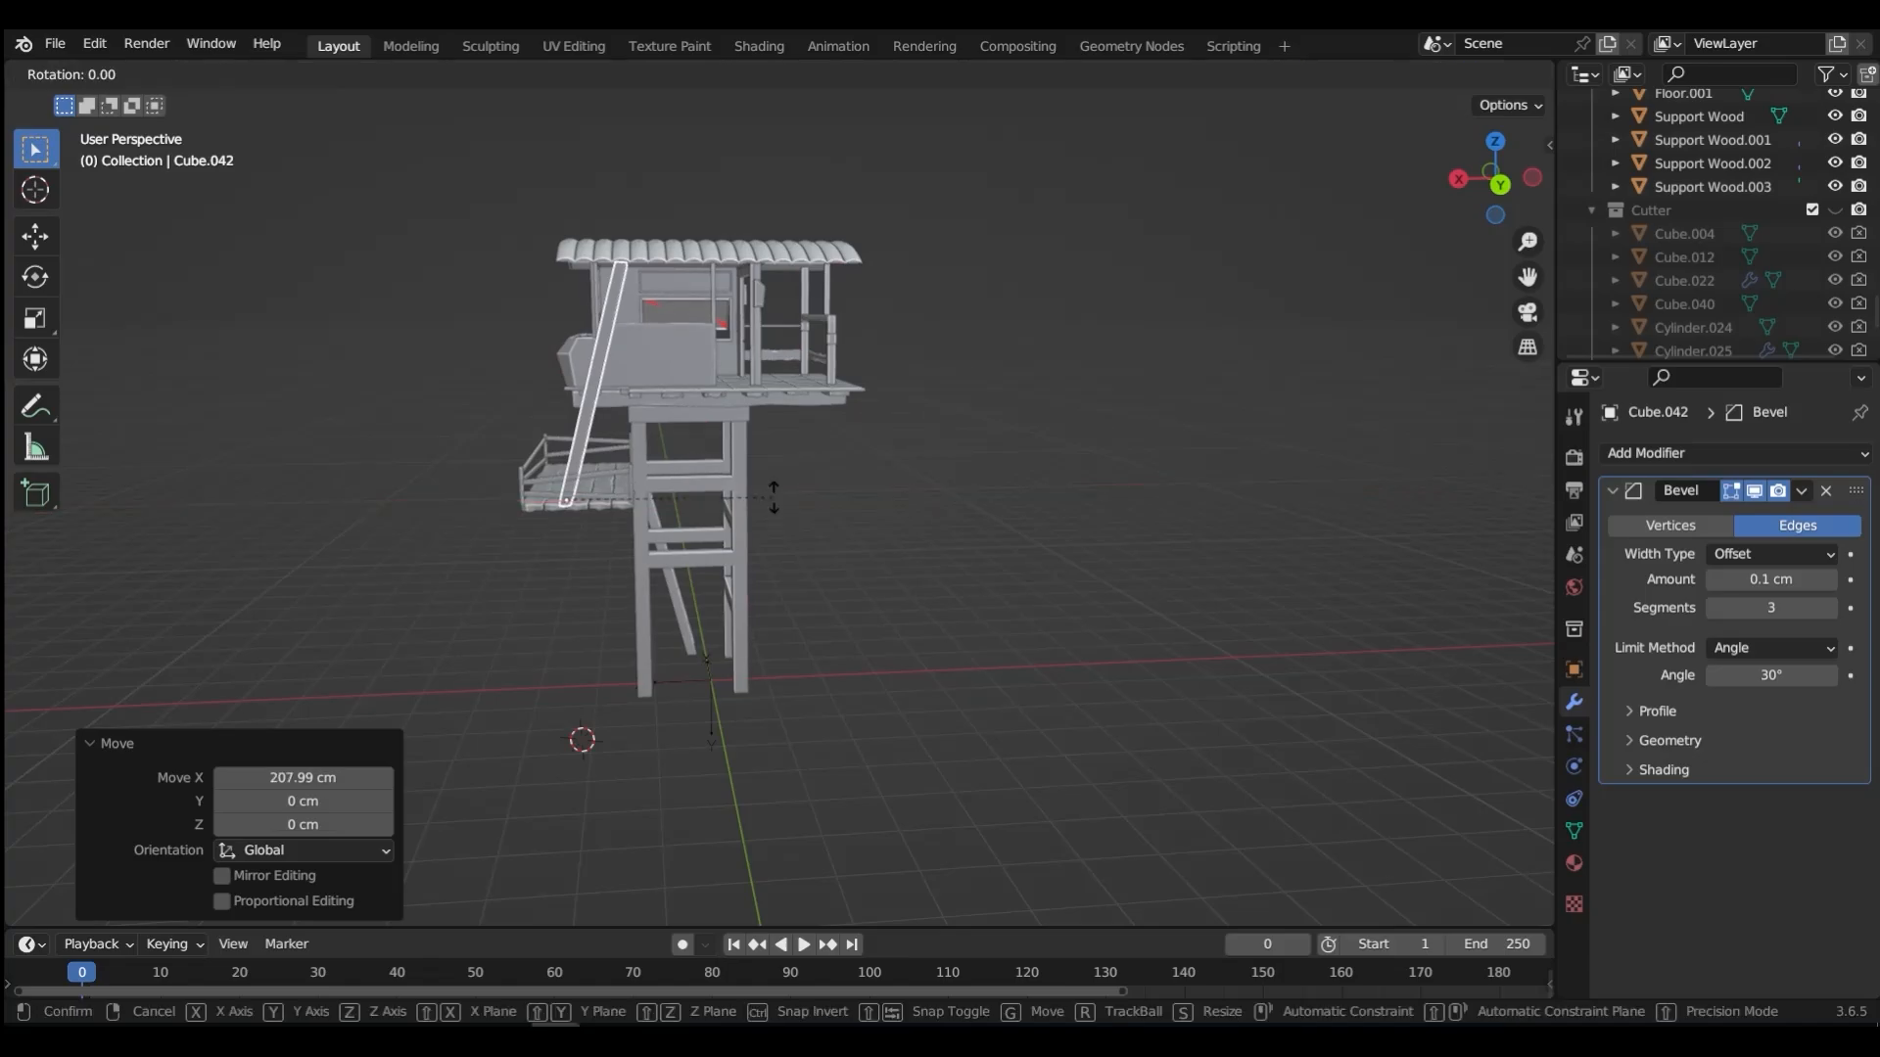
{"action": "key", "text": "y"}
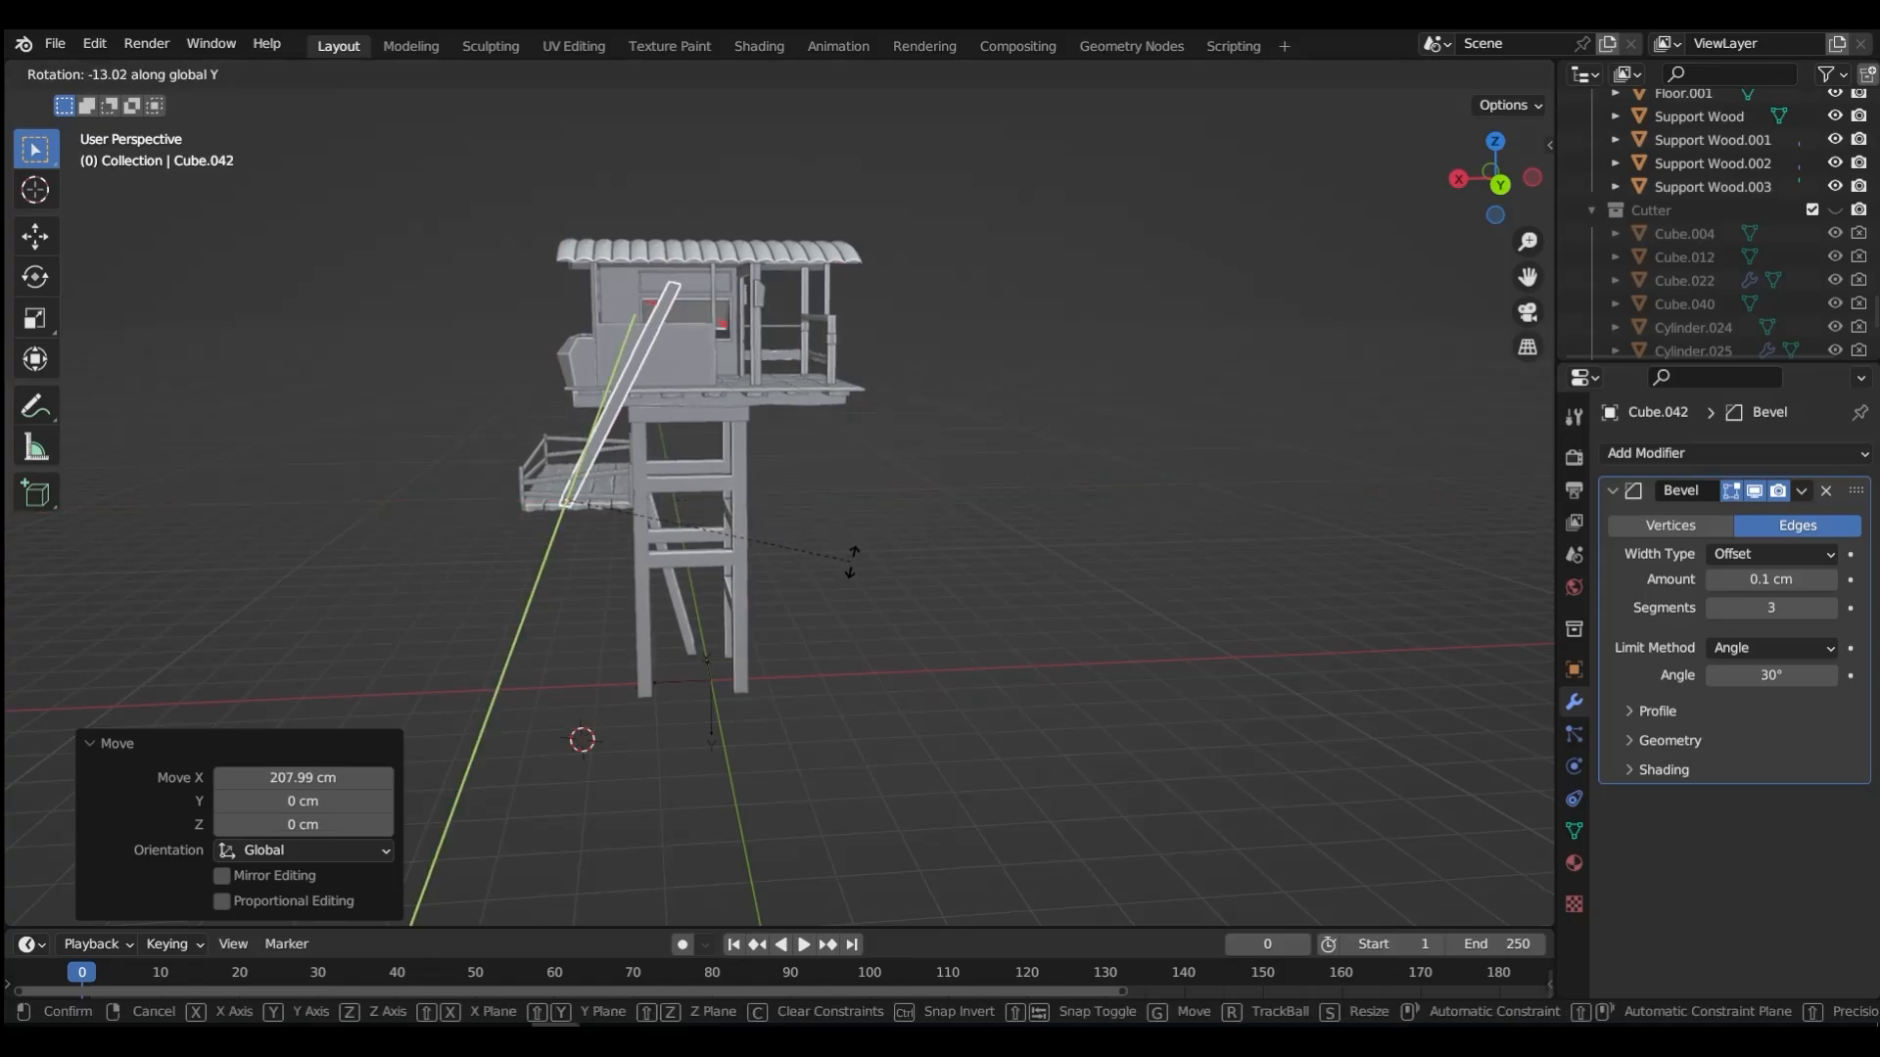
{"action": "left_click", "coordinate": [844, 558]}
Step: Shift the upper ladder about 48 cm along global Y to the platform's outer edge
{"action": "scroll", "coordinate": [697, 487], "scroll_direction": "up", "scroll_amount": 3}
{"action": "middle_click_drag", "start_coordinate": [643, 420], "coordinate": [847, 452]}
{"action": "key", "text": "g"}
{"action": "key", "text": "y"}
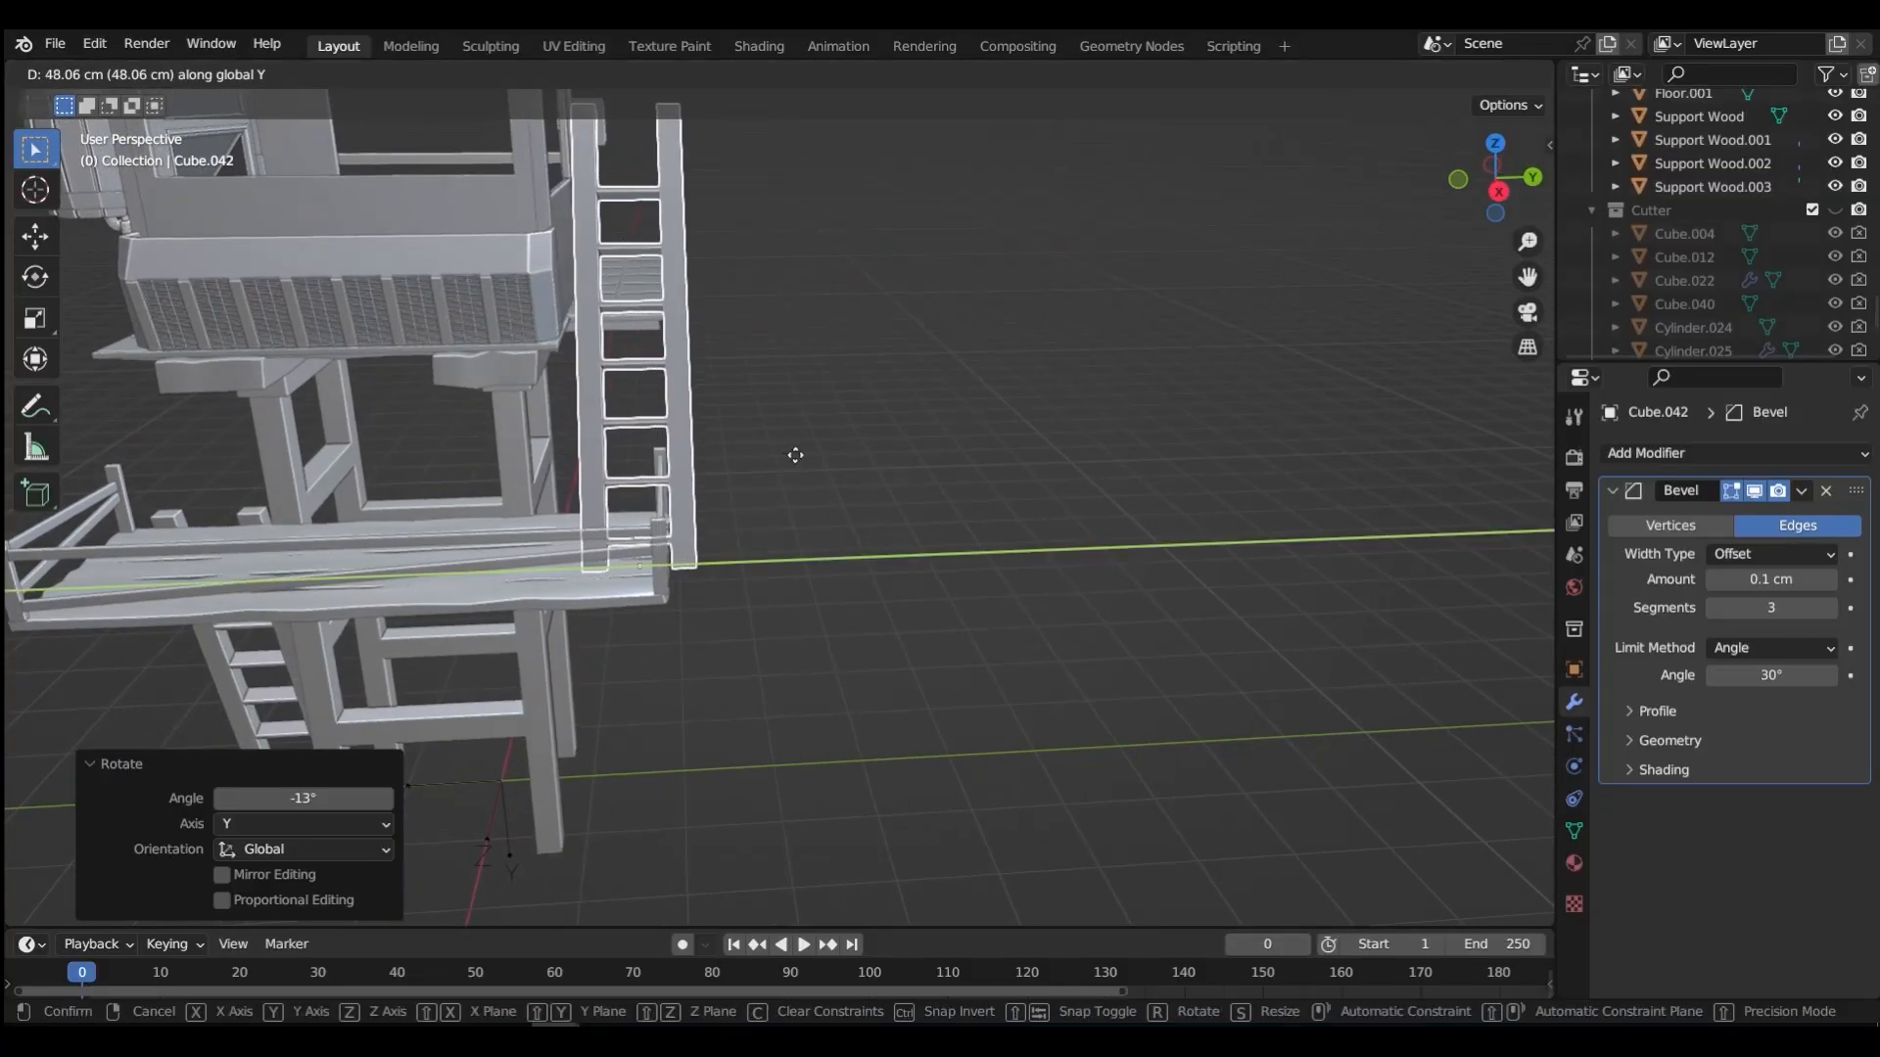
{"action": "left_click", "coordinate": [795, 456]}
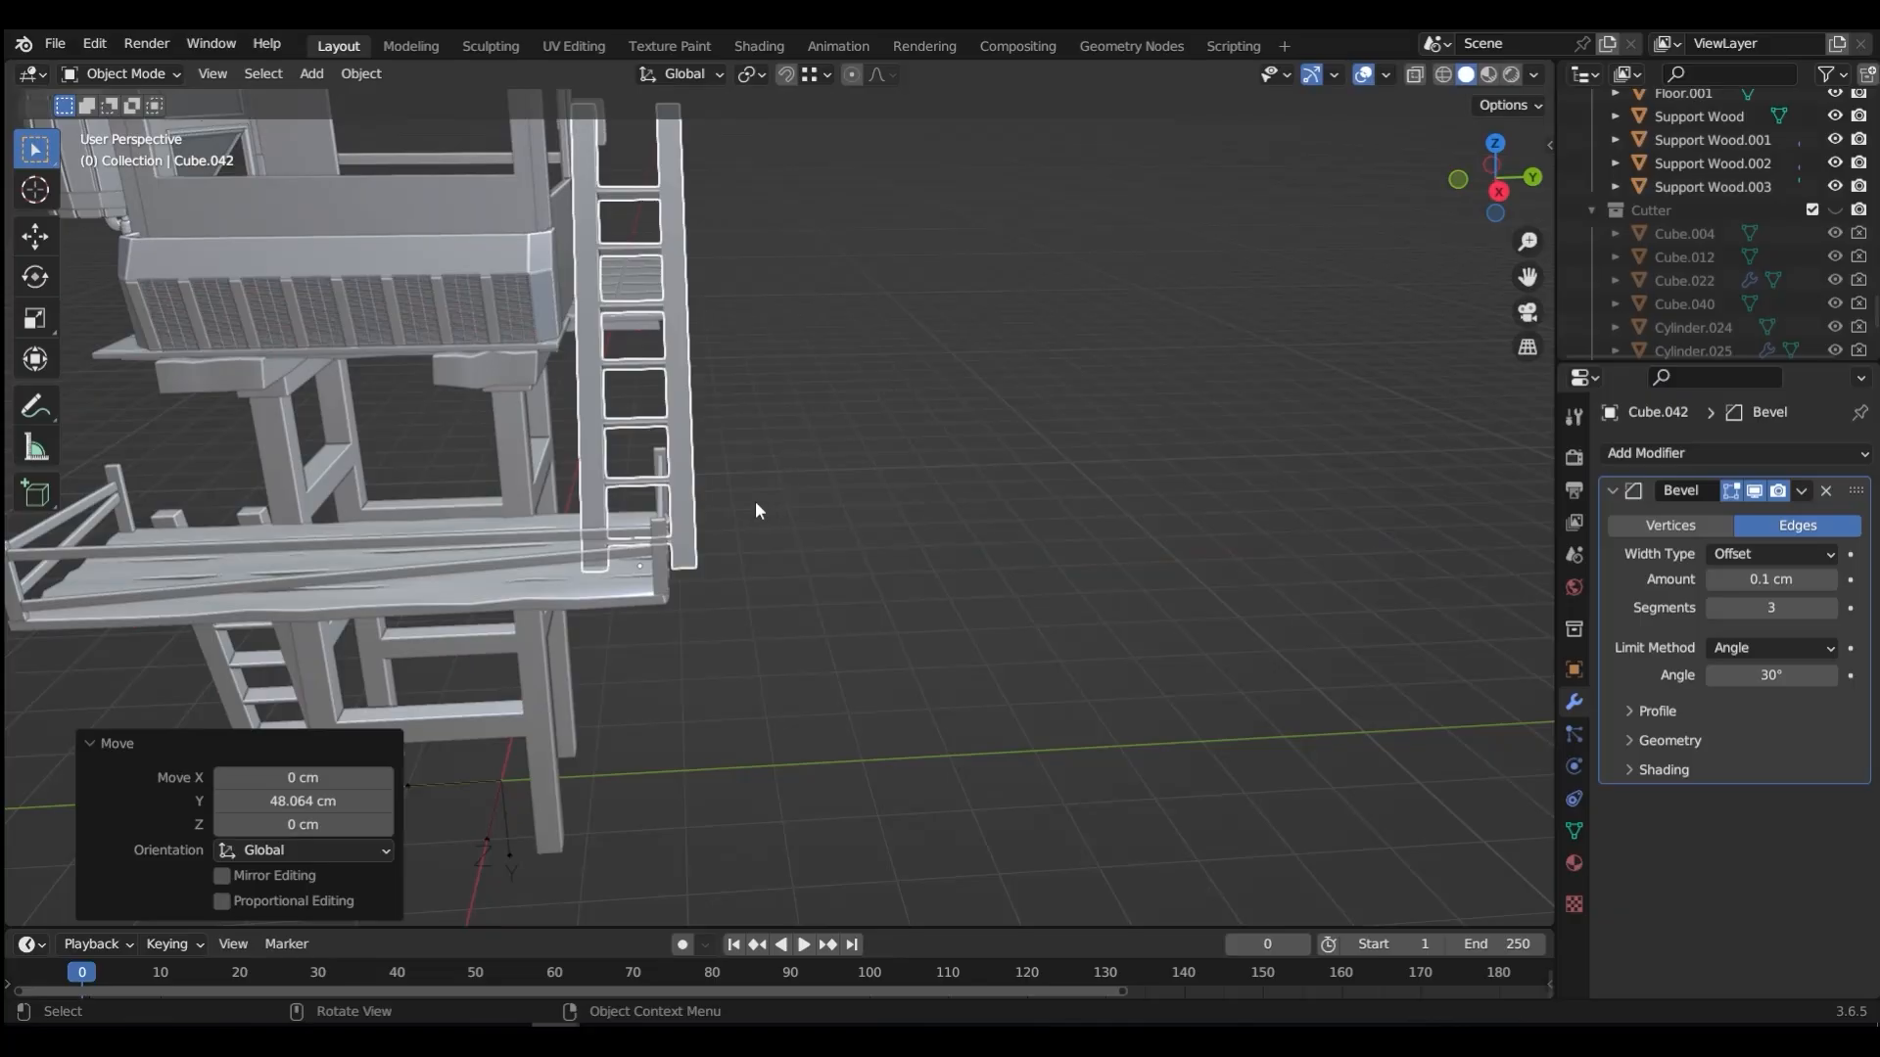
Step: Narrow the upper ladder to about 0.724 along global Y and nudge it along Y to fit inside the railing
{"action": "middle_click_drag", "start_coordinate": [756, 502], "coordinate": [737, 447]}
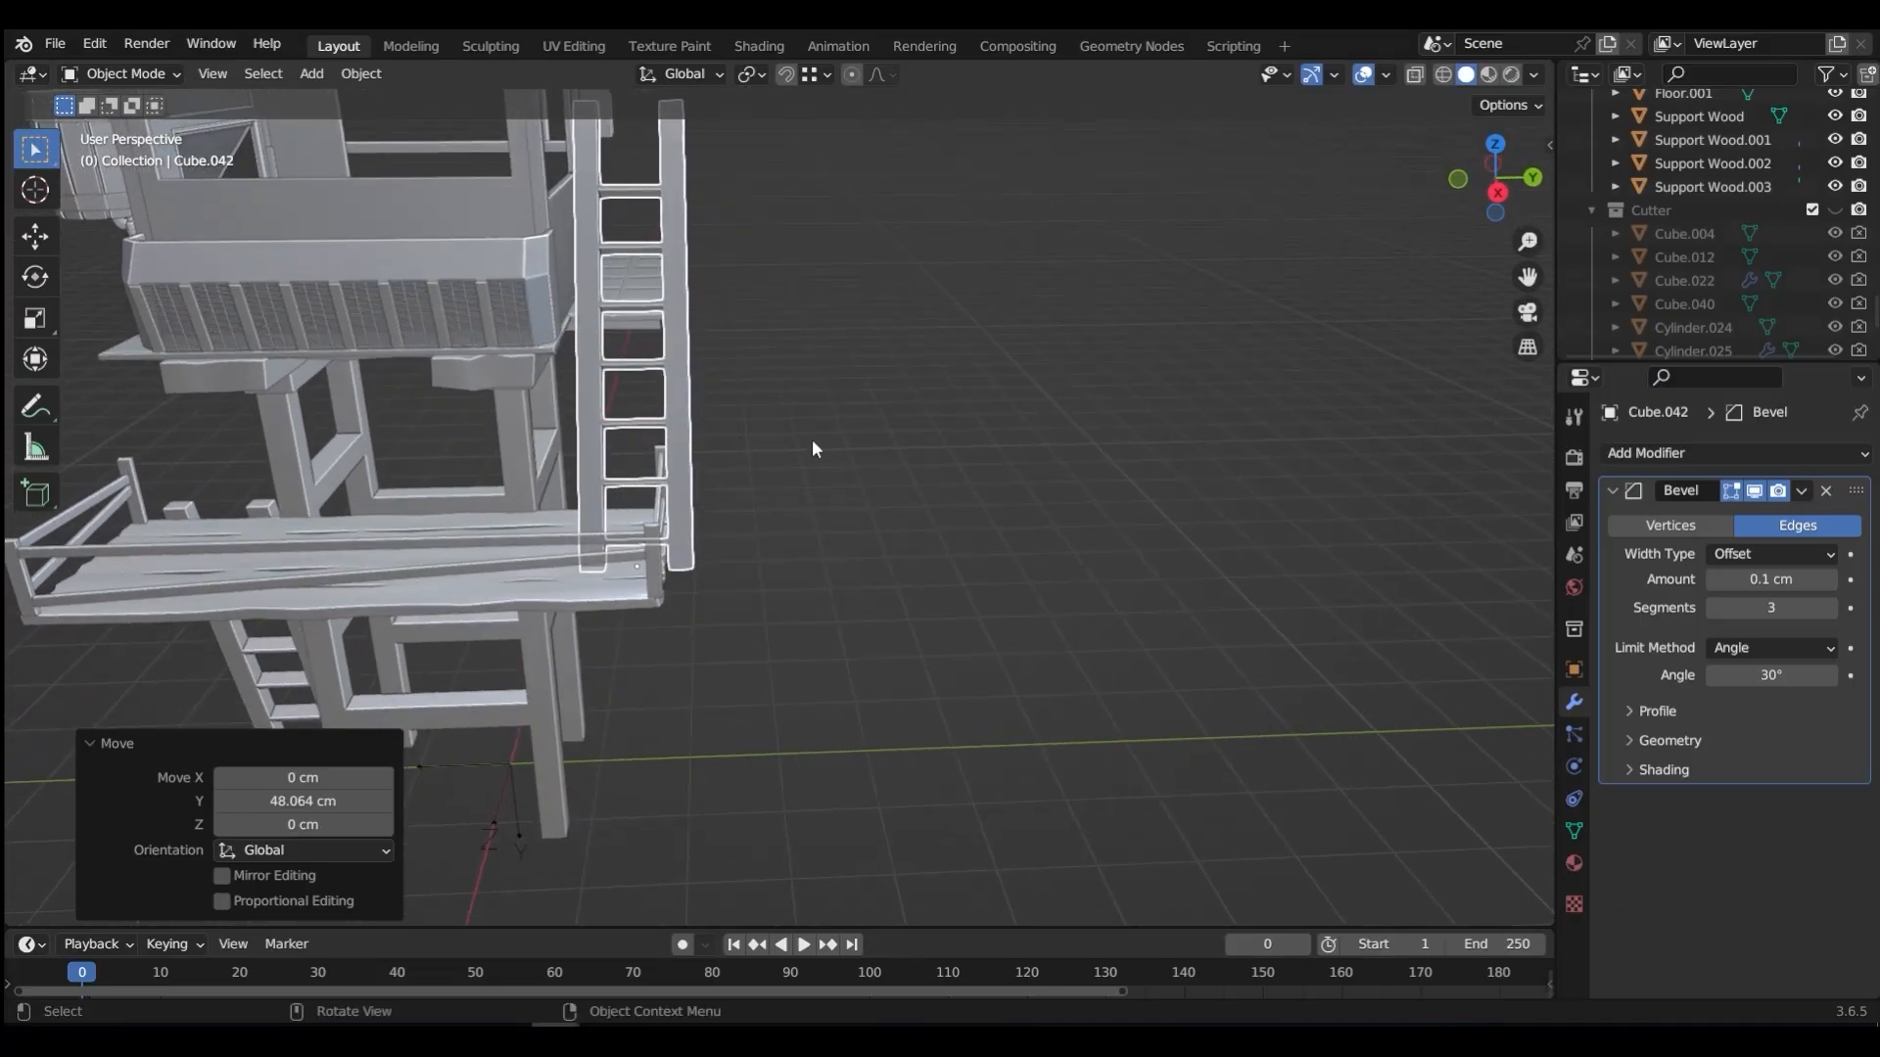
{"action": "key", "text": "s"}
{"action": "key", "text": "y"}
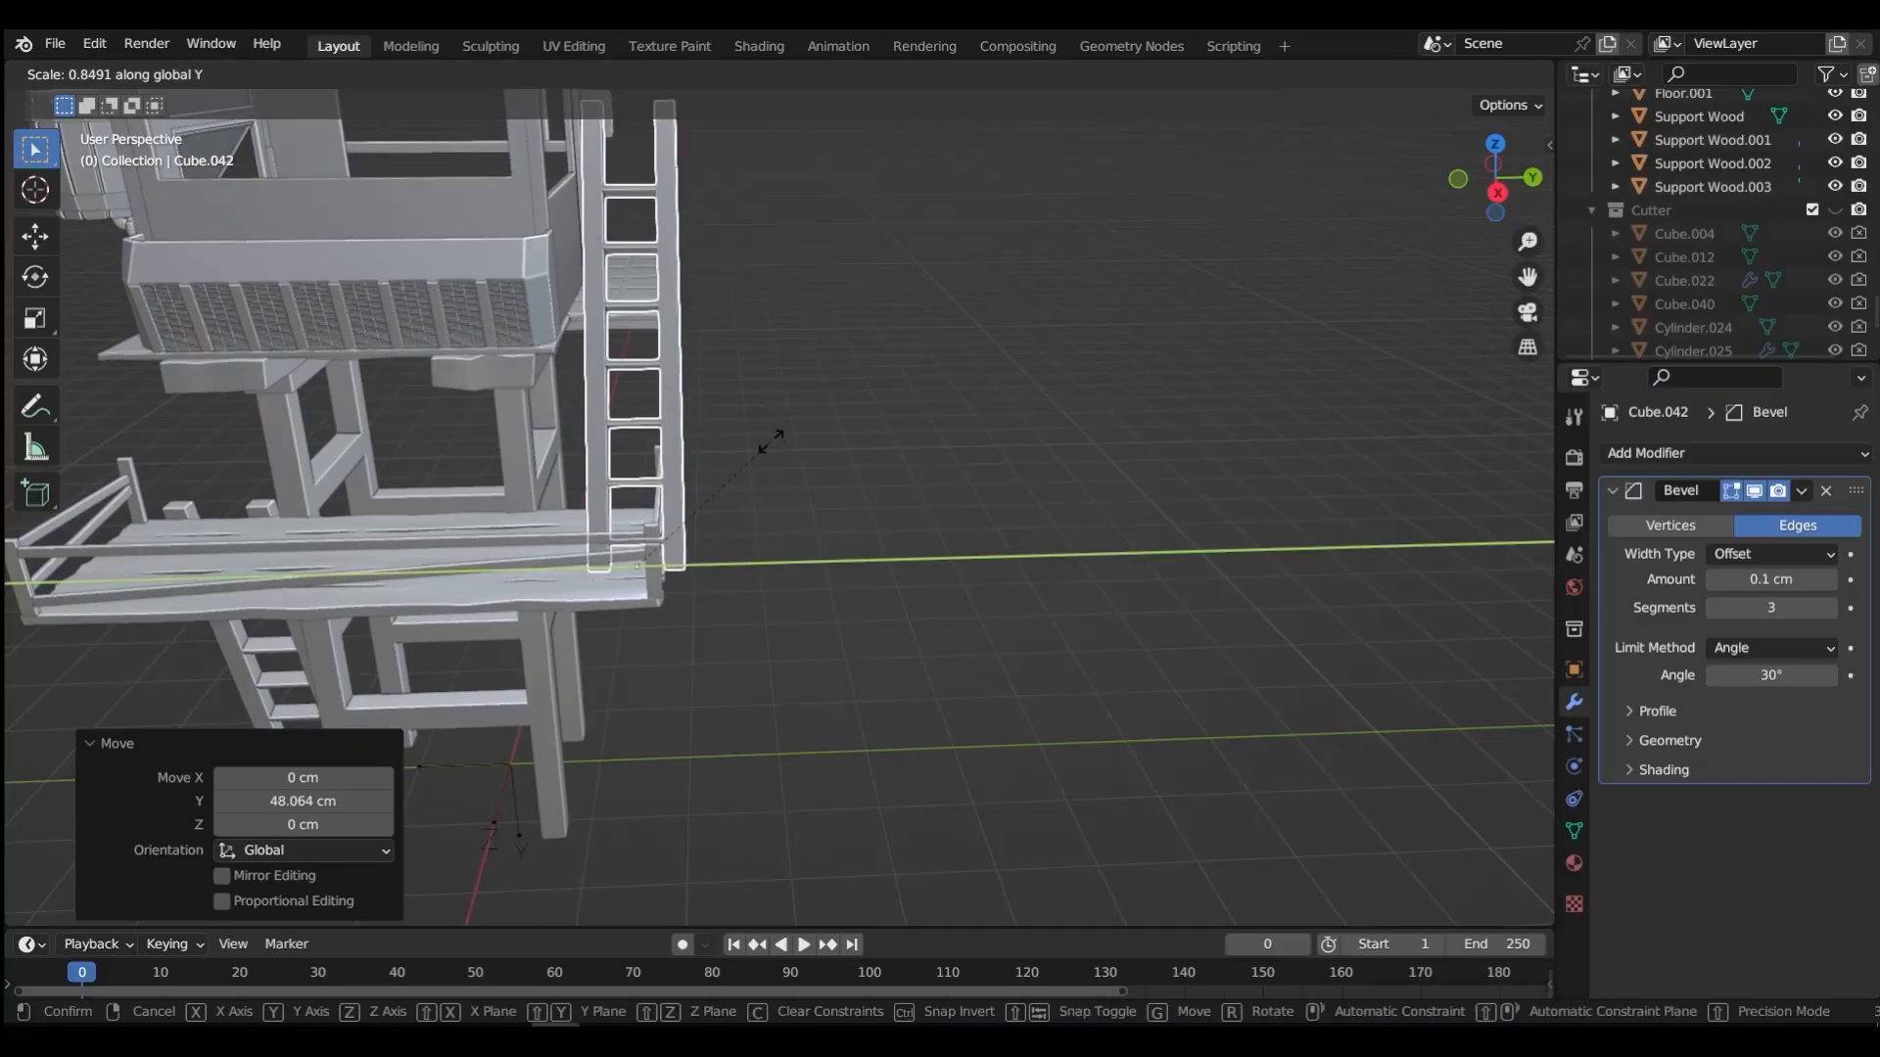
{"action": "left_click", "coordinate": [737, 442]}
{"action": "key", "text": "g"}
{"action": "key", "text": "y"}
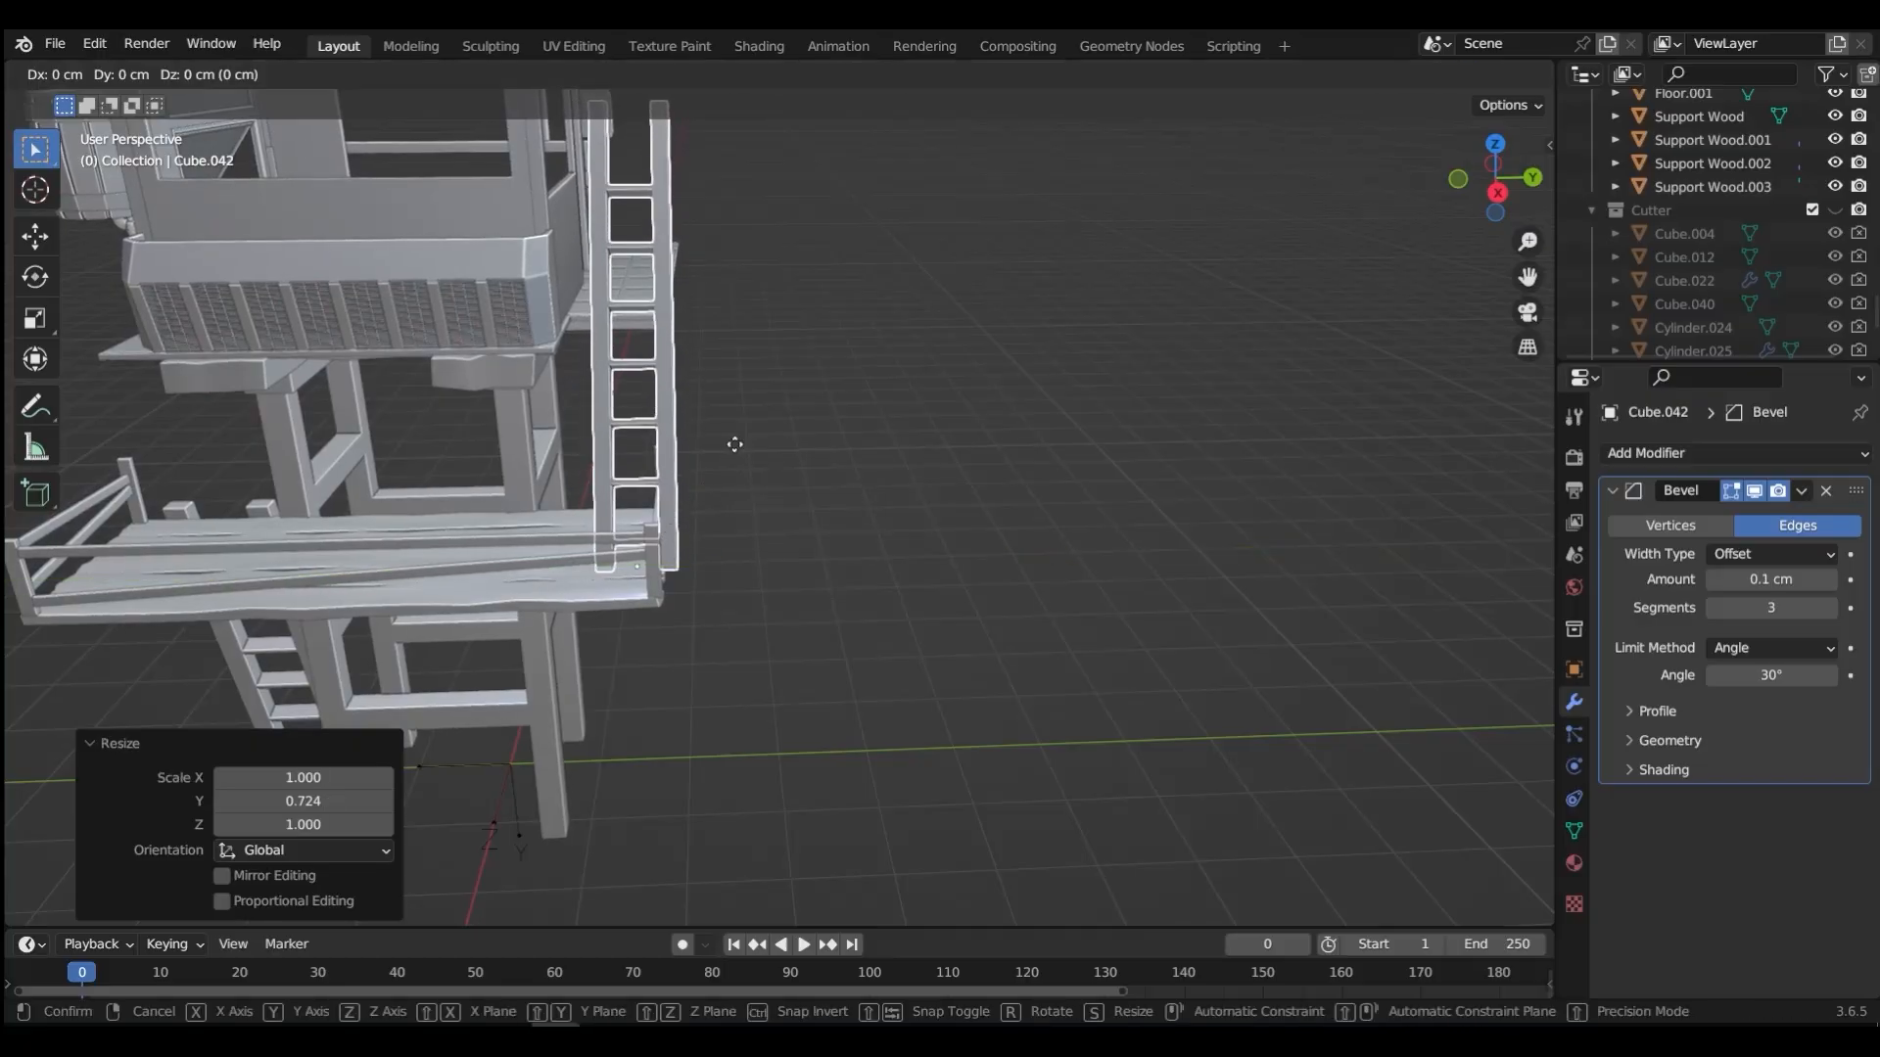
{"action": "left_click", "coordinate": [707, 444]}
Step: In the left view with X-ray on, delete all the upper ladder's faces above the cabin floor
{"action": "middle_click_drag", "start_coordinate": [708, 444], "coordinate": [635, 321]}
{"action": "left_click", "coordinate": [638, 340]}
{"action": "key", "text": "ctrl+Tab"}
{"action": "left_click", "coordinate": [816, 335]}
{"action": "scroll", "coordinate": [635, 322], "scroll_direction": "up", "scroll_amount": 4}
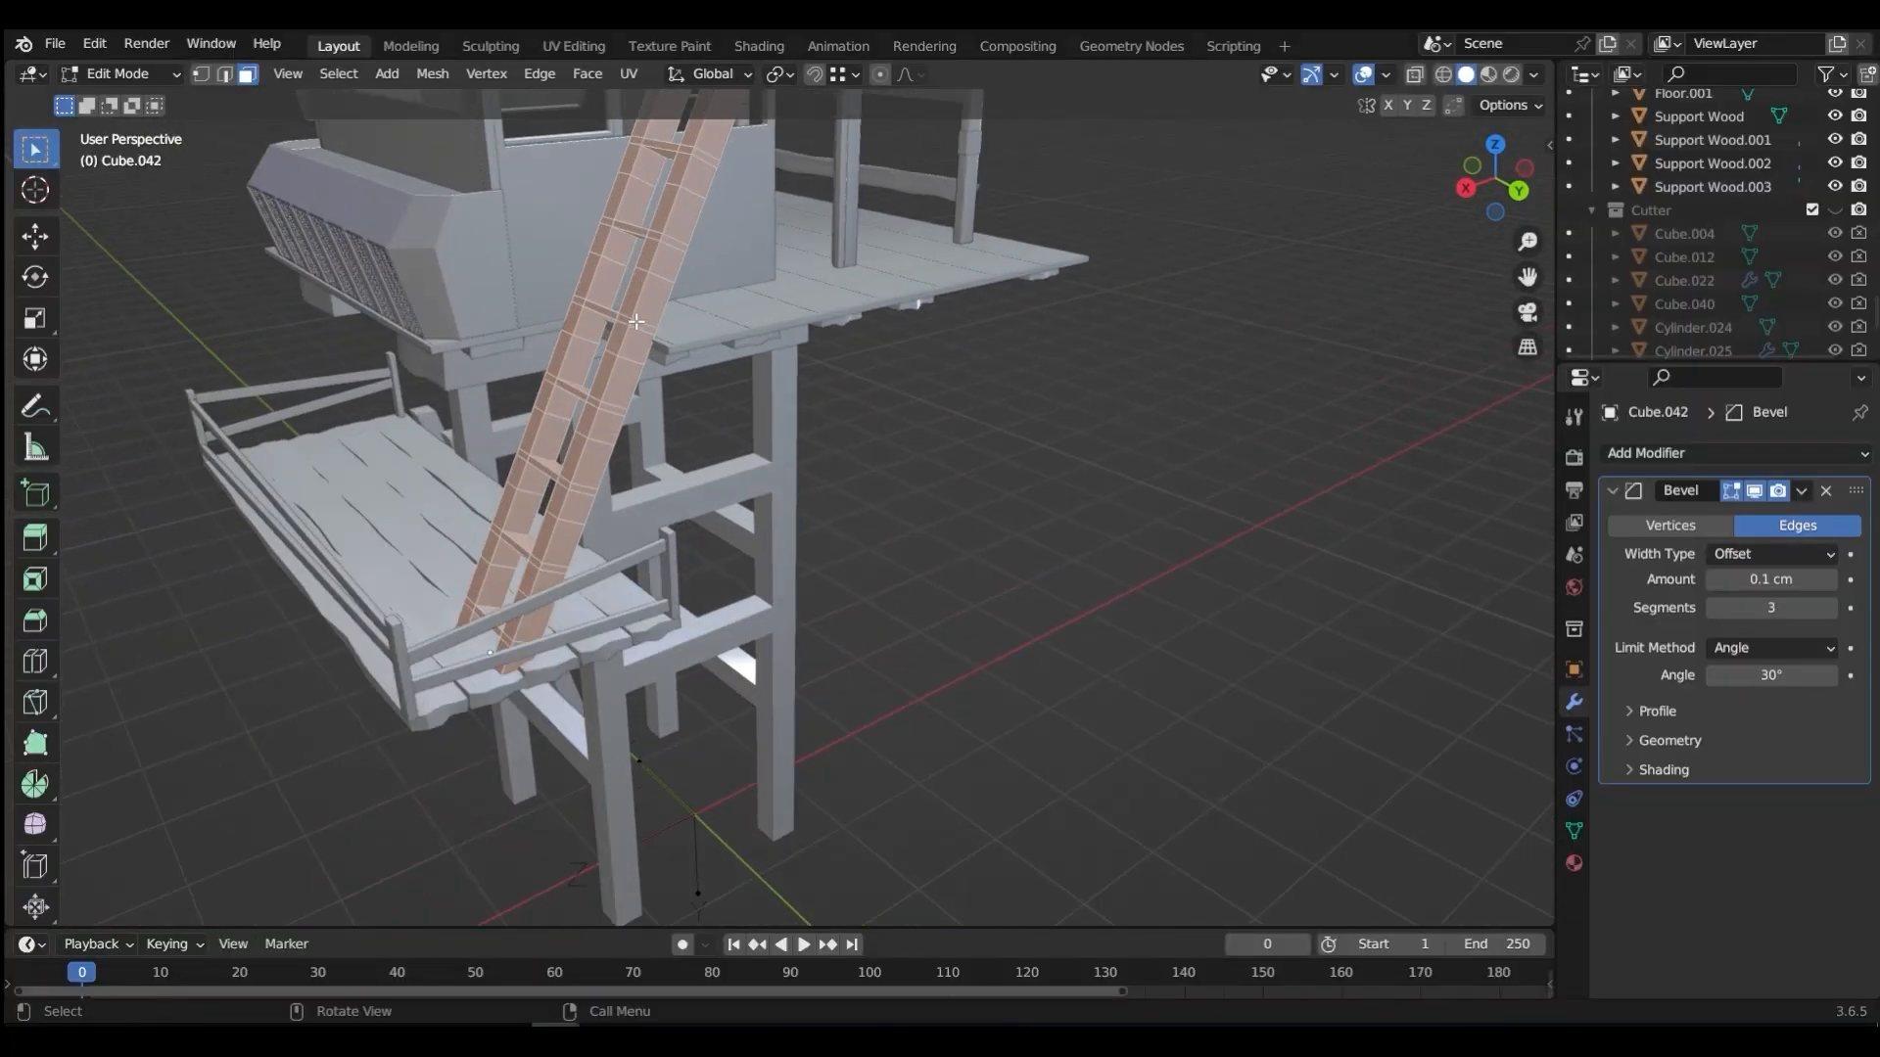
{"action": "key", "text": "grave"}
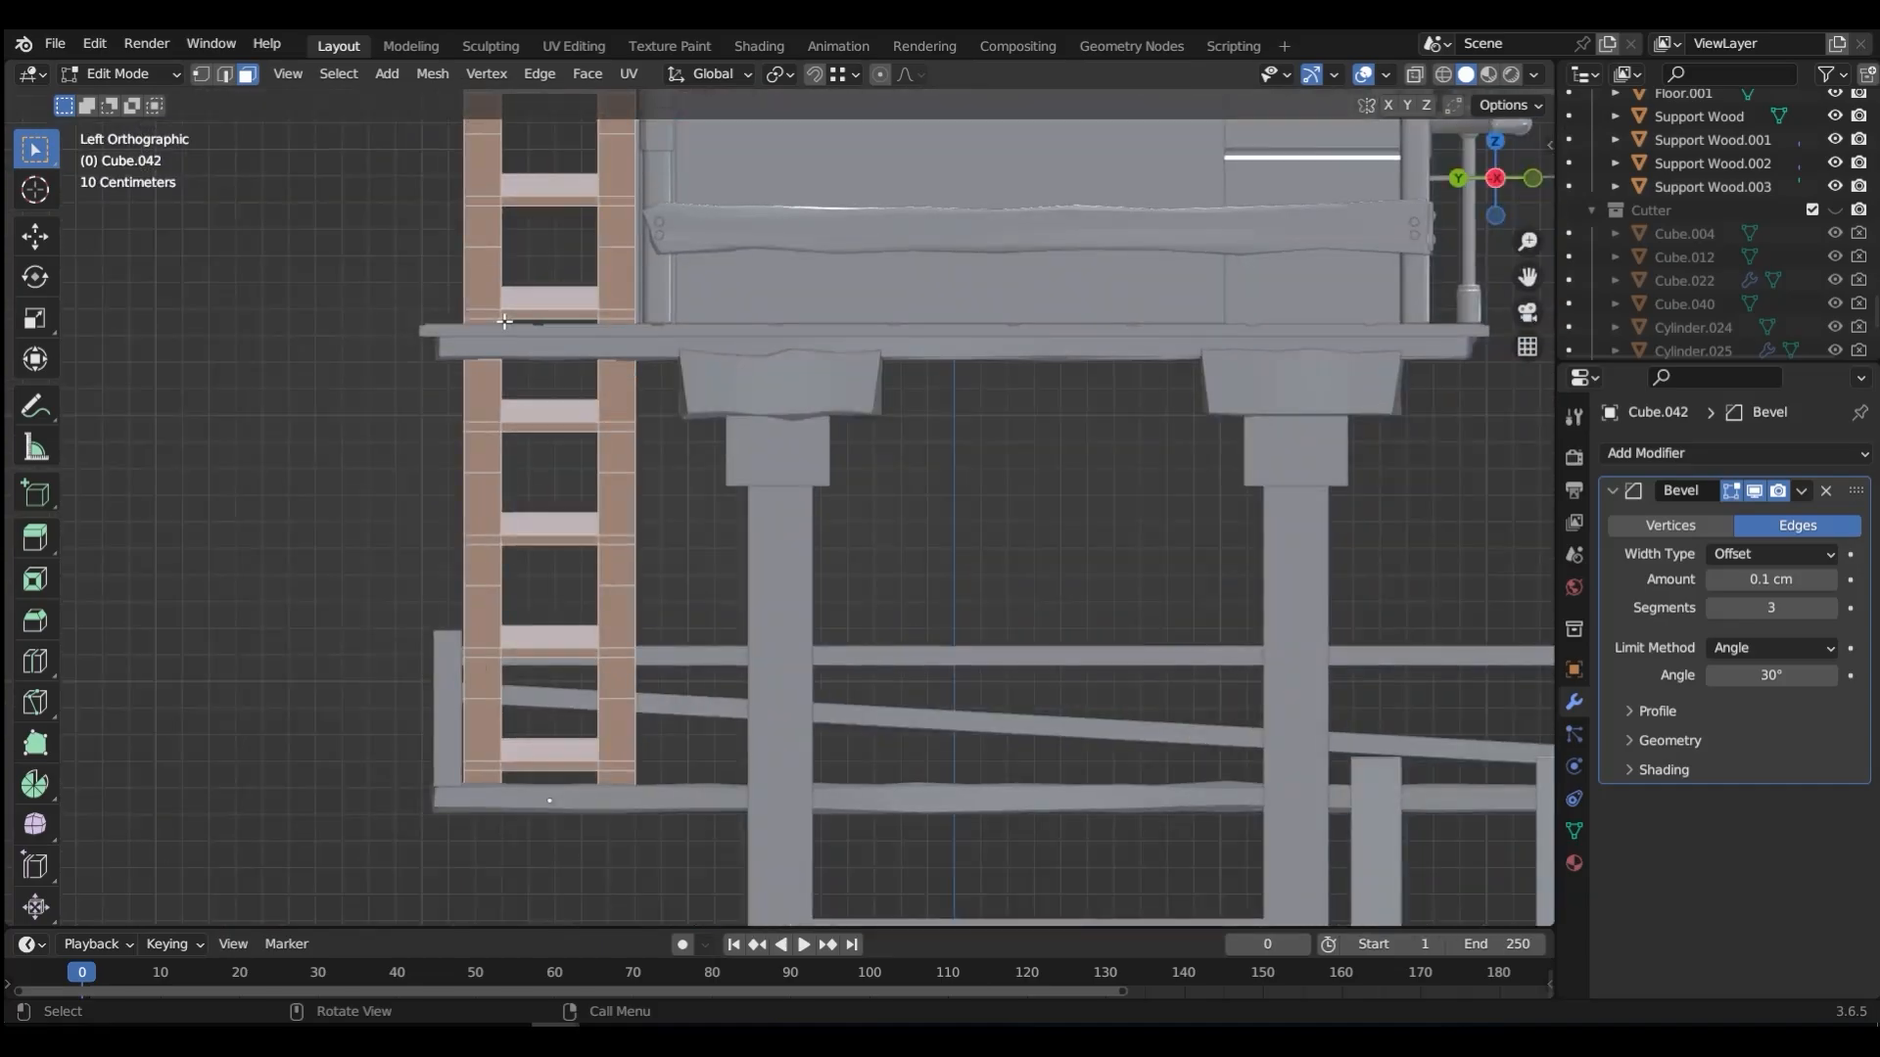
{"action": "scroll", "coordinate": [519, 334], "scroll_direction": "down", "scroll_amount": 5}
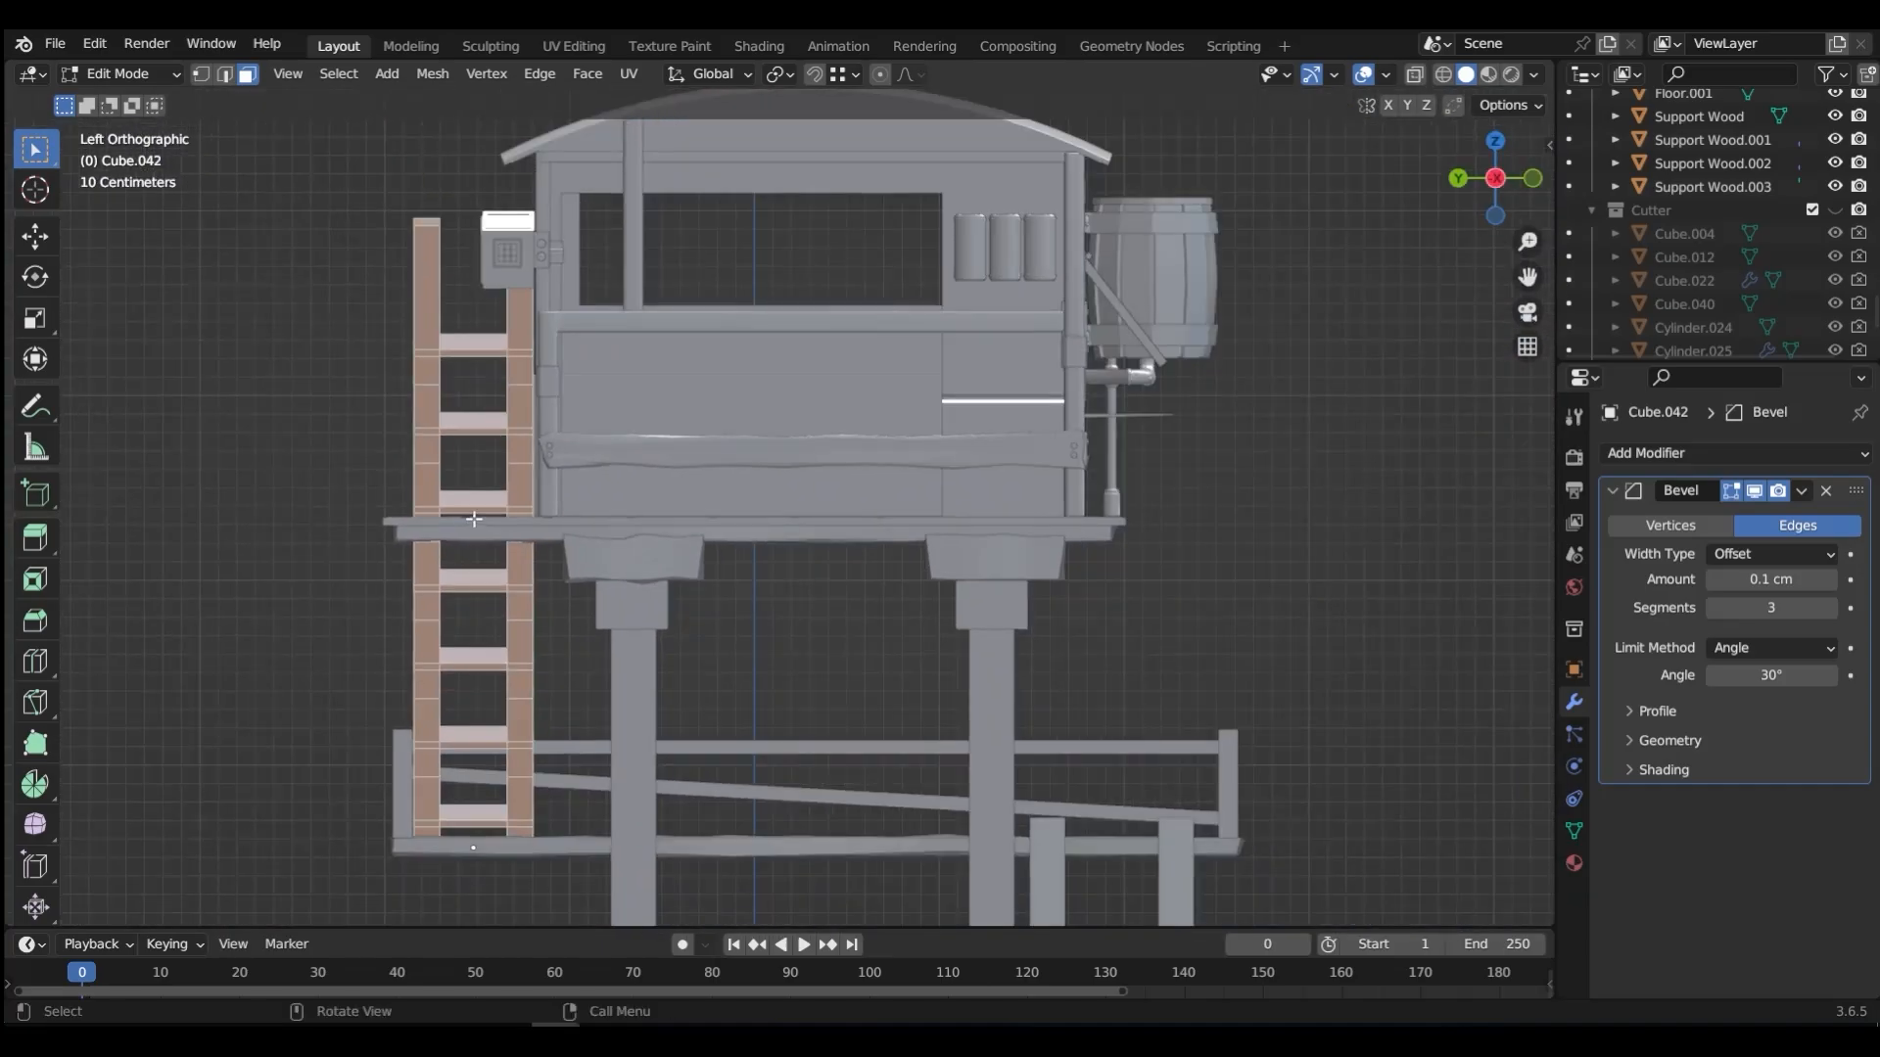
{"action": "key", "text": "alt+z"}
{"action": "left_click_drag", "start_coordinate": [332, 163], "coordinate": [664, 514]}
{"action": "key", "text": "x"}
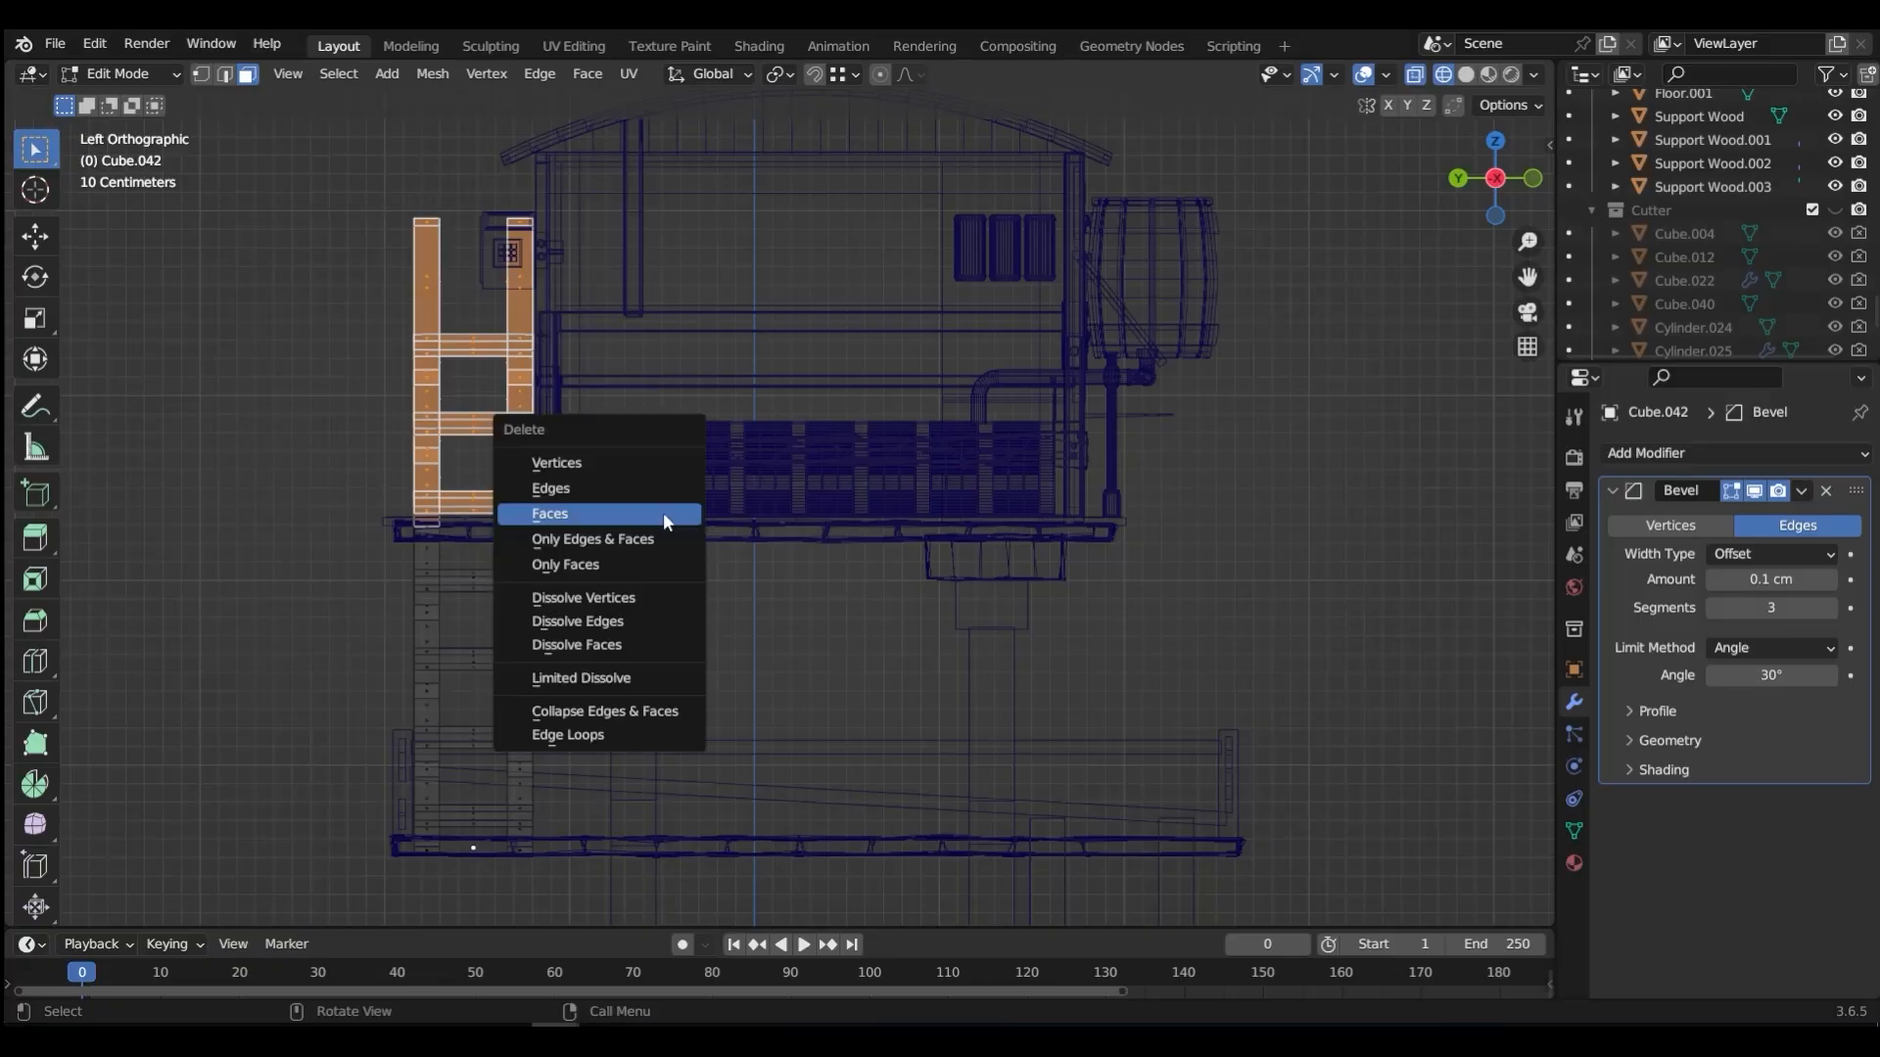
{"action": "left_click", "coordinate": [623, 515]}
Step: Delete the leftover vertices above the ladder's cut in vertex select mode and turn off the see-through display
{"action": "key", "text": "ctrl+Tab"}
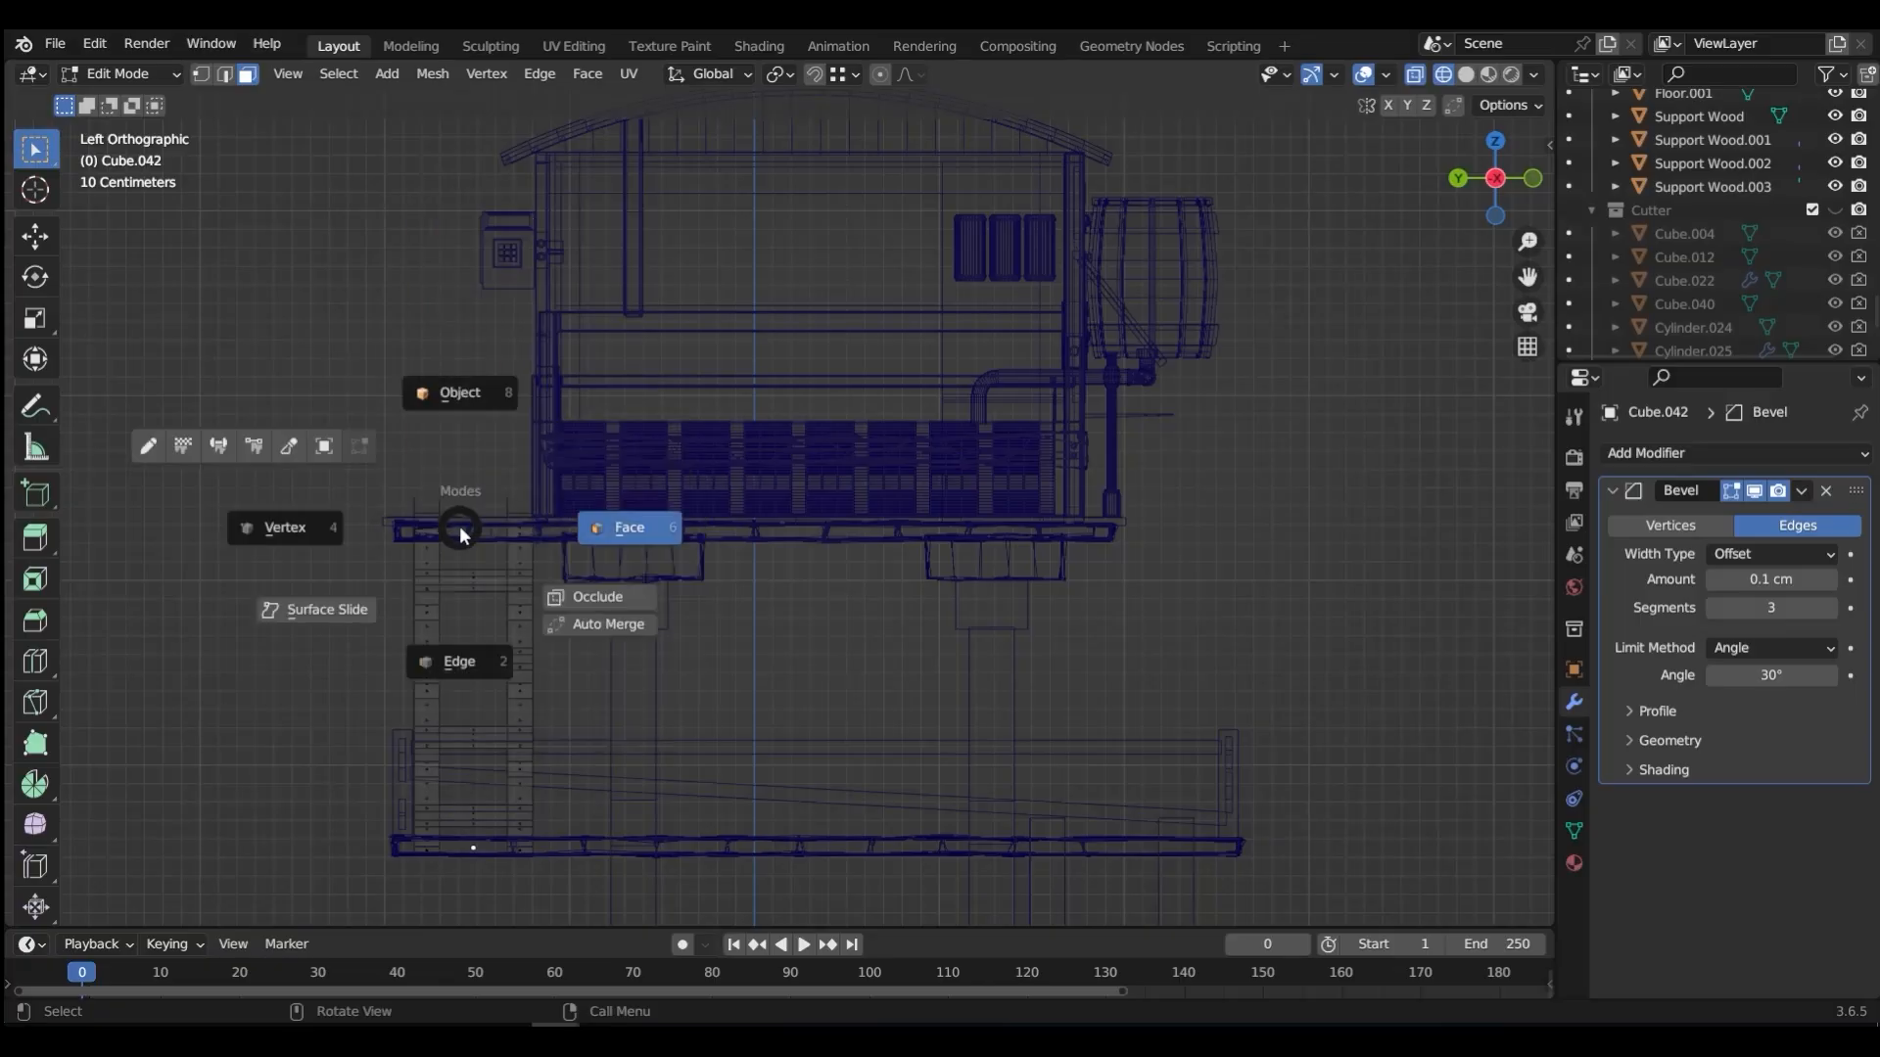
{"action": "left_click", "coordinate": [437, 523]}
{"action": "left_click_drag", "start_coordinate": [358, 443], "coordinate": [623, 509]}
{"action": "key", "text": "x"}
{"action": "left_click", "coordinate": [542, 451]}
{"action": "key", "text": "Tab"}
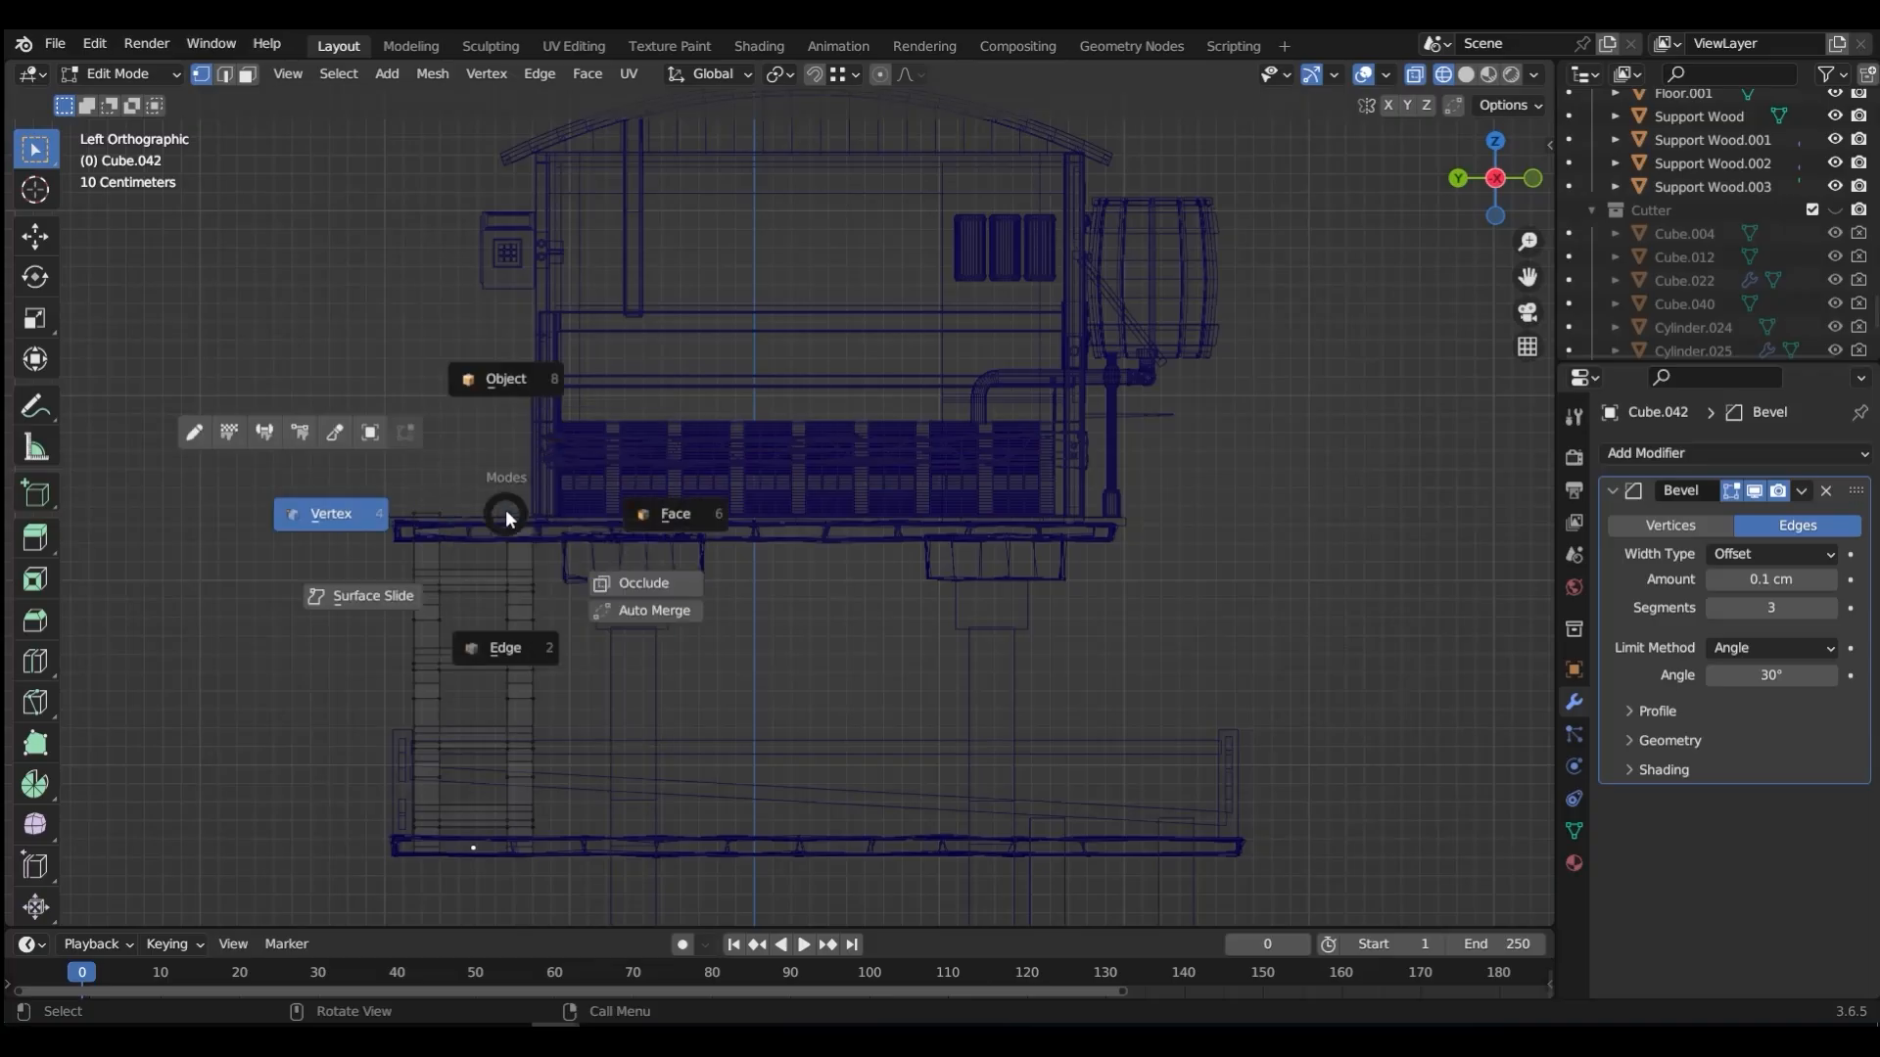
{"action": "left_click", "coordinate": [535, 454]}
{"action": "key", "text": "shift+z"}
Step: Delete the stray leftover faces sticking out at the cut tops of both side rails
{"action": "mouse_move", "coordinate": [505, 525]}
{"action": "middle_mouse_down"}
{"action": "mouse_move", "coordinate": [874, 540]}
{"action": "mouse_move", "coordinate": [576, 537]}
{"action": "middle_mouse_up"}
{"action": "scroll", "coordinate": [576, 538], "scroll_direction": "up", "scroll_amount": 5}
{"action": "key", "text": "Tab"}
{"action": "left_click", "coordinate": [587, 540]}
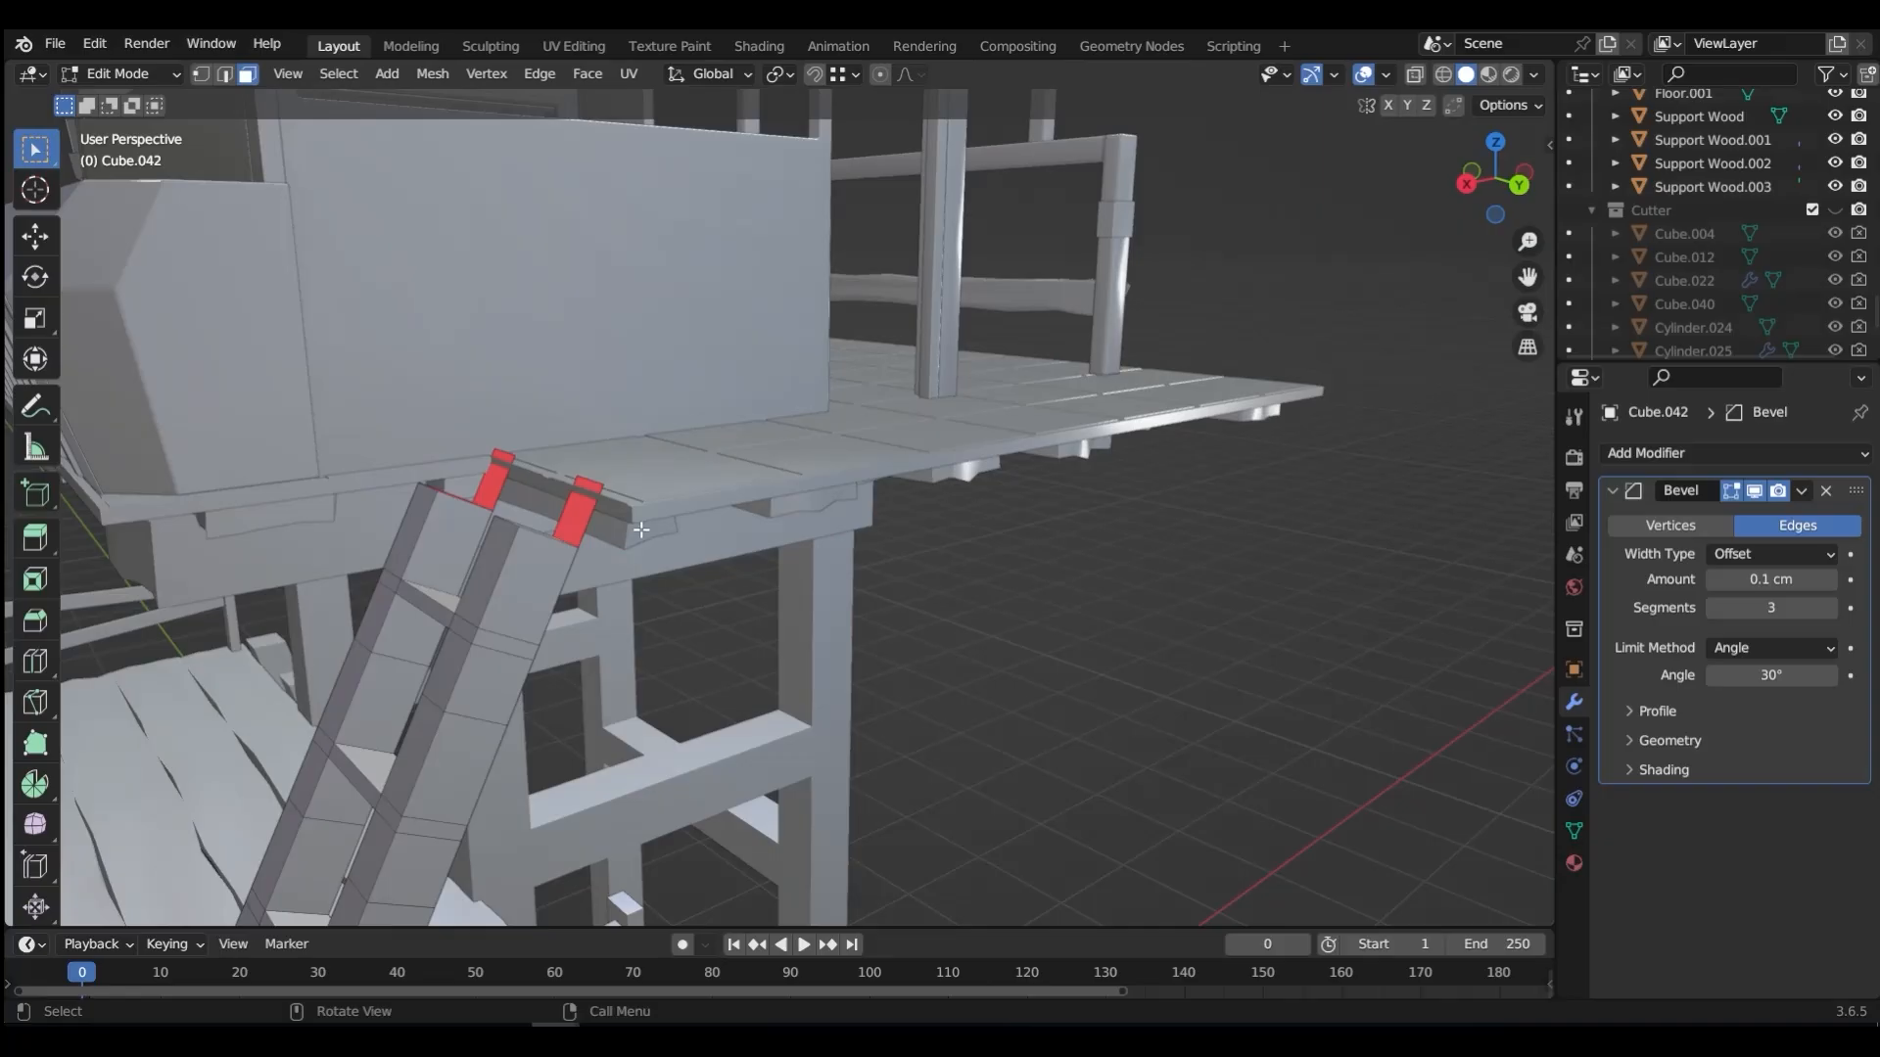
{"action": "left_click", "coordinate": [496, 488], "text": "shift"}
{"action": "key", "text": "x"}
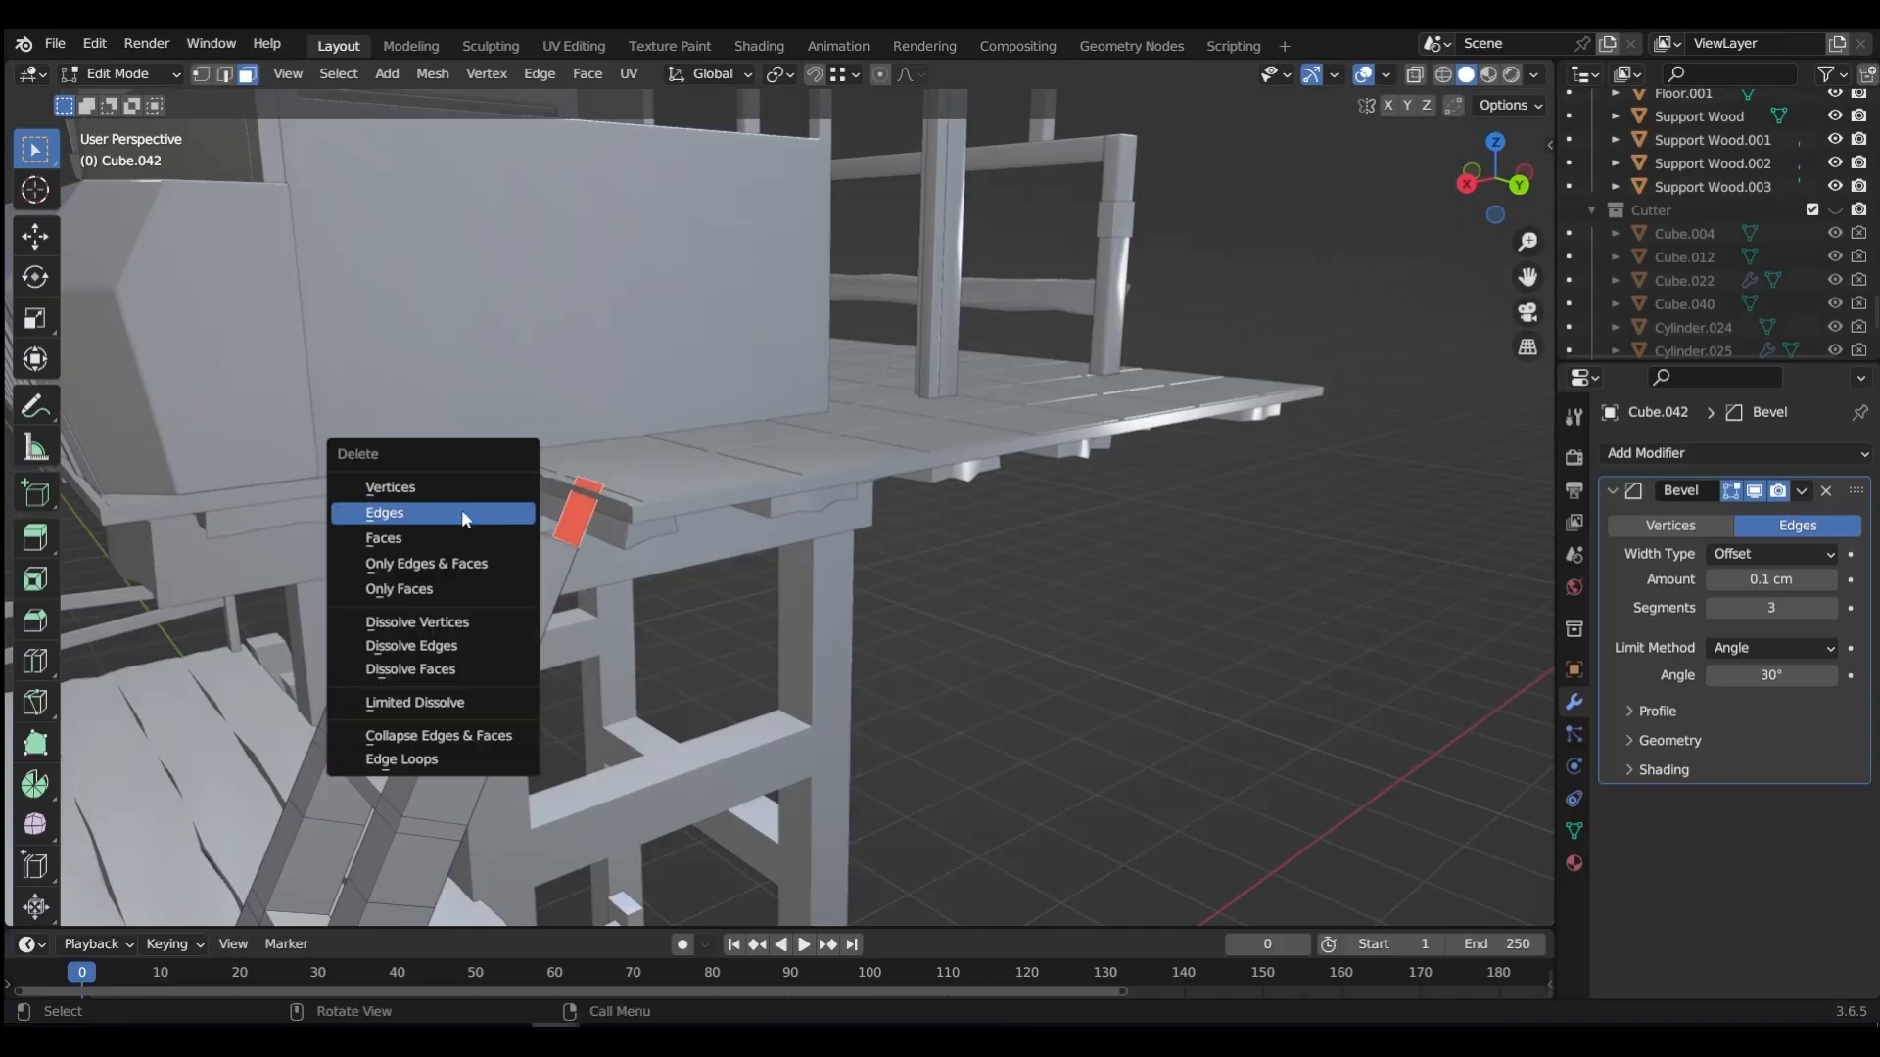
{"action": "left_click", "coordinate": [461, 509]}
Step: Fill the open tops of the upper ladder's side rails with faces and recalculate the reversed normals
{"action": "middle_click_drag", "start_coordinate": [462, 509], "coordinate": [519, 616]}
{"action": "key", "text": "Tab"}
{"action": "left_click", "coordinate": [428, 504]}
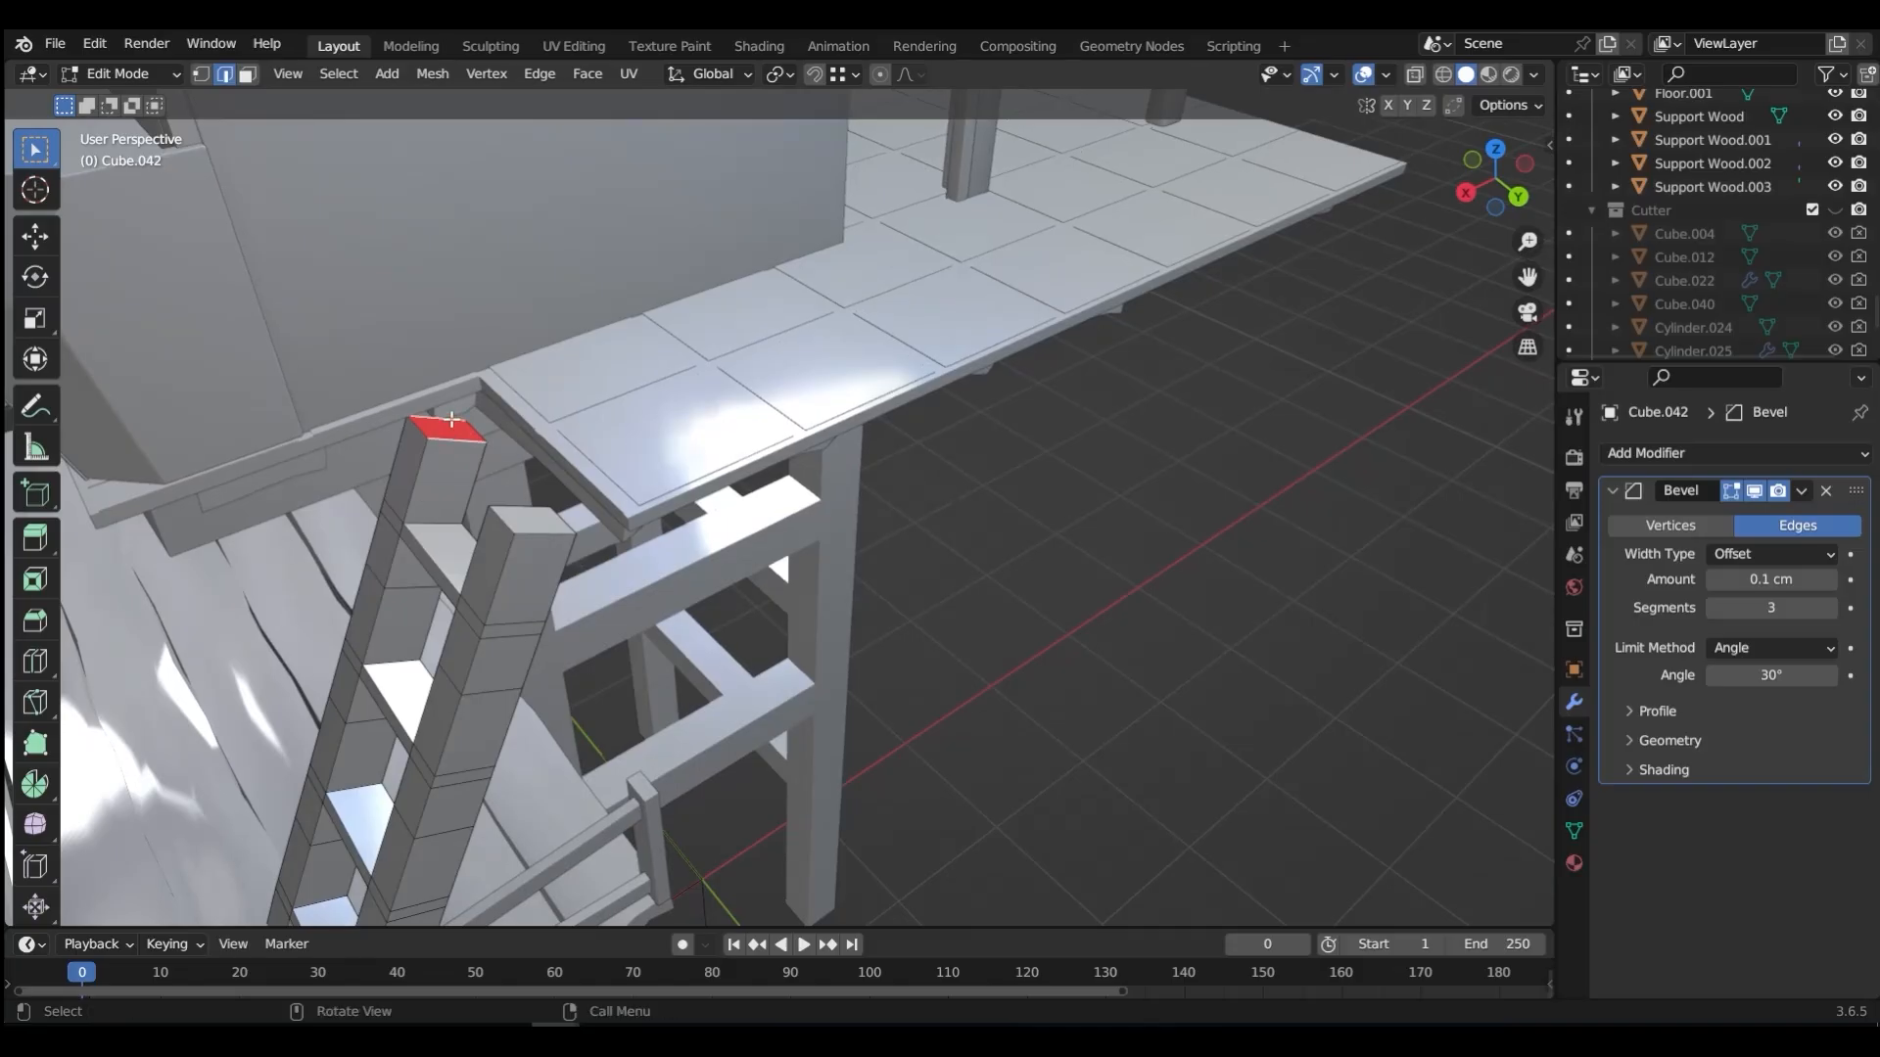
{"action": "key", "text": "Tab"}
{"action": "key", "text": "3"}
{"action": "key", "text": "shift+n"}
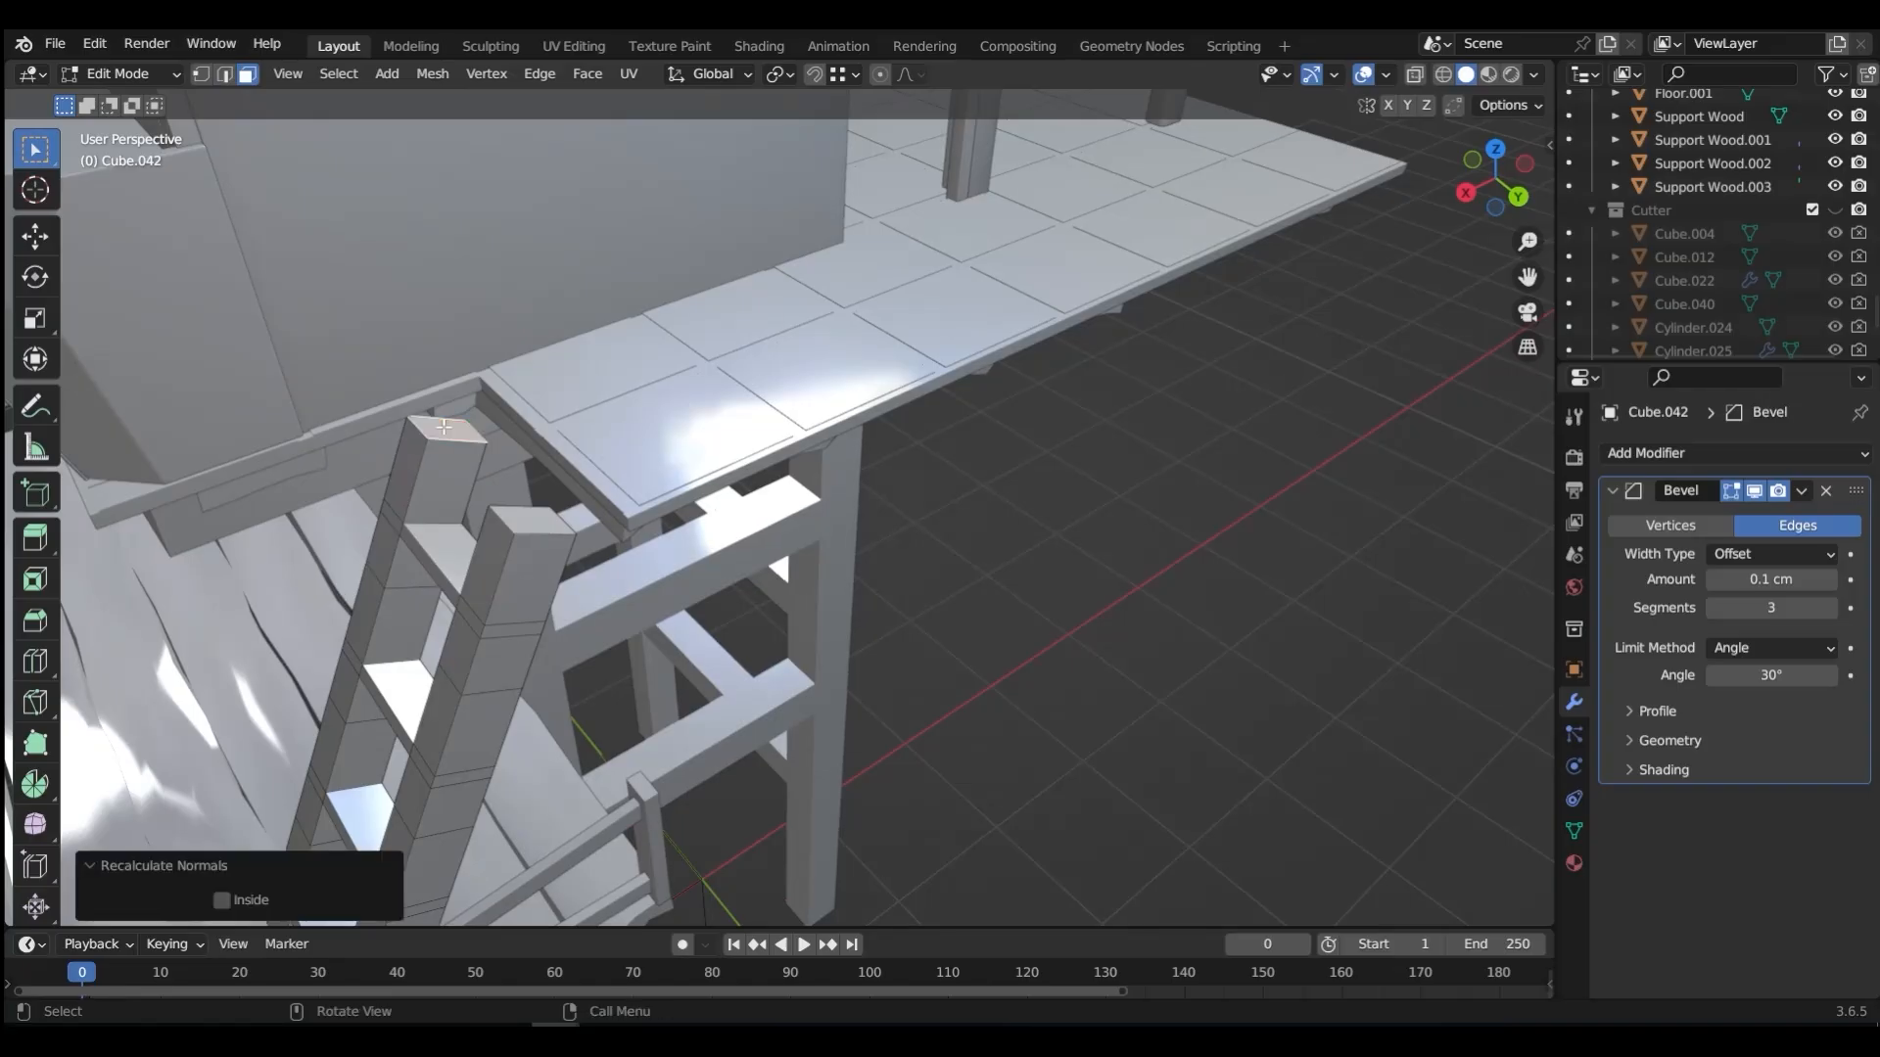
Step: Select all of the upper ladder's vertices and merge them by distance at 0.01 cm
{"action": "key", "text": "ctrl+Tab"}
{"action": "left_click", "coordinate": [285, 411]}
{"action": "key", "text": "a"}
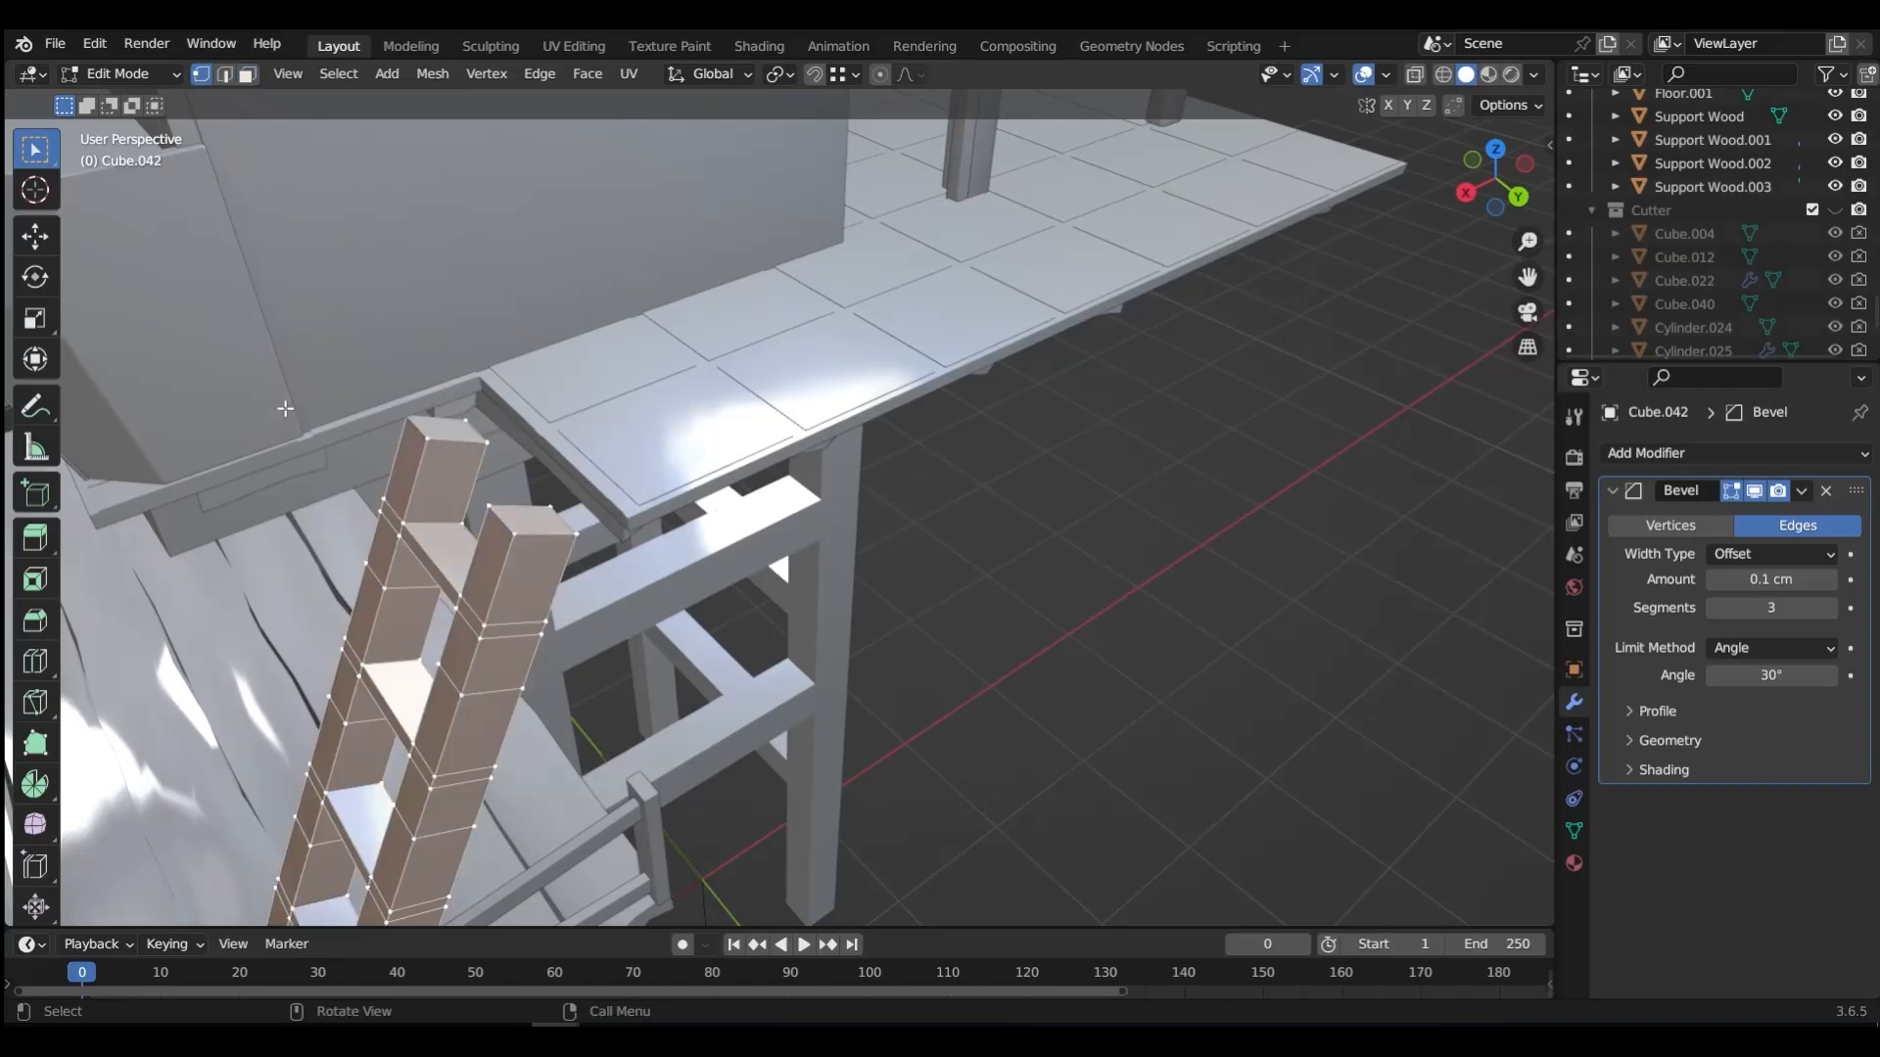
{"action": "key", "text": "m"}
{"action": "left_click", "coordinate": [284, 407]}
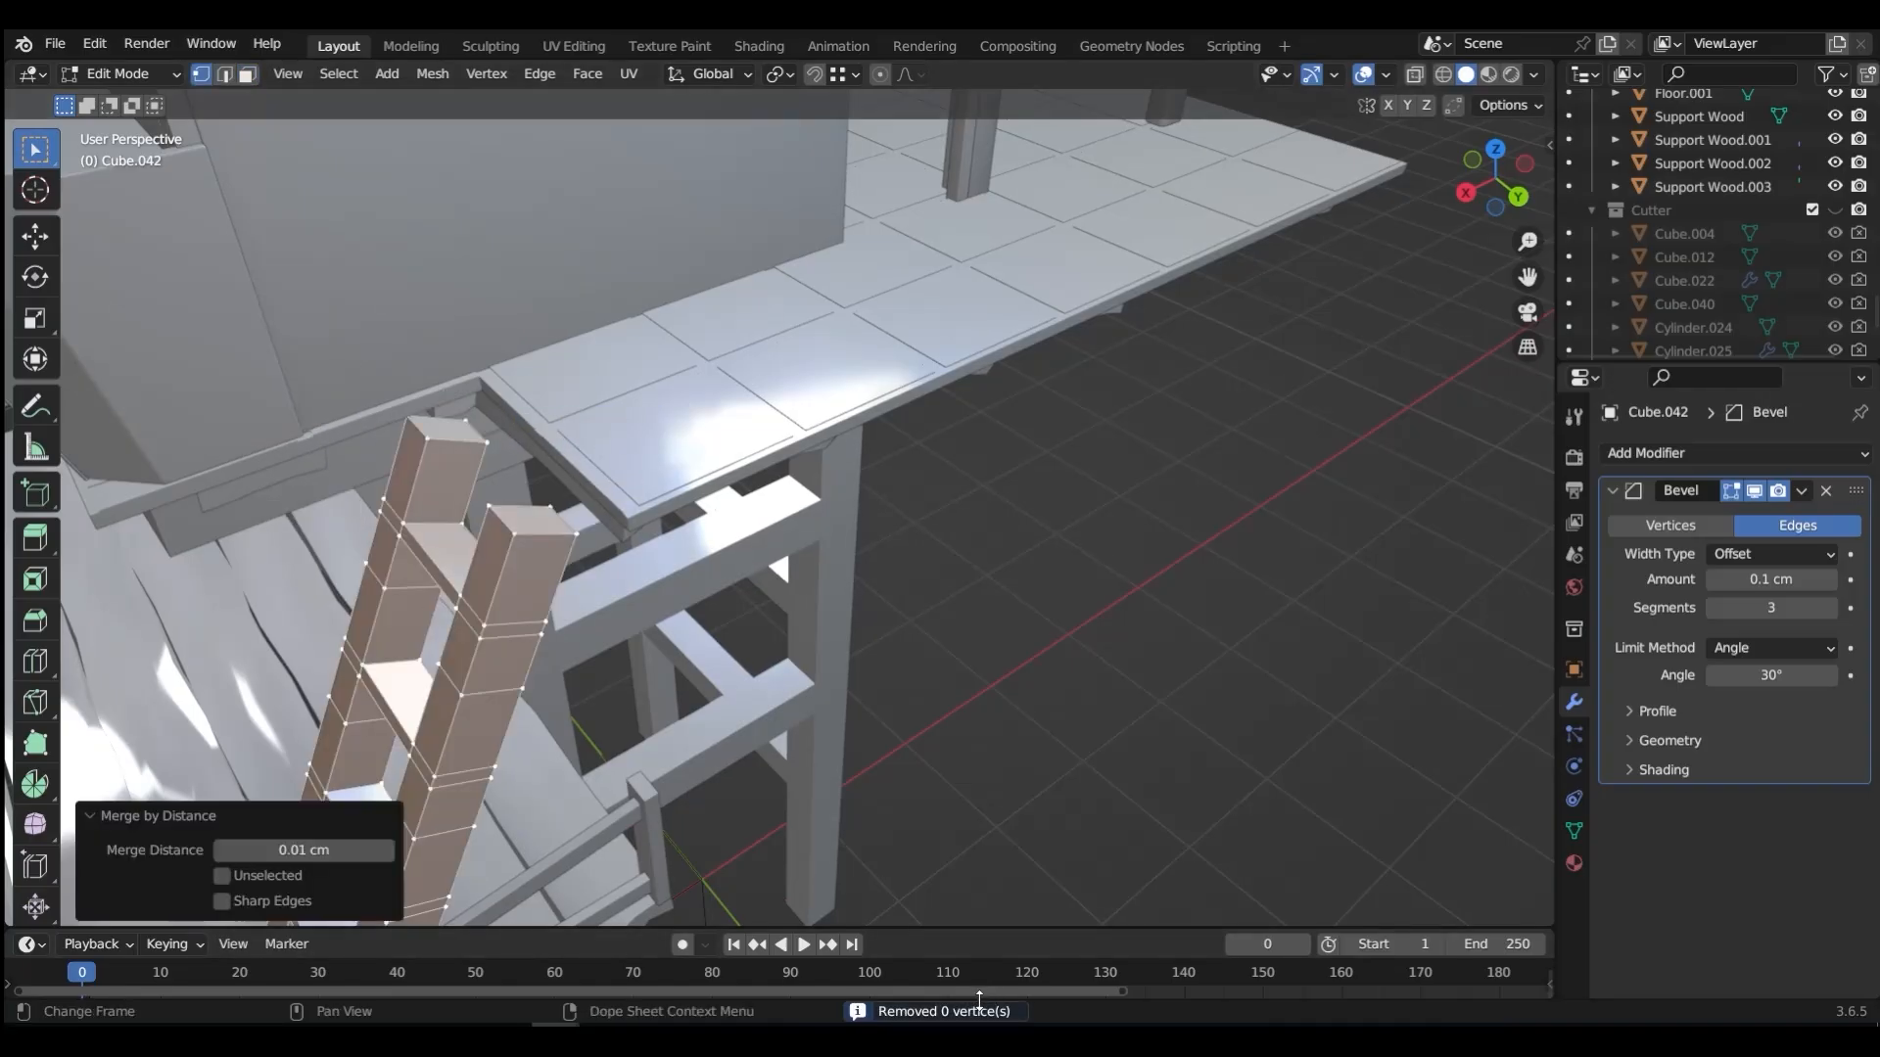
Step: Extend both side rails' top faces about 28 cm along local Z past the cabin floor and return to Object Mode
{"action": "key", "text": "ctrl+Tab"}
{"action": "left_click", "coordinate": [693, 462]}
{"action": "key", "text": "alt+a"}
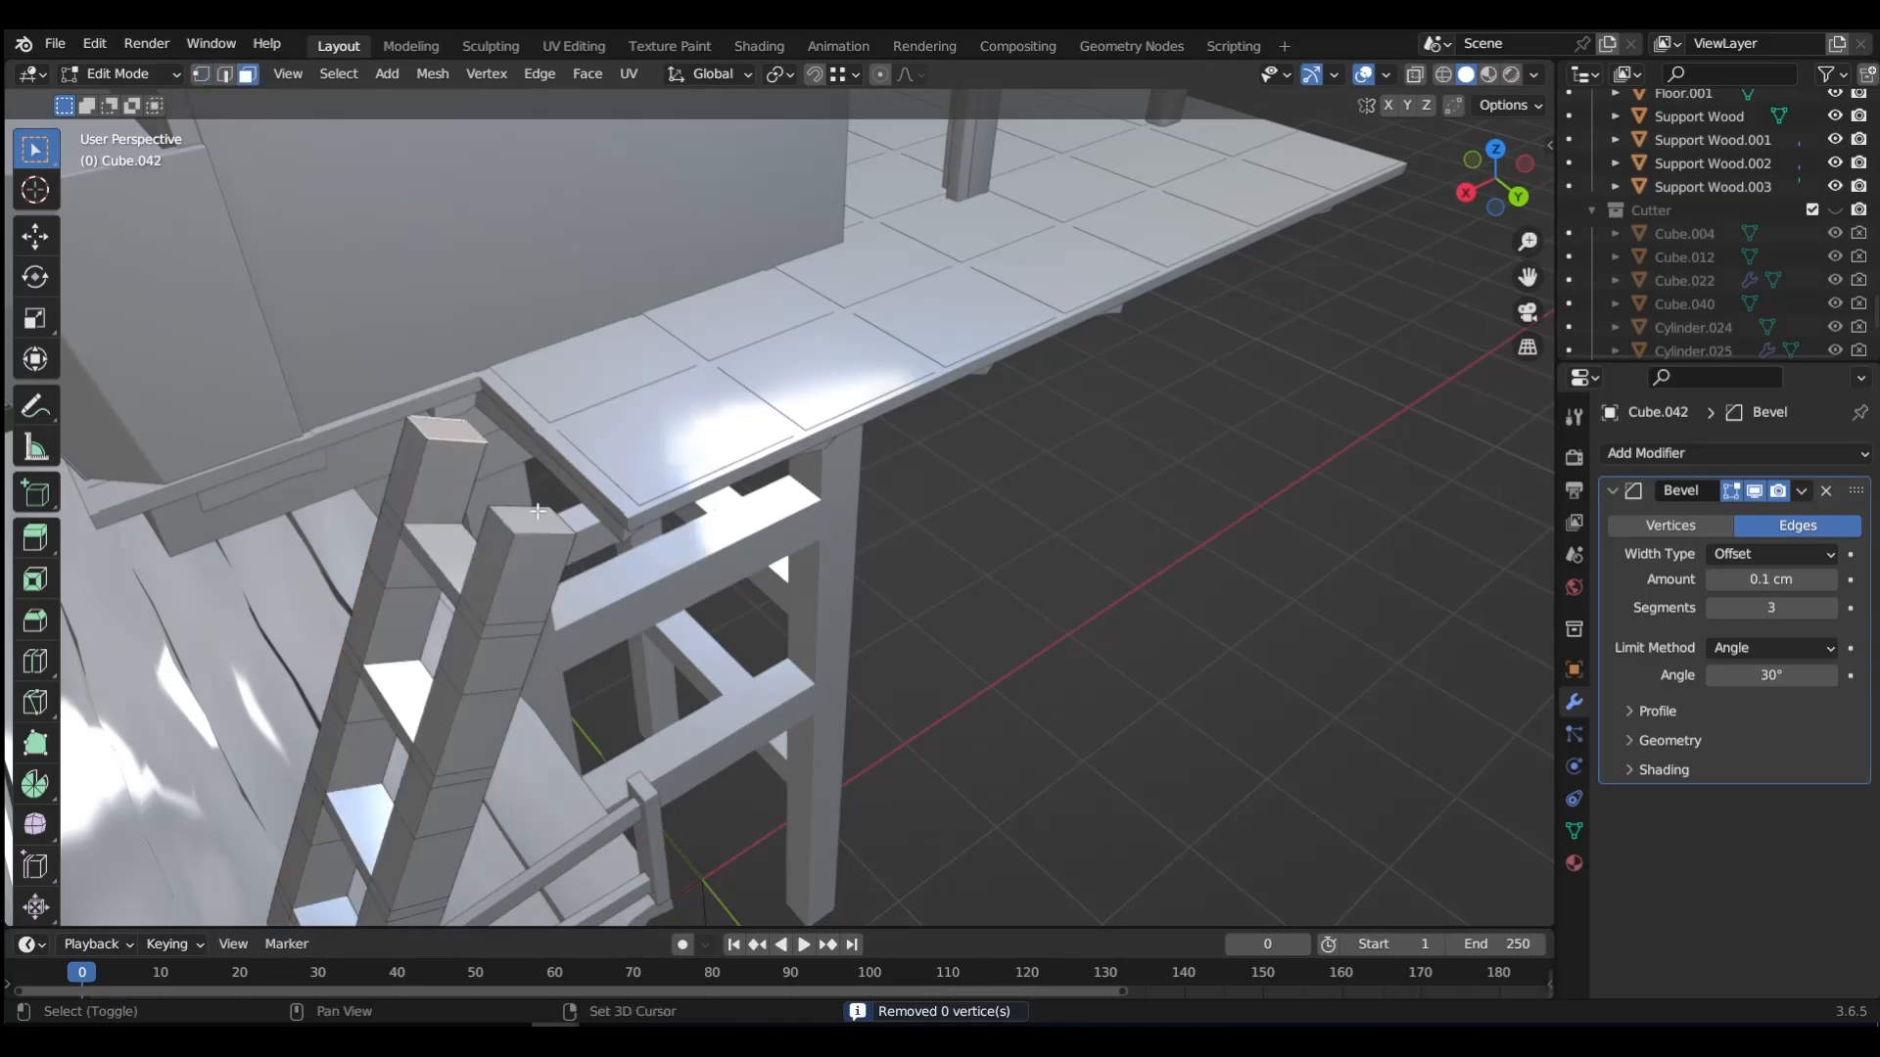
{"action": "key", "text": "g"}
{"action": "key", "text": "z"}
{"action": "key", "text": "z"}
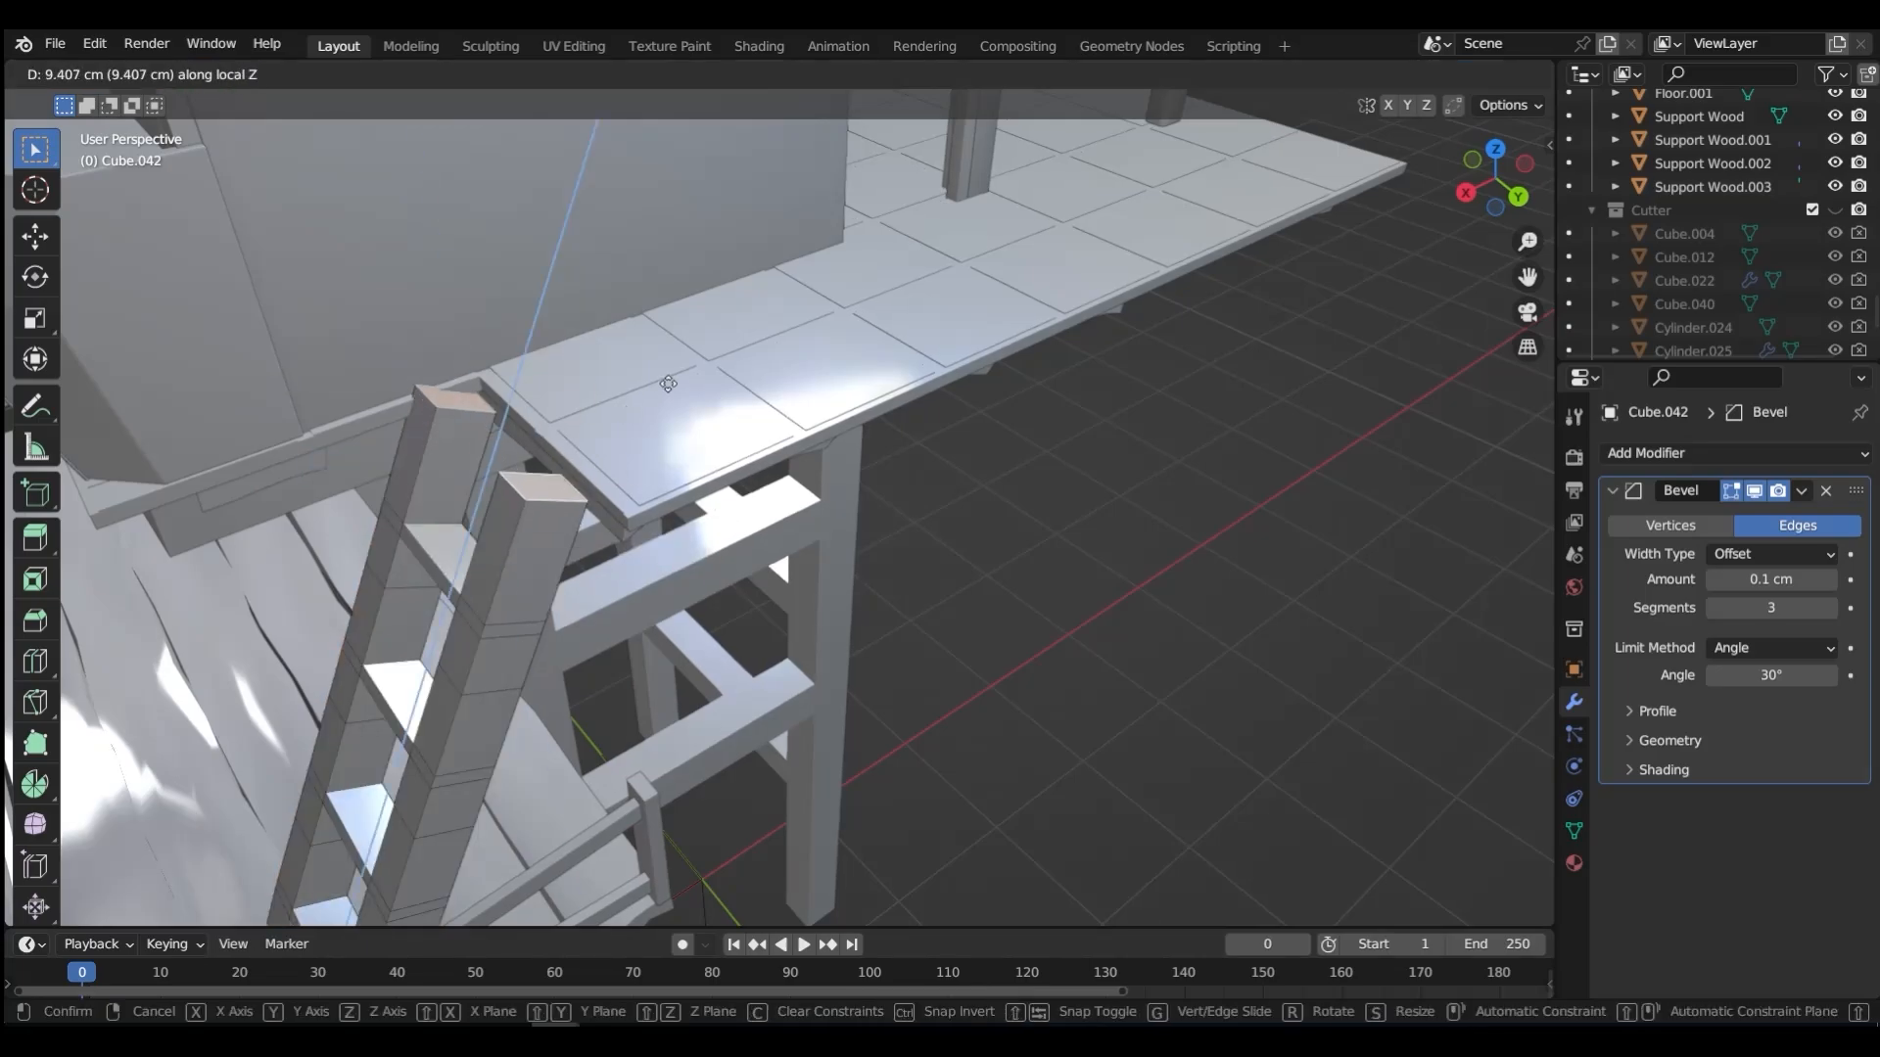
{"action": "left_click", "coordinate": [707, 331]}
{"action": "middle_click_drag", "start_coordinate": [706, 331], "coordinate": [553, 442]}
{"action": "key", "text": "Tab"}
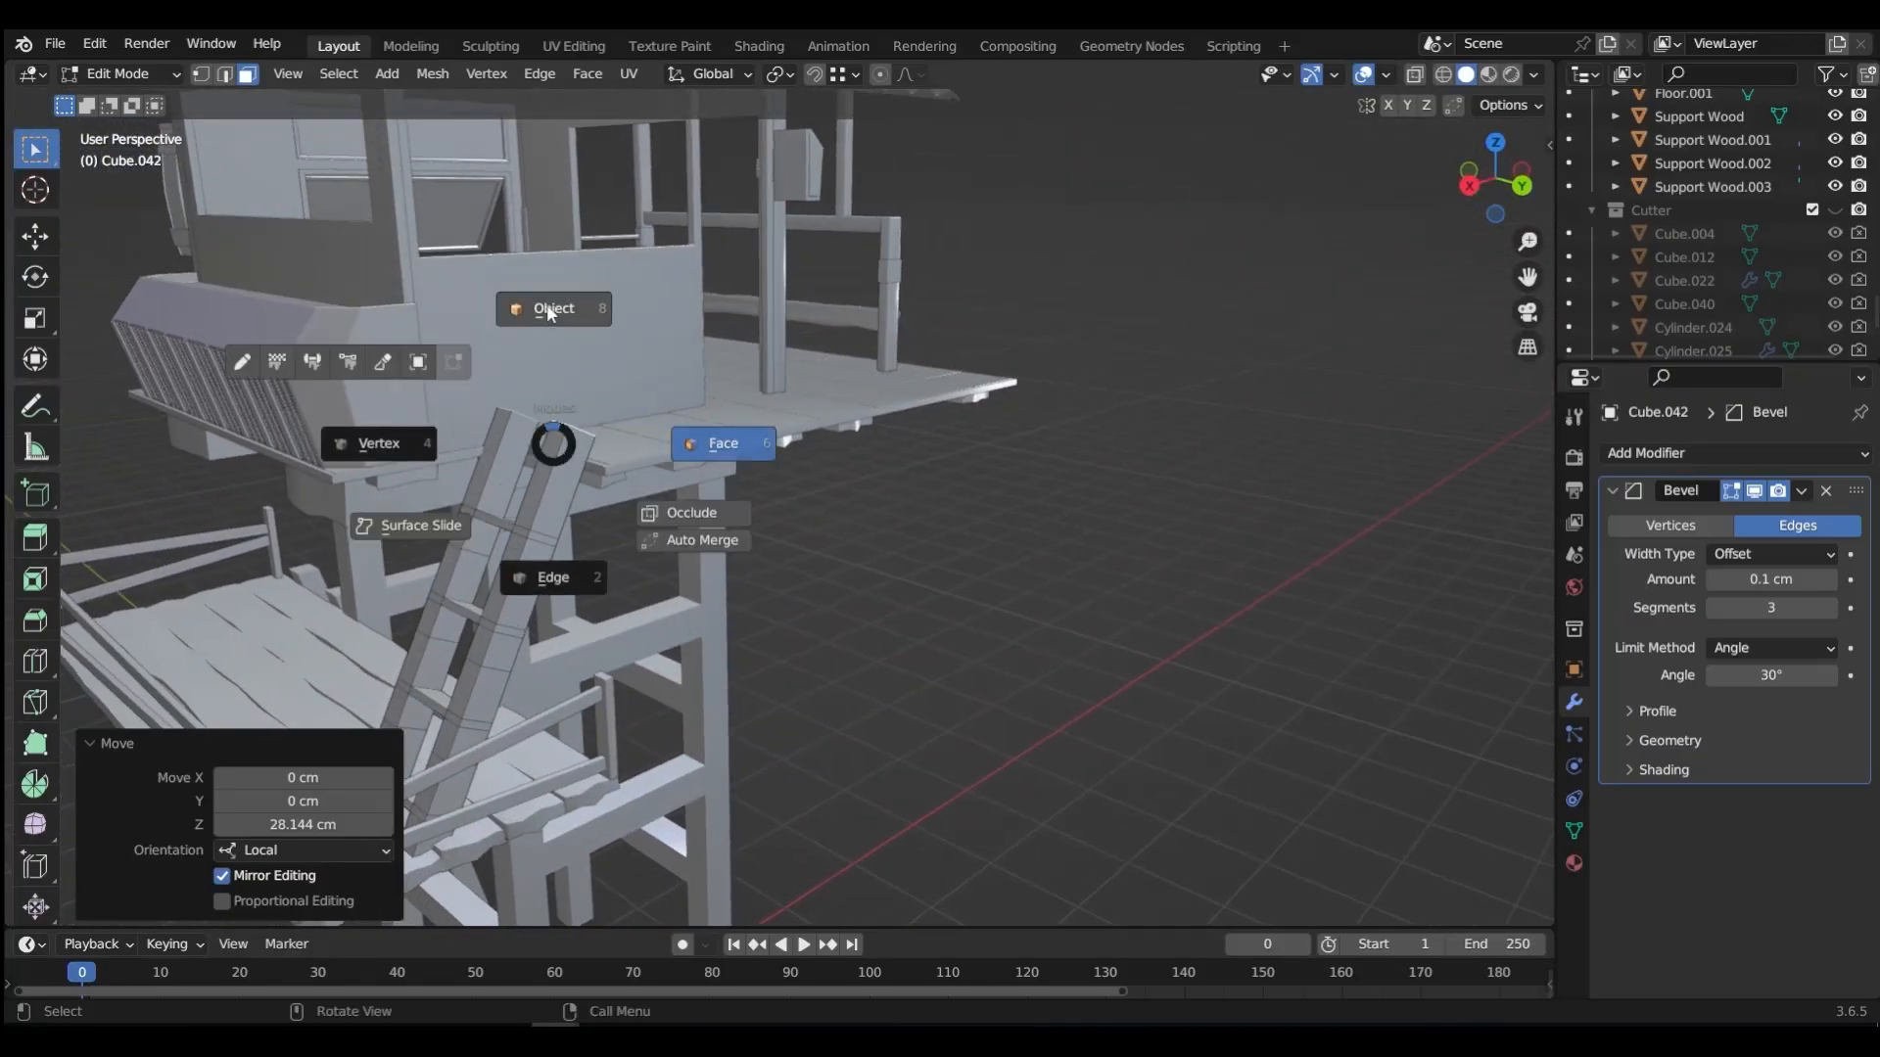
{"action": "left_click", "coordinate": [554, 311]}
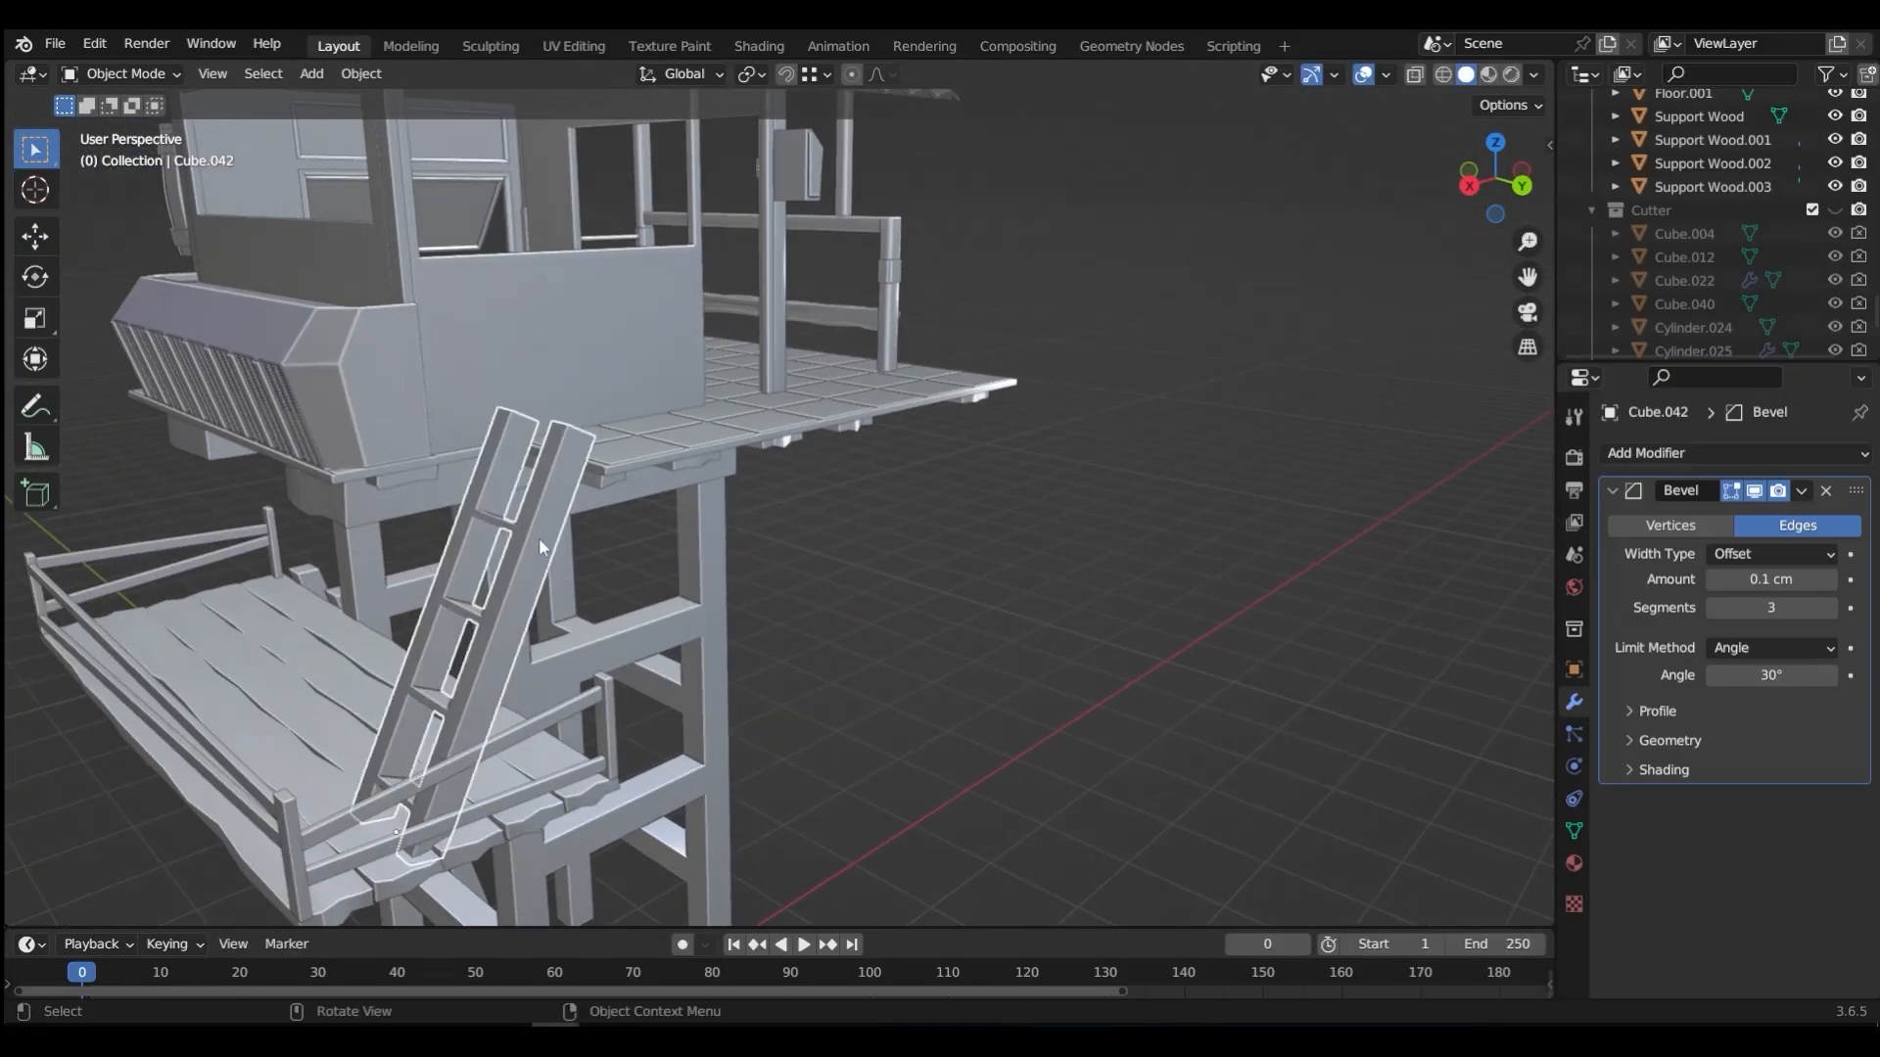
{"action": "middle_click_drag", "start_coordinate": [539, 537], "coordinate": [805, 510]}
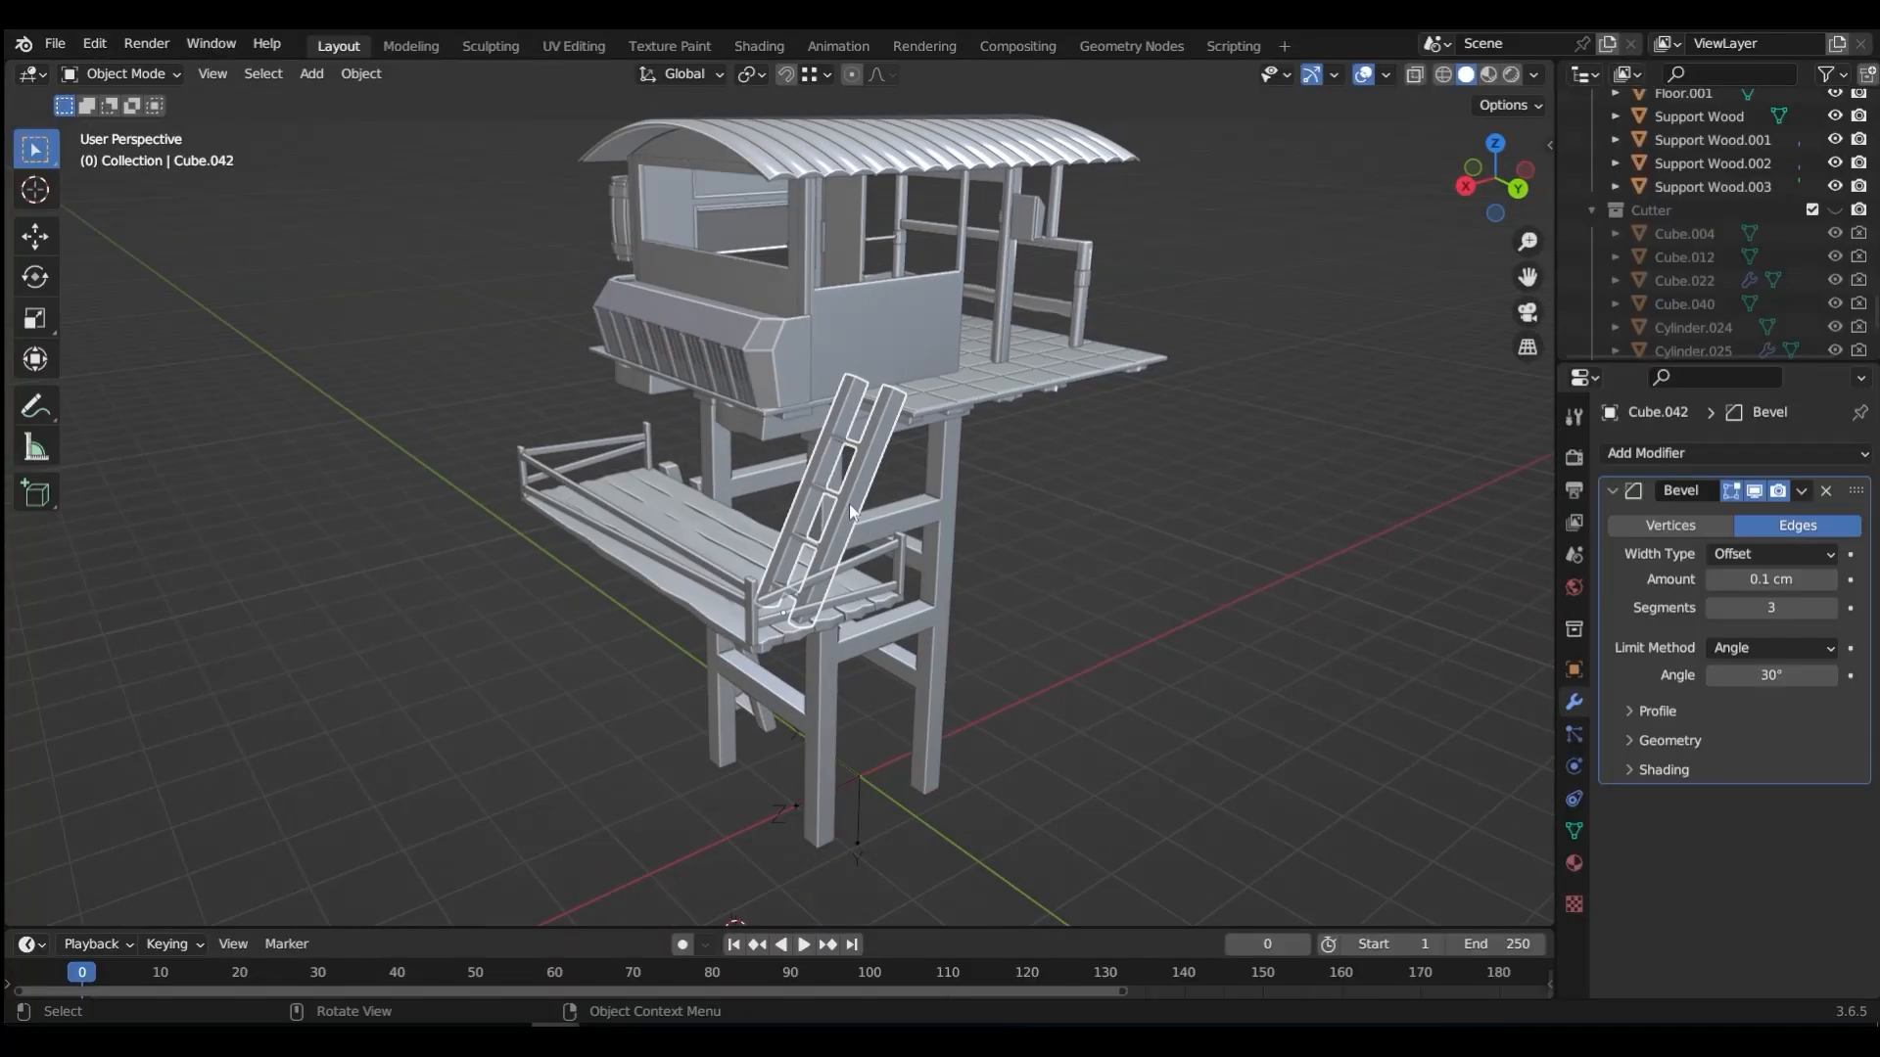
{"action": "scroll", "coordinate": [849, 503], "scroll_direction": "up", "scroll_amount": 5}
{"action": "middle_click_drag", "start_coordinate": [885, 355], "coordinate": [895, 423]}
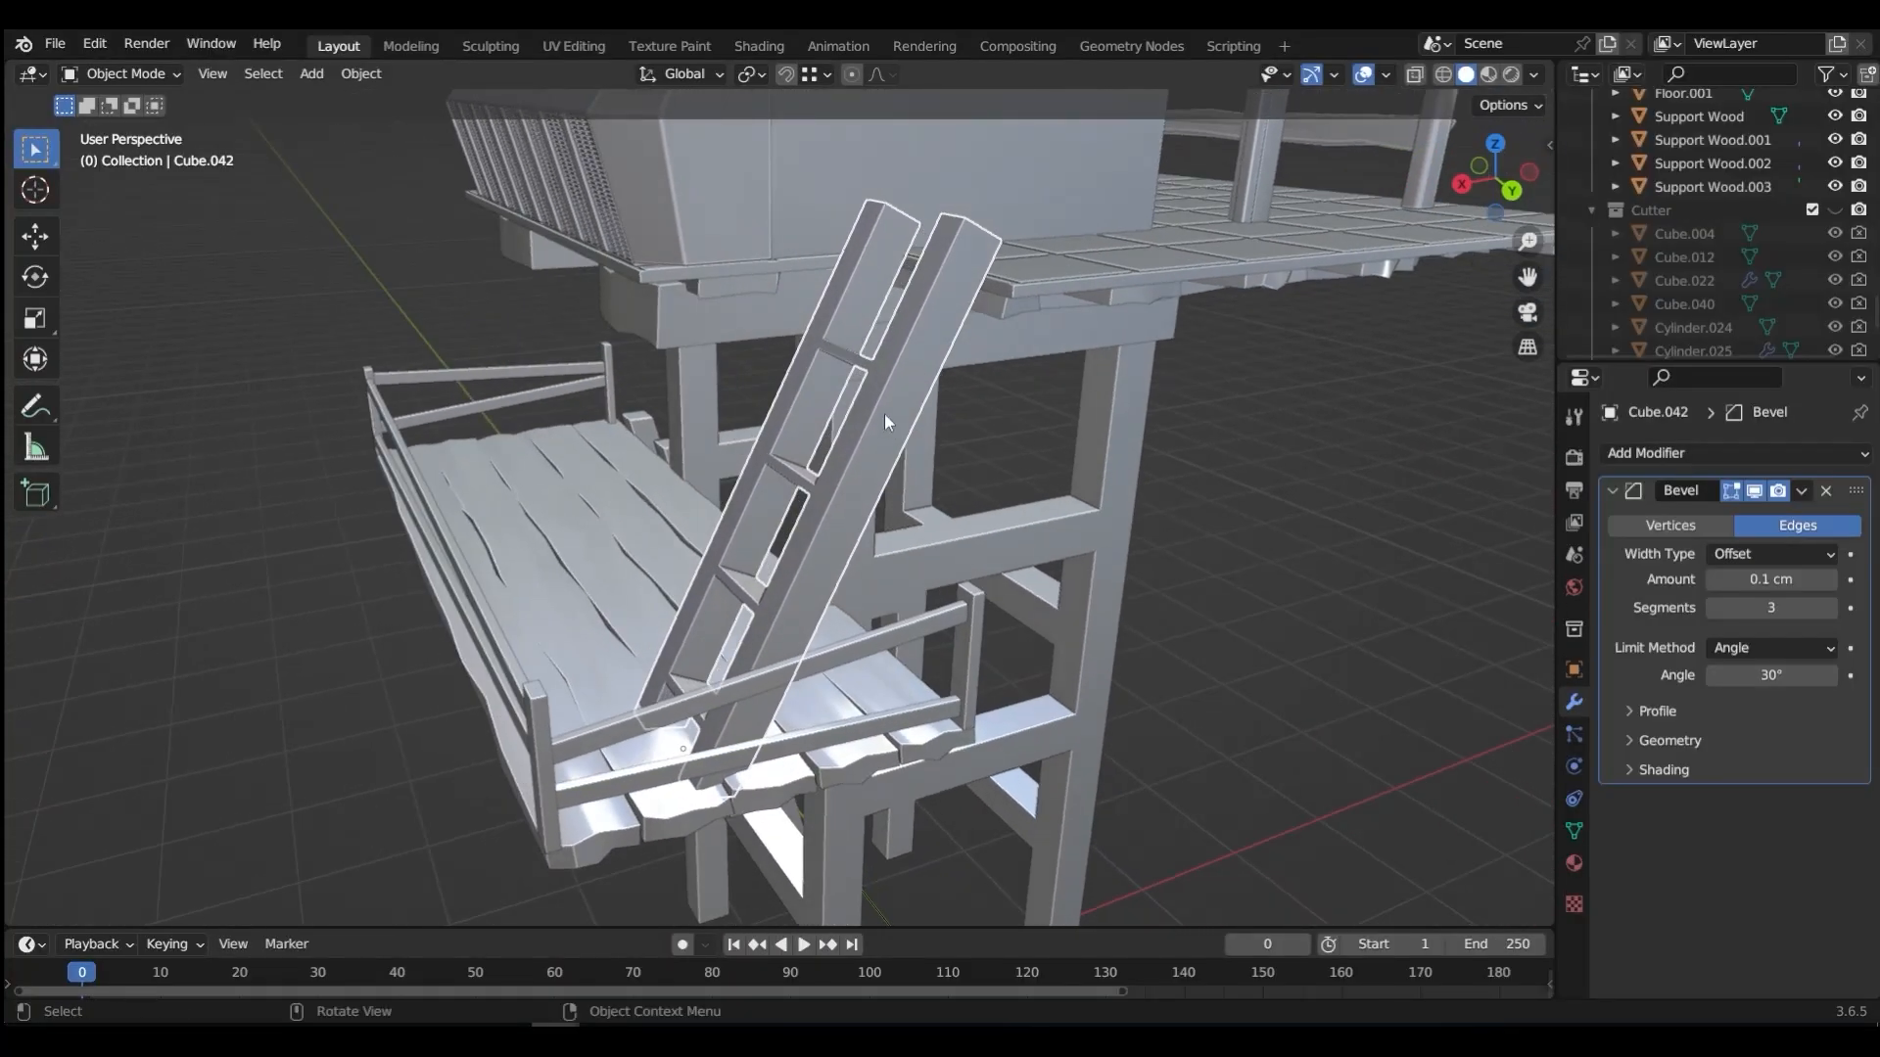
Step: Scale the upper ladder to about 0.32 along its local X and move it about -7.3 cm along global X
{"action": "key", "text": "s"}
{"action": "key", "text": "x"}
{"action": "key", "text": "x"}
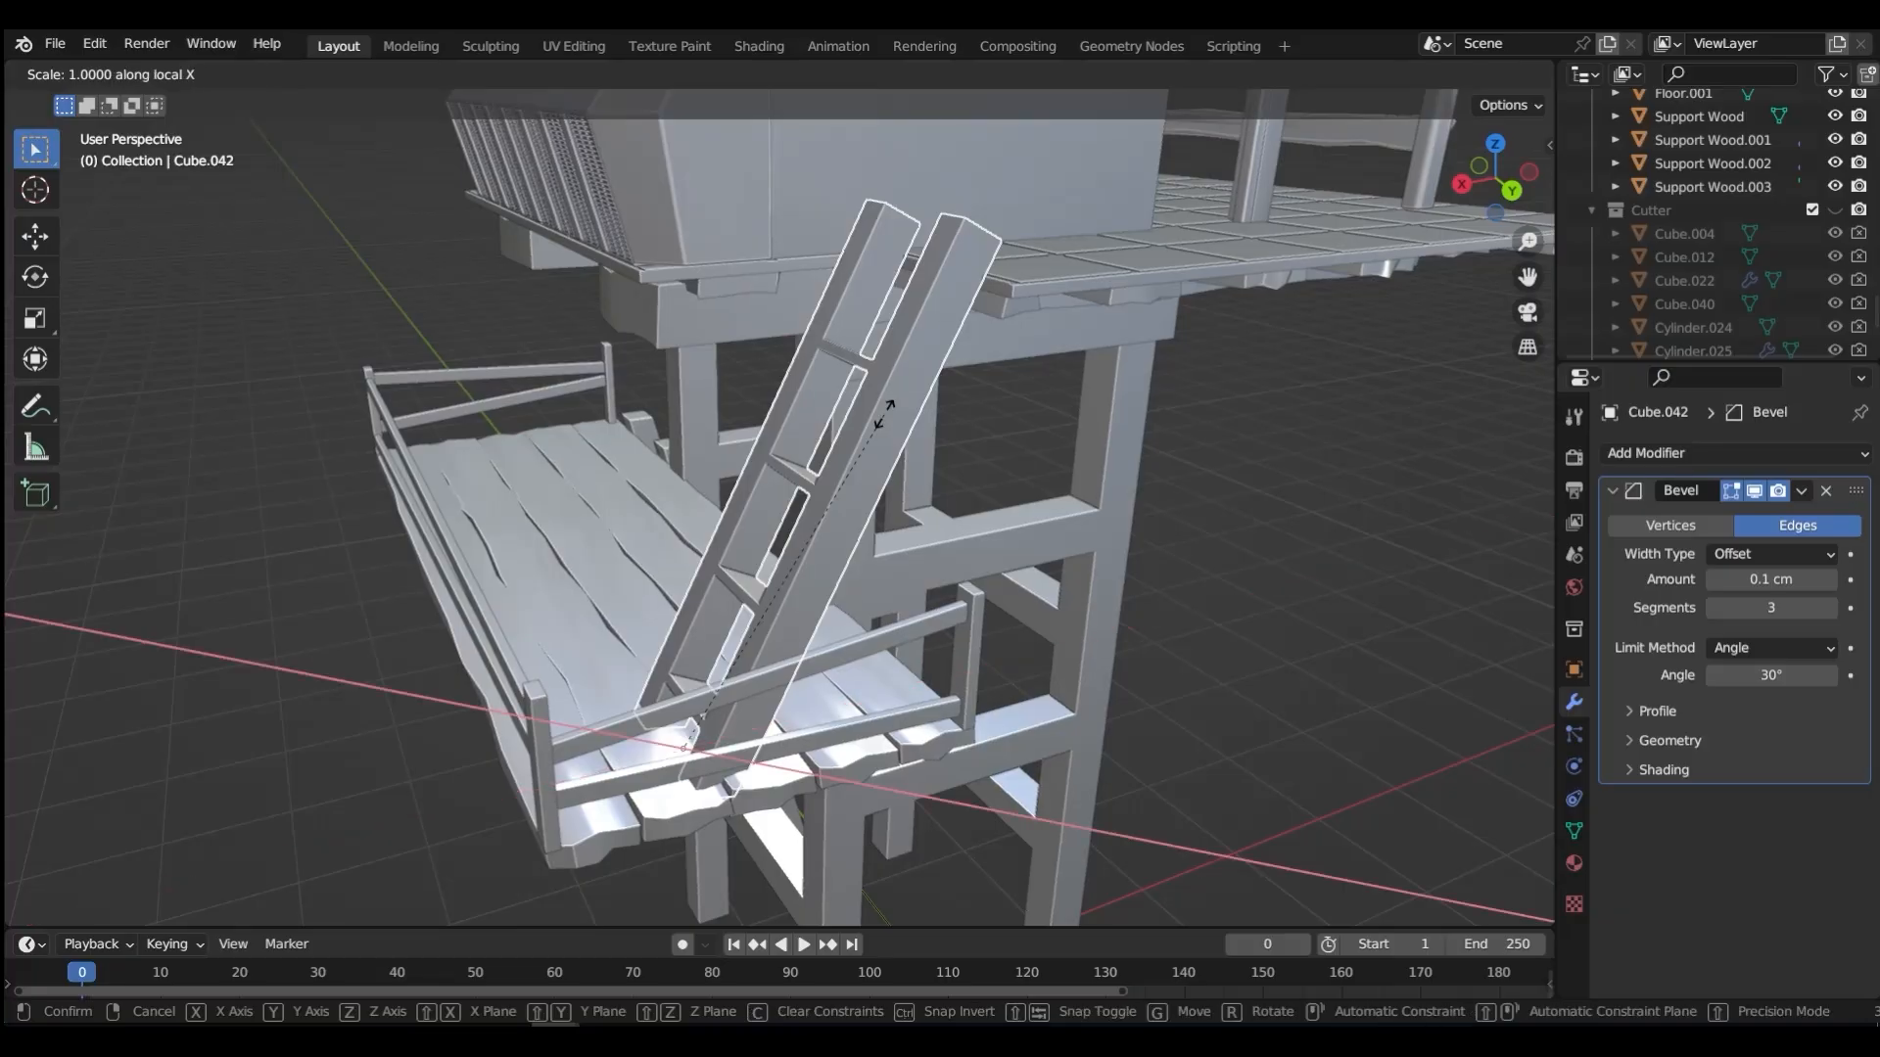
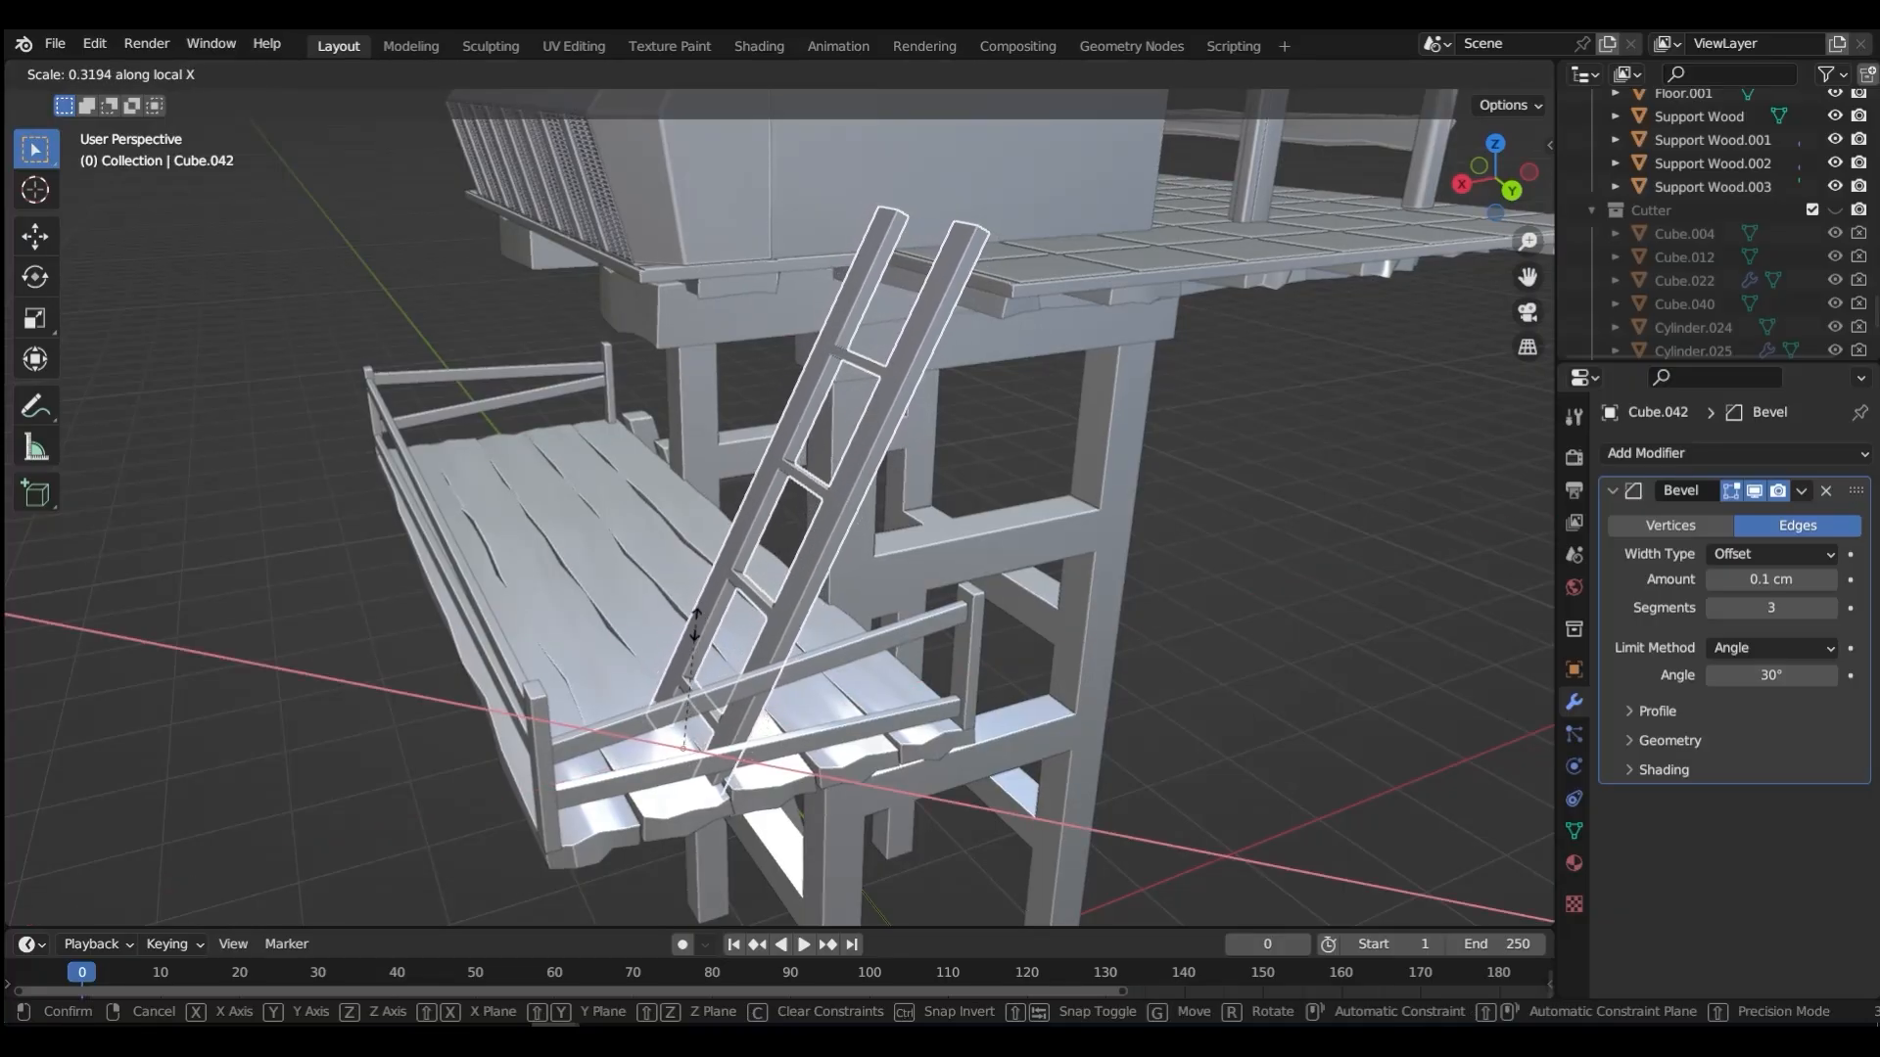
{"action": "left_click", "coordinate": [703, 617]}
{"action": "middle_click_drag", "start_coordinate": [703, 617], "coordinate": [914, 458]}
{"action": "key", "text": "g"}
{"action": "key", "text": "x"}
{"action": "left_click", "coordinate": [897, 414]}
Step: Narrow the upper ladder's rail on the negative Y side by moving its inner vertices about -5.1 cm along Y
{"action": "key", "text": "ctrl+Tab"}
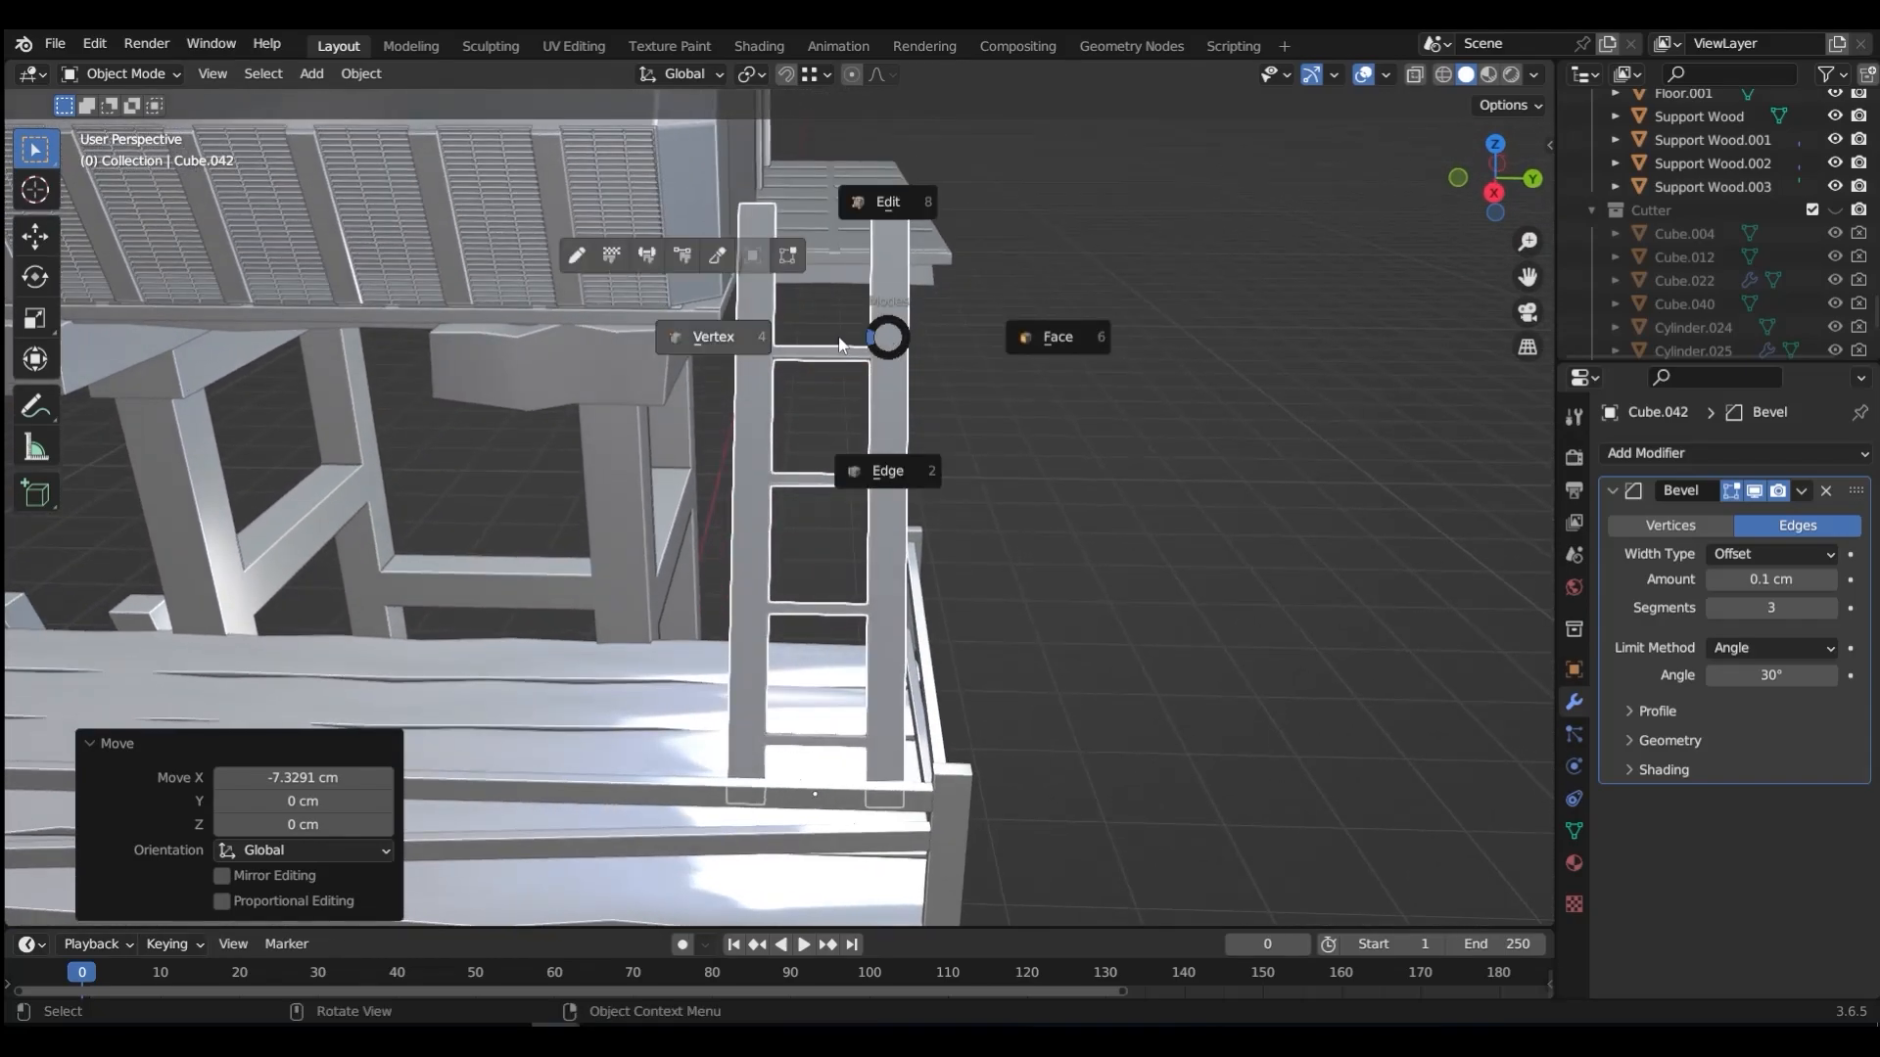
{"action": "left_click", "coordinate": [750, 345]}
{"action": "key", "text": "alt+z"}
{"action": "left_click_drag", "start_coordinate": [775, 186], "coordinate": [786, 601]}
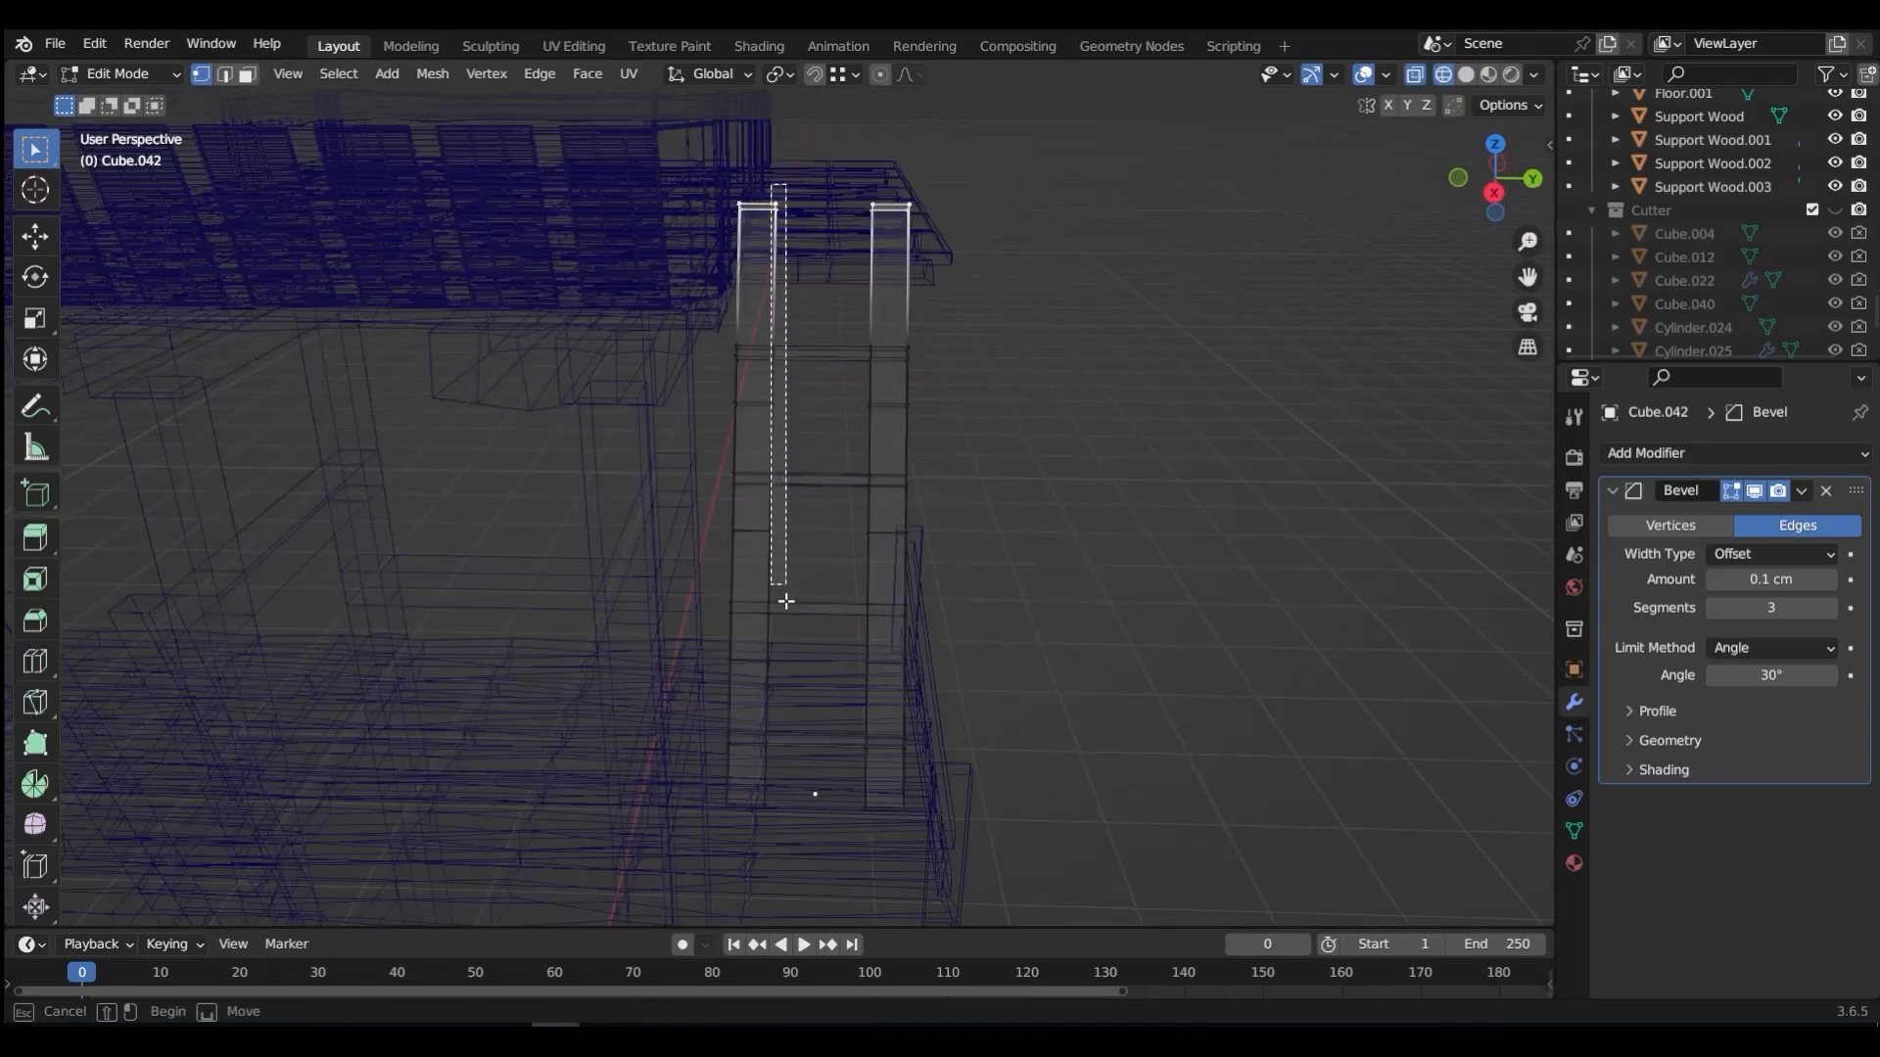
{"action": "left_click_drag", "start_coordinate": [780, 829], "coordinate": [757, 827]}
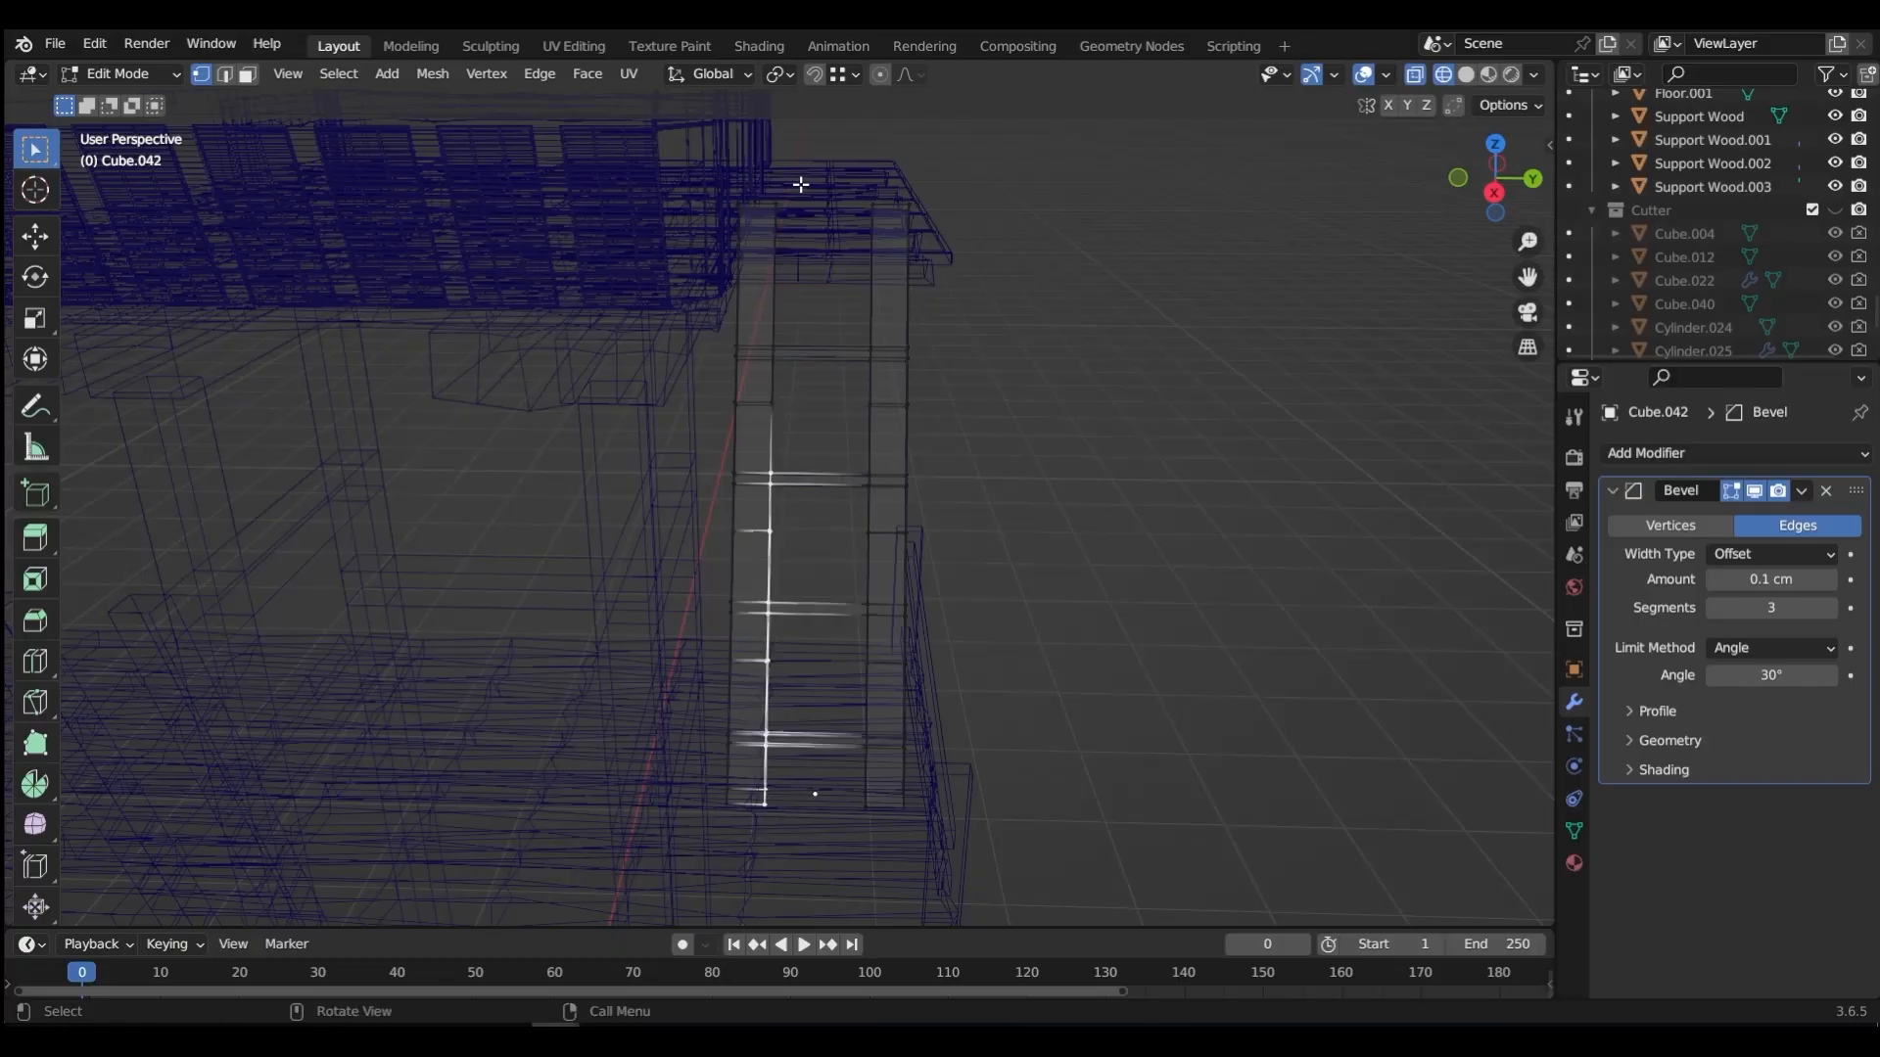
{"action": "left_click_drag", "start_coordinate": [802, 167], "coordinate": [757, 928]}
{"action": "key", "text": "g"}
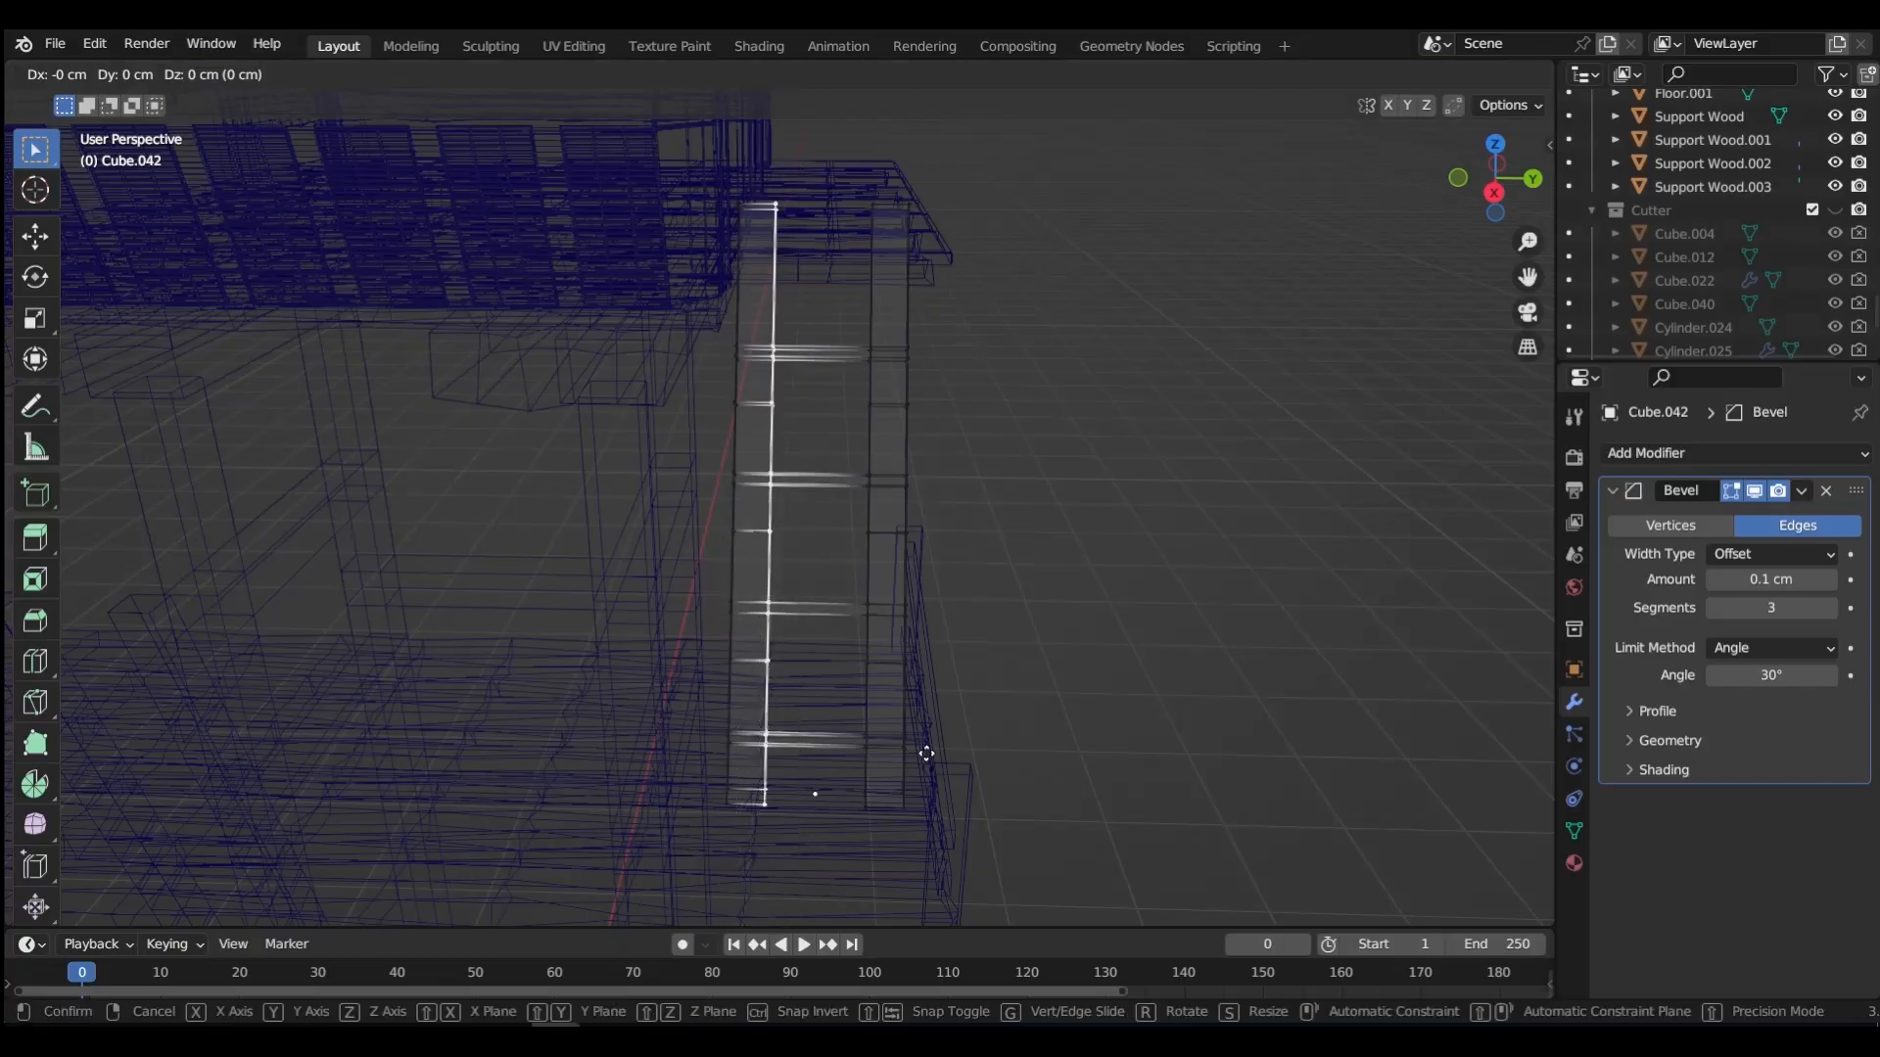
{"action": "key", "text": "y"}
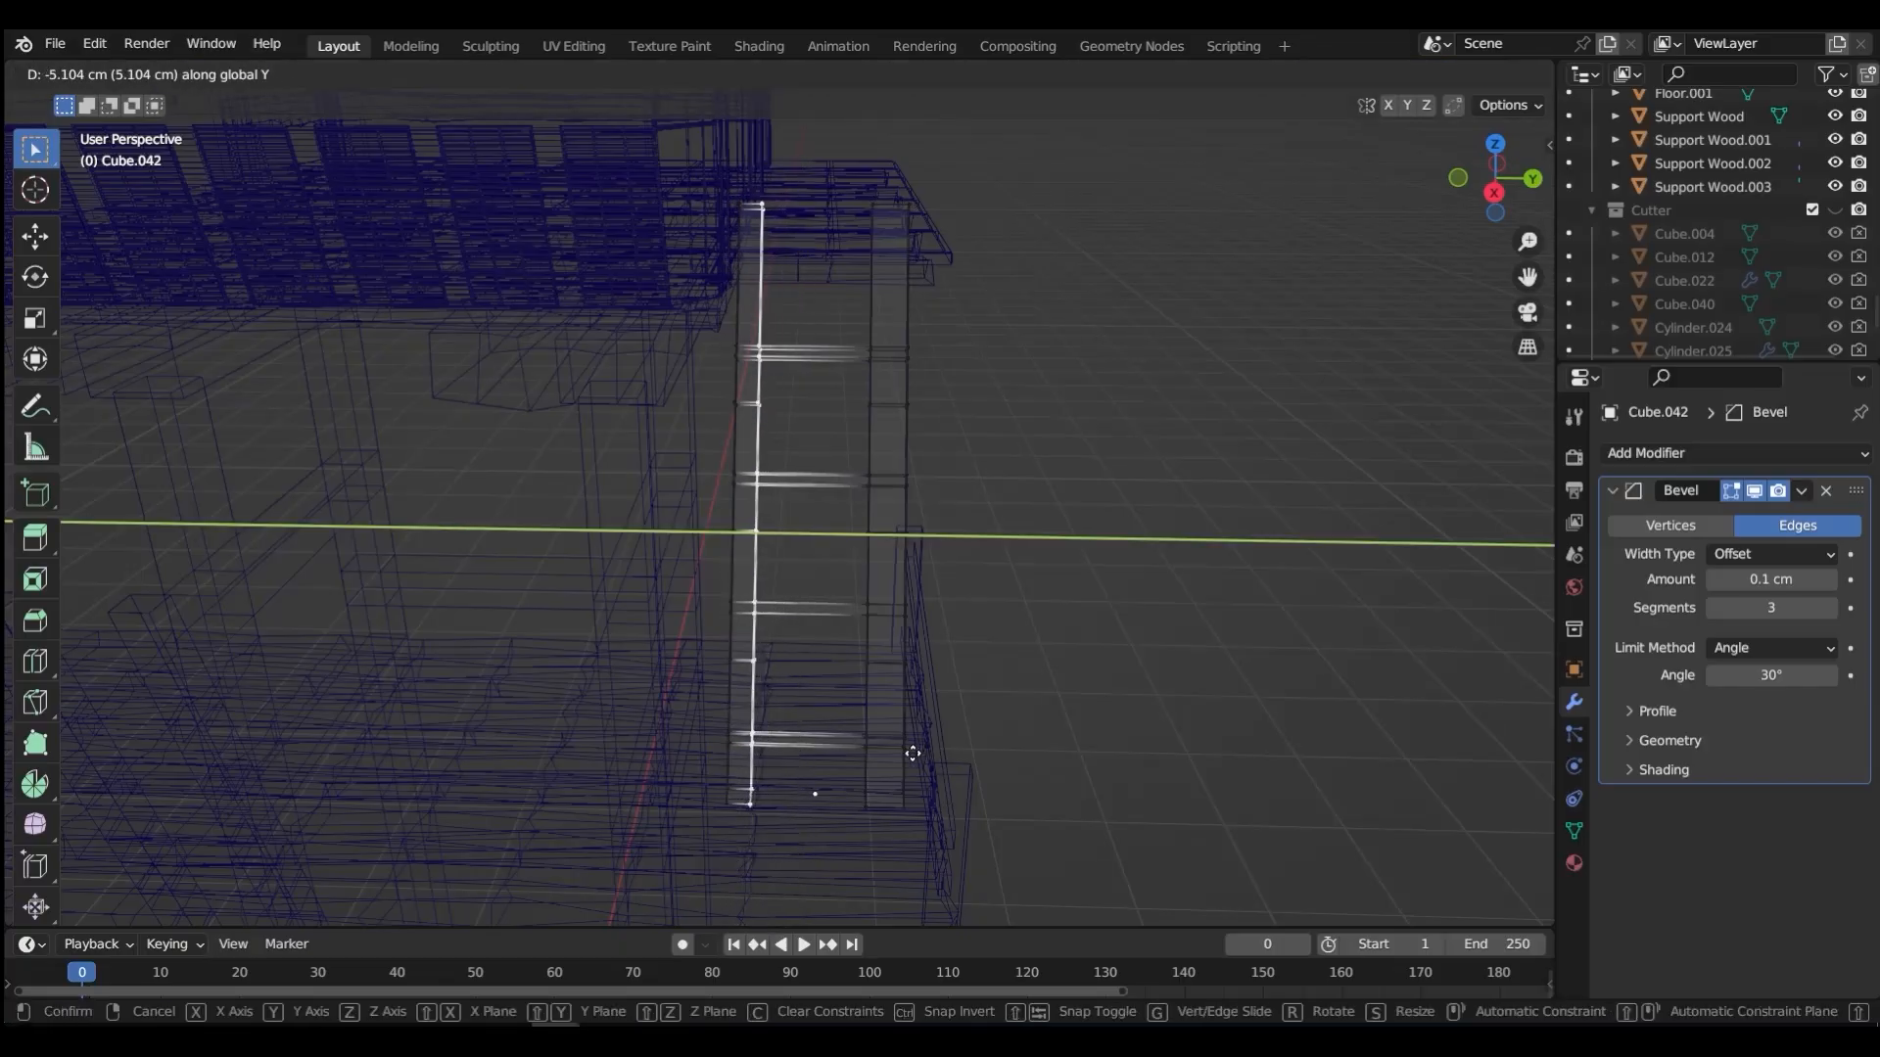
{"action": "left_click", "coordinate": [912, 753]}
{"action": "key", "text": "ctrl+Tab"}
{"action": "left_click", "coordinate": [913, 617]}
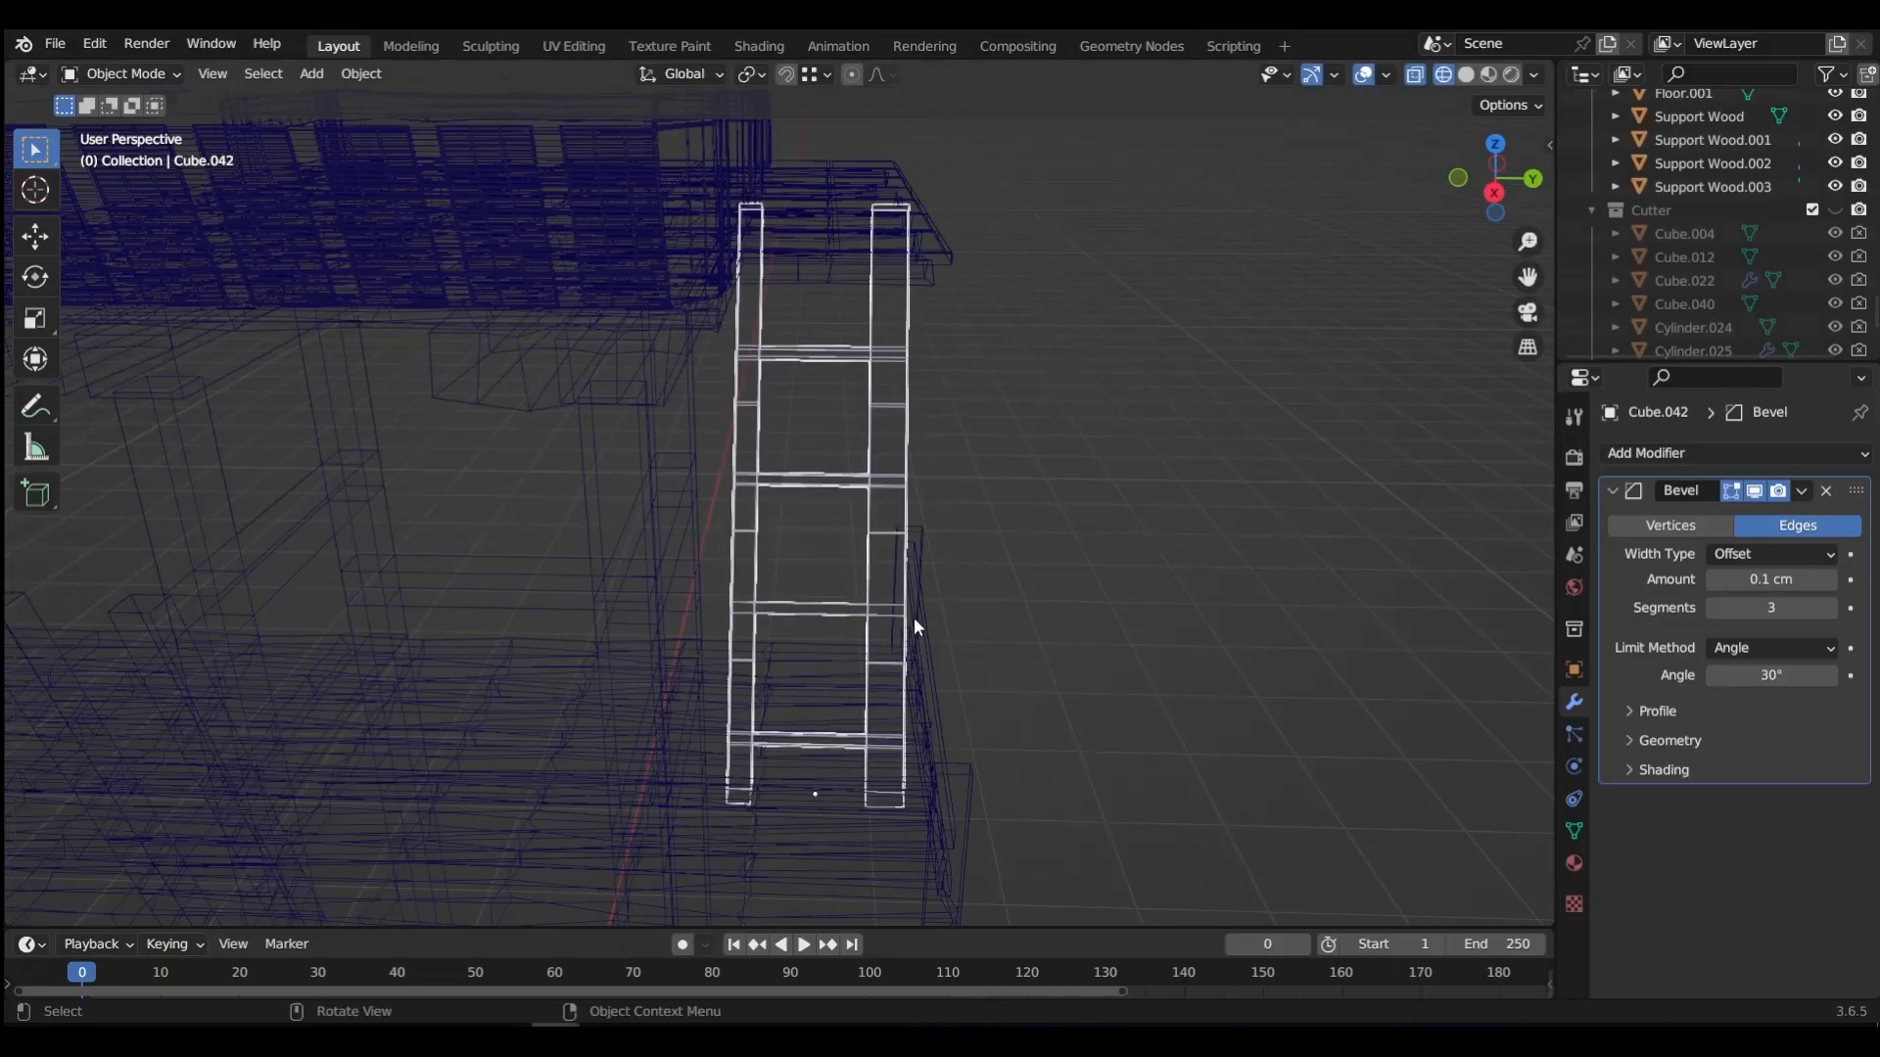
Step: Symmetrize the whole upper ladder mesh from -Y to +Y so both rails match, and return to Object Mode
{"action": "key", "text": "ctrl+Tab"}
{"action": "left_click", "coordinate": [868, 643]}
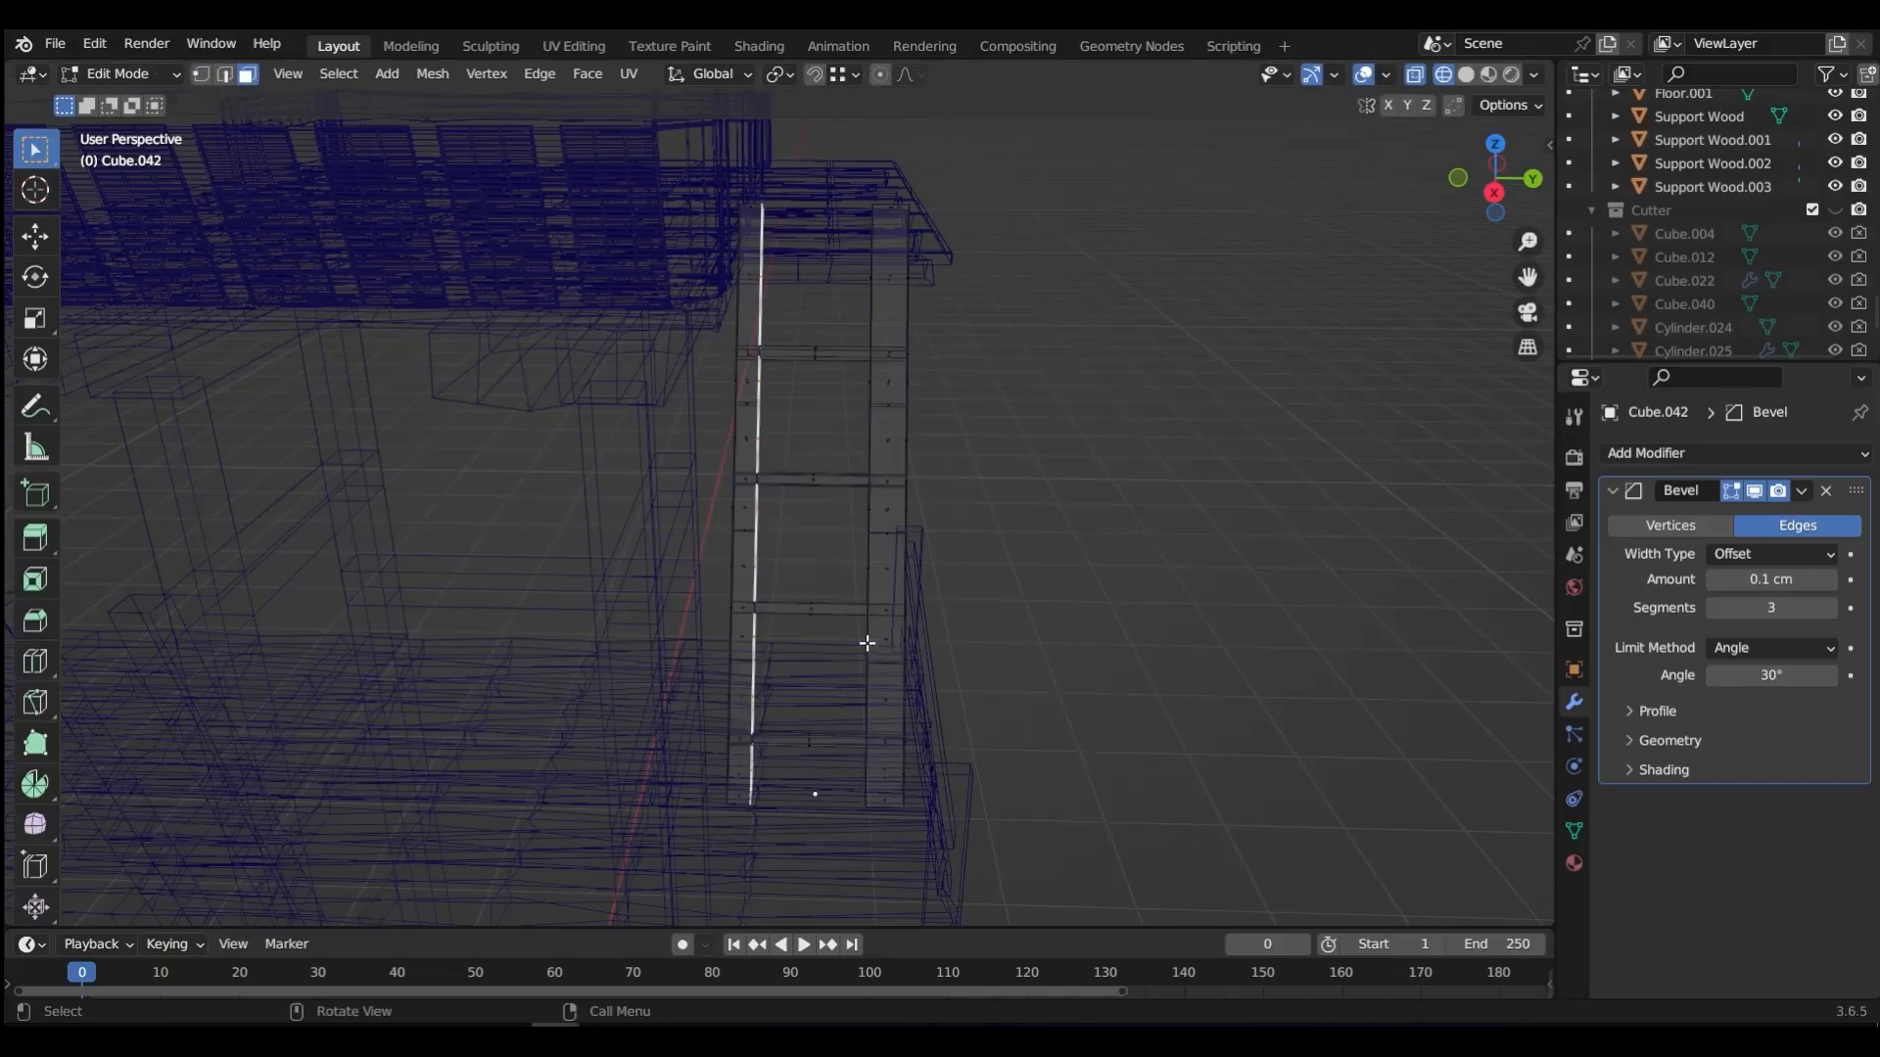
{"action": "key", "text": "a"}
{"action": "key", "text": "alt+x"}
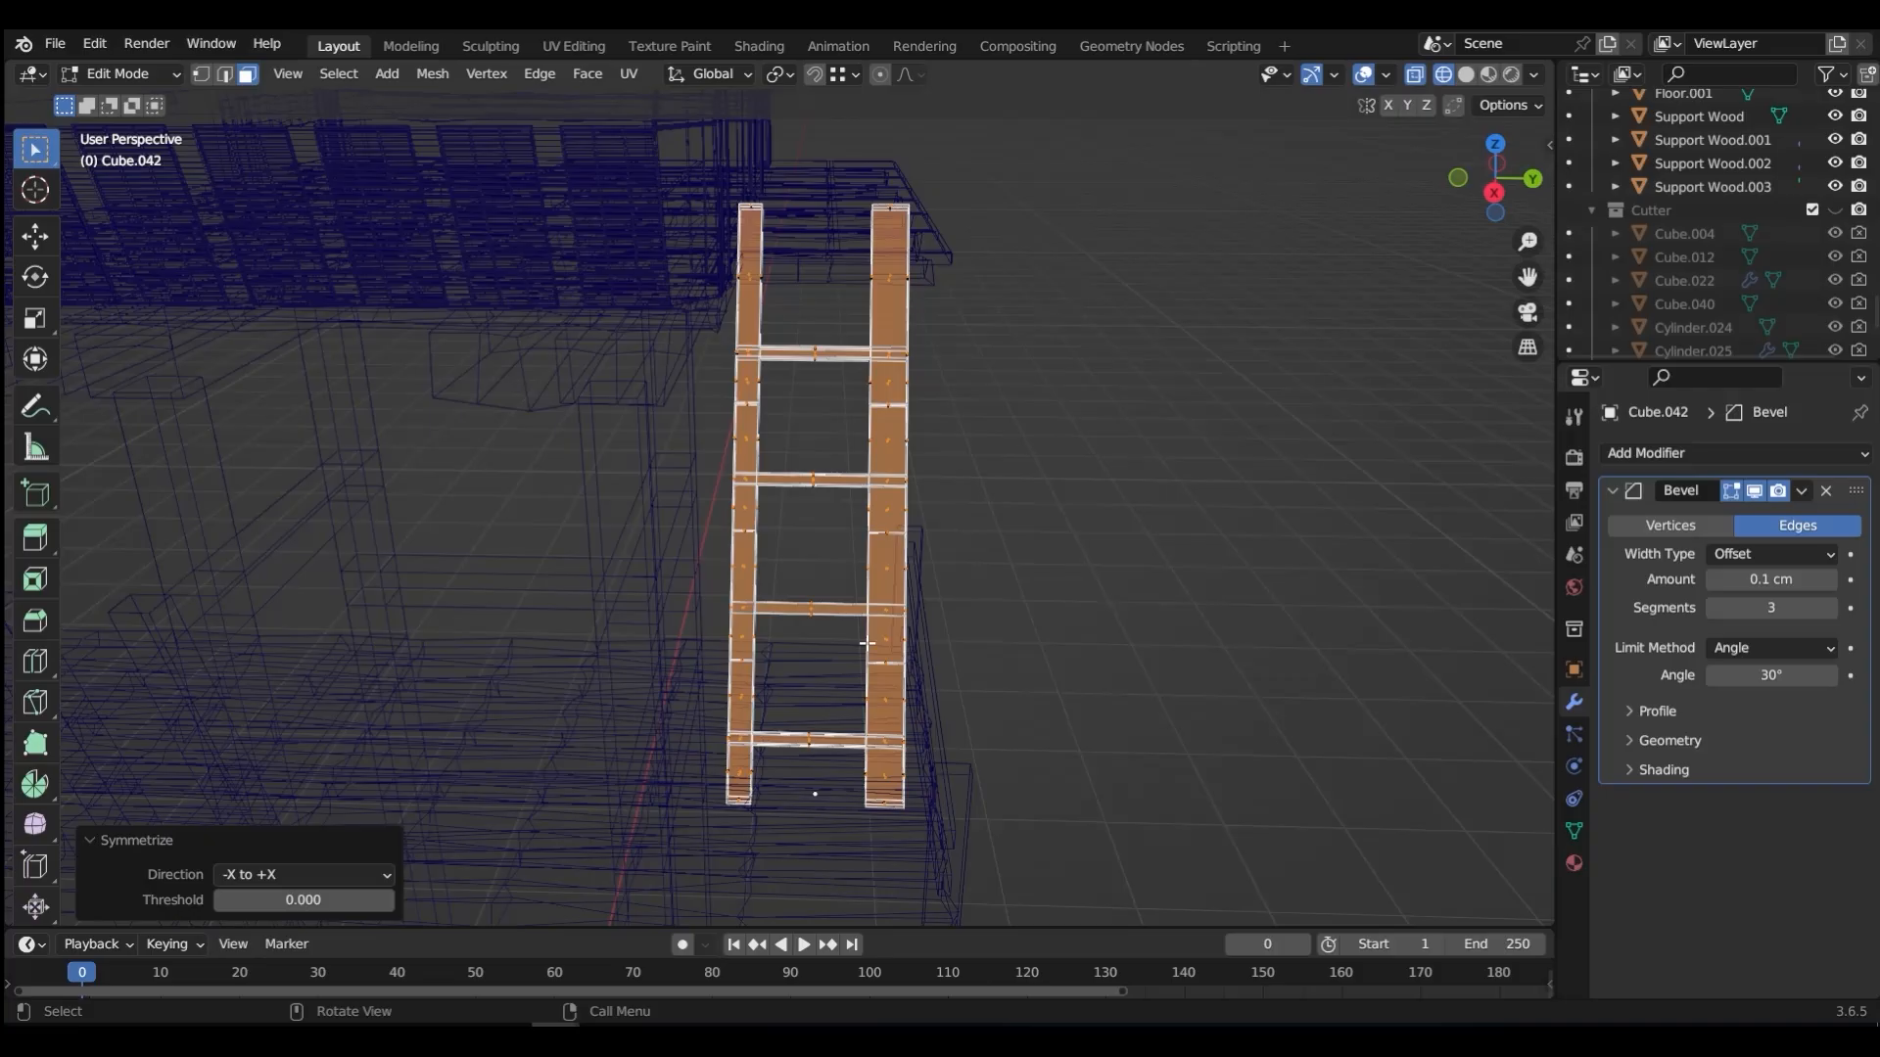
{"action": "left_click", "coordinate": [293, 872]}
{"action": "left_click", "coordinate": [260, 802]}
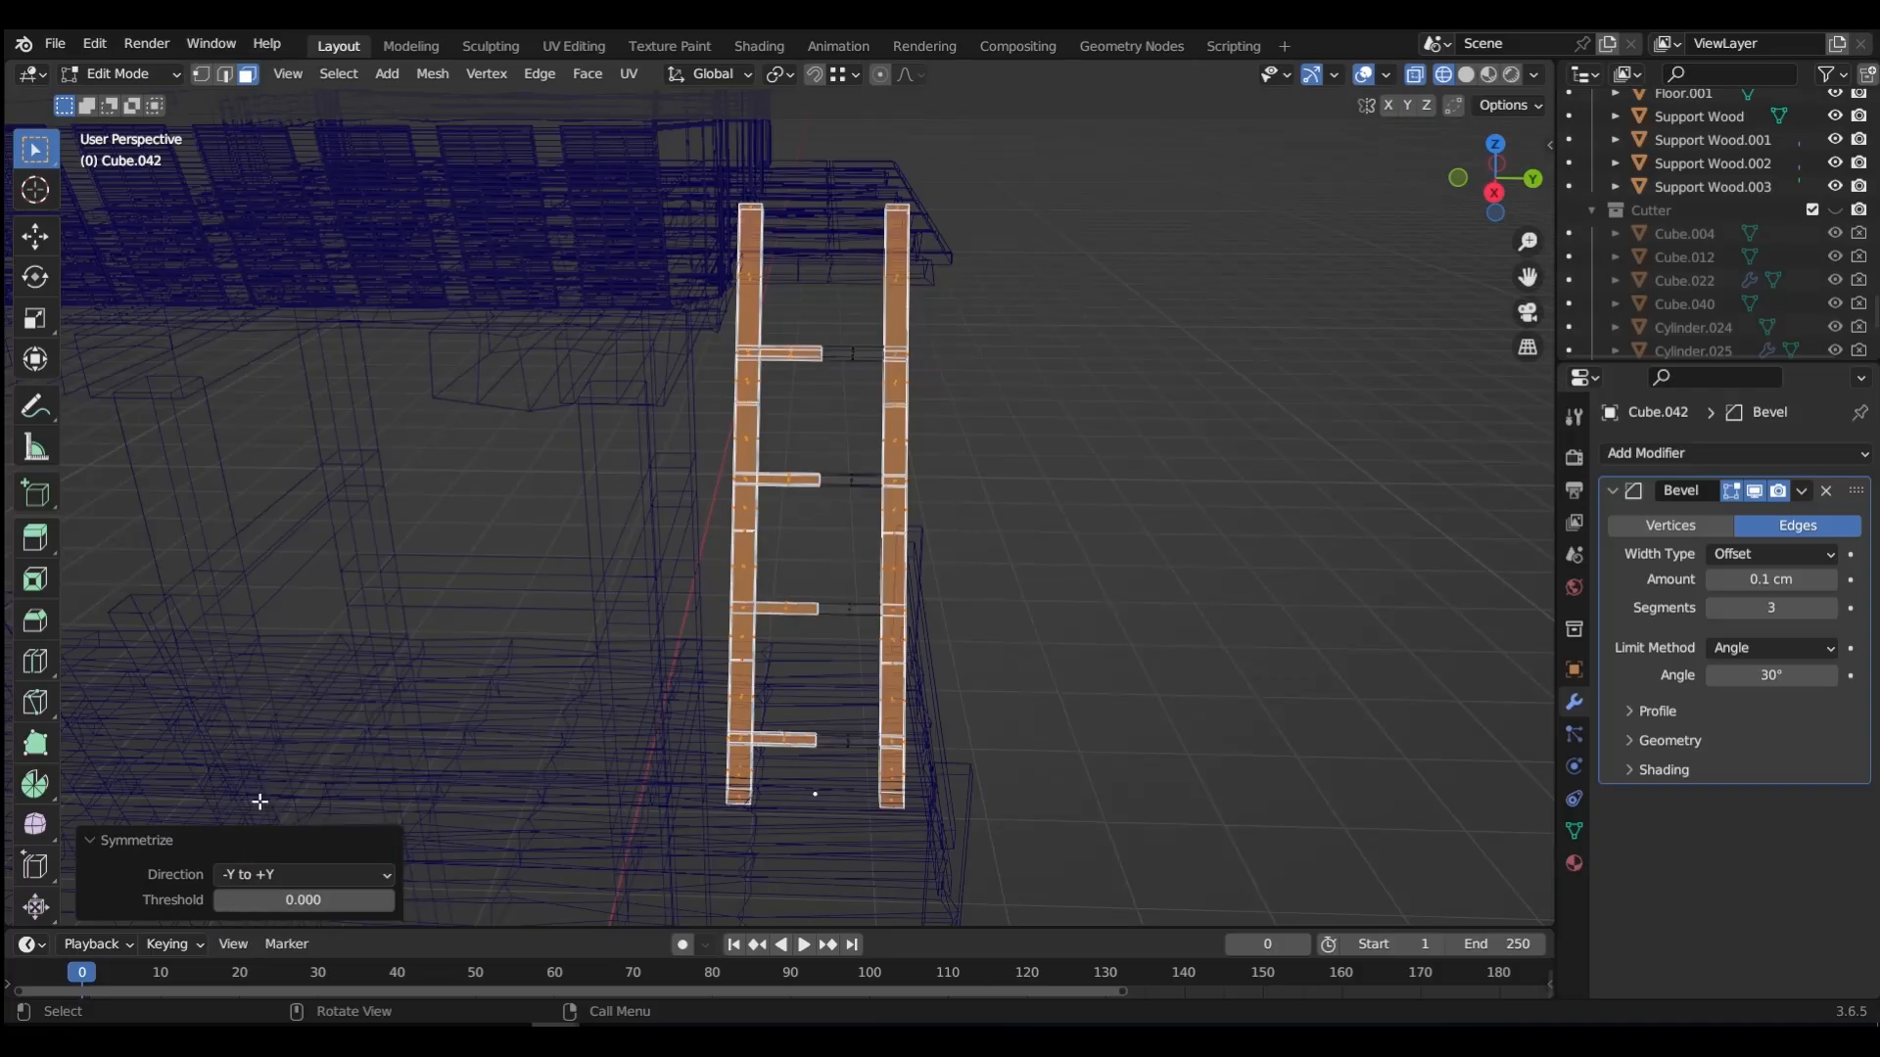
{"action": "key", "text": "Tab"}
{"action": "left_click", "coordinate": [973, 278]}
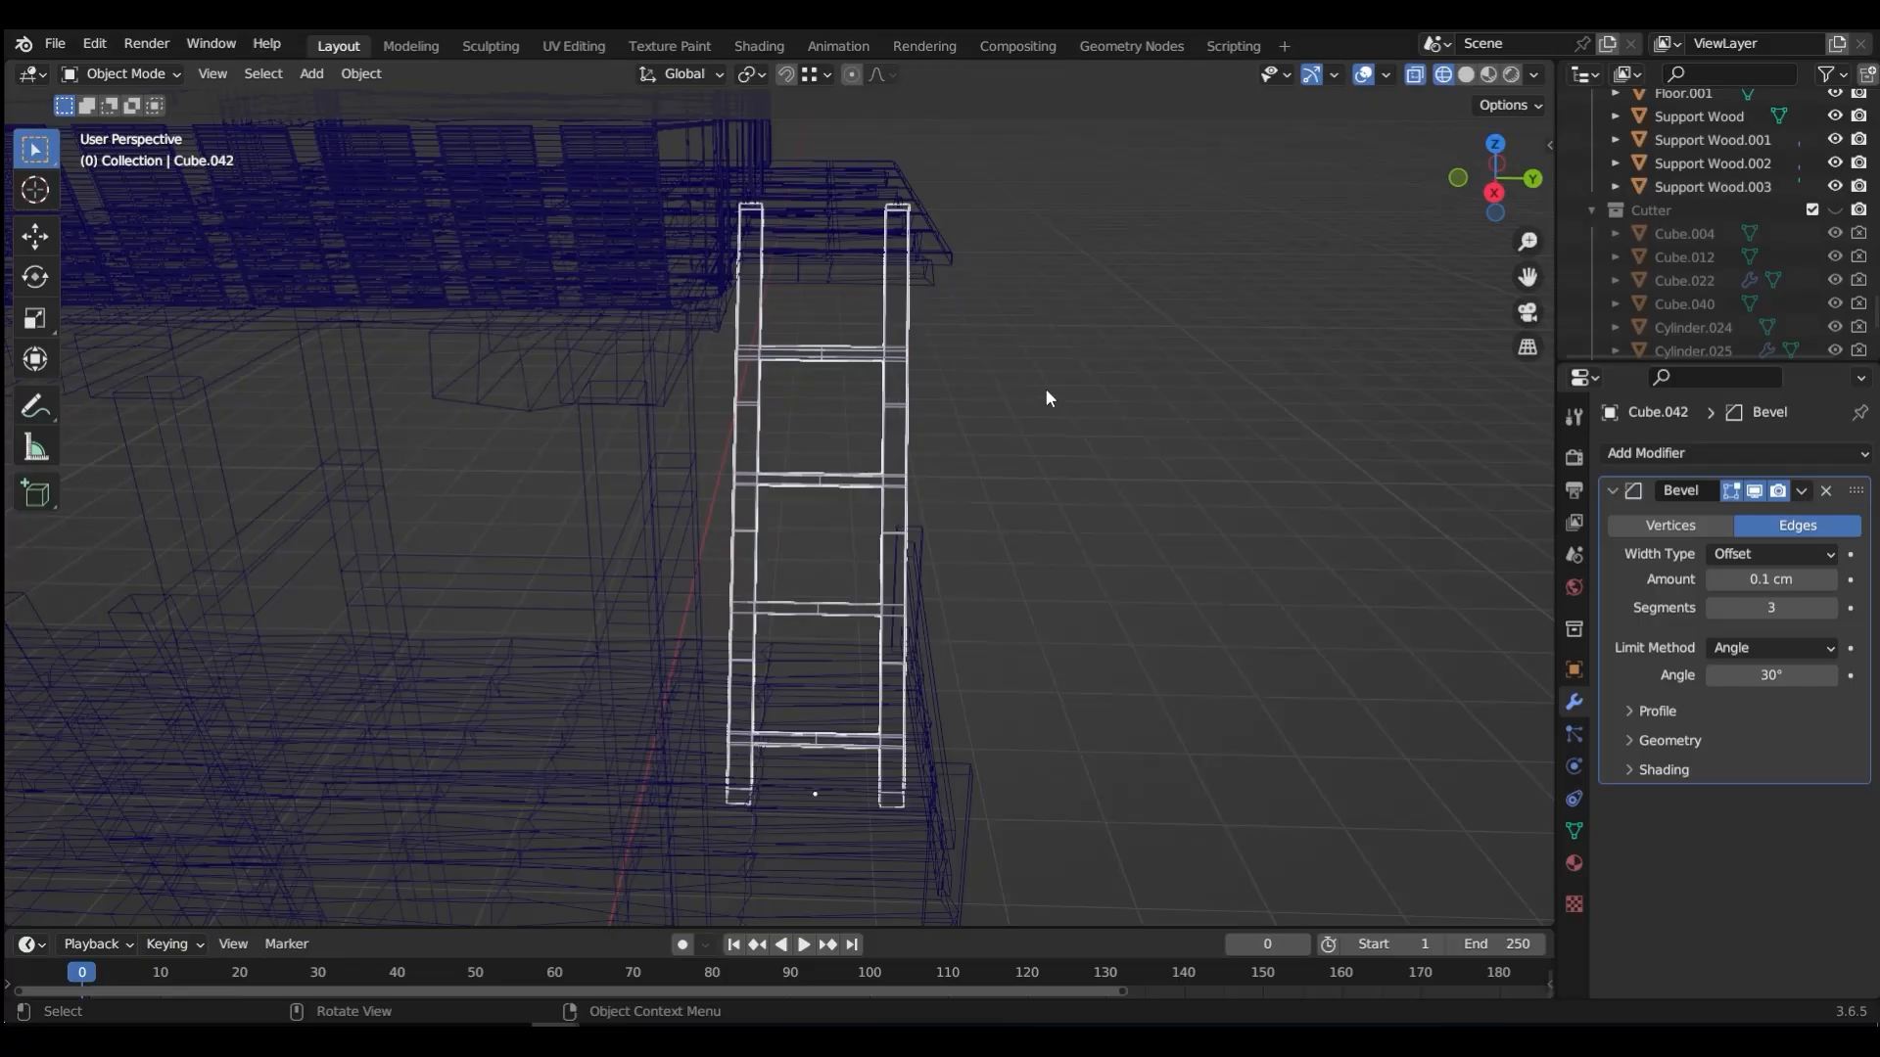
Step: Return to solid shading and move the upper ladder about 1.6 cm along X
{"action": "key", "text": "shift+z"}
{"action": "mouse_move", "coordinate": [1047, 428]}
{"action": "middle_mouse_down"}
{"action": "mouse_move", "coordinate": [1035, 462]}
{"action": "mouse_move", "coordinate": [924, 460]}
{"action": "mouse_move", "coordinate": [950, 402]}
{"action": "mouse_move", "coordinate": [931, 391]}
{"action": "middle_mouse_up"}
{"action": "scroll", "coordinate": [1095, 291], "scroll_direction": "up", "scroll_amount": 4}
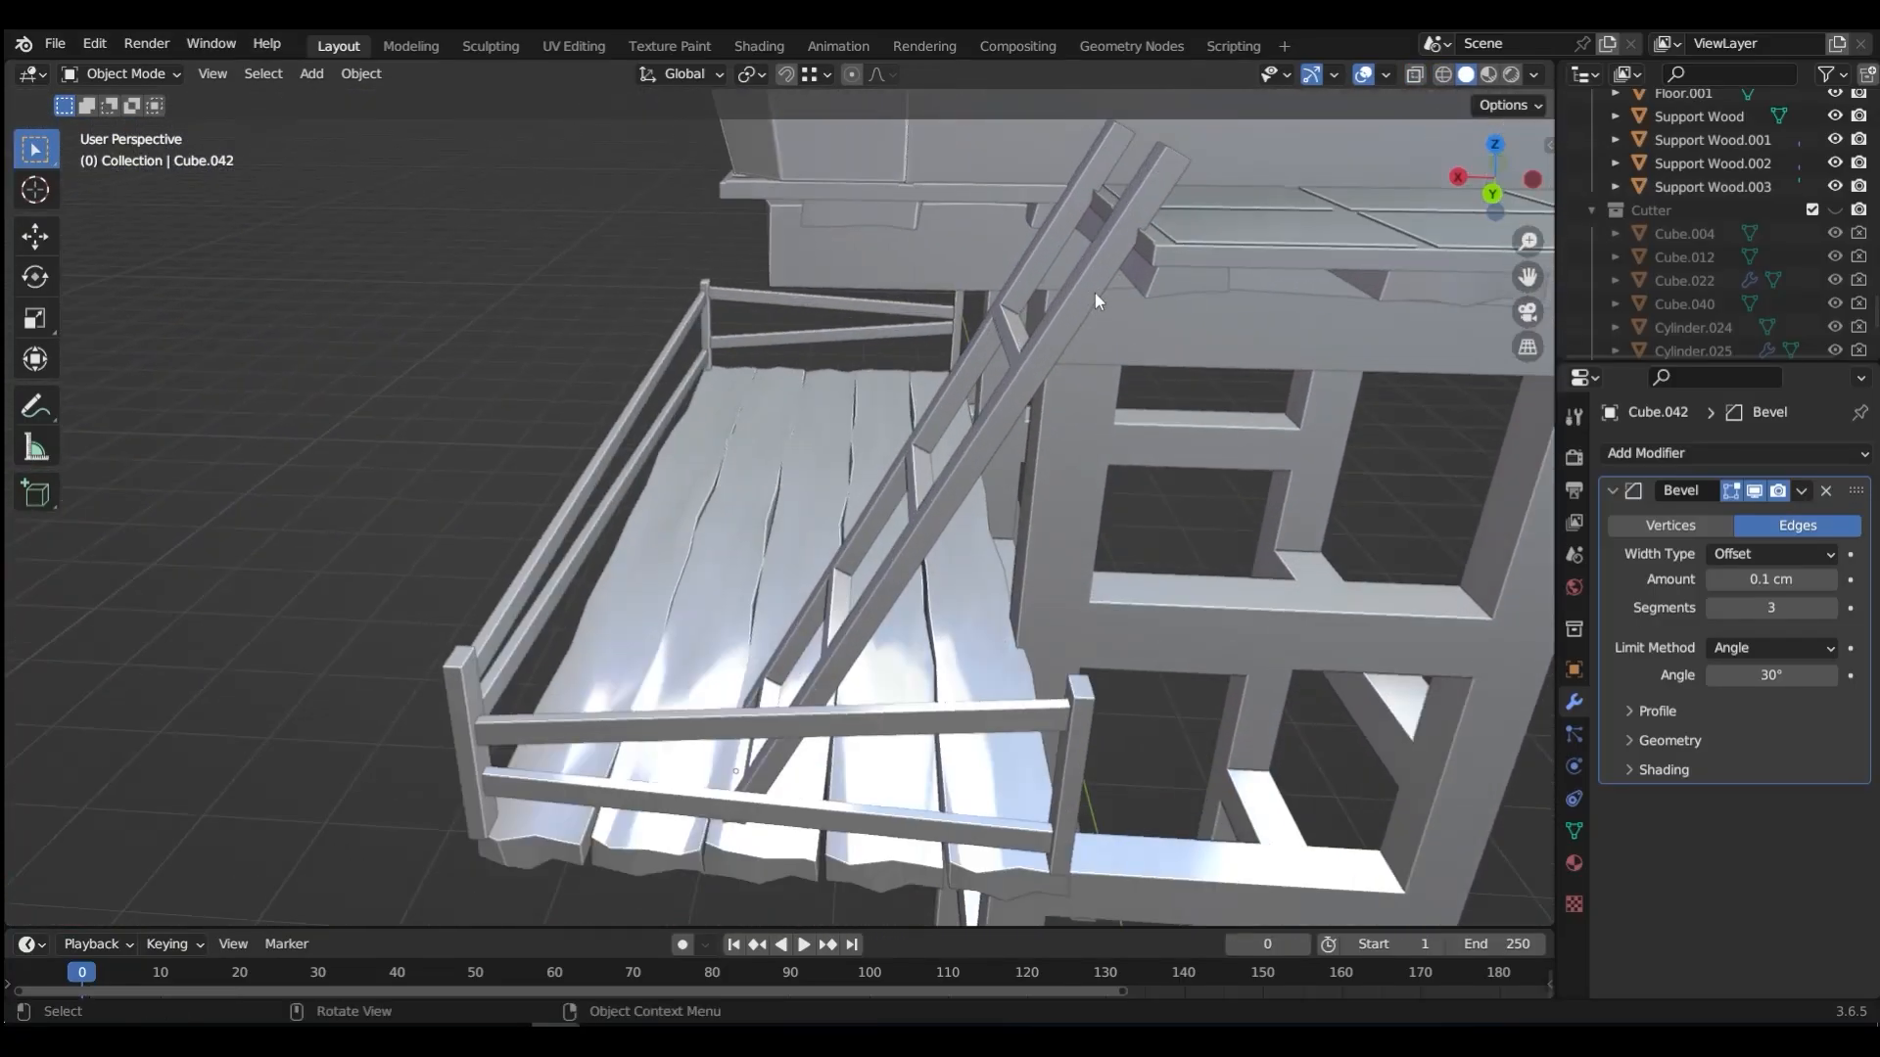
{"action": "left_click", "coordinate": [1095, 291], "text": "alt"}
{"action": "left_click", "coordinate": [1095, 291]}
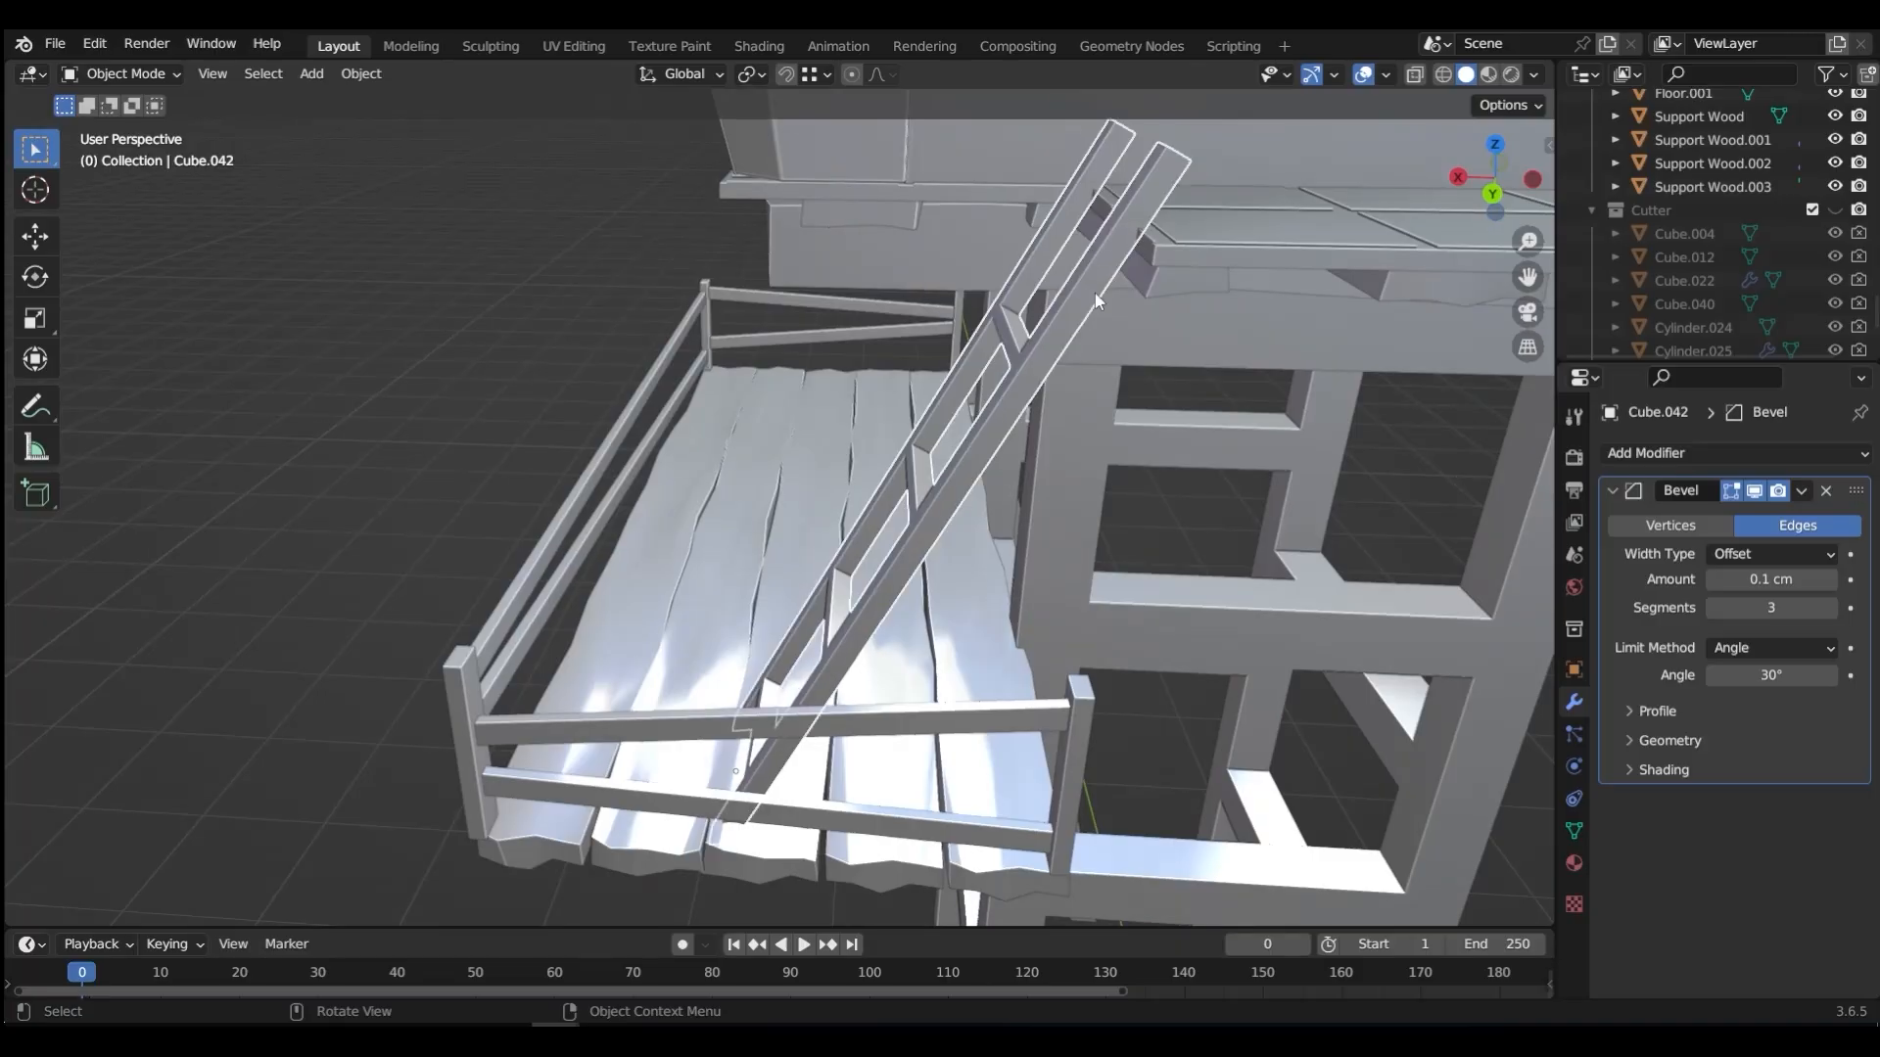
{"action": "key", "text": "g"}
{"action": "key", "text": "x"}
{"action": "left_click", "coordinate": [1079, 309]}
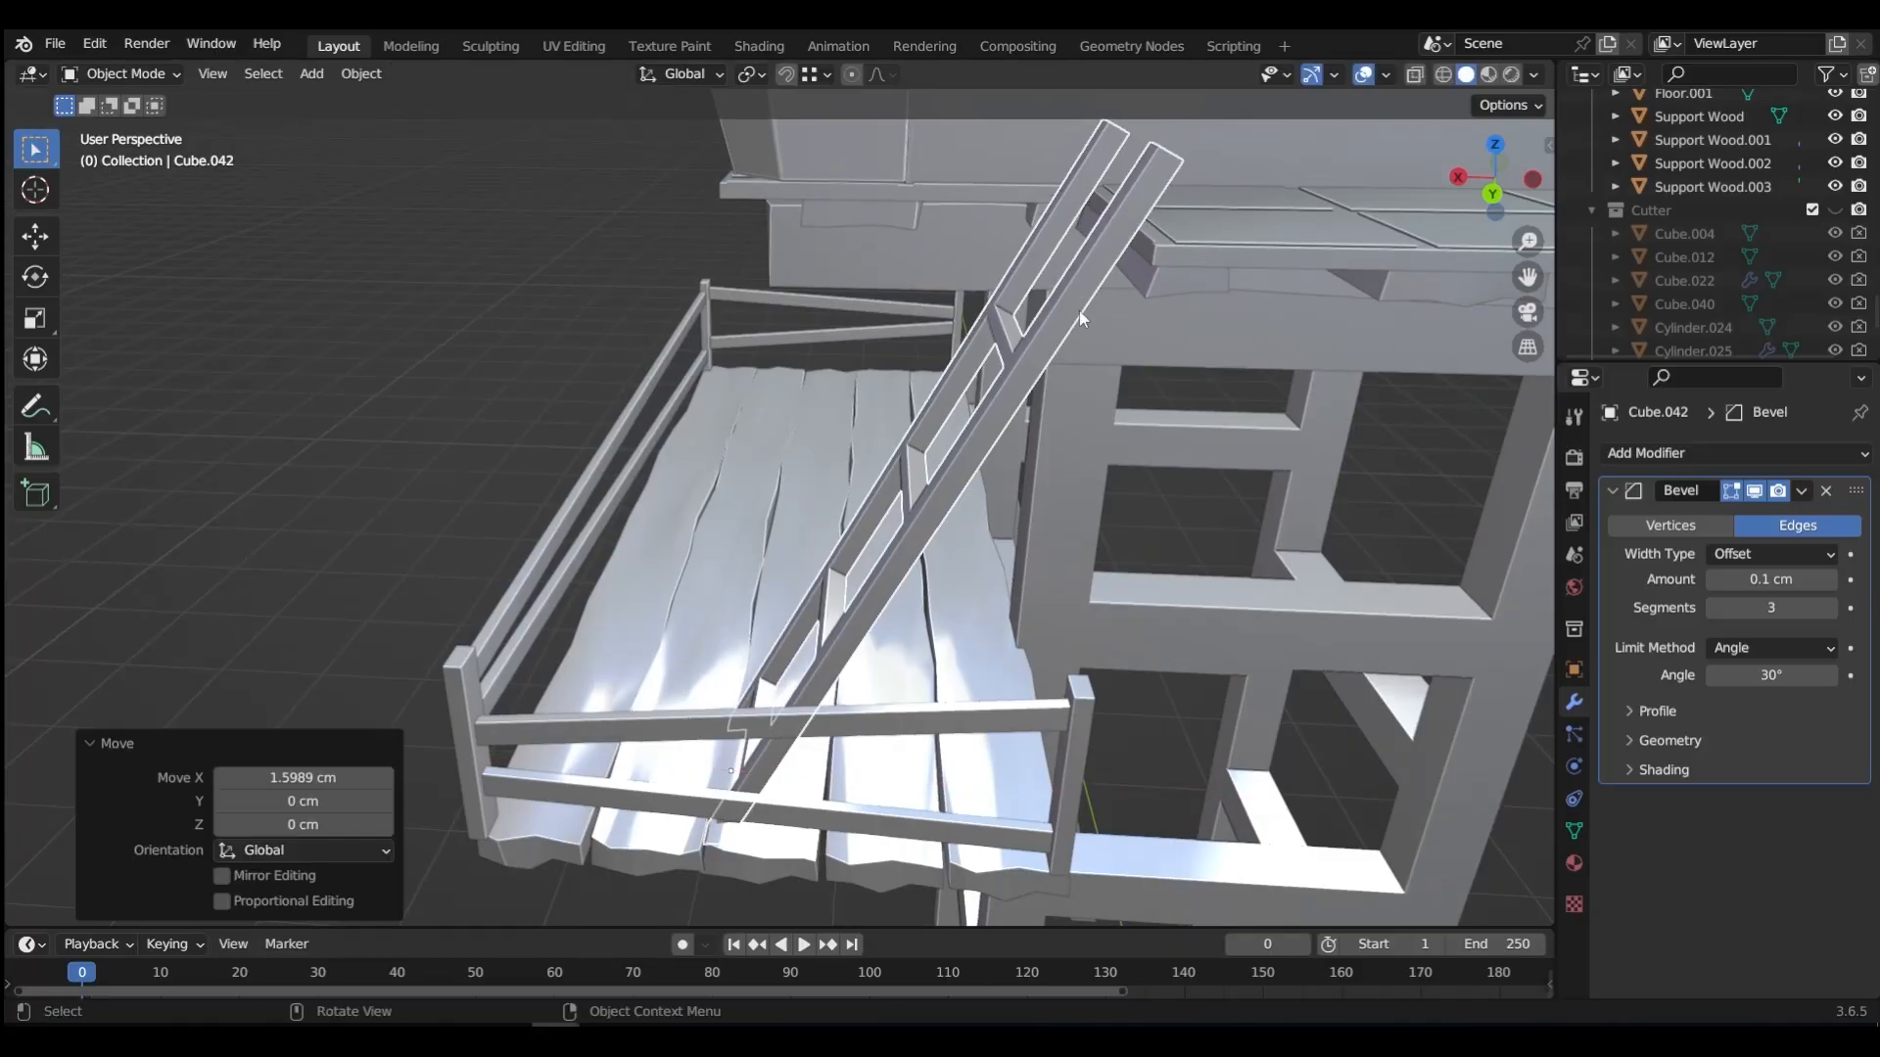
Step: Scale the upper ladder down along global Y to make it narrower
{"action": "middle_click_drag", "start_coordinate": [1035, 339], "coordinate": [996, 439]}
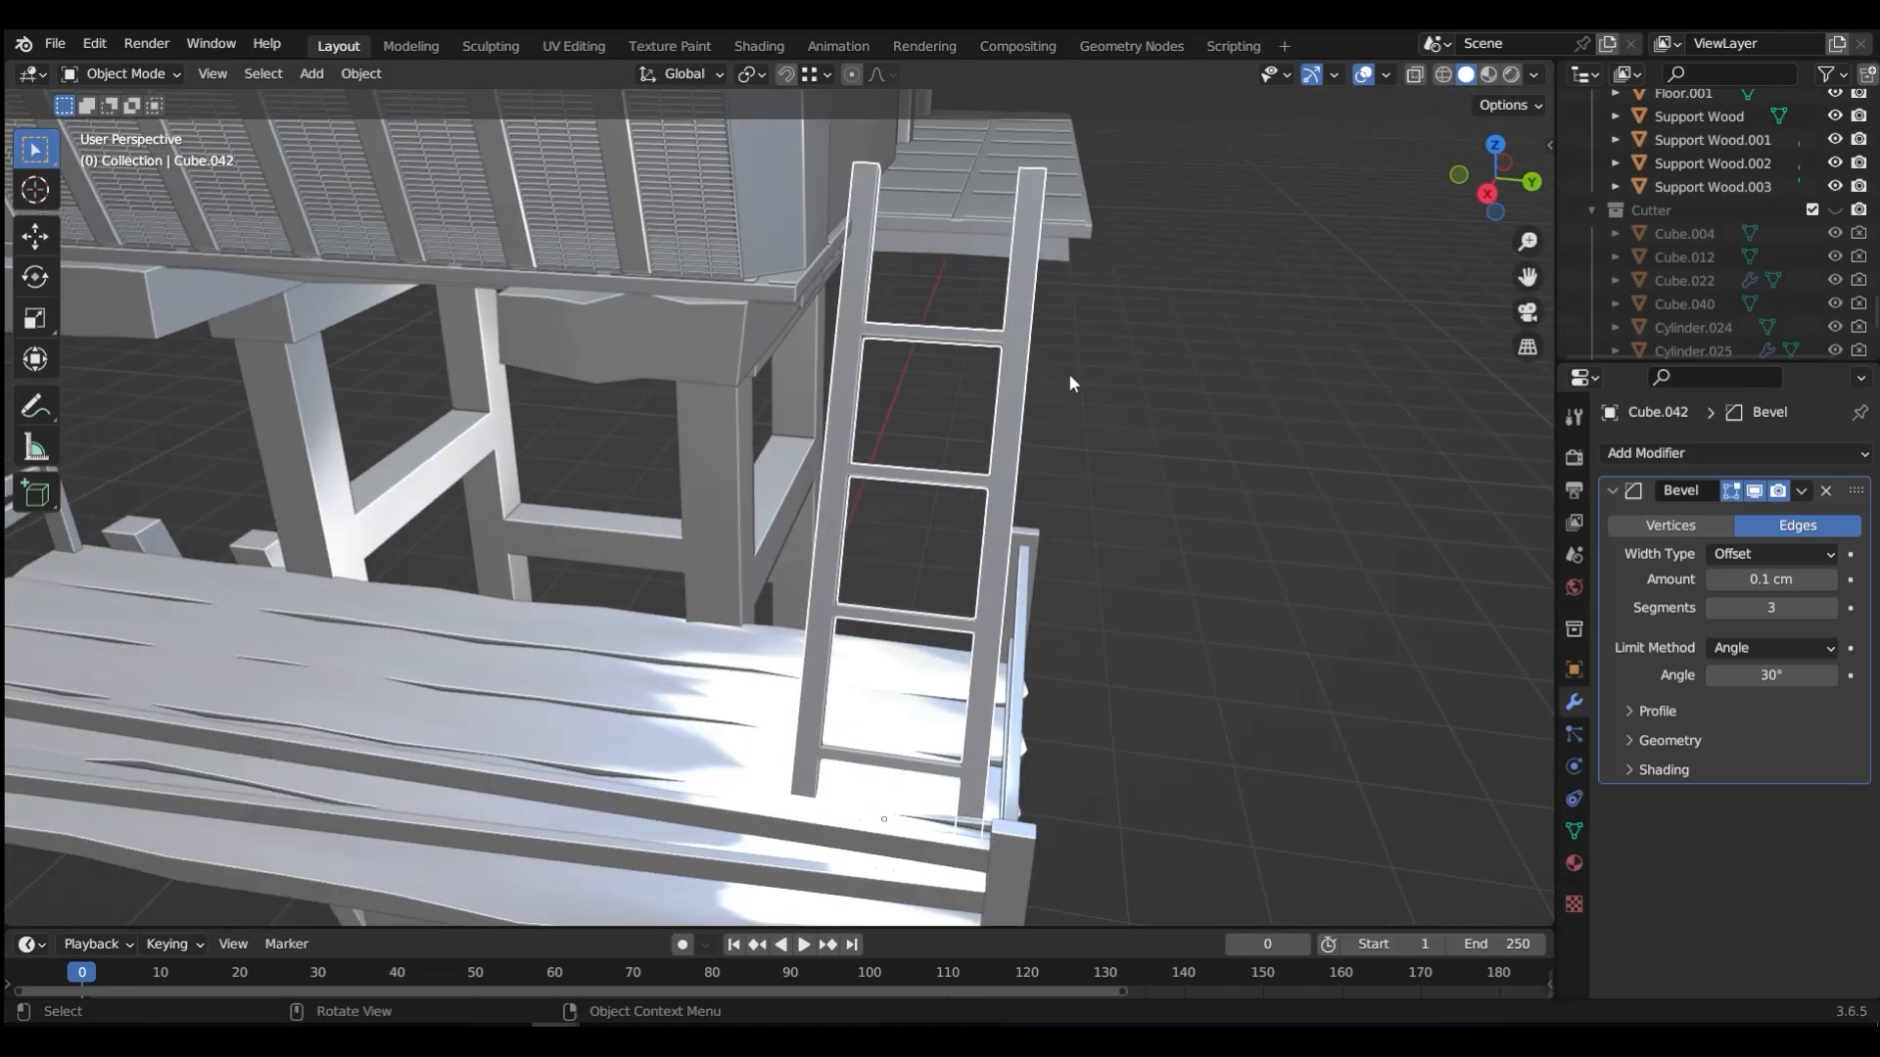
{"action": "key", "text": "s"}
{"action": "key", "text": "y"}
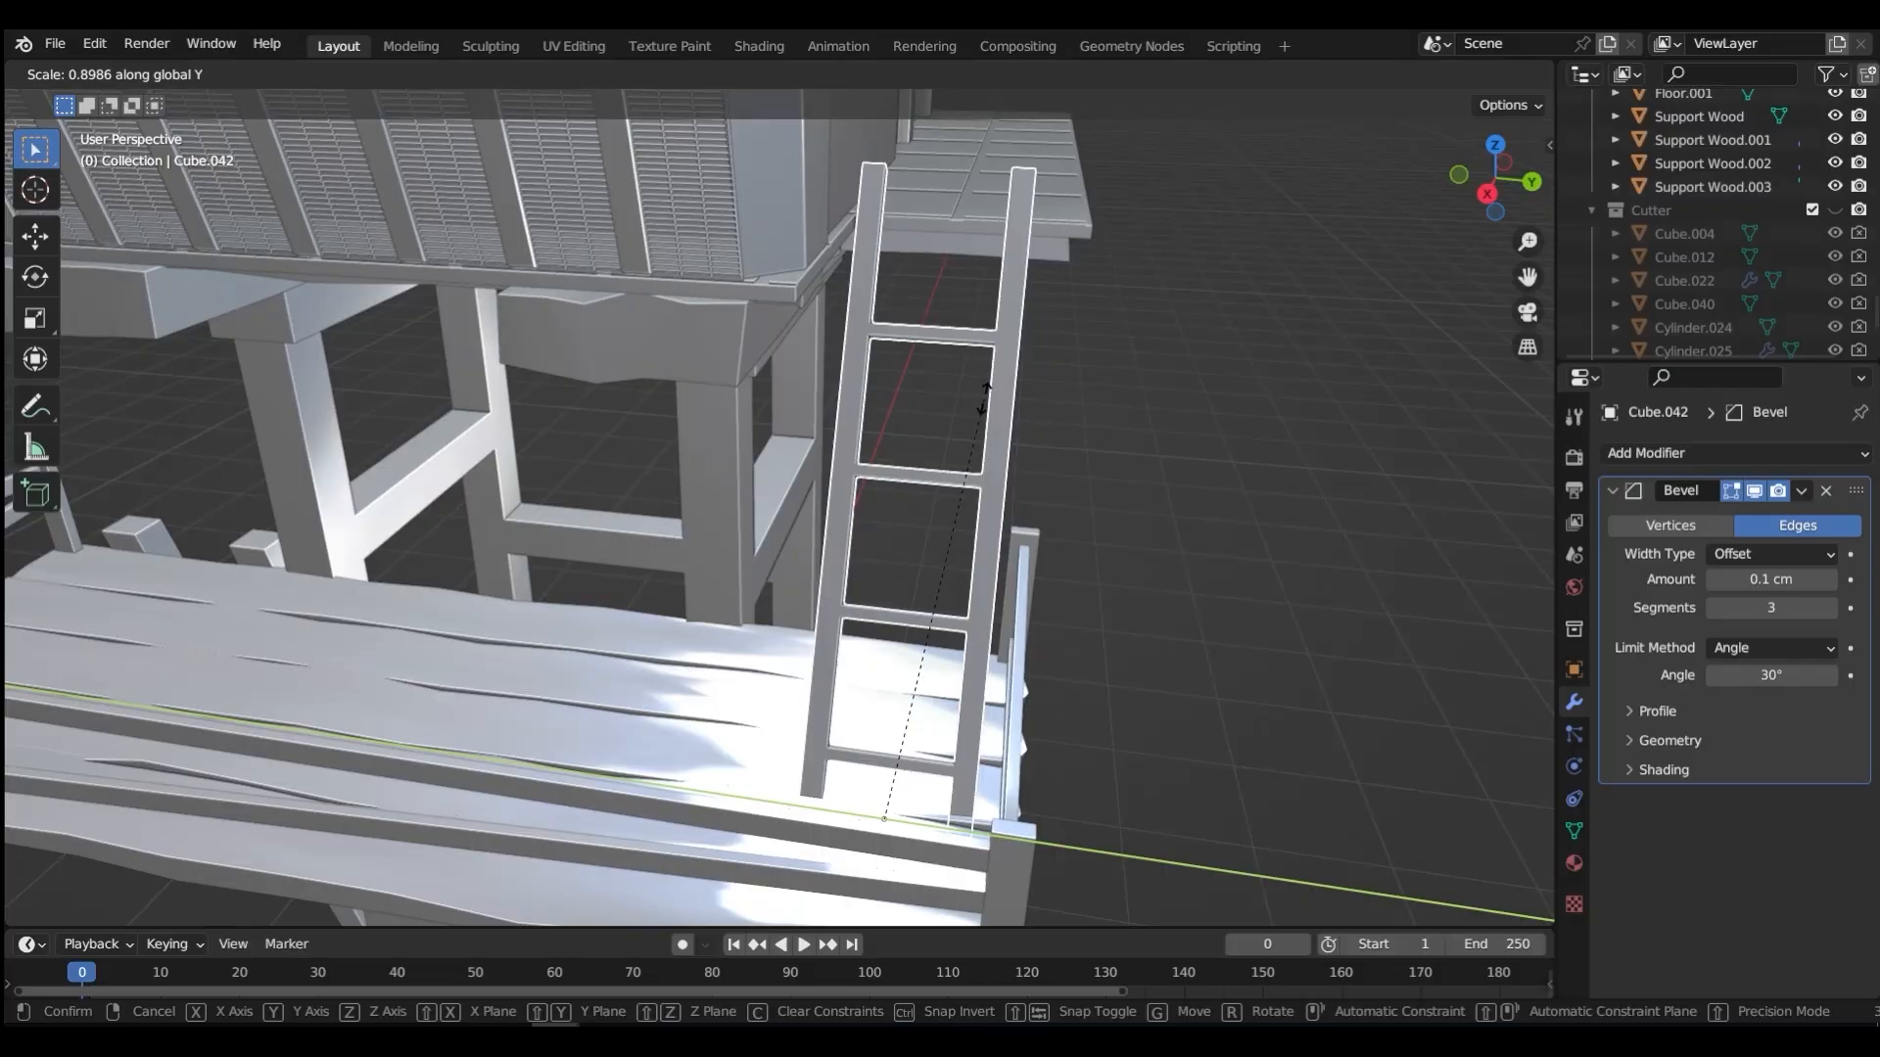
{"action": "left_click", "coordinate": [928, 412]}
{"action": "middle_click_drag", "start_coordinate": [928, 411], "coordinate": [924, 532]}
Step: Scale the lower ladder to about 0.5 along its local X and shift it about 3 cm along global X
{"action": "left_click", "coordinate": [924, 532]}
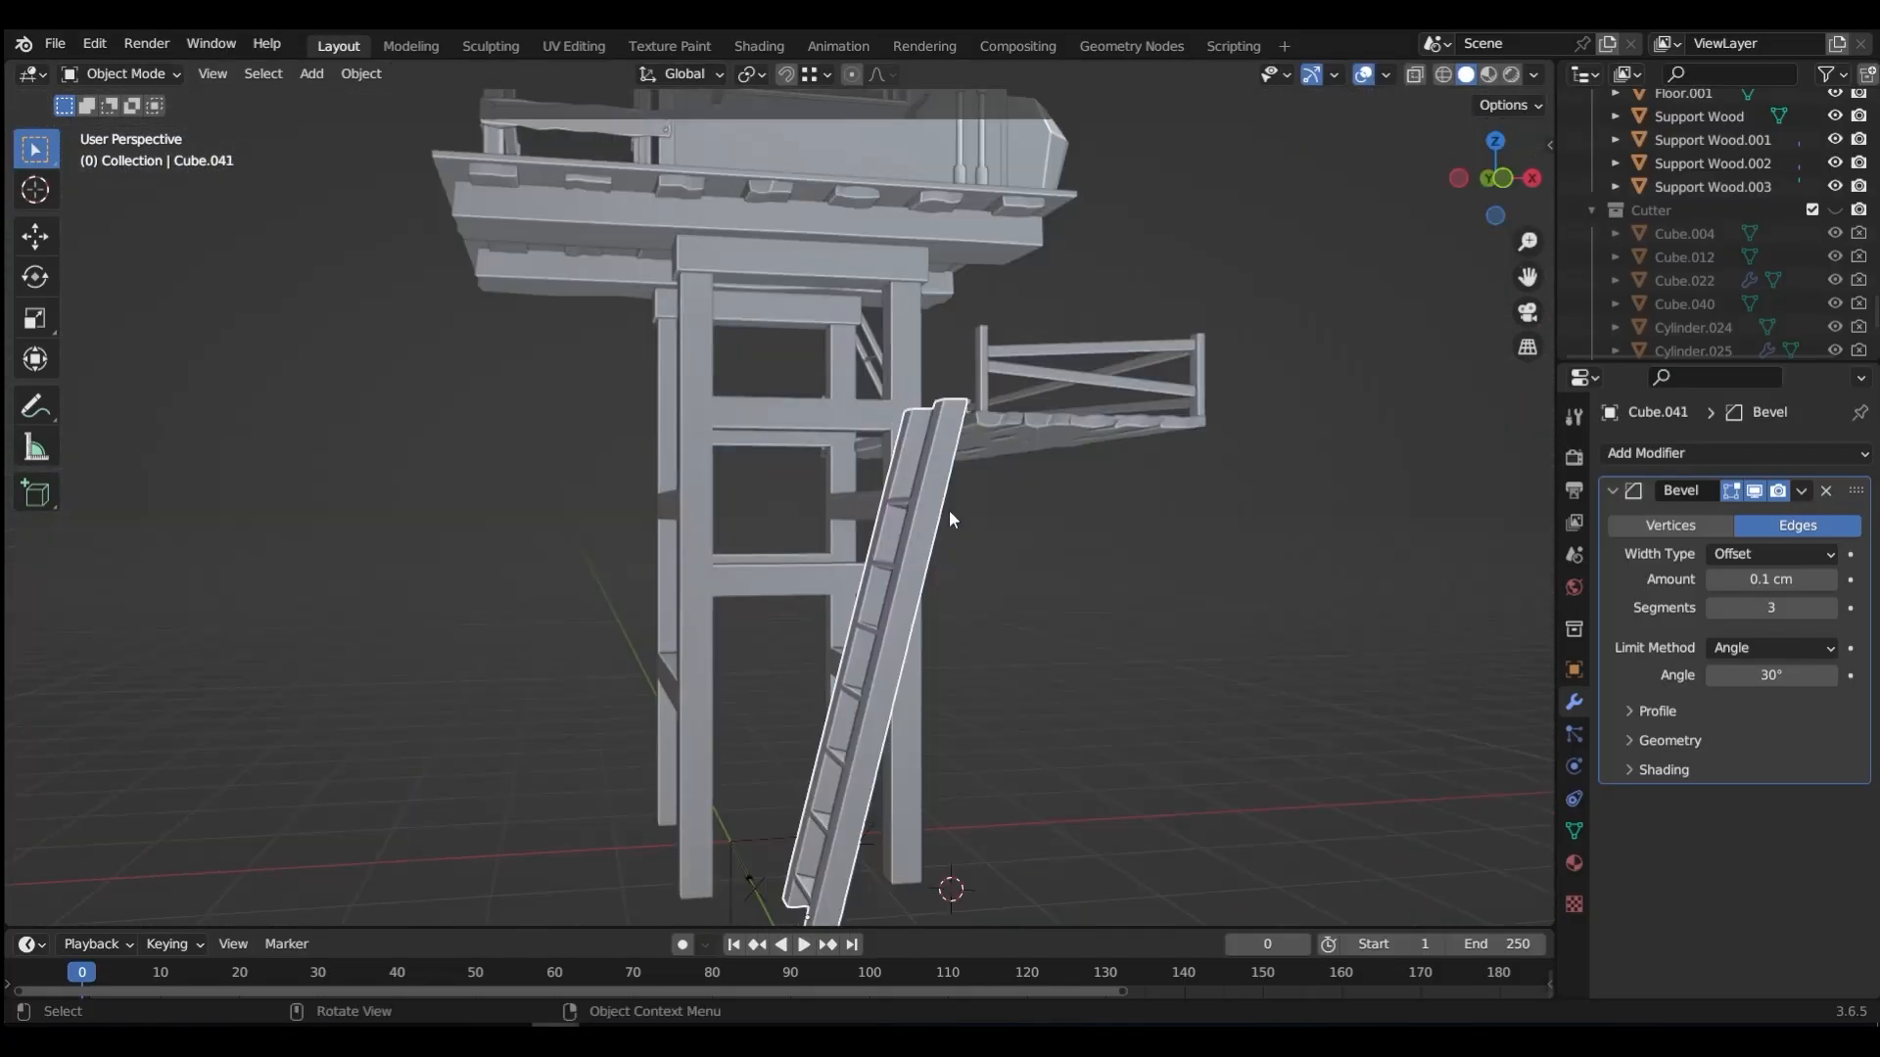
{"action": "key", "text": "s"}
{"action": "key", "text": "x"}
{"action": "key", "text": "x"}
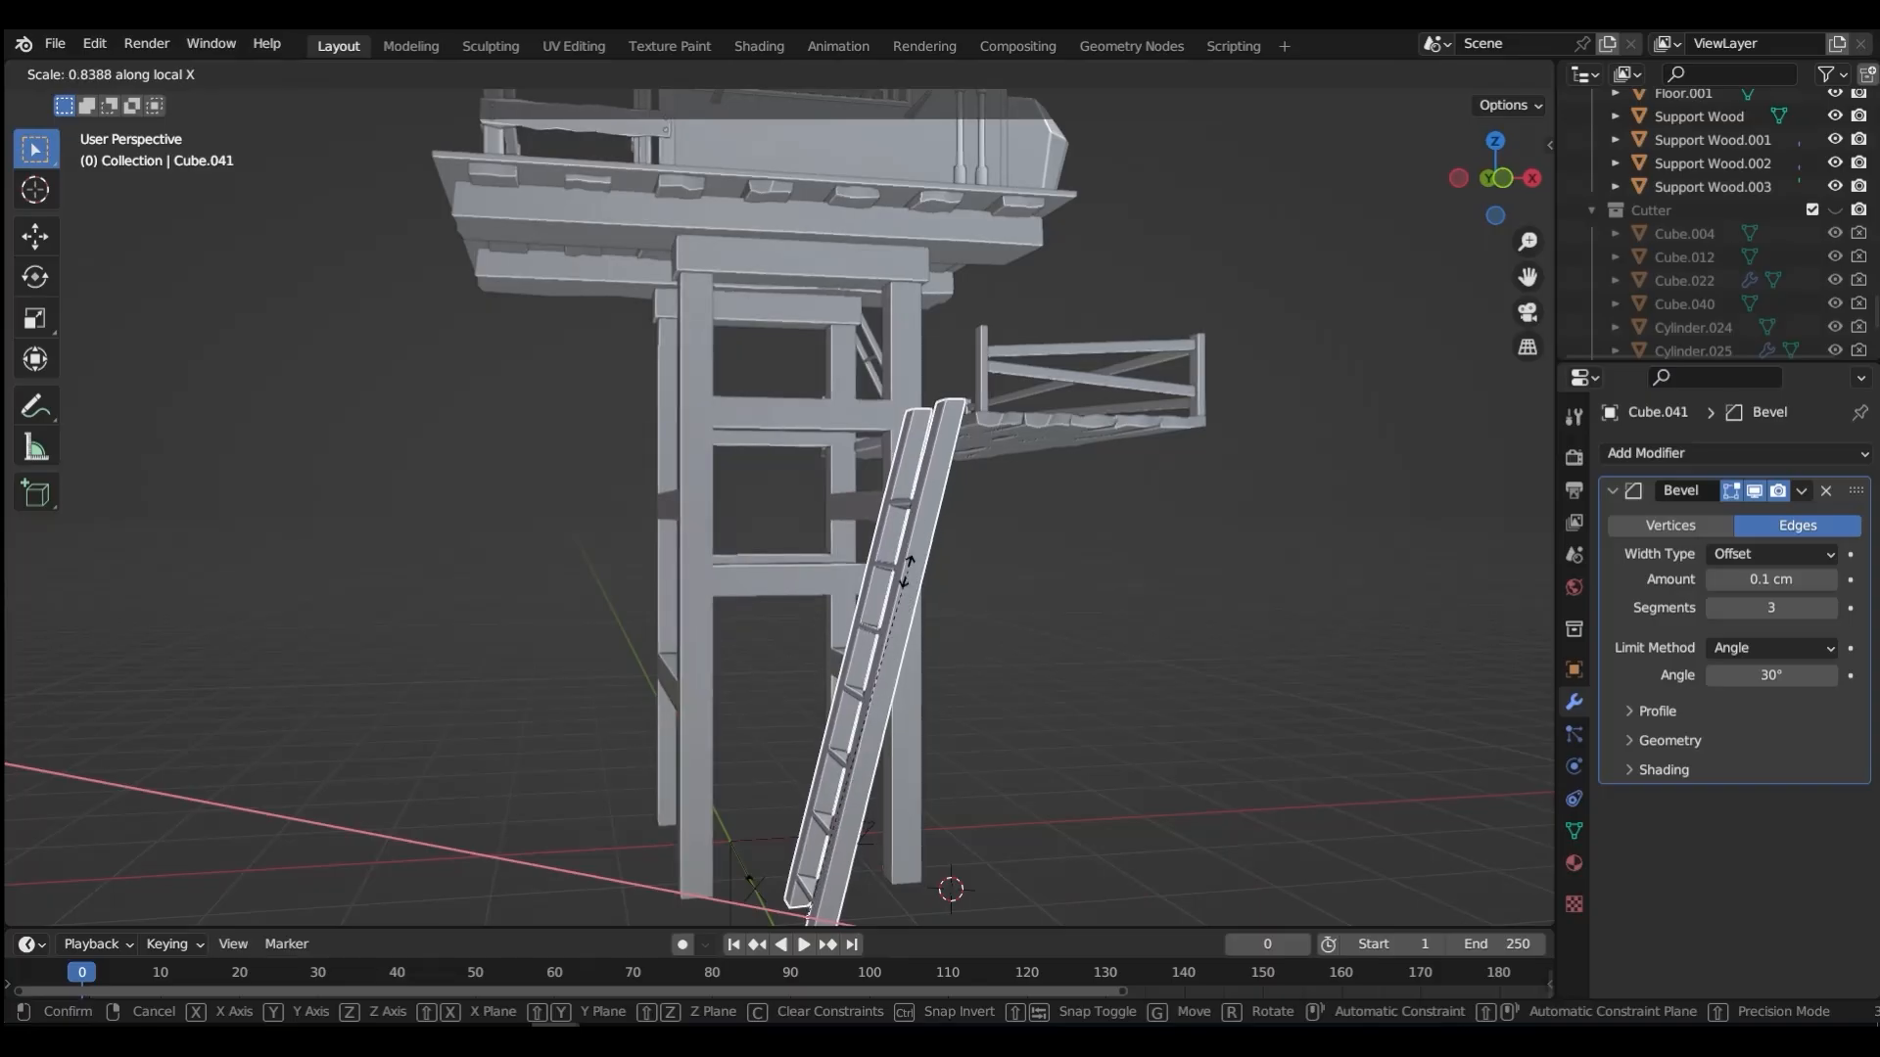
{"action": "left_click", "coordinate": [844, 676]}
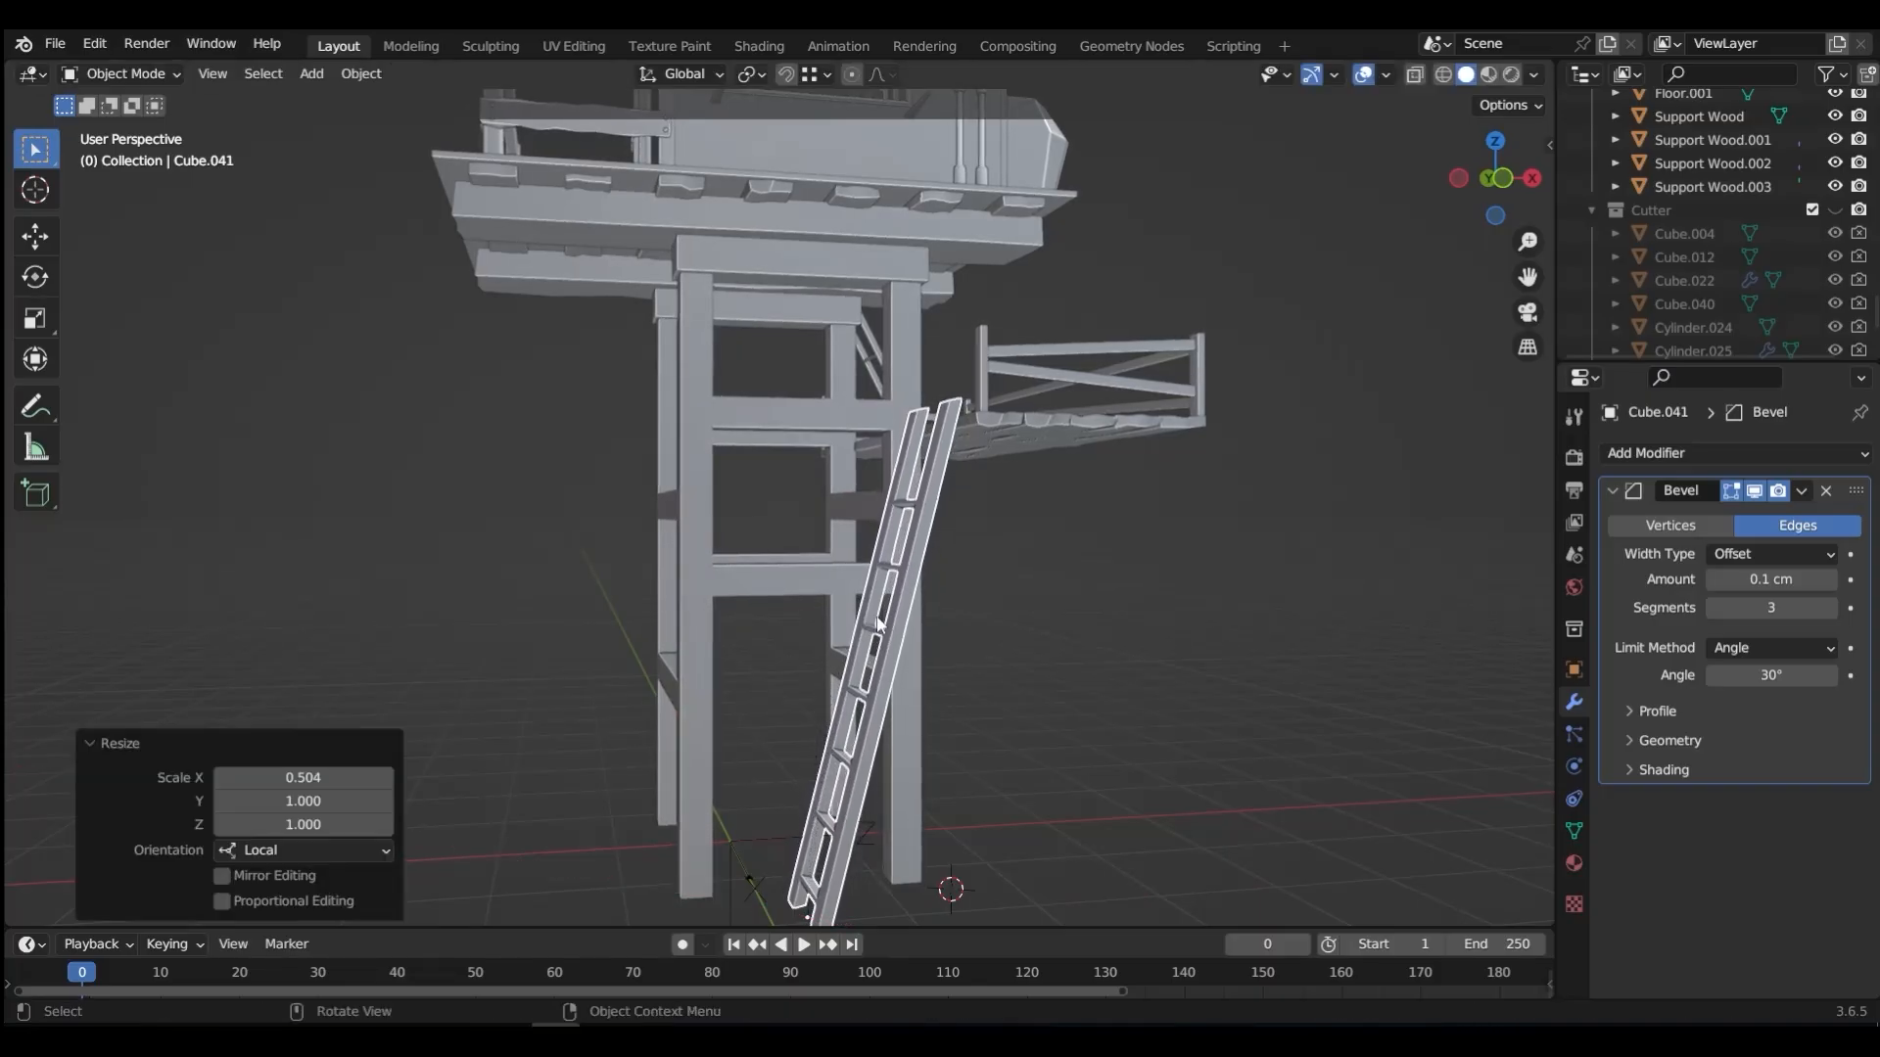
{"action": "middle_click_drag", "start_coordinate": [844, 676], "coordinate": [819, 615]}
{"action": "key", "text": "g"}
{"action": "key", "text": "x"}
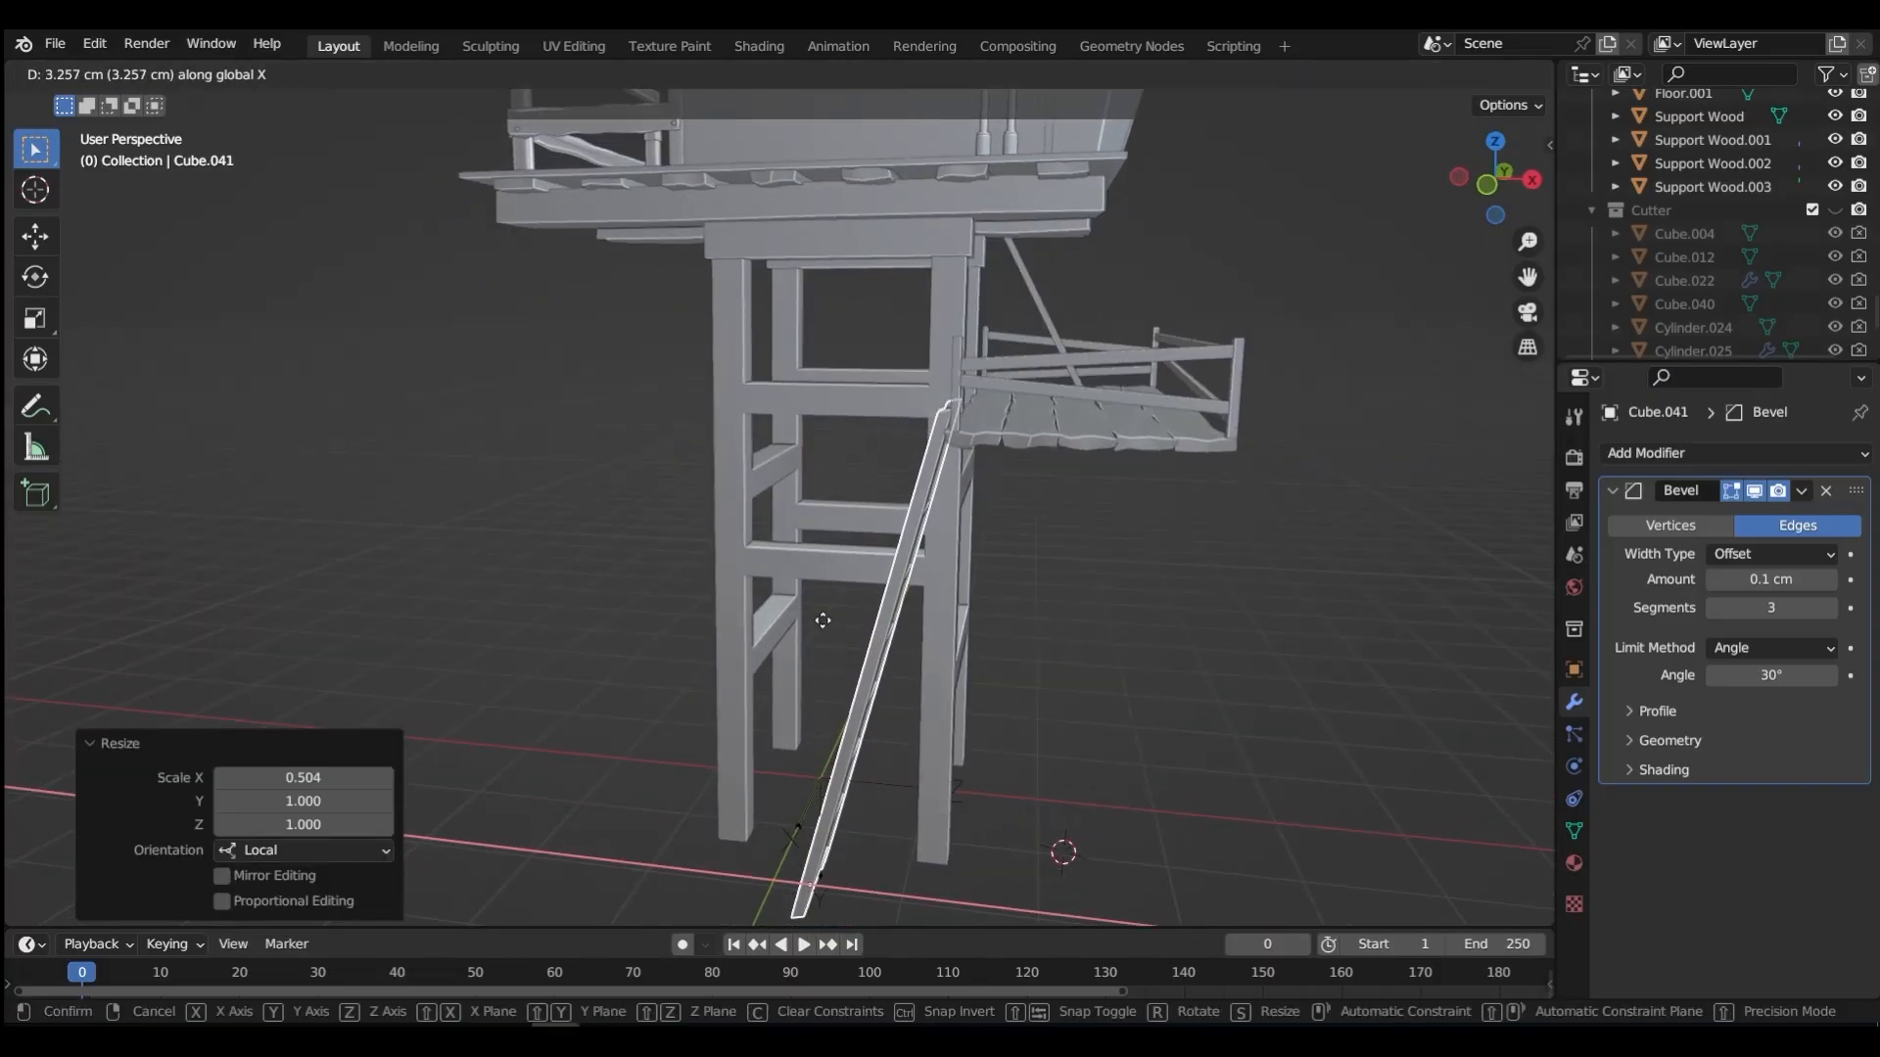
{"action": "left_click", "coordinate": [824, 627]}
Step: Duplicate the platform's railing post nearest the tower about -109 cm along Y to the platform's inner edge
{"action": "middle_click_drag", "start_coordinate": [825, 629], "coordinate": [1011, 587]}
{"action": "scroll", "coordinate": [899, 597], "scroll_direction": "down", "scroll_amount": 3}
{"action": "left_click", "coordinate": [1011, 587]}
{"action": "middle_click_drag", "start_coordinate": [865, 600], "coordinate": [627, 611]}
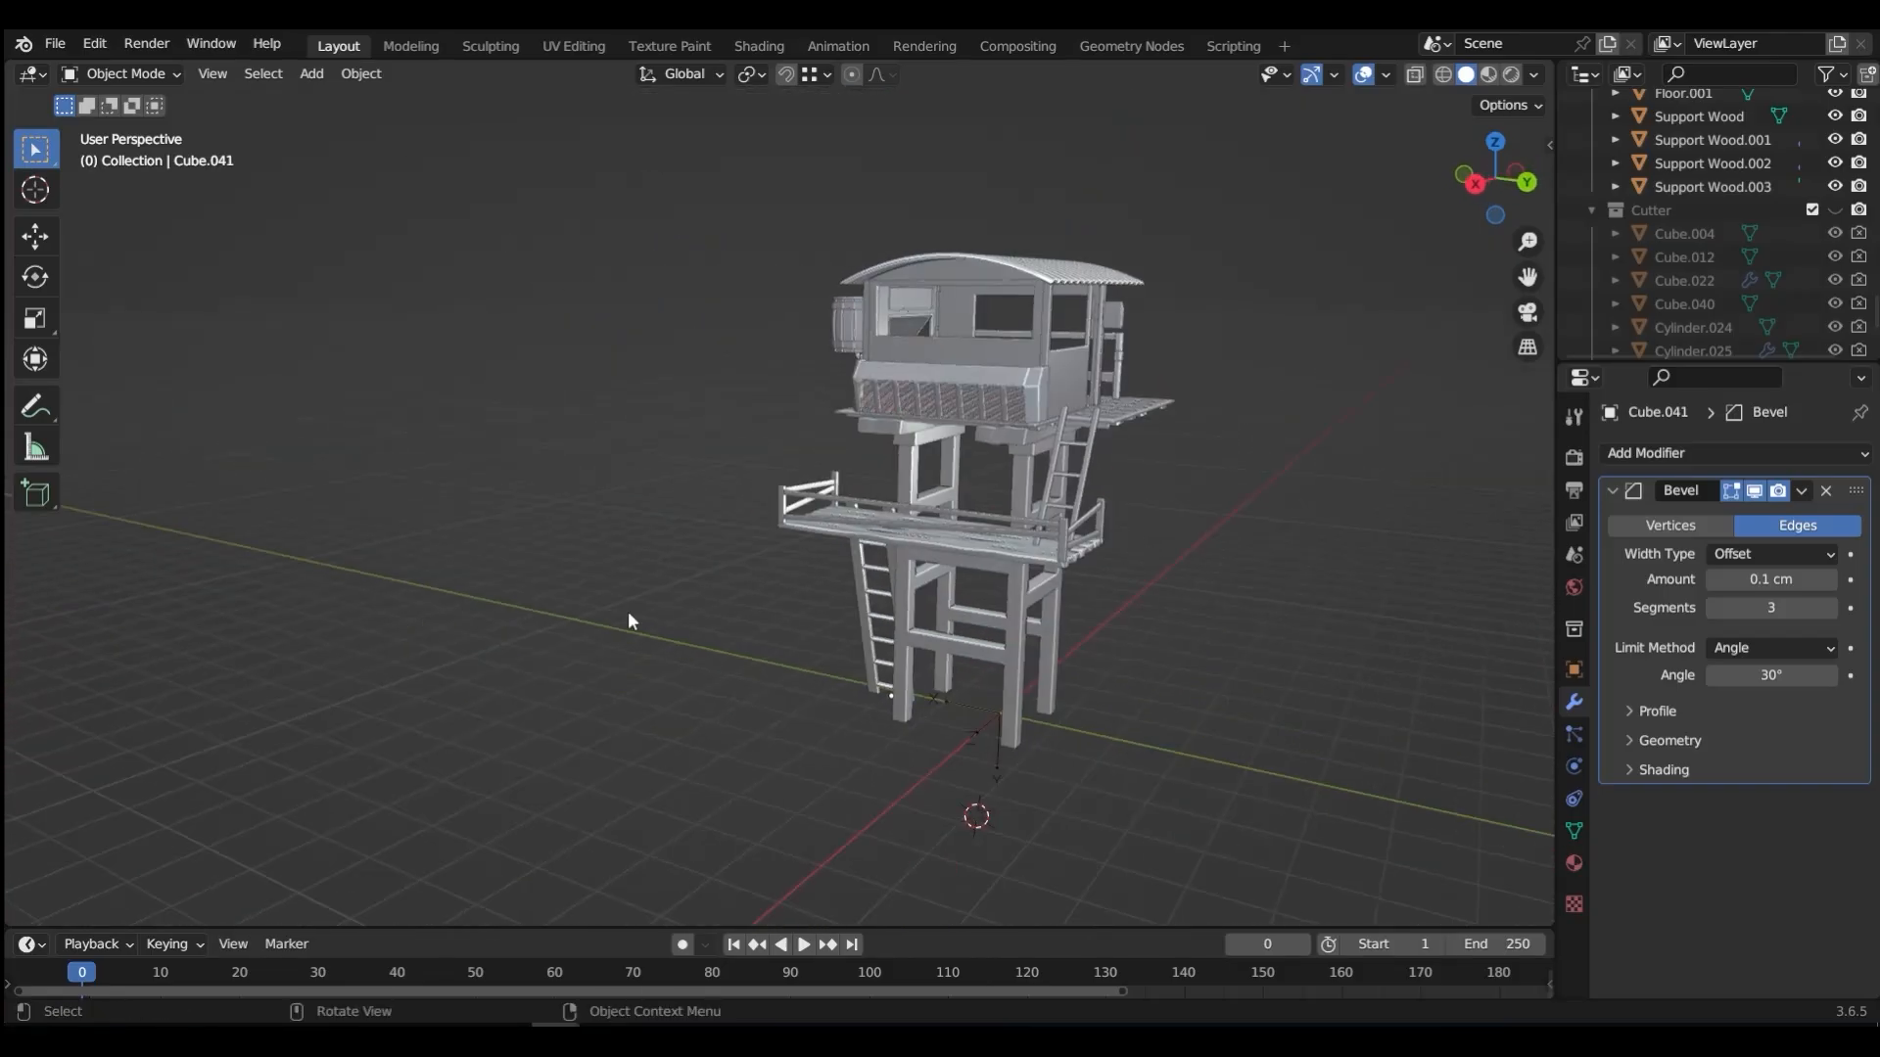
{"action": "scroll", "coordinate": [1050, 531], "scroll_direction": "up", "scroll_amount": 4}
{"action": "middle_click_drag", "start_coordinate": [1050, 531], "coordinate": [772, 567]}
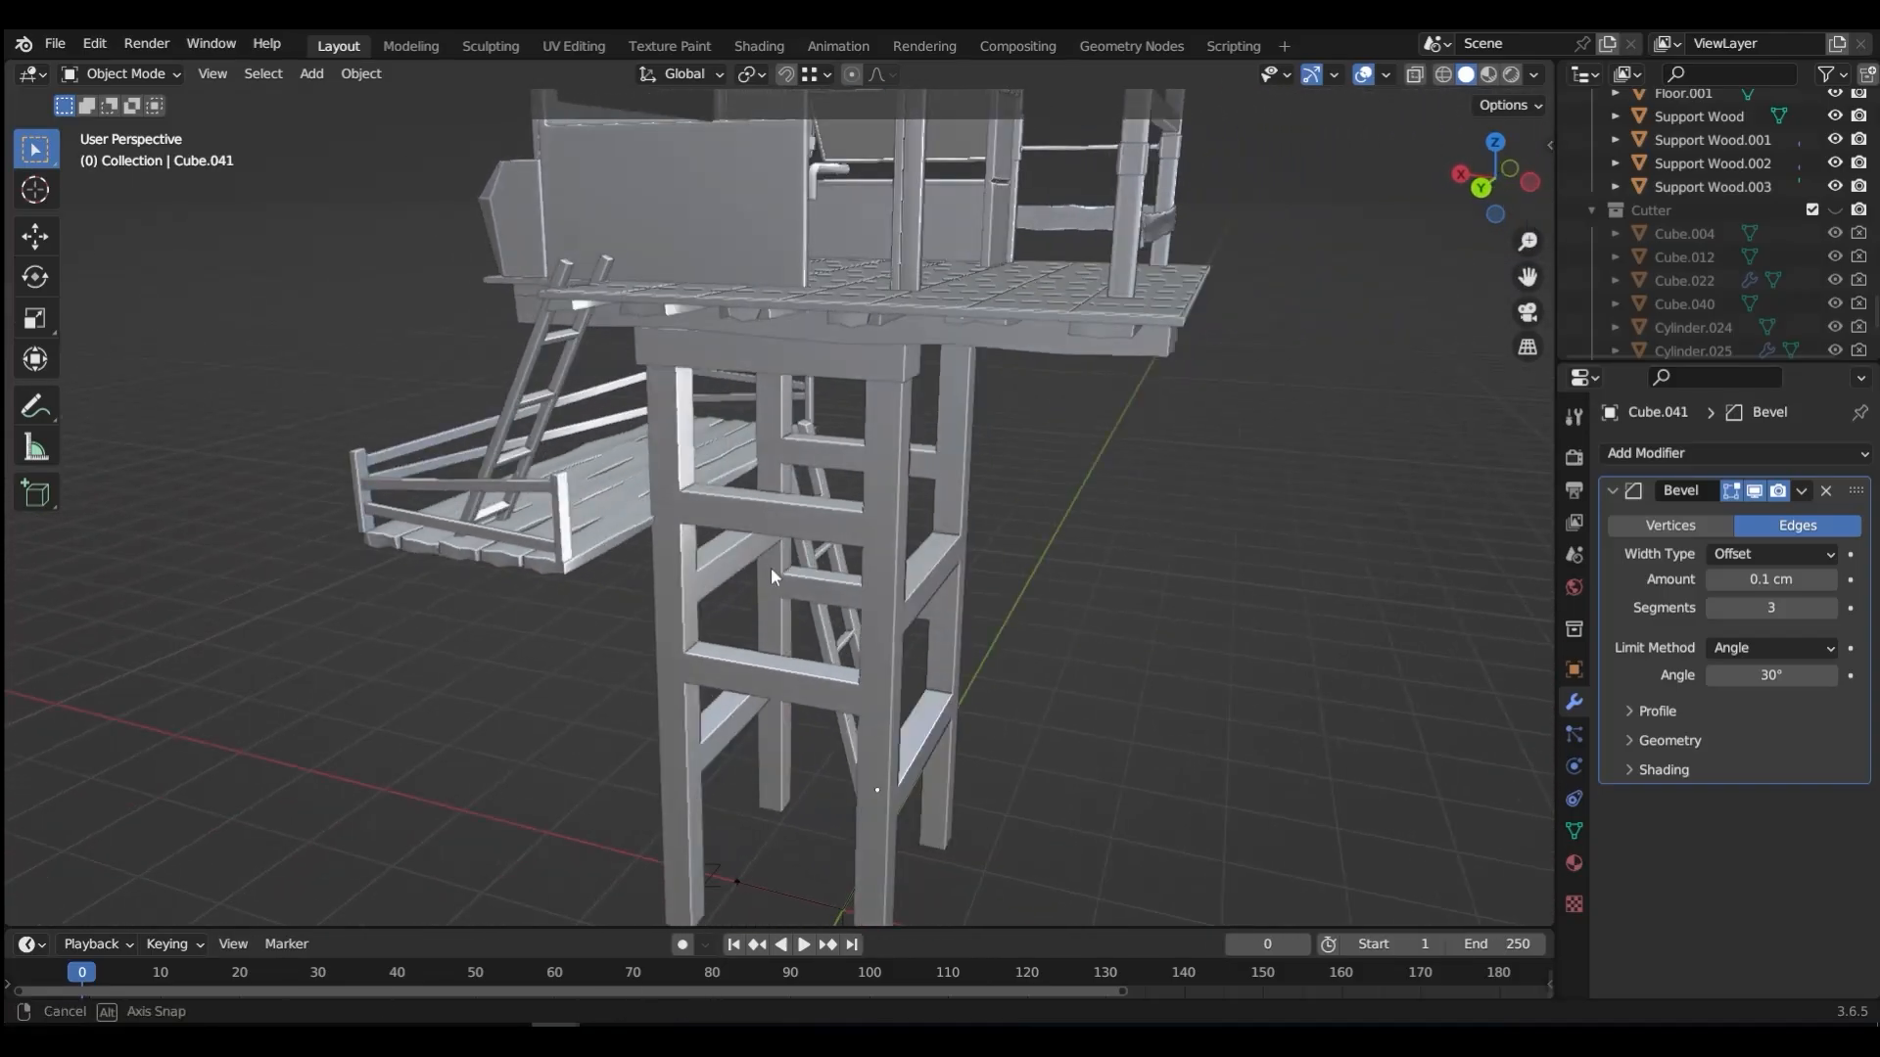
{"action": "left_click", "coordinate": [571, 542]}
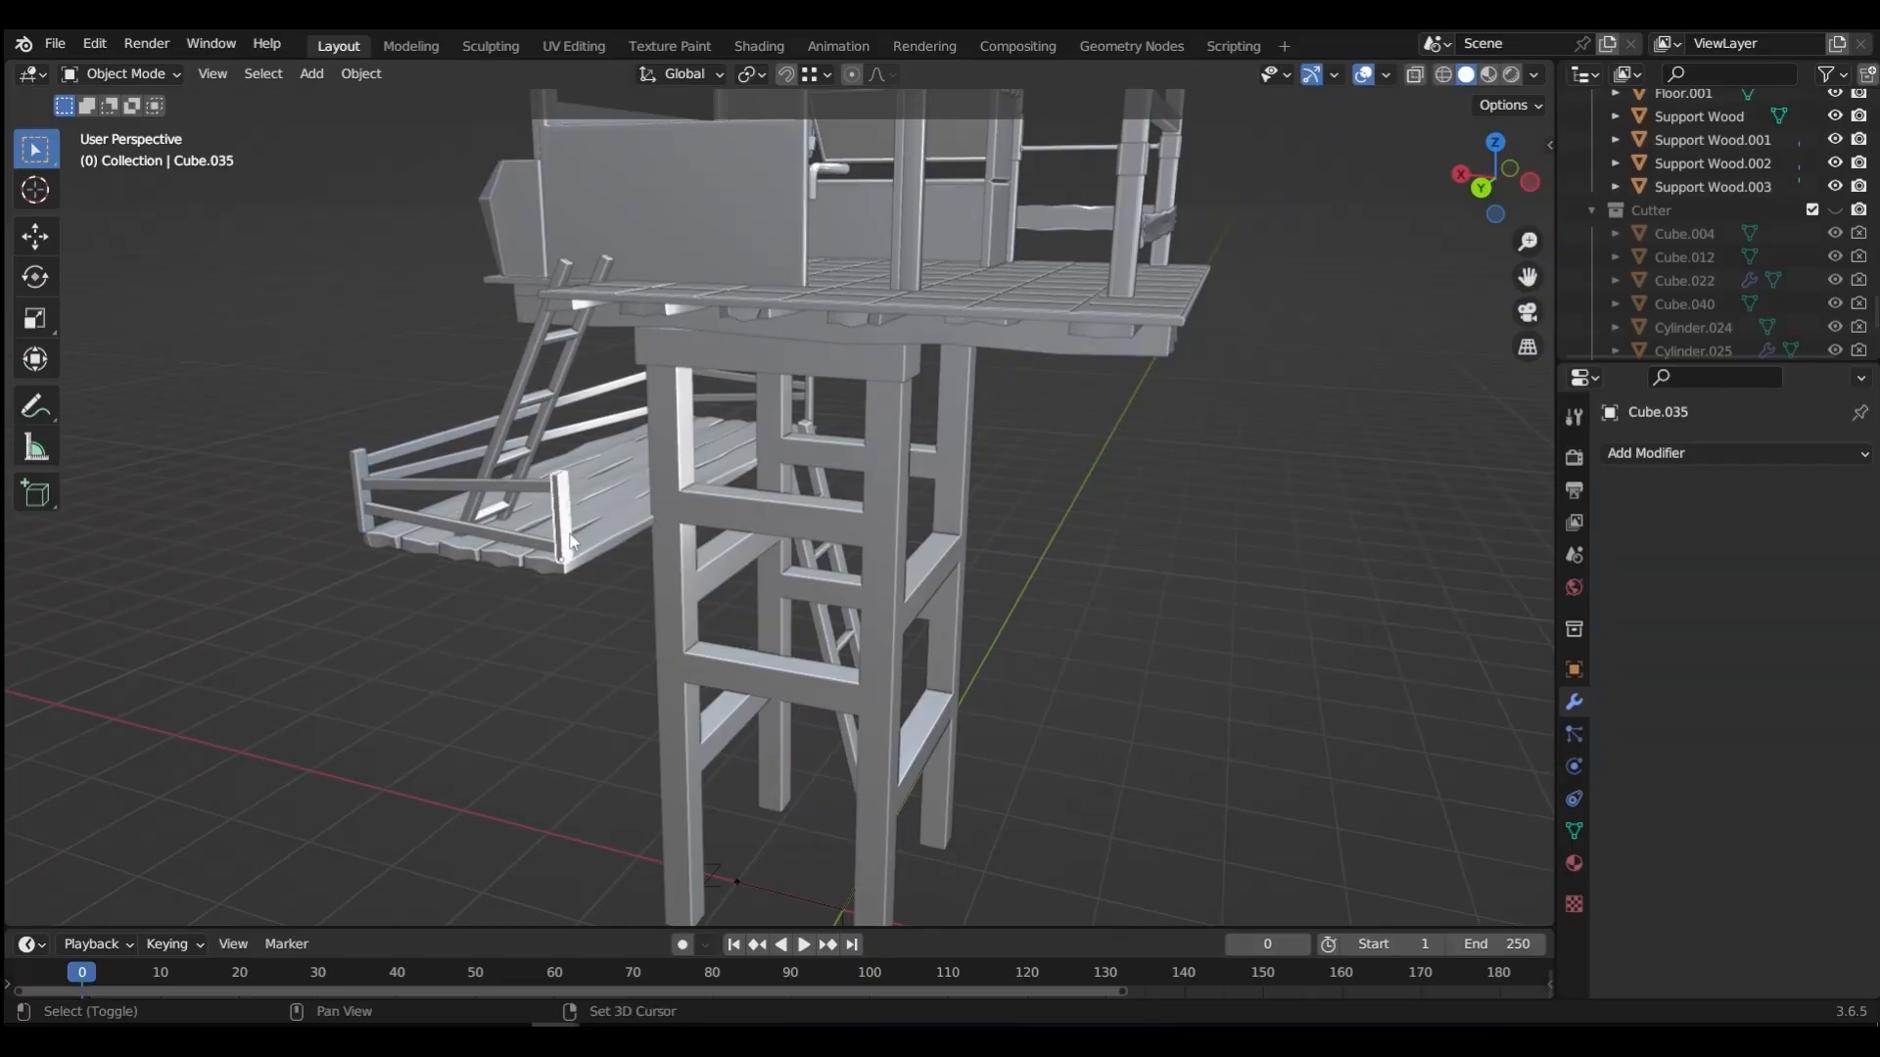
{"action": "key", "text": "shift+d"}
{"action": "key", "text": "y"}
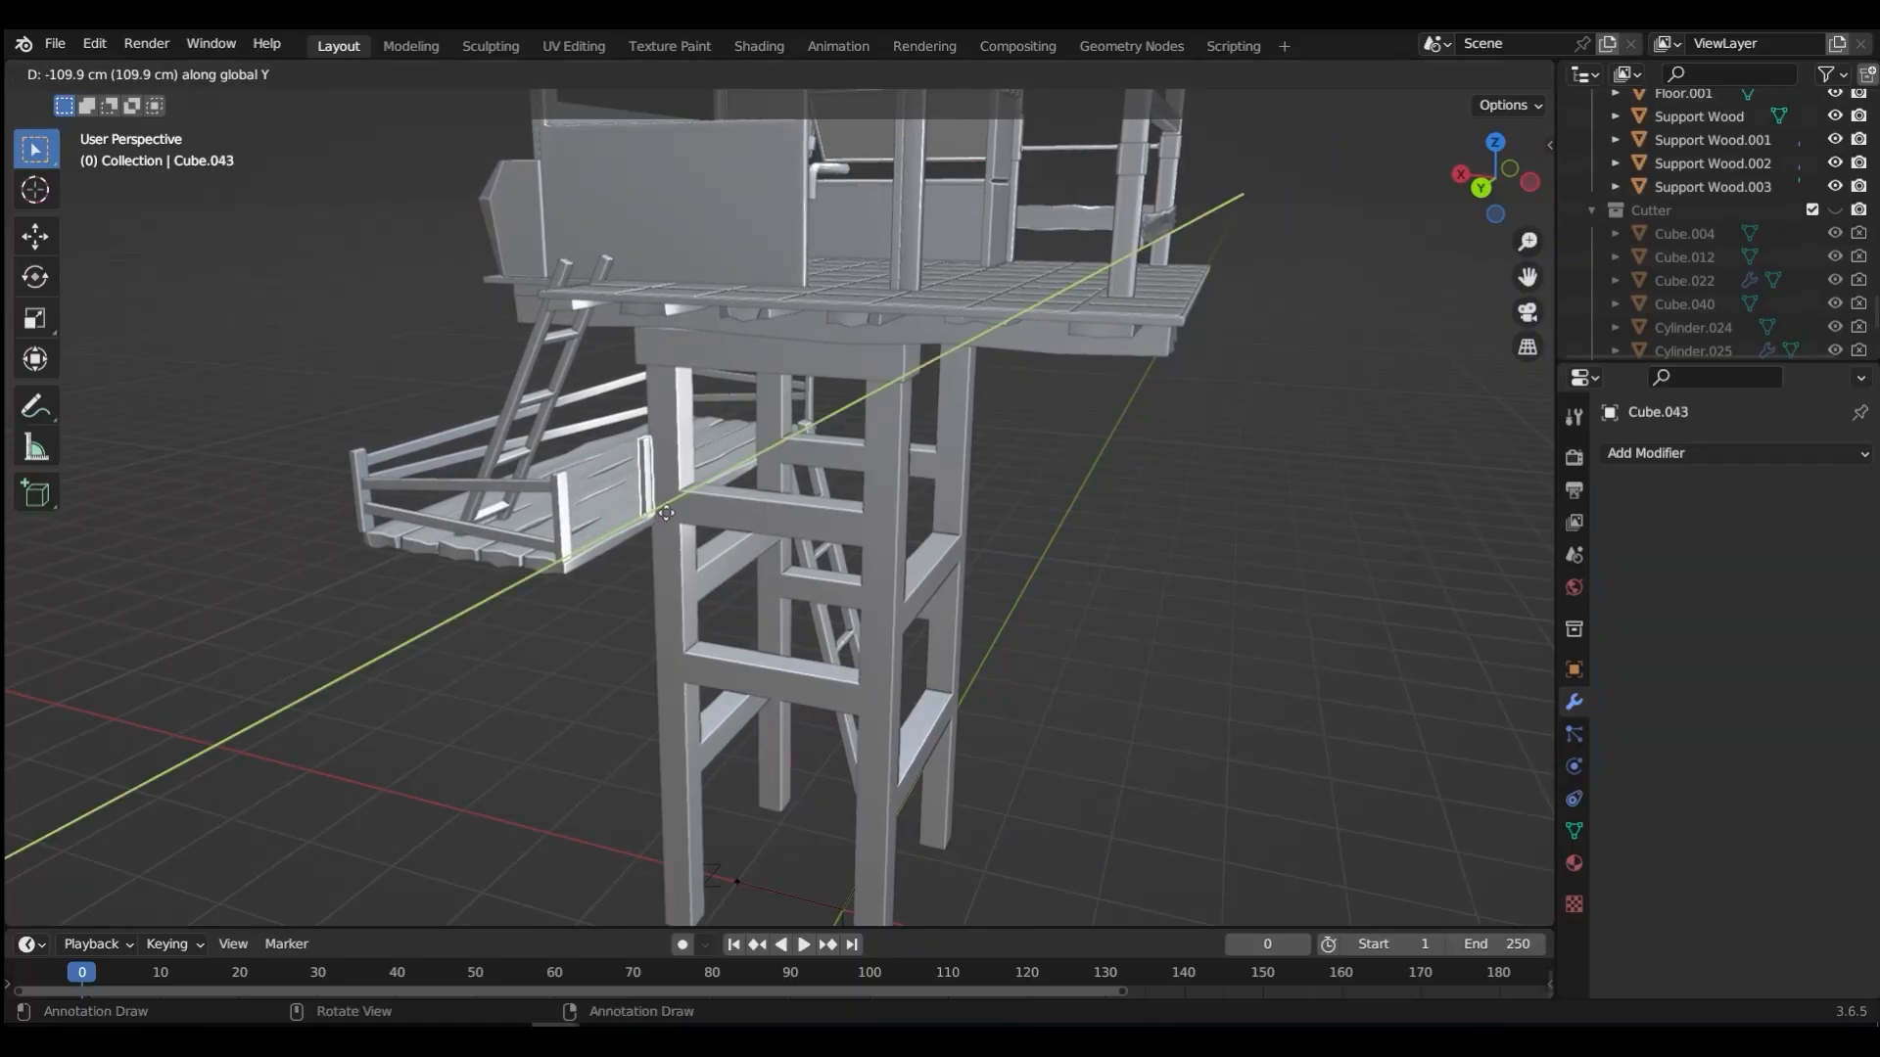
{"action": "left_click", "coordinate": [664, 512]}
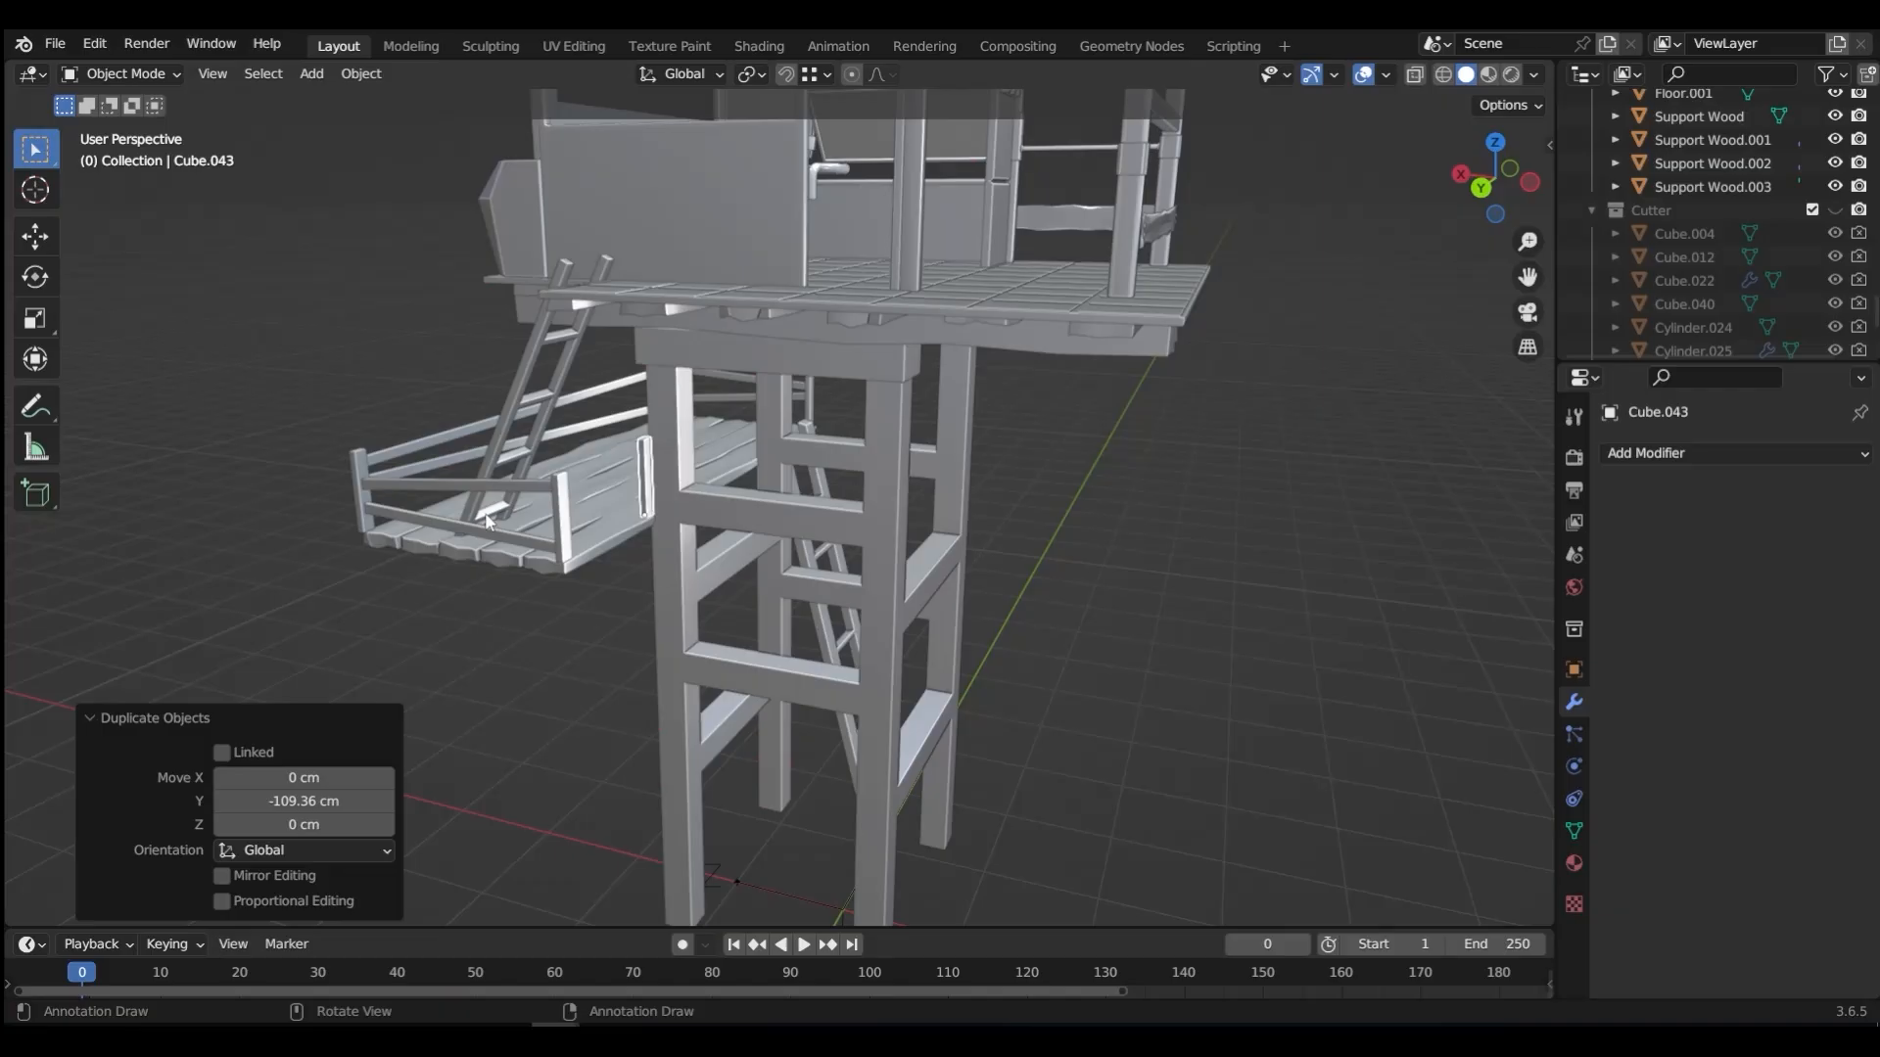
Step: Duplicate the lower end rail of the platform about -61 cm along Y and rotate the copy 90° around Z
{"action": "left_click", "coordinate": [494, 537]}
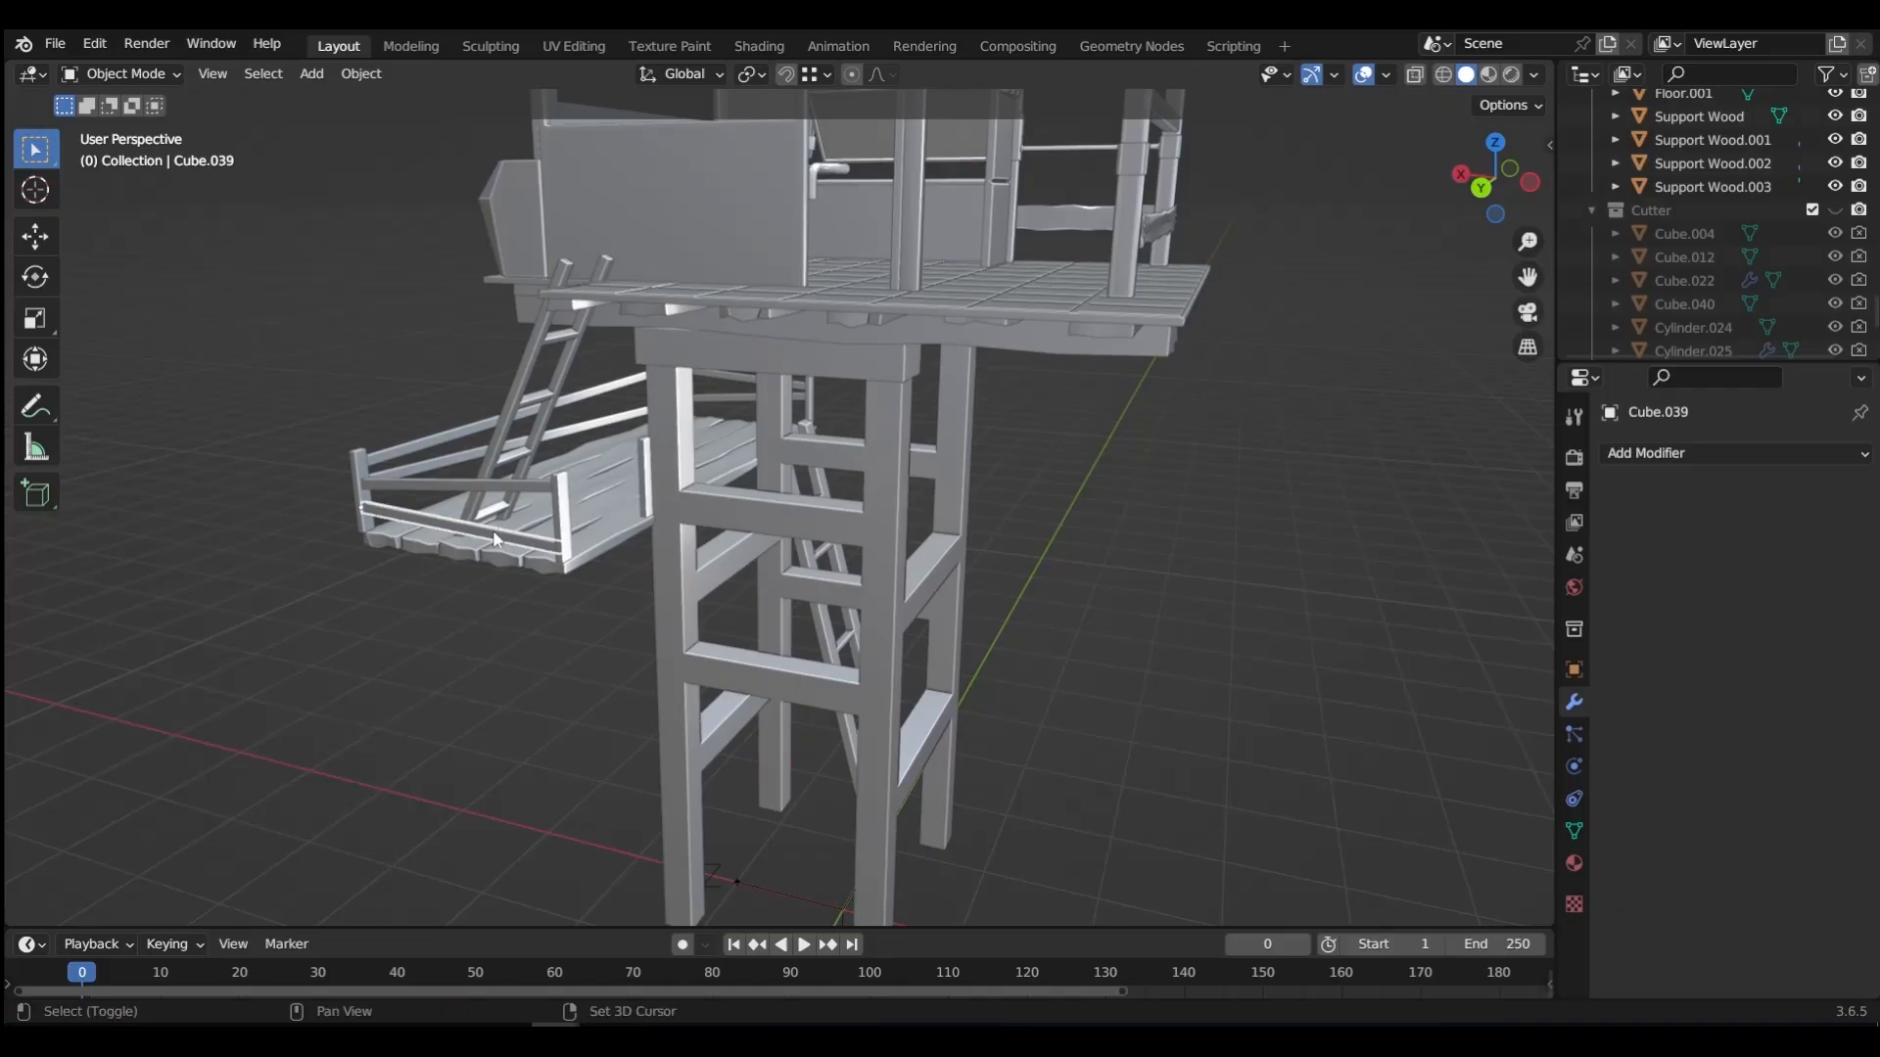
{"action": "key", "text": "shift+d"}
{"action": "key", "text": "y"}
{"action": "left_click", "coordinate": [548, 511]}
{"action": "type", "text": "r"}
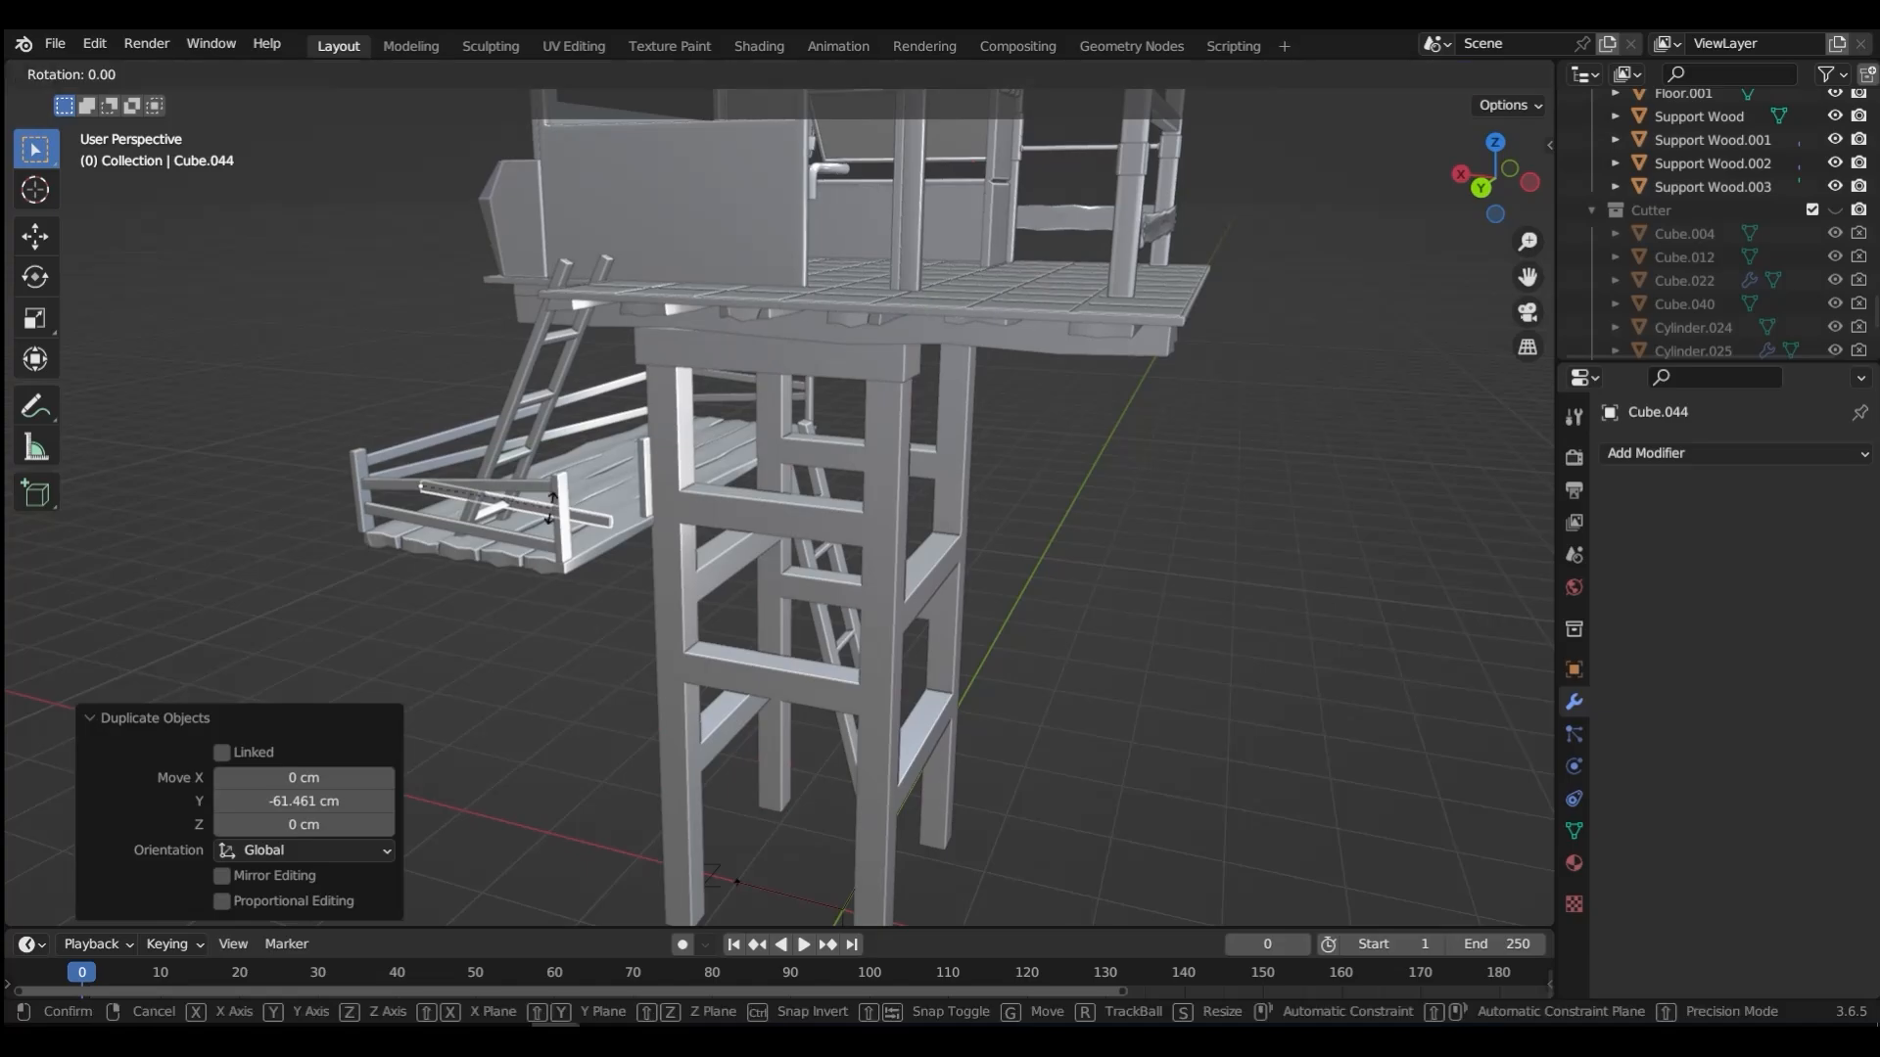
{"action": "type", "text": "z9"}
{"action": "key", "text": "Return"}
Step: Move the rotated rail copy along X in two moves of about -121 cm and -46 cm toward the inner-edge posts
{"action": "key", "text": "g"}
{"action": "key", "text": "x"}
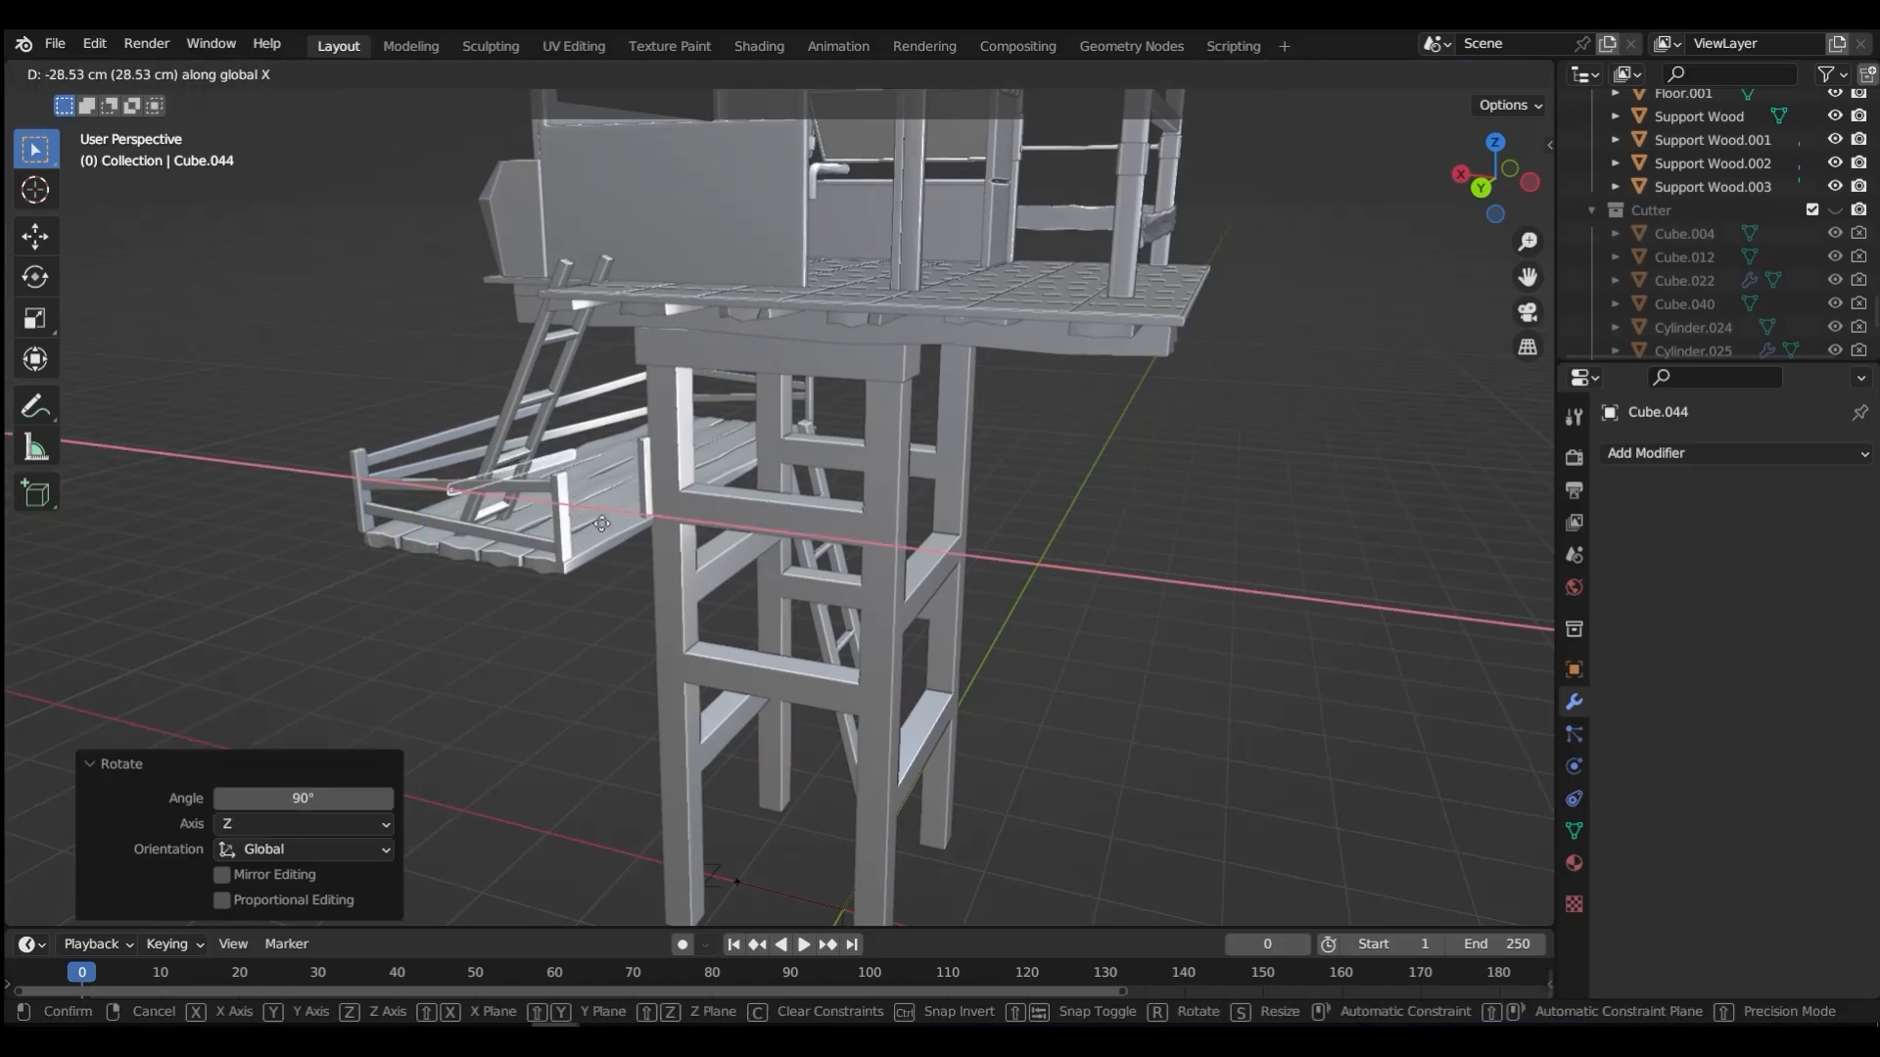
{"action": "left_click", "coordinate": [682, 551]}
{"action": "scroll", "coordinate": [640, 515], "scroll_direction": "up", "scroll_amount": 6}
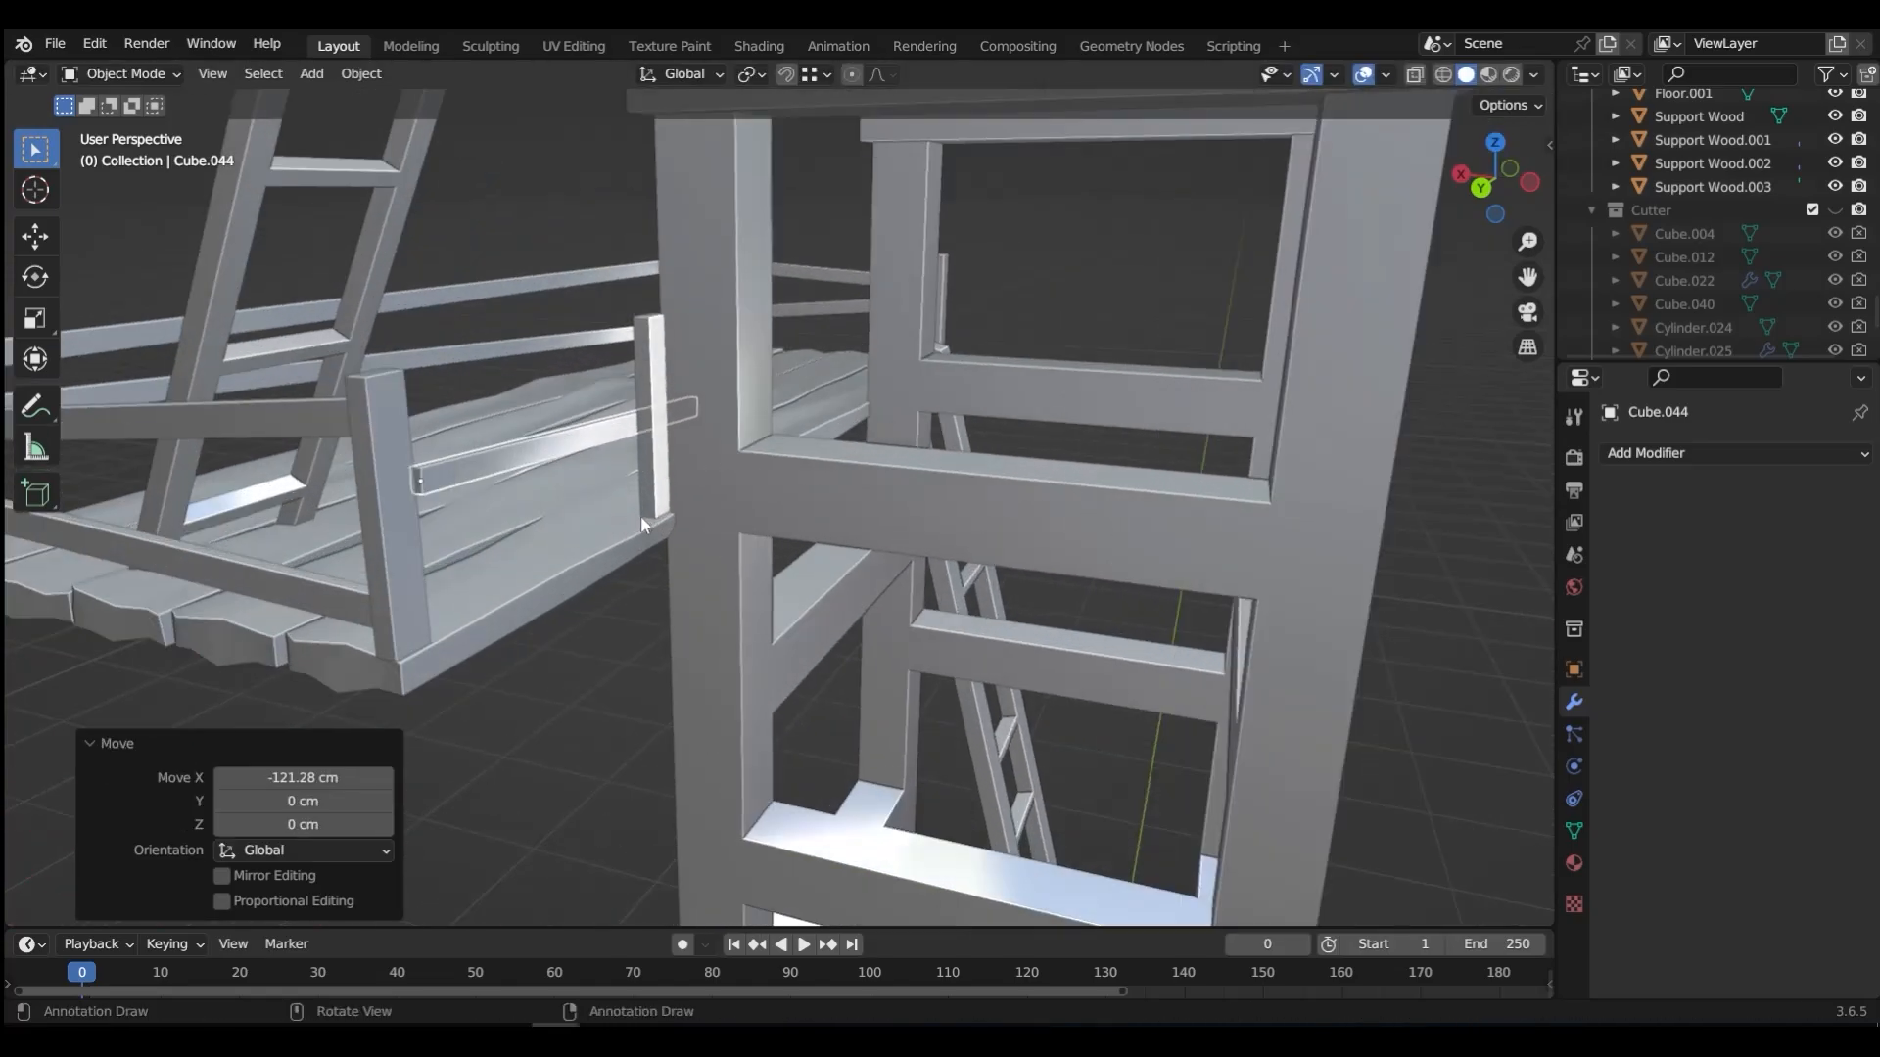
{"action": "key", "text": "g"}
{"action": "key", "text": "x"}
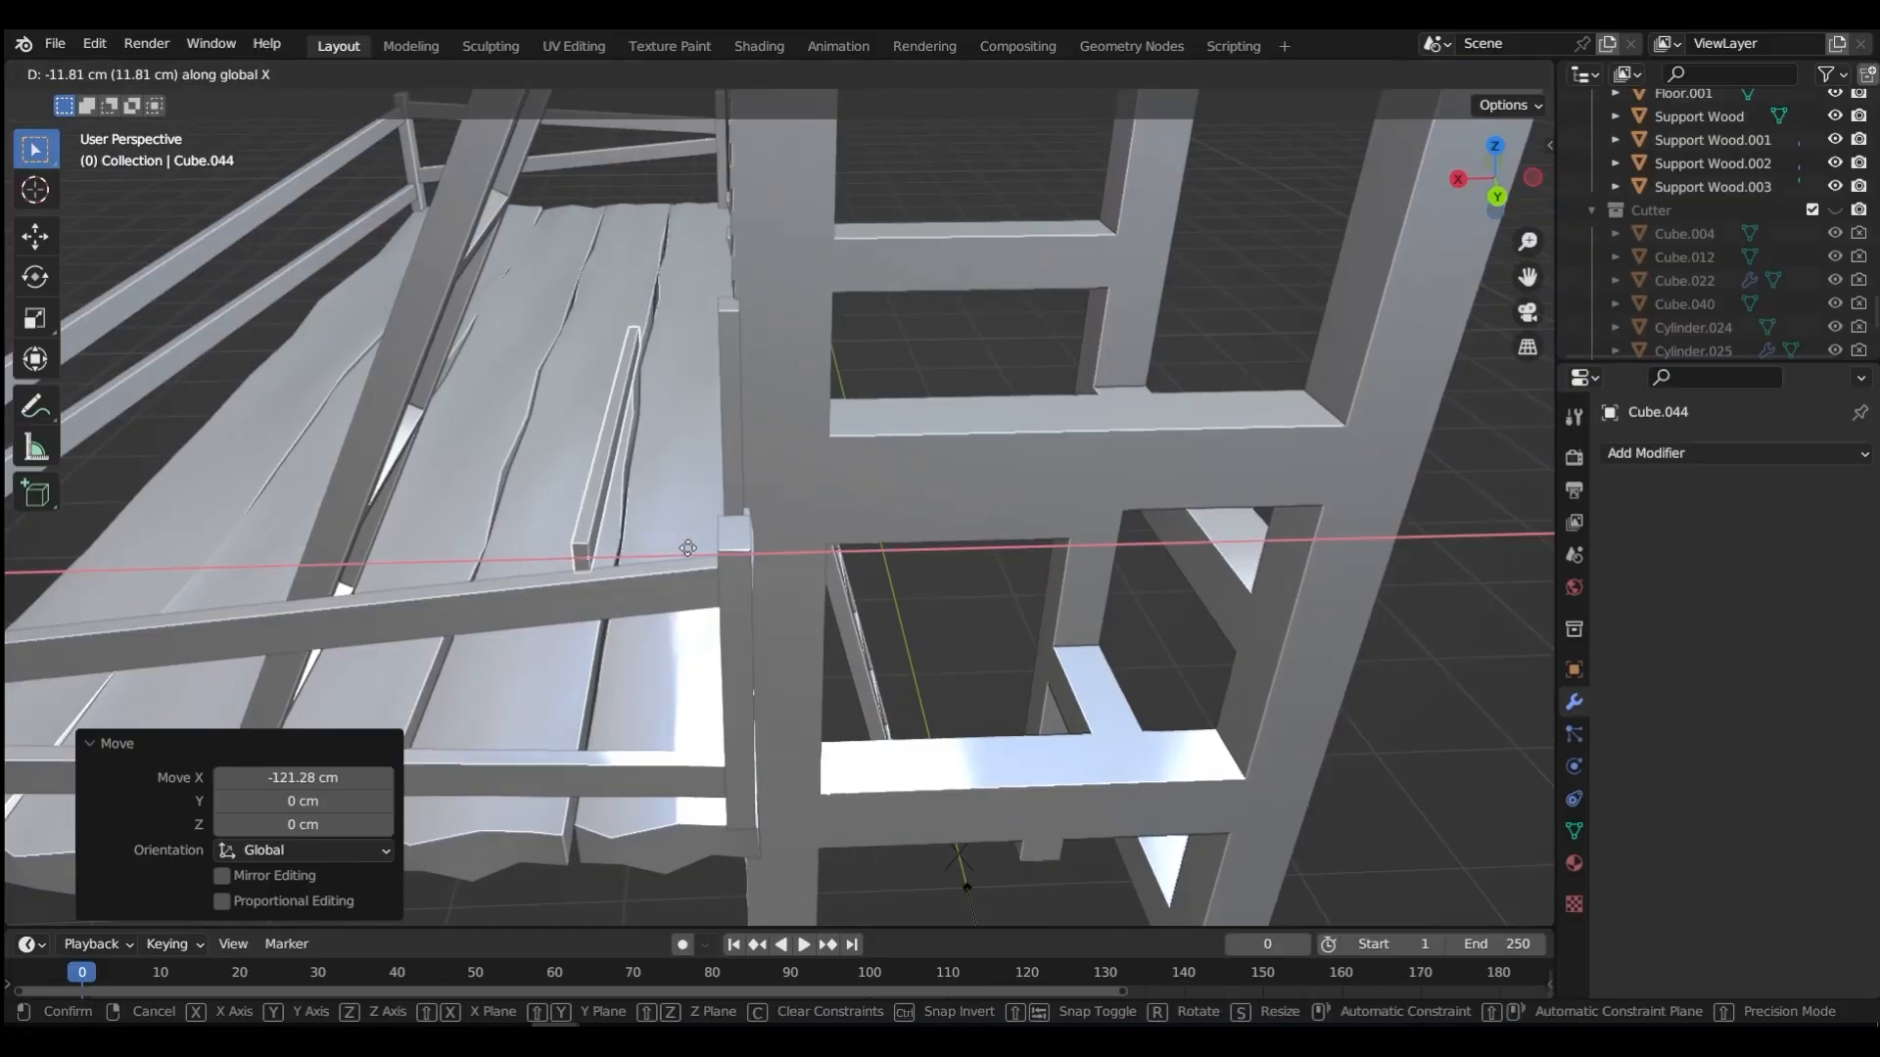
{"action": "left_click", "coordinate": [827, 554]}
Step: Move the rail copy about 63 cm along Y to start at the corner post and raise it along Z
{"action": "middle_click_drag", "start_coordinate": [827, 554], "coordinate": [623, 489]}
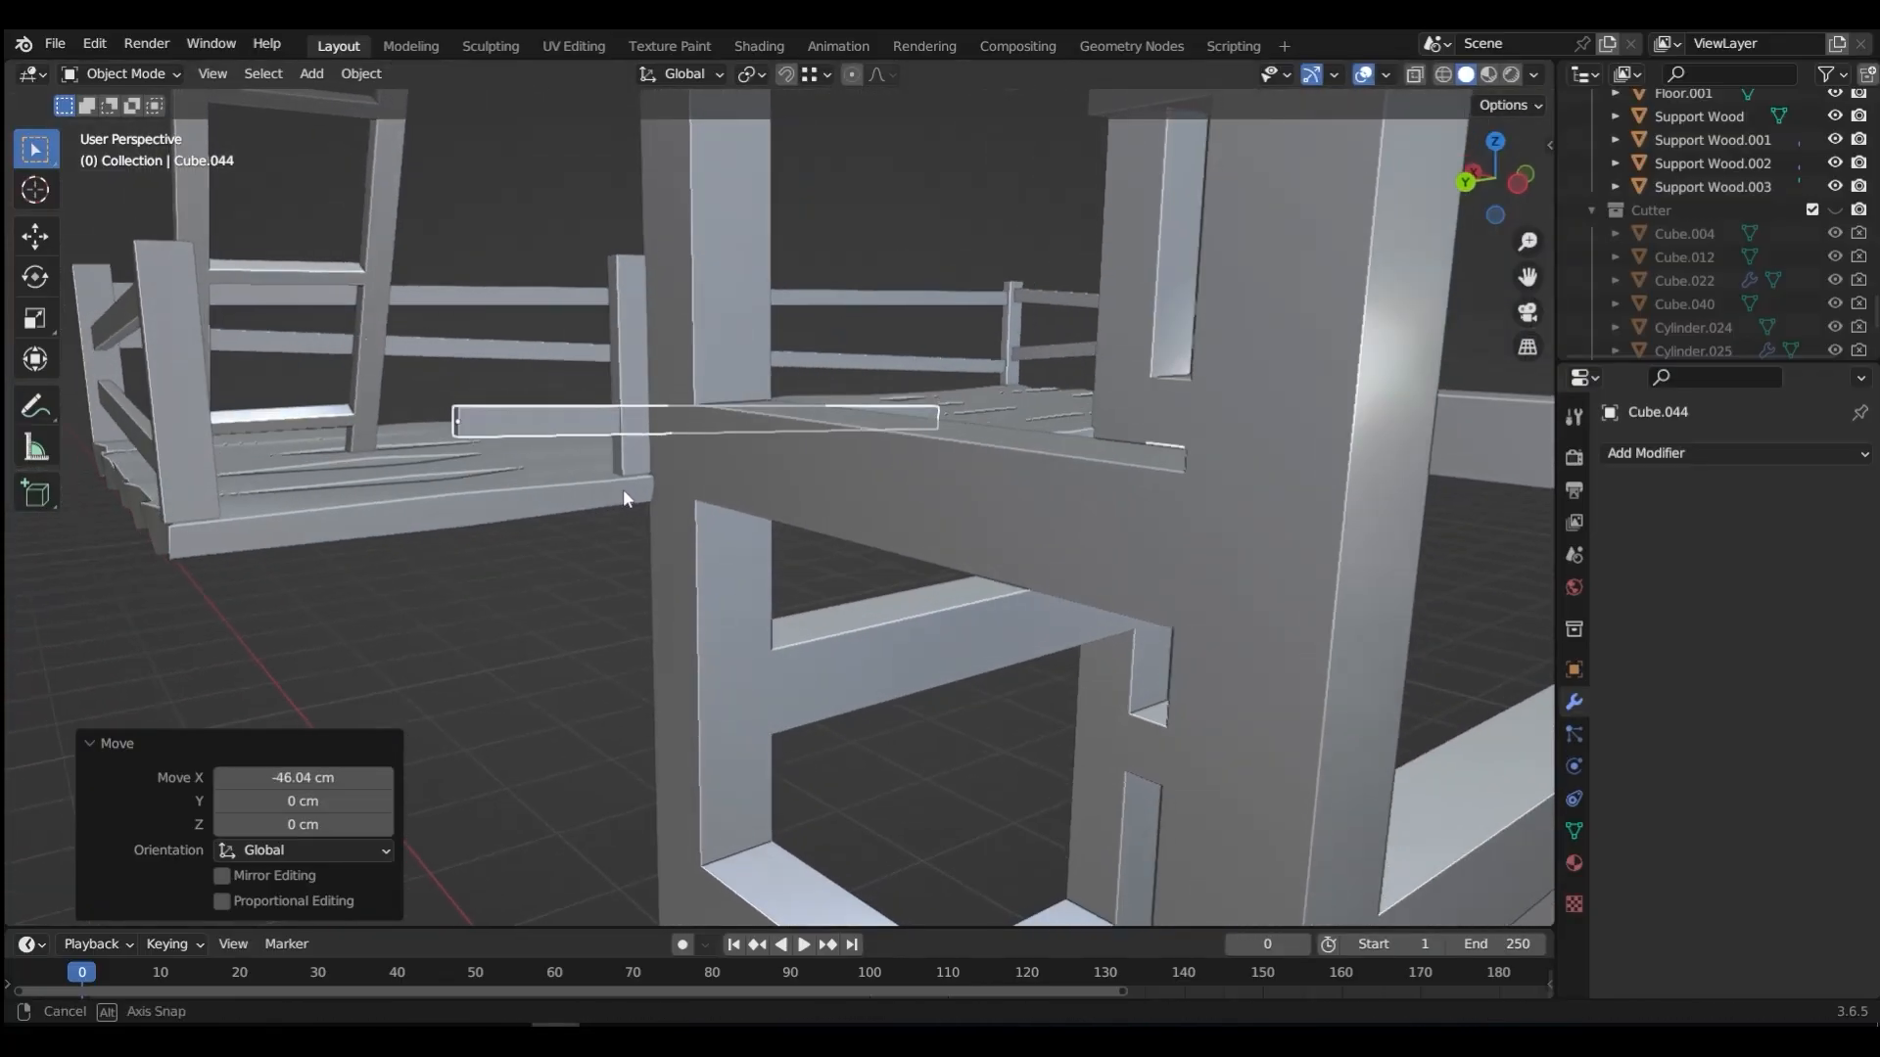
{"action": "key", "text": "g"}
{"action": "key", "text": "y"}
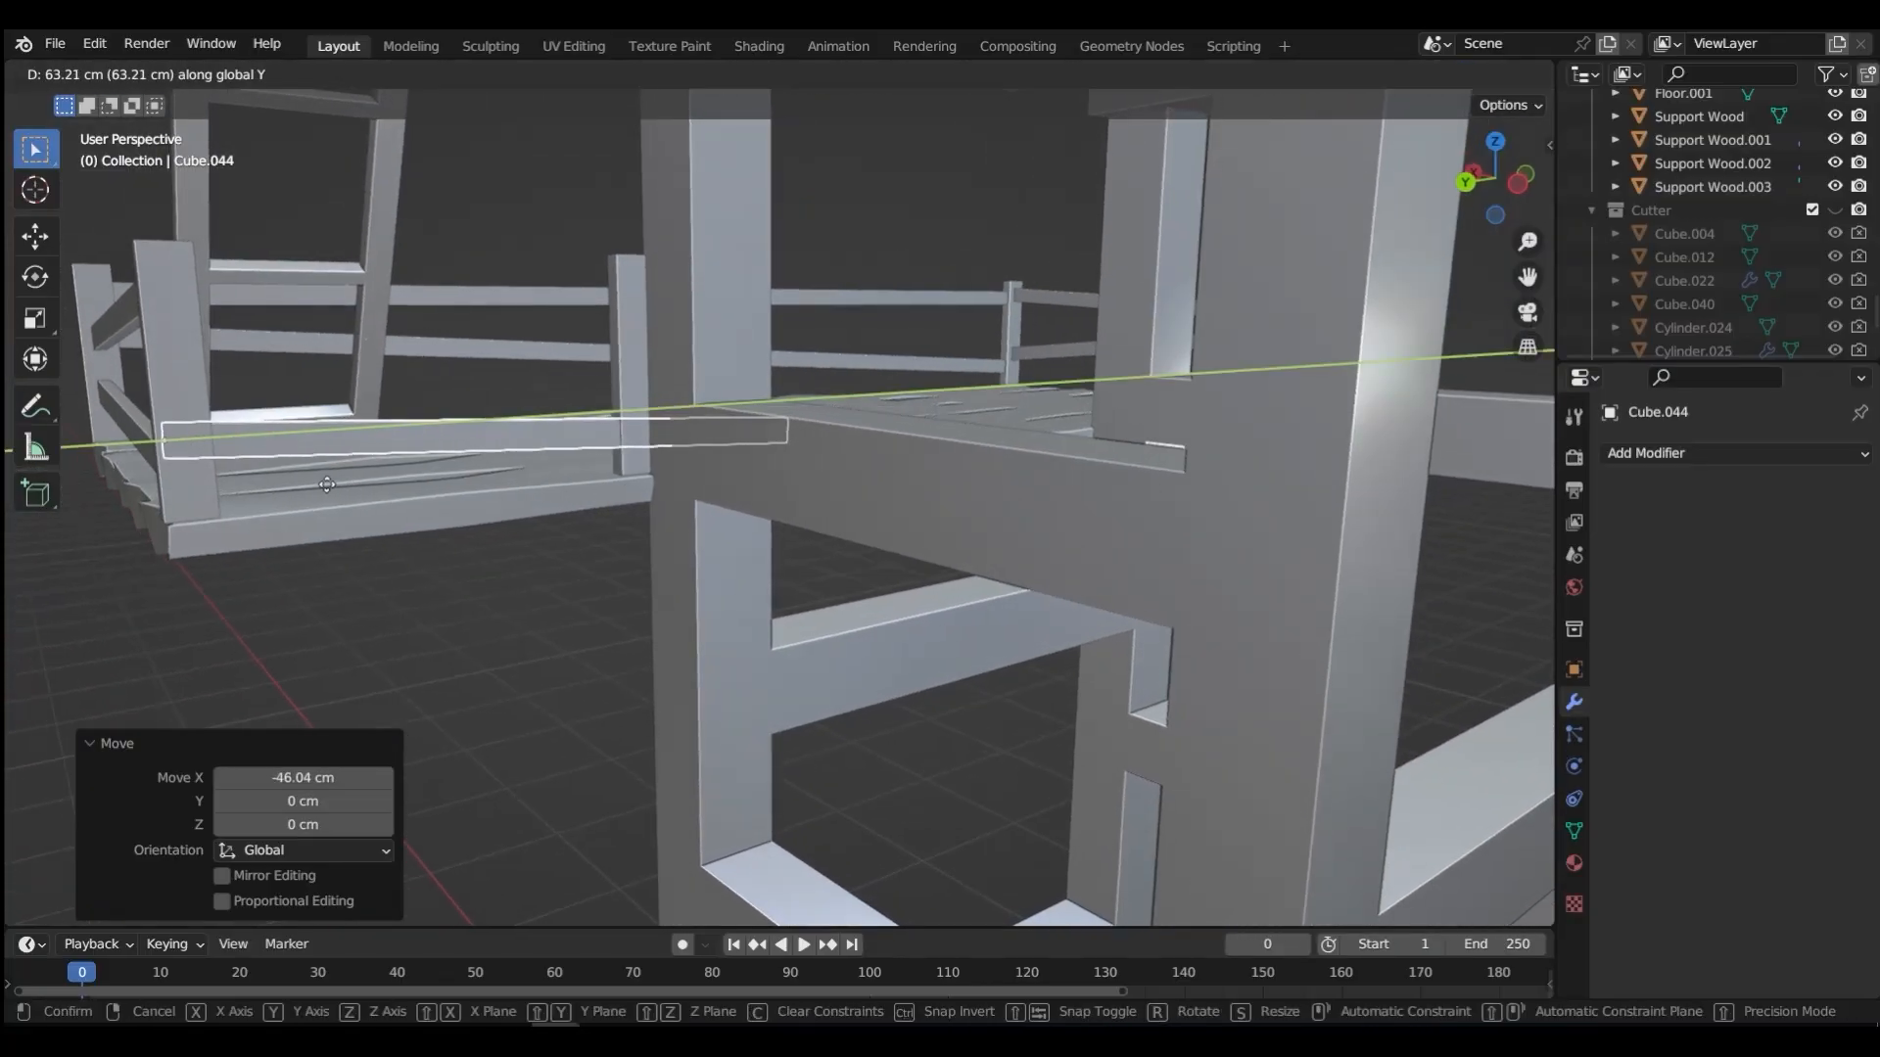
{"action": "left_click", "coordinate": [326, 484]}
{"action": "key", "text": "g"}
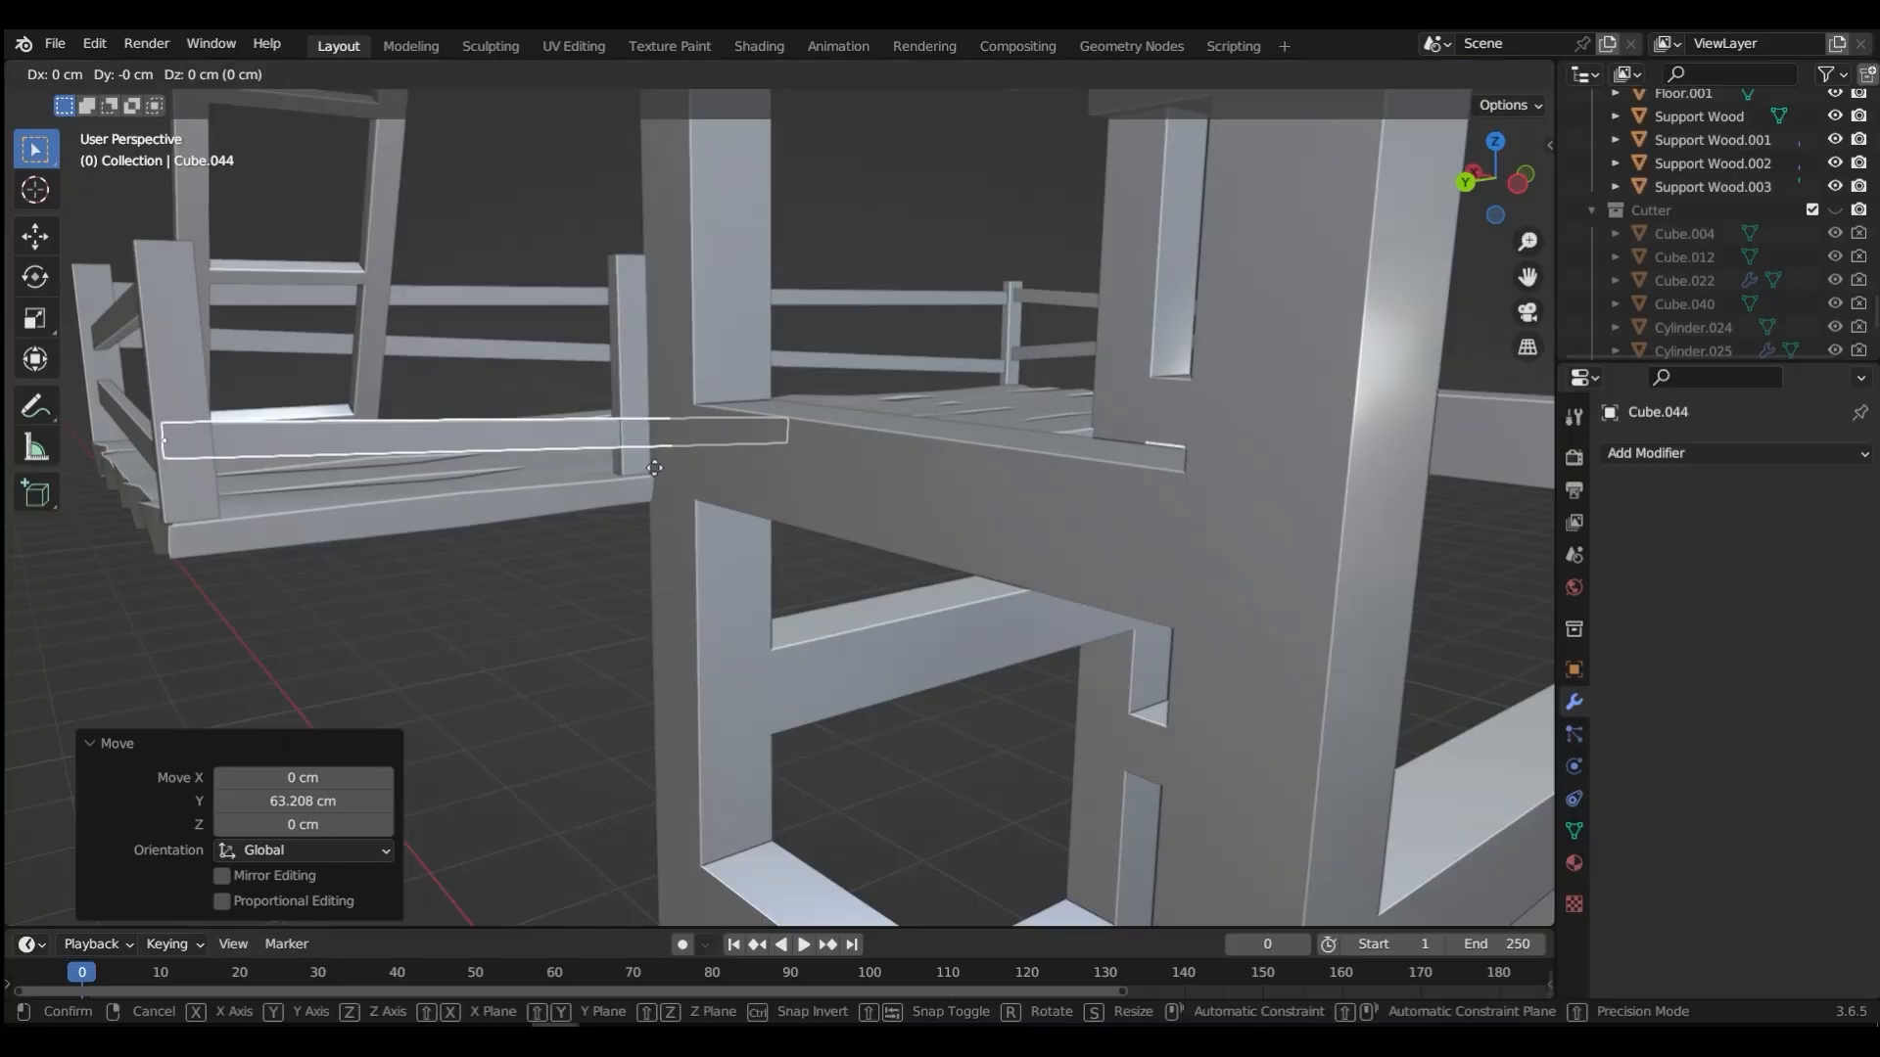
{"action": "key", "text": "z"}
{"action": "left_click", "coordinate": [654, 408]}
Step: Shorten the copied inner-edge rail by moving its far end face about 55 cm along Y to the opposite post
{"action": "key", "text": "Tab"}
{"action": "left_click", "coordinate": [867, 415]}
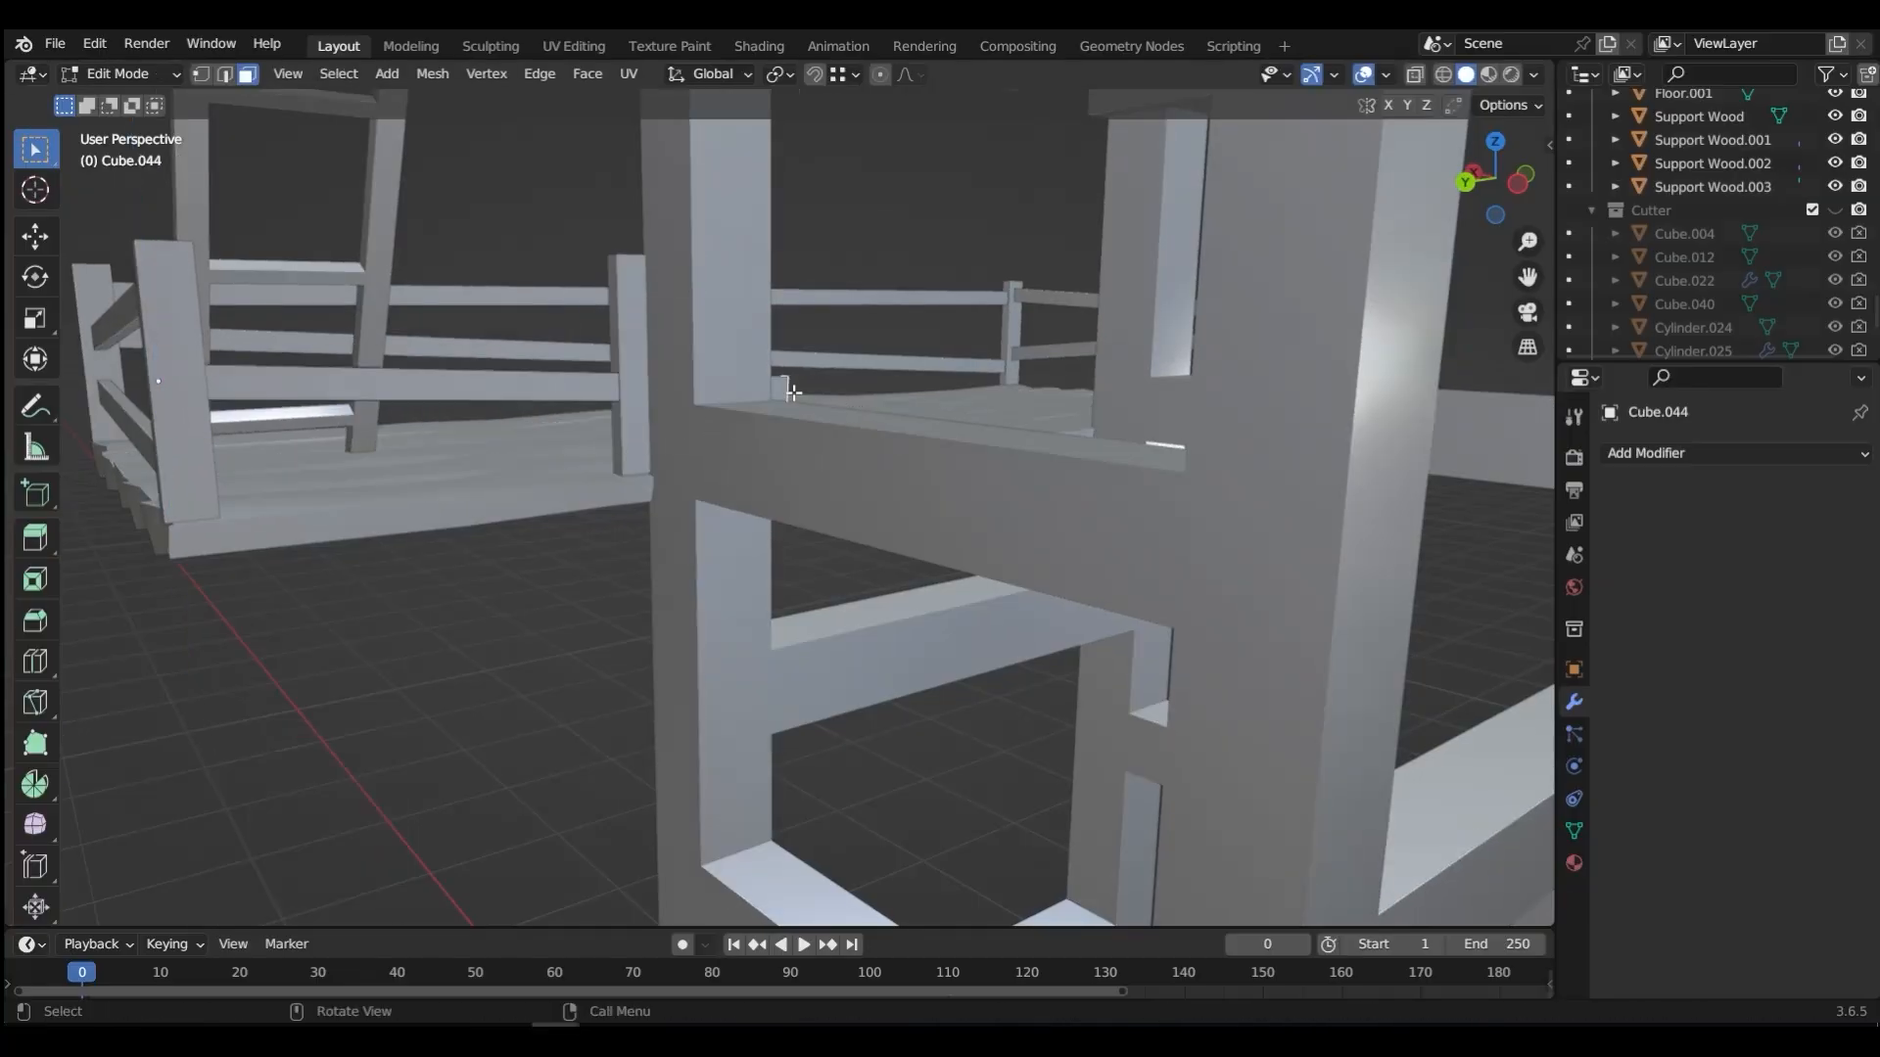
{"action": "key", "text": "g"}
{"action": "key", "text": "y"}
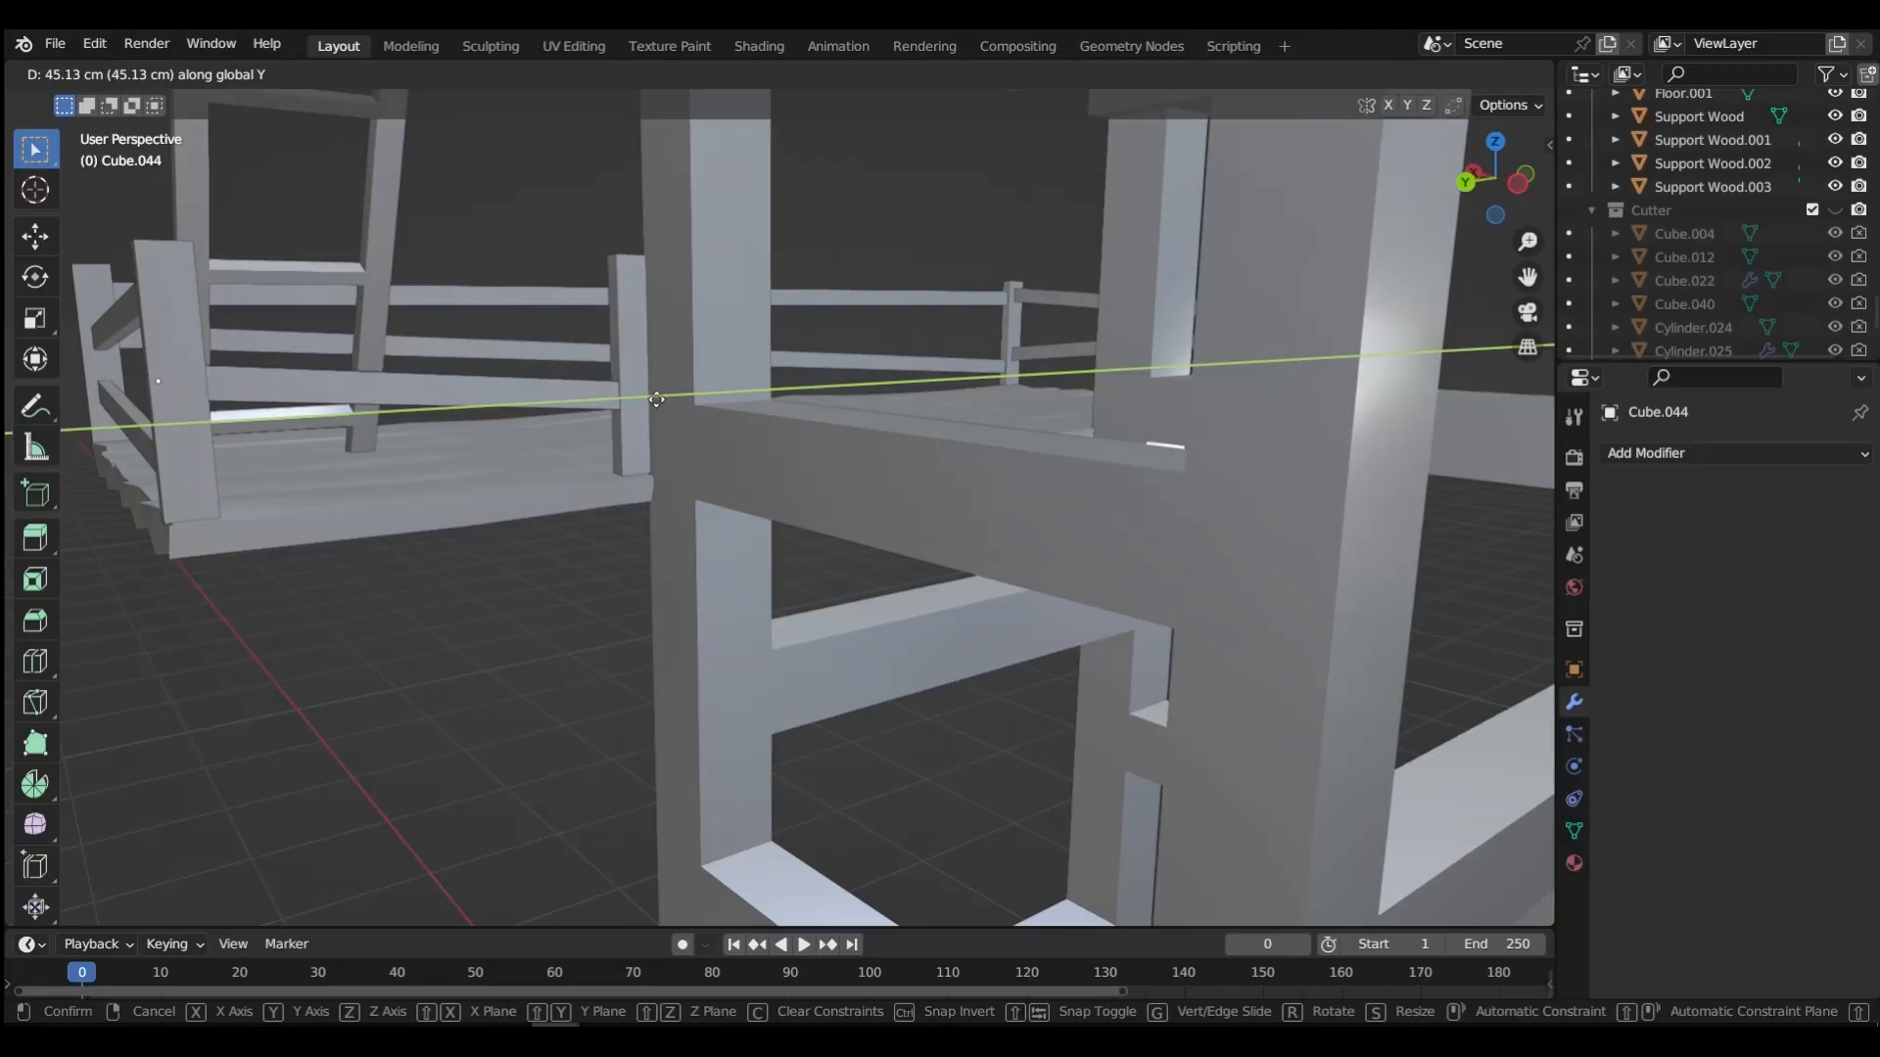
{"action": "left_click", "coordinate": [632, 401]}
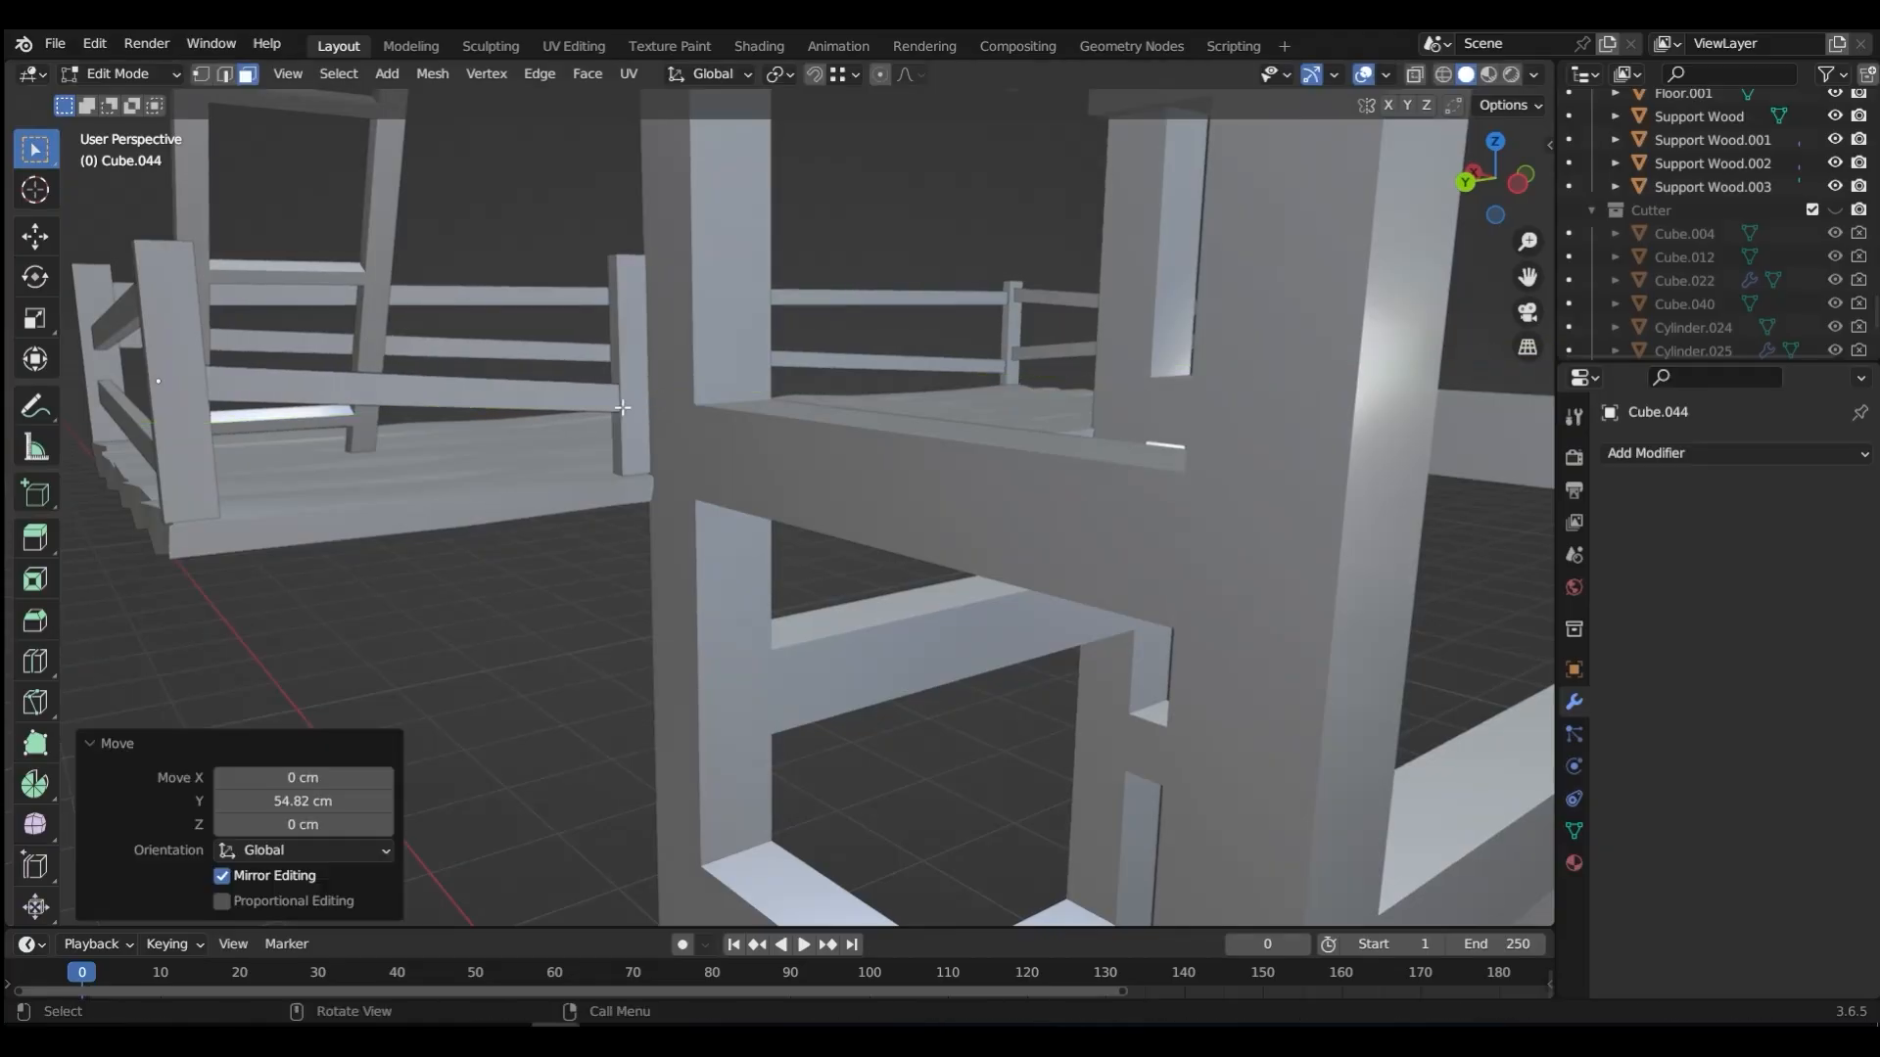
{"action": "key", "text": "ctrl+Tab"}
Step: Duplicate the shortened inner-edge rail about 20 cm upward along Z as a second rail
{"action": "left_click", "coordinate": [561, 320]}
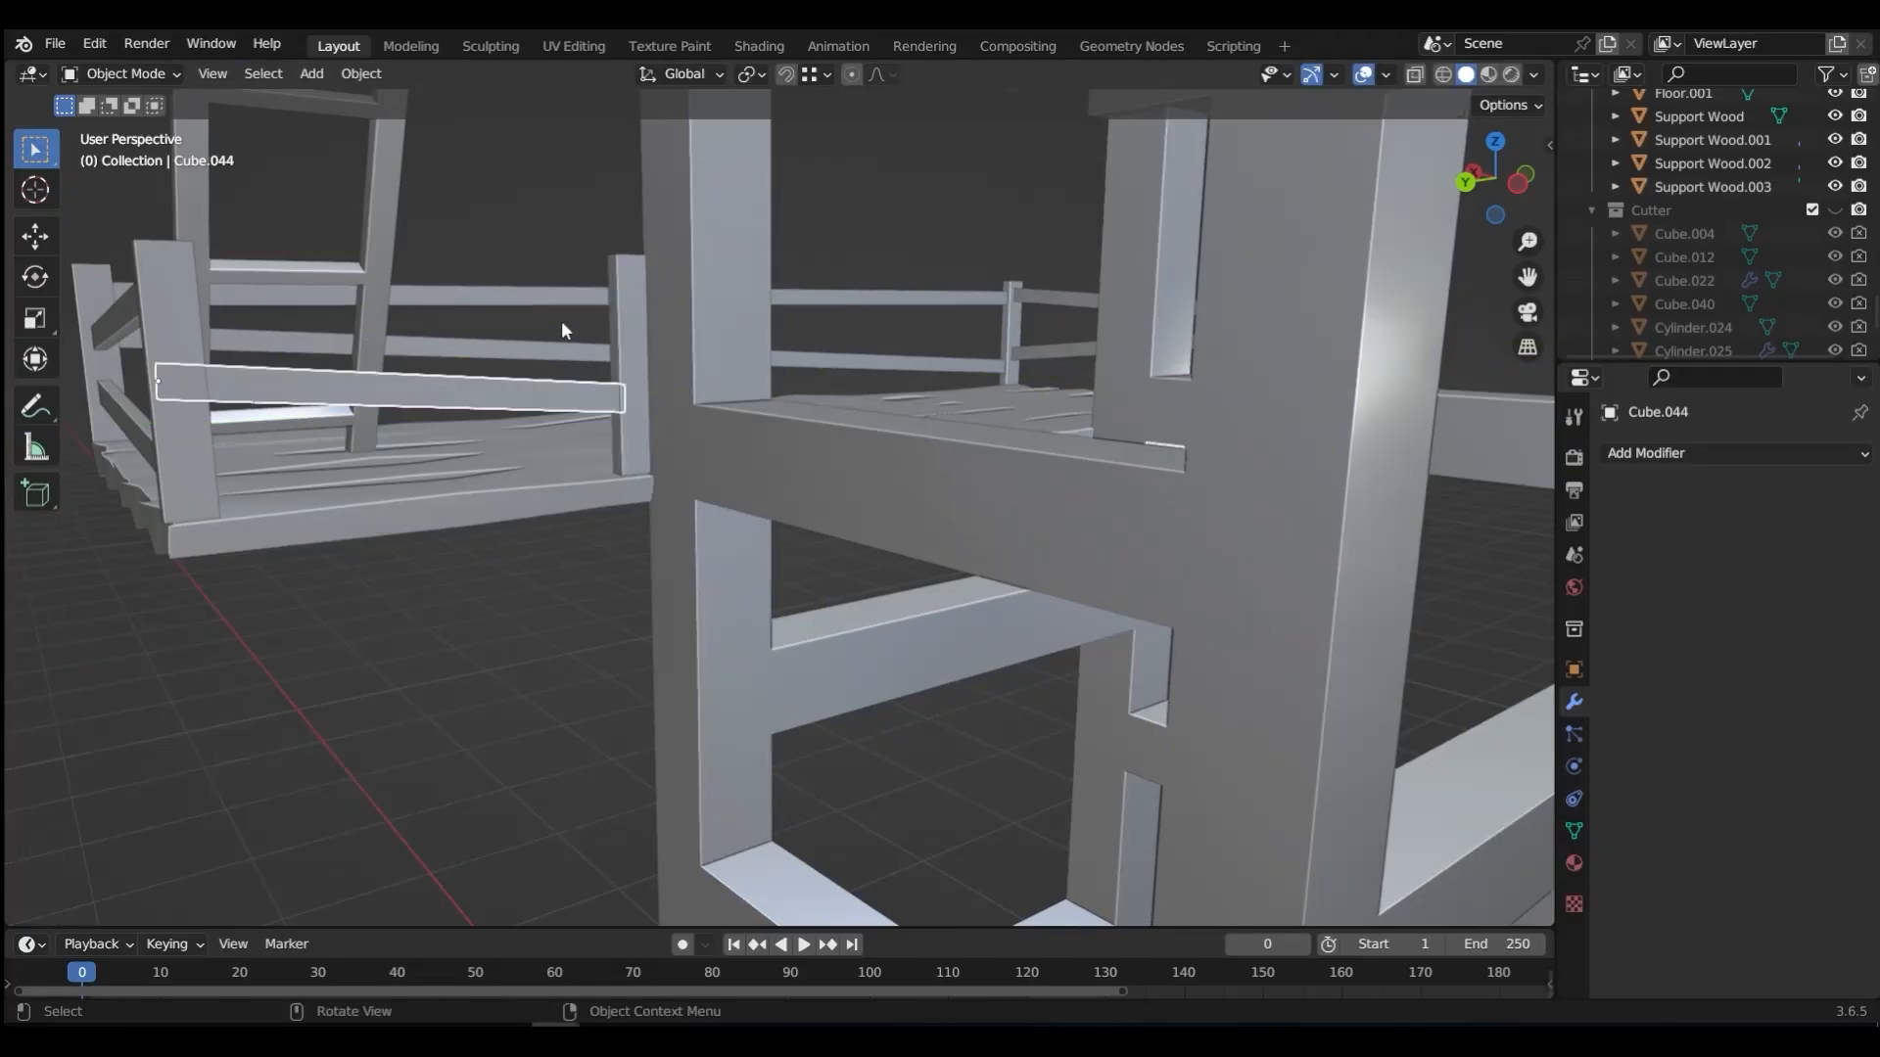
{"action": "key", "text": "shift+d"}
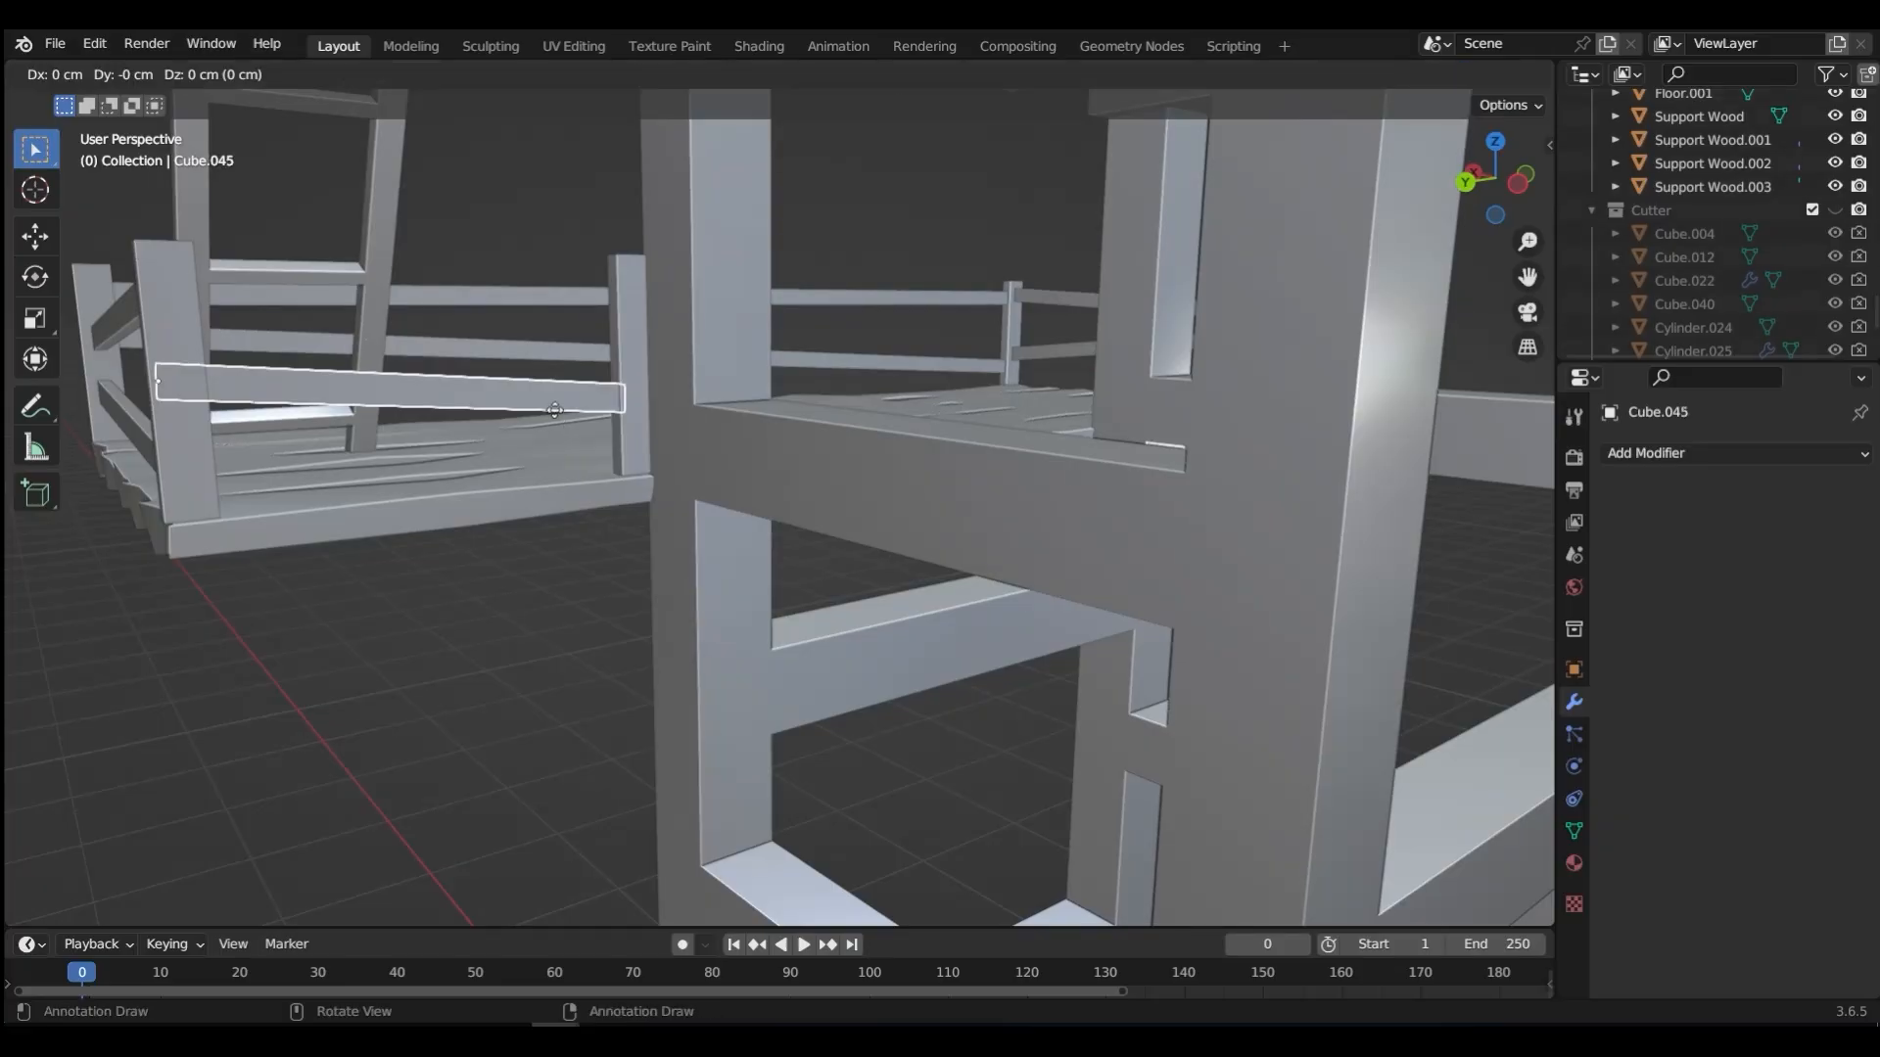
{"action": "key", "text": "z"}
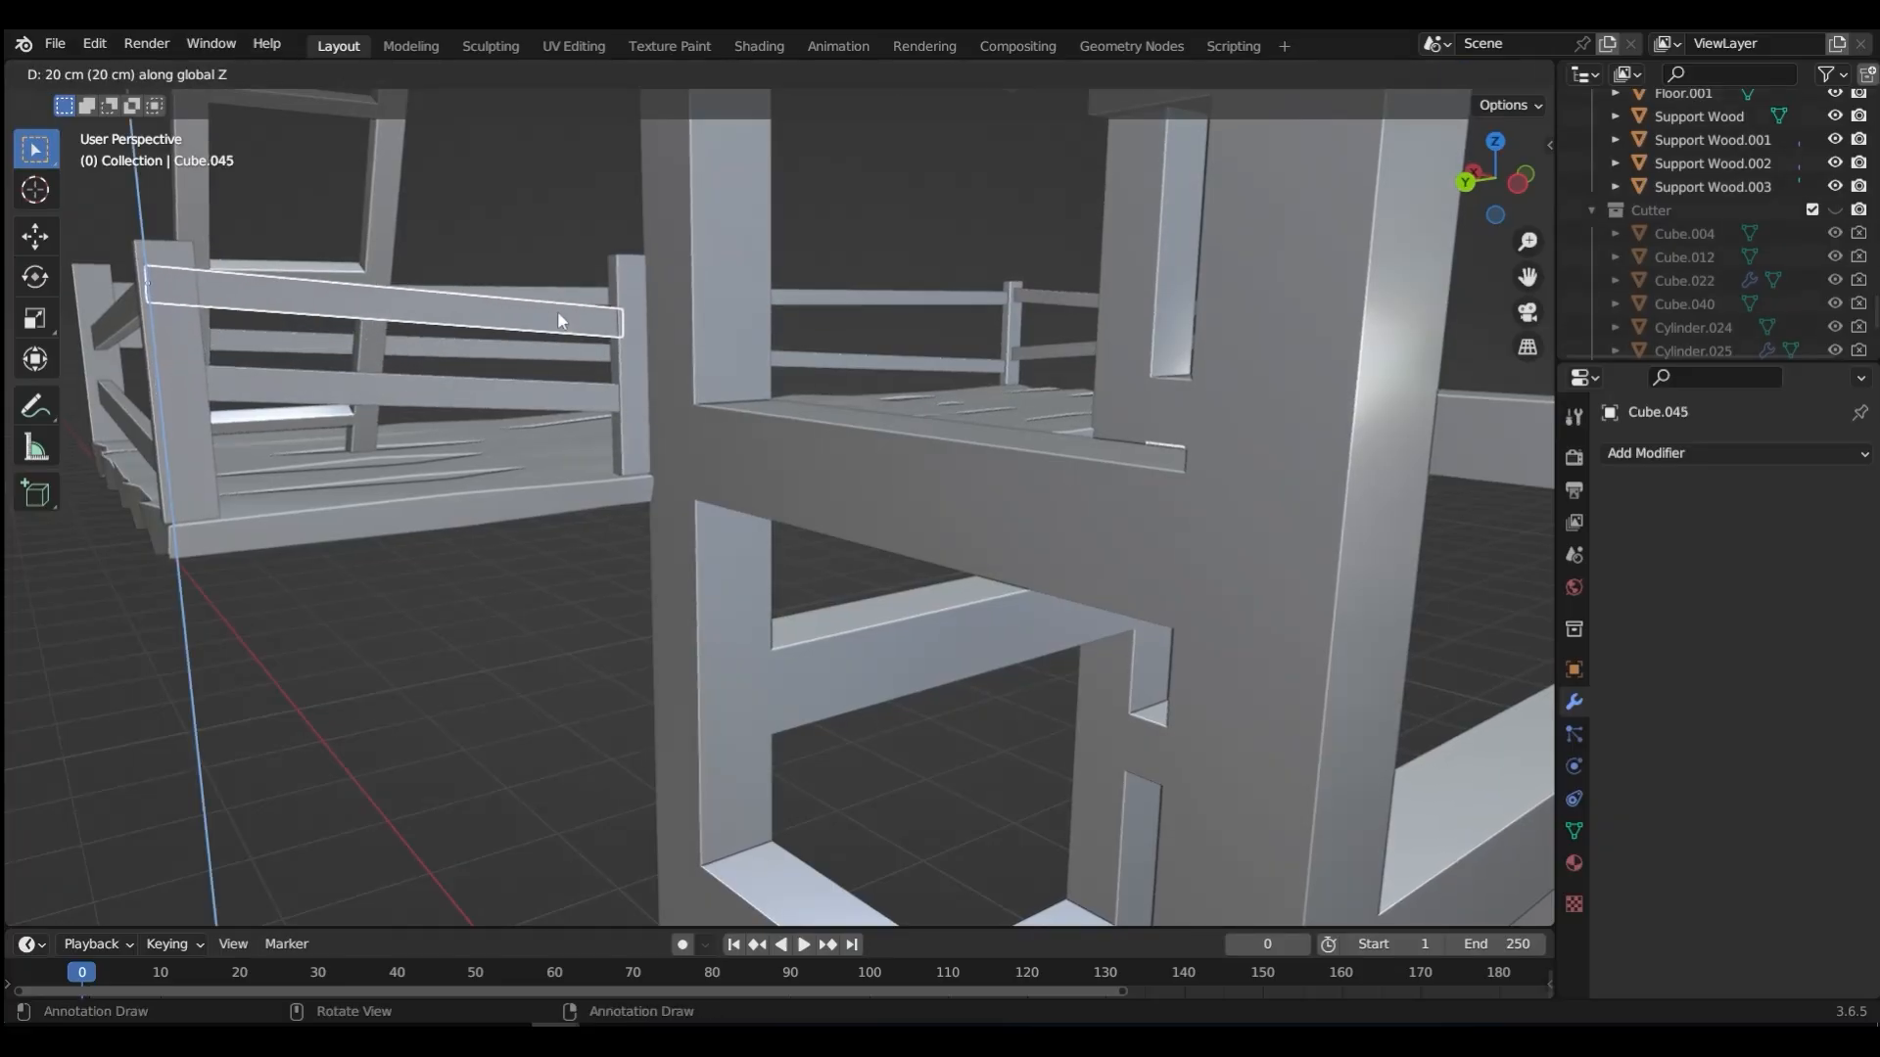
{"action": "left_click", "coordinate": [558, 320]}
Step: Add a plane at the 3D cursor on the tower's front side and rotate it 90° around X
{"action": "middle_click_drag", "start_coordinate": [558, 321], "coordinate": [688, 638]}
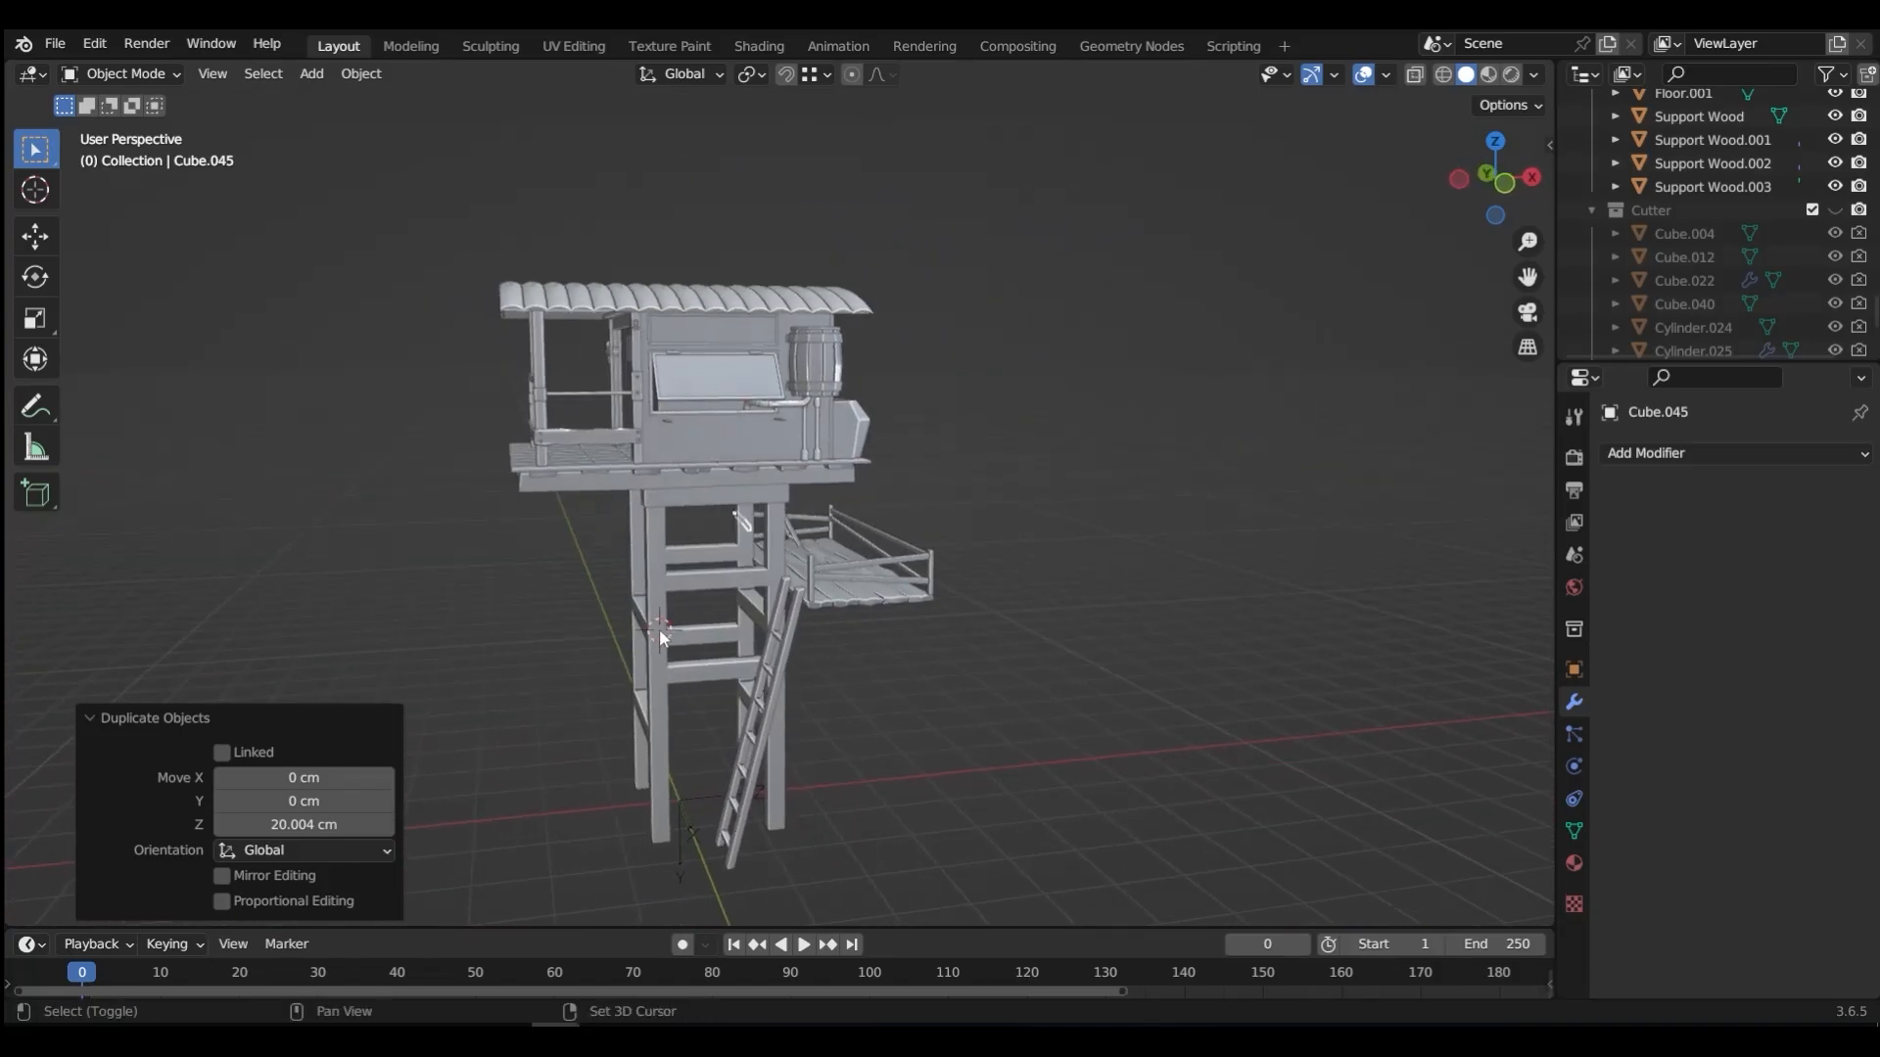
{"action": "key", "text": "shift+a"}
{"action": "mouse_move", "coordinate": [631, 548]}
{"action": "left_click", "coordinate": [772, 80]}
{"action": "type", "text": "r"}
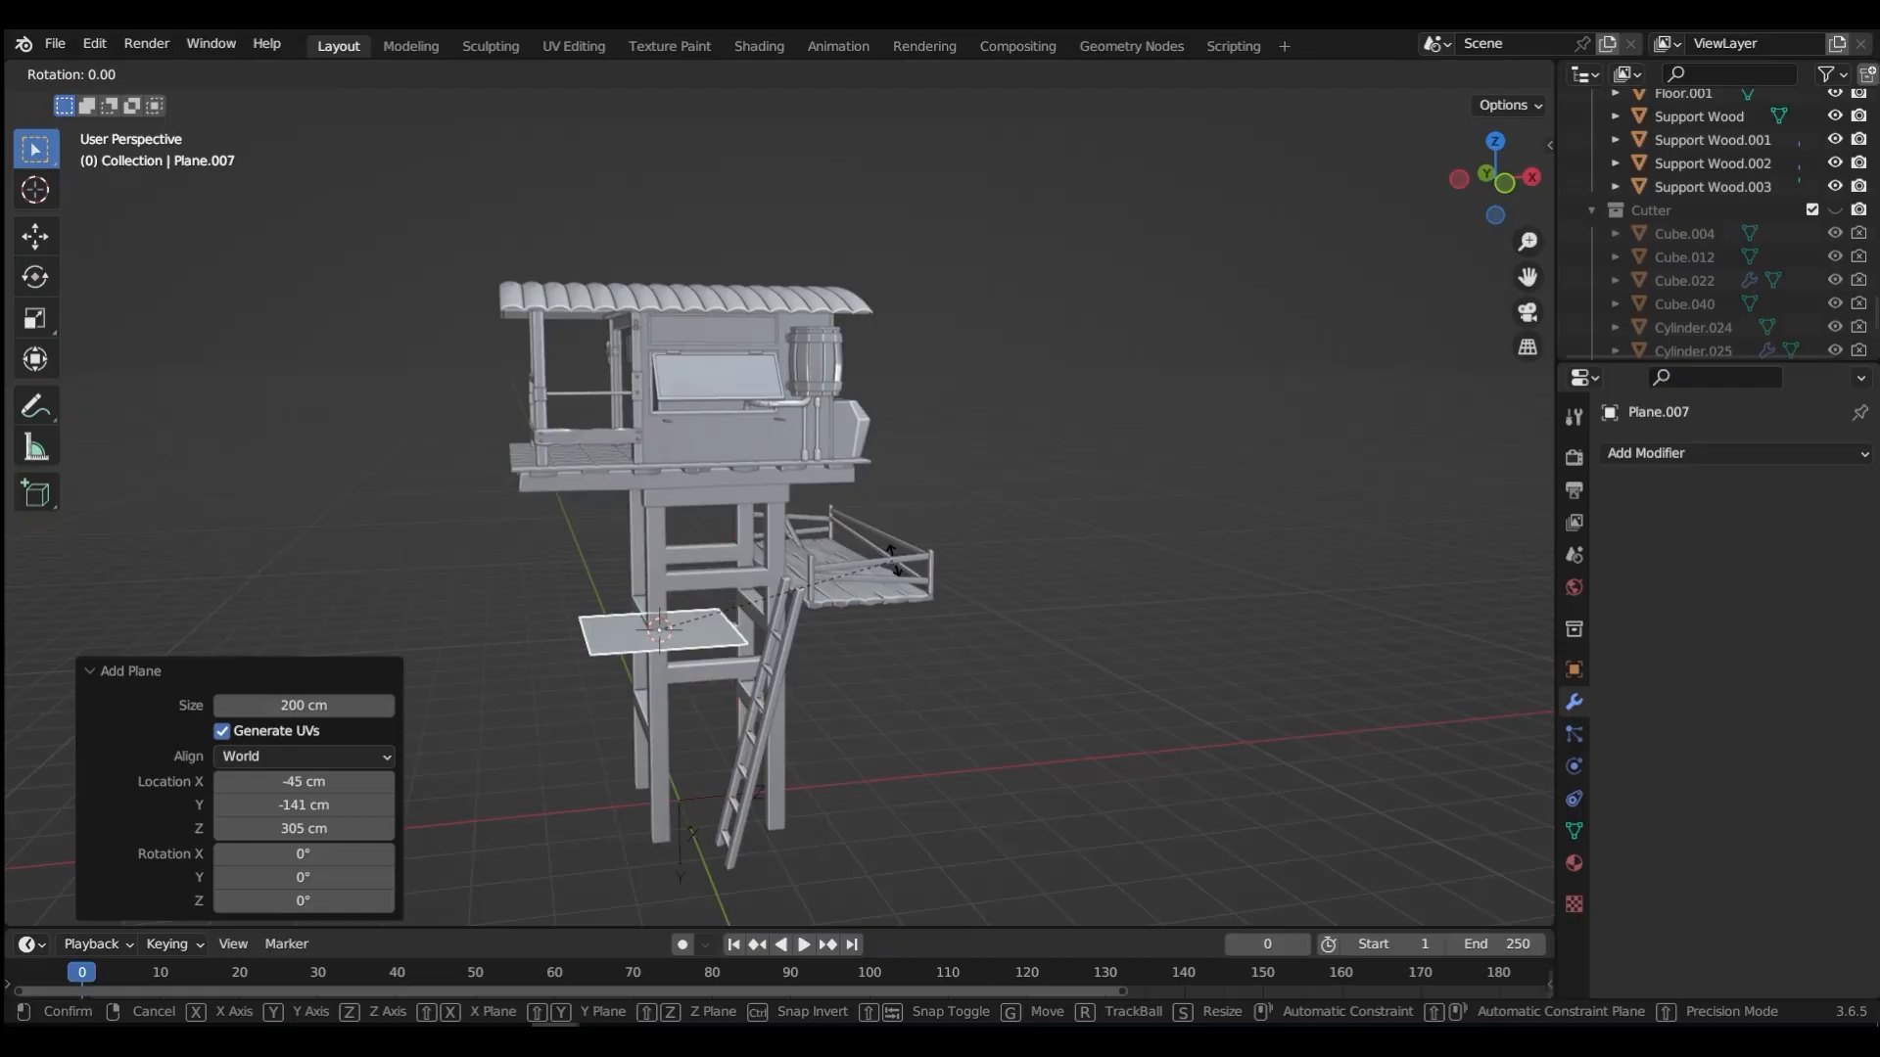
{"action": "type", "text": "x90"}
{"action": "key", "text": "Return"}
Step: In front view, move the plane about 82 cm along X and 24 cm along Z to cover the tower legs
{"action": "scroll", "coordinate": [654, 619], "scroll_direction": "up", "scroll_amount": 2}
{"action": "key", "text": "grave"}
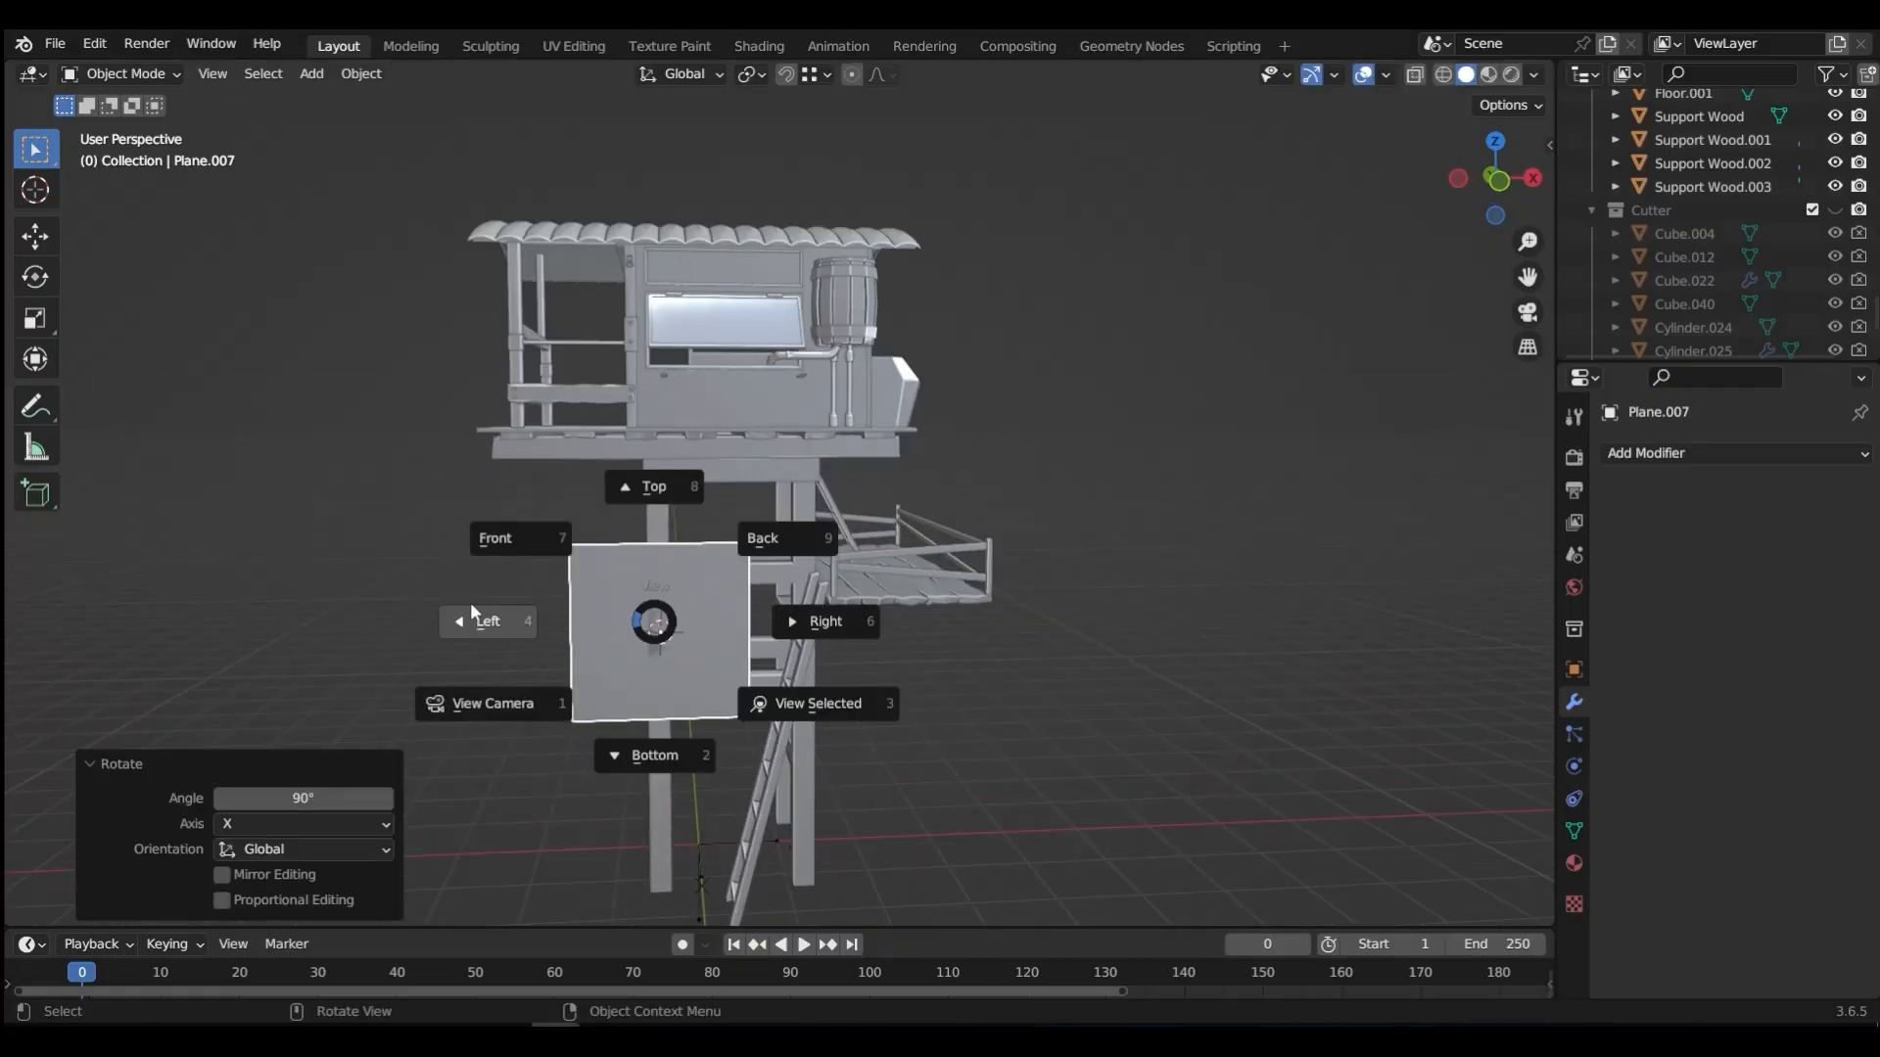
{"action": "left_click", "coordinate": [472, 611]}
{"action": "key", "text": "grave"}
{"action": "left_click", "coordinate": [344, 540]}
{"action": "key", "text": "g"}
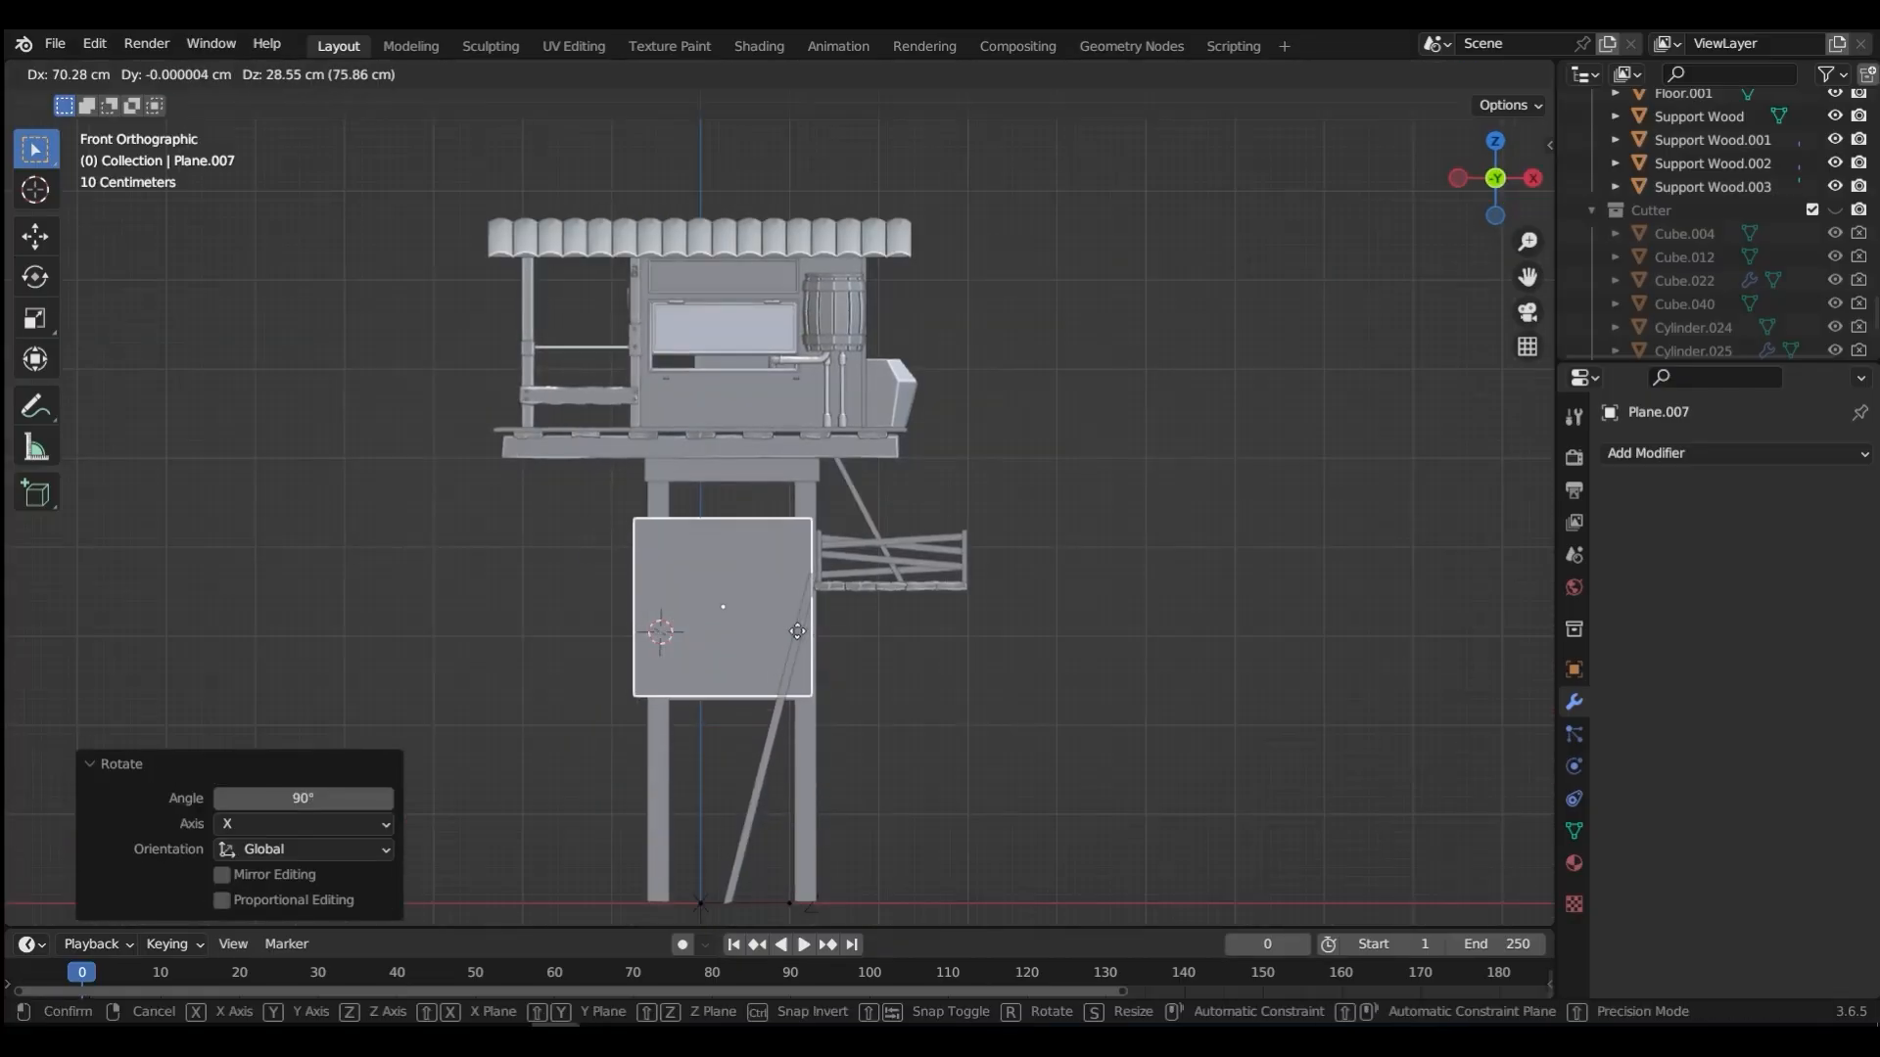
{"action": "left_click", "coordinate": [807, 638]}
Step: Lower the plane's top edge along Z to just below the upper front crossbeam
{"action": "scroll", "coordinate": [807, 638], "scroll_direction": "up", "scroll_amount": 2}
{"action": "key", "text": "ctrl+Tab"}
{"action": "left_click", "coordinate": [603, 346]}
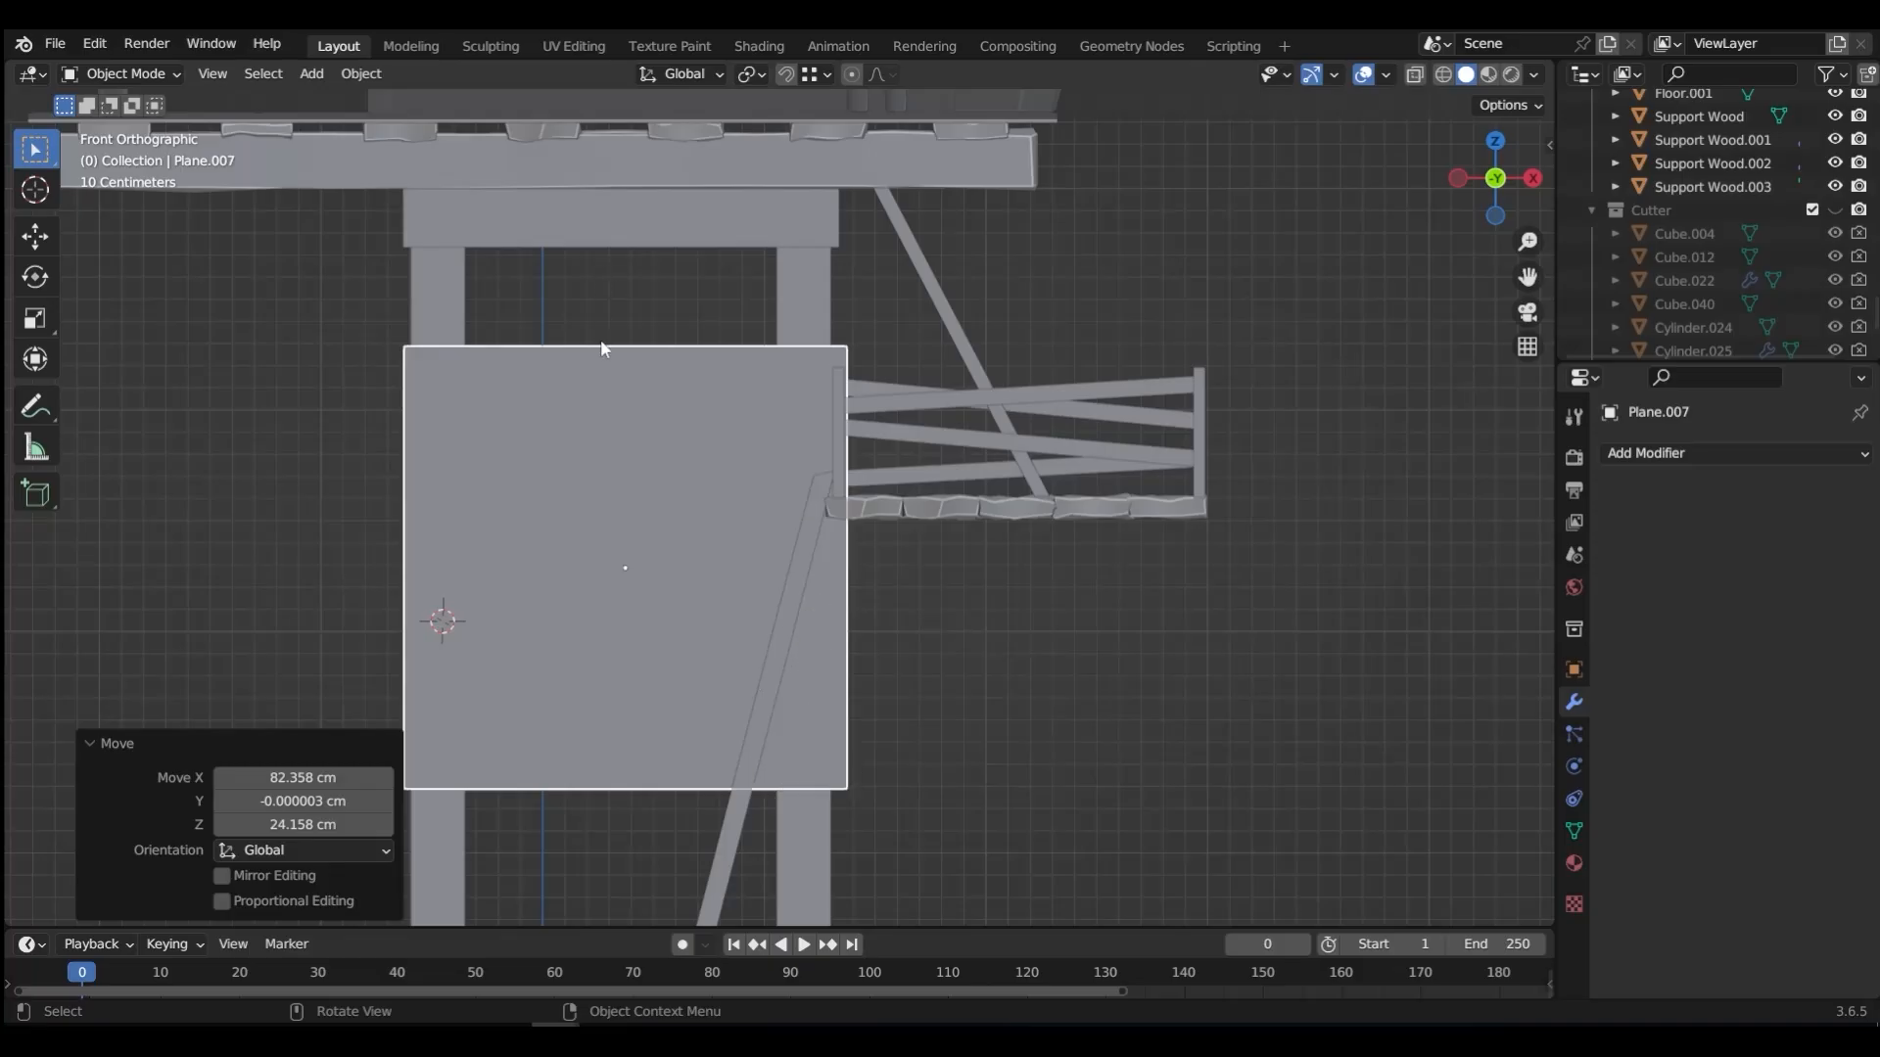
{"action": "left_click", "coordinate": [603, 345]}
{"action": "left_click", "coordinate": [621, 368]}
{"action": "key", "text": "Tab"}
{"action": "left_click", "coordinate": [626, 503]}
{"action": "left_click", "coordinate": [616, 351]}
{"action": "key", "text": "g"}
{"action": "key", "text": "z"}
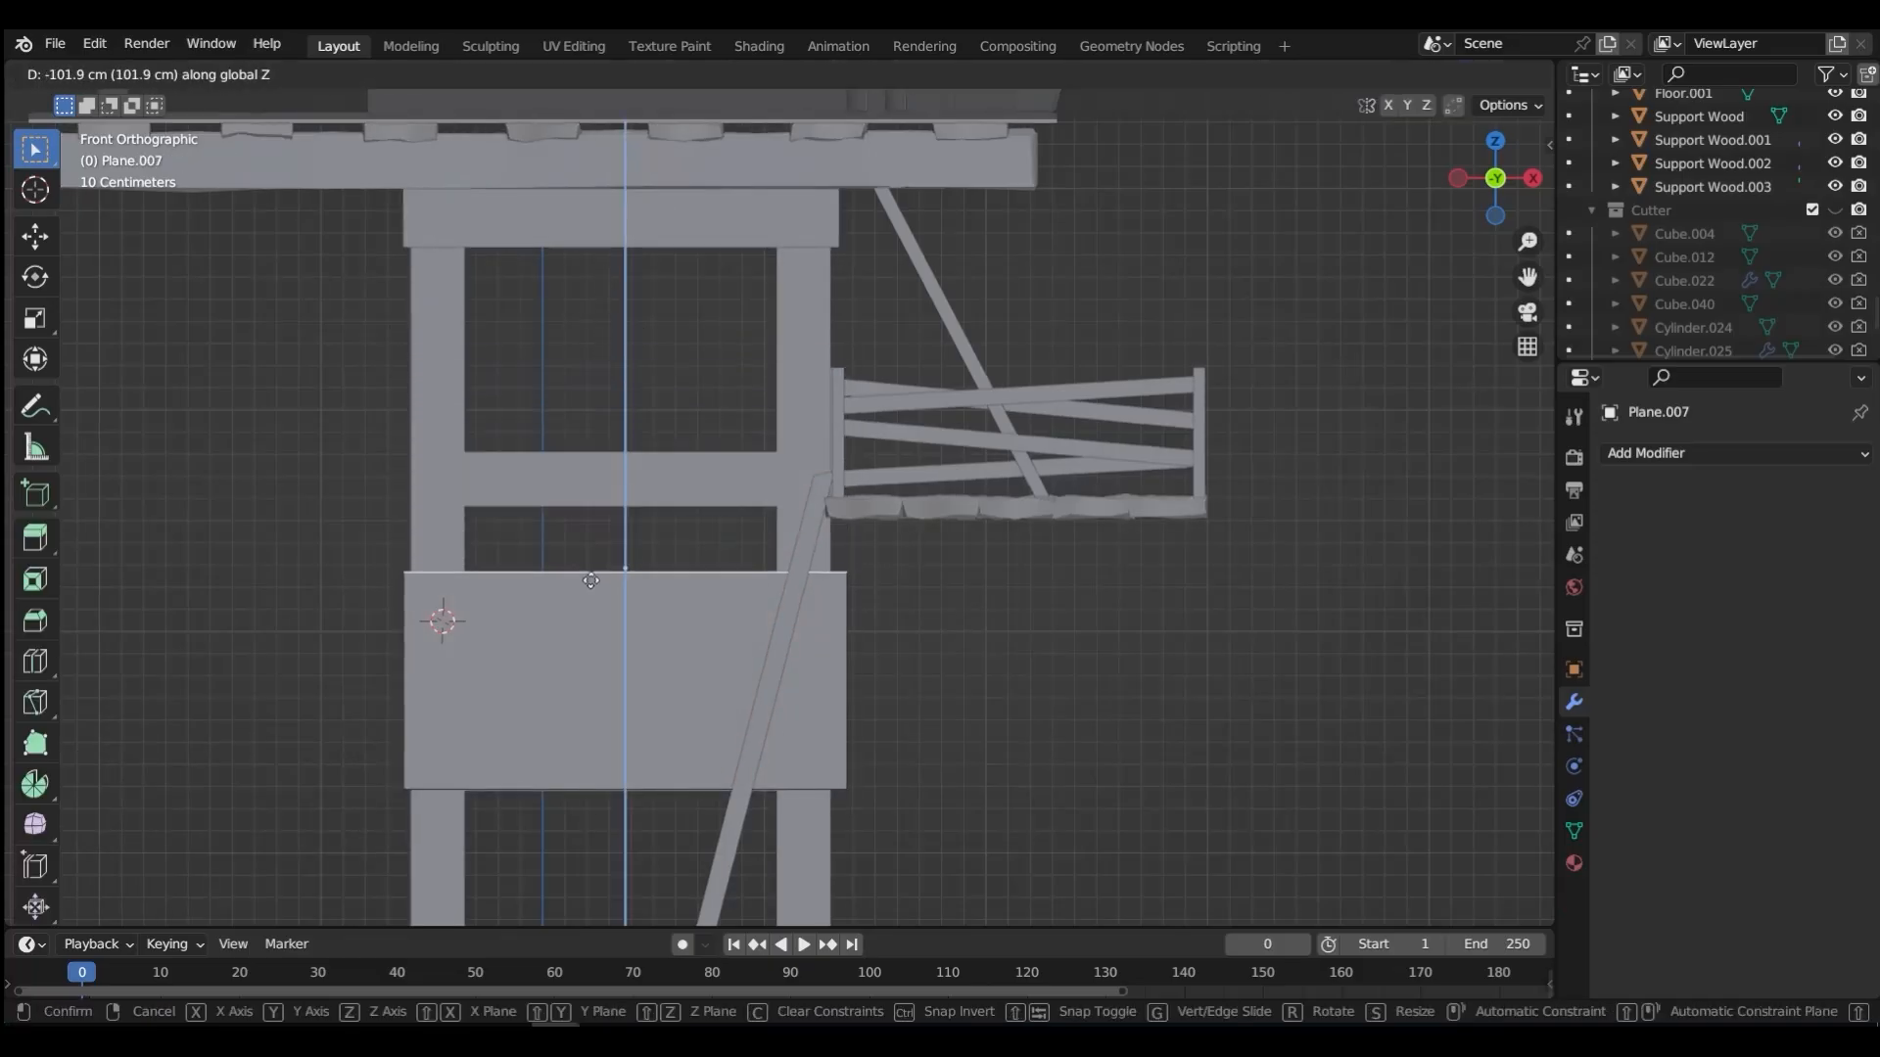
{"action": "left_click", "coordinate": [599, 520]}
Step: Raise the plane's bottom edge about 26 cm along Z to the lower front crossbeam
{"action": "left_click", "coordinate": [634, 791]}
{"action": "key", "text": "g"}
{"action": "key", "text": "z"}
{"action": "left_click", "coordinate": [631, 733]}
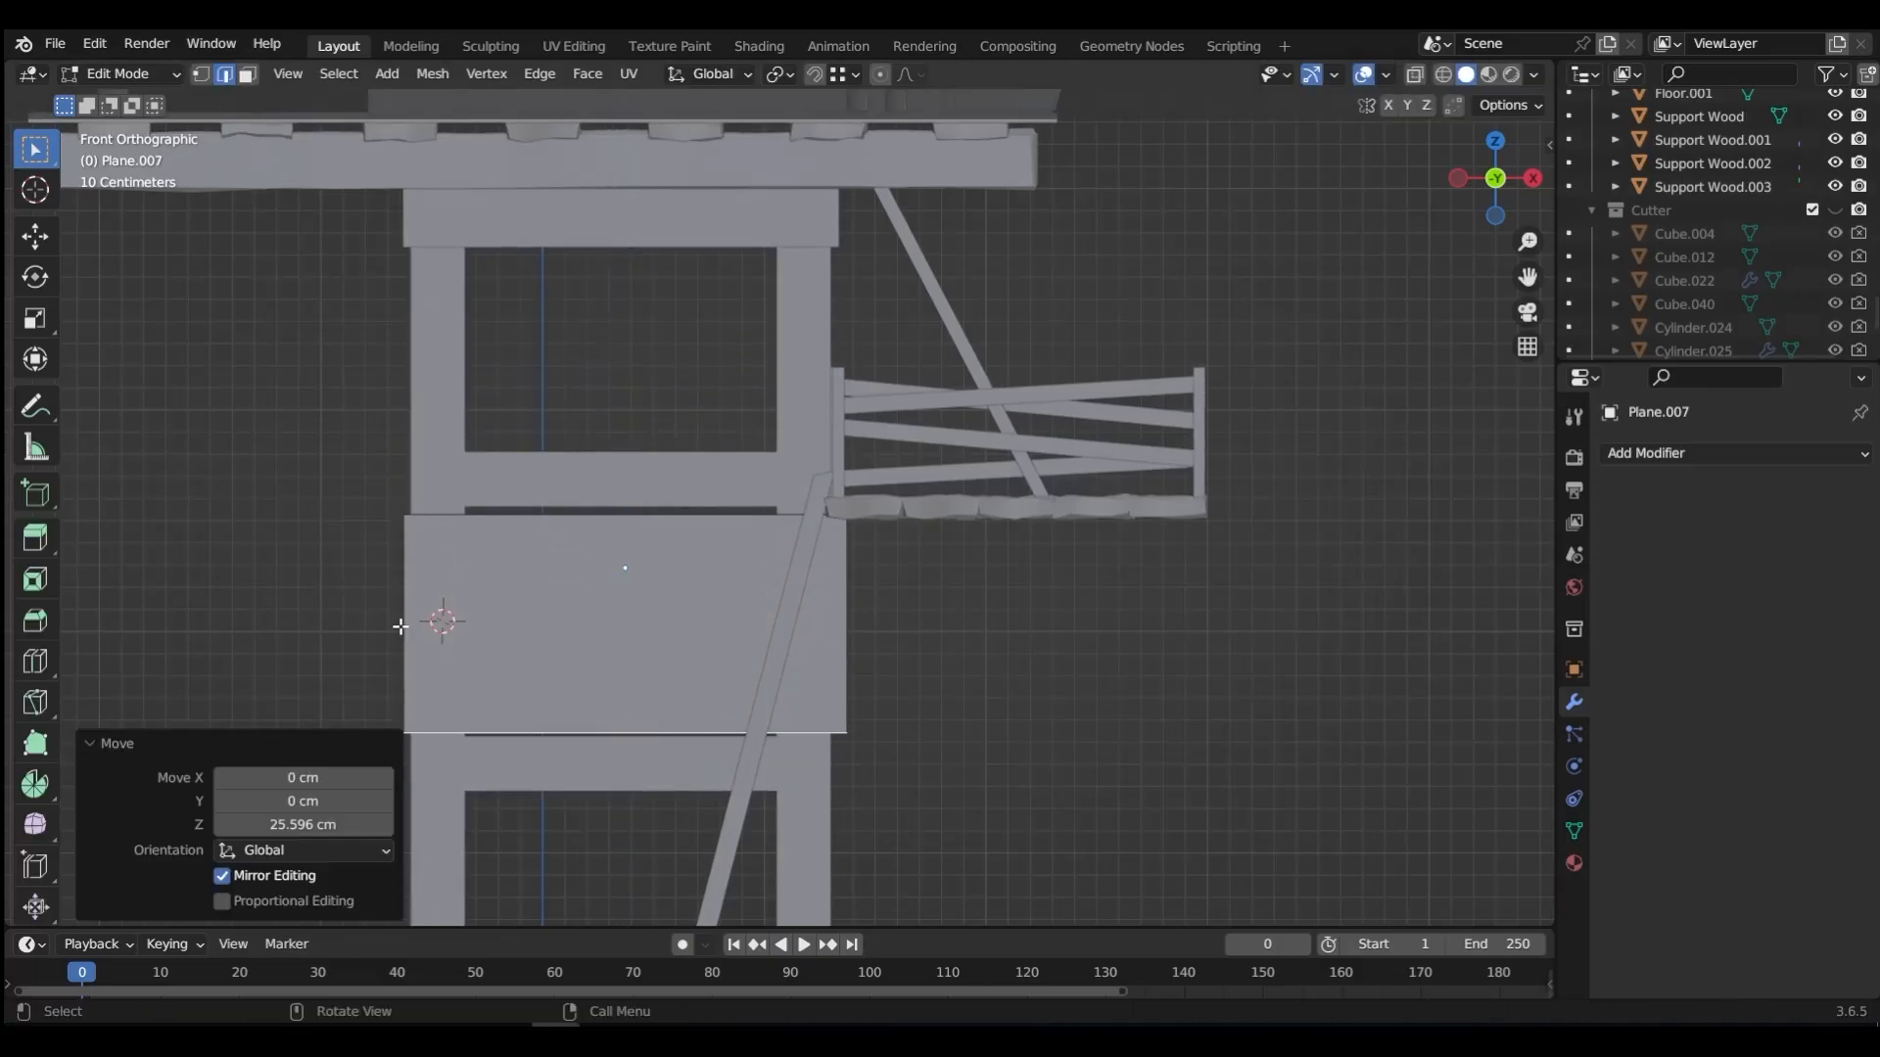
Step: Scale the plane's mesh to about 0.83 along X so its sides lie within the two front legs
{"action": "left_click", "coordinate": [821, 623]}
{"action": "key", "text": "s"}
{"action": "key", "text": "x"}
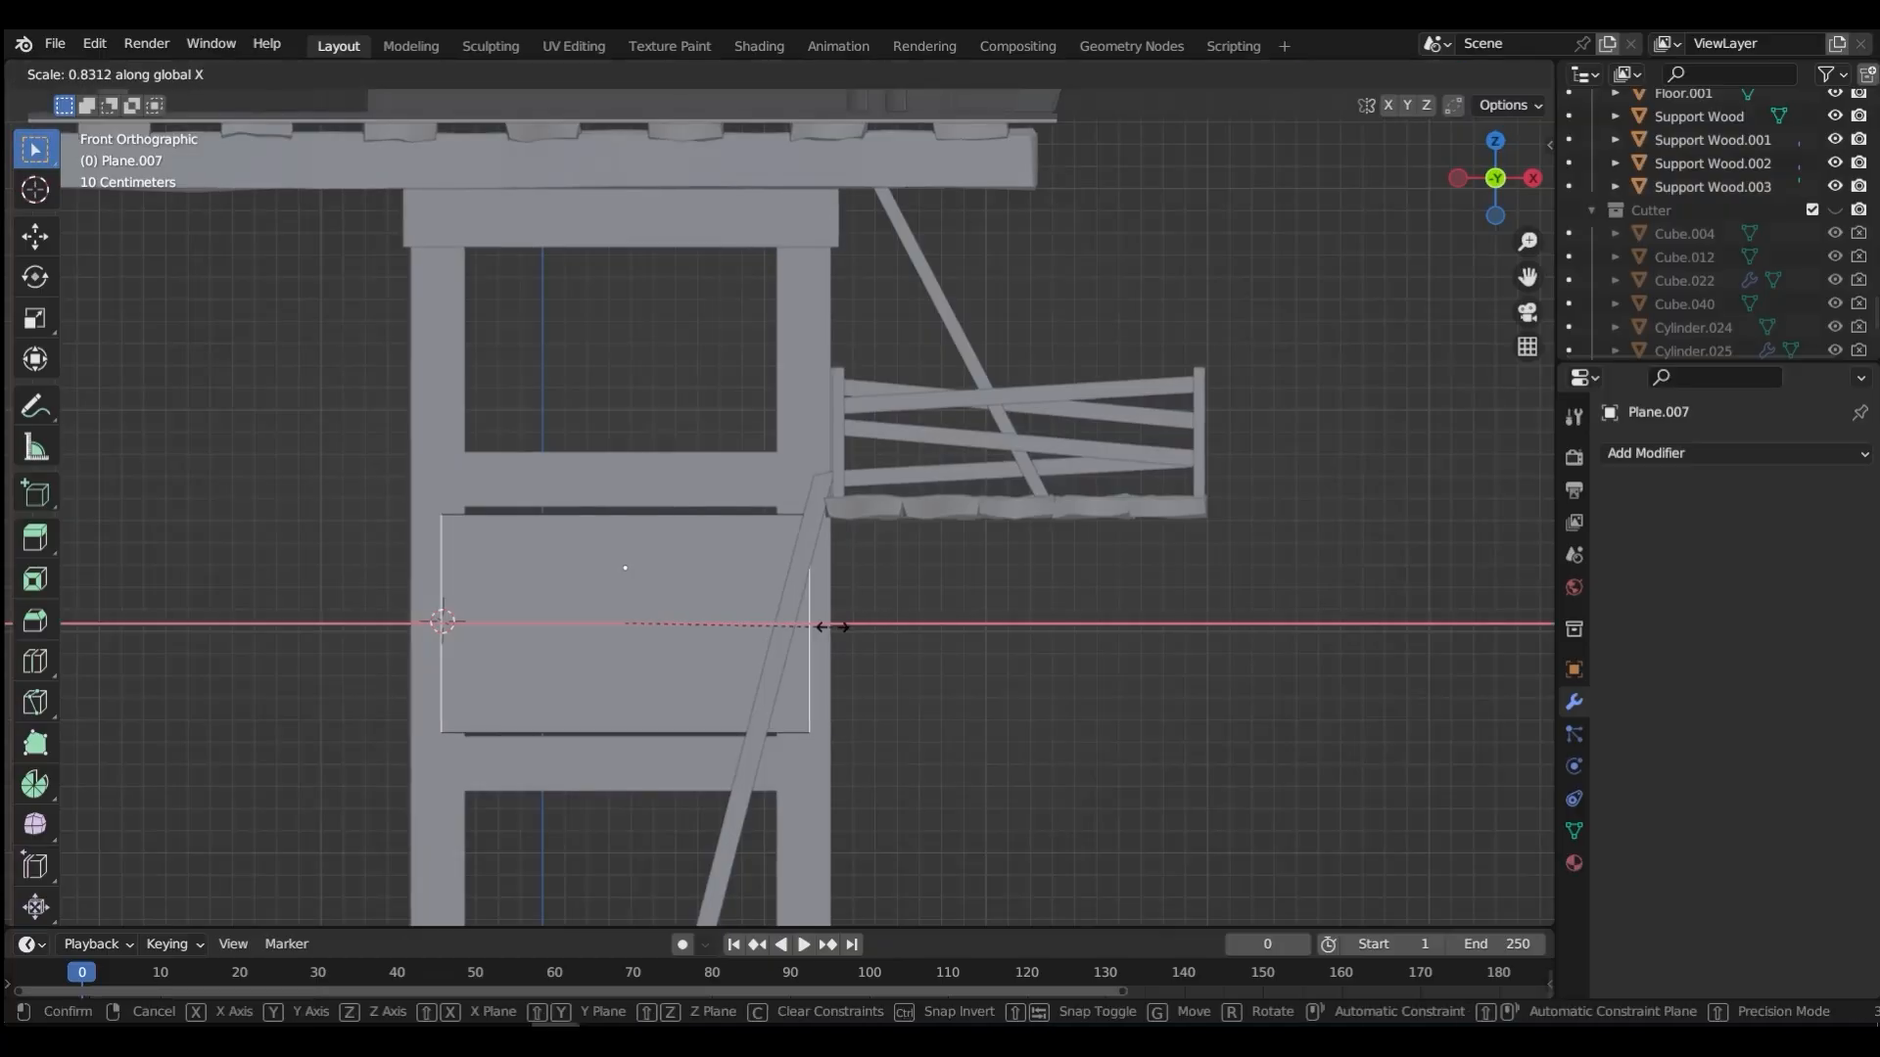
{"action": "left_click", "coordinate": [832, 627]}
{"action": "middle_click_drag", "start_coordinate": [832, 627], "coordinate": [881, 663]}
{"action": "key", "text": "Tab"}
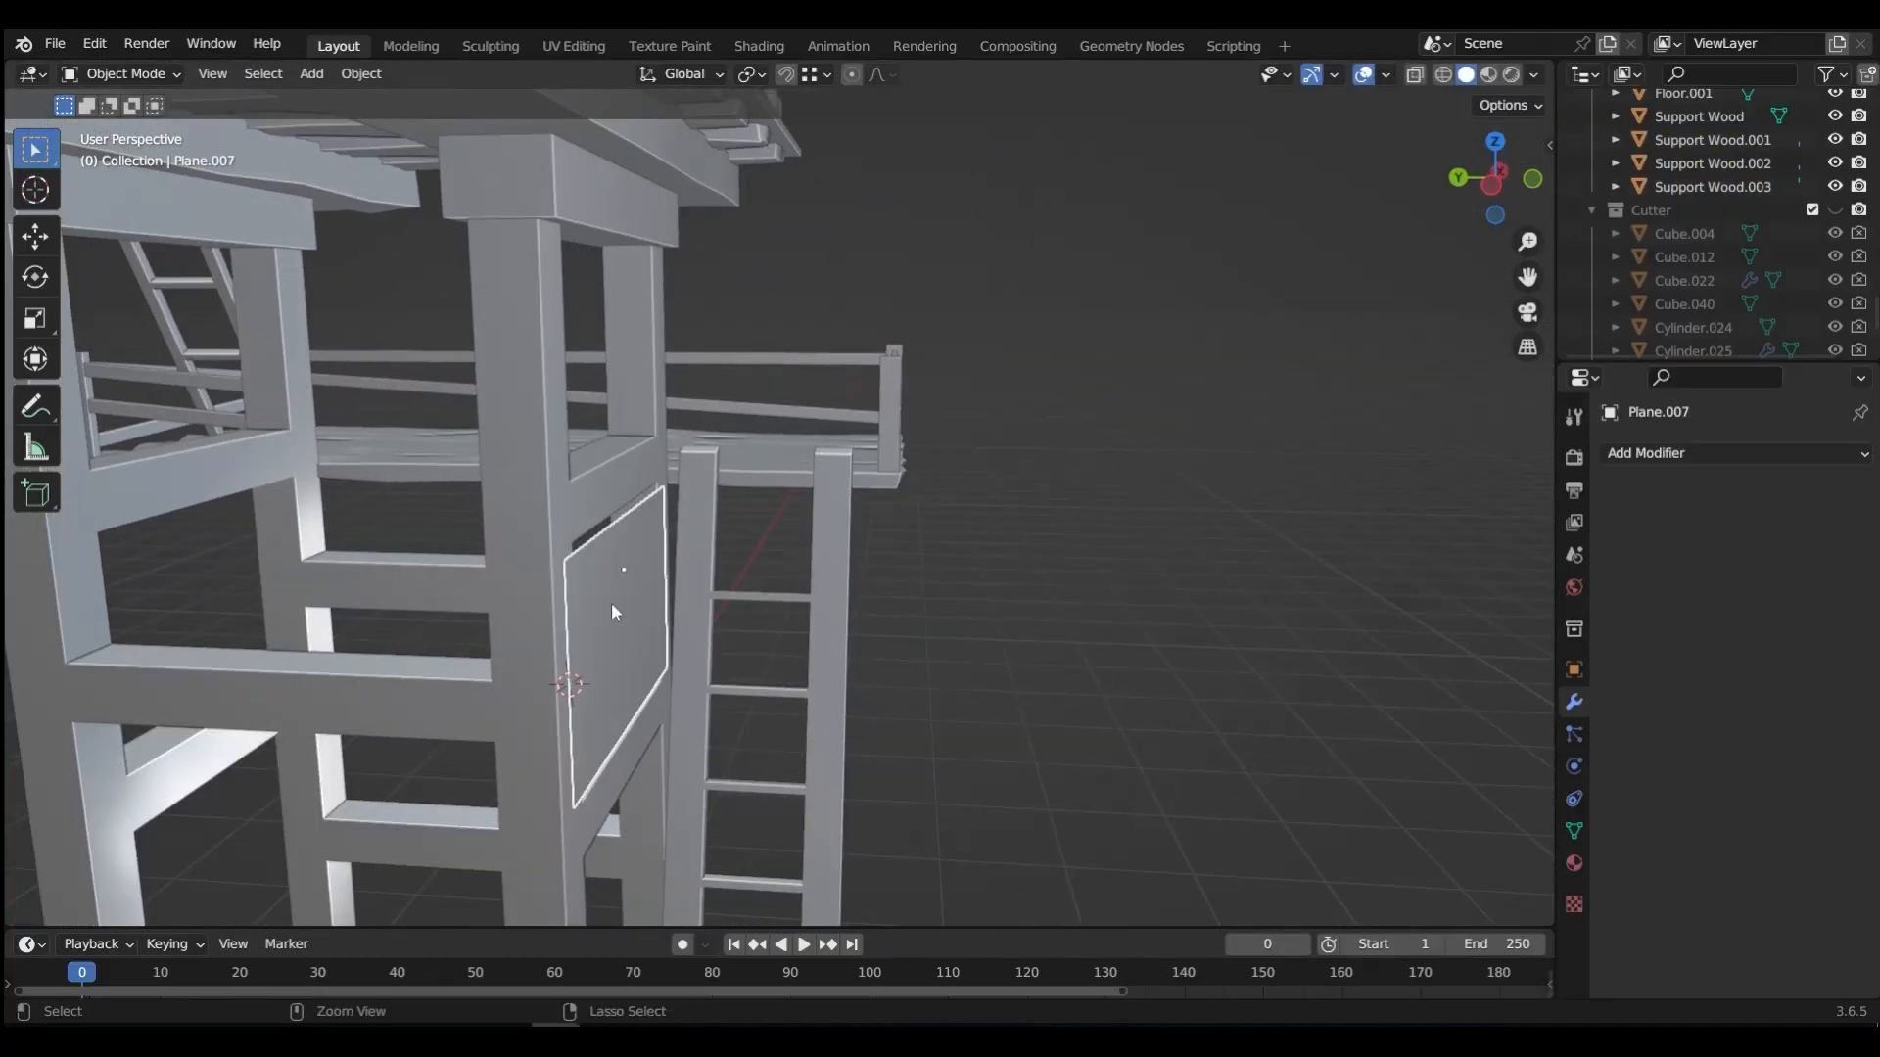
Step: Apply the front panel's transform and set its origin to its geometry
{"action": "key", "text": "ctrl+a"}
{"action": "left_click", "coordinate": [612, 604]}
{"action": "key", "text": "shift+s"}
{"action": "left_click", "coordinate": [648, 759]}
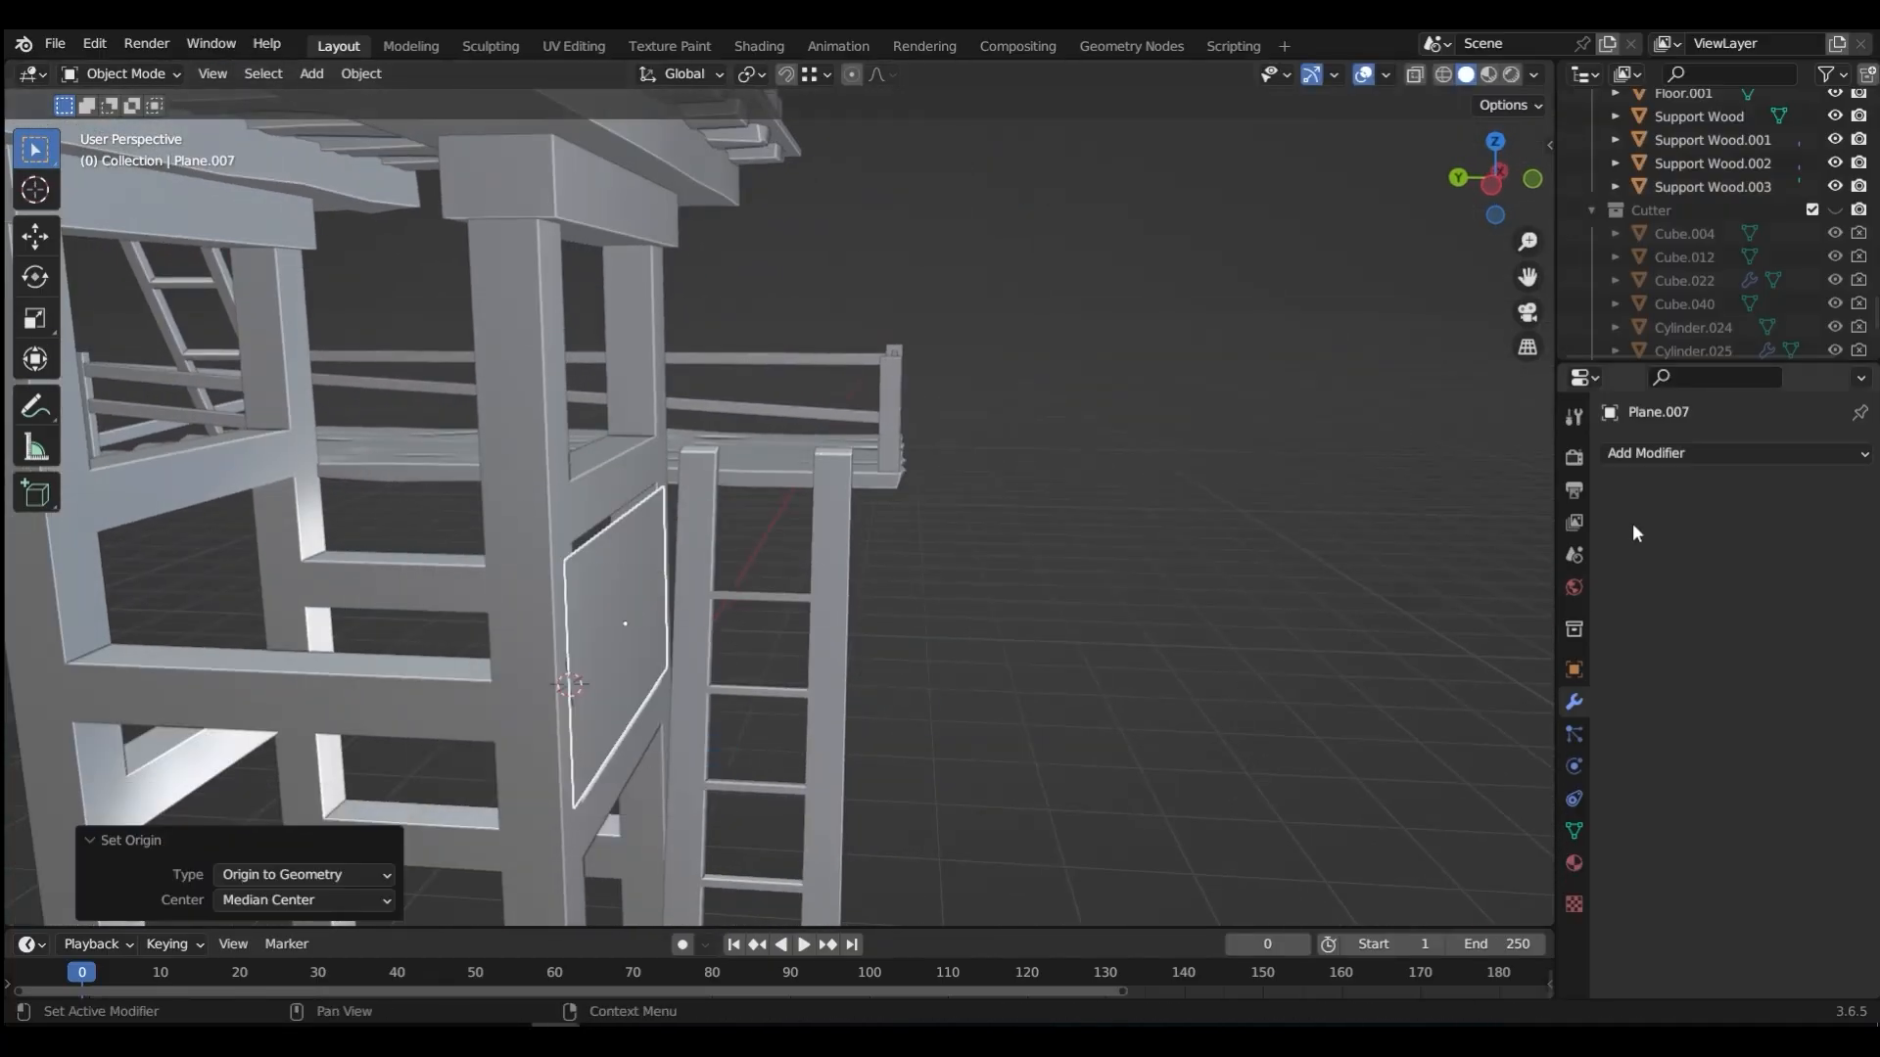
Step: Give the front panel a Solidify modifier with a thickness of -3 cm and apply it
{"action": "left_click", "coordinate": [1664, 453]}
{"action": "left_click", "coordinate": [1420, 855]}
{"action": "left_click_drag", "start_coordinate": [1772, 554], "coordinate": [1743, 555]}
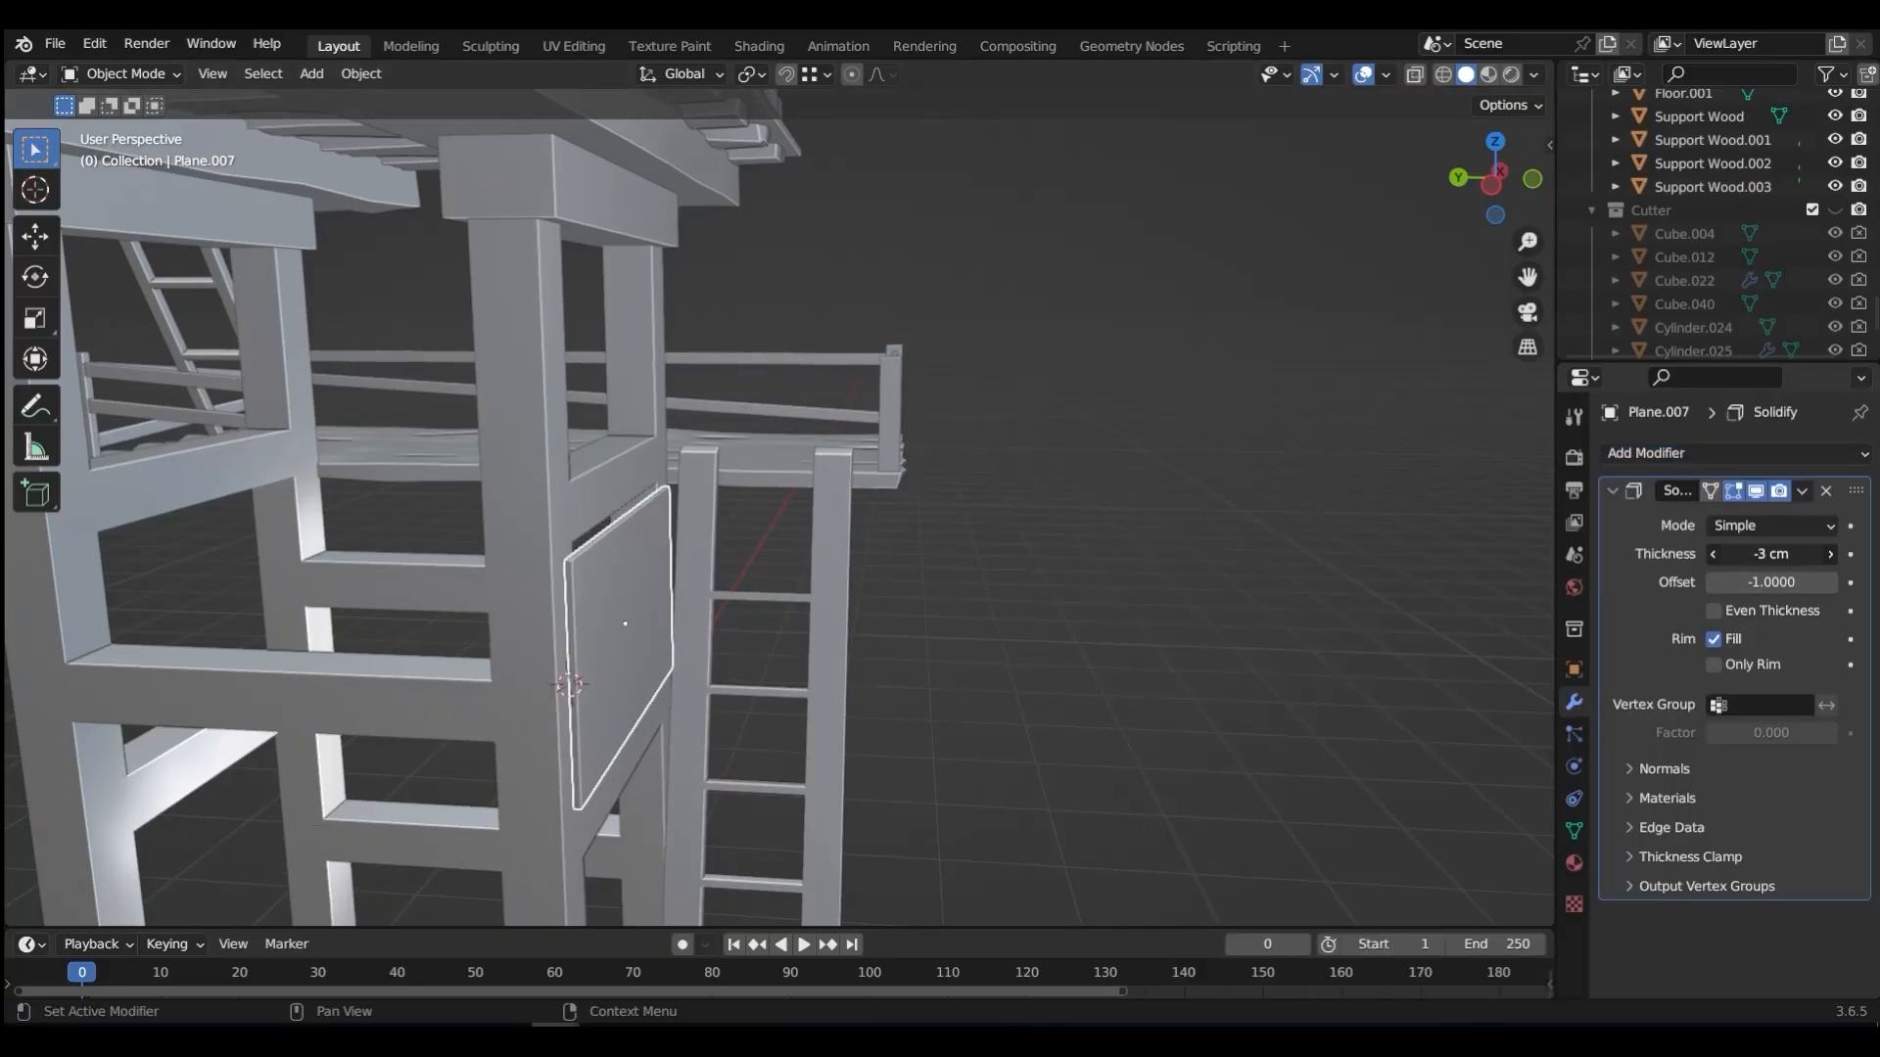
{"action": "key", "text": "ctrl+a"}
Step: Duplicate the bolt on the hut's front corner post about -247 cm along Z down to the front panel
{"action": "middle_click_drag", "start_coordinate": [1077, 529], "coordinate": [608, 362]}
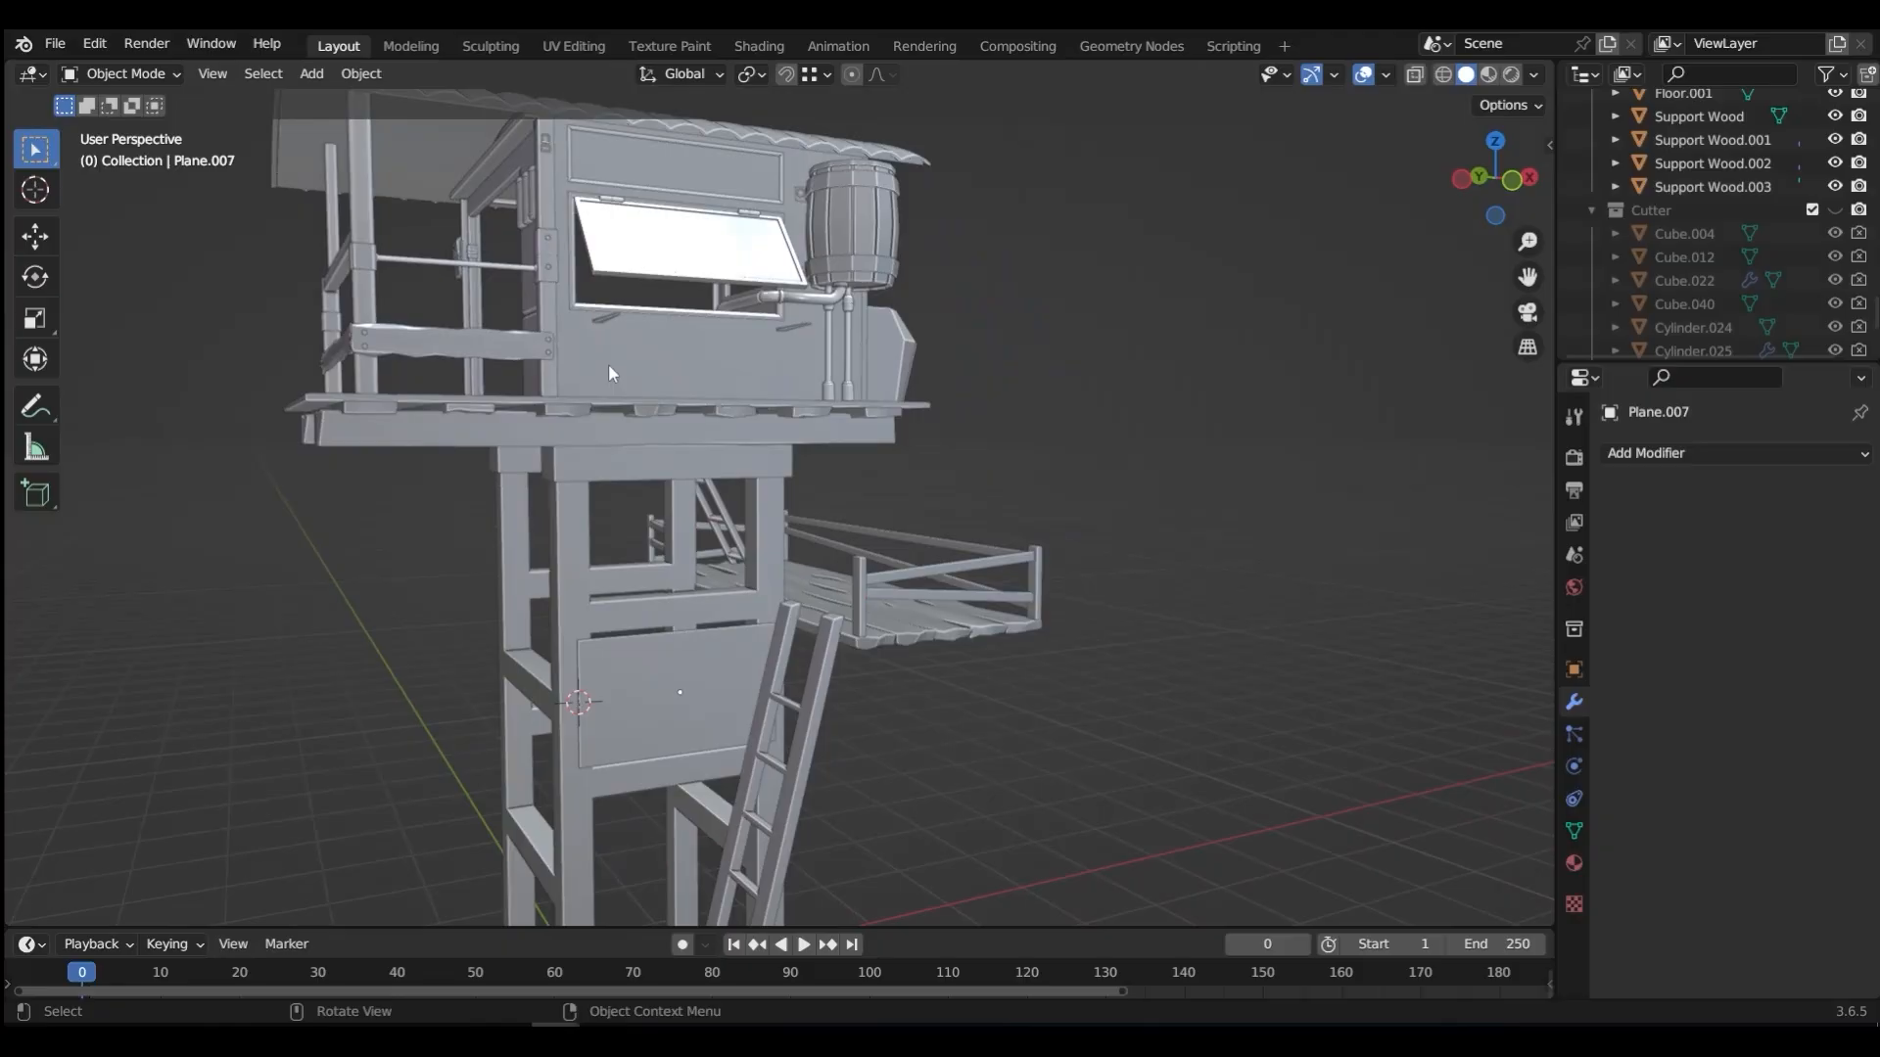
{"action": "left_click", "coordinate": [549, 335]}
{"action": "key", "text": "shift+d"}
{"action": "key", "text": "z"}
{"action": "left_click", "coordinate": [554, 669]}
Step: In front view, move the bolt copy about 34 cm along X and 16 cm along Z onto the panel's upper corner and scale it to 2.086
{"action": "key", "text": "grave"}
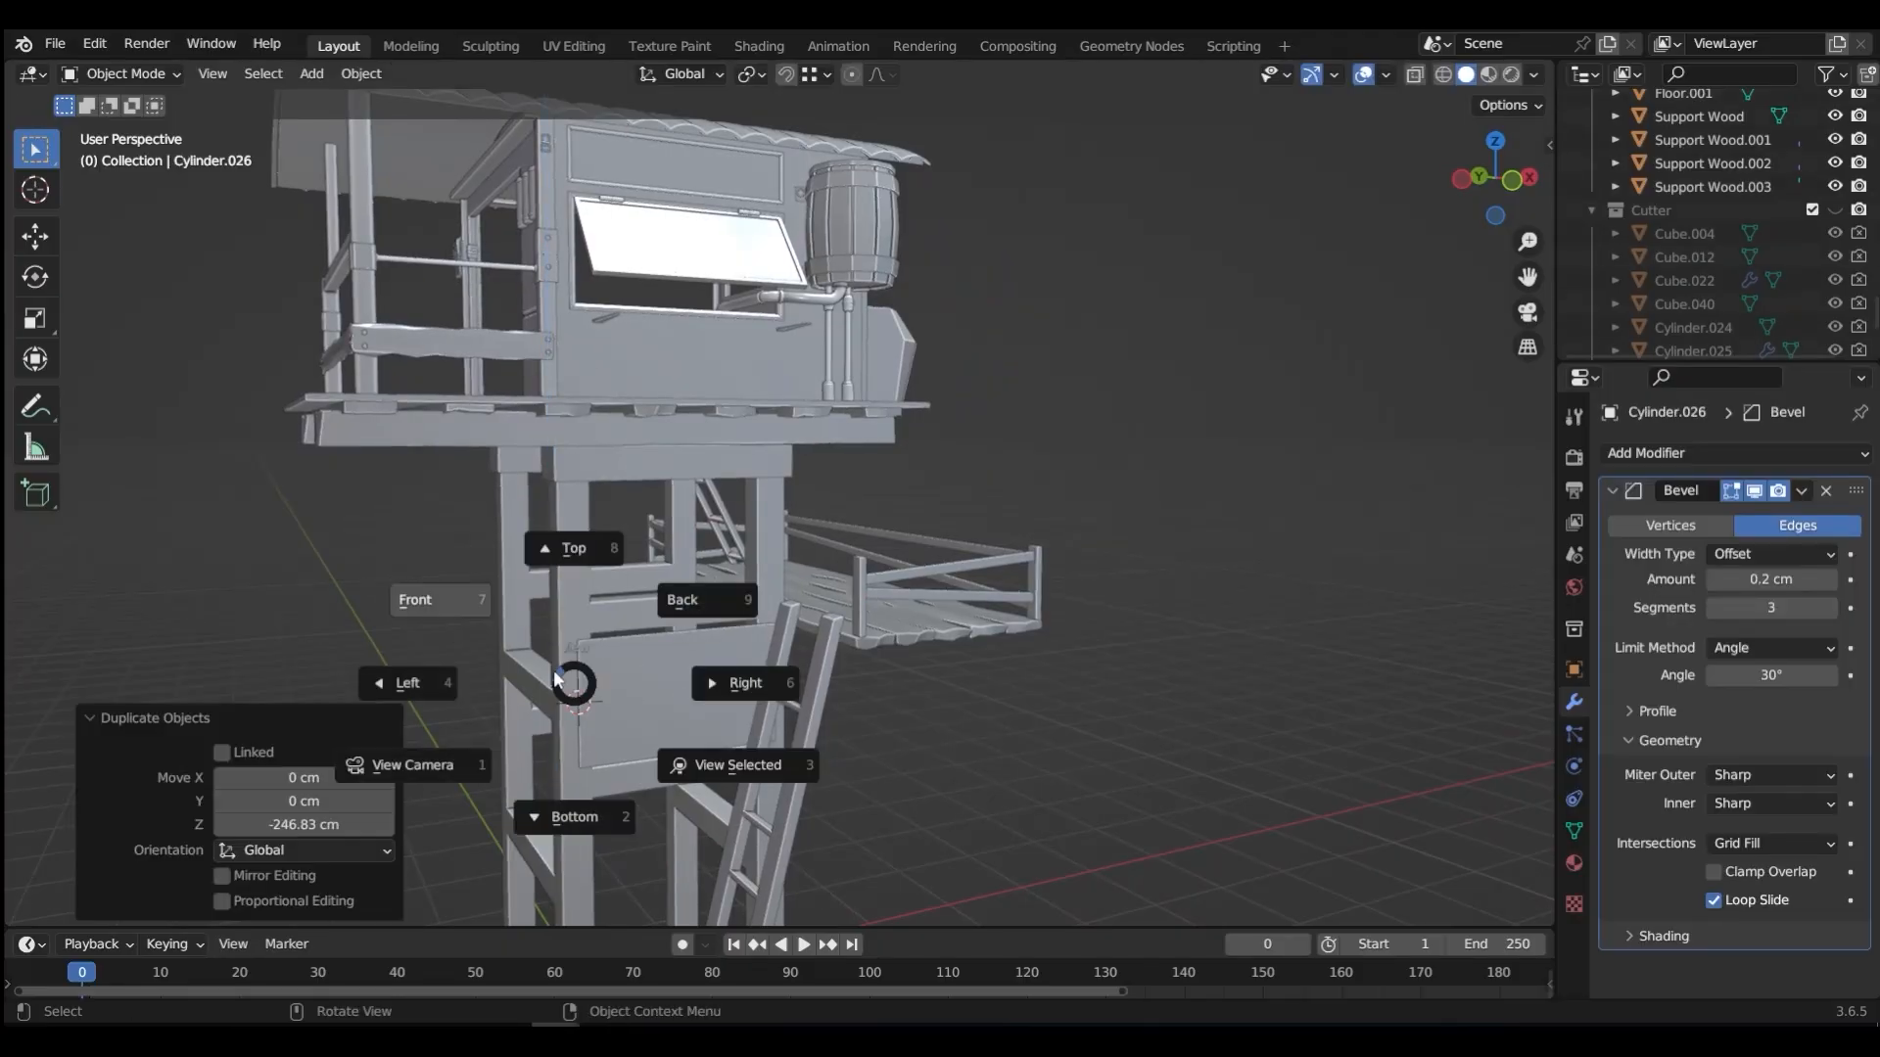
{"action": "left_click", "coordinate": [411, 600]}
{"action": "scroll", "coordinate": [627, 678], "scroll_direction": "up", "scroll_amount": 5}
{"action": "key", "text": "g"}
{"action": "left_click", "coordinate": [805, 607]}
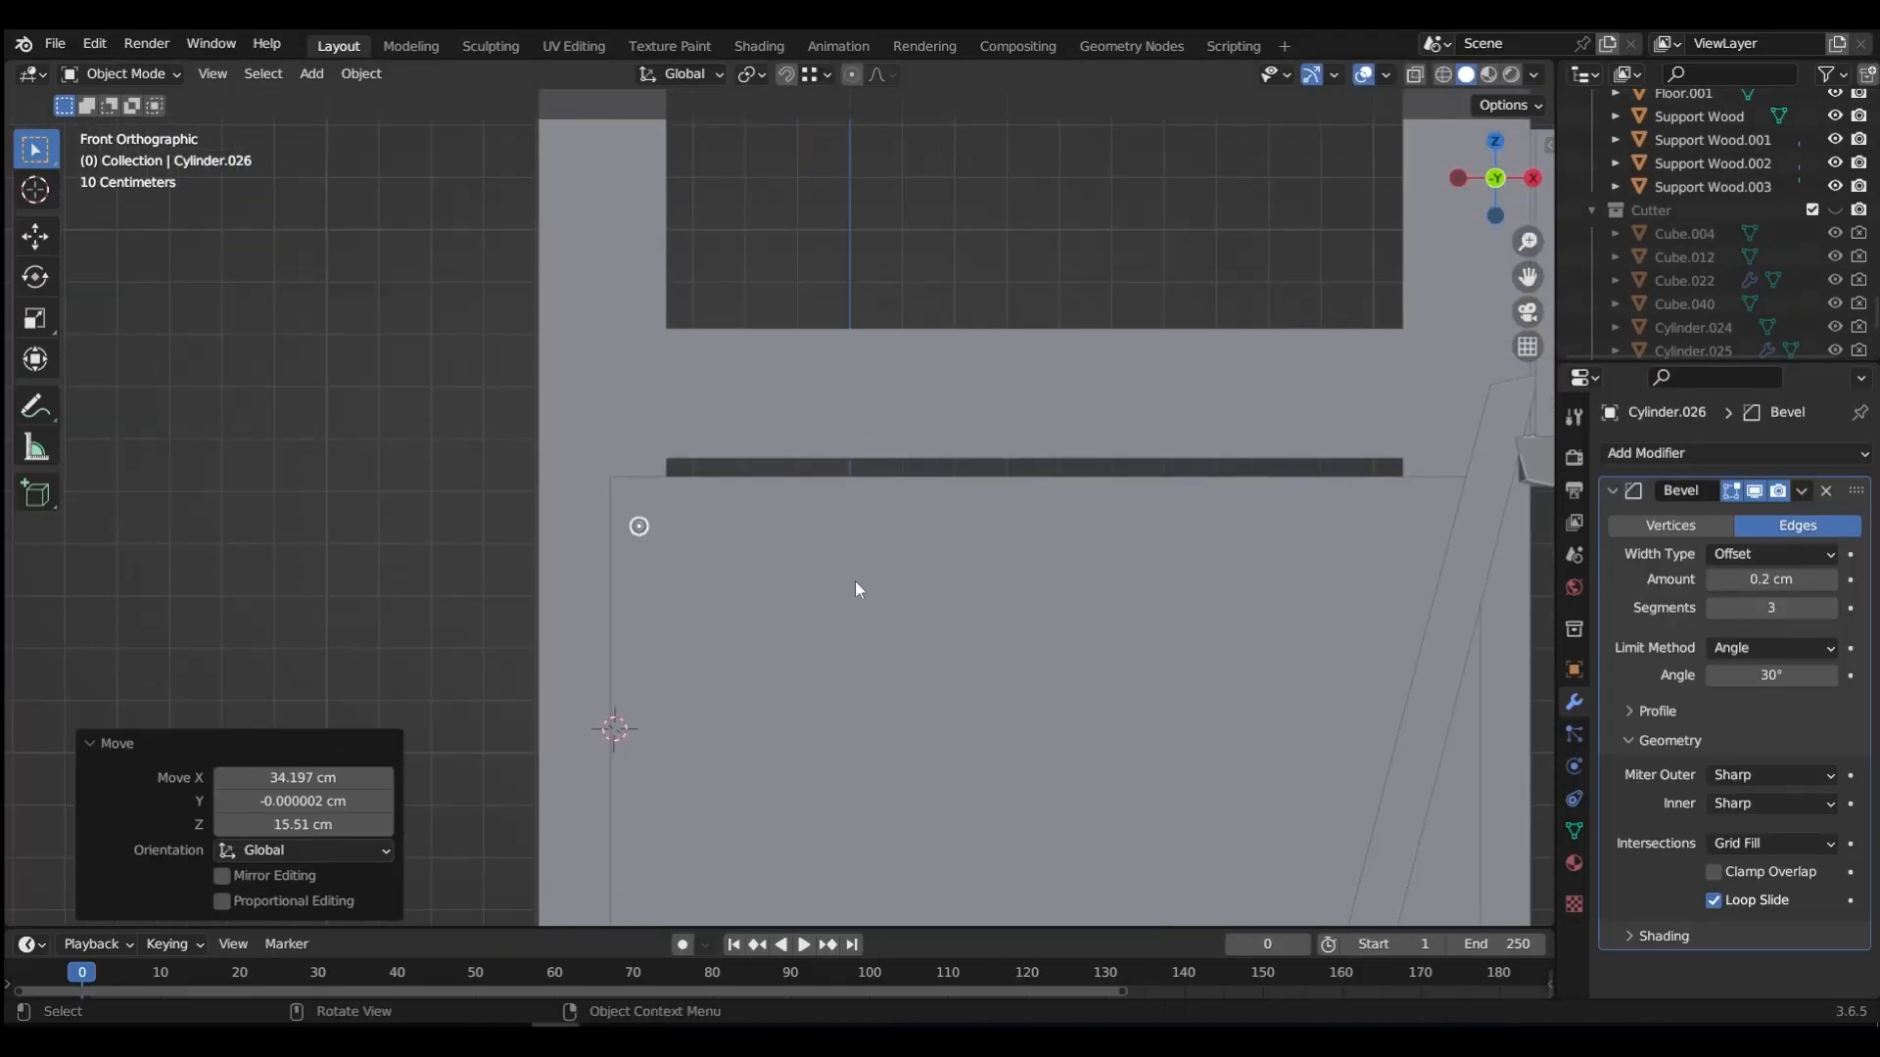
{"action": "key", "text": "s"}
{"action": "left_click", "coordinate": [1179, 409]}
Step: Make two evenly spaced linked duplicates of the bolt downward along the panel's side edge
{"action": "scroll", "coordinate": [750, 638], "scroll_direction": "down", "scroll_amount": 4}
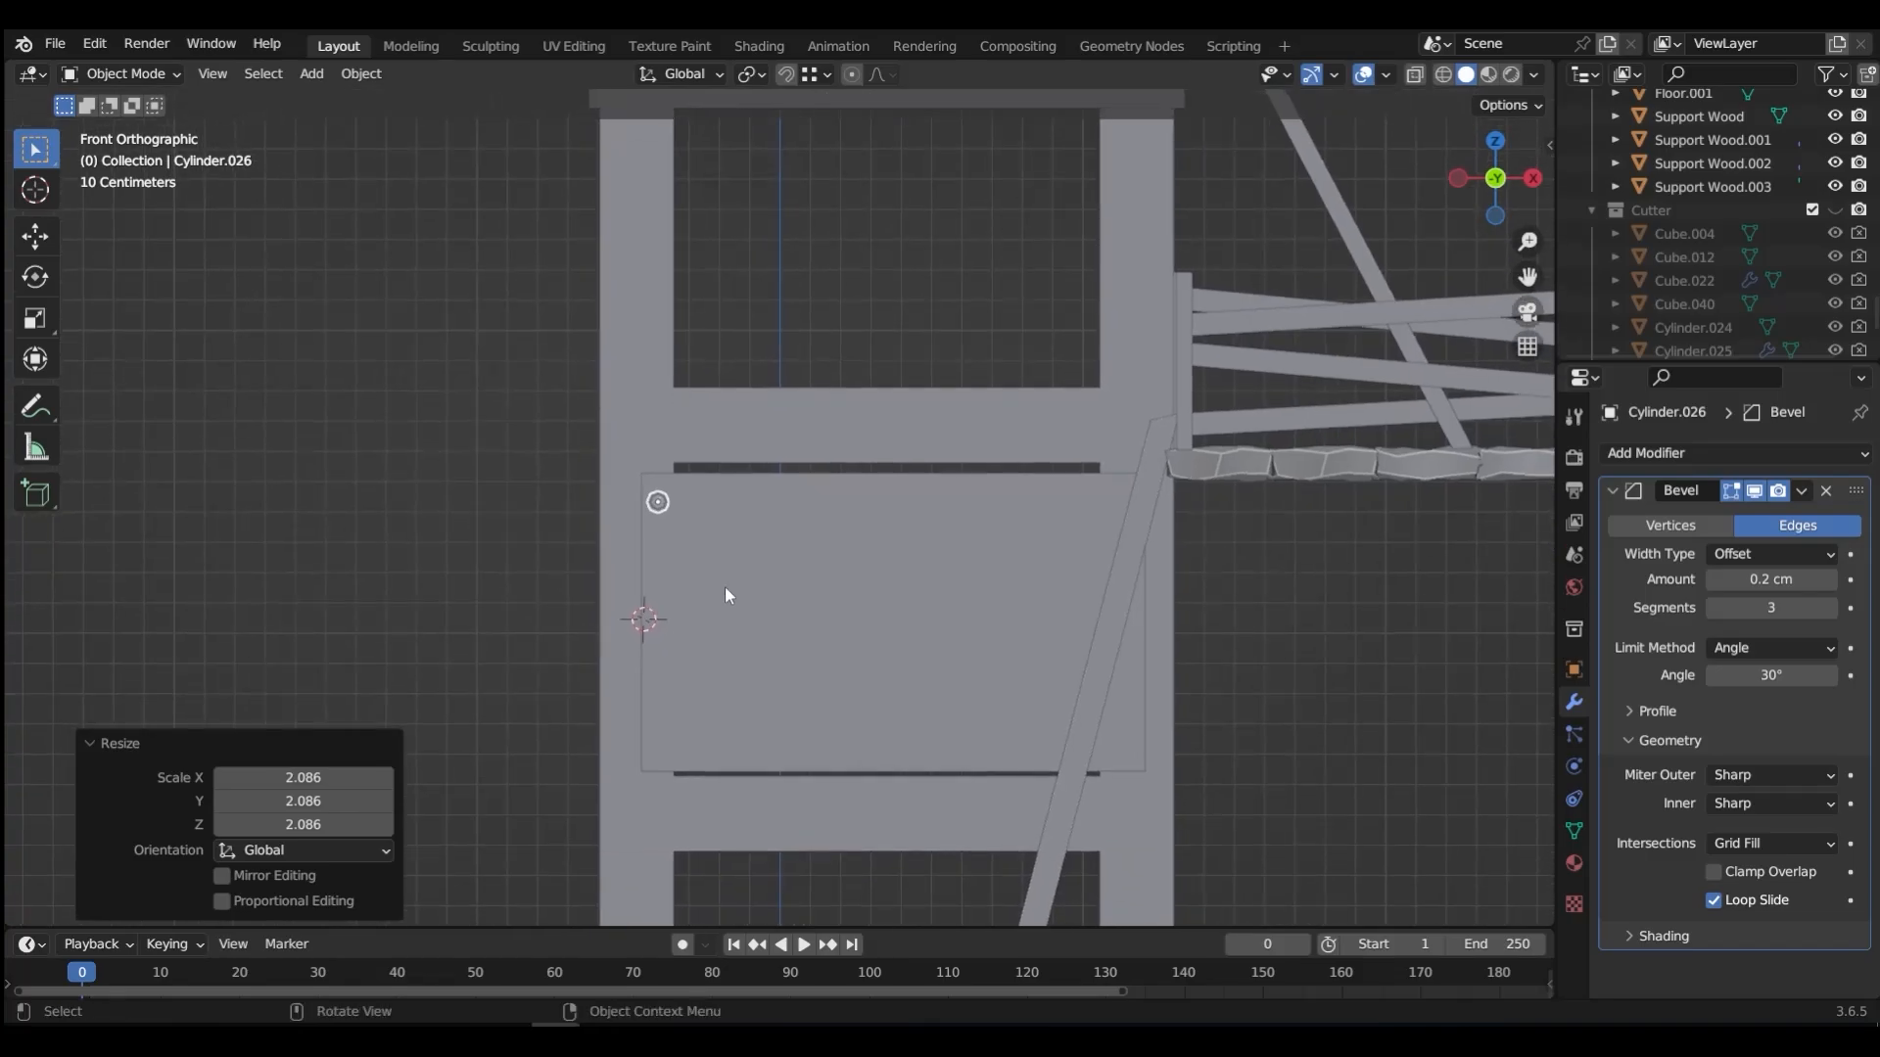
{"action": "key", "text": "alt+d"}
{"action": "key", "text": "z"}
{"action": "left_click", "coordinate": [729, 677]}
{"action": "key", "text": "shift+r"}
Step: Move the three bolts about -9 cm along Z and make linked duplicates of them about 155 cm along X at the opposite edge
{"action": "left_click", "coordinate": [658, 593], "text": "shift"}
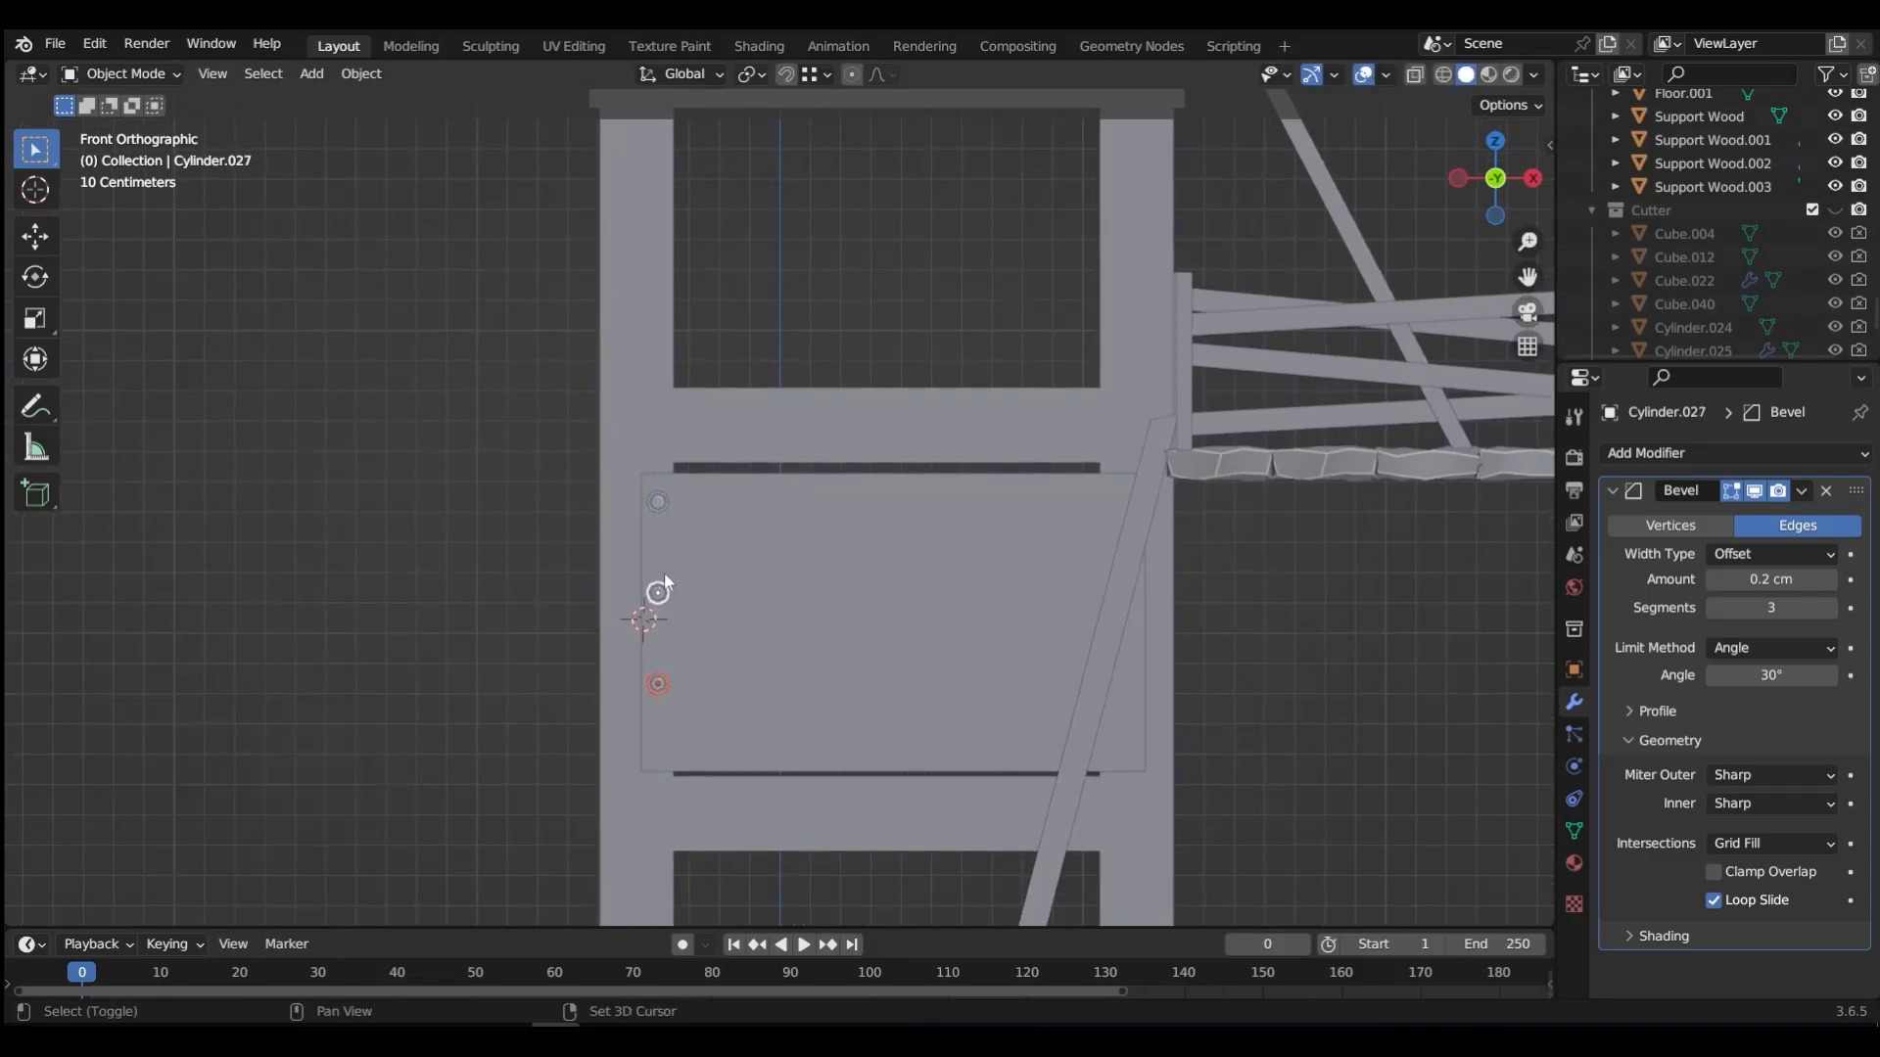
{"action": "left_click", "coordinate": [657, 502], "text": "shift"}
{"action": "key", "text": "g"}
{"action": "key", "text": "z"}
{"action": "left_click", "coordinate": [643, 620]}
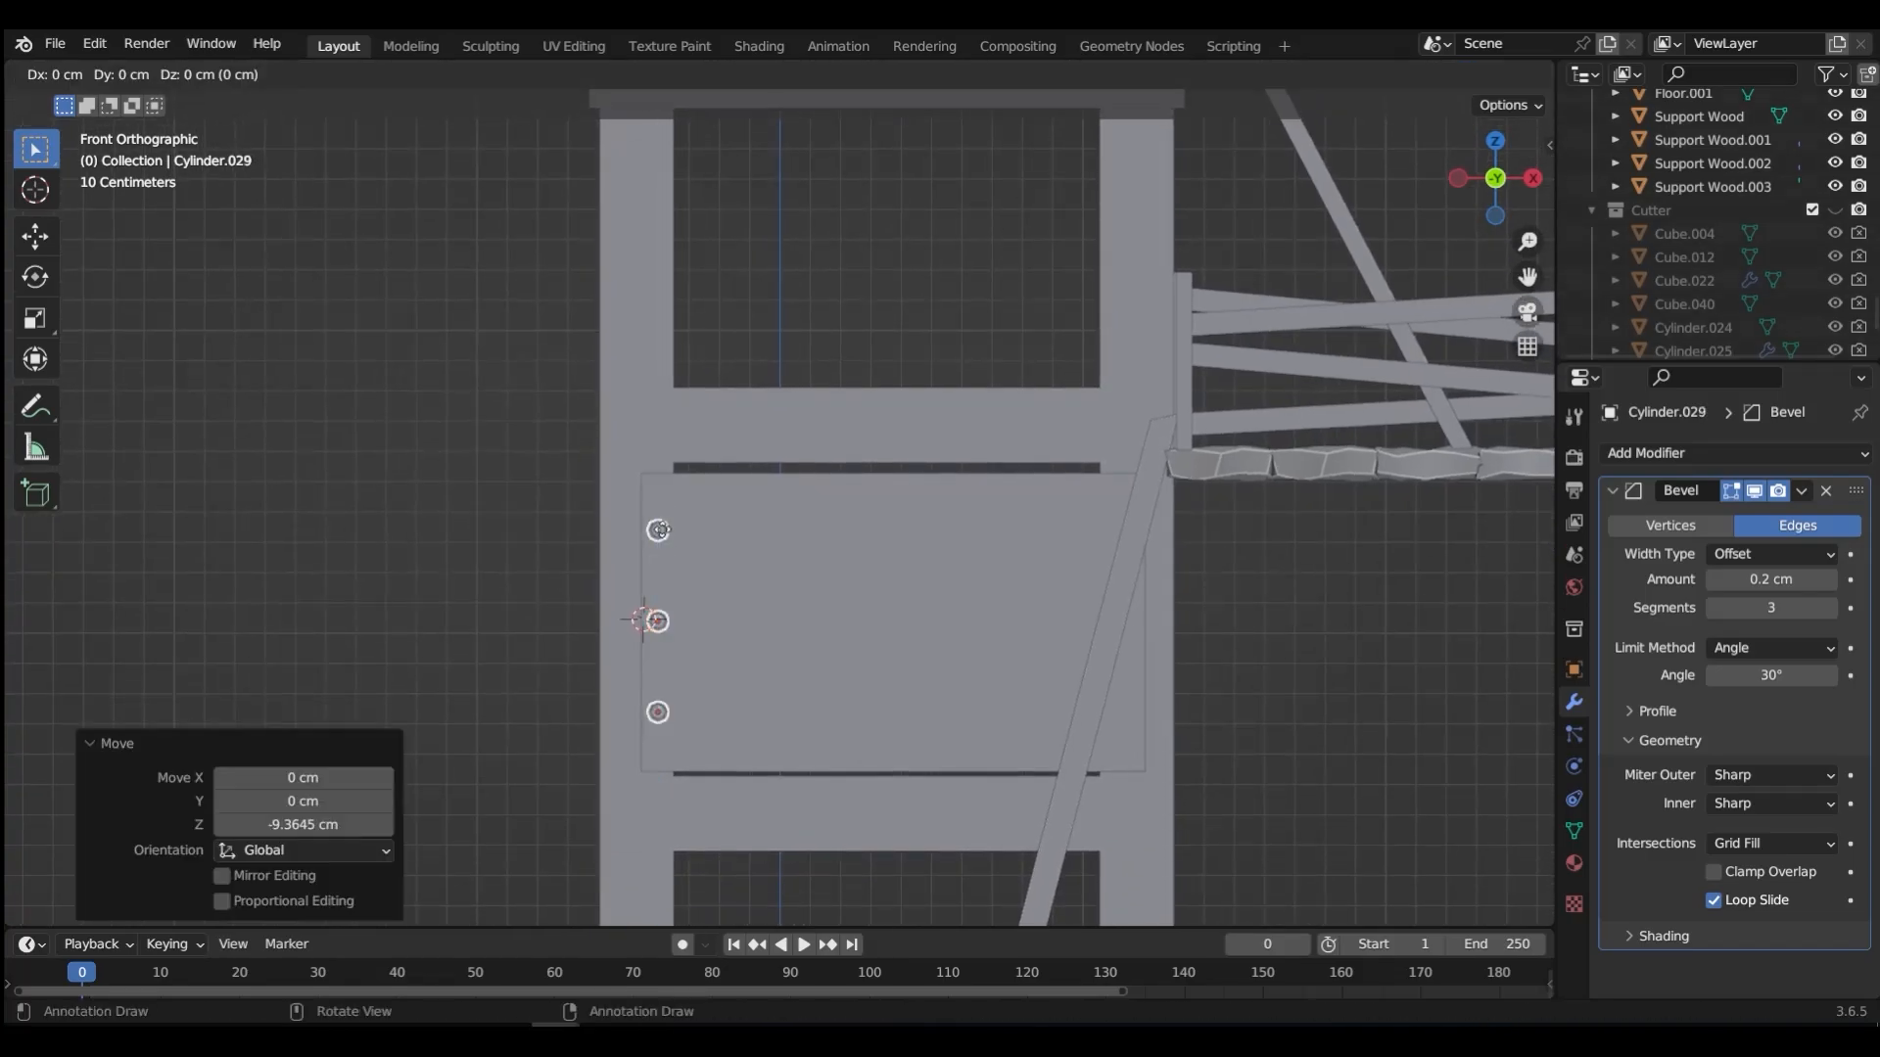
{"action": "left_click", "coordinate": [1133, 548]}
Step: Select all six panel bolts and move them about 36 cm along Y onto the panel's outer face
{"action": "middle_click_drag", "start_coordinate": [925, 617], "coordinate": [1026, 639]}
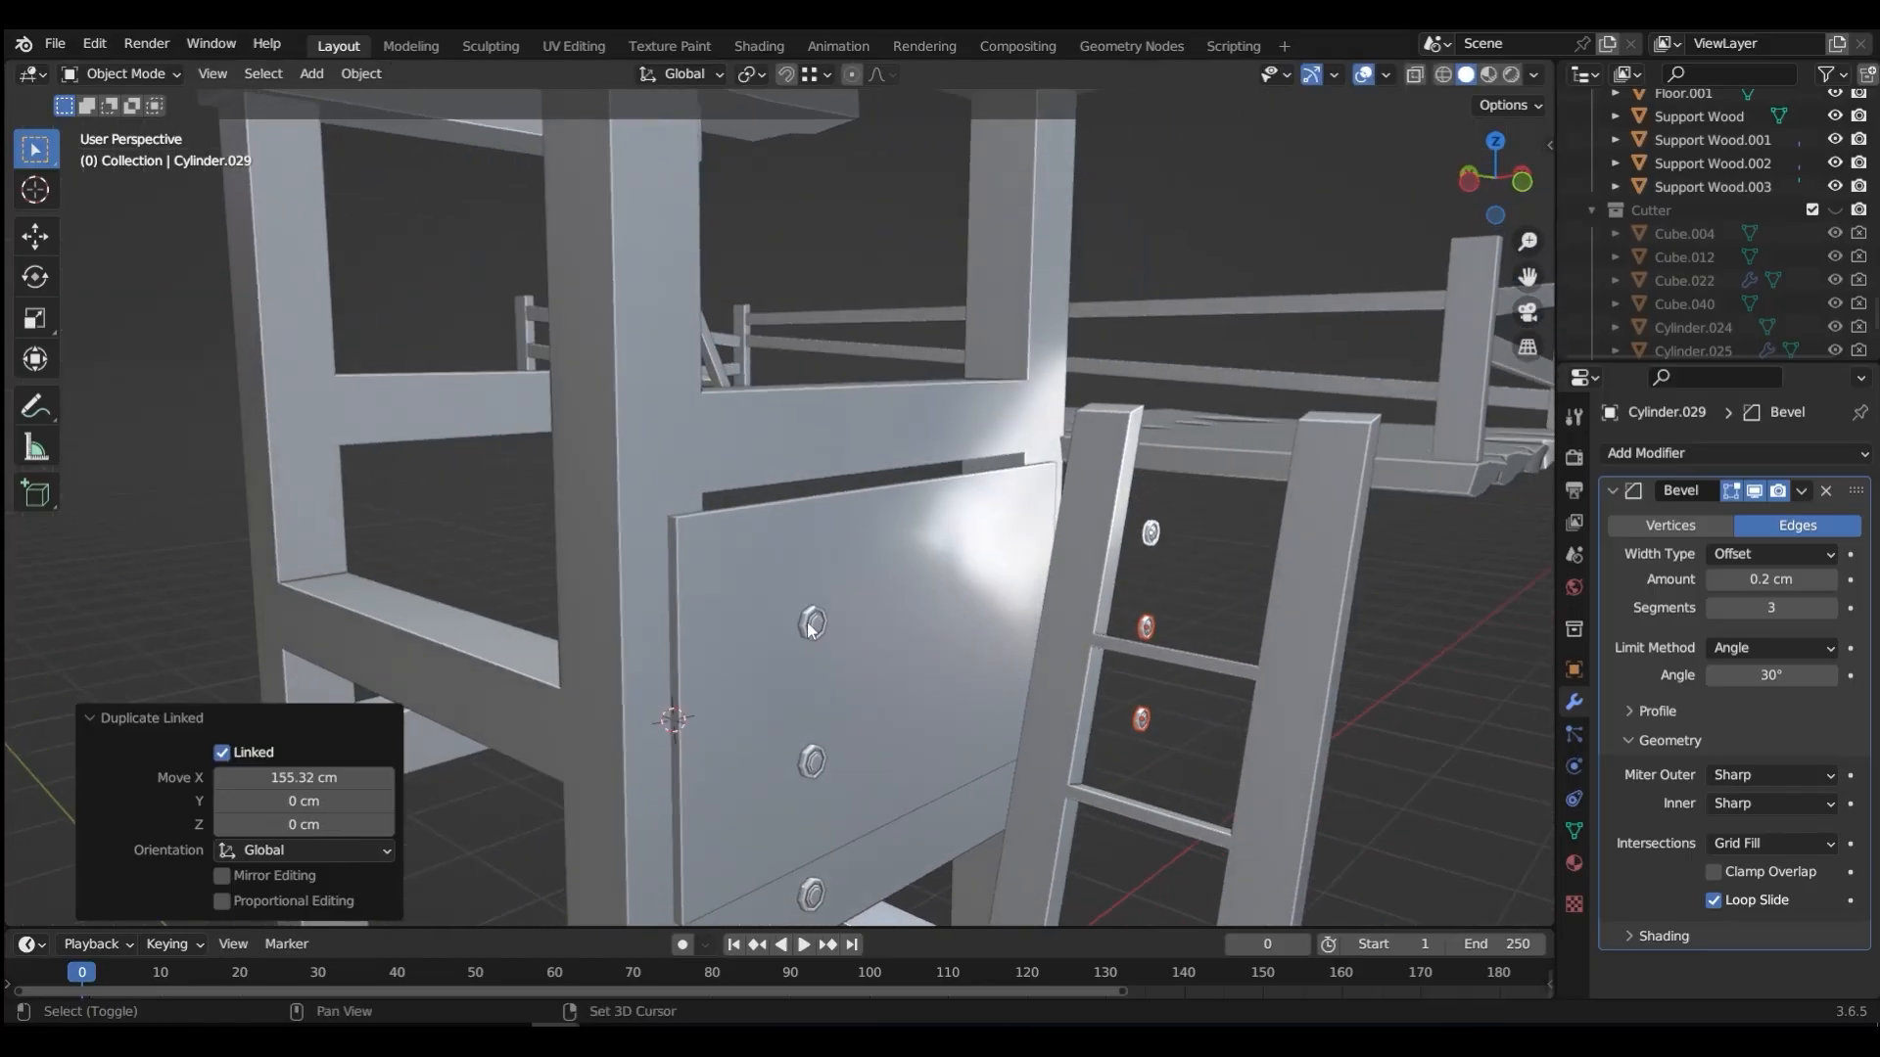
{"action": "left_click", "coordinate": [810, 622], "text": "shift"}
{"action": "left_click", "coordinate": [810, 761], "text": "shift"}
{"action": "left_click", "coordinate": [815, 889], "text": "shift"}
{"action": "middle_click_drag", "start_coordinate": [855, 830], "coordinate": [959, 806]}
{"action": "key", "text": "g"}
{"action": "key", "text": "y"}
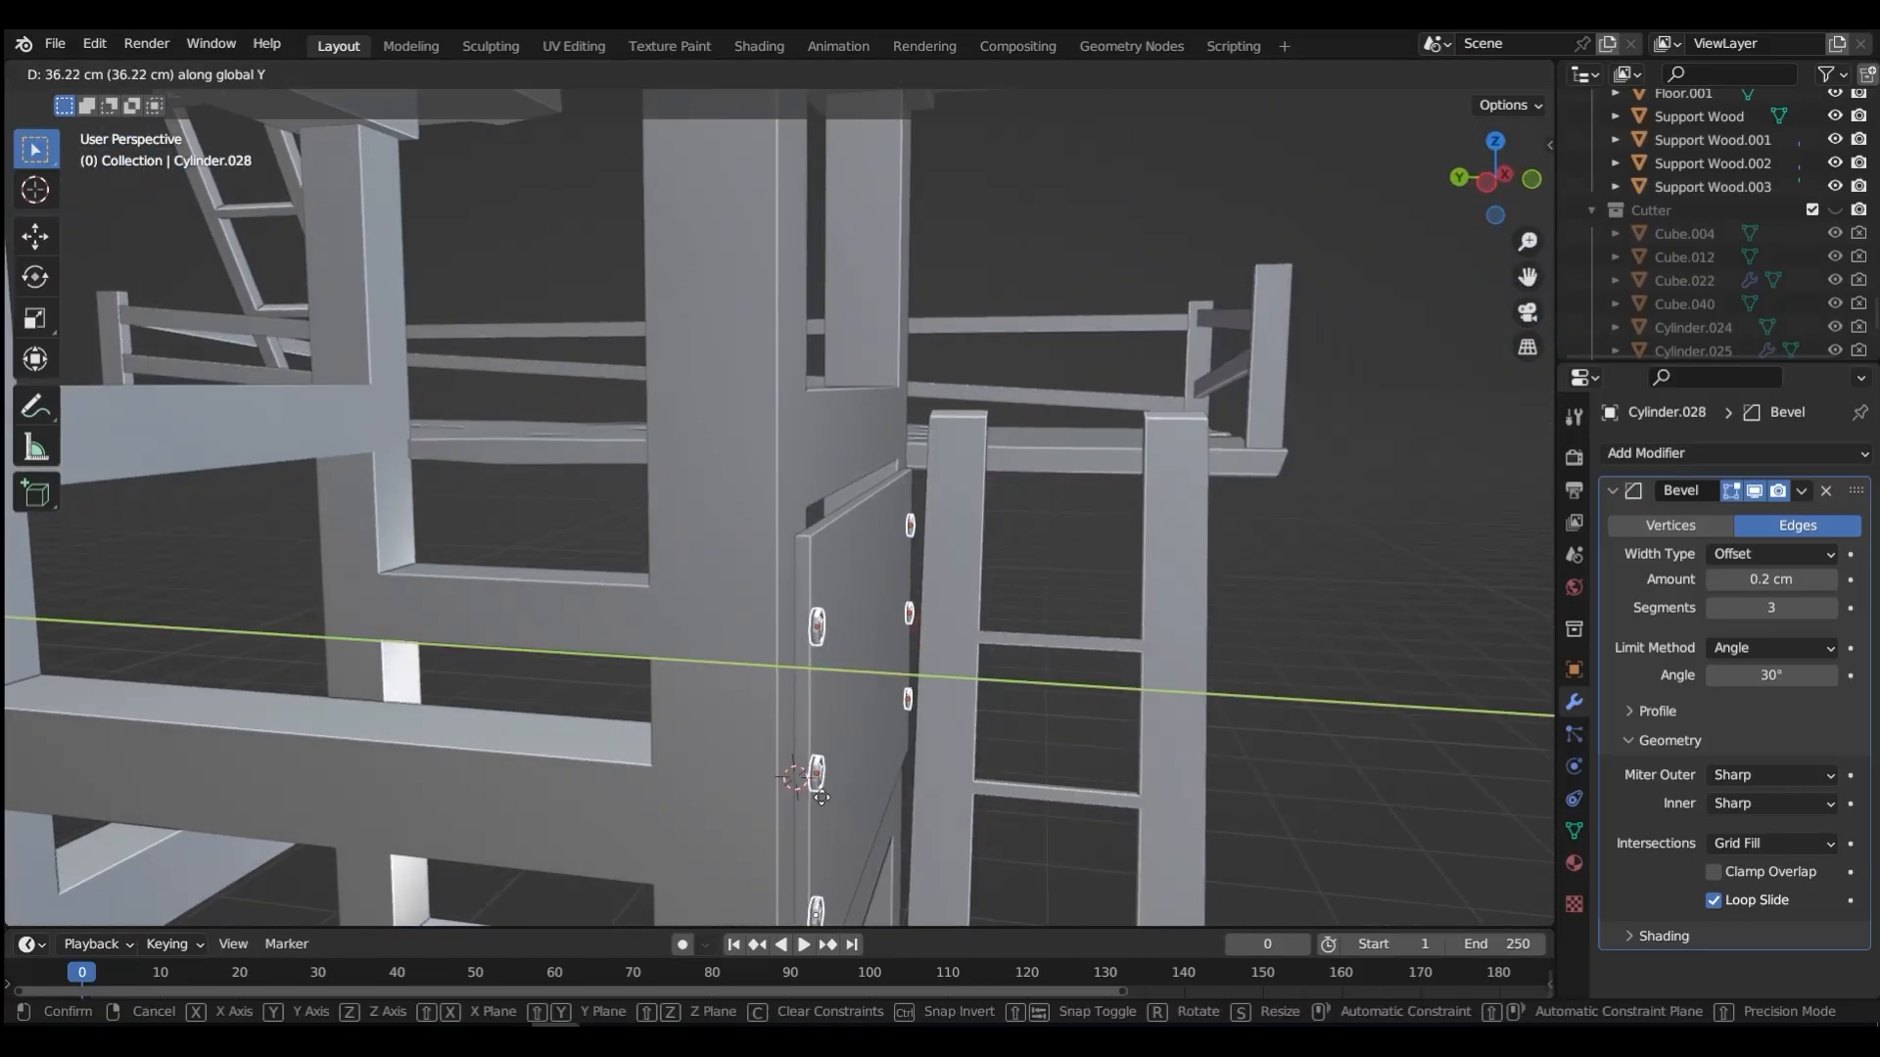
{"action": "left_click", "coordinate": [821, 796]}
Step: Snap the 3D cursor to the world origin
{"action": "scroll", "coordinate": [743, 693], "scroll_direction": "down", "scroll_amount": 10}
{"action": "middle_click_drag", "start_coordinate": [772, 736], "coordinate": [774, 605]}
{"action": "key", "text": "shift+s"}
{"action": "left_click", "coordinate": [832, 544]}
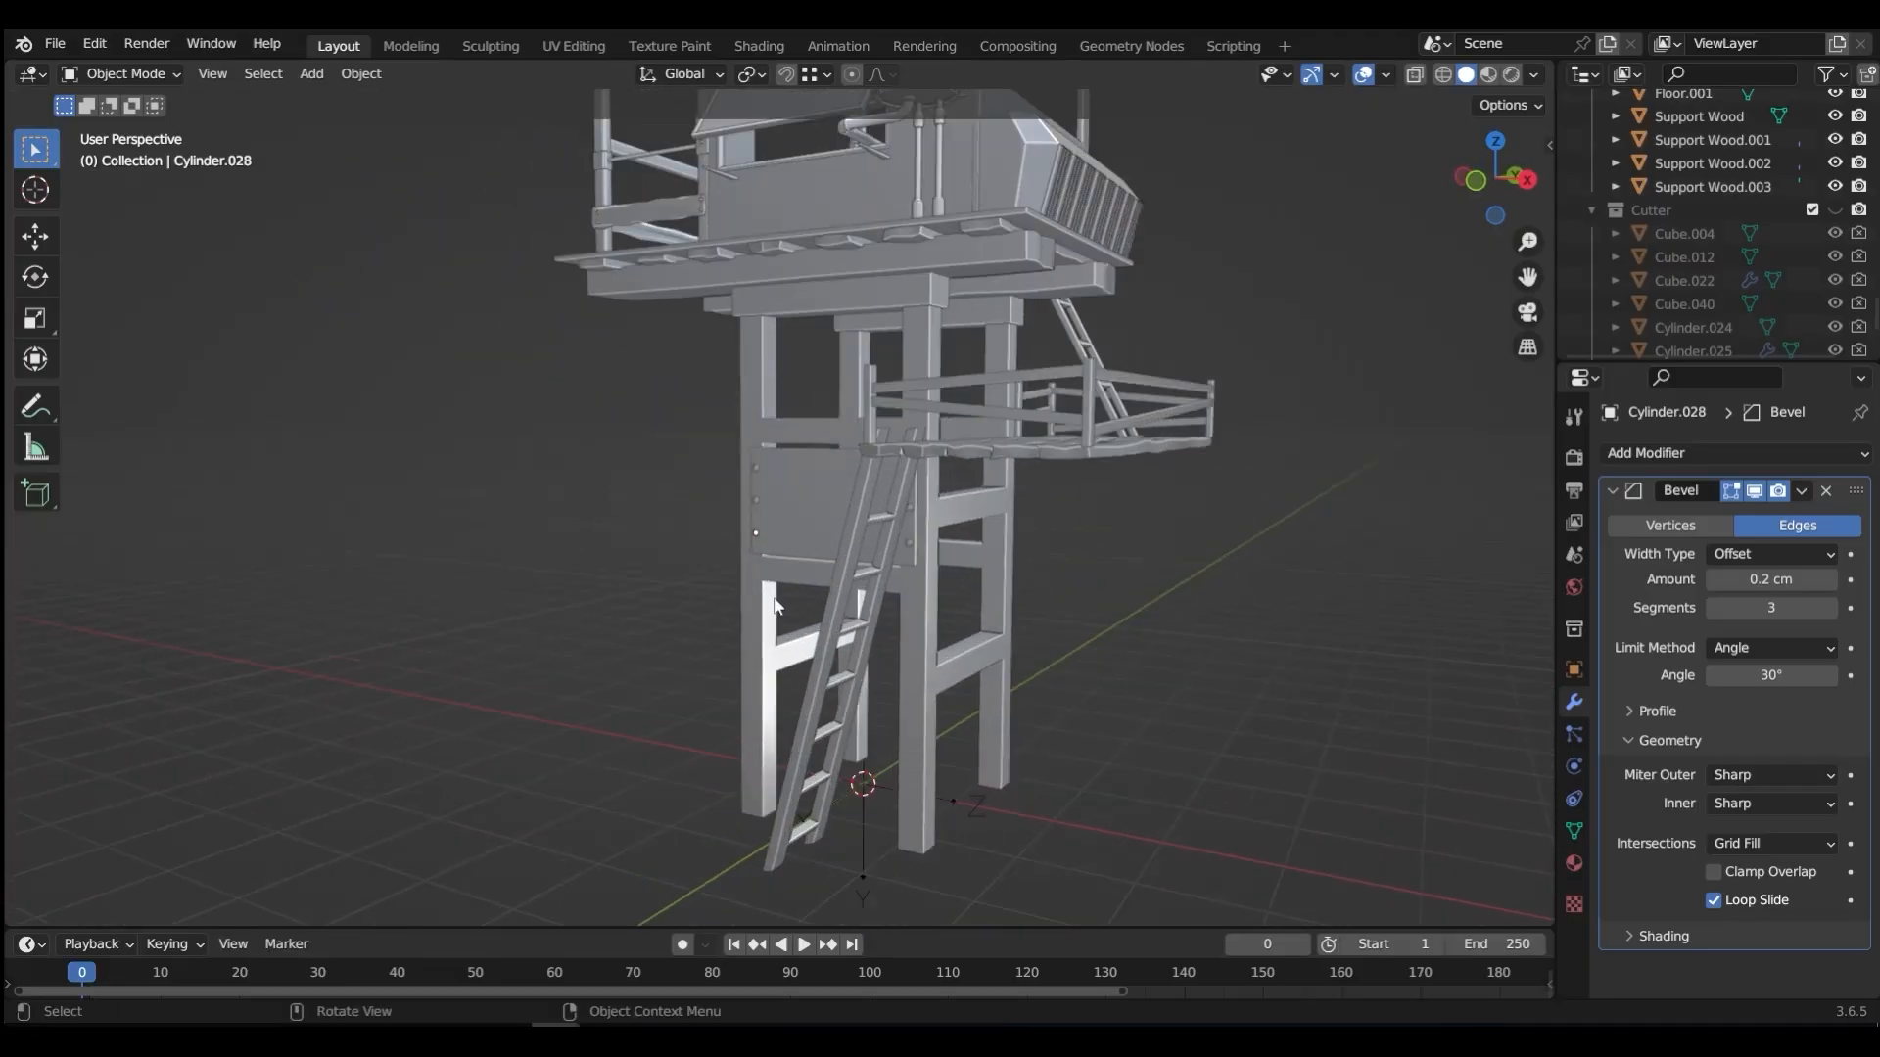
Step: Select the front panel with its six bolts and duplicate them about 188 cm along X
{"action": "left_click", "coordinate": [804, 491]}
{"action": "middle_click_drag", "start_coordinate": [918, 514], "coordinate": [707, 362]}
{"action": "left_click", "coordinate": [907, 461], "text": "shift"}
{"action": "left_click", "coordinate": [903, 464], "text": "shift"}
{"action": "scroll", "coordinate": [896, 474], "scroll_direction": "up", "scroll_amount": 7}
{"action": "left_click", "coordinate": [707, 361], "text": "shift"}
{"action": "scroll", "coordinate": [781, 656], "scroll_direction": "down", "scroll_amount": 8}
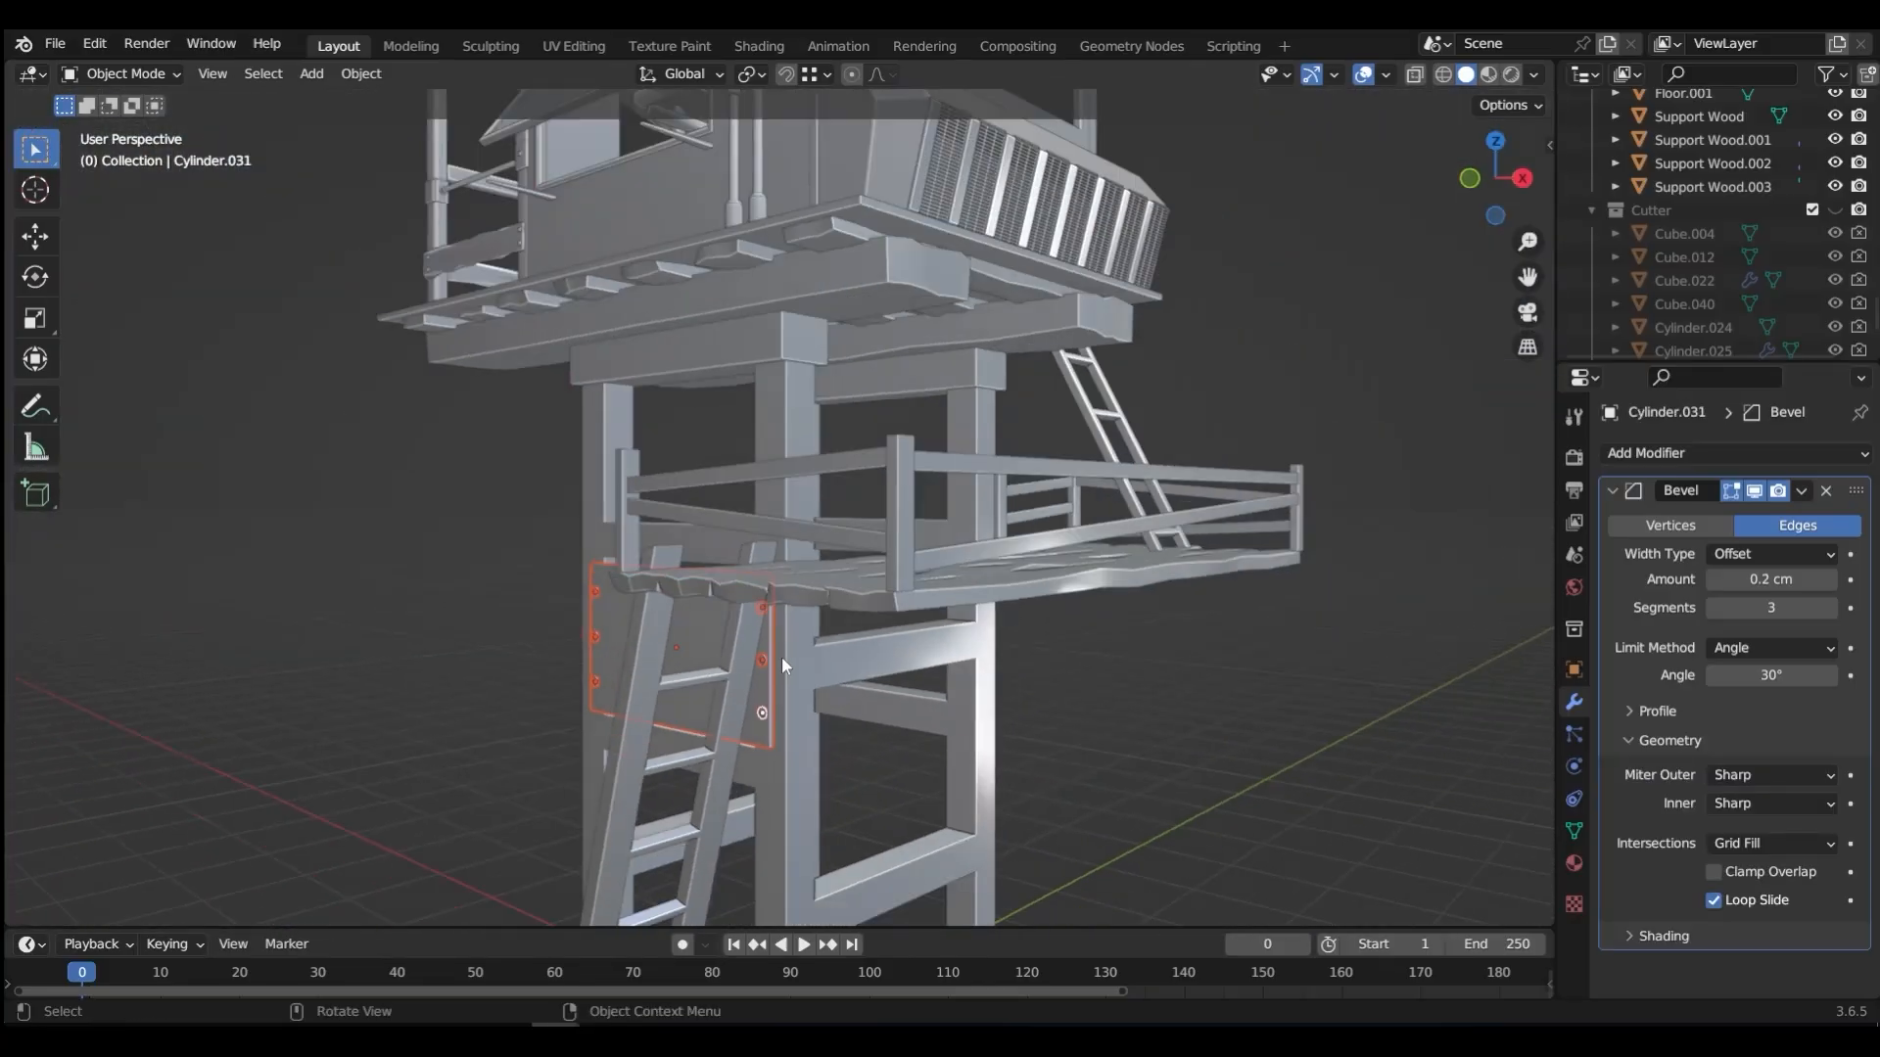
{"action": "middle_click_drag", "start_coordinate": [781, 656], "coordinate": [795, 641]}
{"action": "scroll", "coordinate": [789, 474], "scroll_direction": "up", "scroll_amount": 2}
{"action": "key", "text": "g"}
{"action": "key", "text": "x"}
{"action": "left_click", "coordinate": [1036, 533]}
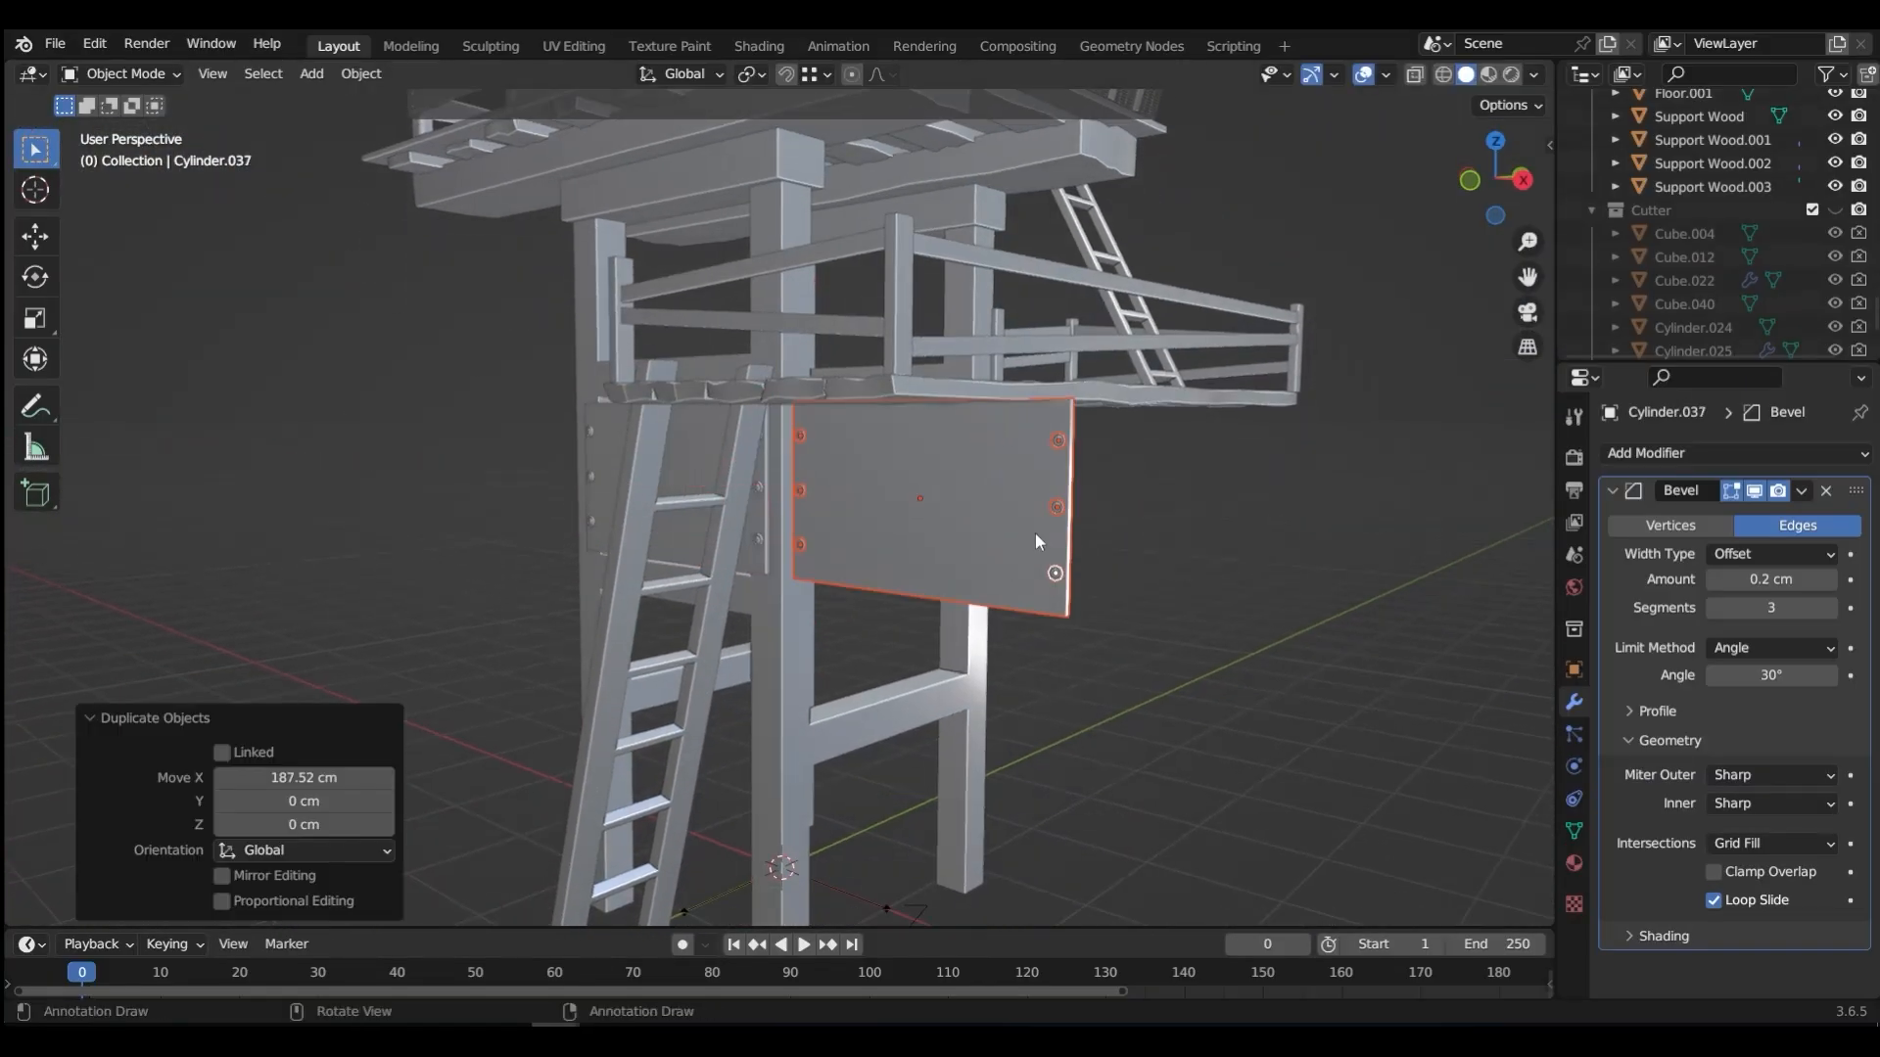
Step: Rotate the copied panel and bolts 90° around Z and move them about -46 cm along X against the tower's side legs
{"action": "type", "text": "rz90"}
{"action": "key", "text": "Return"}
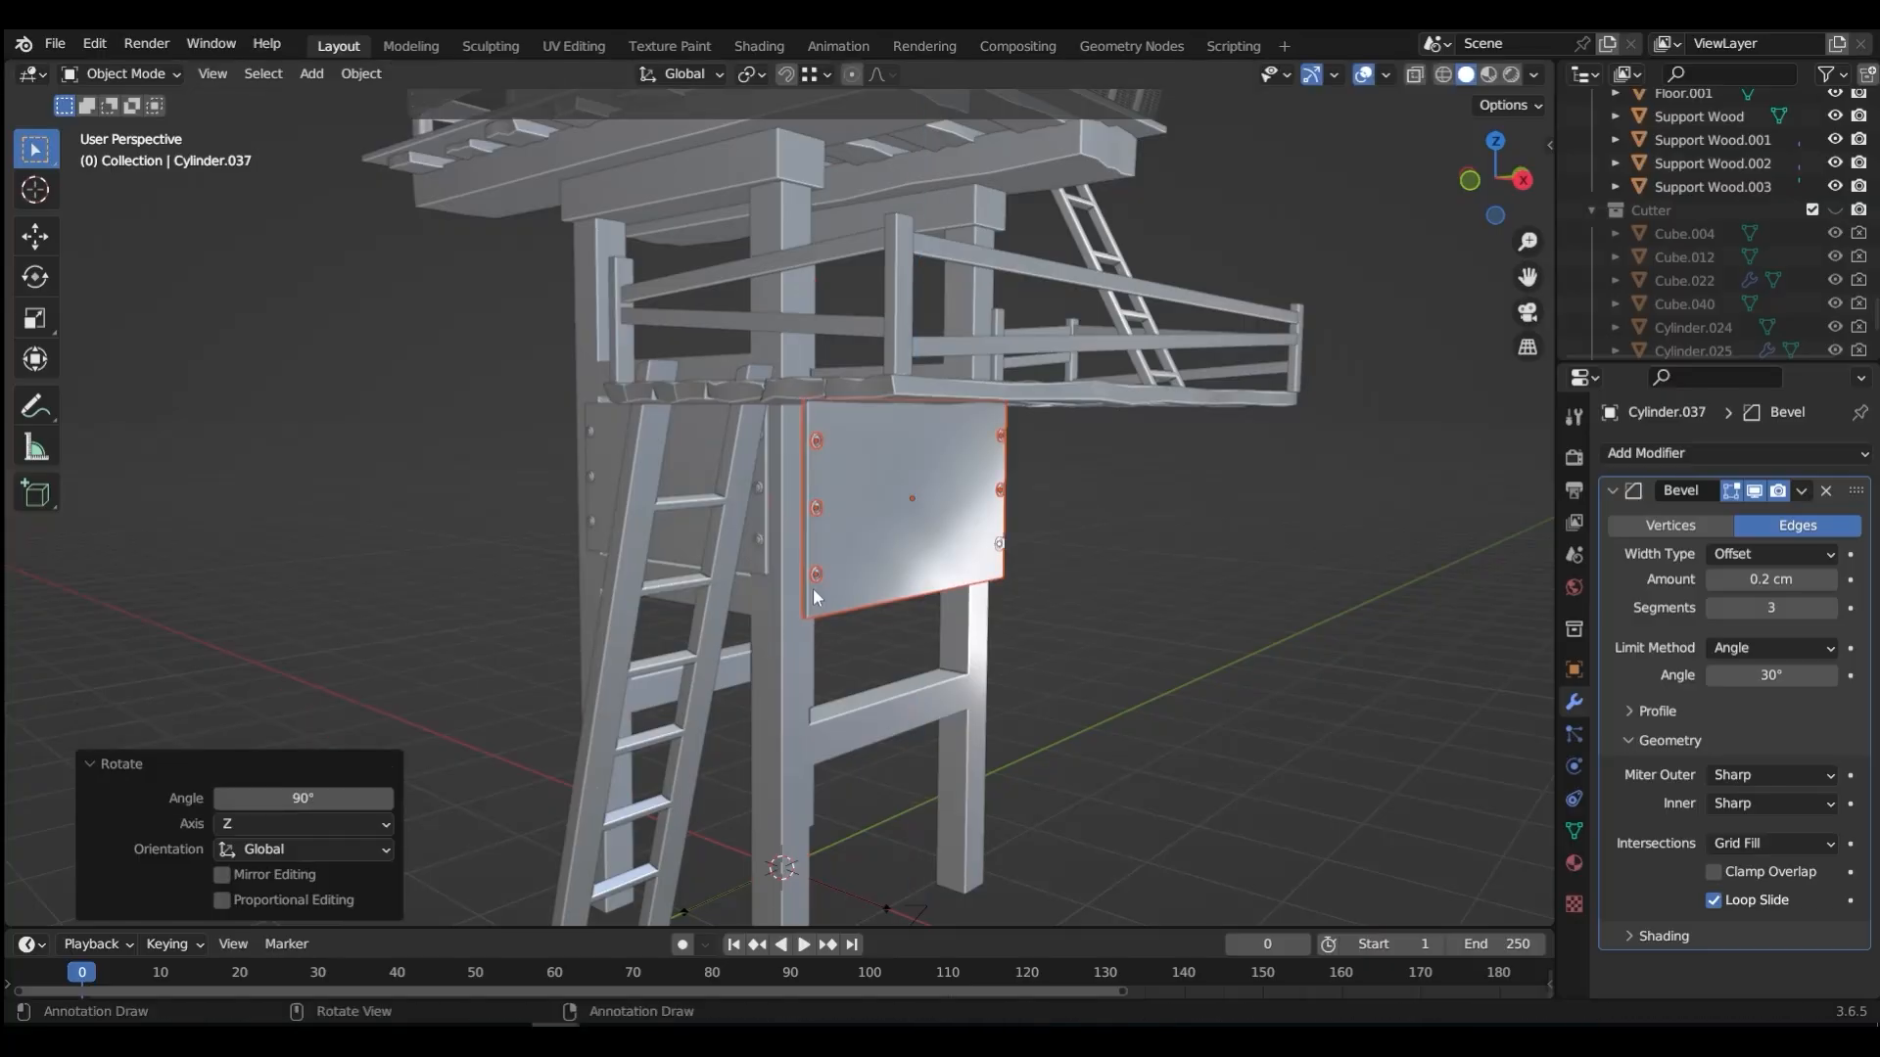
{"action": "middle_click_drag", "start_coordinate": [812, 587], "coordinate": [793, 602]}
{"action": "key", "text": "g"}
{"action": "key", "text": "x"}
{"action": "left_click", "coordinate": [779, 603]}
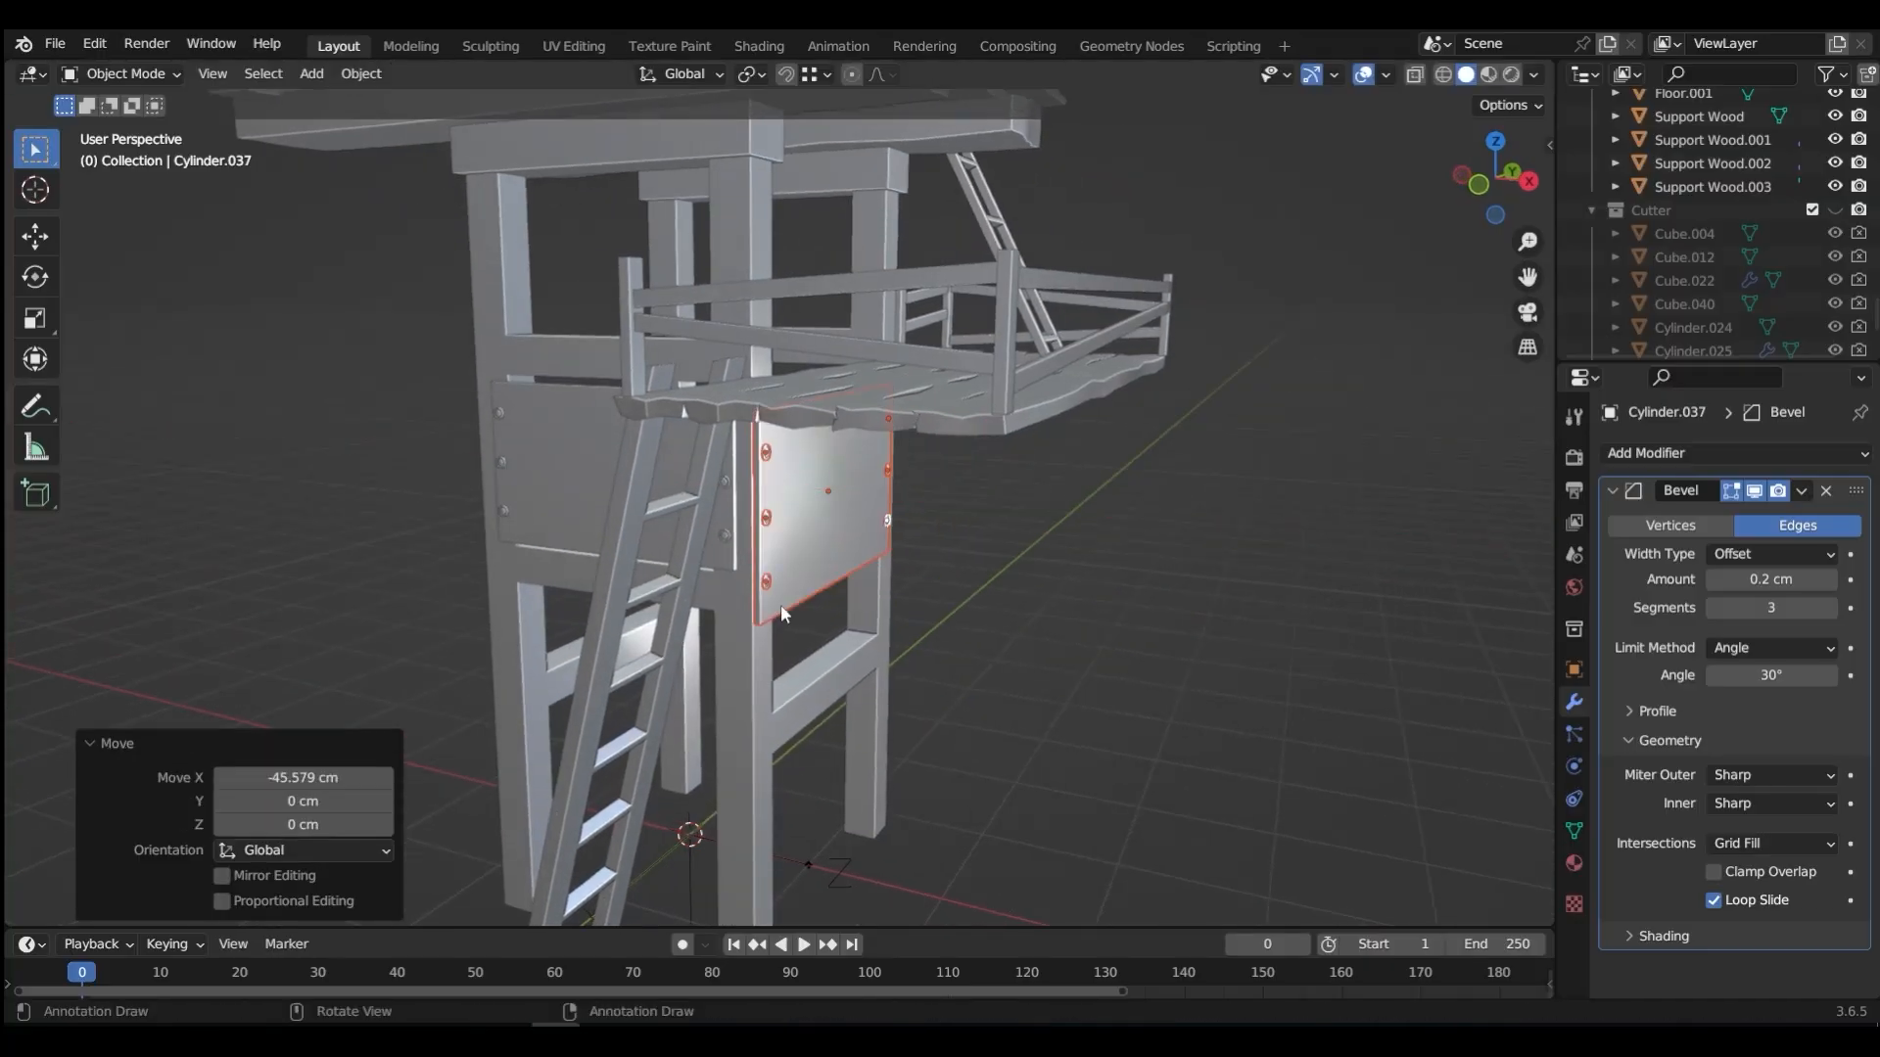
Step: Lower the copied panel and bolts about 50 cm along Z and, in right view, center them between the side legs and crossbeams
{"action": "key", "text": "g"}
{"action": "key", "text": "z"}
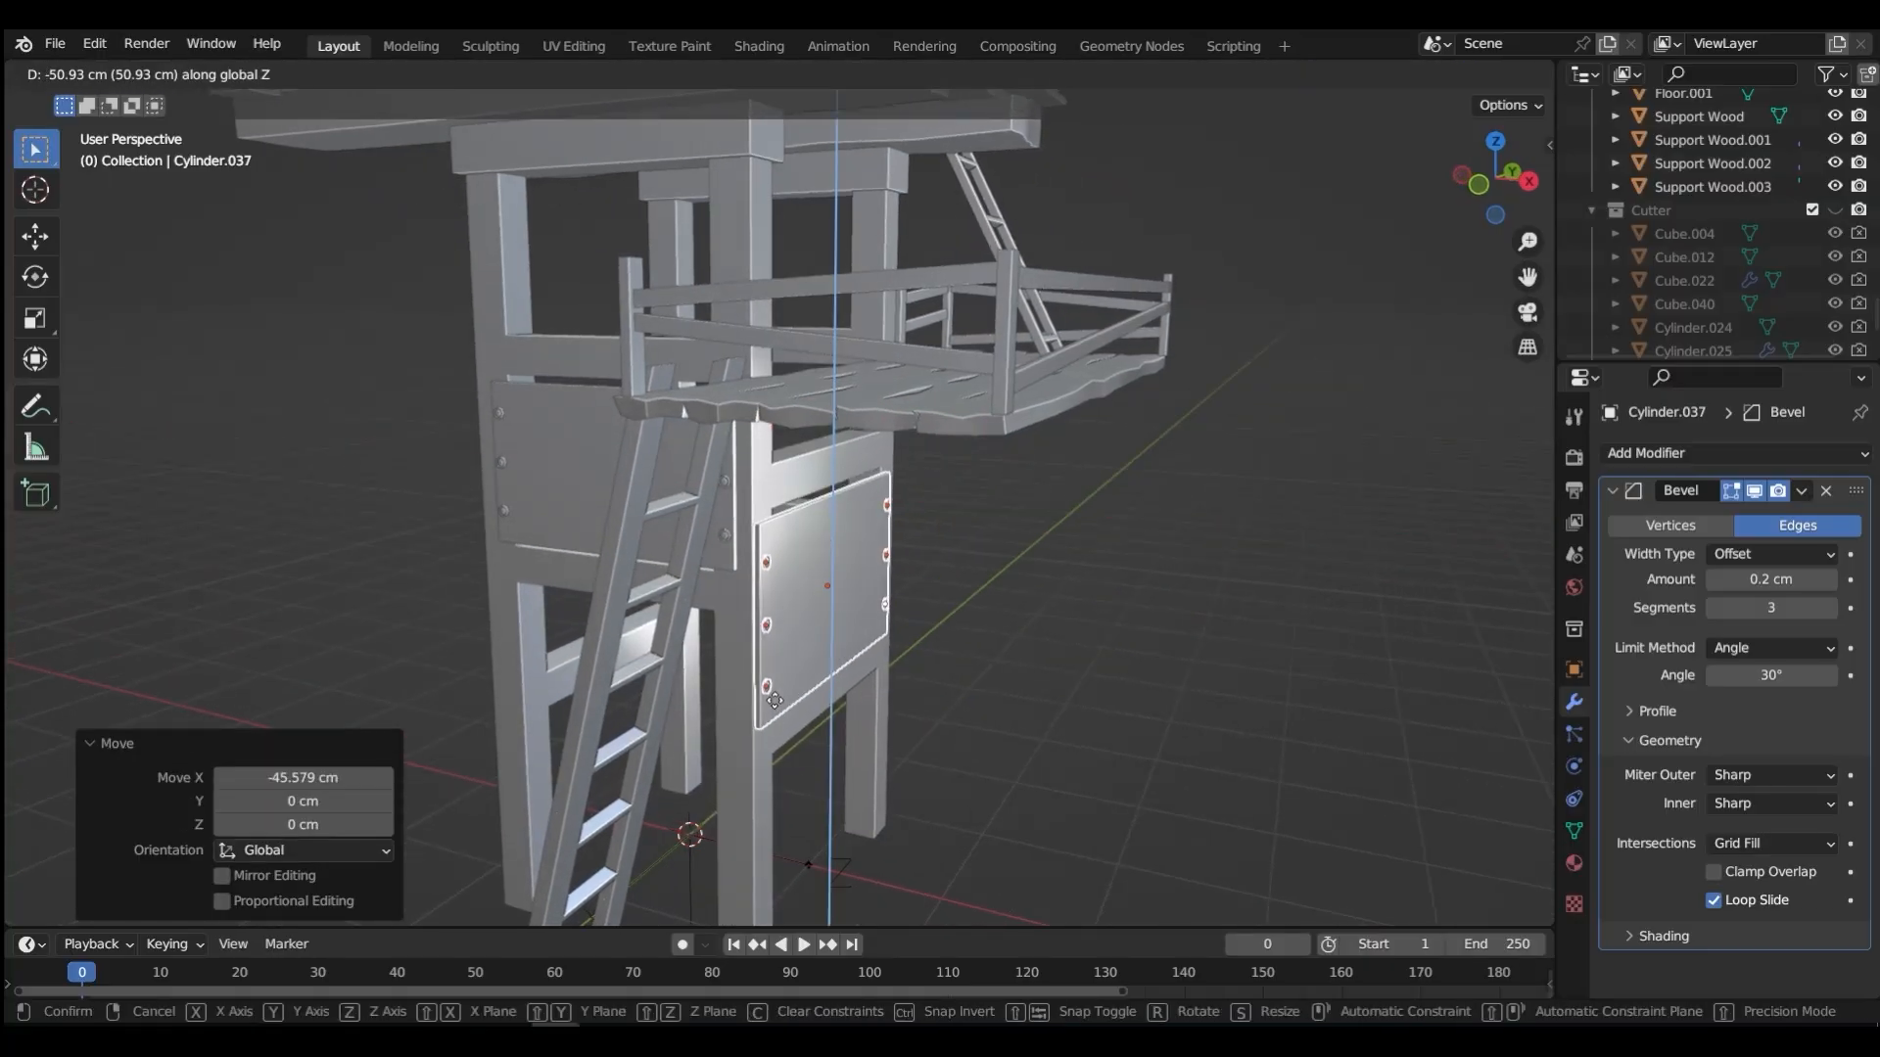
{"action": "left_click", "coordinate": [774, 699]}
{"action": "middle_click_drag", "start_coordinate": [774, 699], "coordinate": [703, 679]}
{"action": "key", "text": "KP_3"}
{"action": "key", "text": "g"}
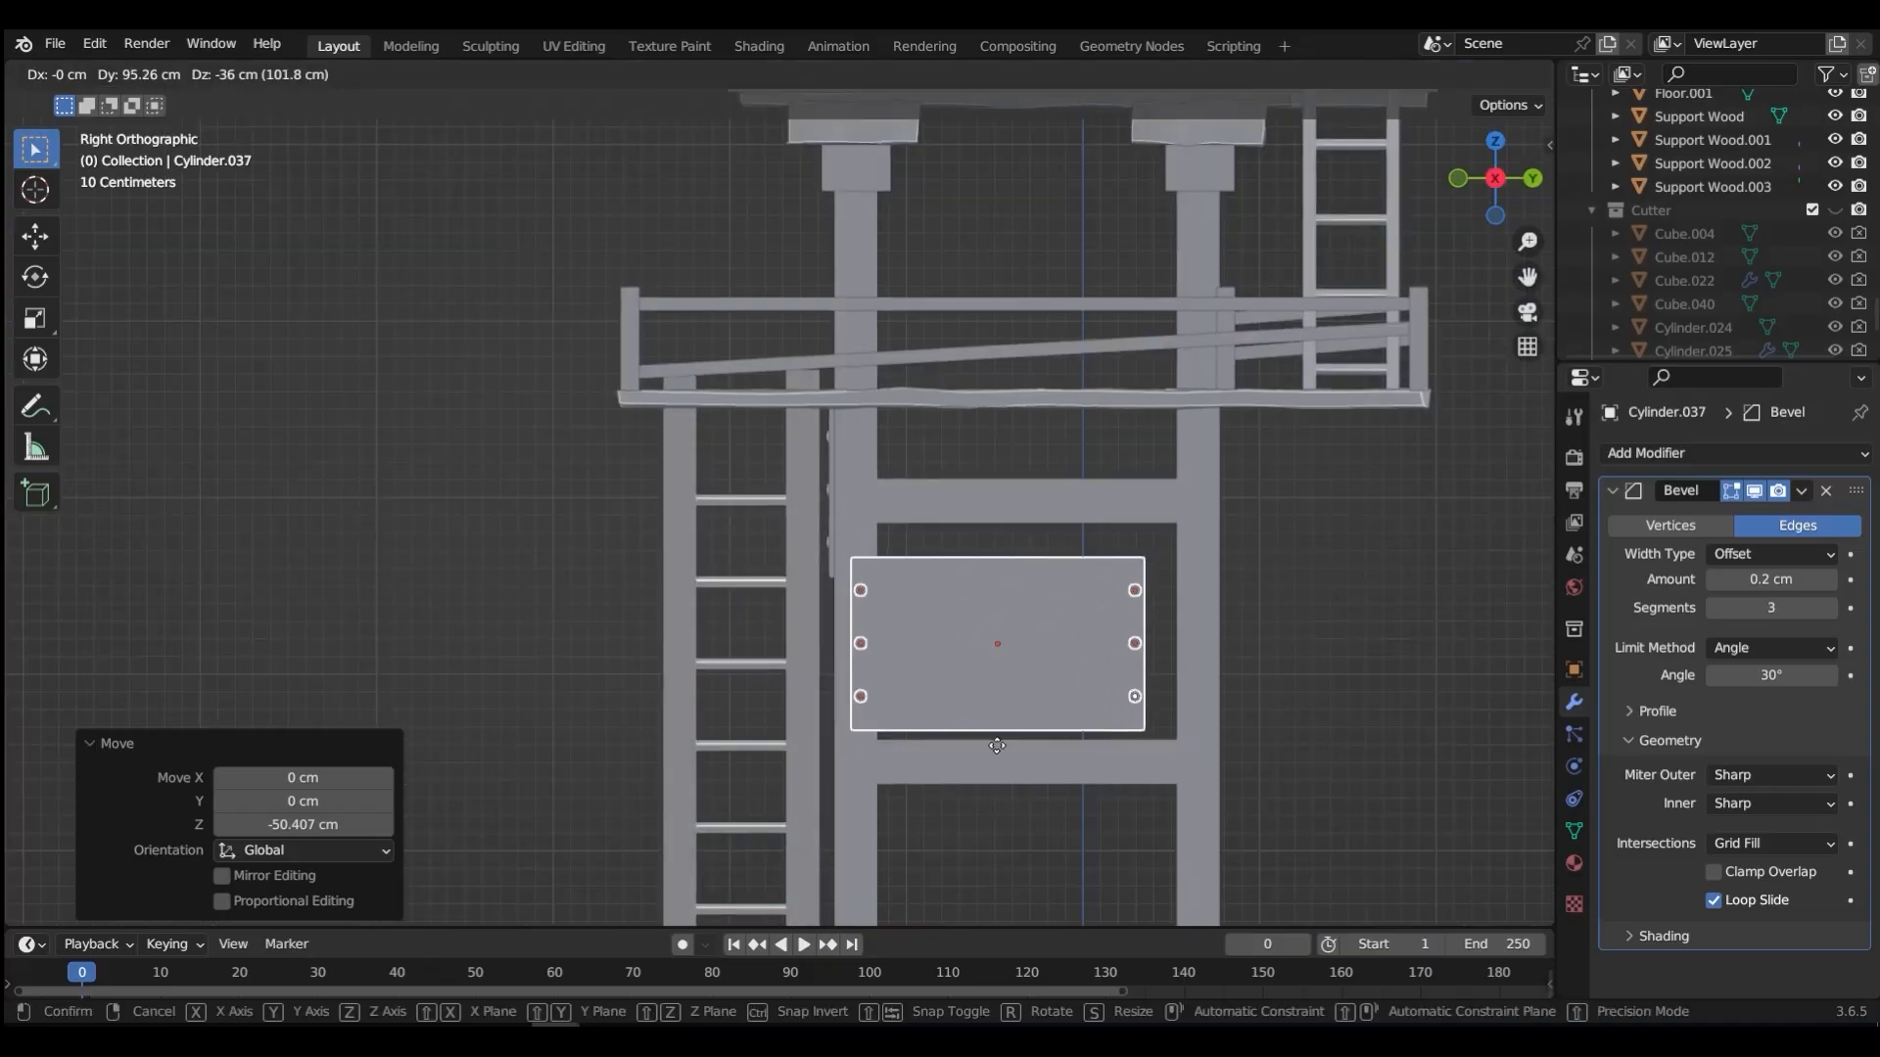
{"action": "left_click", "coordinate": [1023, 741]}
Step: Scale the side panel to 1.212 along Y so it overlaps both side legs
{"action": "left_click", "coordinate": [1019, 708]}
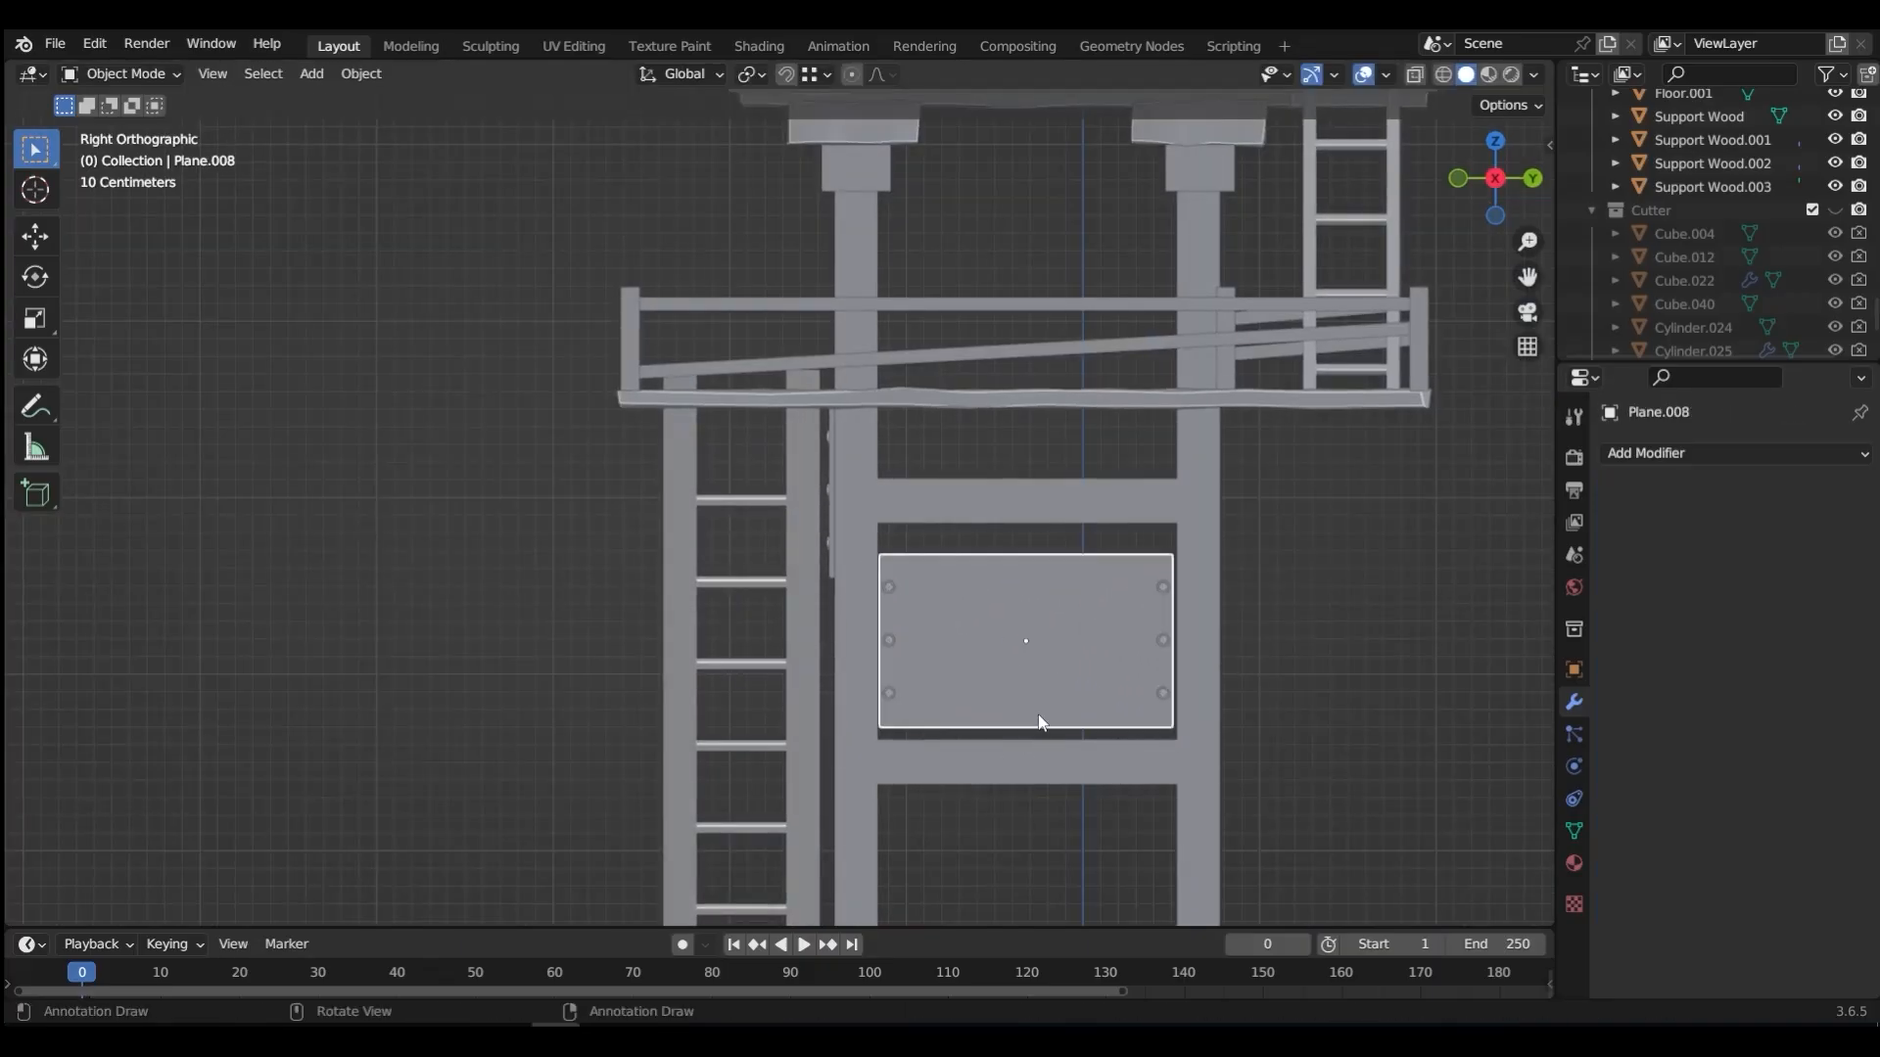
{"action": "key", "text": "s"}
{"action": "key", "text": "y"}
{"action": "left_click", "coordinate": [1081, 722]}
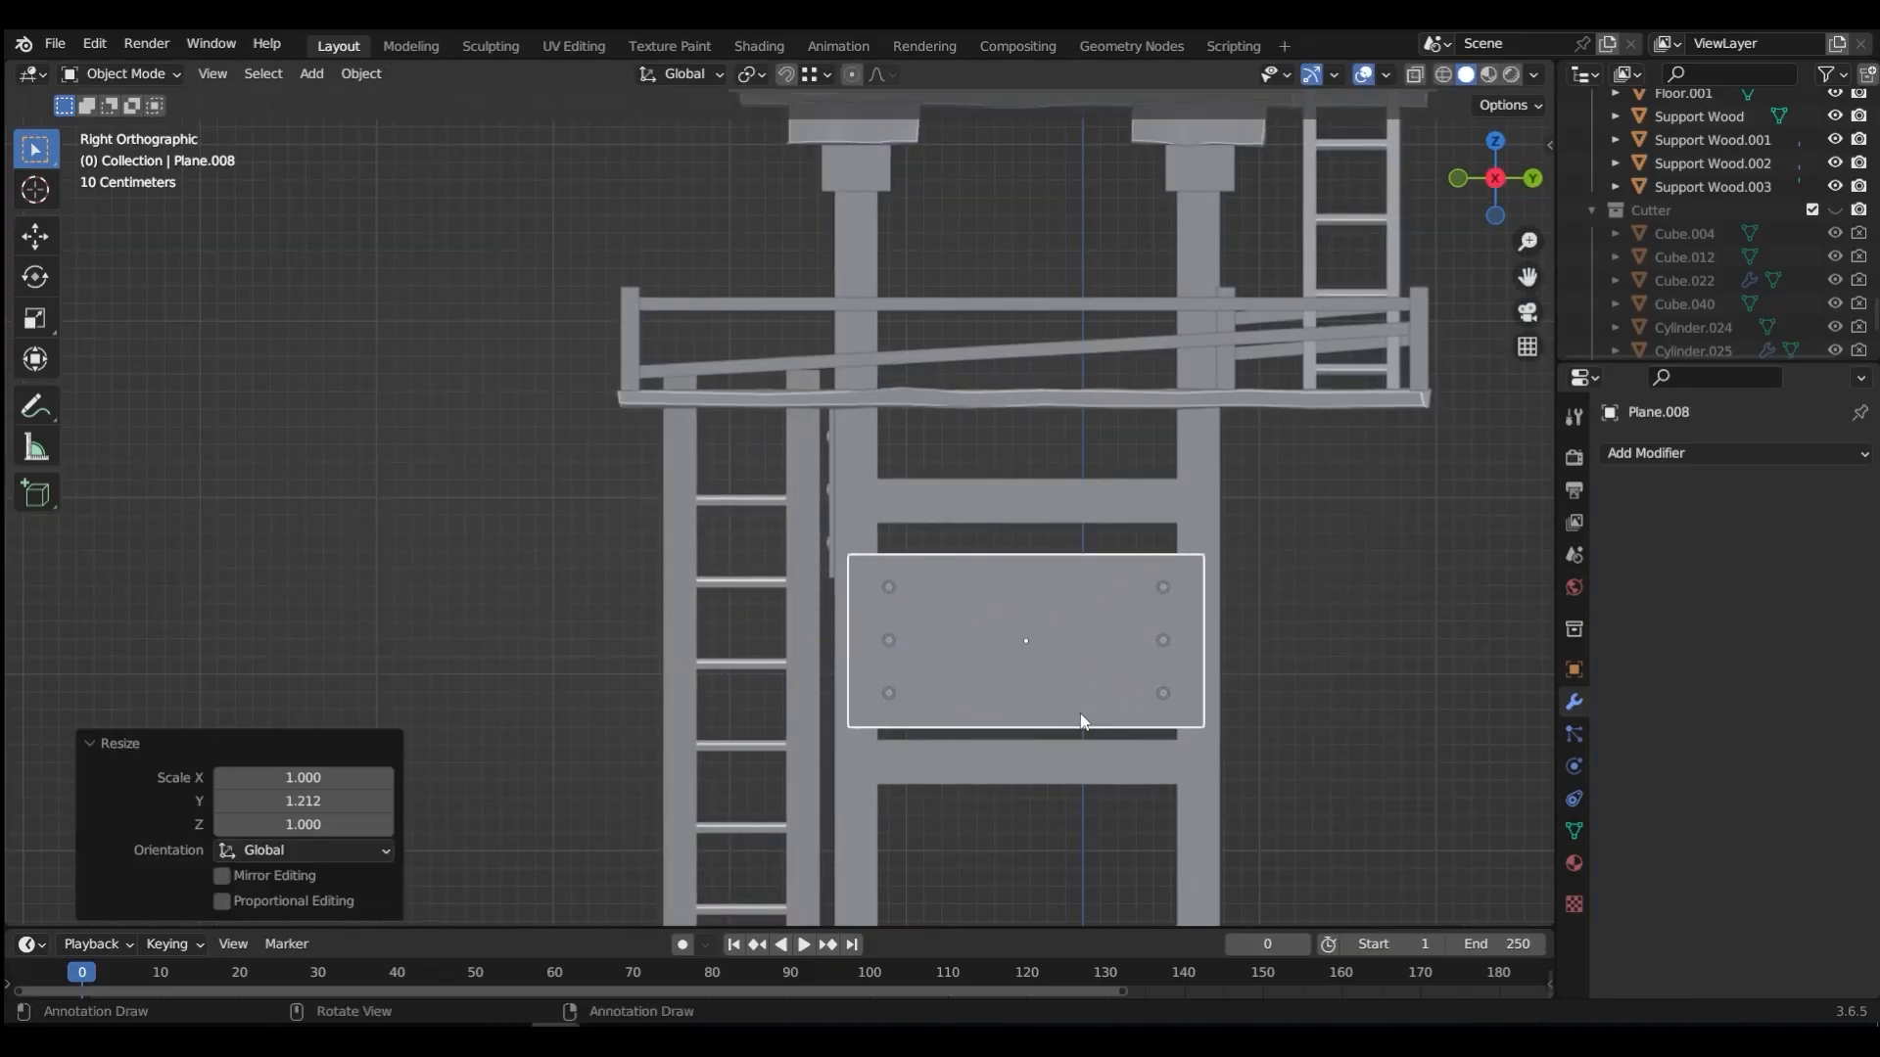
Step: Move the three bolts nearest the front ladder along Y to the side panel's widened front edge
{"action": "left_click", "coordinate": [892, 588]}
{"action": "left_click", "coordinate": [889, 641], "text": "shift"}
{"action": "left_click", "coordinate": [888, 693], "text": "shift"}
{"action": "key", "text": "g"}
{"action": "key", "text": "y"}
{"action": "left_click", "coordinate": [860, 693]}
Step: Move the three bolts farthest from the front ladder about 16.6 cm along Y to the side panel's rear edge
{"action": "left_click", "coordinate": [1162, 588]}
{"action": "left_click", "coordinate": [1163, 641], "text": "shift"}
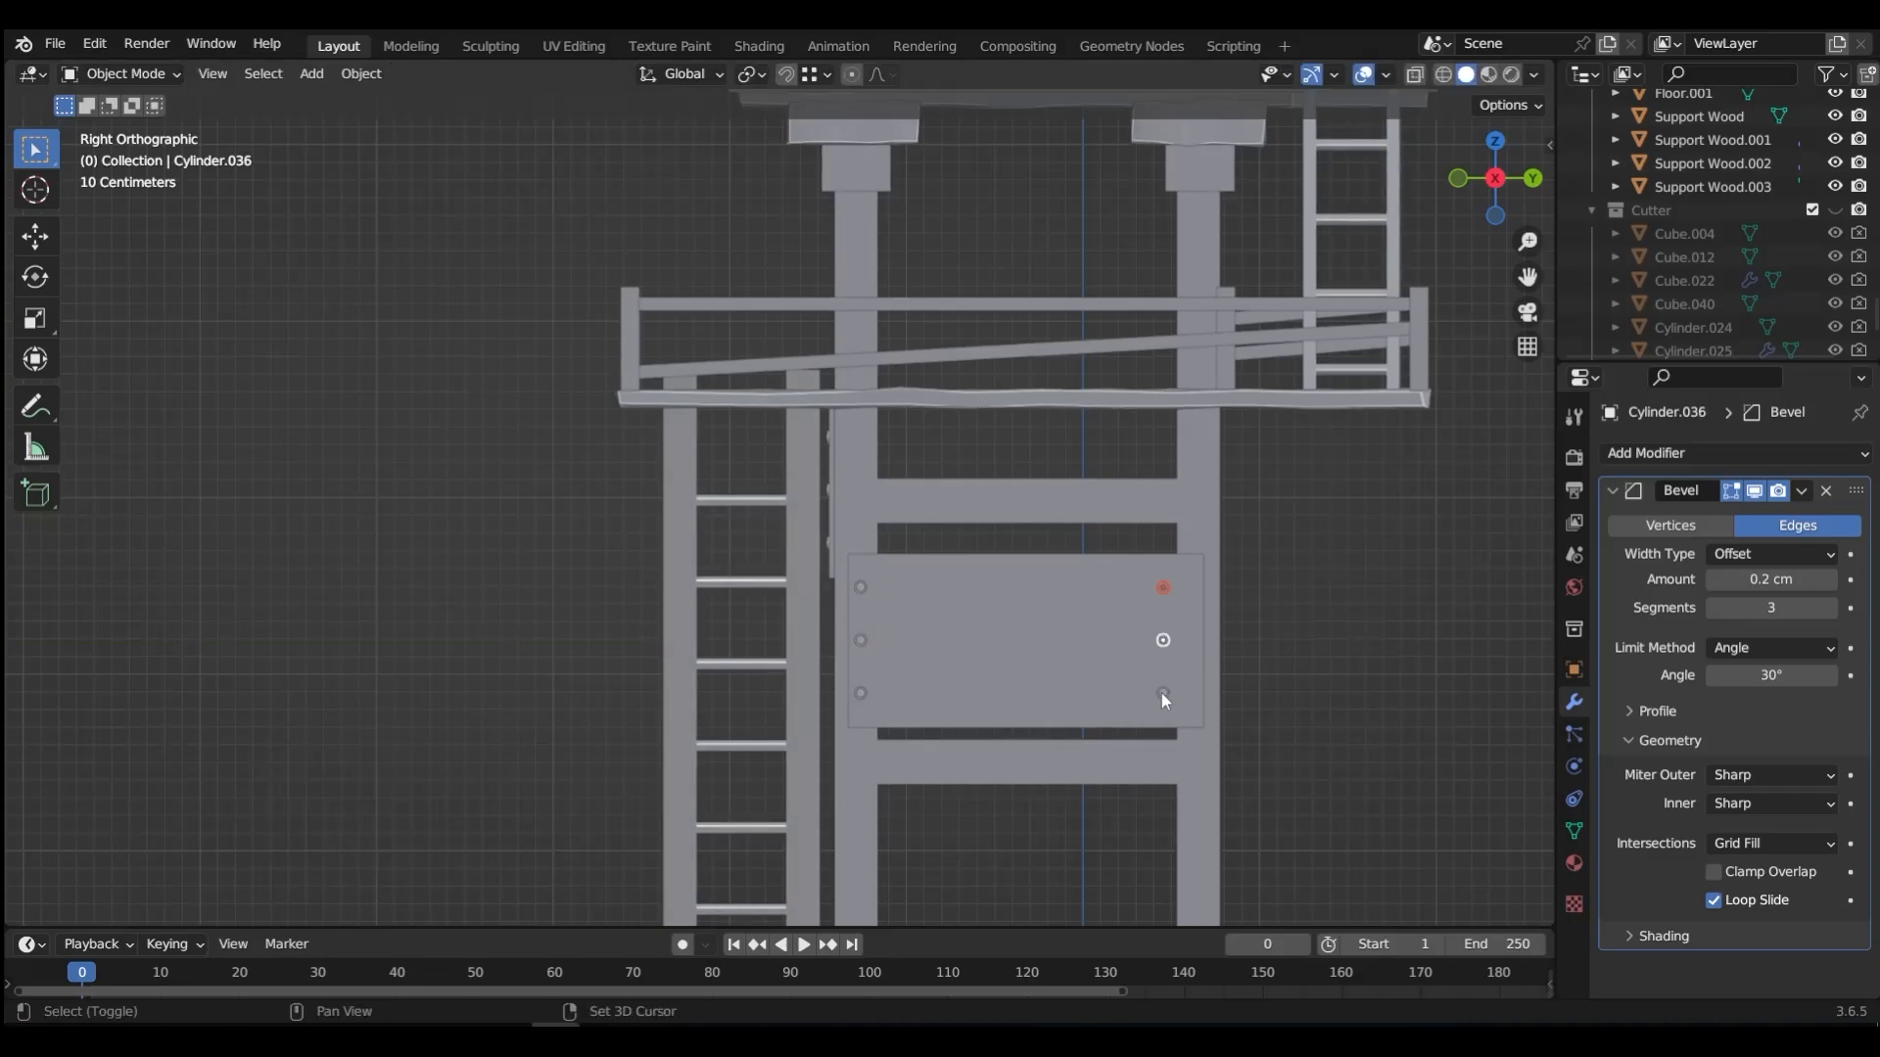
{"action": "left_click", "coordinate": [1163, 695], "text": "shift"}
{"action": "key", "text": "g"}
{"action": "key", "text": "y"}
{"action": "left_click", "coordinate": [1189, 696]}
{"action": "middle_click_drag", "start_coordinate": [923, 675], "coordinate": [996, 701]}
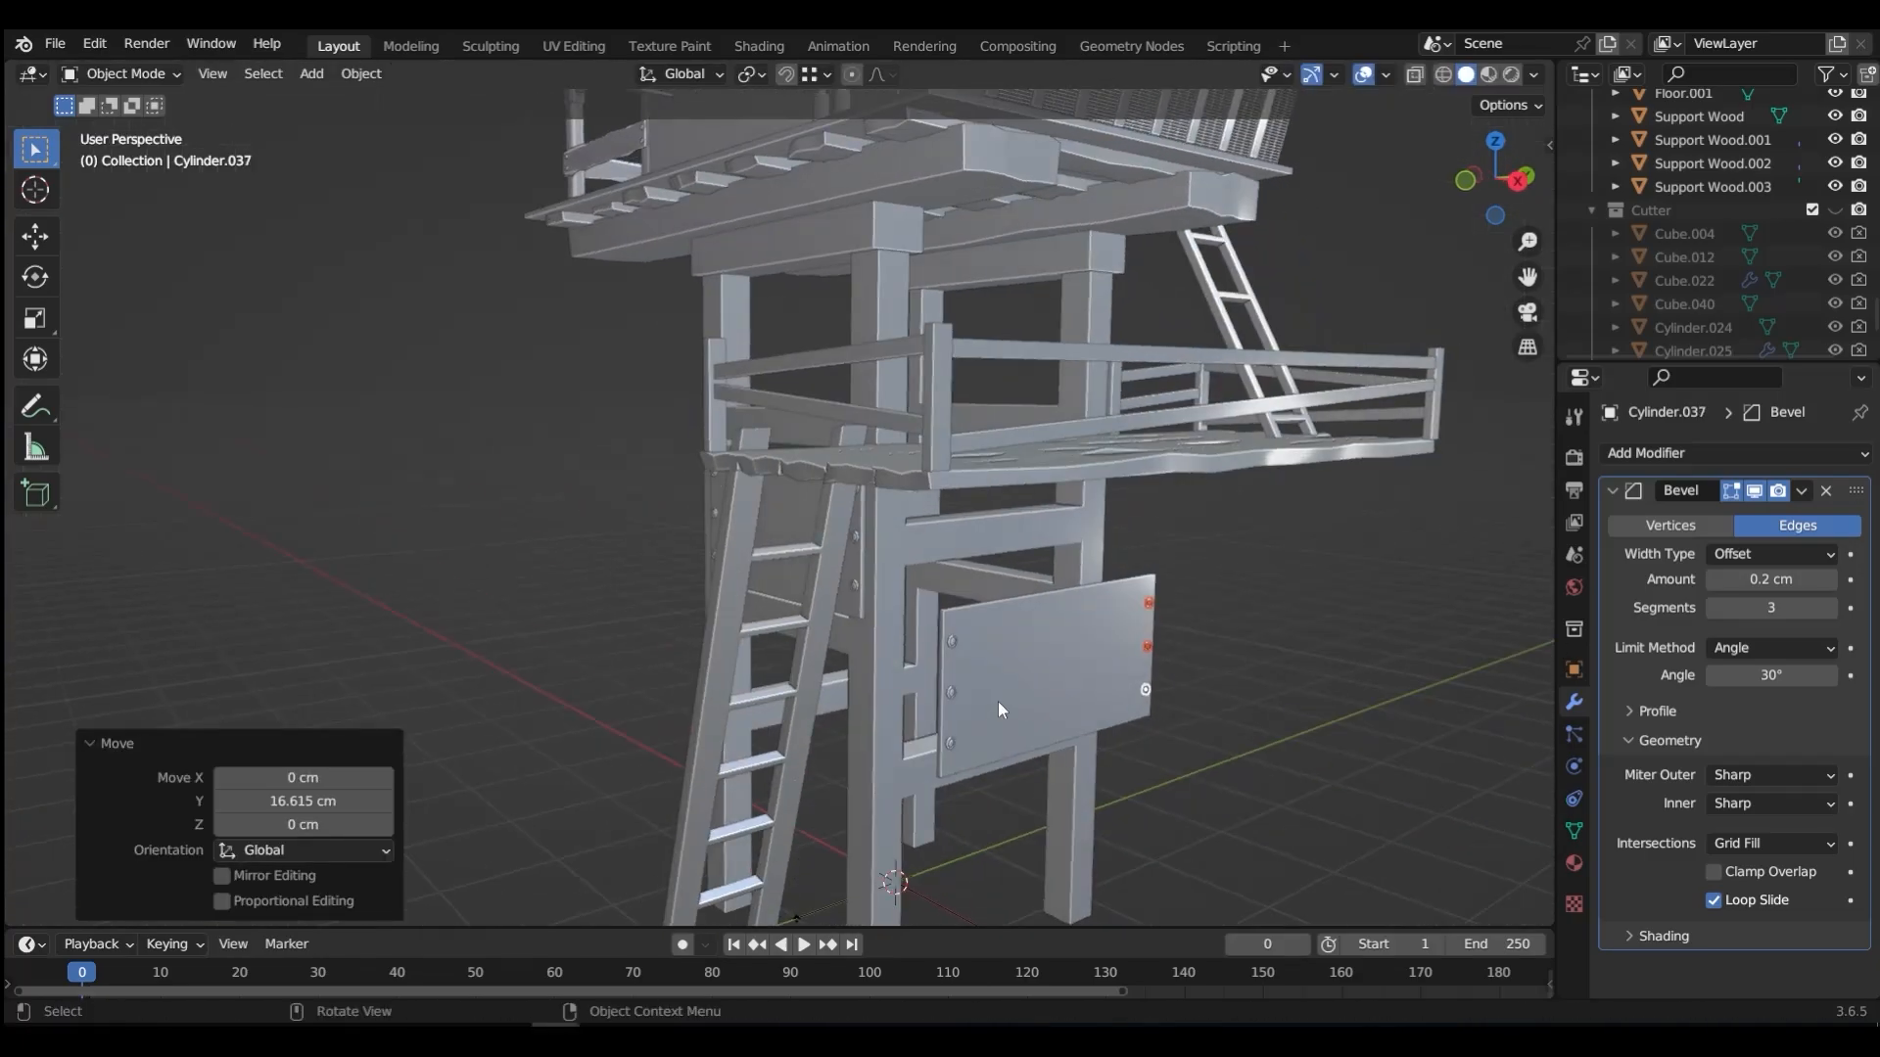
Step: Move the side panel with all its bolts about -48 cm along X against the tower's side legs
{"action": "left_click", "coordinate": [1043, 717]}
{"action": "key", "text": "g"}
{"action": "key", "text": "x"}
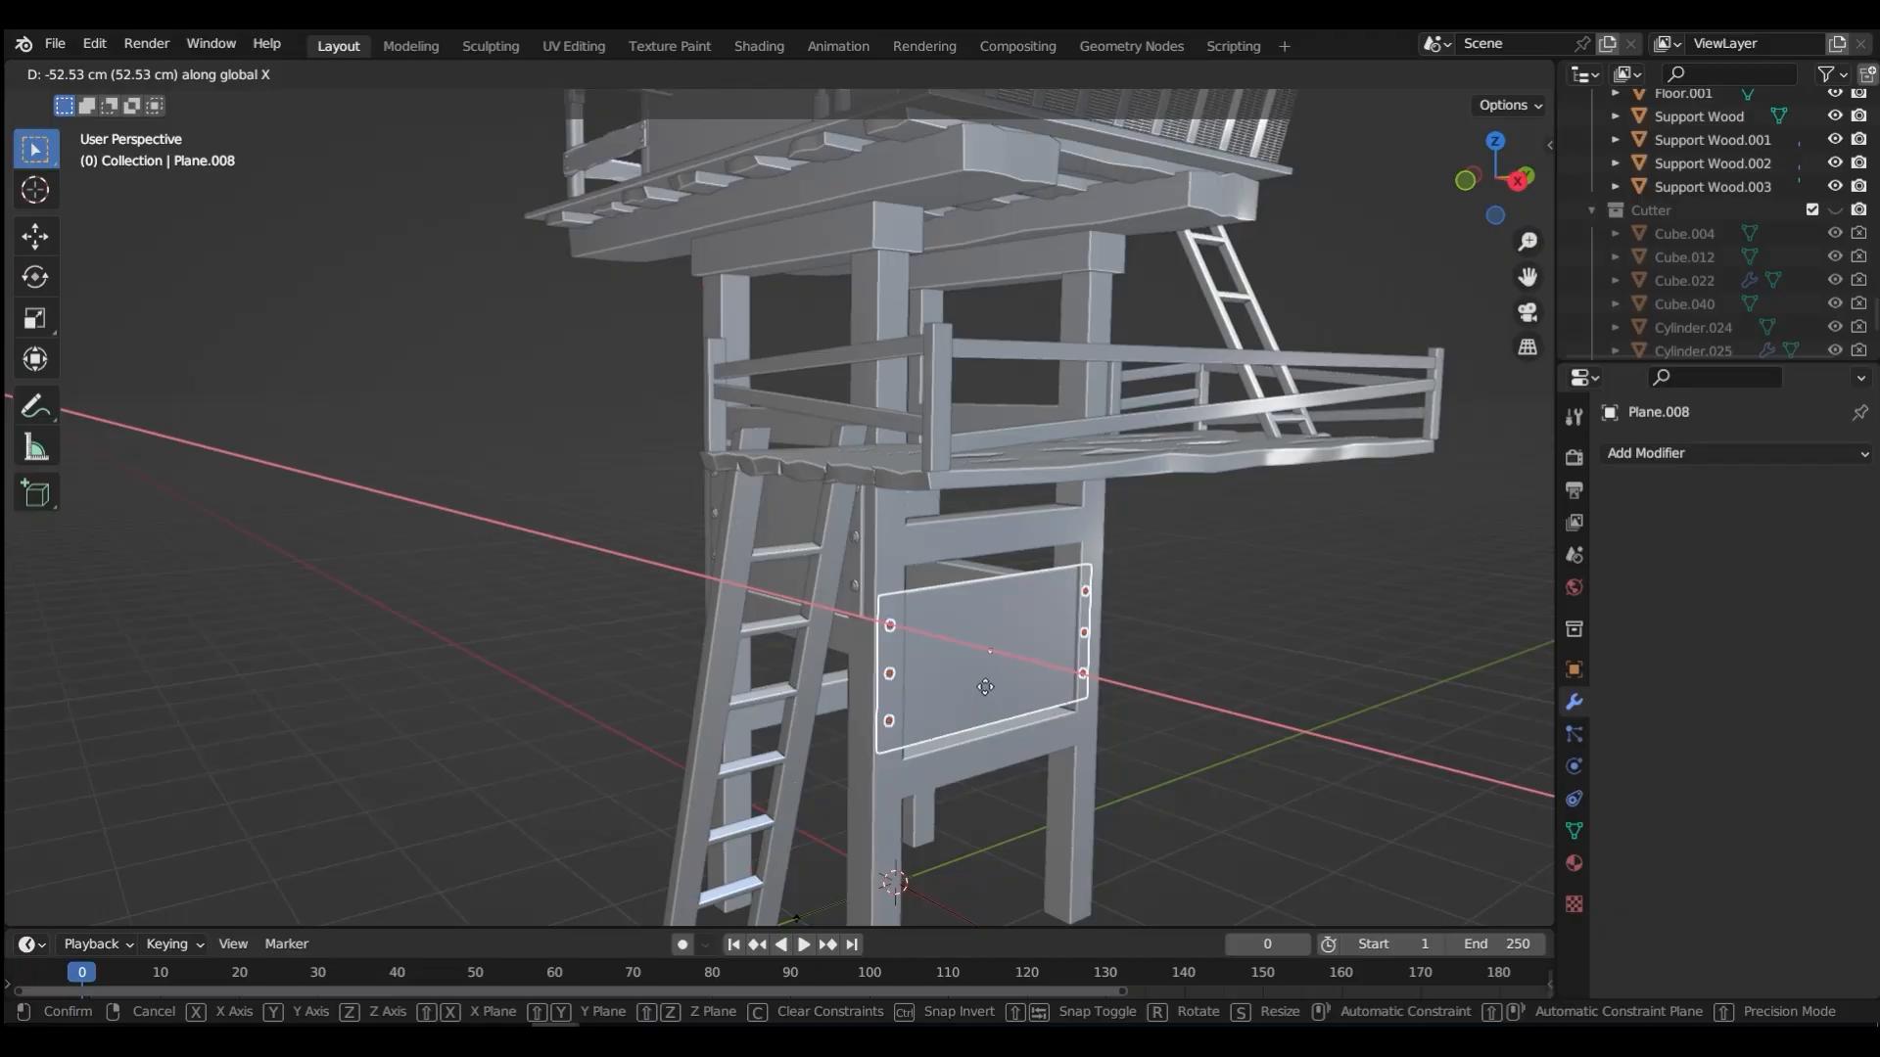
{"action": "left_click", "coordinate": [989, 687]}
{"action": "middle_click_drag", "start_coordinate": [989, 687], "coordinate": [1067, 687]}
{"action": "scroll", "coordinate": [1068, 687], "scroll_direction": "down", "scroll_amount": 3}
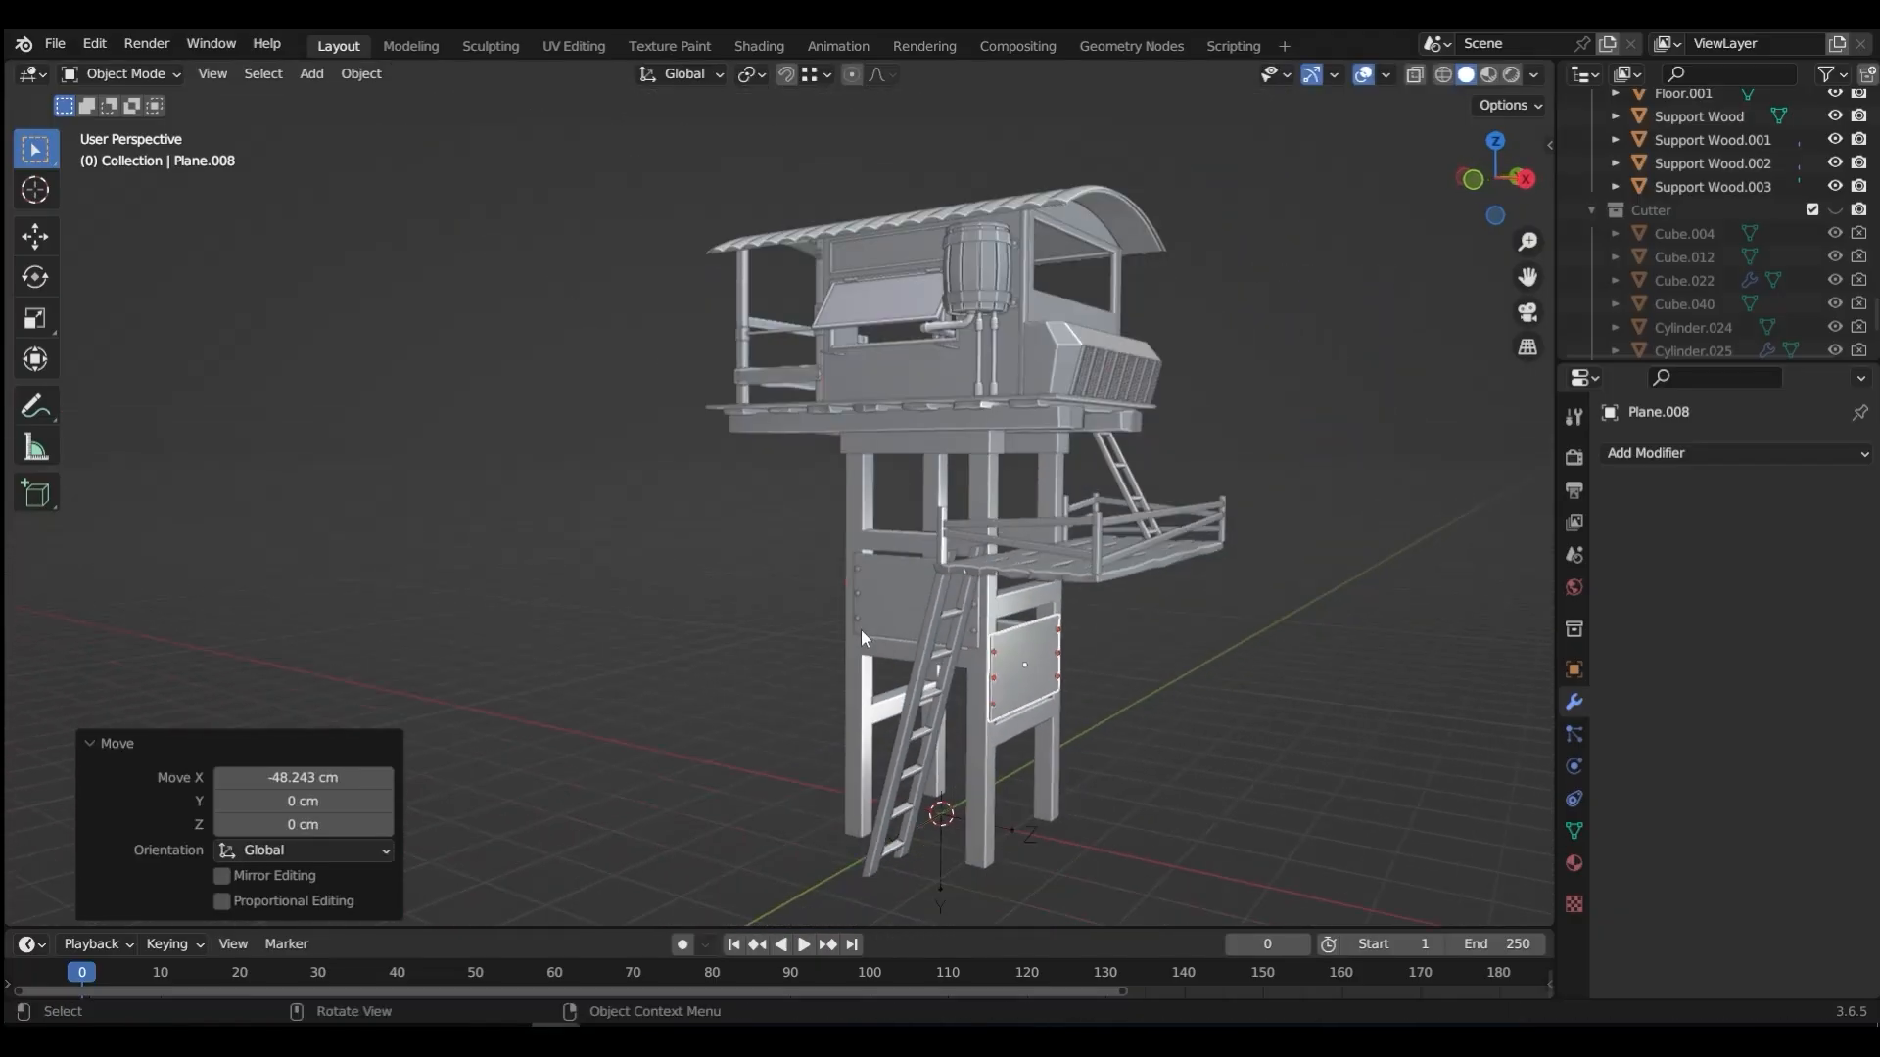
Step: Duplicate the side panel and its bolts along X to the tower's opposite side and rotate the copy 180° around Z
{"action": "middle_click_drag", "start_coordinate": [861, 631], "coordinate": [738, 621]}
{"action": "key", "text": "shift+d"}
{"action": "key", "text": "x"}
{"action": "left_click", "coordinate": [642, 566]}
{"action": "middle_click_drag", "start_coordinate": [851, 626], "coordinate": [1230, 660]}
{"action": "type", "text": "rz180"}
{"action": "key", "text": "Return"}
Step: Move the rotated panel about 126 cm along X and 181 cm up along Z, seating it against the opposite legs
{"action": "key", "text": "g"}
{"action": "key", "text": "x"}
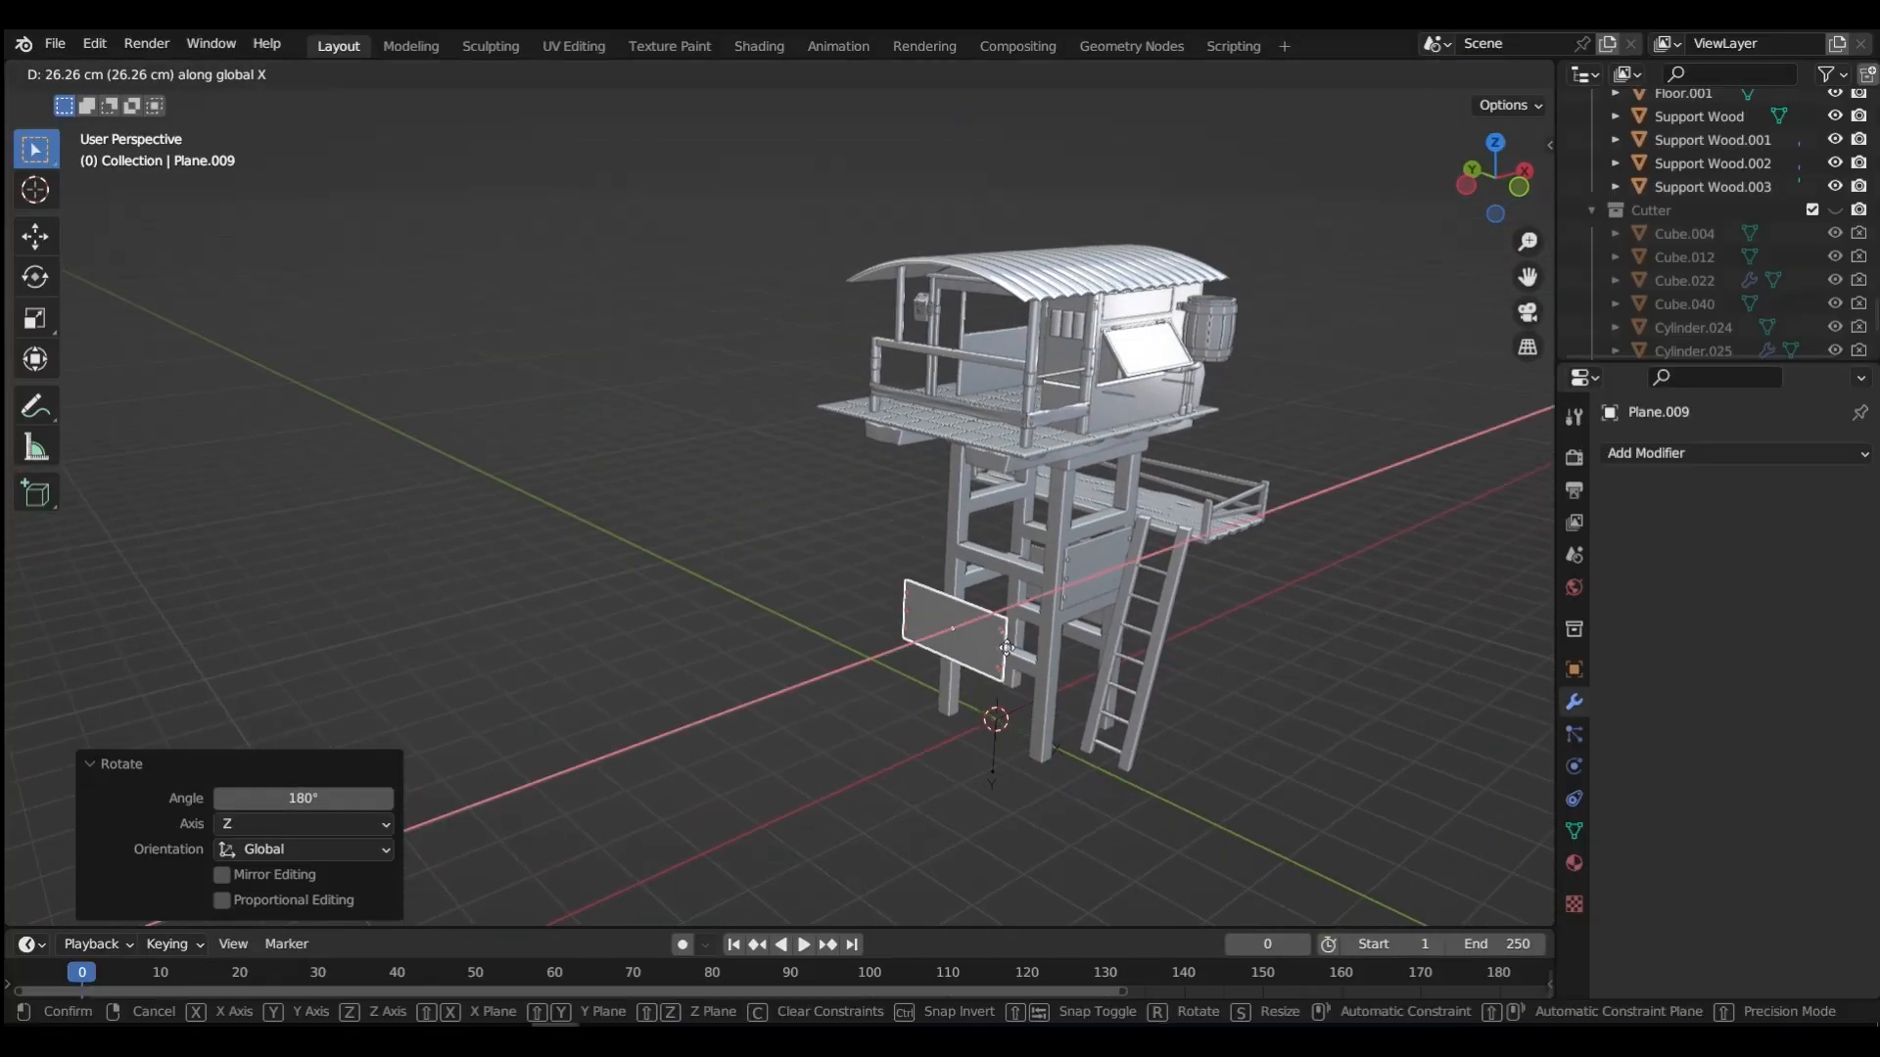
{"action": "left_click", "coordinate": [1046, 636]}
{"action": "key", "text": "g"}
{"action": "key", "text": "z"}
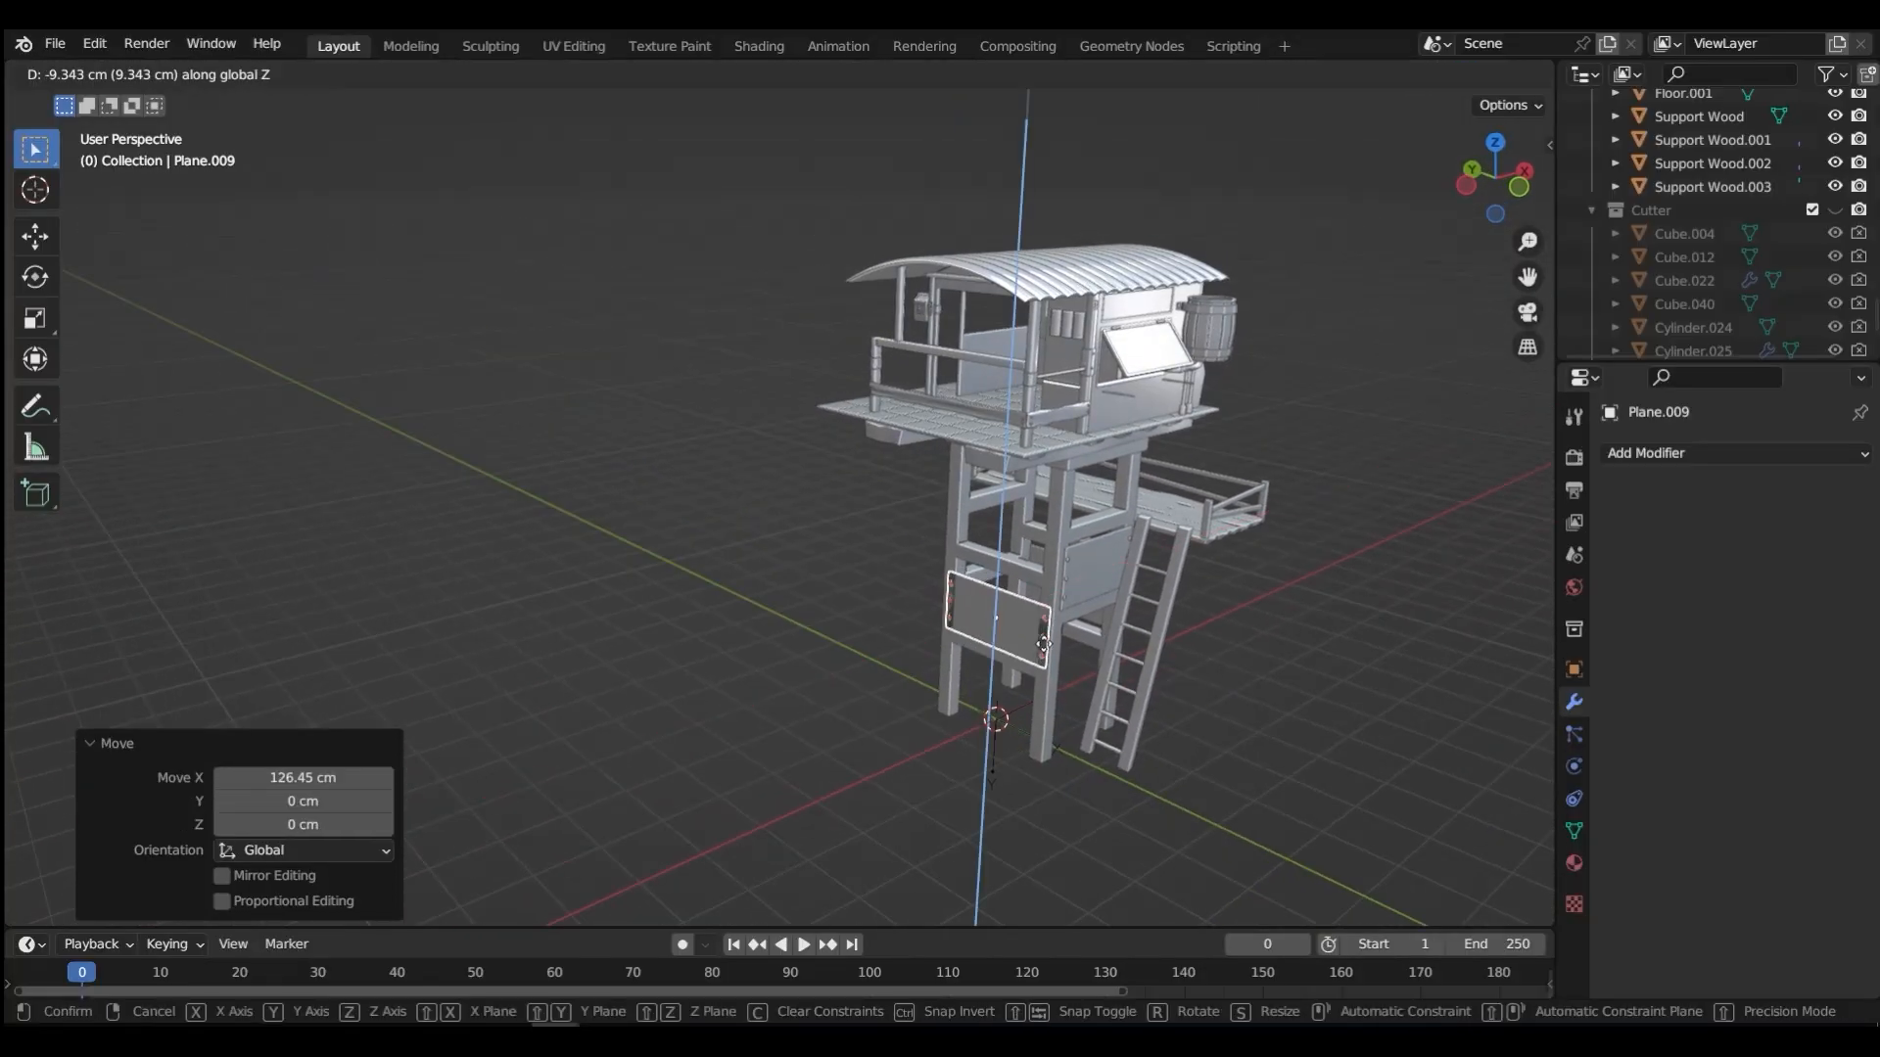
{"action": "left_click", "coordinate": [1045, 524]}
{"action": "scroll", "coordinate": [1044, 524], "scroll_direction": "up", "scroll_amount": 7}
{"action": "middle_click_drag", "start_coordinate": [1044, 523], "coordinate": [977, 538]}
{"action": "key", "text": "g"}
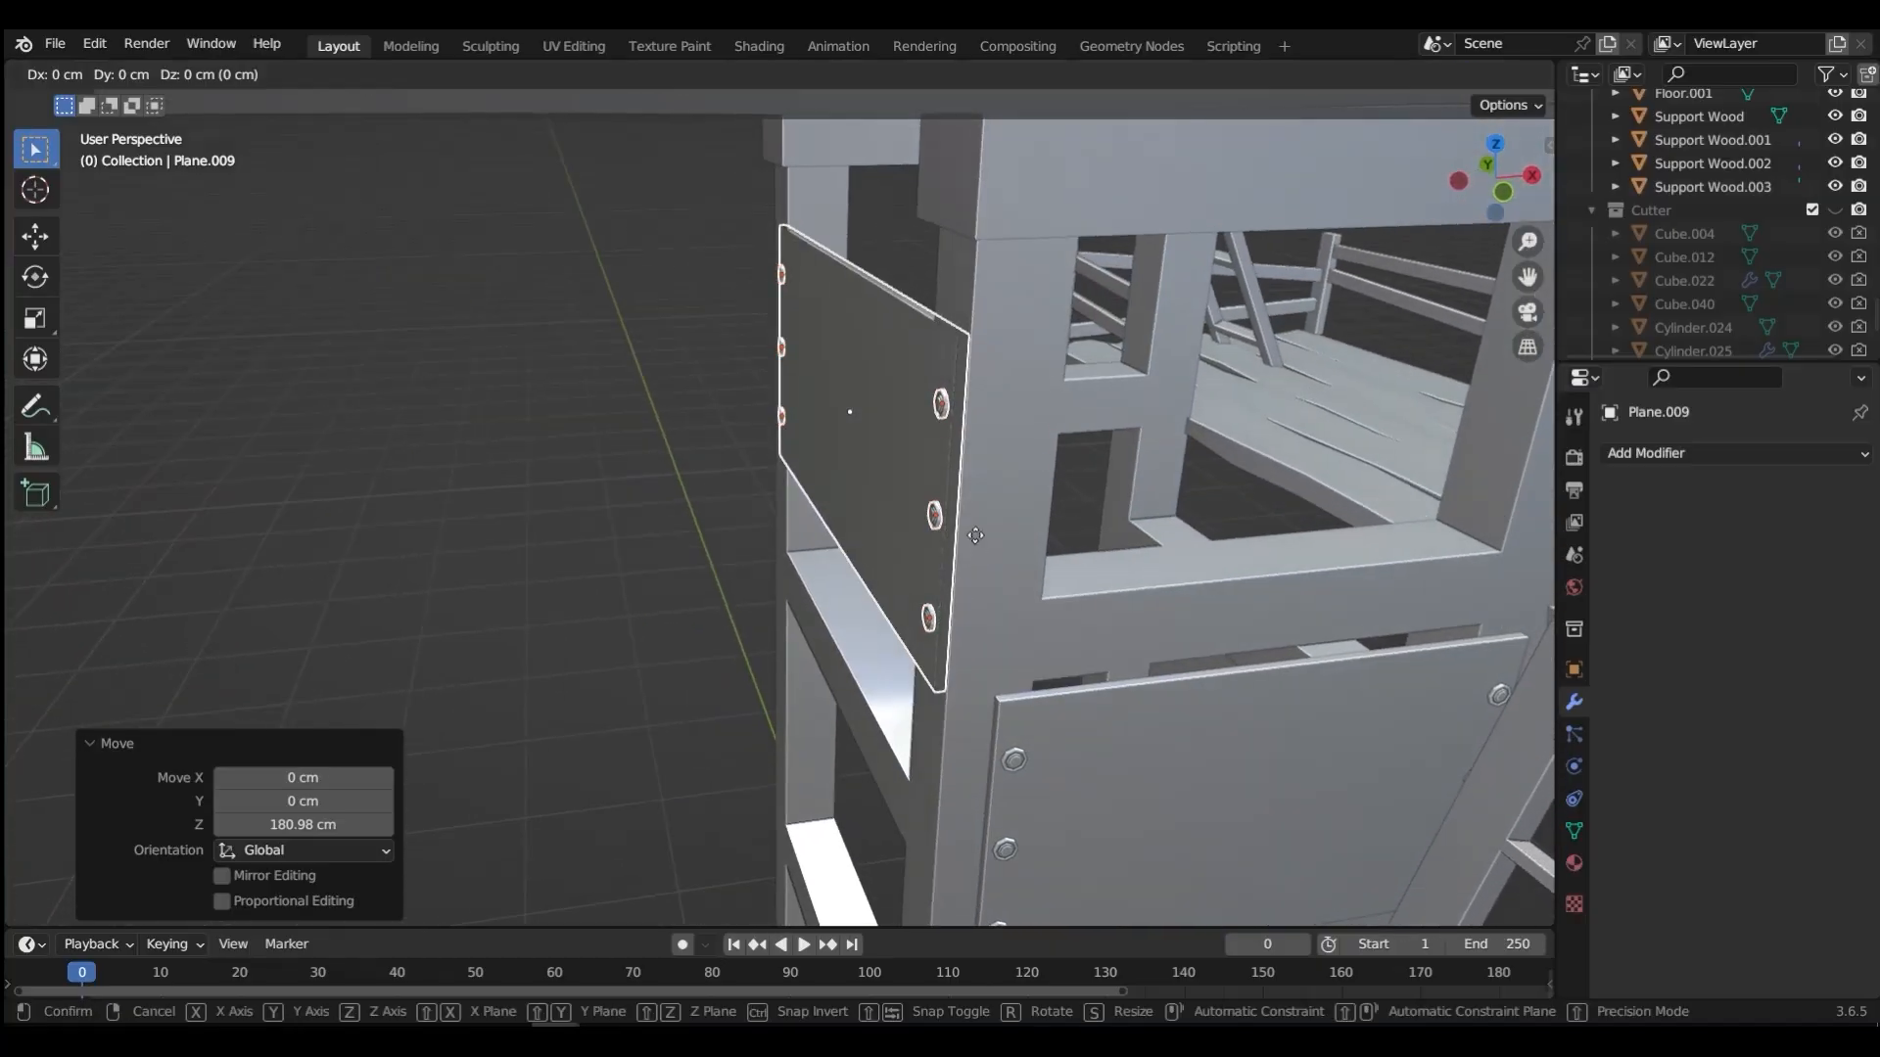
{"action": "key", "text": "x"}
{"action": "left_click", "coordinate": [969, 535]}
Step: Duplicate a lower platform railing post about 173 cm up along Z onto the upper deck's corner and shift it about -7.3 cm along X
{"action": "middle_click_drag", "start_coordinate": [969, 534], "coordinate": [1043, 540]}
{"action": "scroll", "coordinate": [1188, 495], "scroll_direction": "down", "scroll_amount": 6}
{"action": "middle_click_drag", "start_coordinate": [1043, 541], "coordinate": [812, 584], "text": "shift"}
{"action": "left_click", "coordinate": [814, 595]}
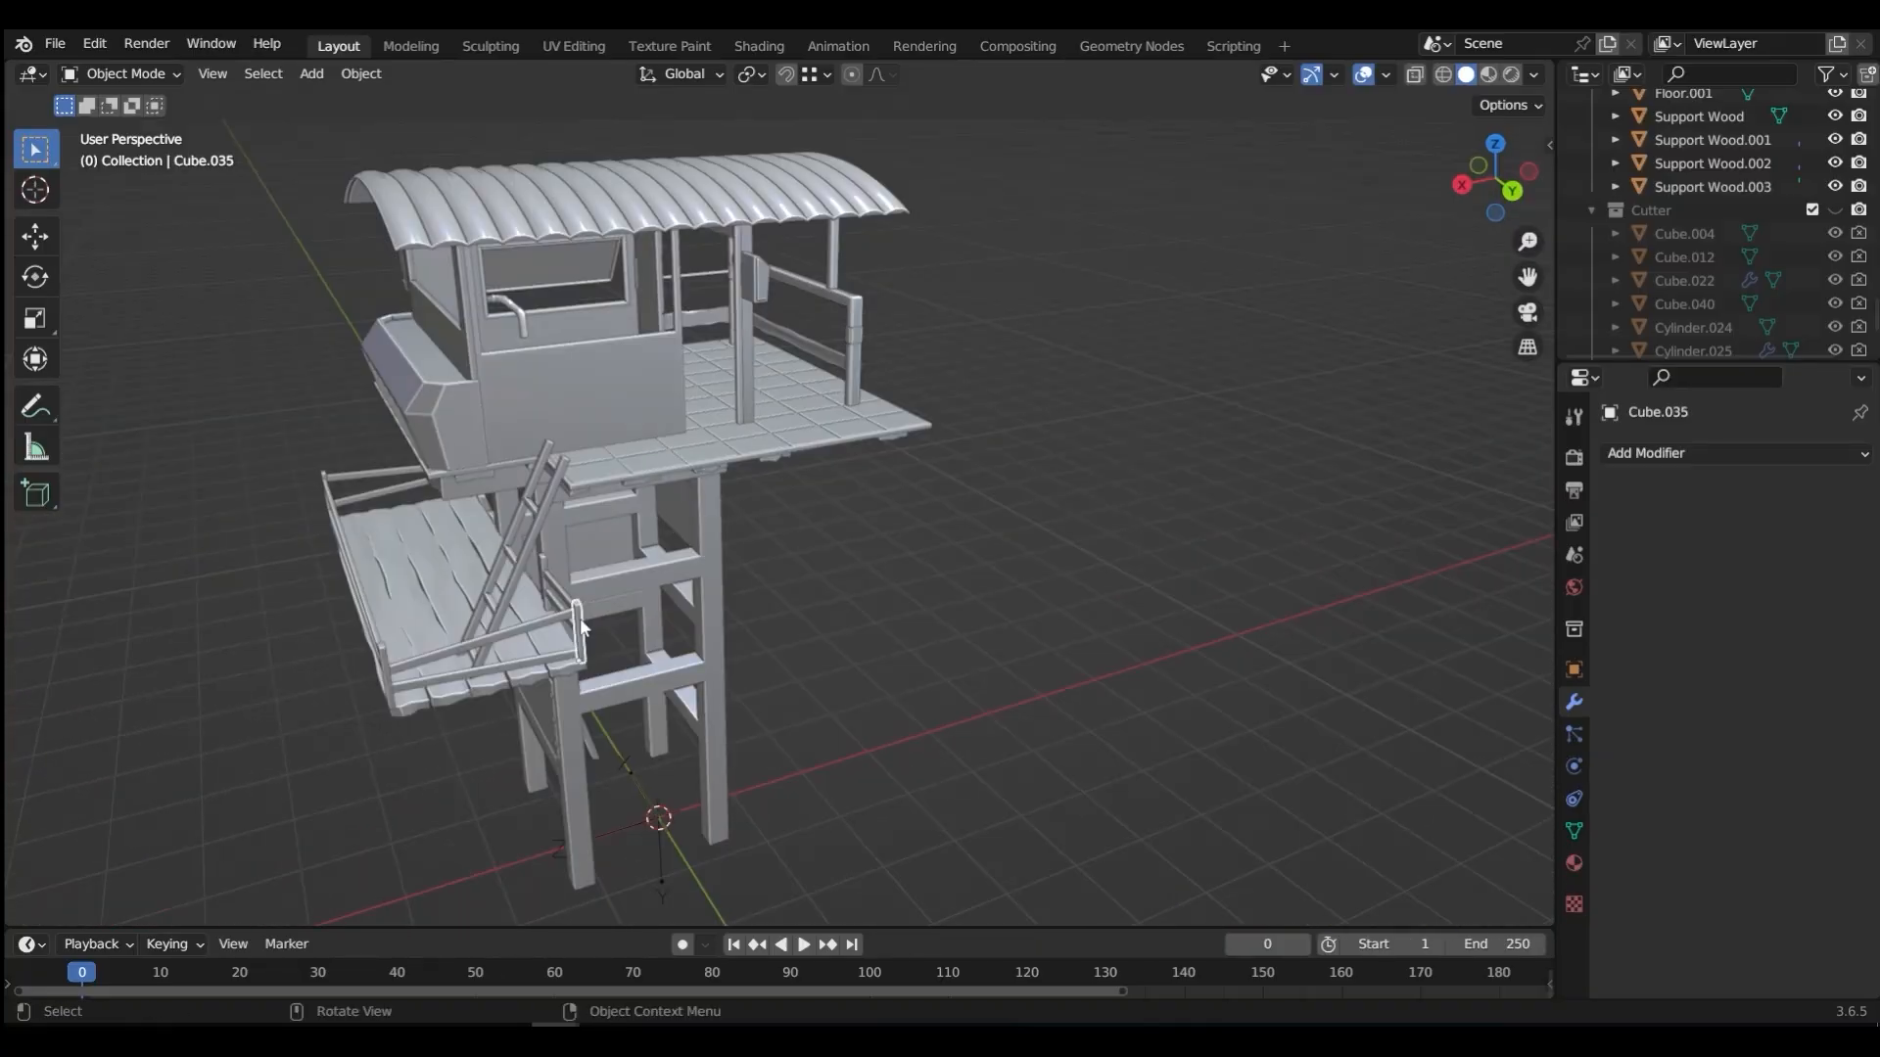
{"action": "key", "text": "shift+d"}
{"action": "left_click", "coordinate": [591, 474]}
{"action": "scroll", "coordinate": [591, 473], "scroll_direction": "up", "scroll_amount": 5}
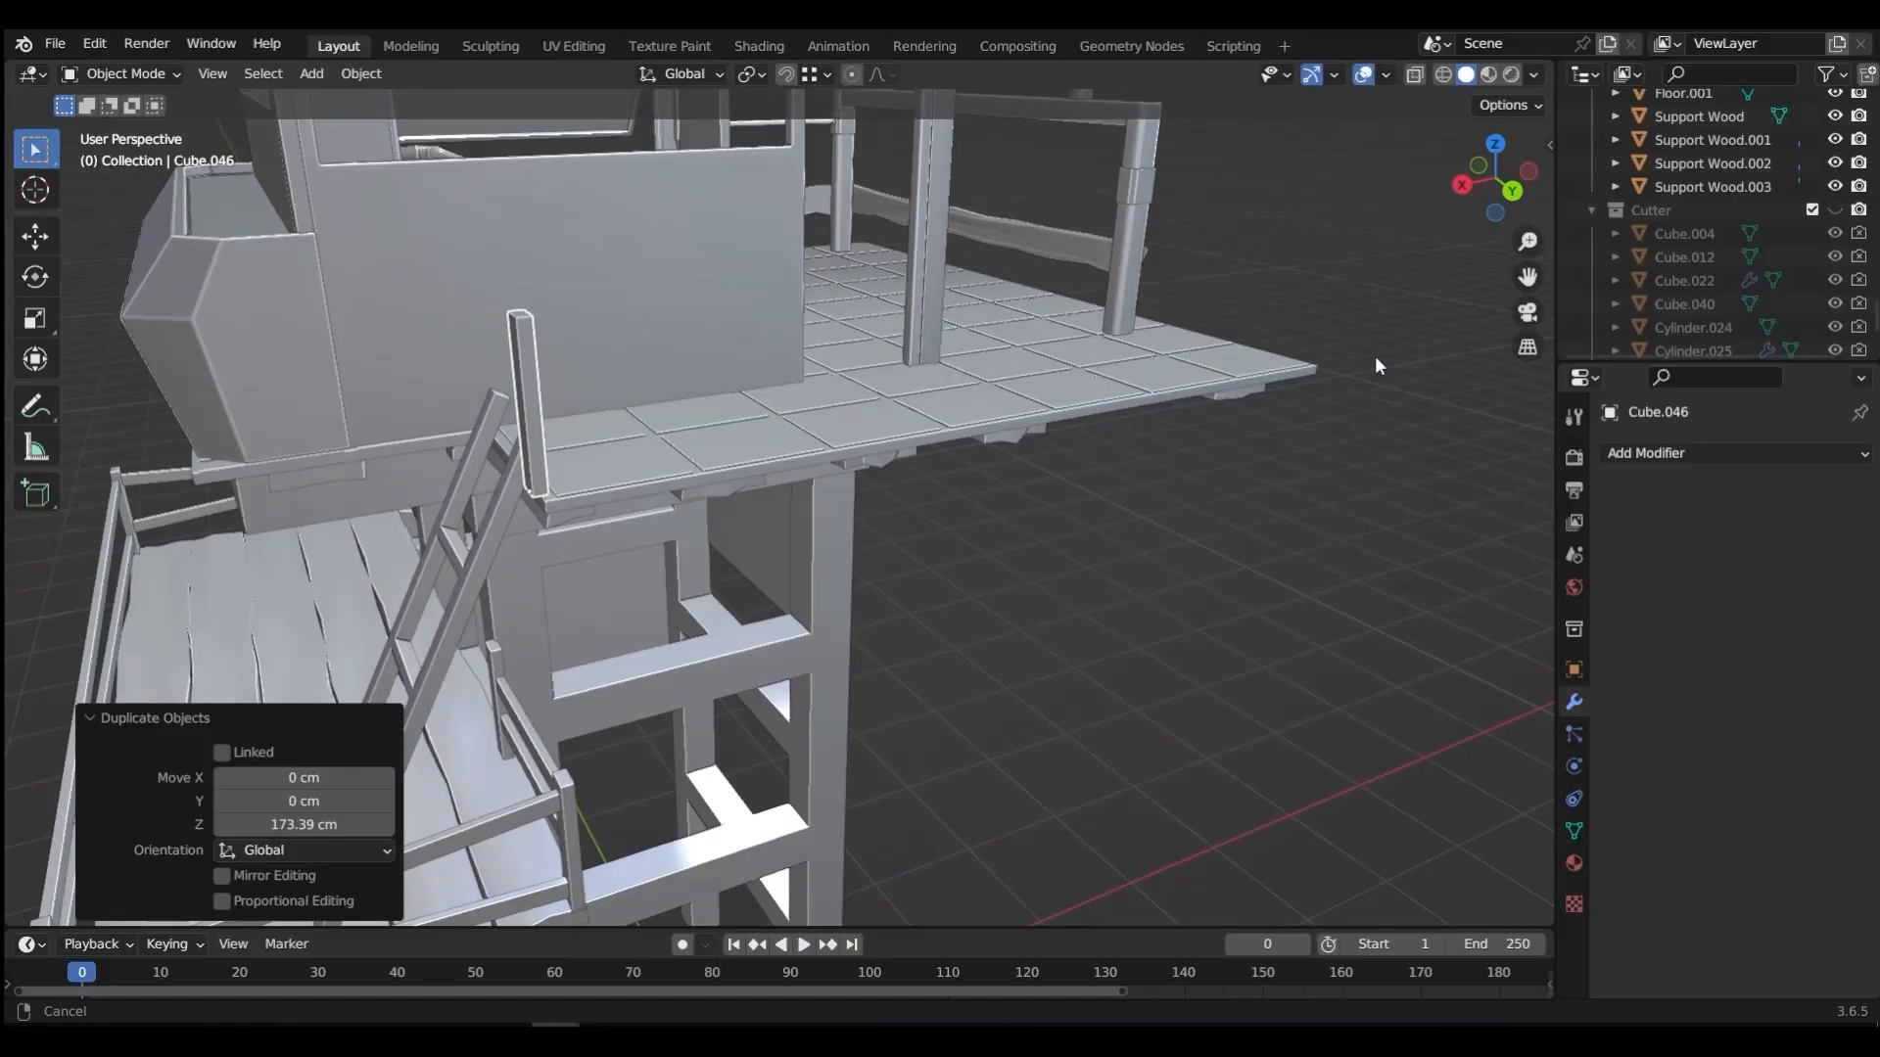
{"action": "key", "text": "g"}
{"action": "left_click", "coordinate": [577, 452]}
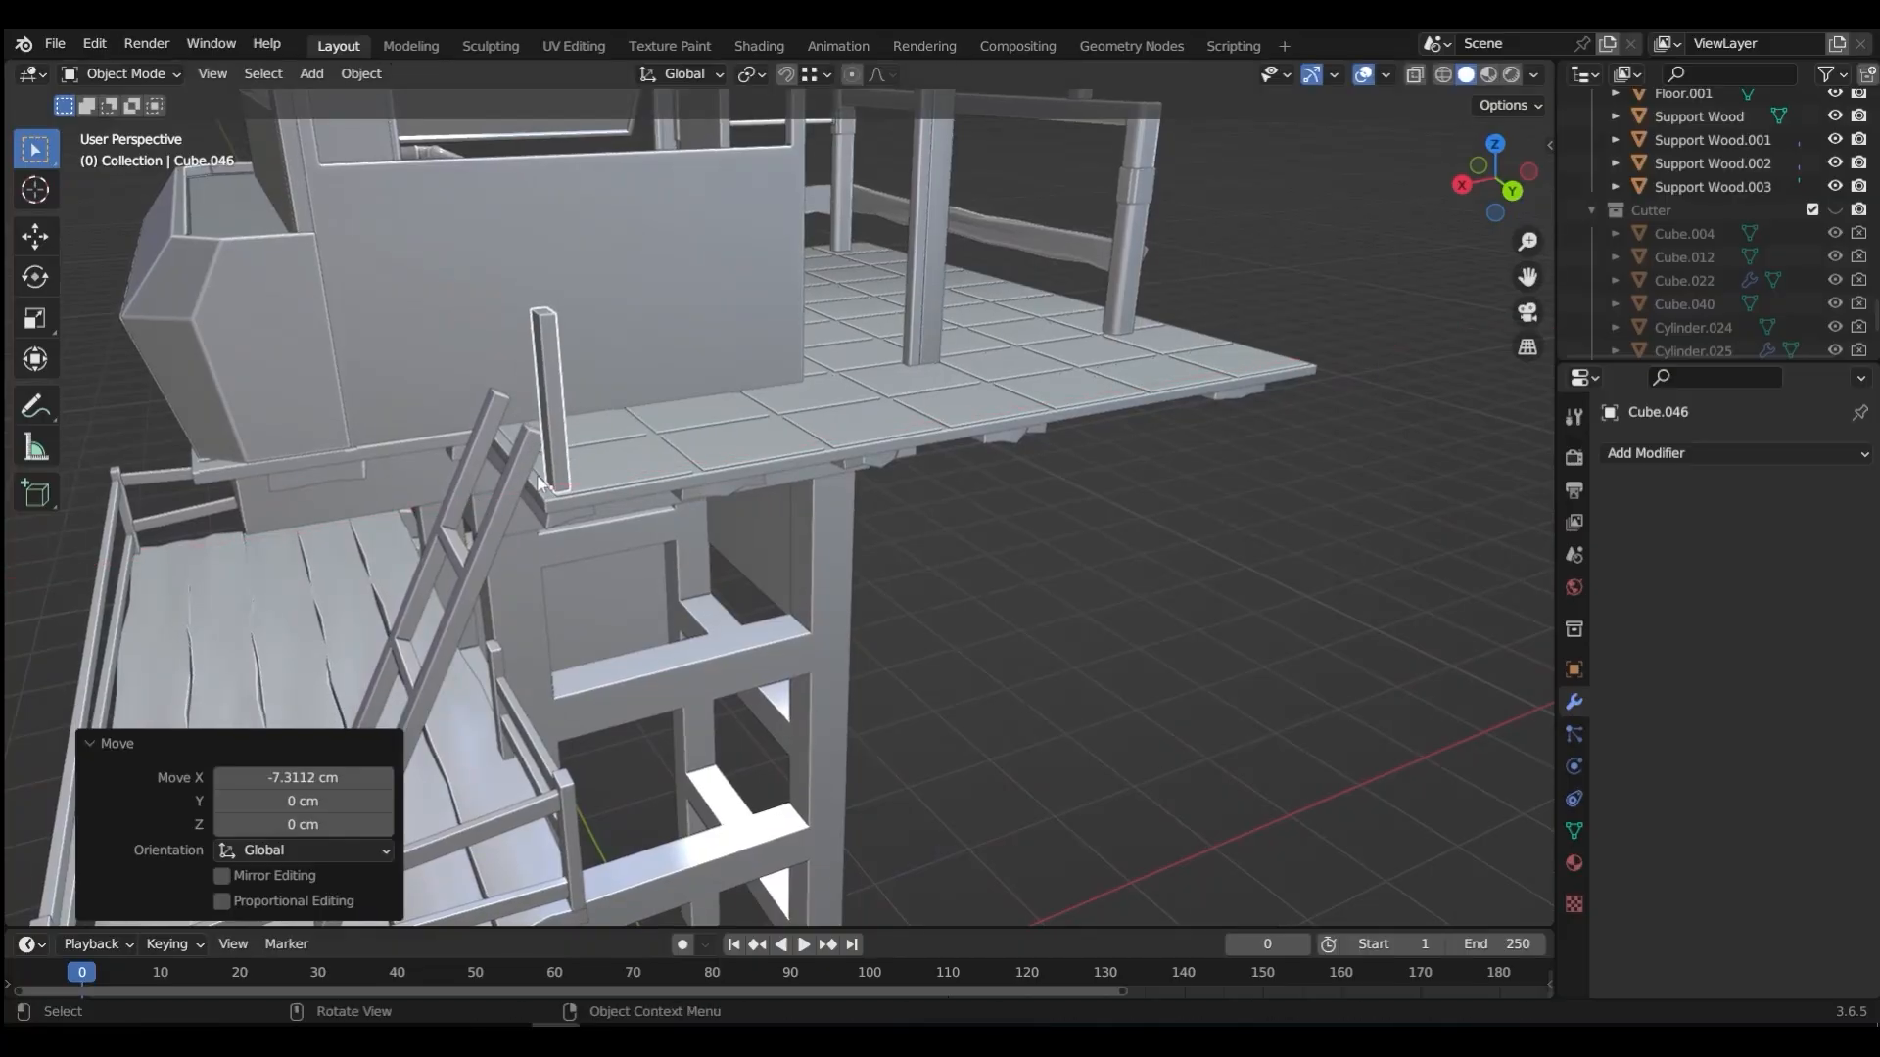
Step: Rotate the copied post 90° around Z and align it with the upper deck's edge by small moves along X and Y
{"action": "type", "text": "rz90"}
{"action": "key", "text": "Return"}
{"action": "key", "text": "g"}
{"action": "key", "text": "y"}
{"action": "left_click", "coordinate": [597, 452]}
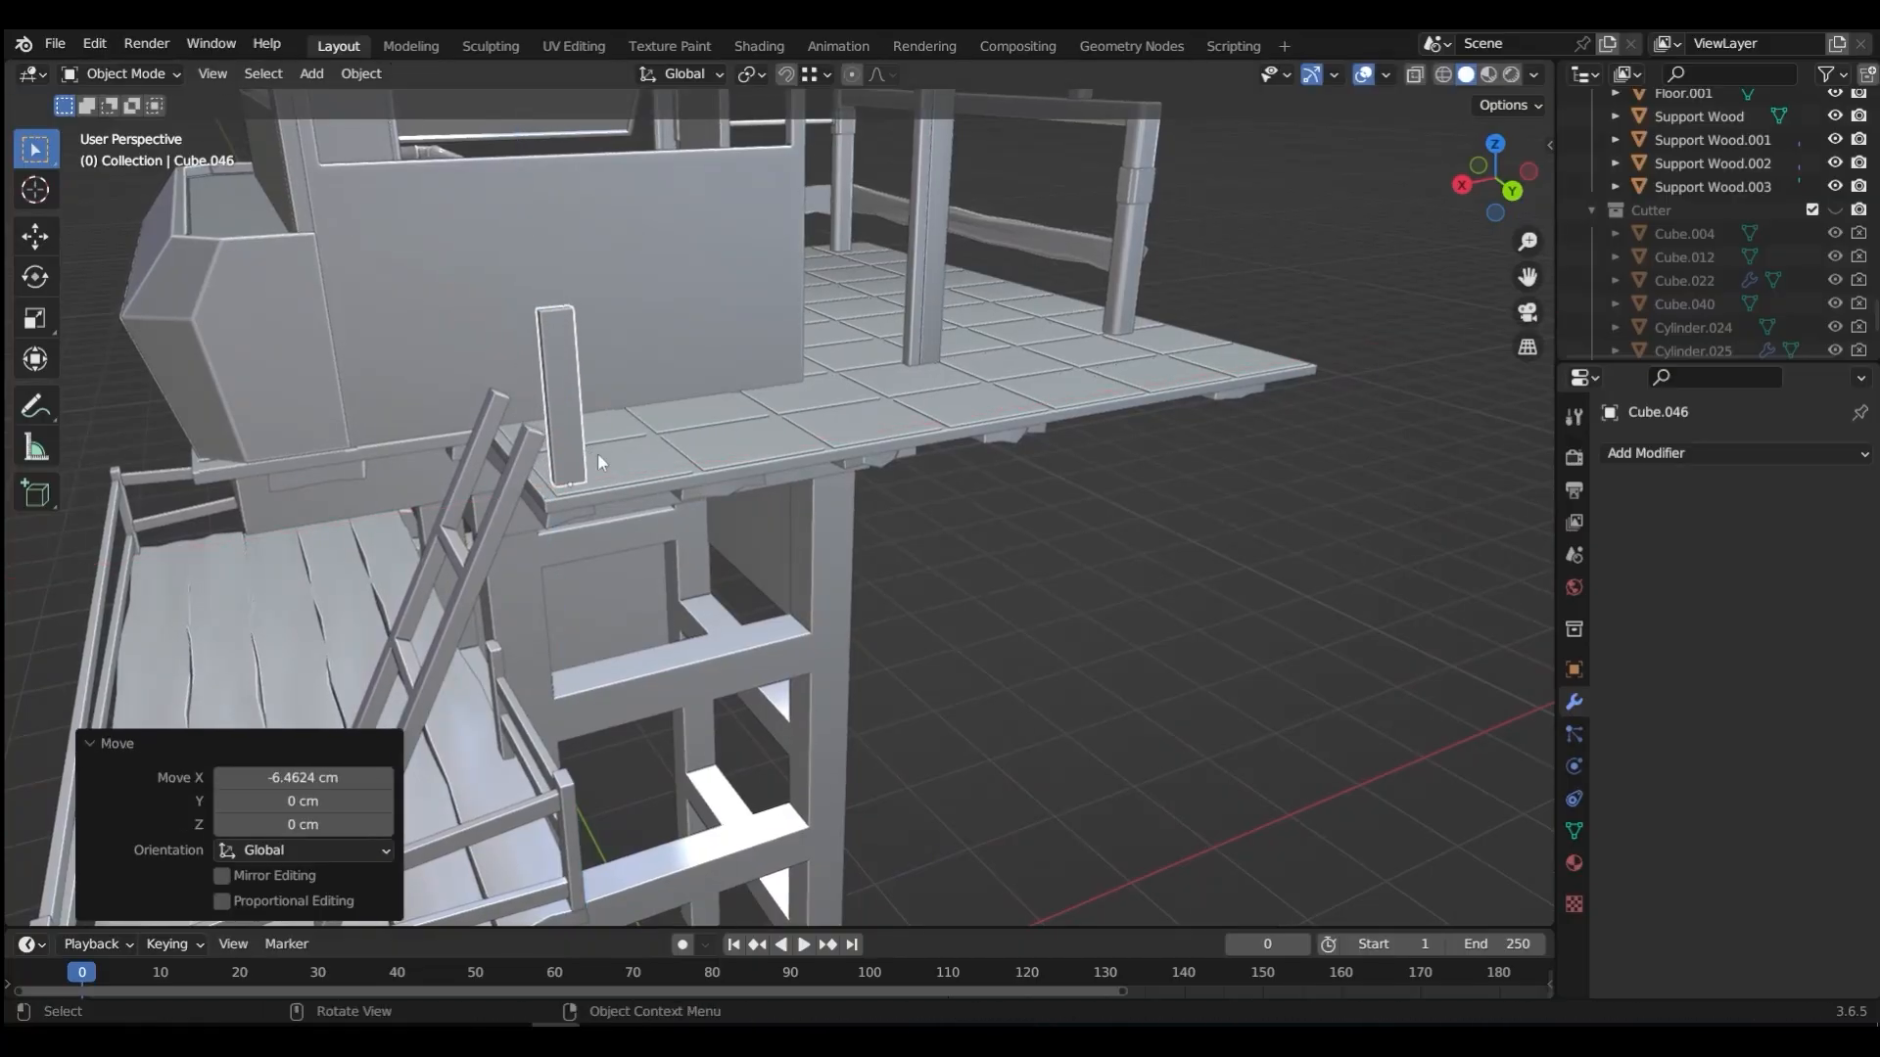
{"action": "key", "text": "g"}
{"action": "key", "text": "y"}
{"action": "left_click", "coordinate": [630, 468]}
{"action": "middle_click_drag", "start_coordinate": [631, 468], "coordinate": [837, 460]}
Step: Add an Array modifier to the upper deck post with a relative offset Y factor of 1
{"action": "left_click", "coordinate": [1619, 456]}
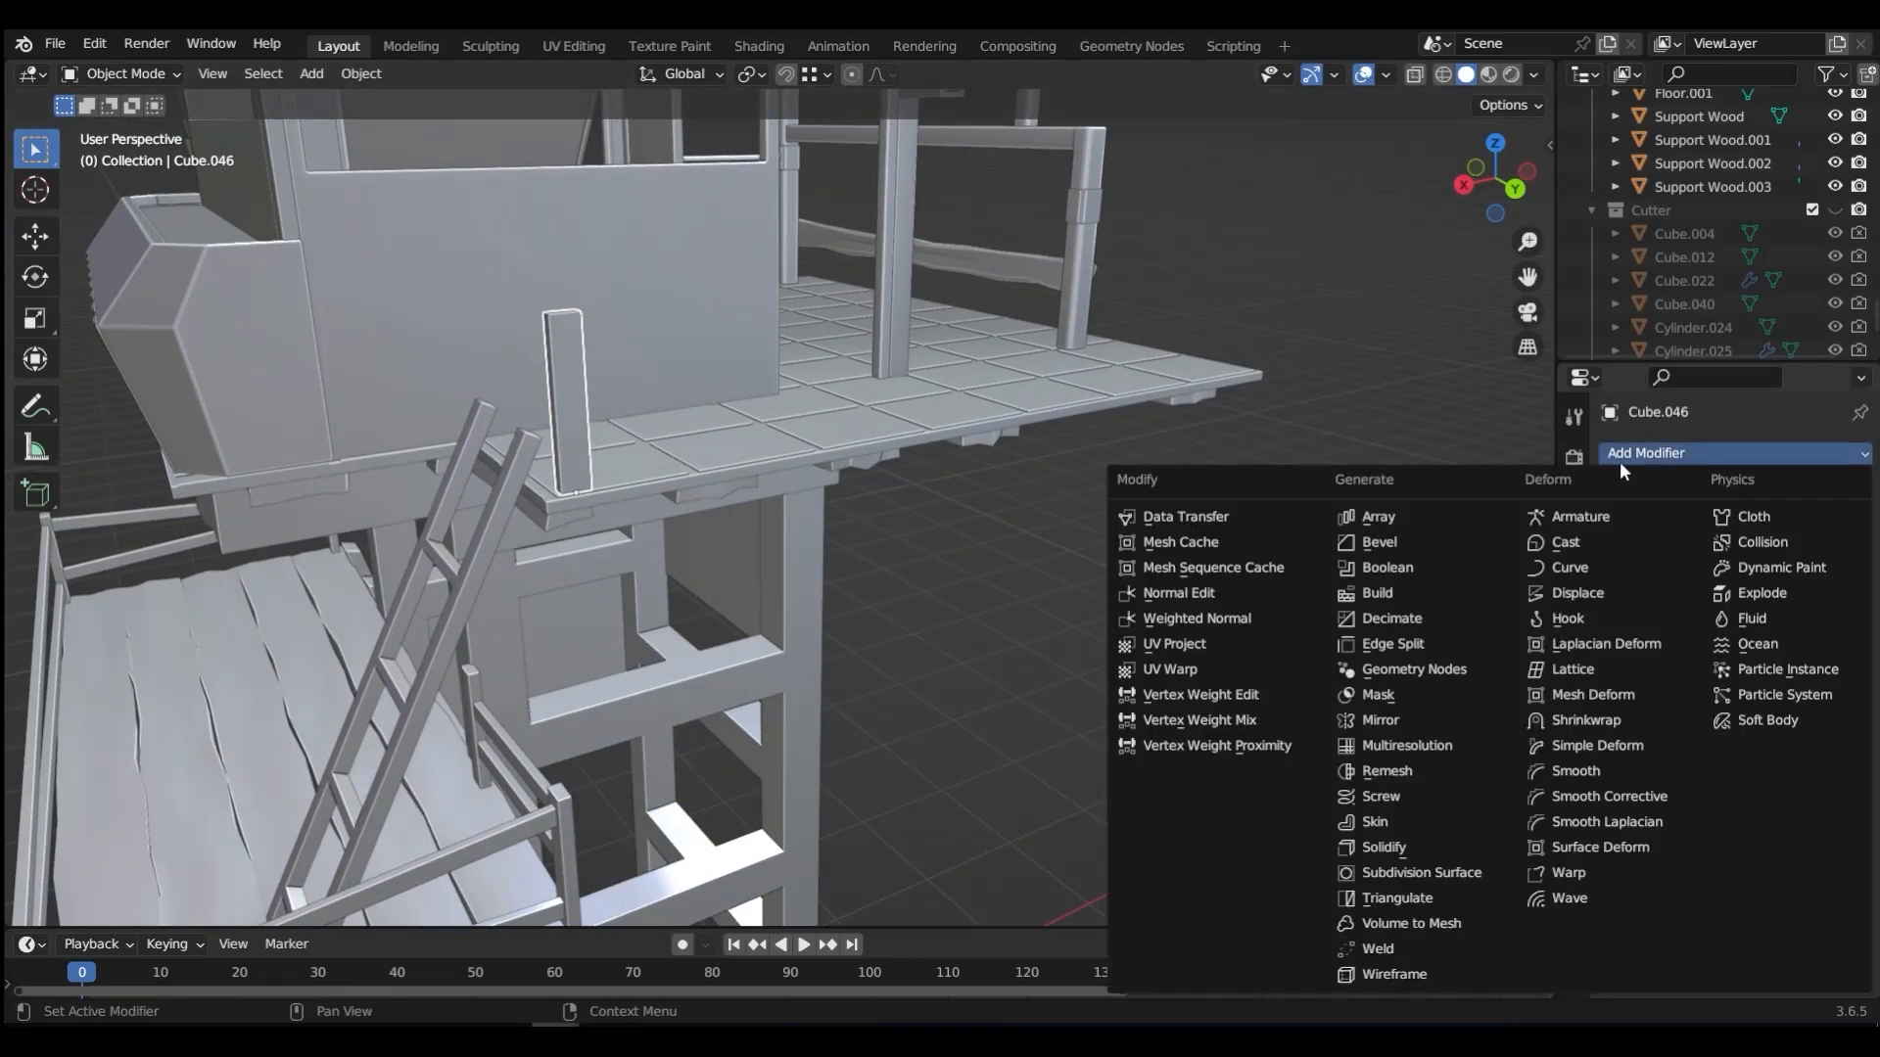
{"action": "left_click", "coordinate": [1368, 511]}
{"action": "left_click", "coordinate": [1738, 648]}
{"action": "type", "text": "1"}
{"action": "key", "text": "Return"}
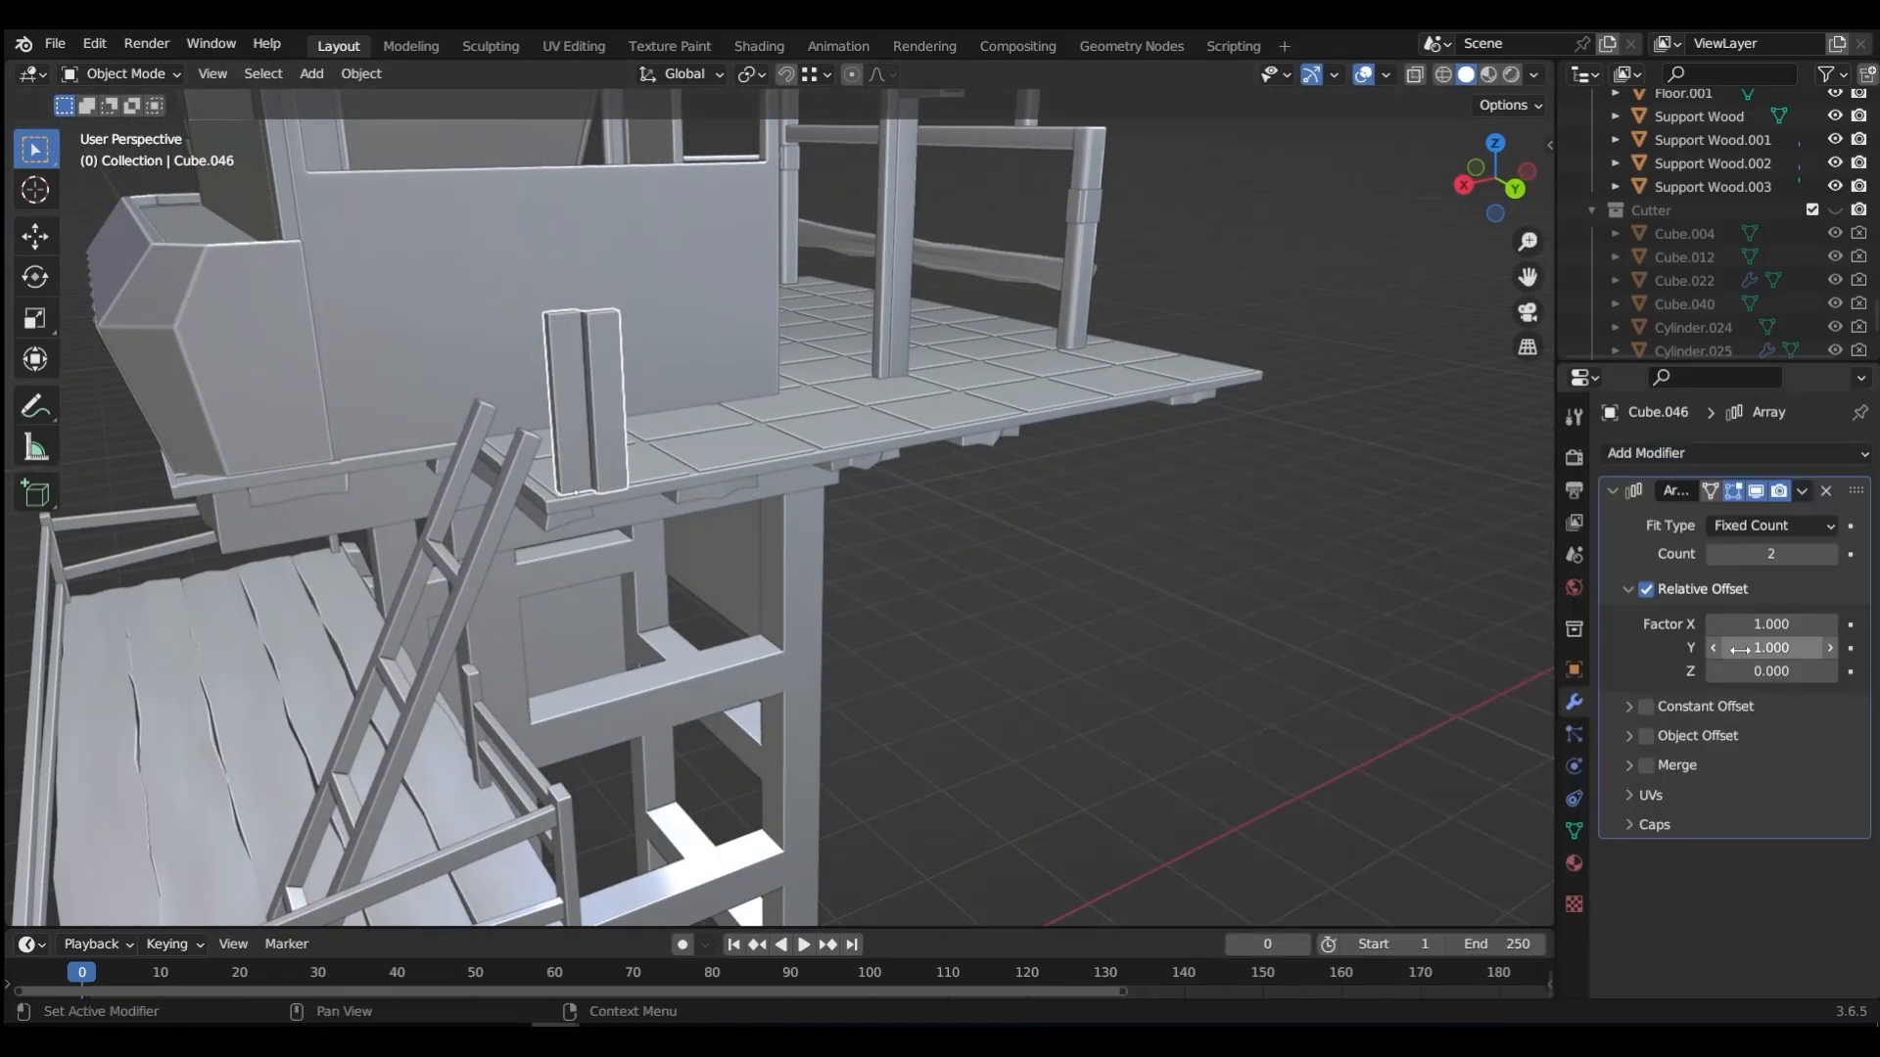
Step: Set the post array's count to 12 with relative offset factors X 0 and Y 2.690, and check its spread in front view
{"action": "left_click", "coordinate": [1829, 554]}
{"action": "left_click", "coordinate": [1829, 554]}
{"action": "left_click", "coordinate": [1829, 554]}
{"action": "left_click", "coordinate": [1828, 555]}
{"action": "left_click", "coordinate": [1828, 554]}
{"action": "middle_click_drag", "start_coordinate": [1077, 568], "coordinate": [930, 510]}
{"action": "left_click", "coordinate": [1829, 554]}
{"action": "left_click", "coordinate": [1829, 555]}
{"action": "left_click", "coordinate": [1829, 554]}
{"action": "left_click_drag", "start_coordinate": [1771, 647], "coordinate": [1752, 648]}
{"action": "key", "text": "grave"}
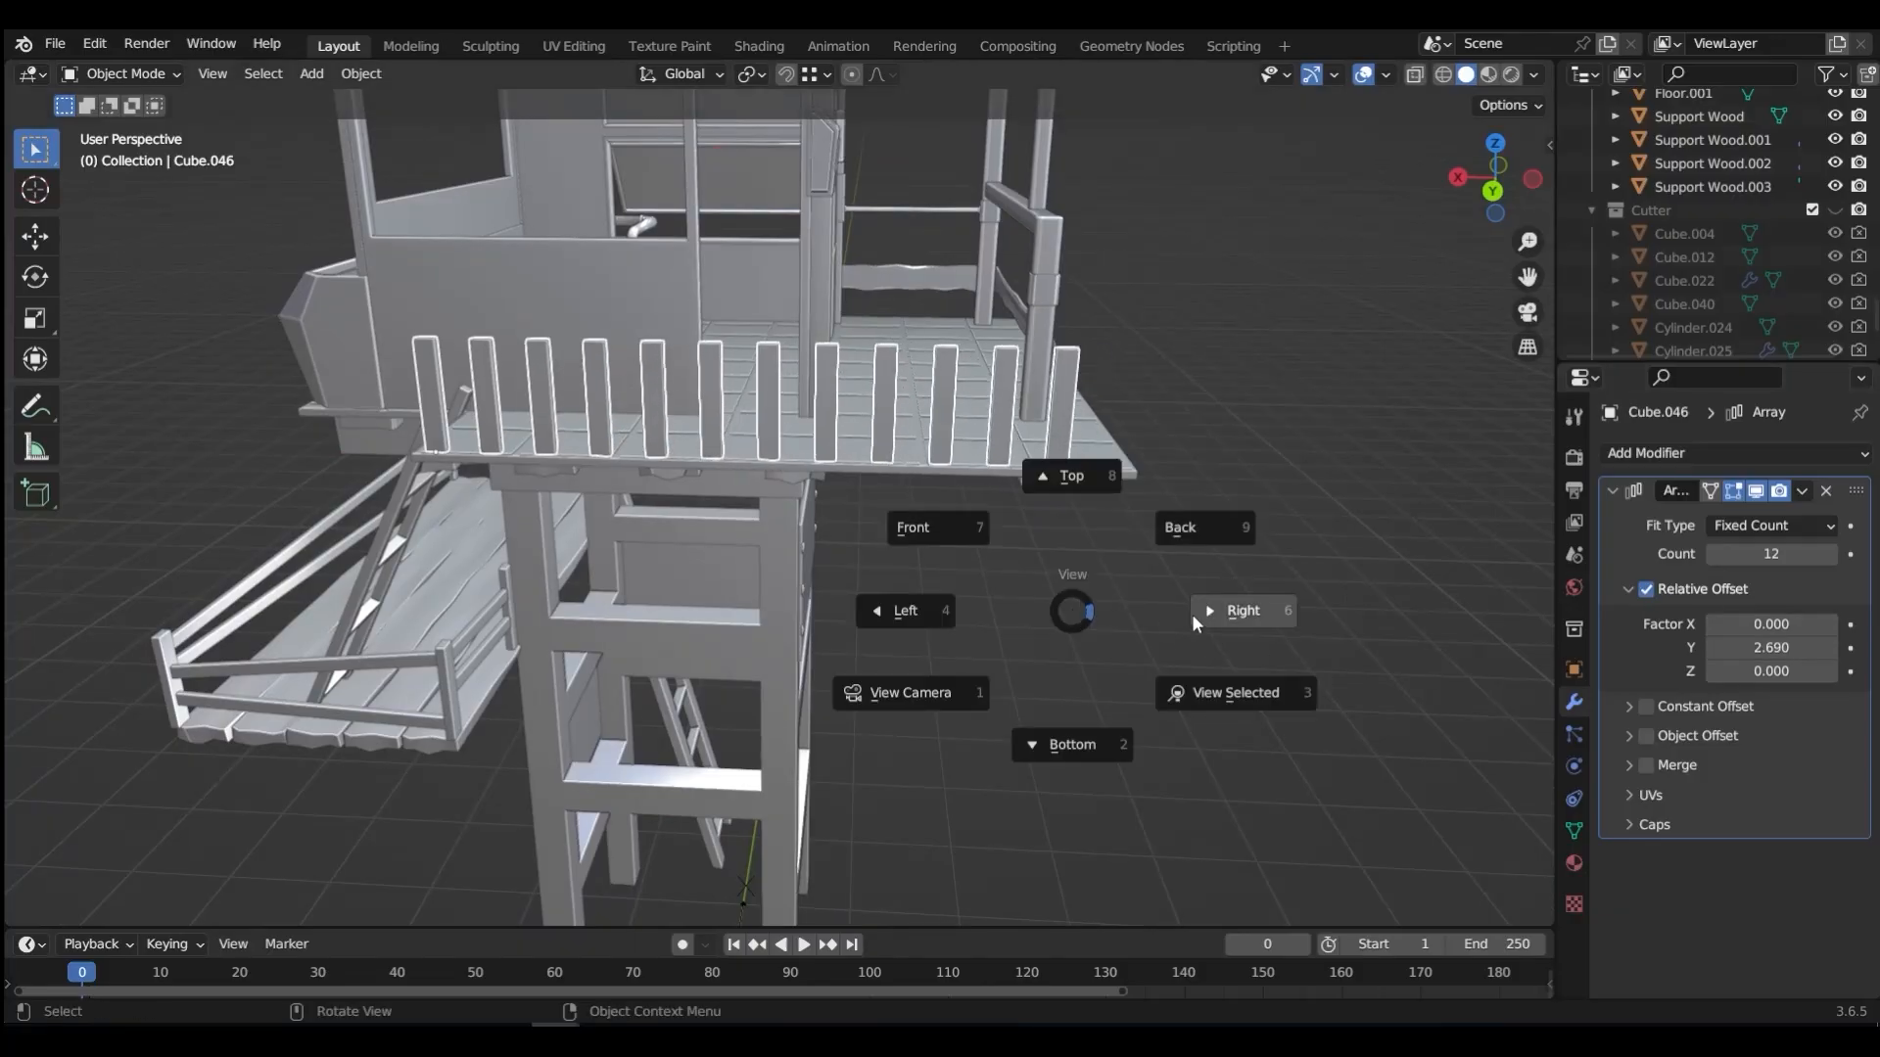
{"action": "left_click", "coordinate": [1199, 609]}
{"action": "key", "text": "grave"}
{"action": "left_click", "coordinate": [1026, 547]}
{"action": "scroll", "coordinate": [561, 442], "scroll_direction": "up", "scroll_amount": 6}
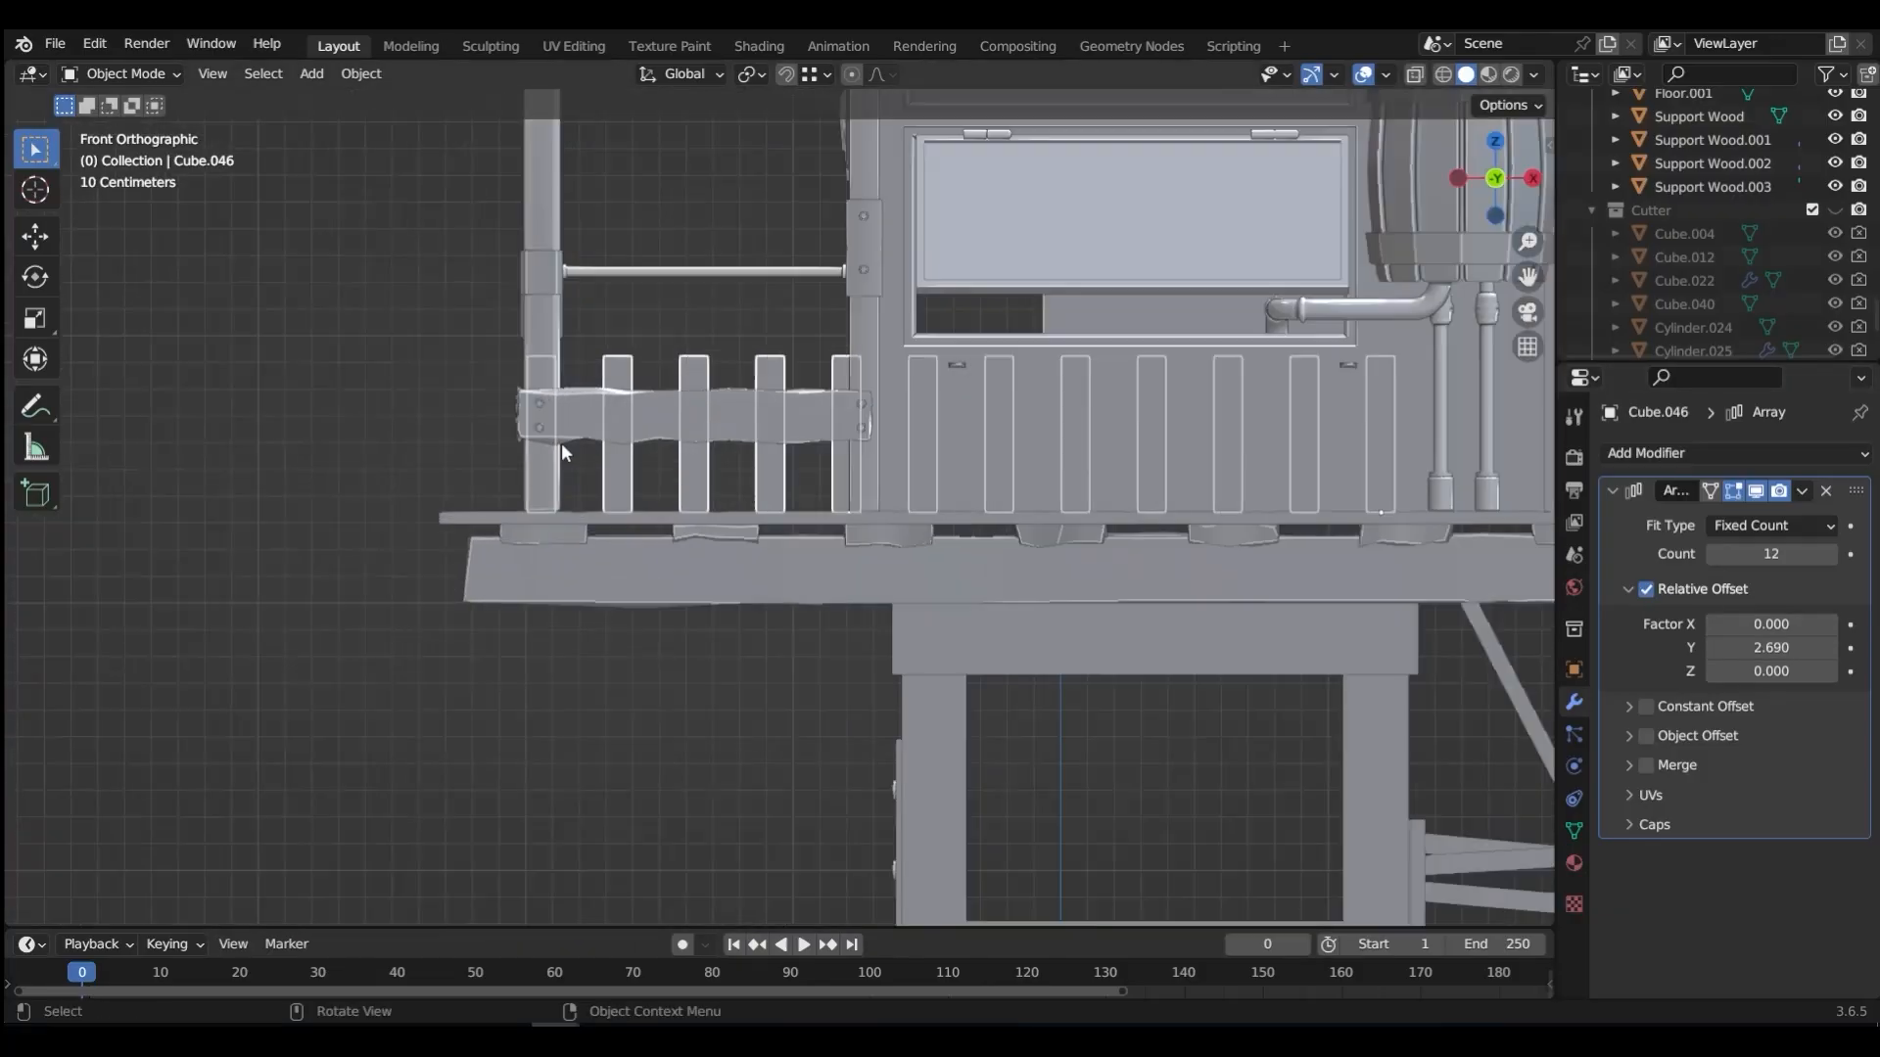
Step: Duplicate a lower platform rail about 214 cm up along Z and move the copy about -354 cm along X to the upper deck
{"action": "middle_click_drag", "start_coordinate": [568, 468], "coordinate": [899, 535]}
{"action": "scroll", "coordinate": [1124, 497], "scroll_direction": "down", "scroll_amount": 3}
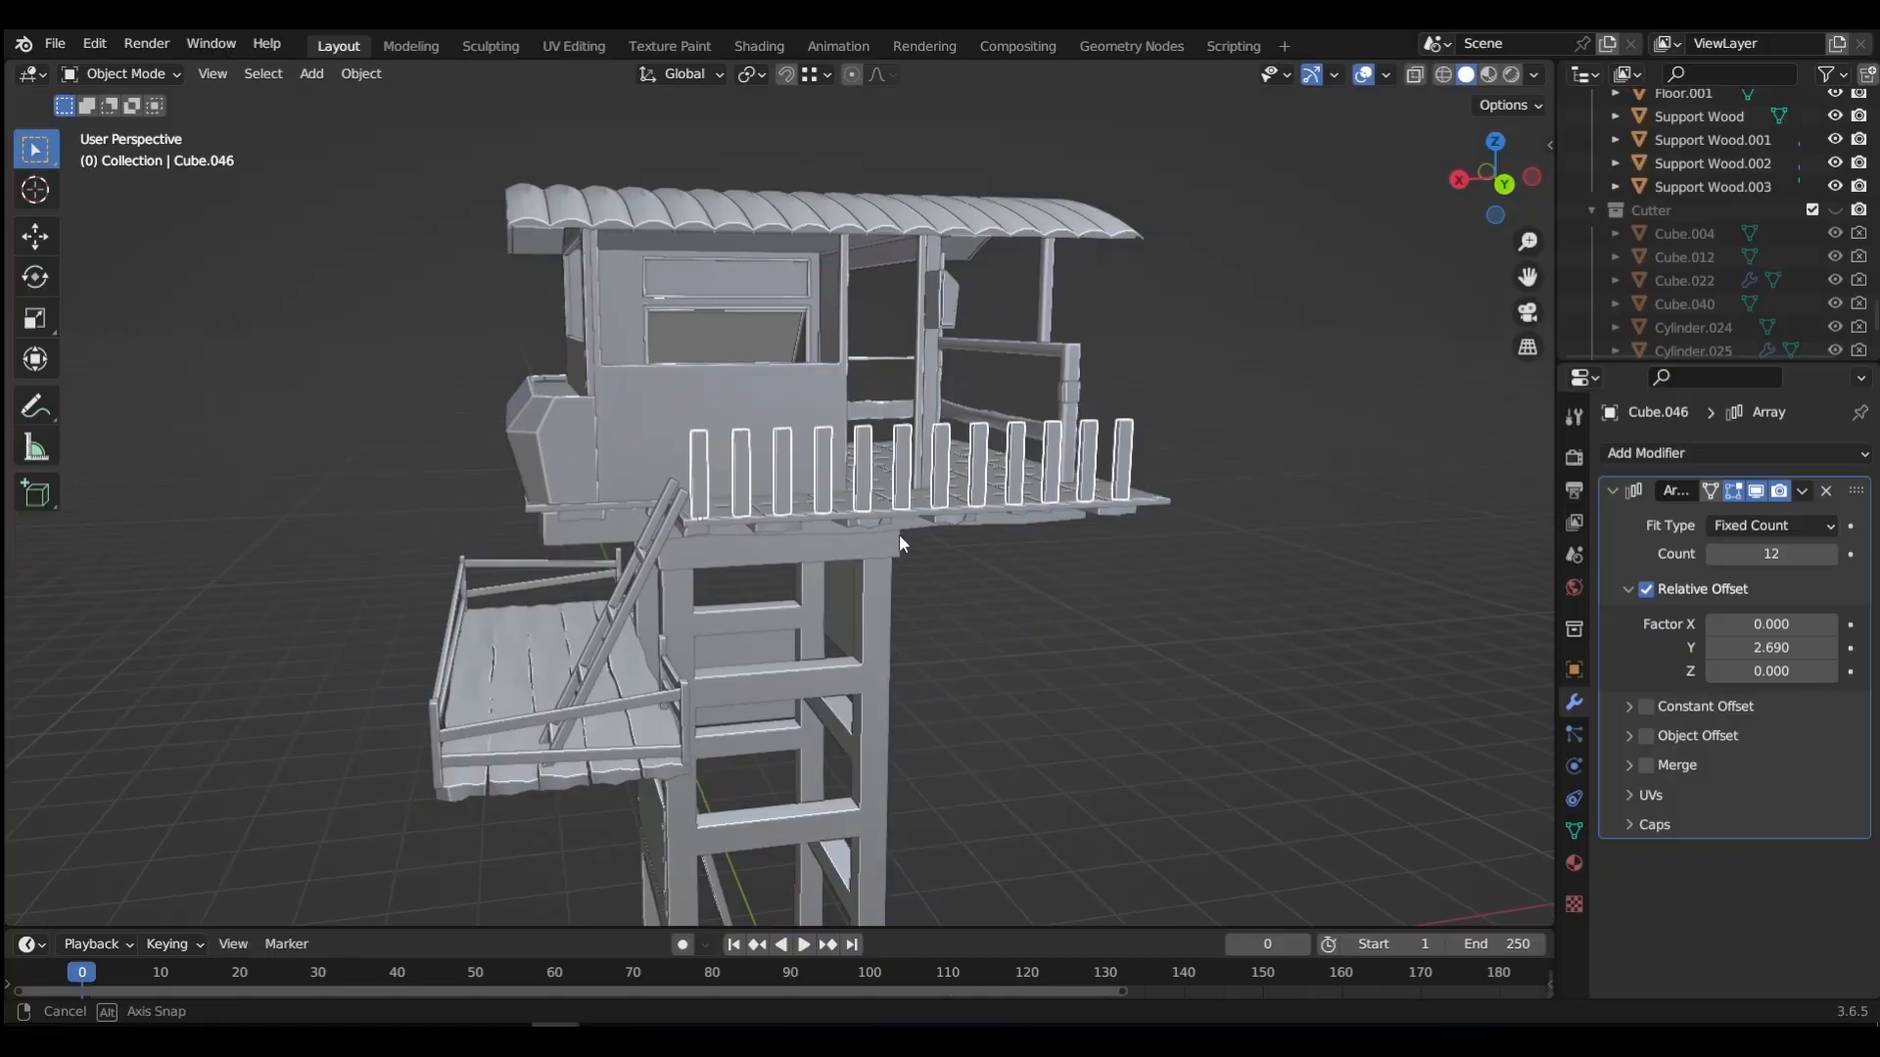
{"action": "left_click", "coordinate": [613, 755]}
{"action": "key", "text": "shift+d"}
{"action": "key", "text": "z"}
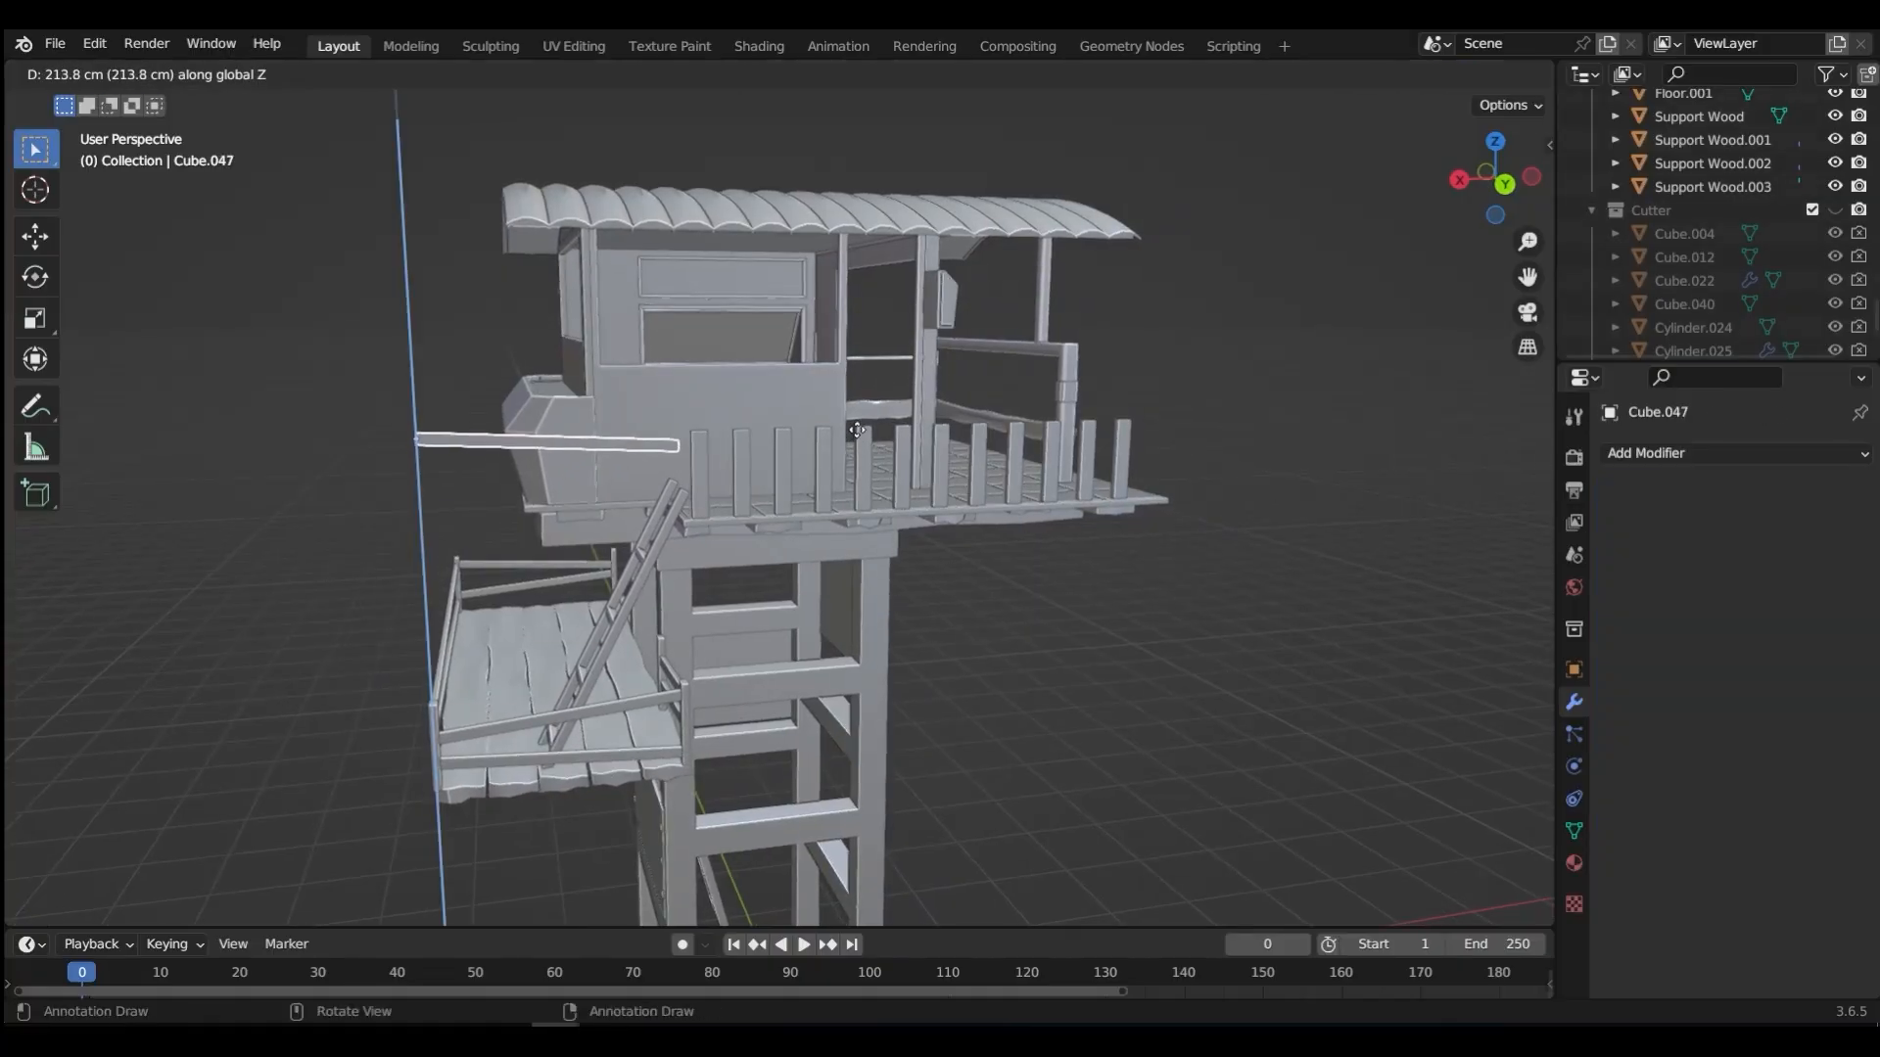
{"action": "left_click", "coordinate": [852, 428]}
{"action": "key", "text": "grave"}
{"action": "left_click", "coordinate": [705, 344]}
{"action": "key", "text": "g"}
{"action": "key", "text": "x"}
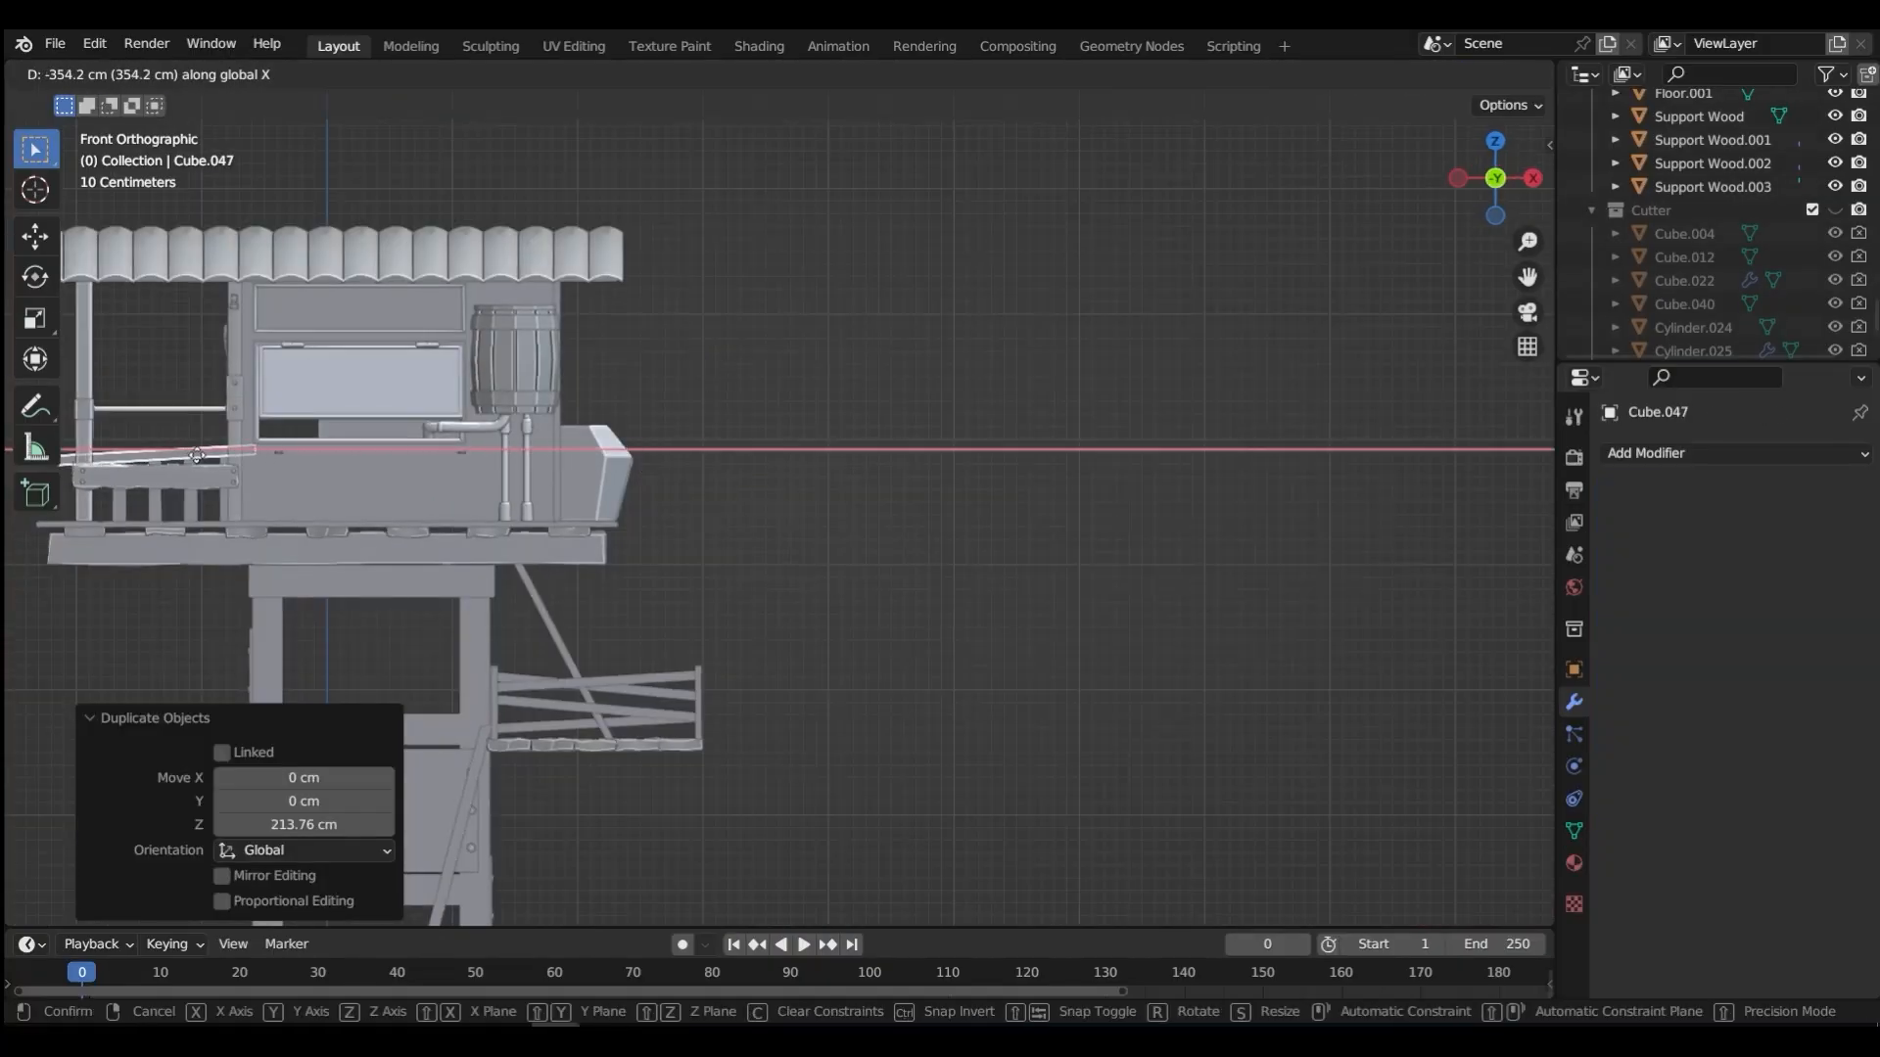
{"action": "left_click", "coordinate": [219, 452]}
Step: Level the copied rail with an X rotation of -90° and move it about -20.7 cm along X
{"action": "key", "text": "KP_Decimal"}
{"action": "key", "text": "r"}
{"action": "right_click", "coordinate": [932, 502]}
{"action": "key", "text": "n"}
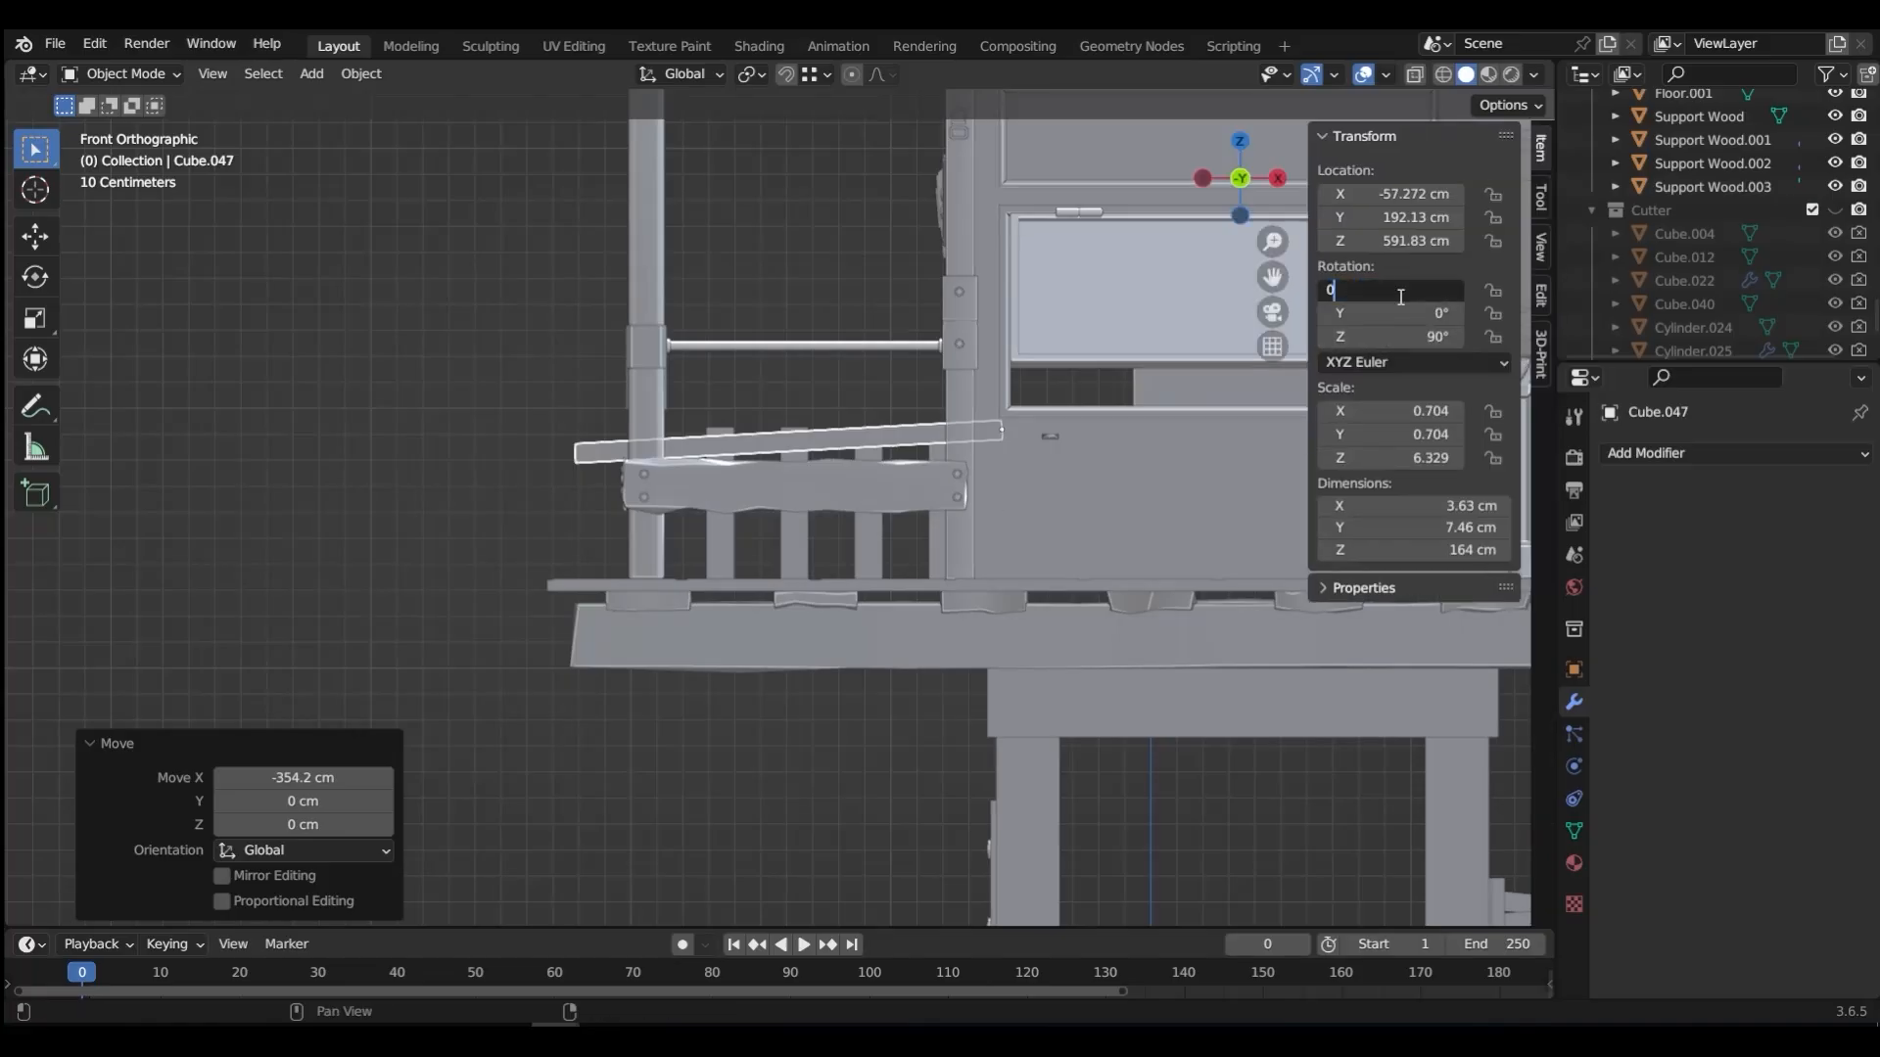
{"action": "key", "text": "KP_Subtract"}
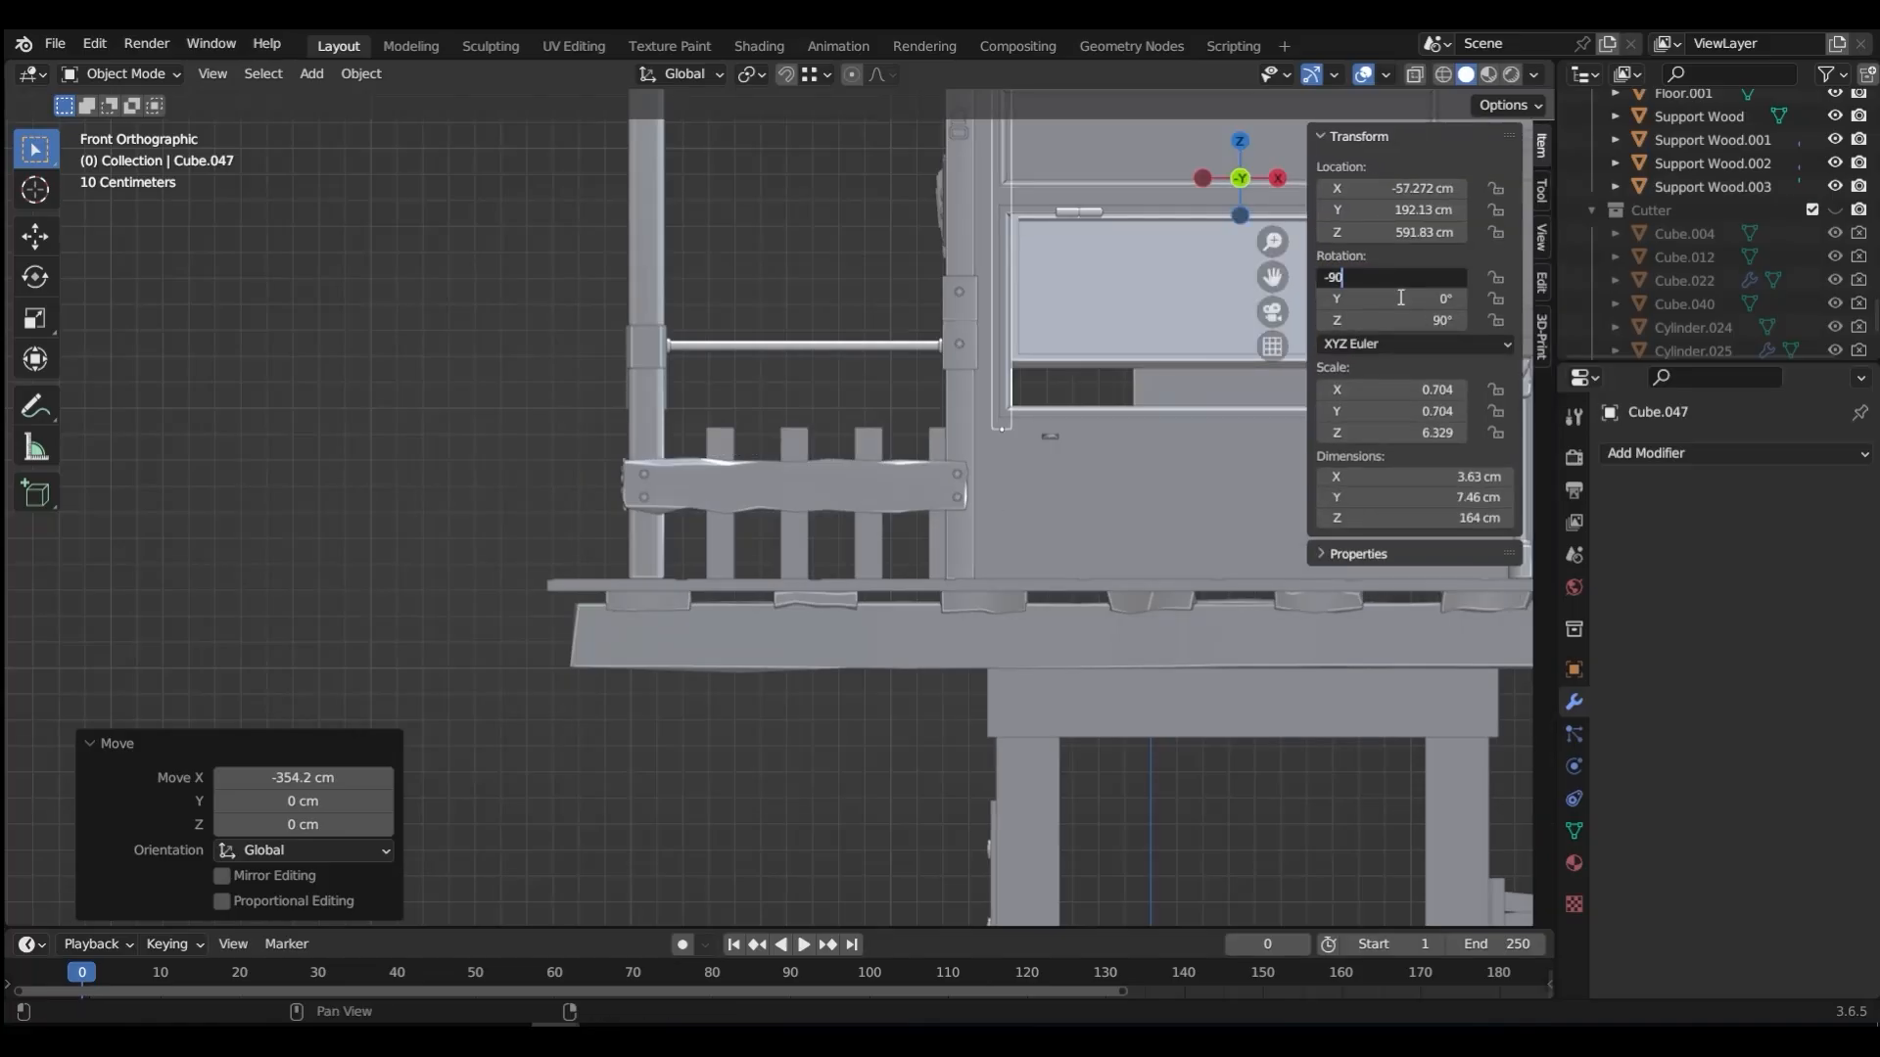
{"action": "key", "text": "g"}
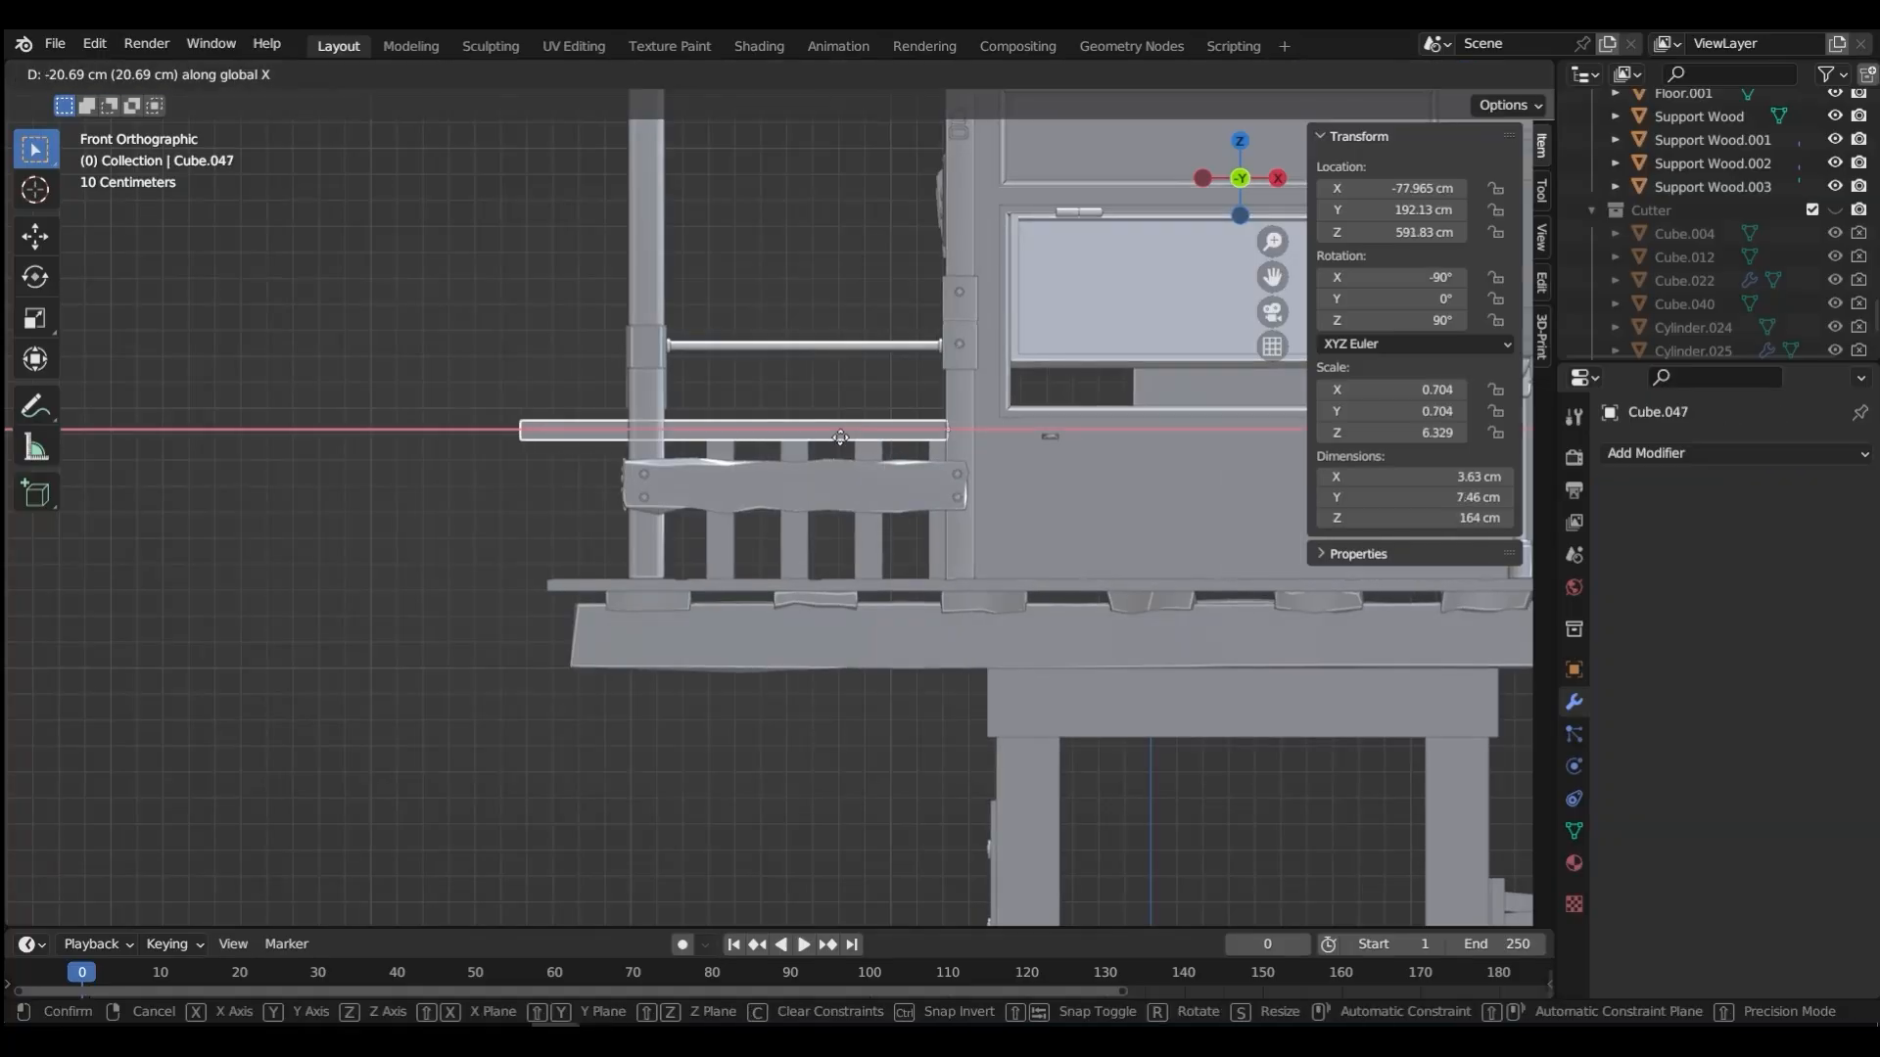
{"action": "left_click", "coordinate": [840, 436]}
Step: In back view, move the rail about 202 cm along X to the first picket and lower it about 8.7 cm along Z
{"action": "middle_click_drag", "start_coordinate": [840, 437], "coordinate": [1071, 521]}
{"action": "key", "text": "grave"}
{"action": "left_click", "coordinate": [1208, 523]}
{"action": "key", "text": "grave"}
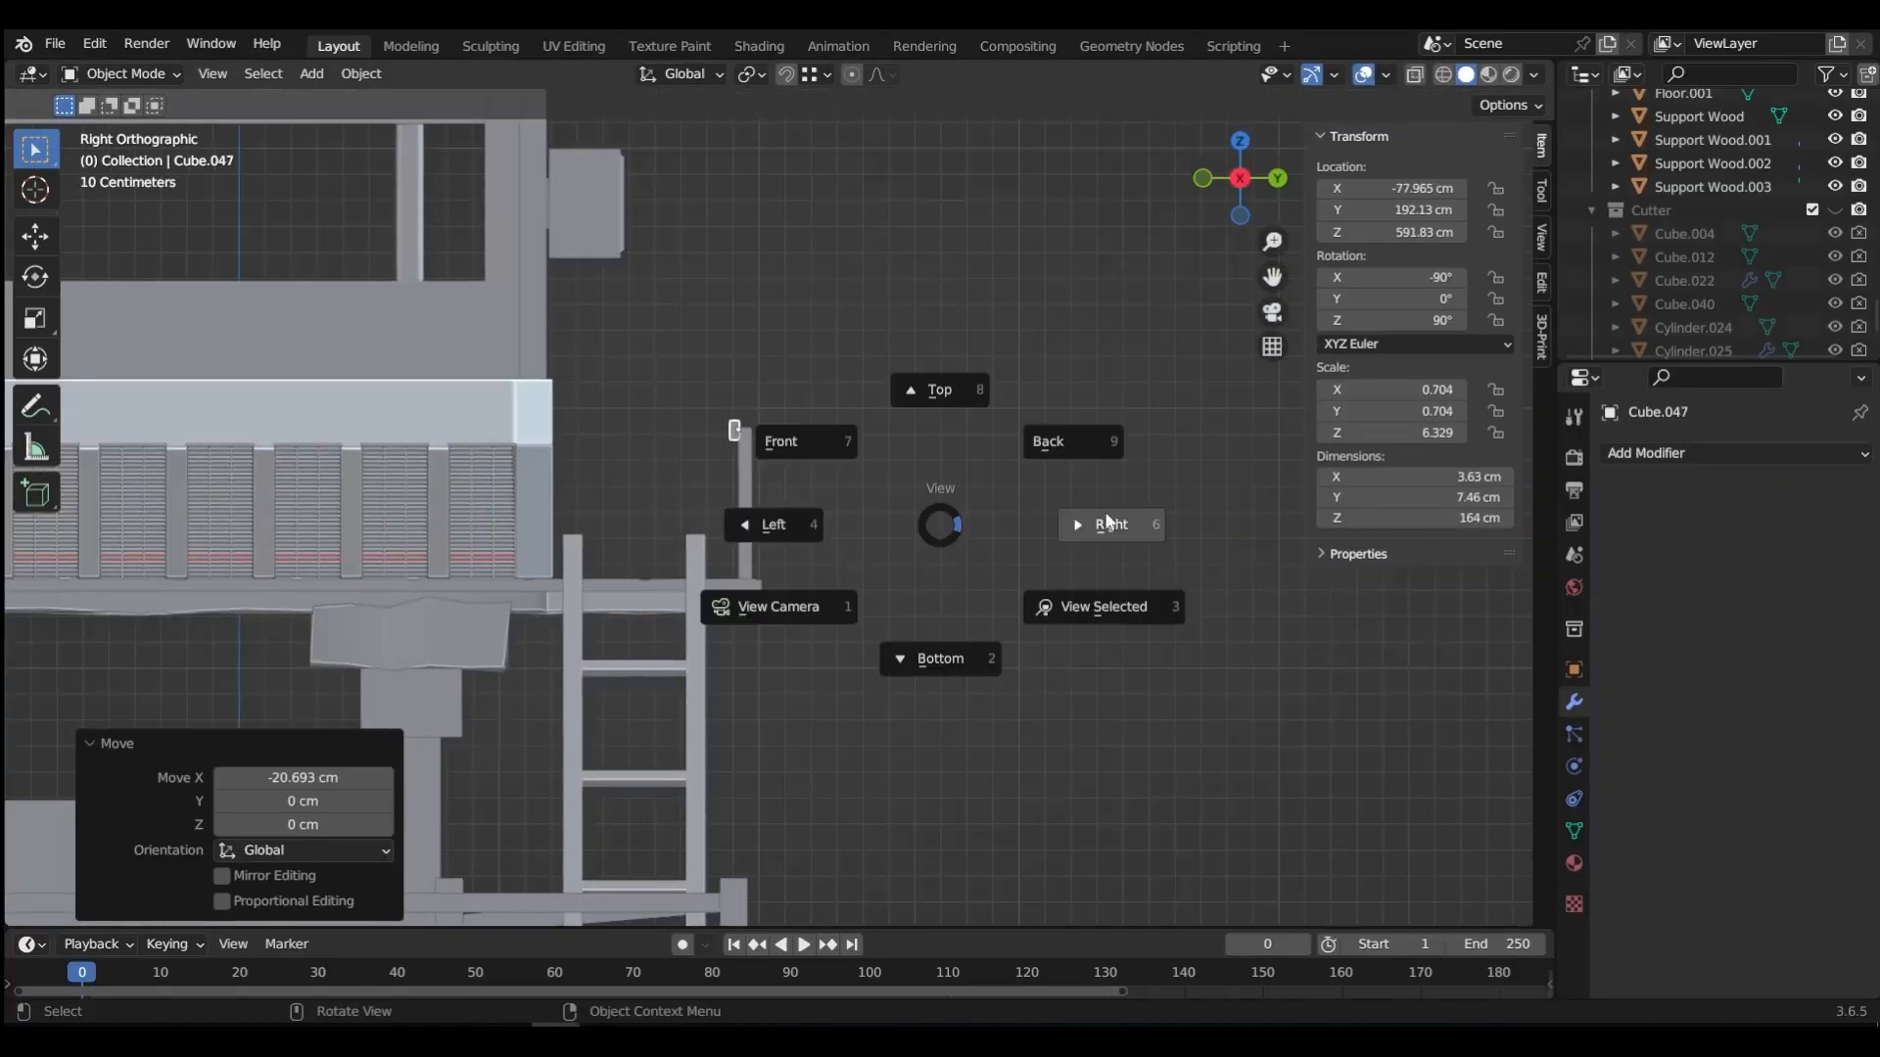
{"action": "left_click", "coordinate": [1073, 443]}
{"action": "middle_click_drag", "start_coordinate": [797, 513], "coordinate": [1003, 529], "text": "shift"}
{"action": "scroll", "coordinate": [1002, 526], "scroll_direction": "down", "scroll_amount": 2}
{"action": "key", "text": "g"}
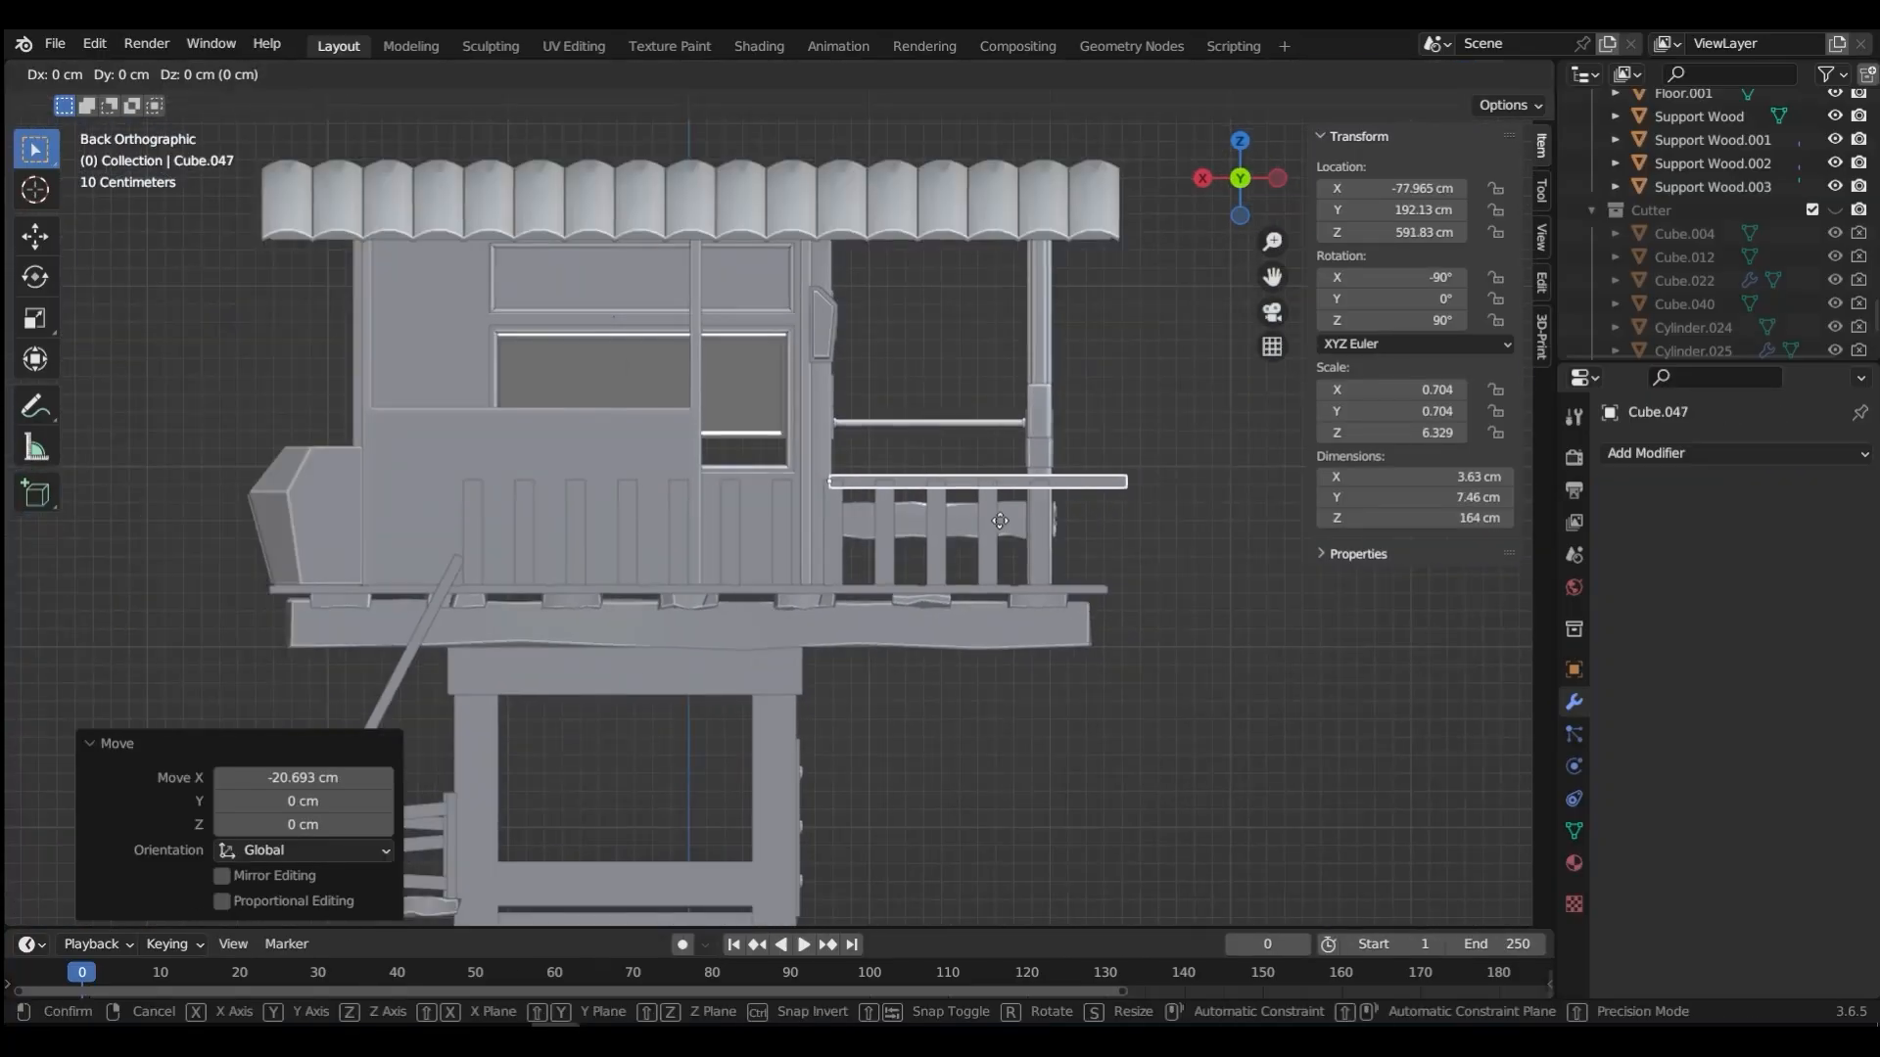
{"action": "key", "text": "x"}
{"action": "left_click", "coordinate": [637, 511]}
{"action": "key", "text": "g"}
{"action": "key", "text": "z"}
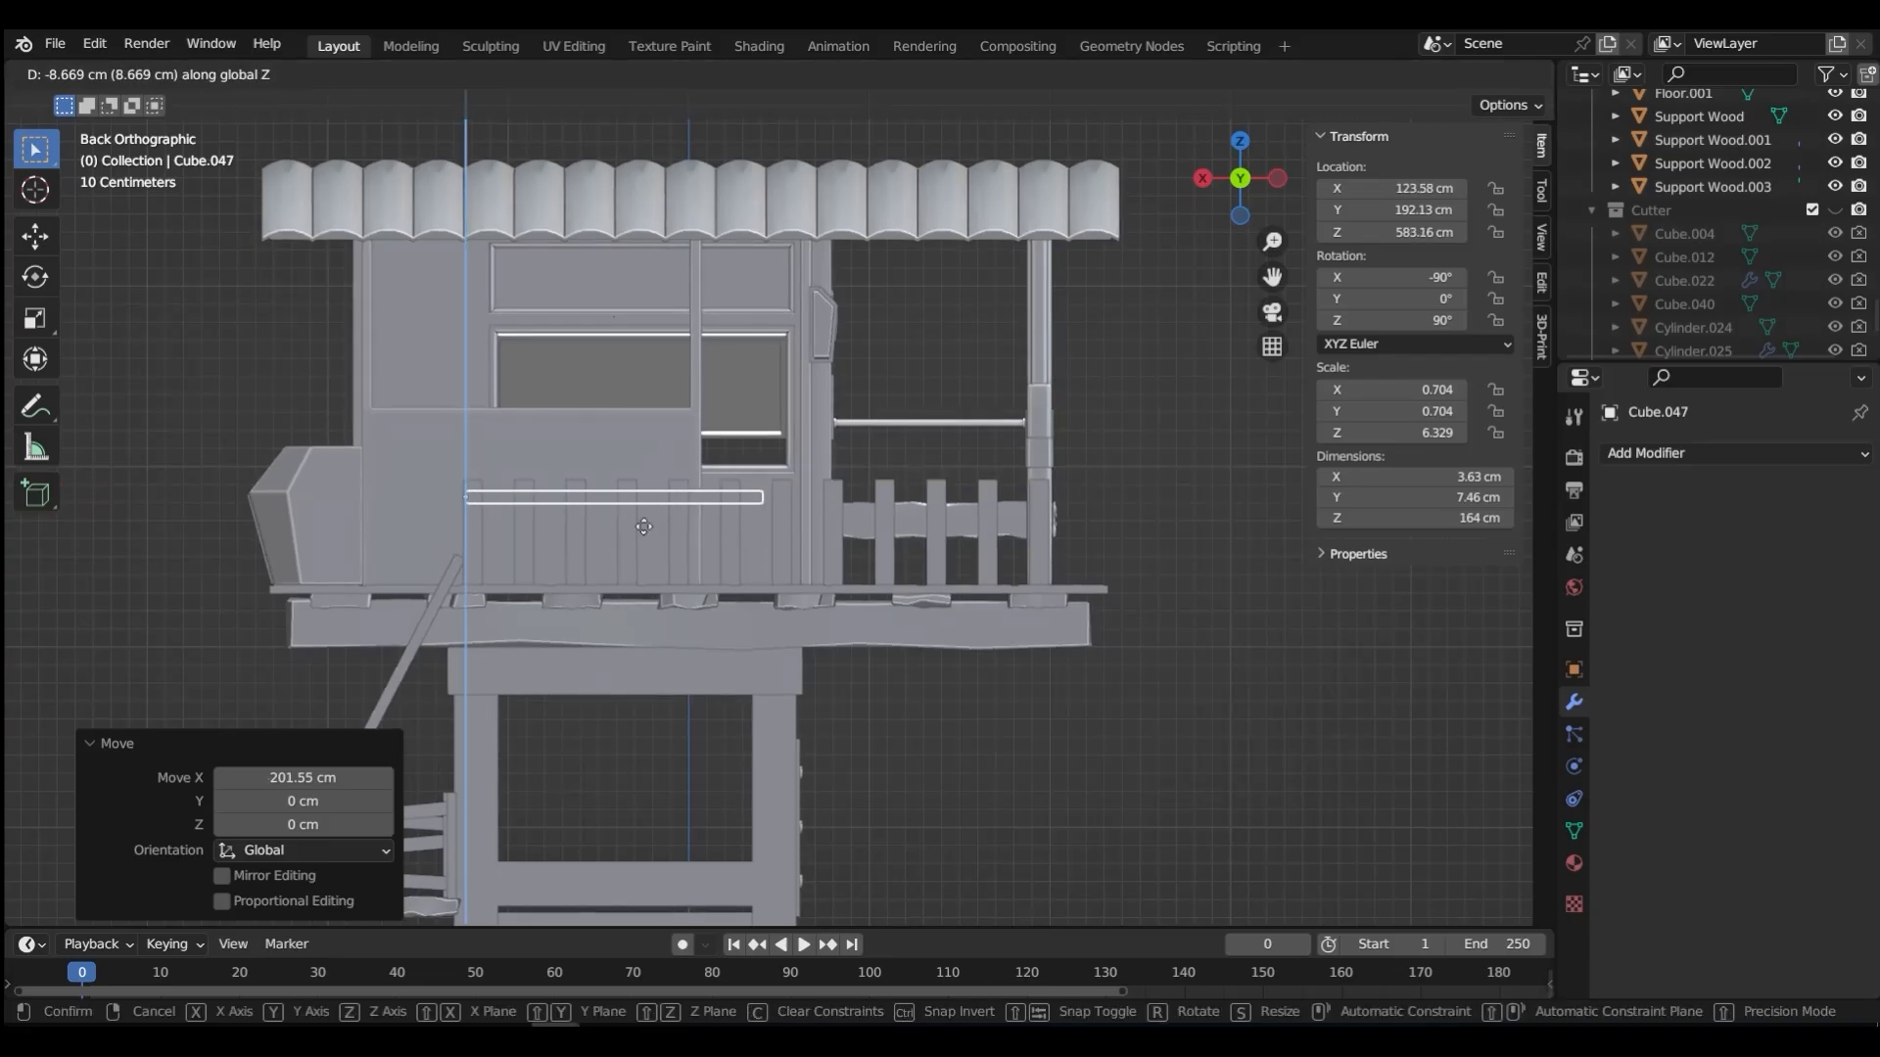
{"action": "left_click", "coordinate": [643, 525]}
Step: Extend the rail's free end along X across all the pickets, making the rail about 314 cm long
{"action": "key", "text": "Tab"}
{"action": "key", "text": "g"}
{"action": "key", "text": "x"}
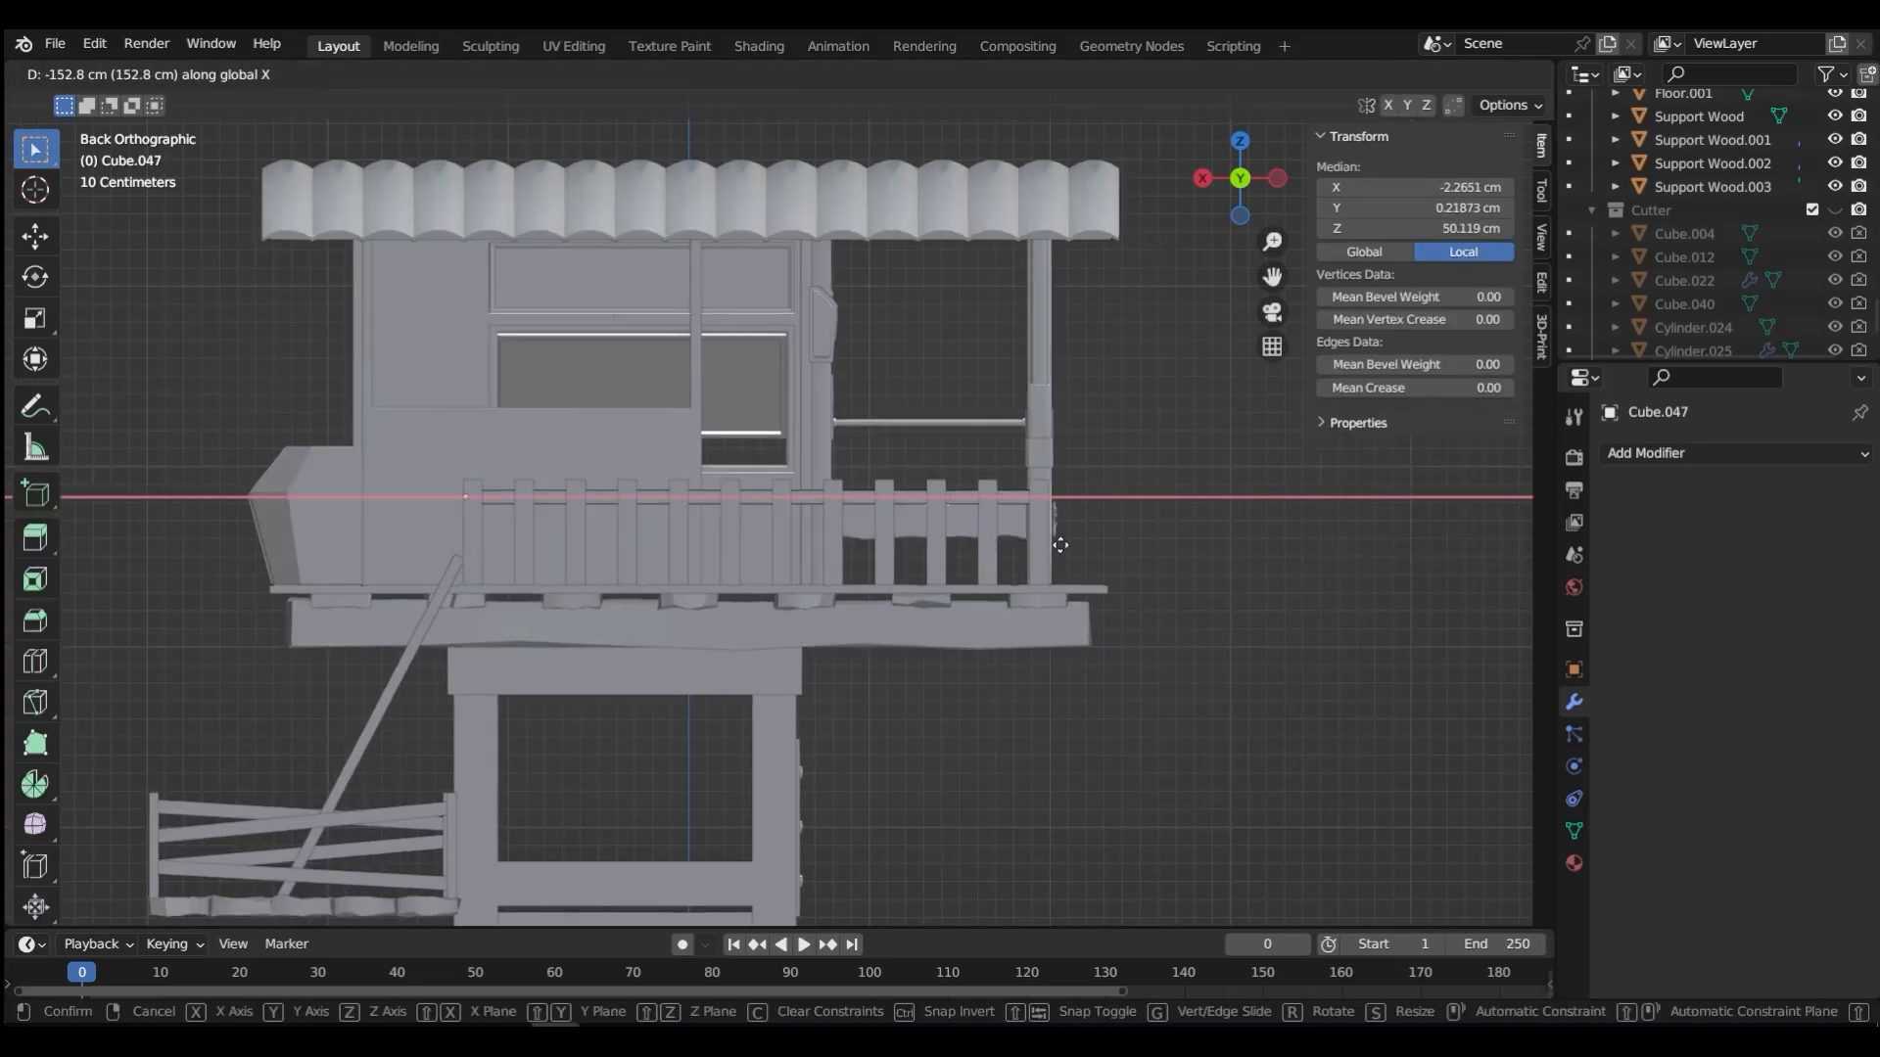
{"action": "left_click", "coordinate": [1056, 534]}
{"action": "key", "text": "Tab"}
Step: Place a copy of the long rail lower on the pickets and move both rails about 1.7 cm along Y into them
{"action": "middle_click_drag", "start_coordinate": [1065, 498], "coordinate": [597, 524]}
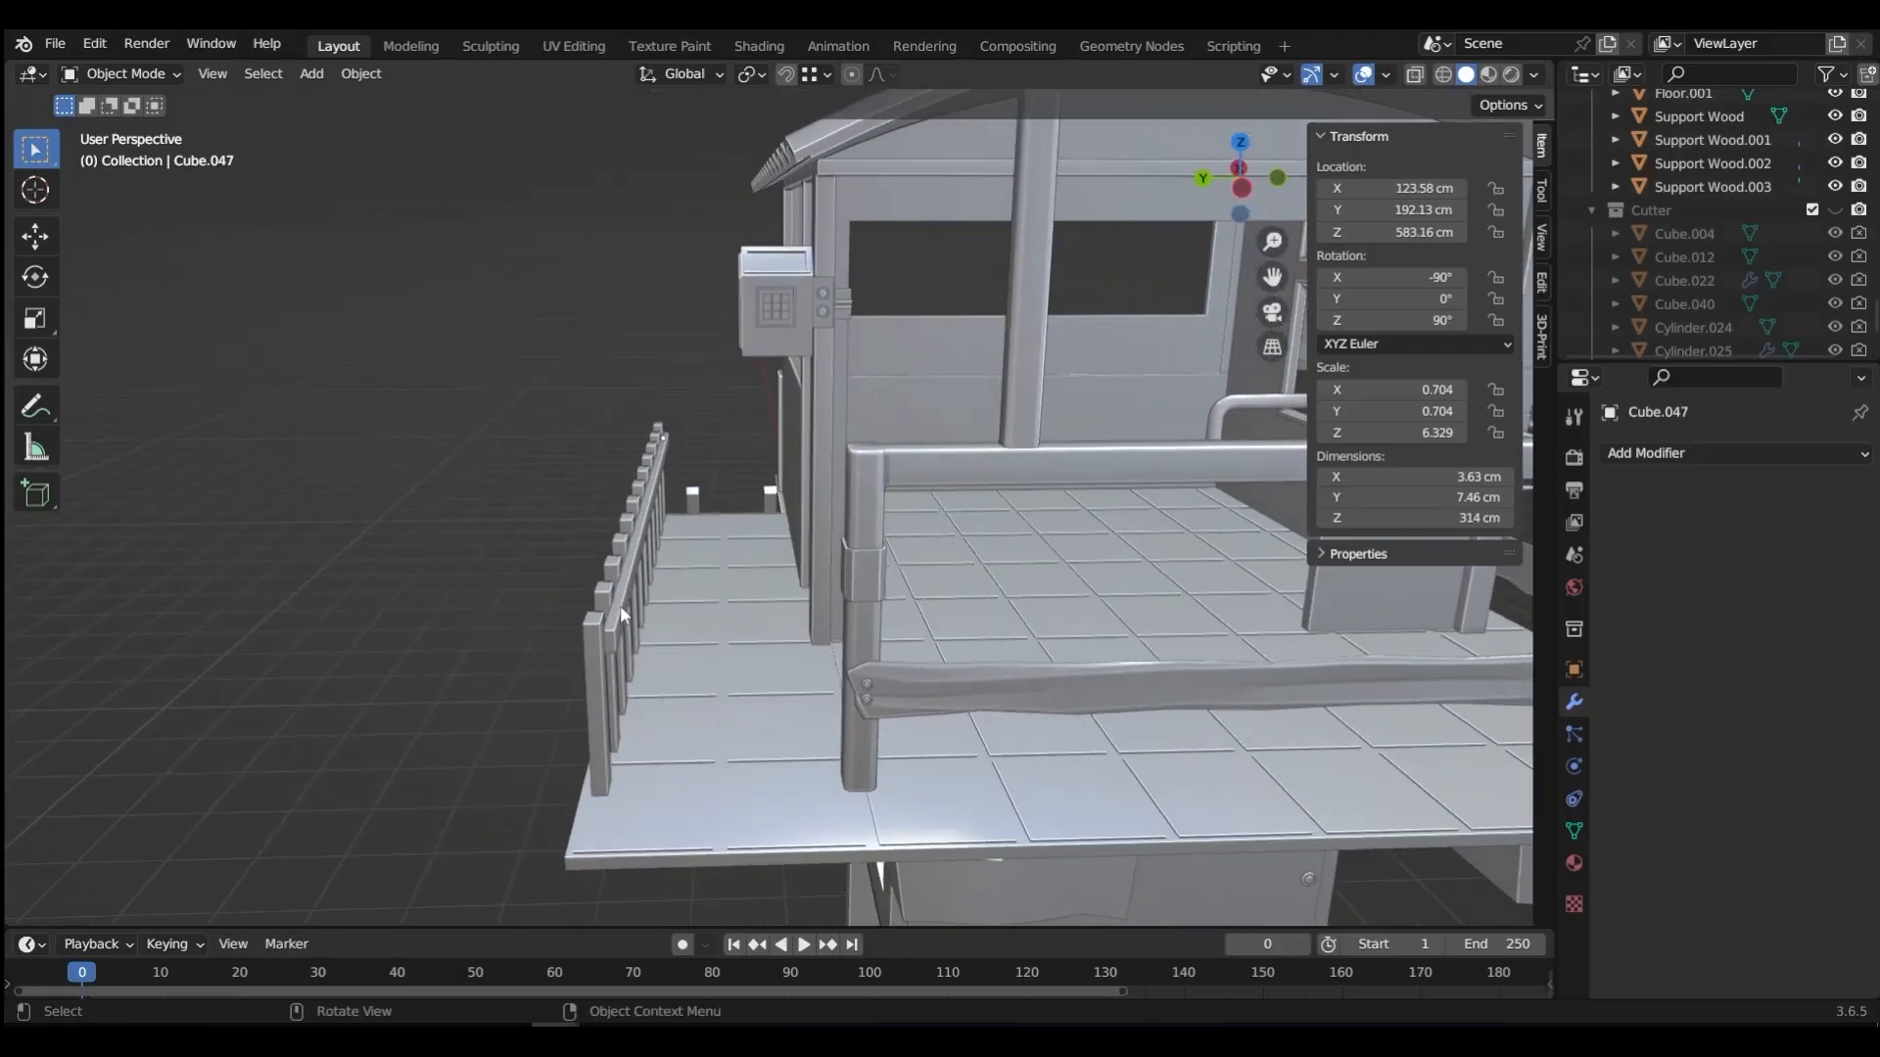
{"action": "left_click", "coordinate": [619, 607]}
{"action": "left_click", "coordinate": [610, 650]}
{"action": "key", "text": "g"}
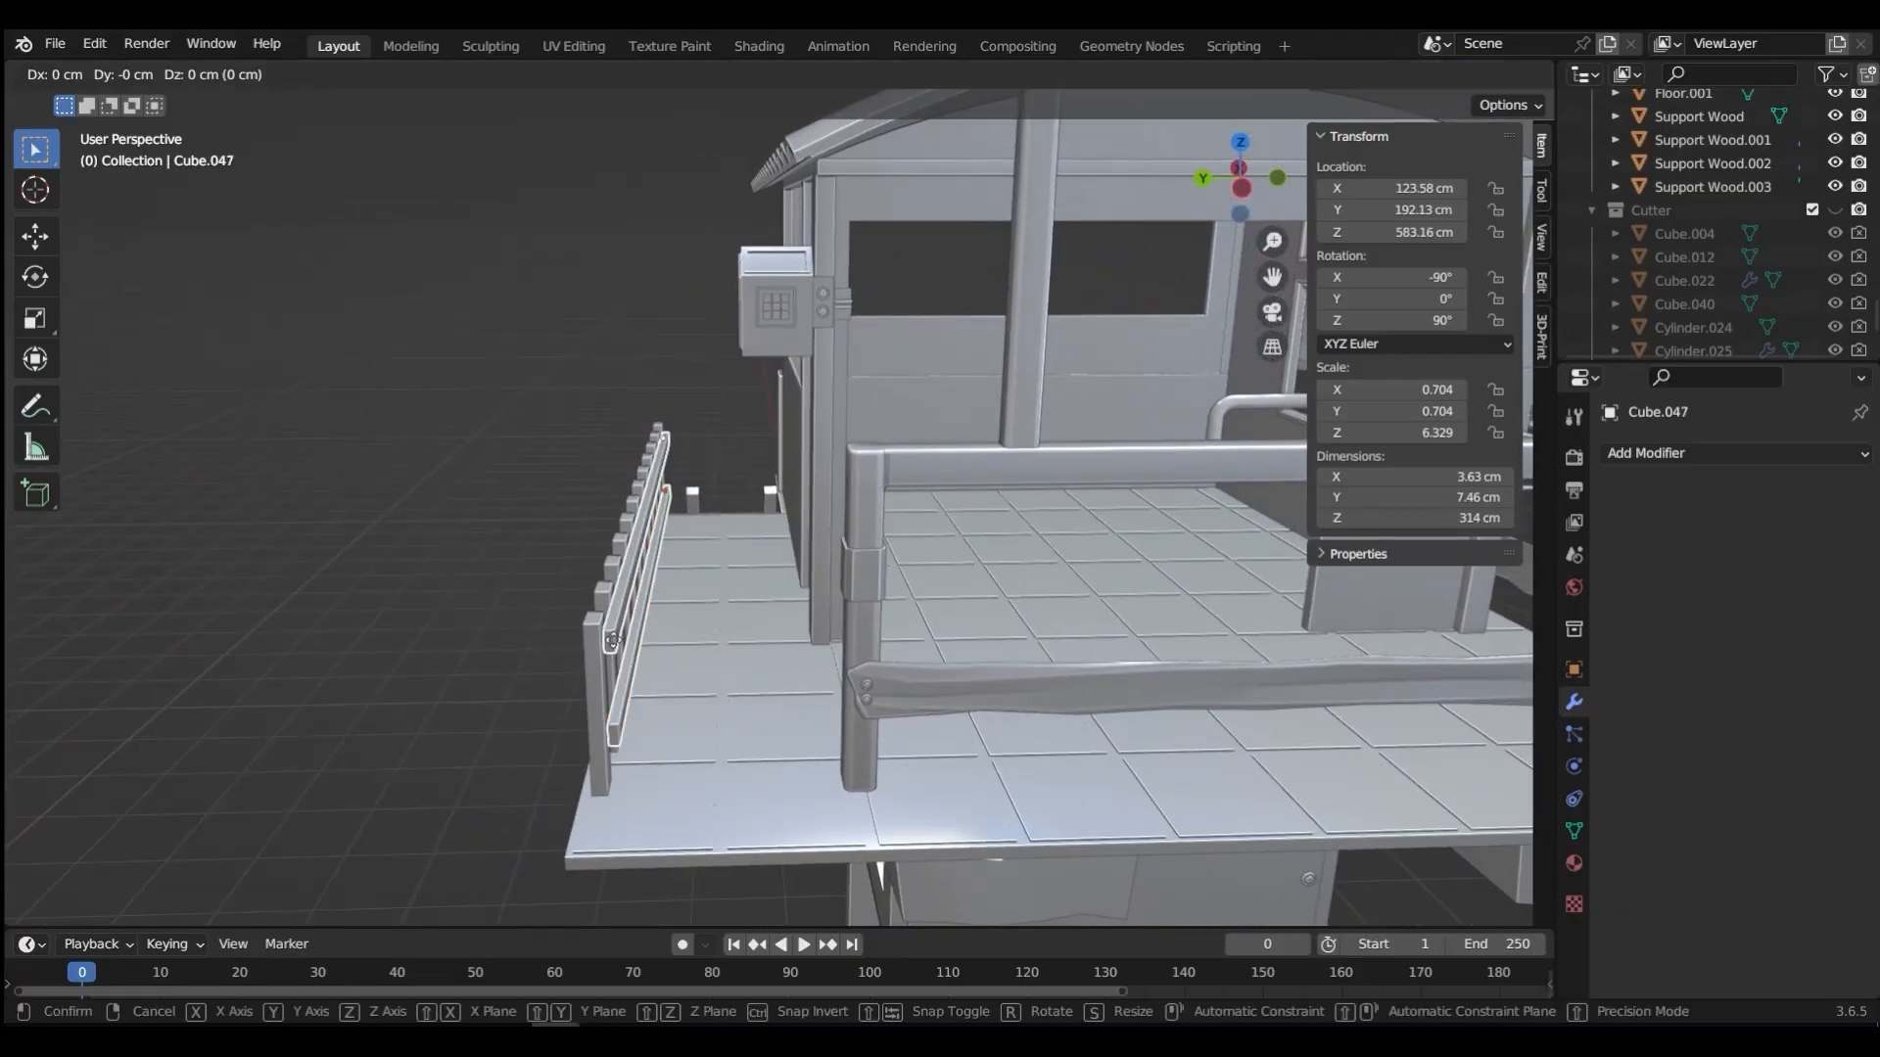
{"action": "key", "text": "y"}
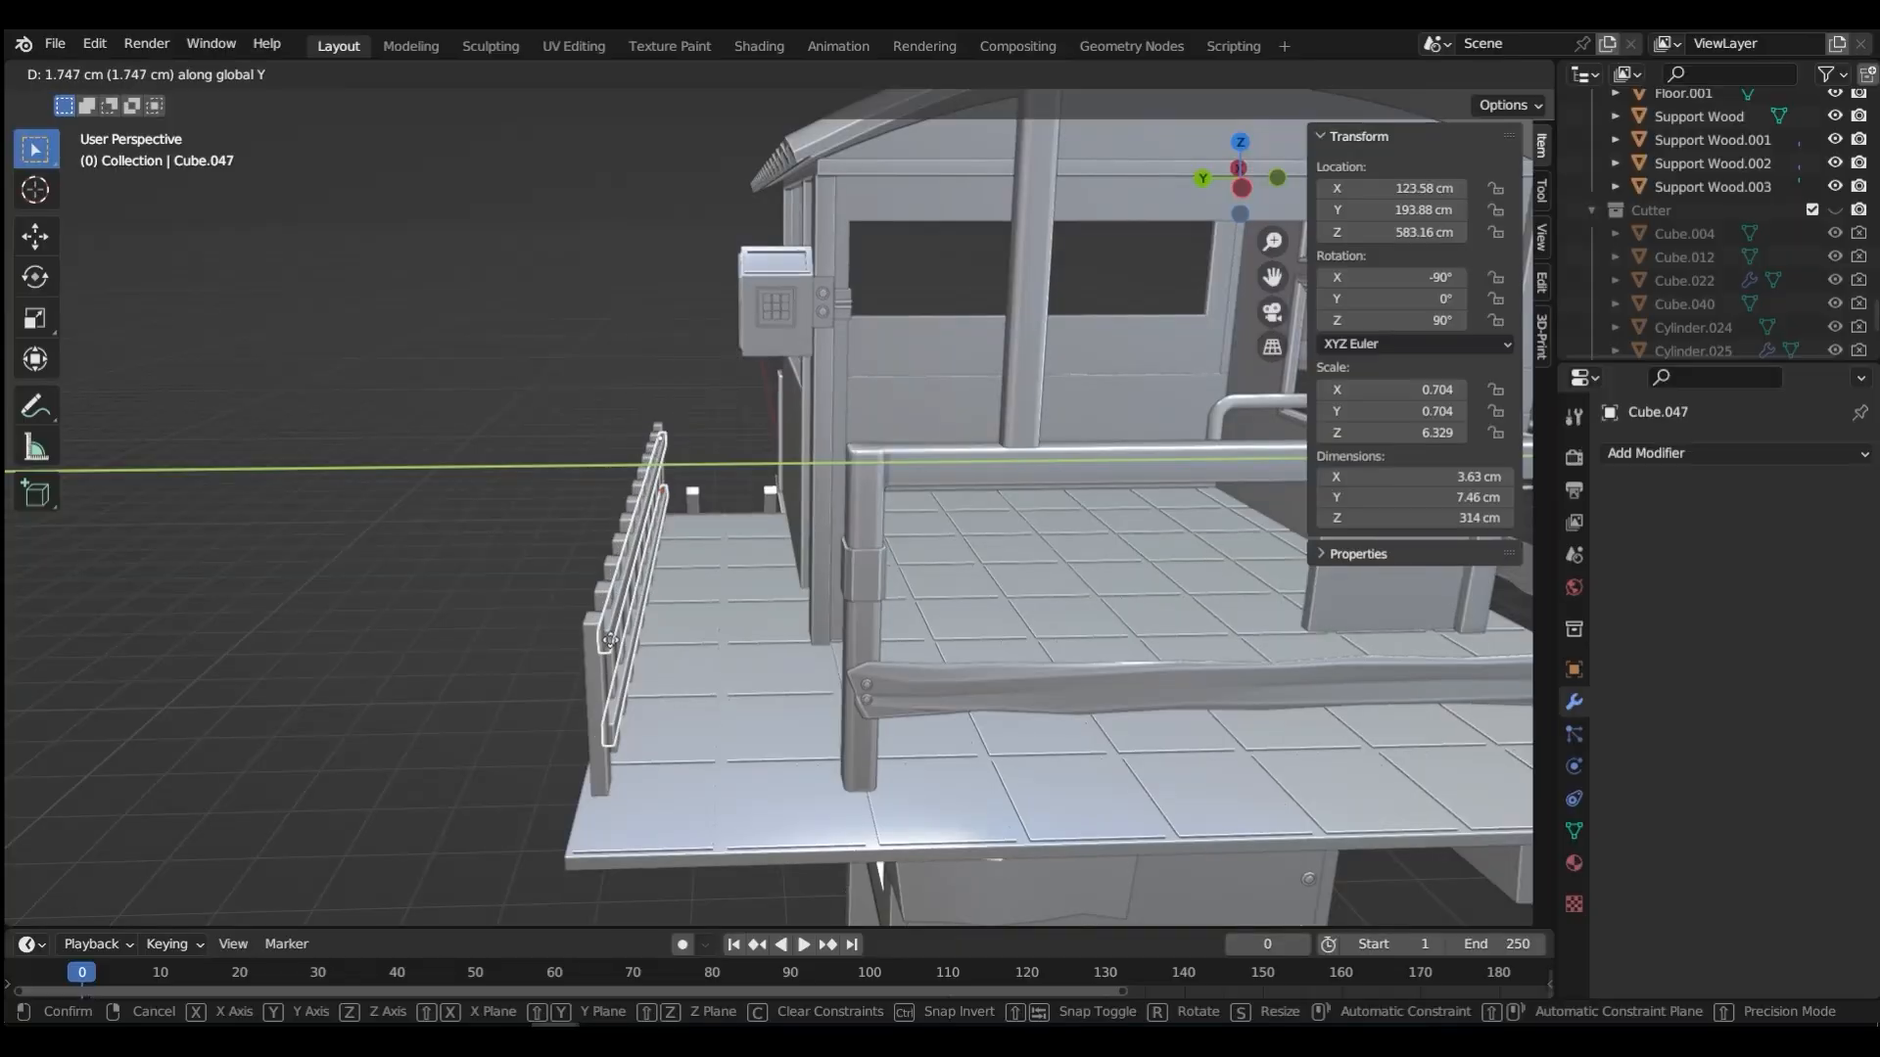
{"action": "left_click", "coordinate": [579, 638]}
Step: Duplicate a lower platform railing post about 171 cm up along Z to the picket fence's end
{"action": "middle_click_drag", "start_coordinate": [579, 638], "coordinate": [948, 563]}
{"action": "left_click", "coordinate": [947, 563]}
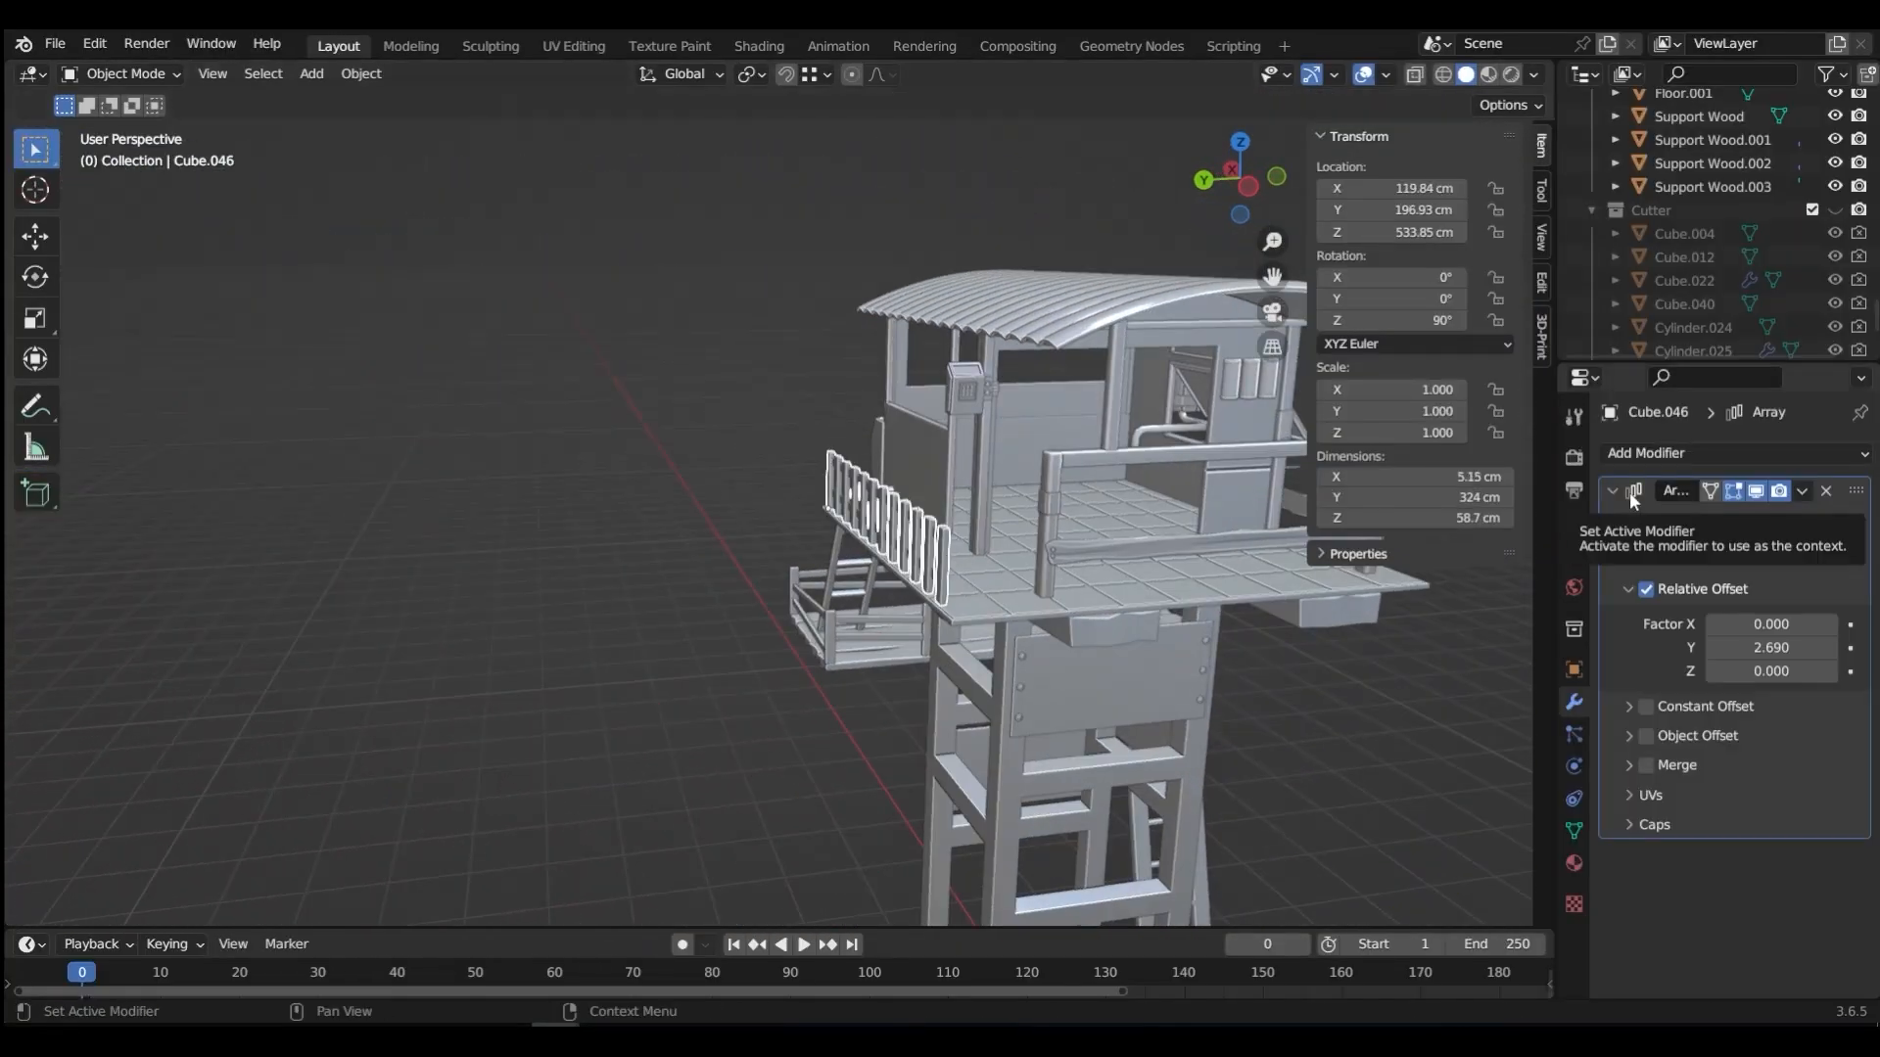
{"action": "left_click", "coordinate": [831, 630]}
{"action": "left_click", "coordinate": [855, 467]}
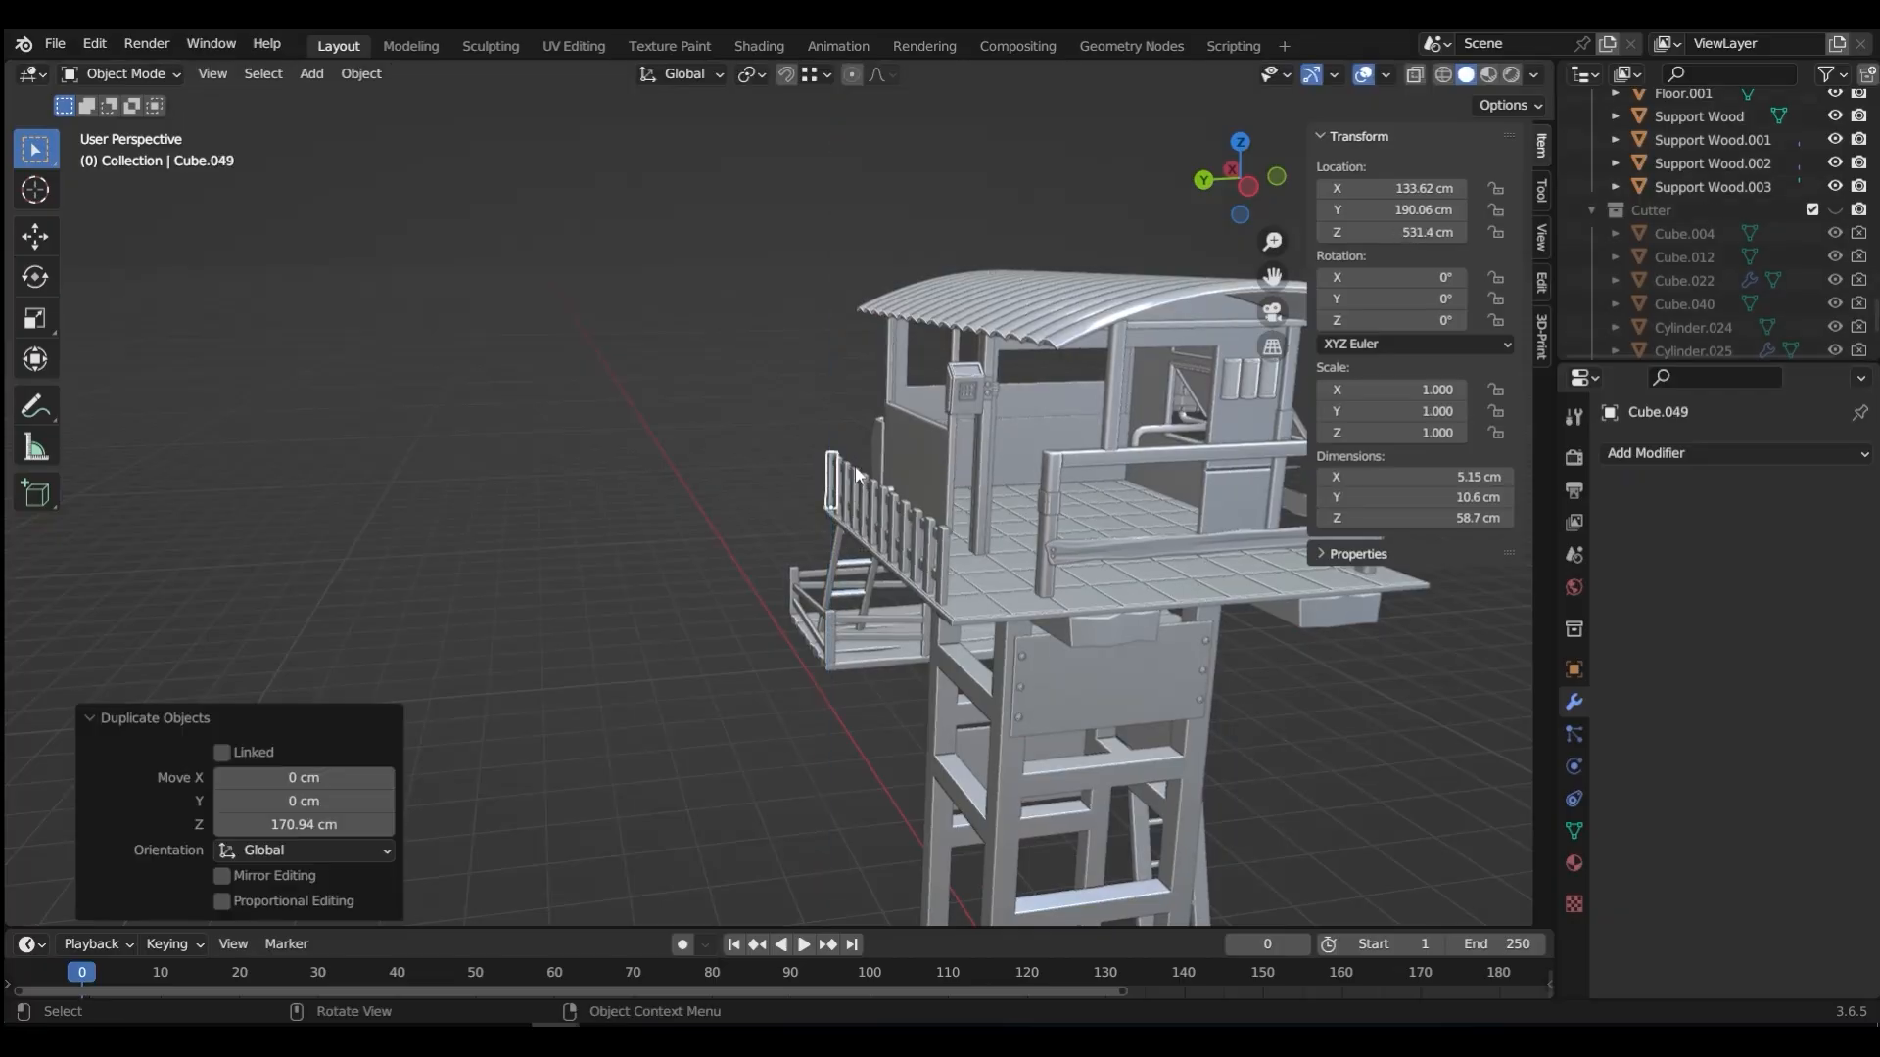
Step: Move the new post about -325 cm along X and -70 cm along Y, beside the upper deck's corner pole
{"action": "key", "text": "shift+d"}
{"action": "left_click", "coordinate": [953, 582]}
{"action": "key", "text": "g"}
{"action": "key", "text": "y"}
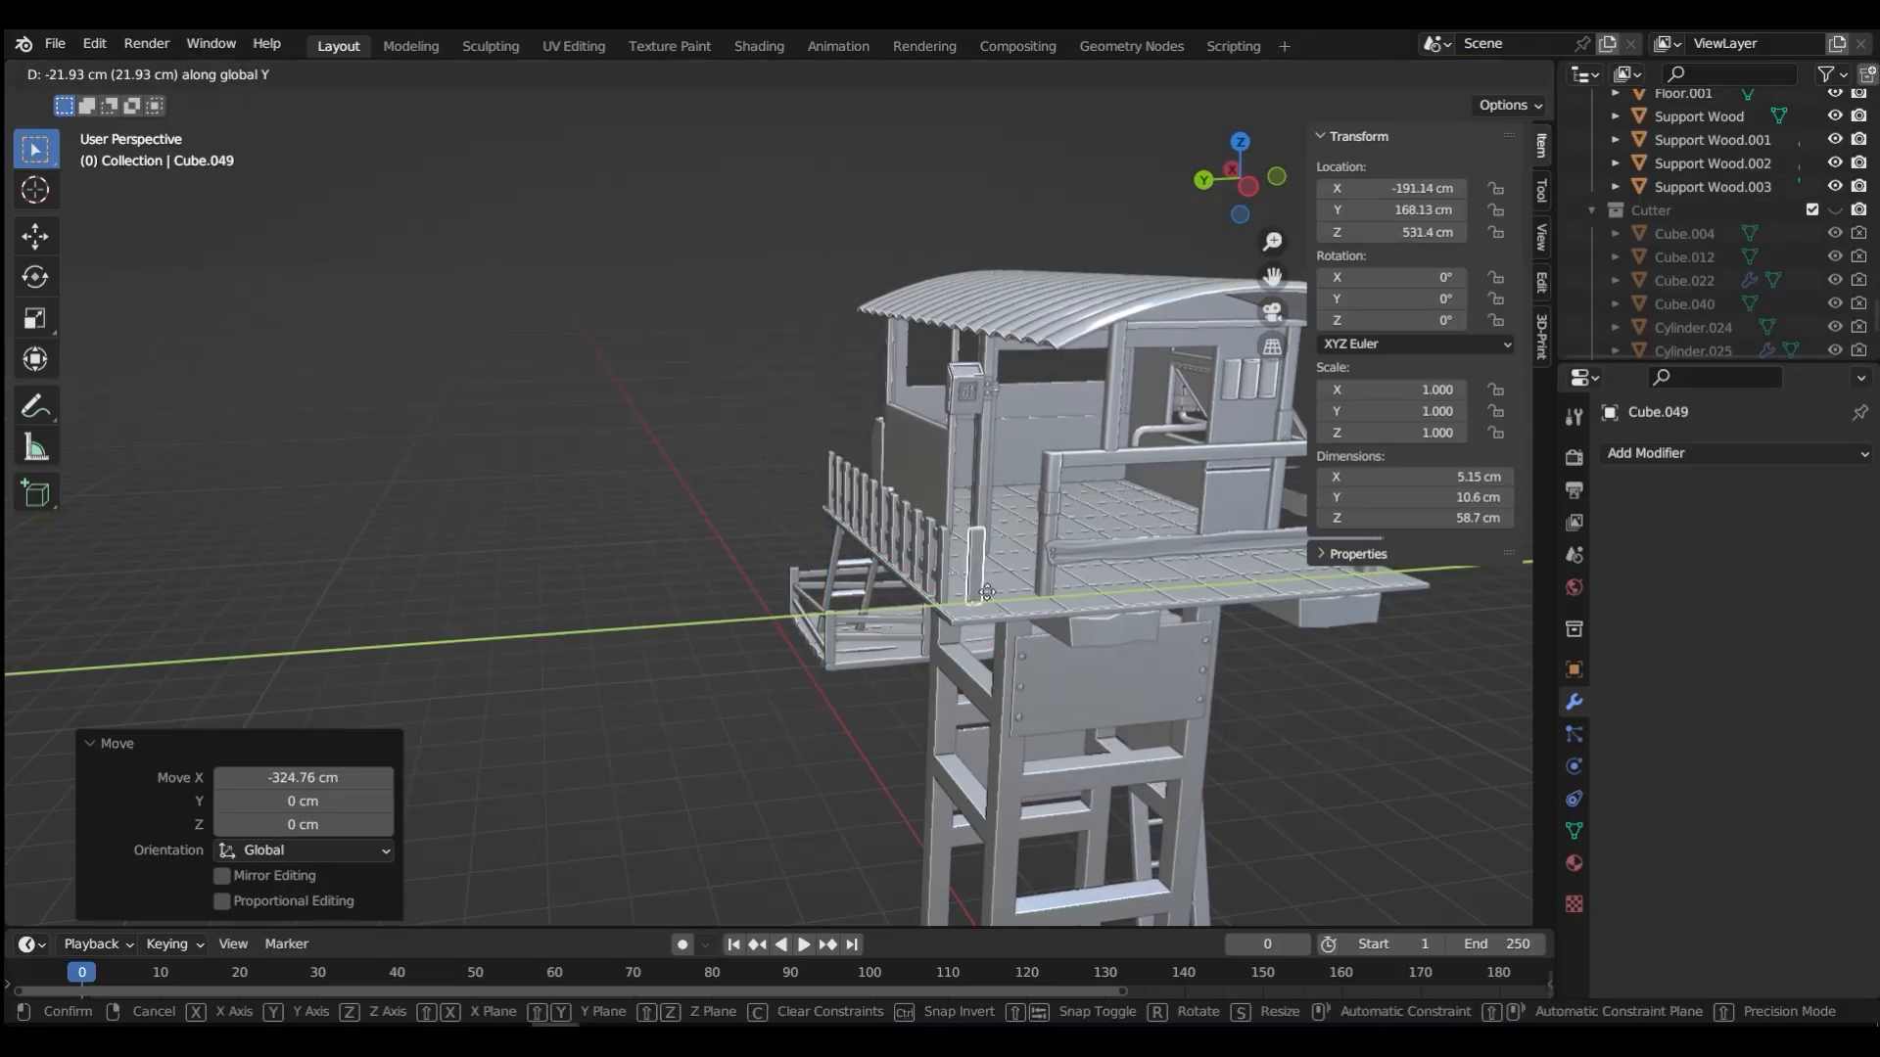
{"action": "left_click", "coordinate": [1041, 593]}
{"action": "scroll", "coordinate": [1035, 578], "scroll_direction": "up", "scroll_amount": 2}
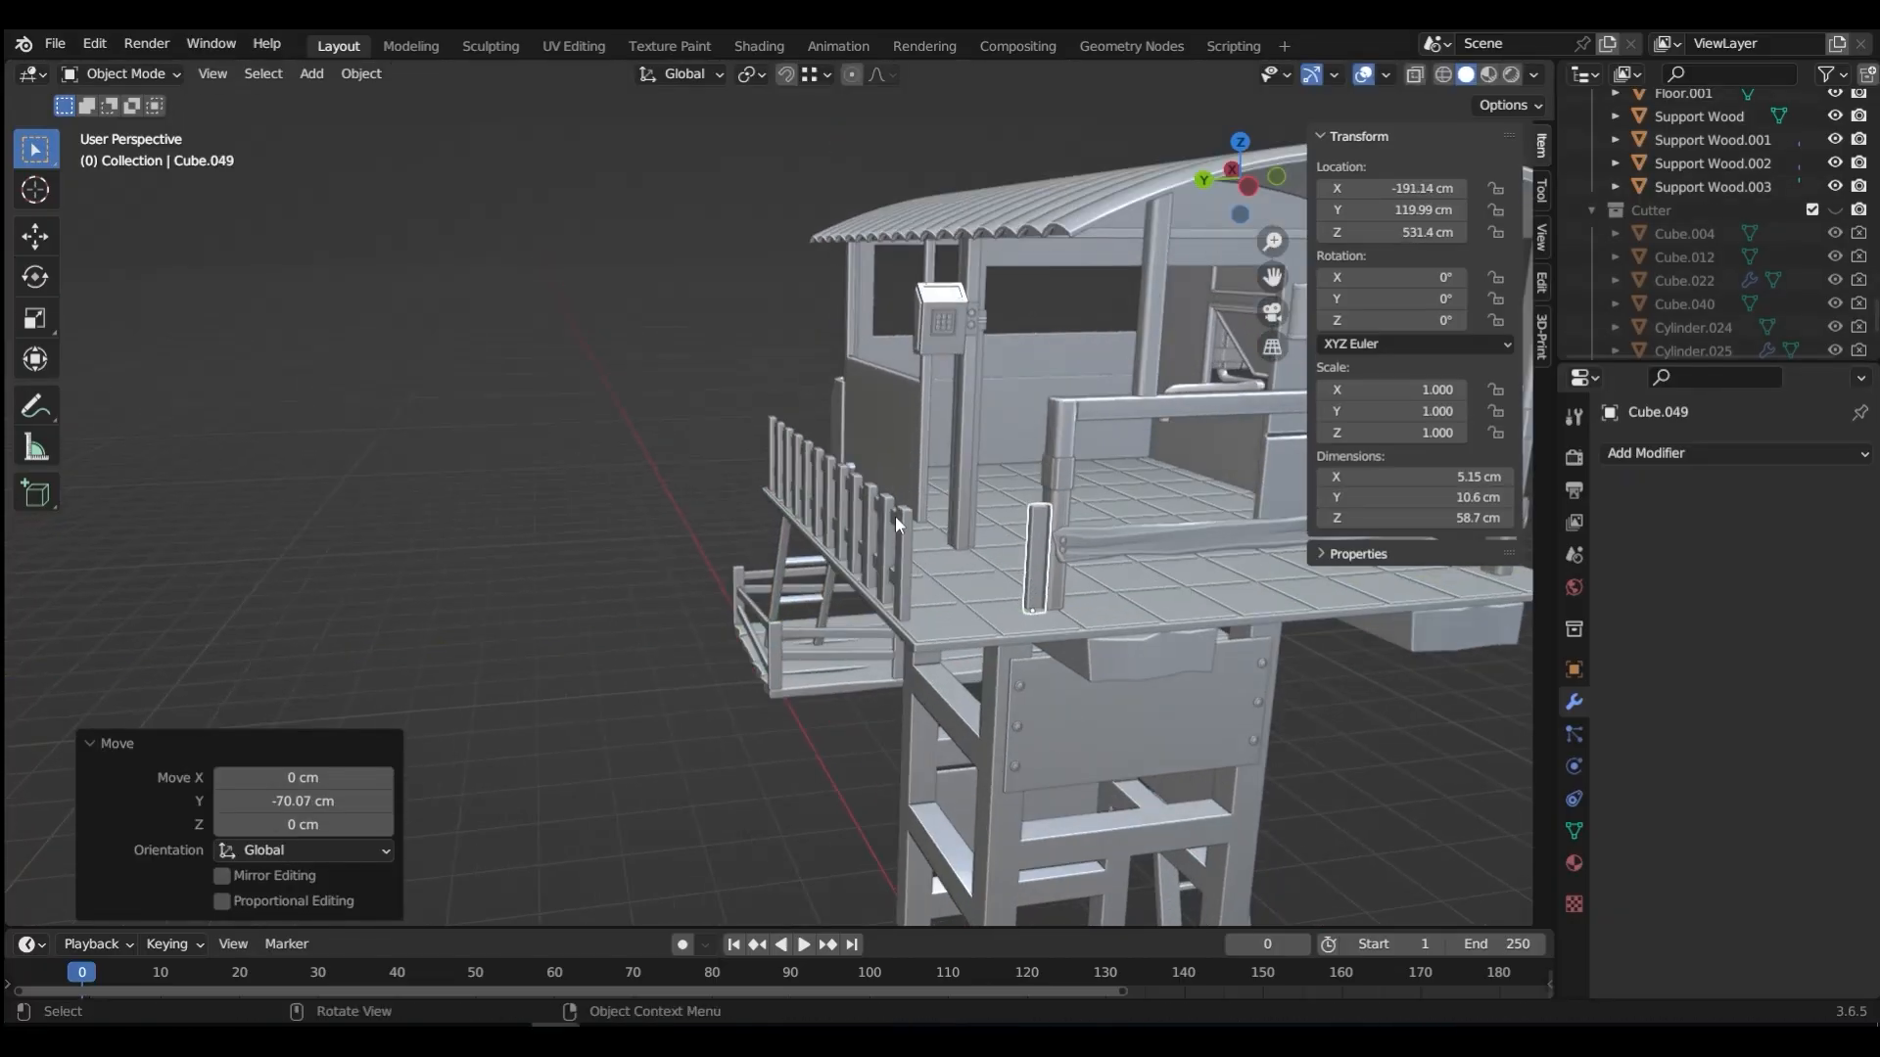
Step: Duplicate the fence's upper rail, rotate it 90° around Z and move it about -325 cm along X to the fence's far corner
{"action": "left_click", "coordinate": [897, 524]}
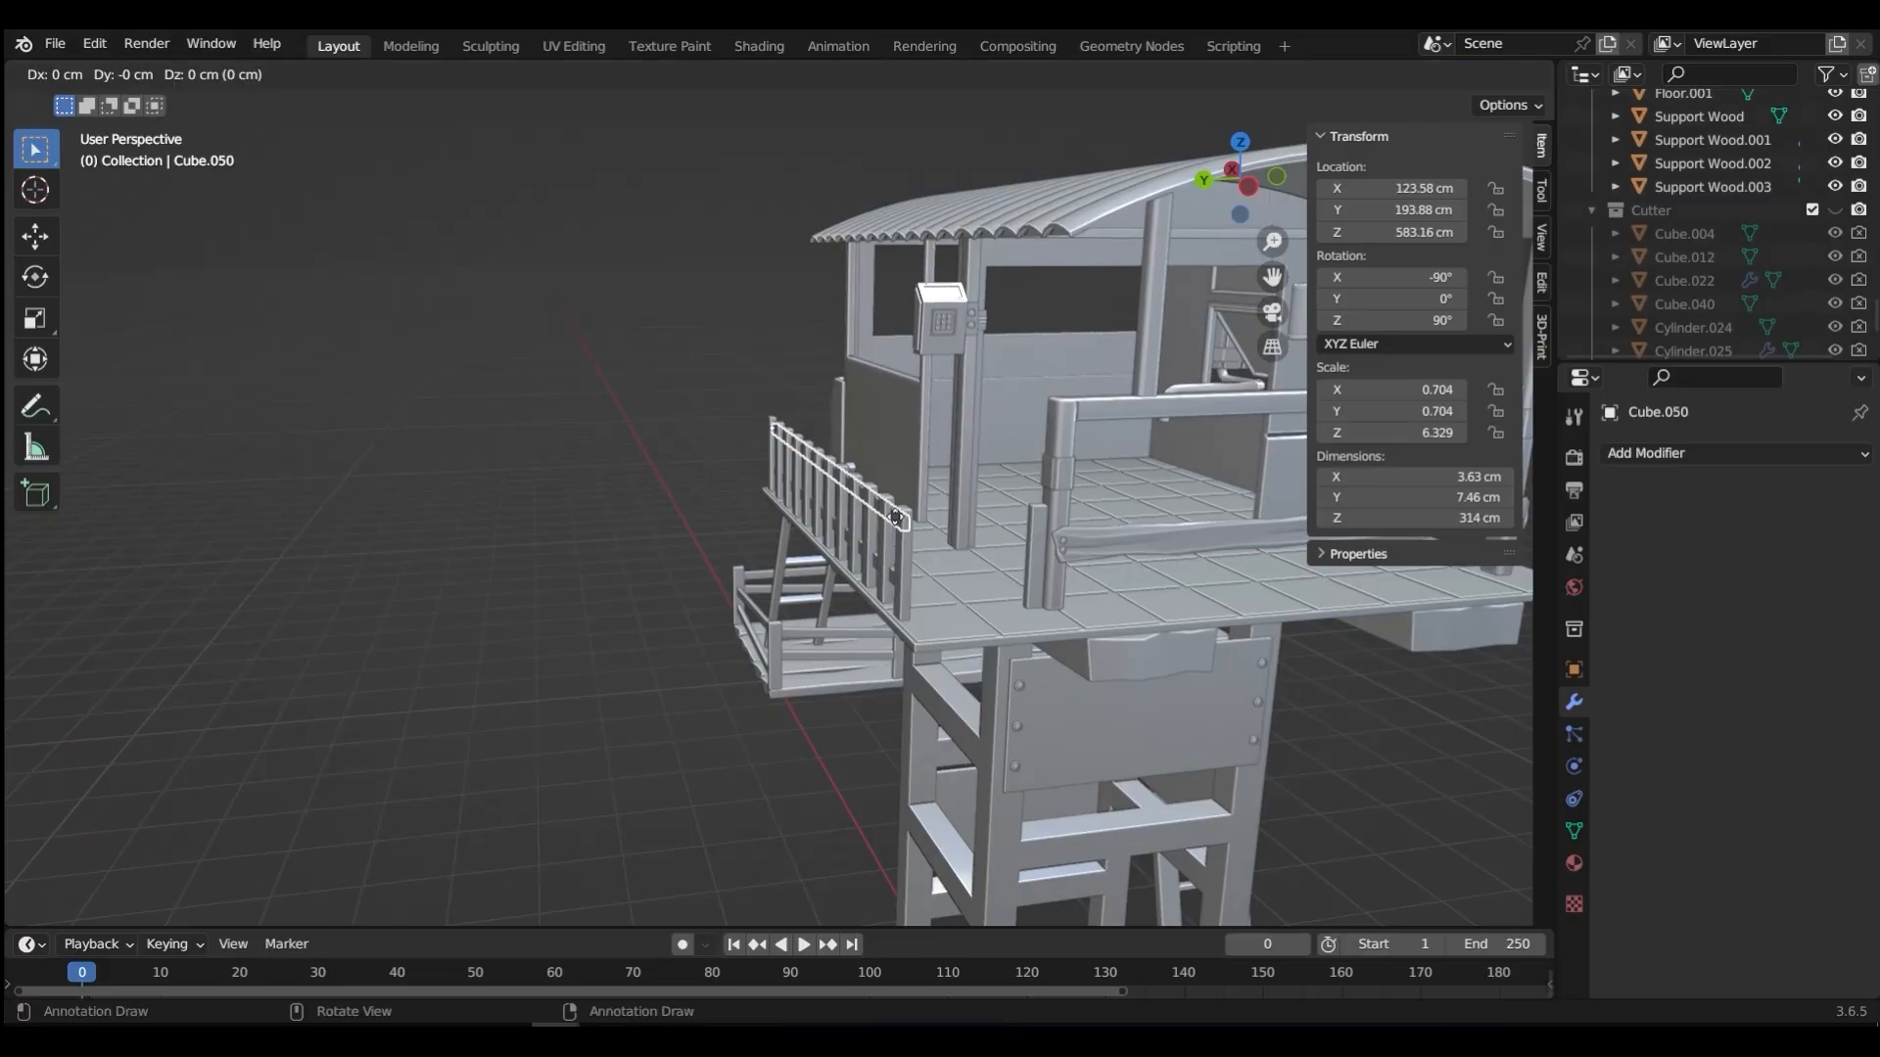
{"action": "type", "text": "90"}
{"action": "key", "text": "Return"}
{"action": "key", "text": "g"}
{"action": "key", "text": "x"}
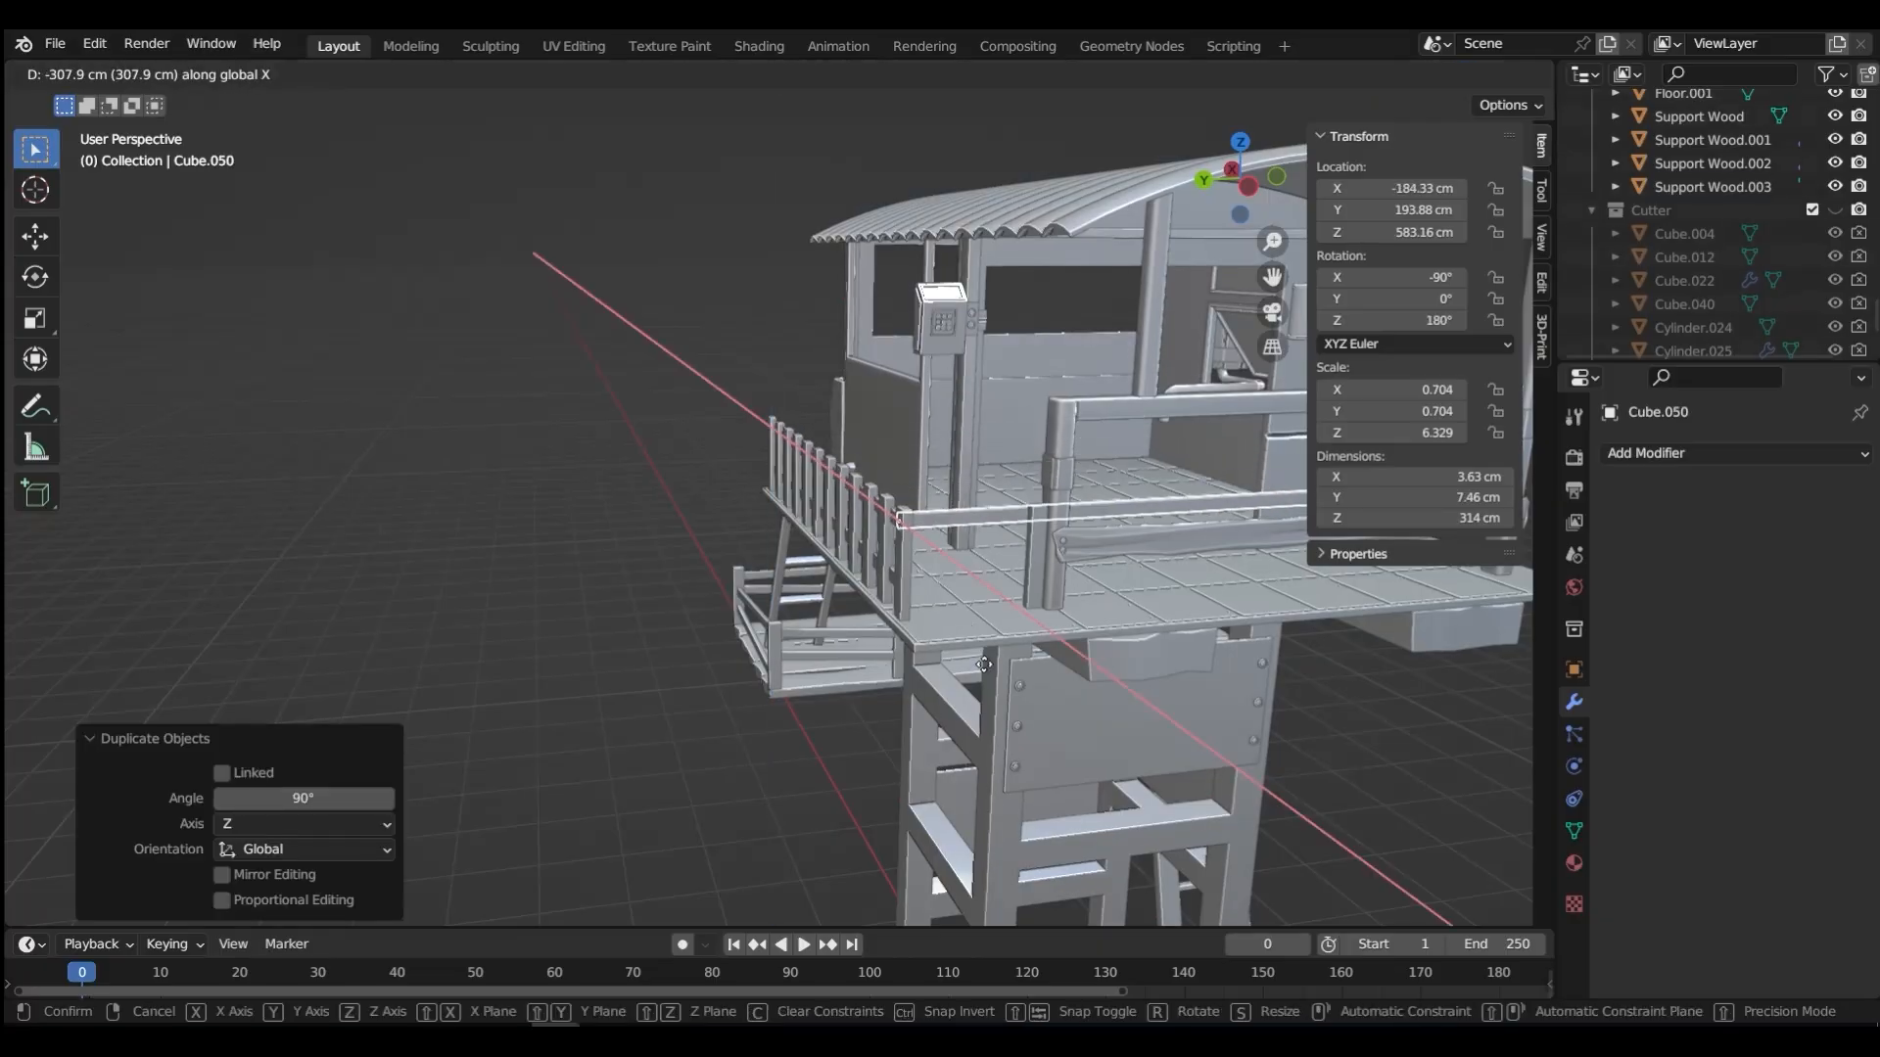
{"action": "left_click", "coordinate": [912, 556]}
{"action": "middle_click_drag", "start_coordinate": [912, 556], "coordinate": [921, 627]}
{"action": "scroll", "coordinate": [931, 509], "scroll_direction": "up", "scroll_amount": 4}
{"action": "middle_click_drag", "start_coordinate": [931, 509], "coordinate": [813, 479]}
{"action": "middle_click_drag", "start_coordinate": [812, 480], "coordinate": [566, 651], "text": "shift"}
{"action": "key", "text": "g"}
{"action": "key", "text": "x"}
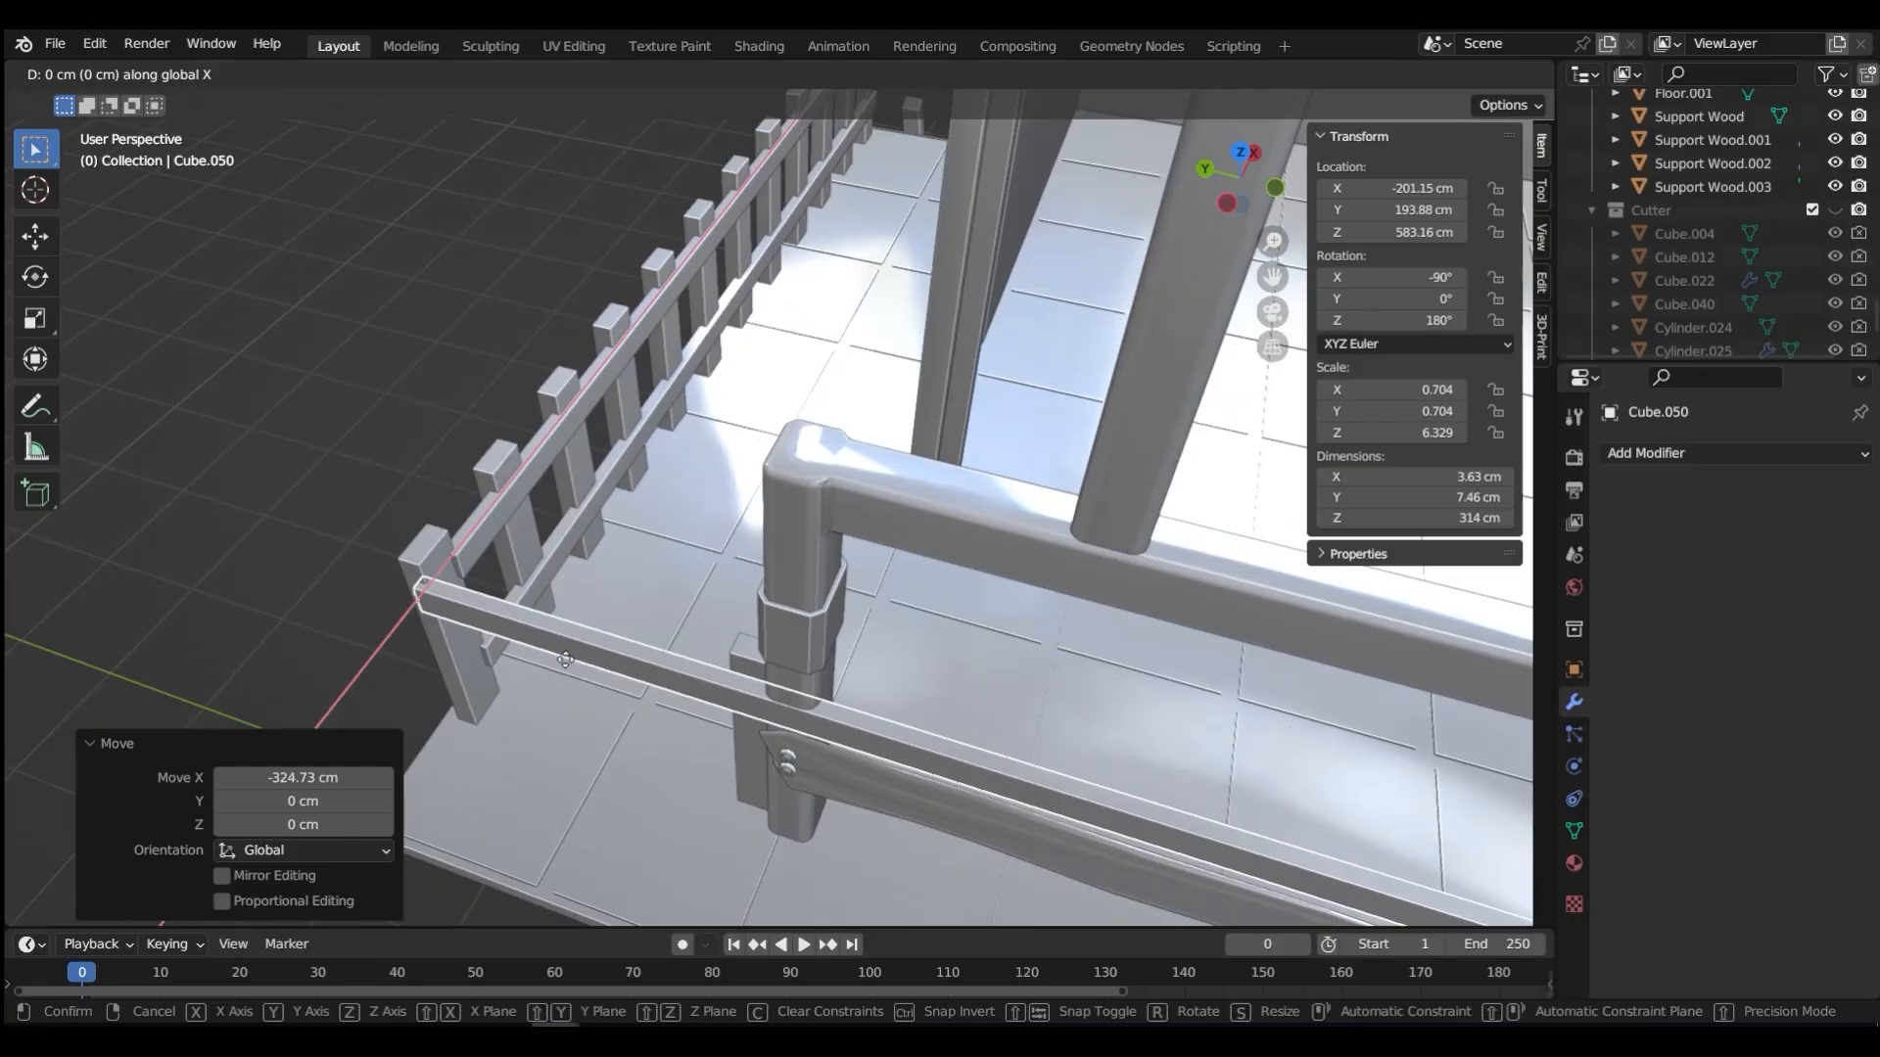
{"action": "right_click", "coordinate": [572, 638]}
Step: Shorten the rotated rail by moving its free end along Y to the single post, making it about 71 cm long
{"action": "scroll", "coordinate": [635, 661], "scroll_direction": "down", "scroll_amount": 3}
{"action": "key", "text": "Tab"}
{"action": "key", "text": "g"}
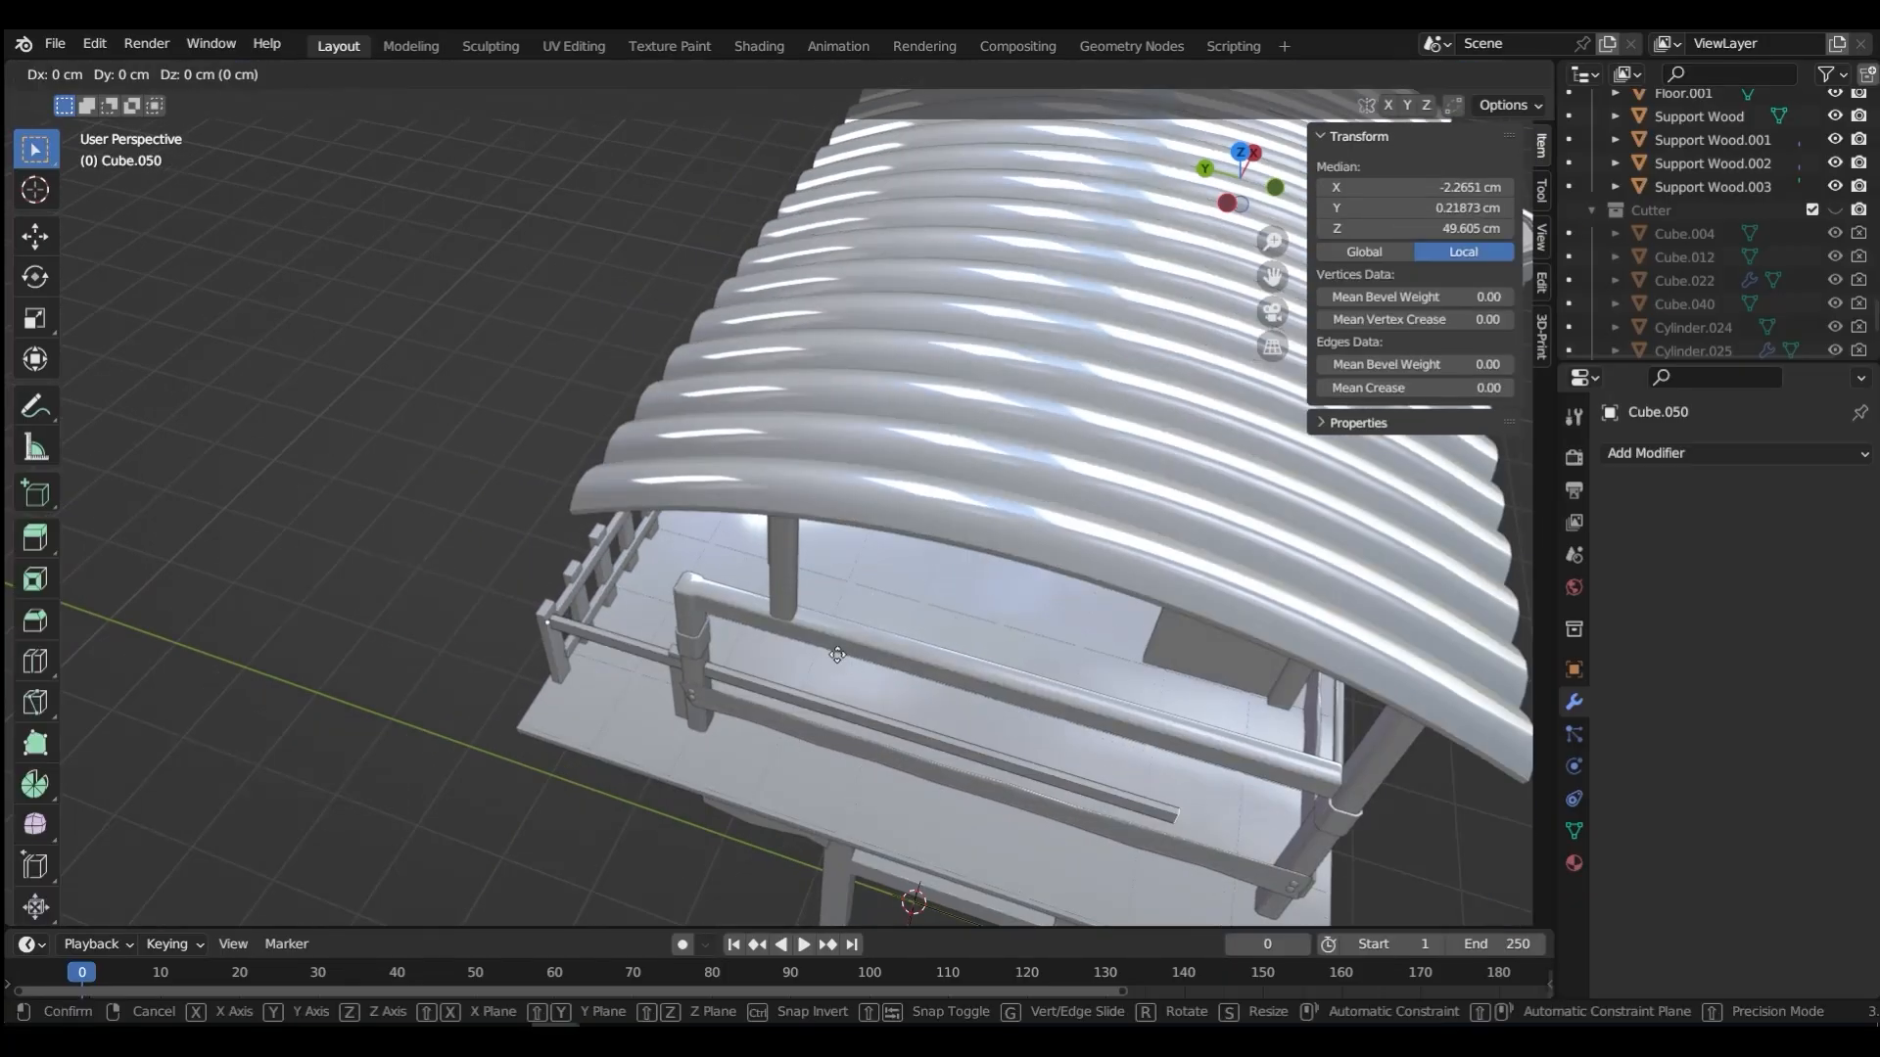
{"action": "key", "text": "y"}
{"action": "left_click", "coordinate": [300, 604]}
{"action": "scroll", "coordinate": [578, 676], "scroll_direction": "up", "scroll_amount": 4}
{"action": "middle_click_drag", "start_coordinate": [577, 685], "coordinate": [774, 584]}
{"action": "key", "text": "Tab"}
Step: Duplicate the short rail twice downward along Z, about 18 cm apart, between the corner picket and the single post
{"action": "left_click", "coordinate": [749, 701]}
{"action": "key", "text": "shift+d"}
{"action": "key", "text": "z"}
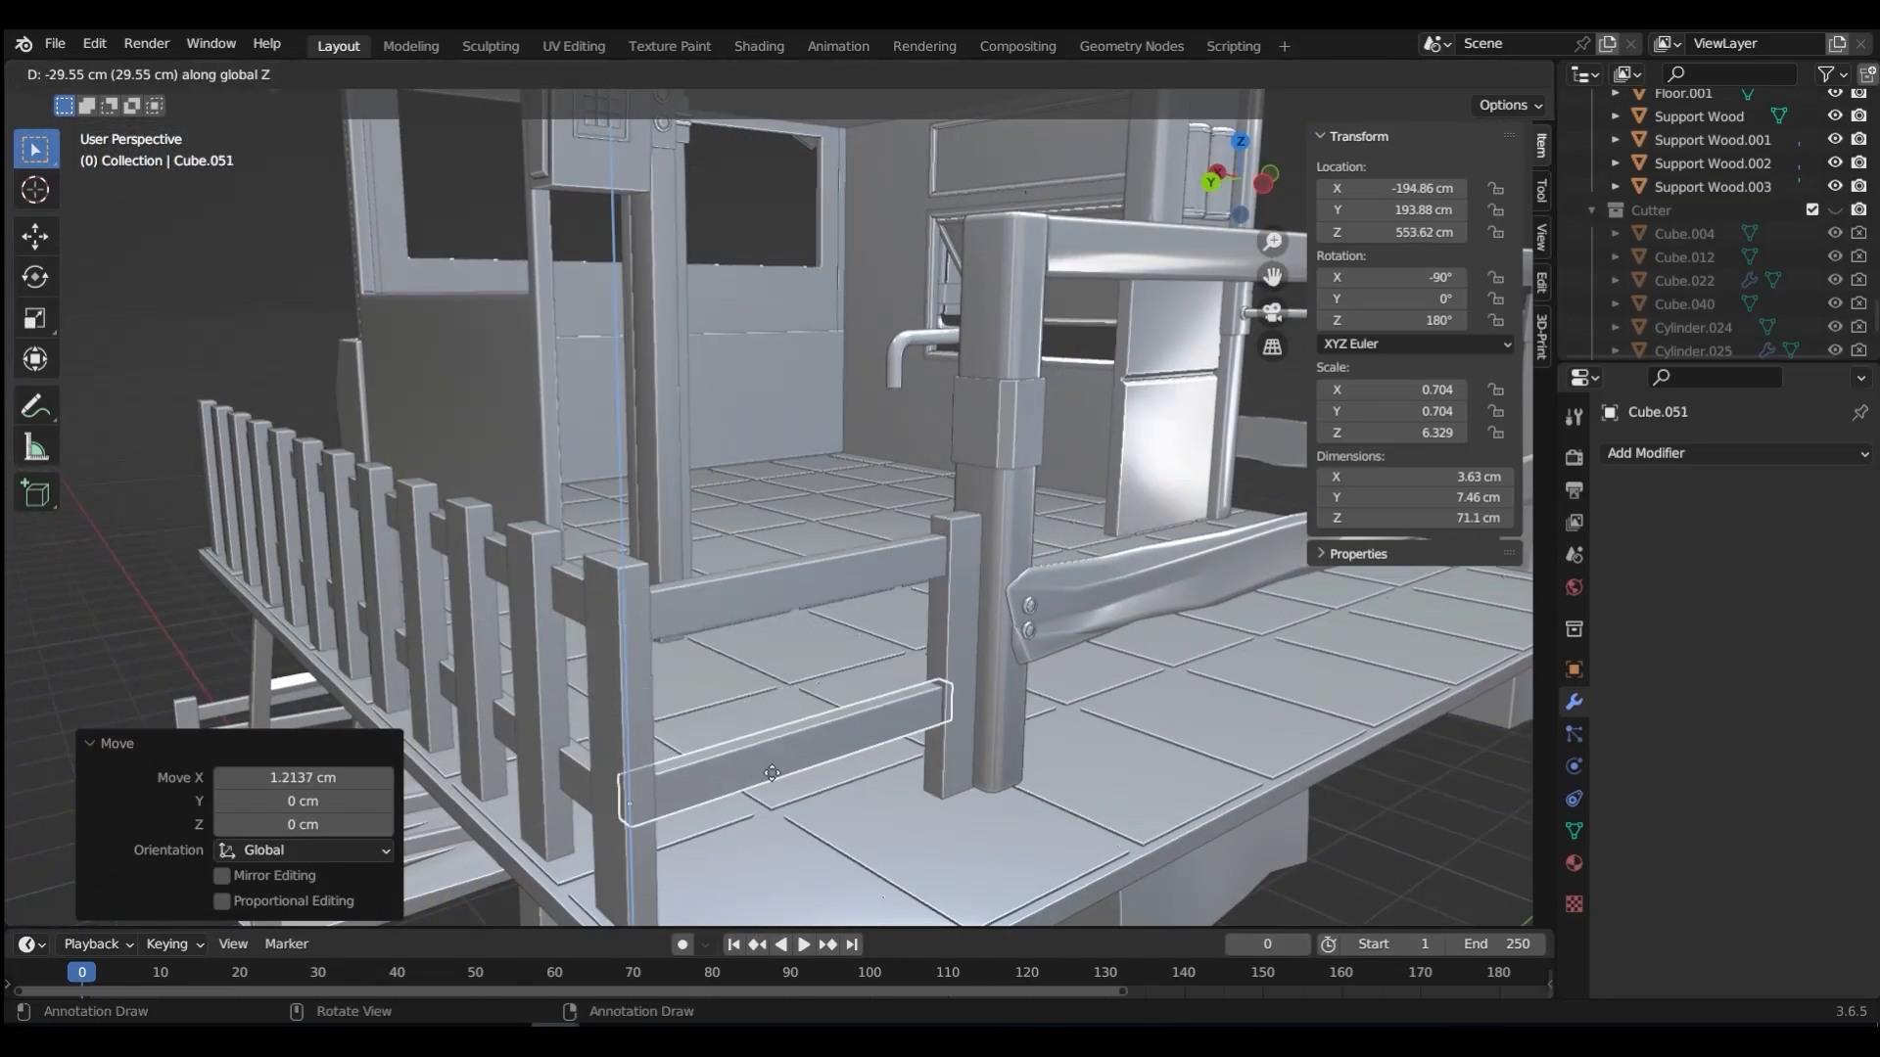
{"action": "left_click", "coordinate": [766, 701]}
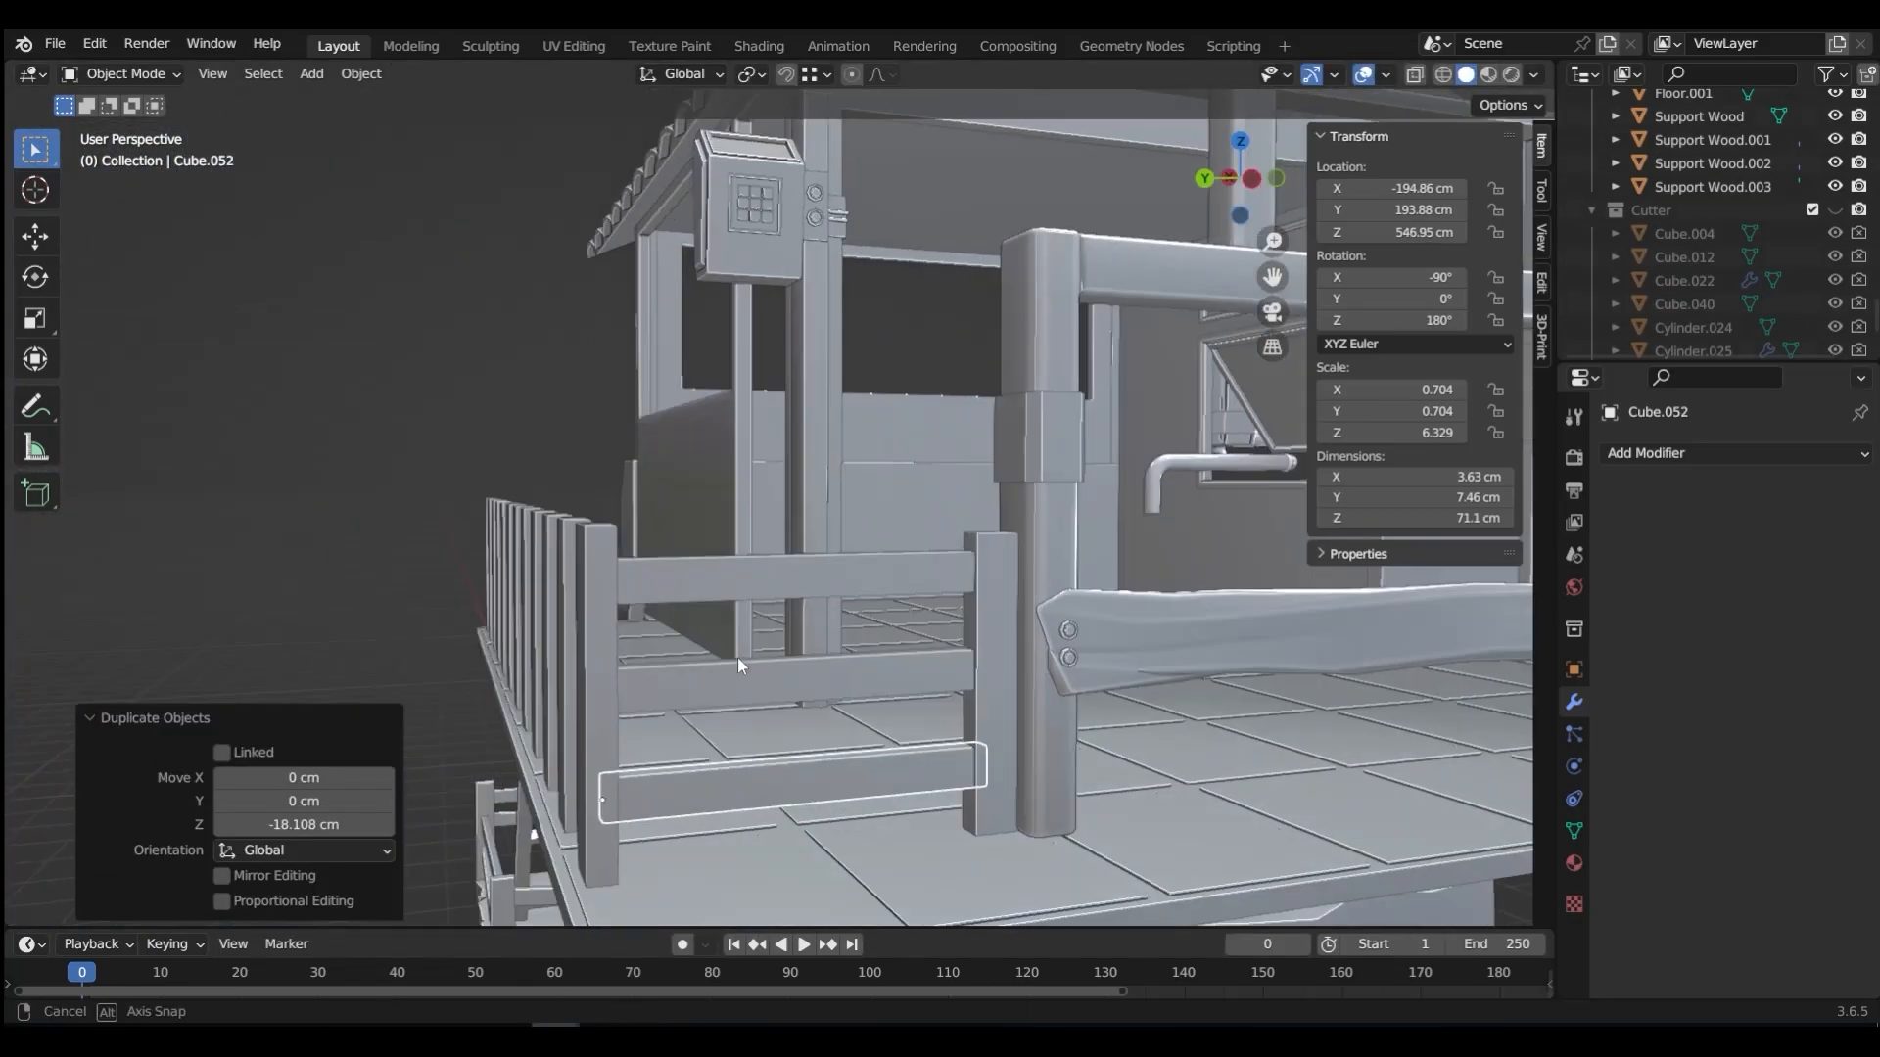